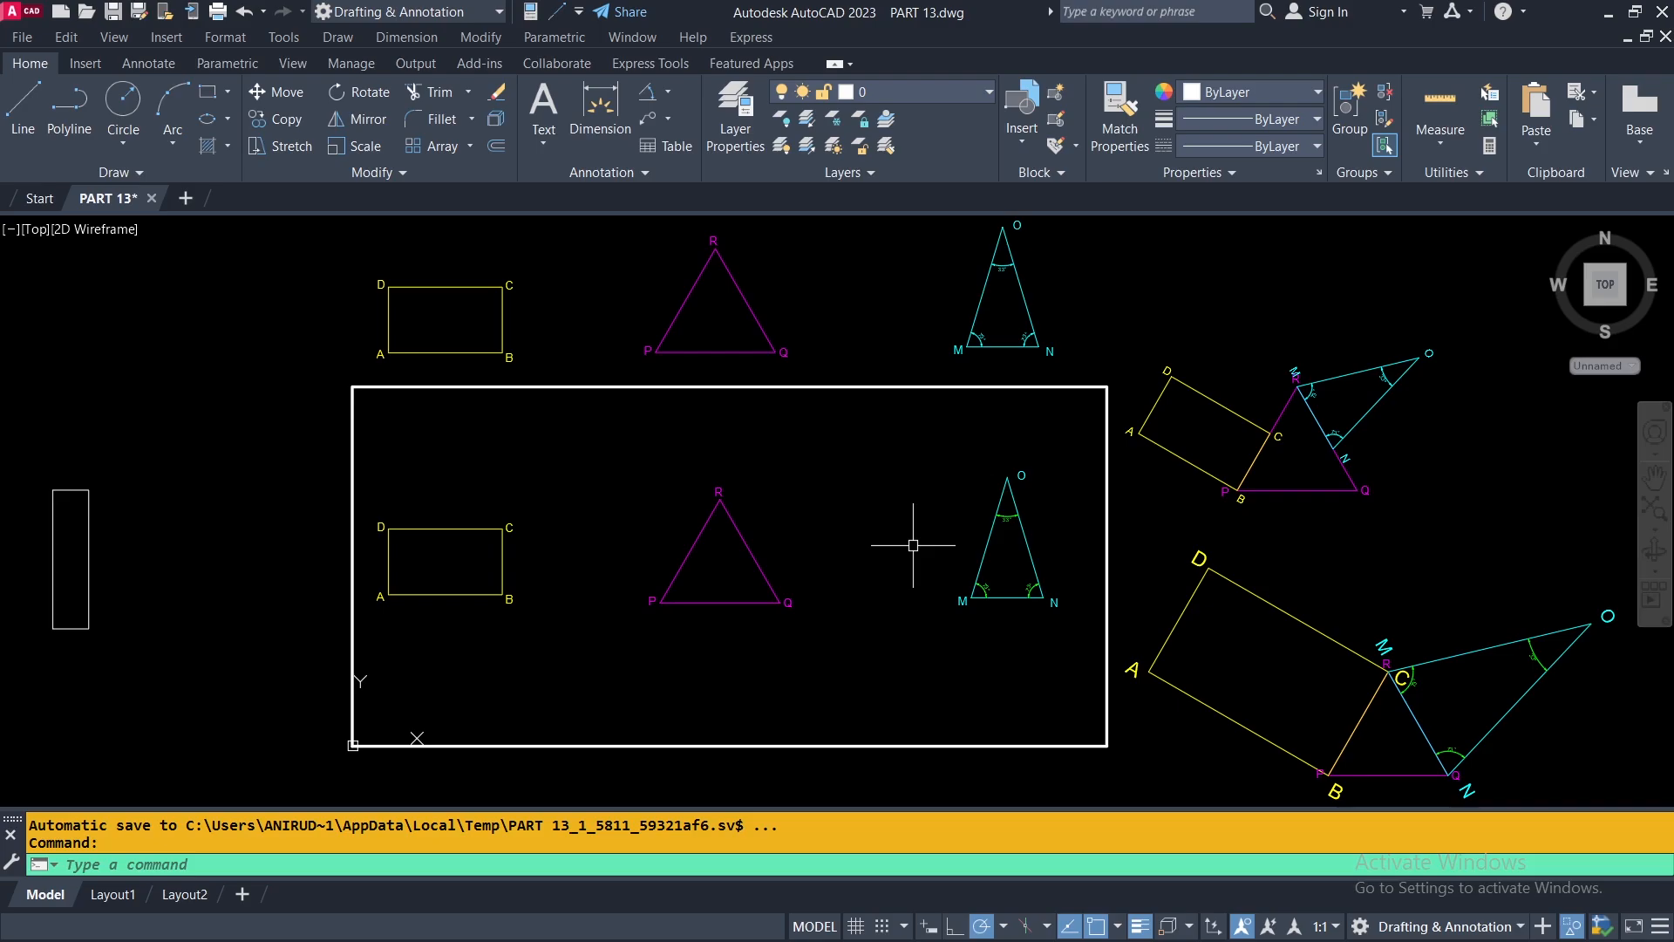
# Rotate the narrow upright rectangle outside the white frame by 35° about its lower-left corner.
pyautogui.middleClick(277, 568)
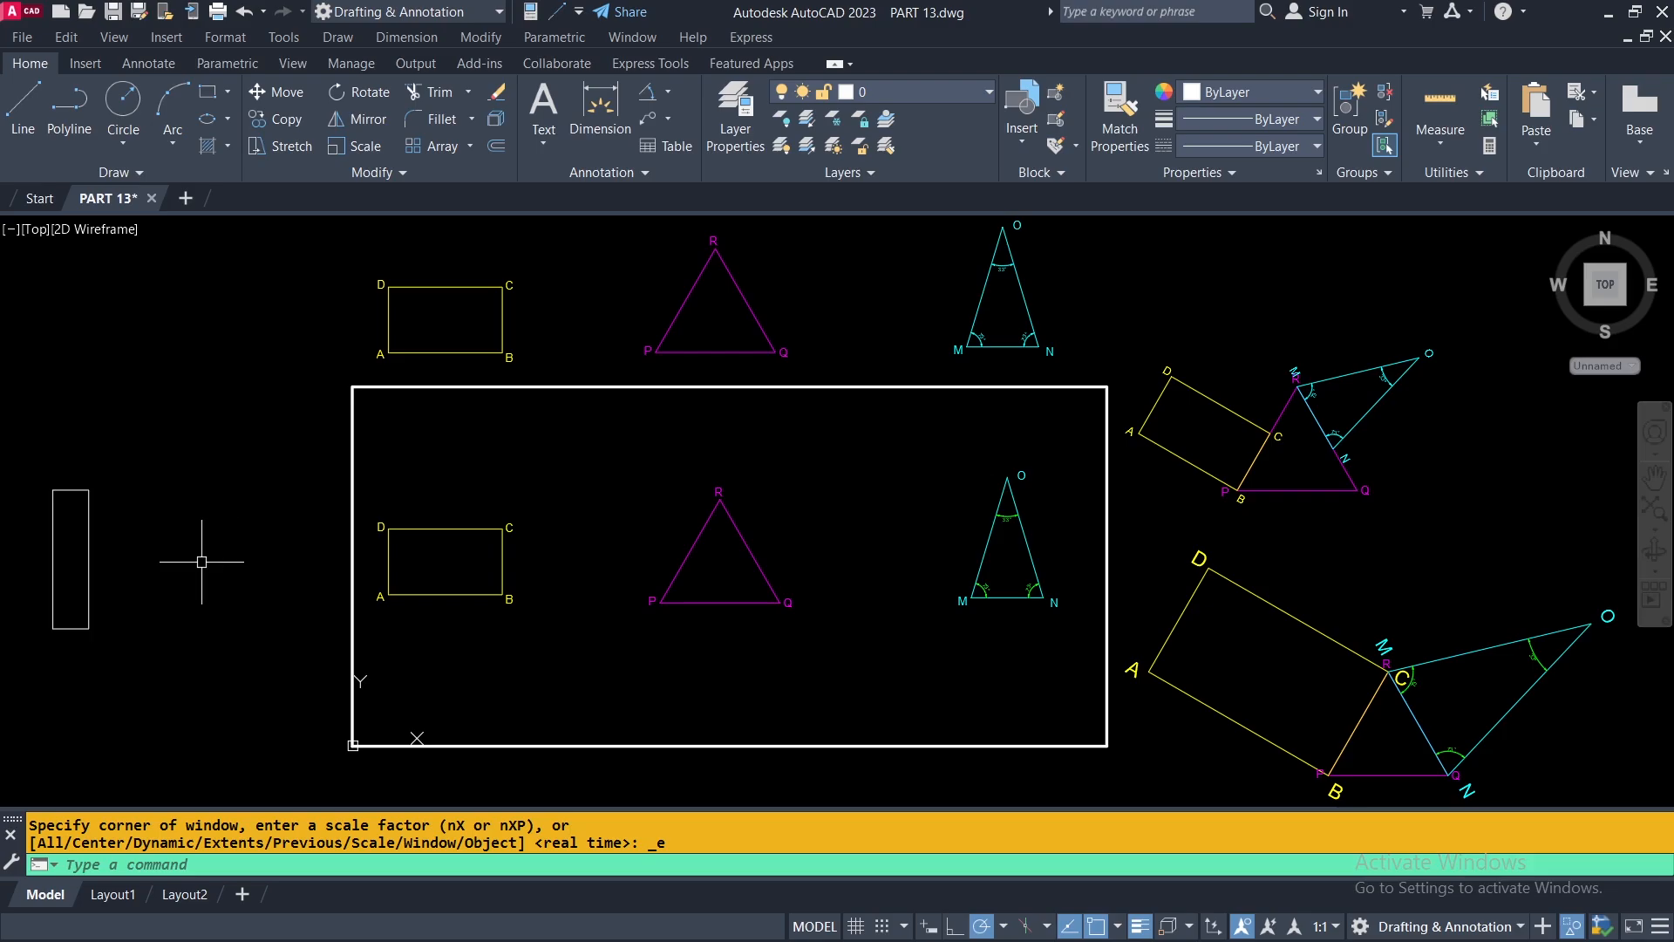
pyautogui.moveTo(206, 561); pyautogui.dragTo(782, 554, button='middle')
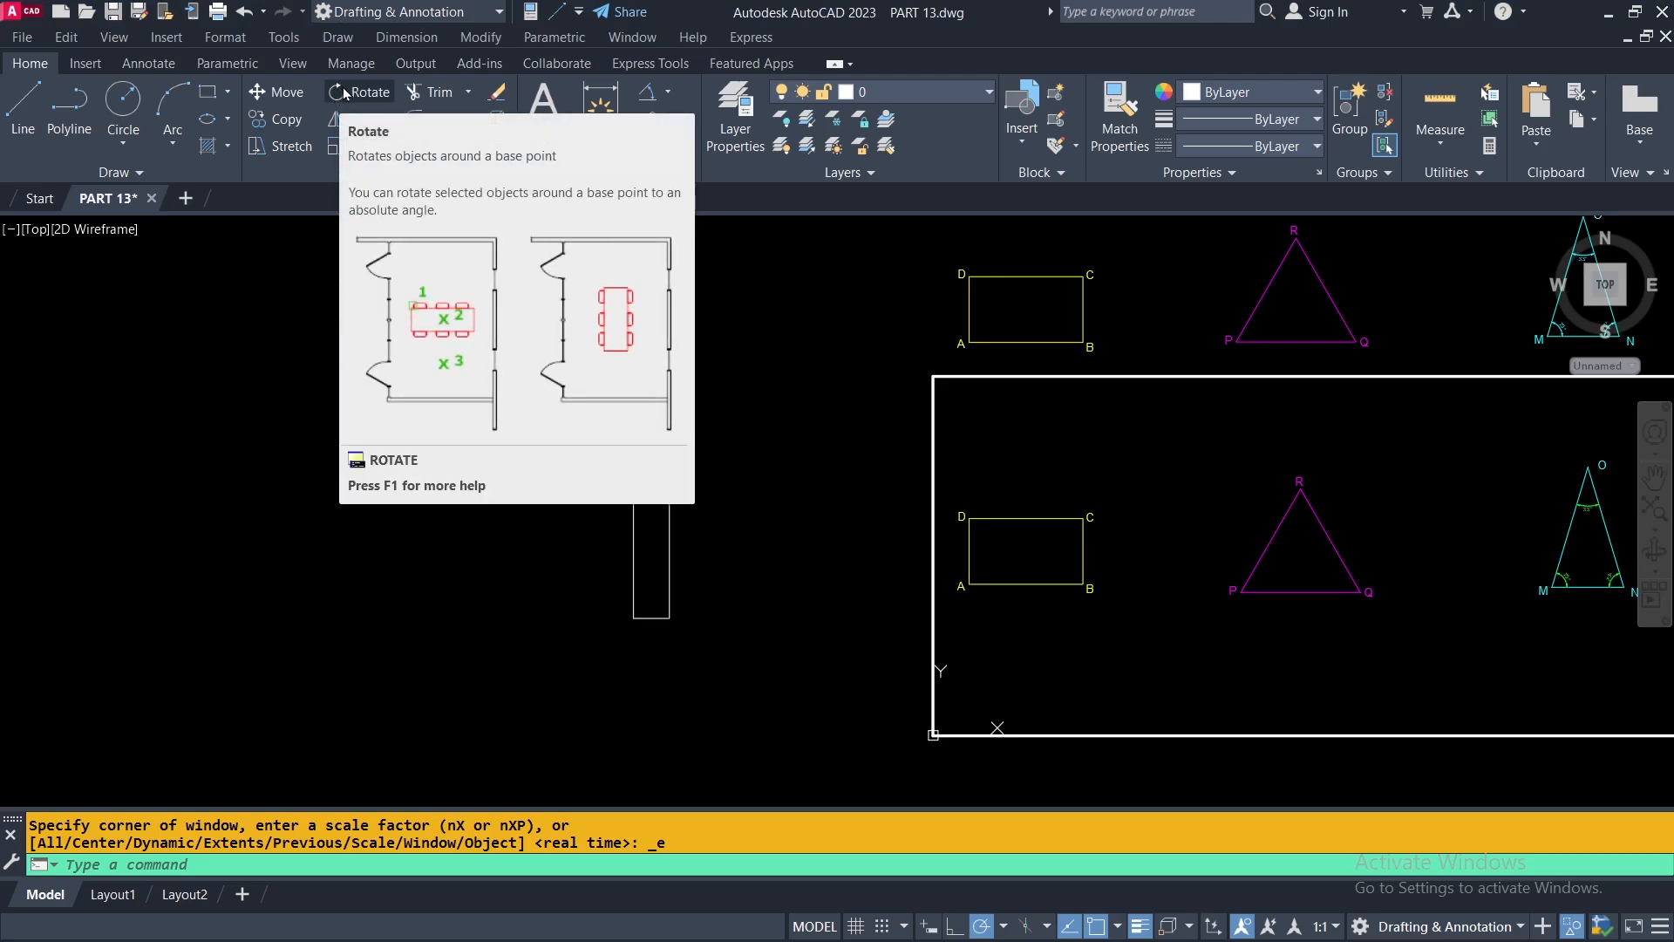
pyautogui.click(342, 87)
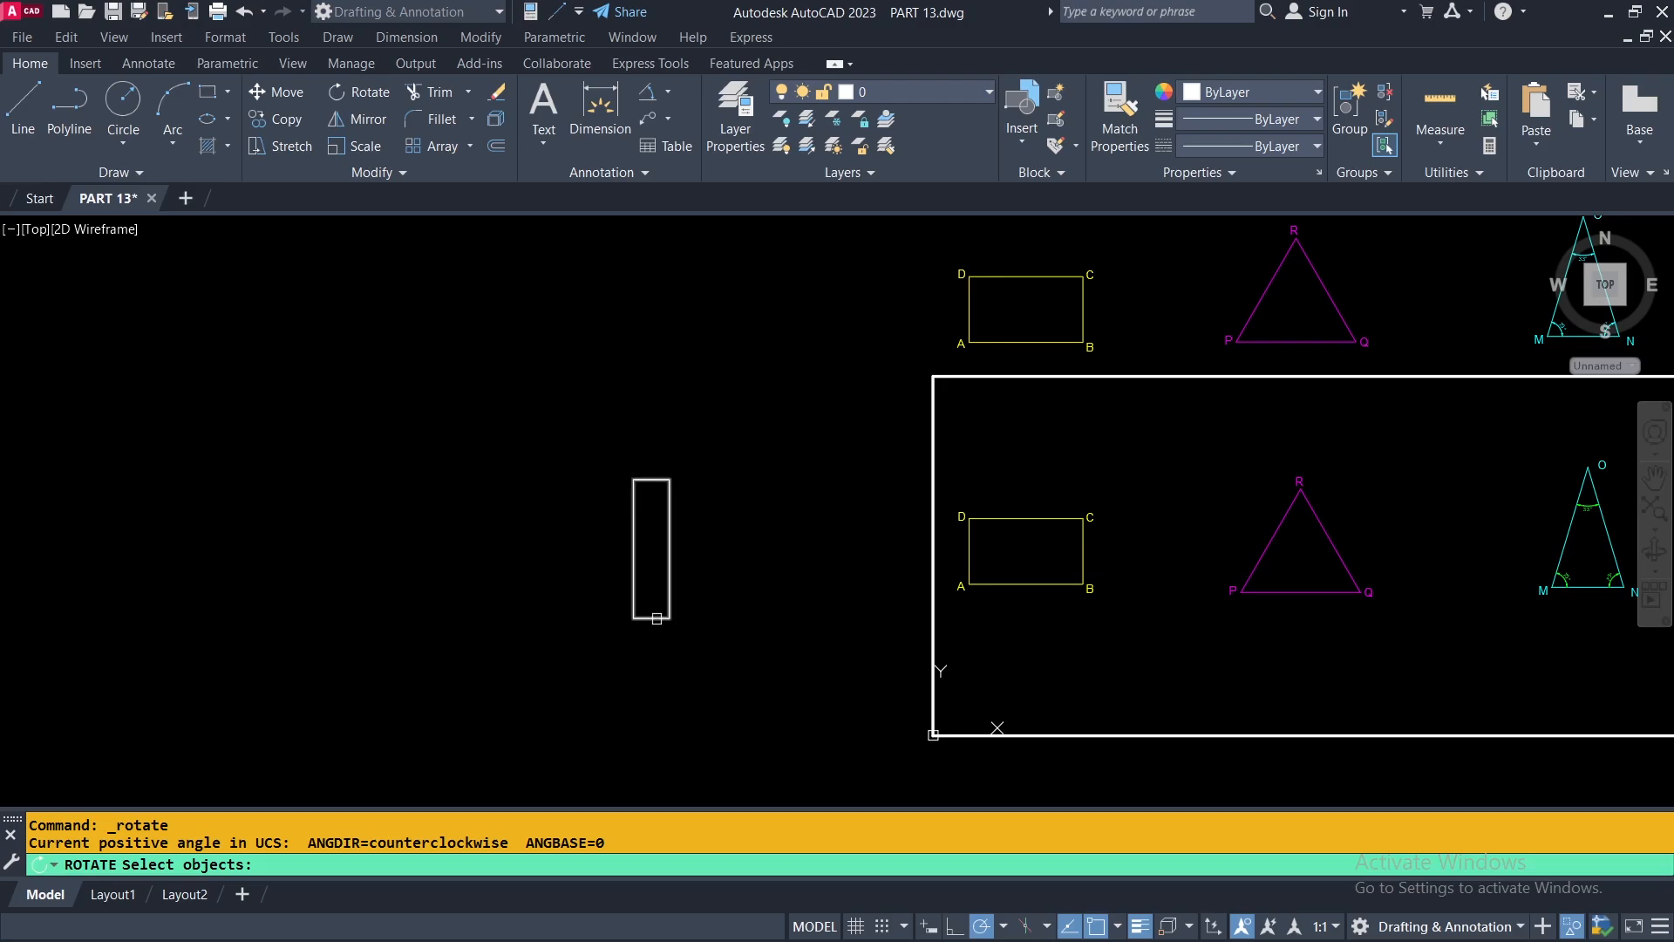
pyautogui.click(657, 618)
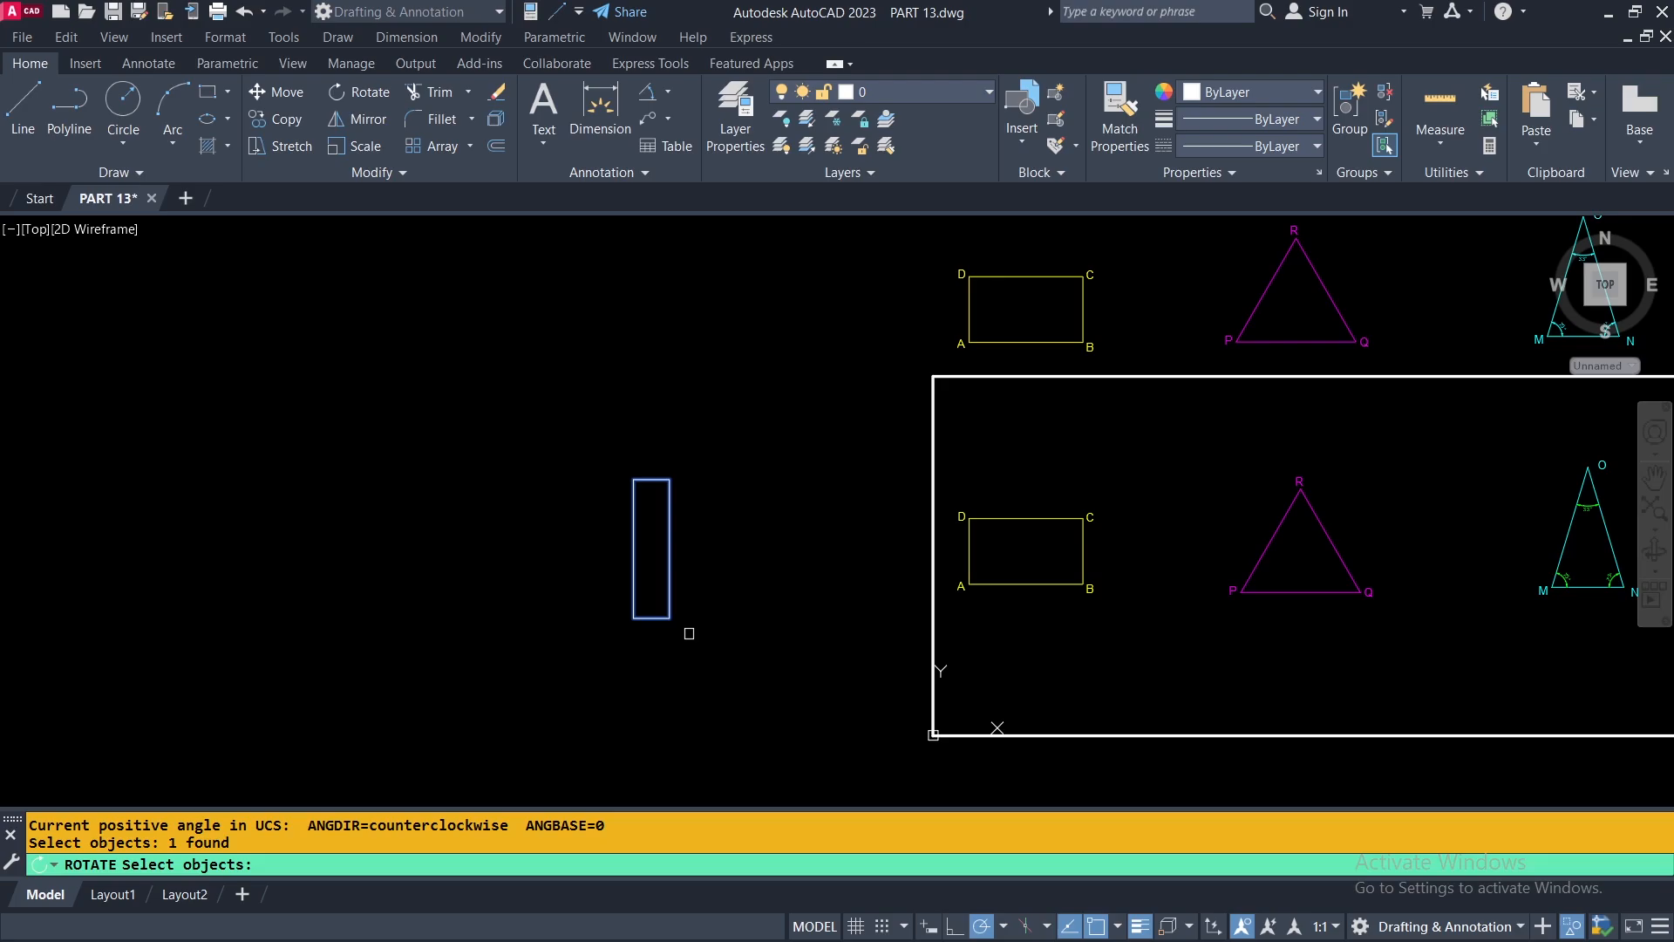
pyautogui.press('Return')
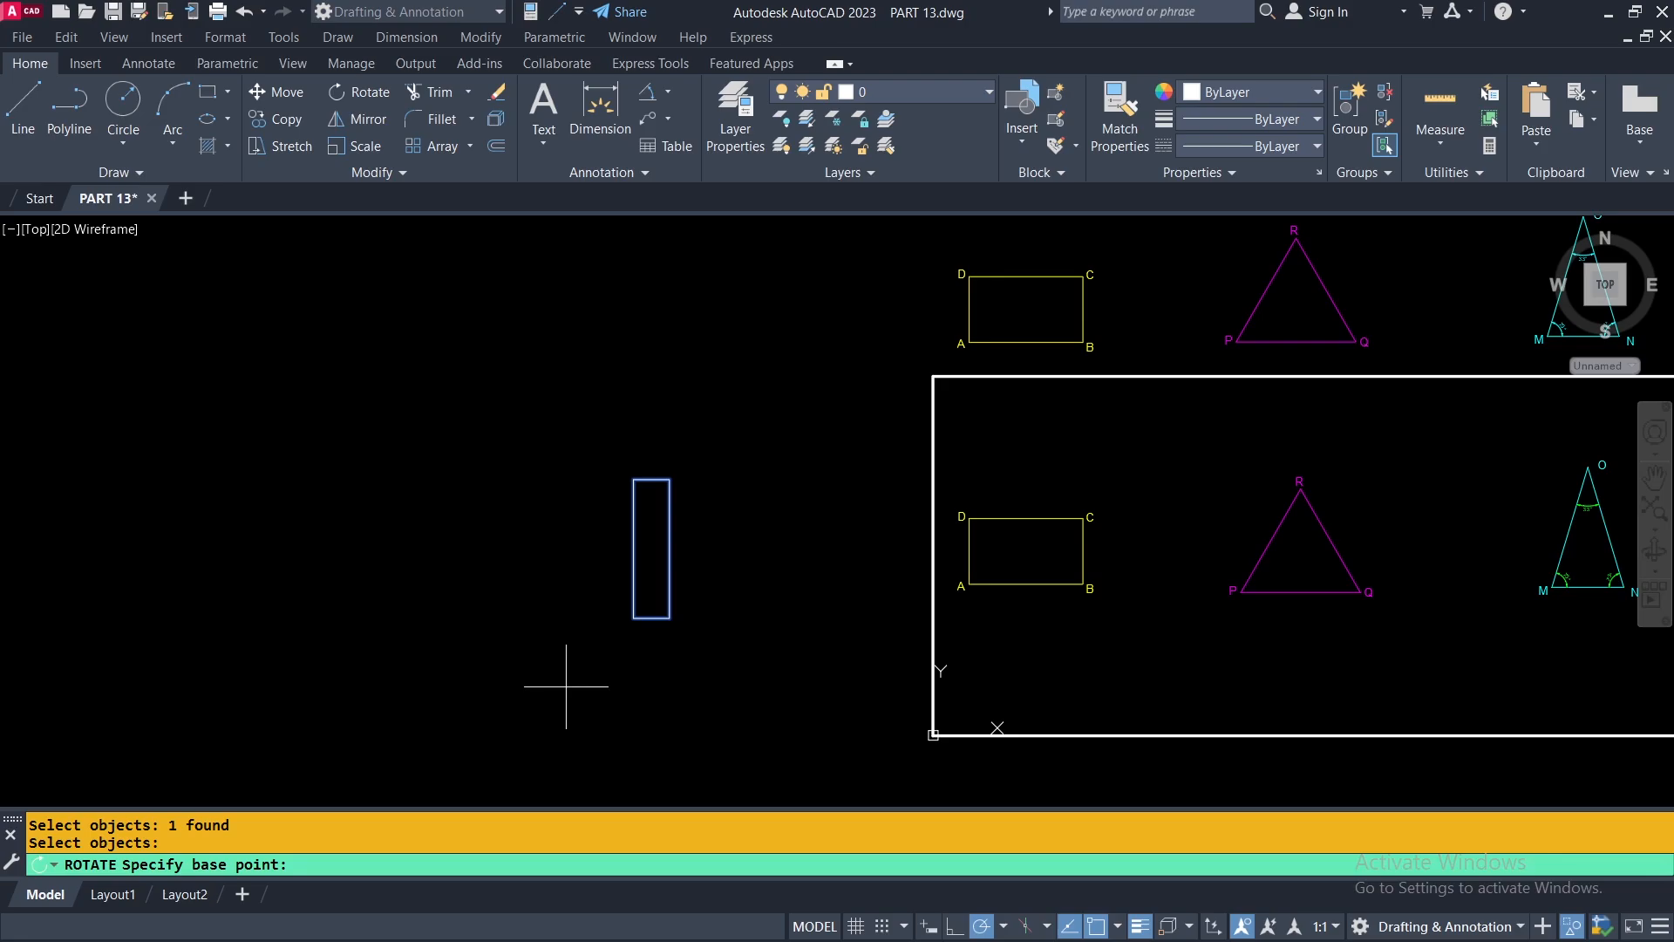
pyautogui.scroll(2, 633, 619)
pyautogui.click(633, 617)
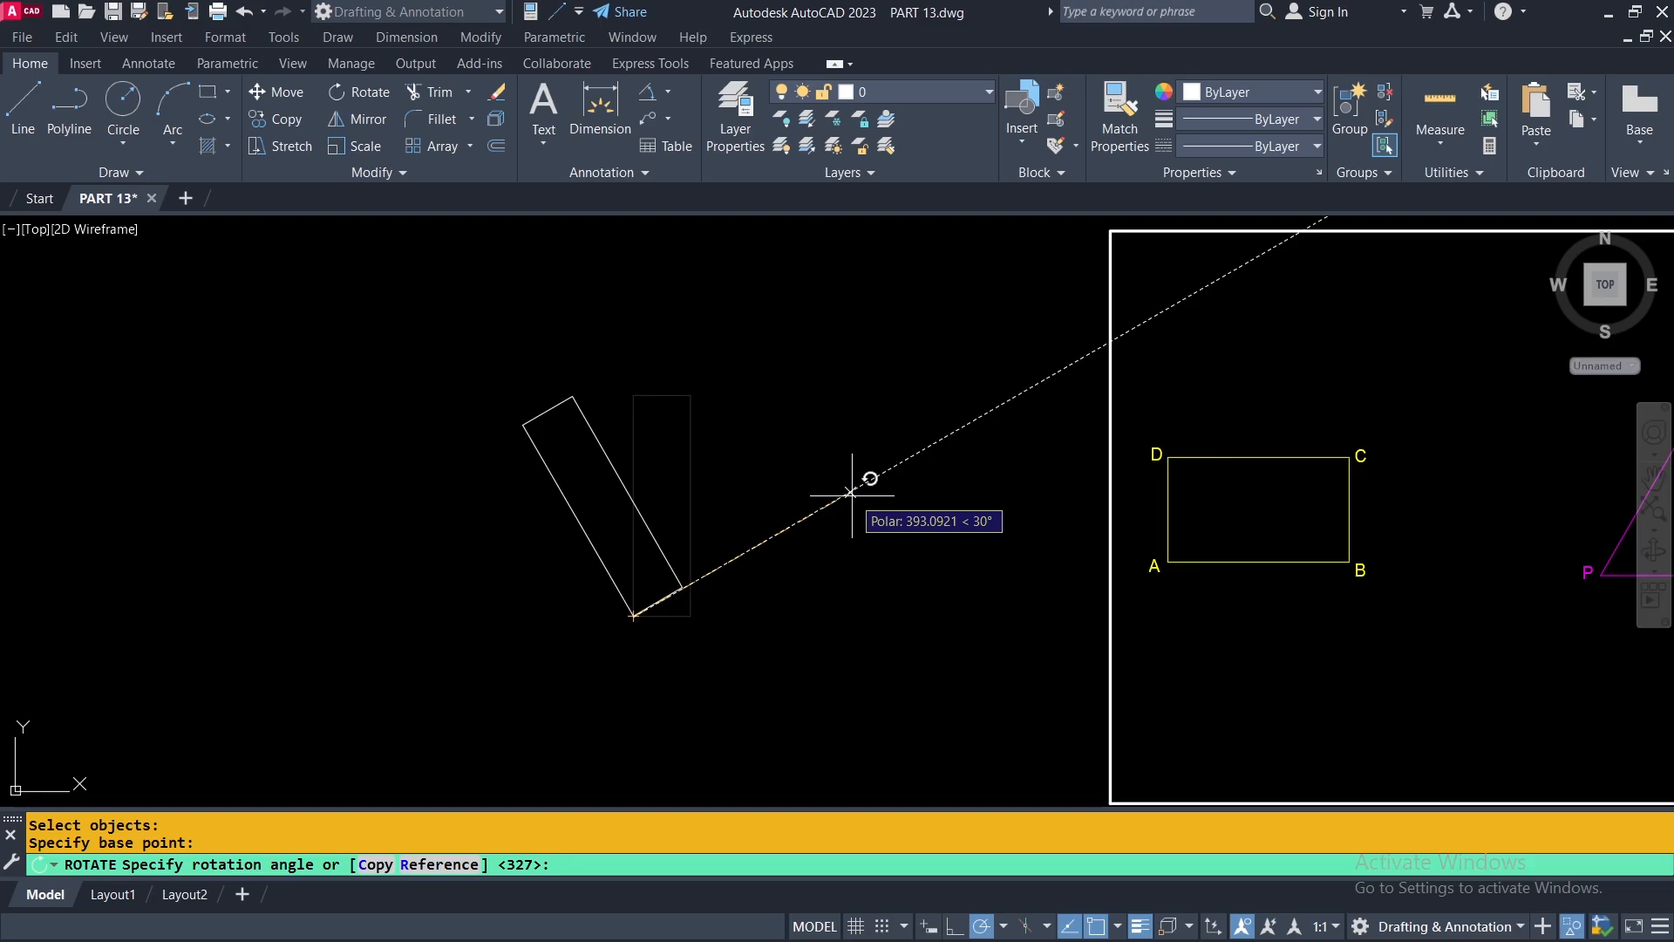
pyautogui.write('35')
pyautogui.press('Return')
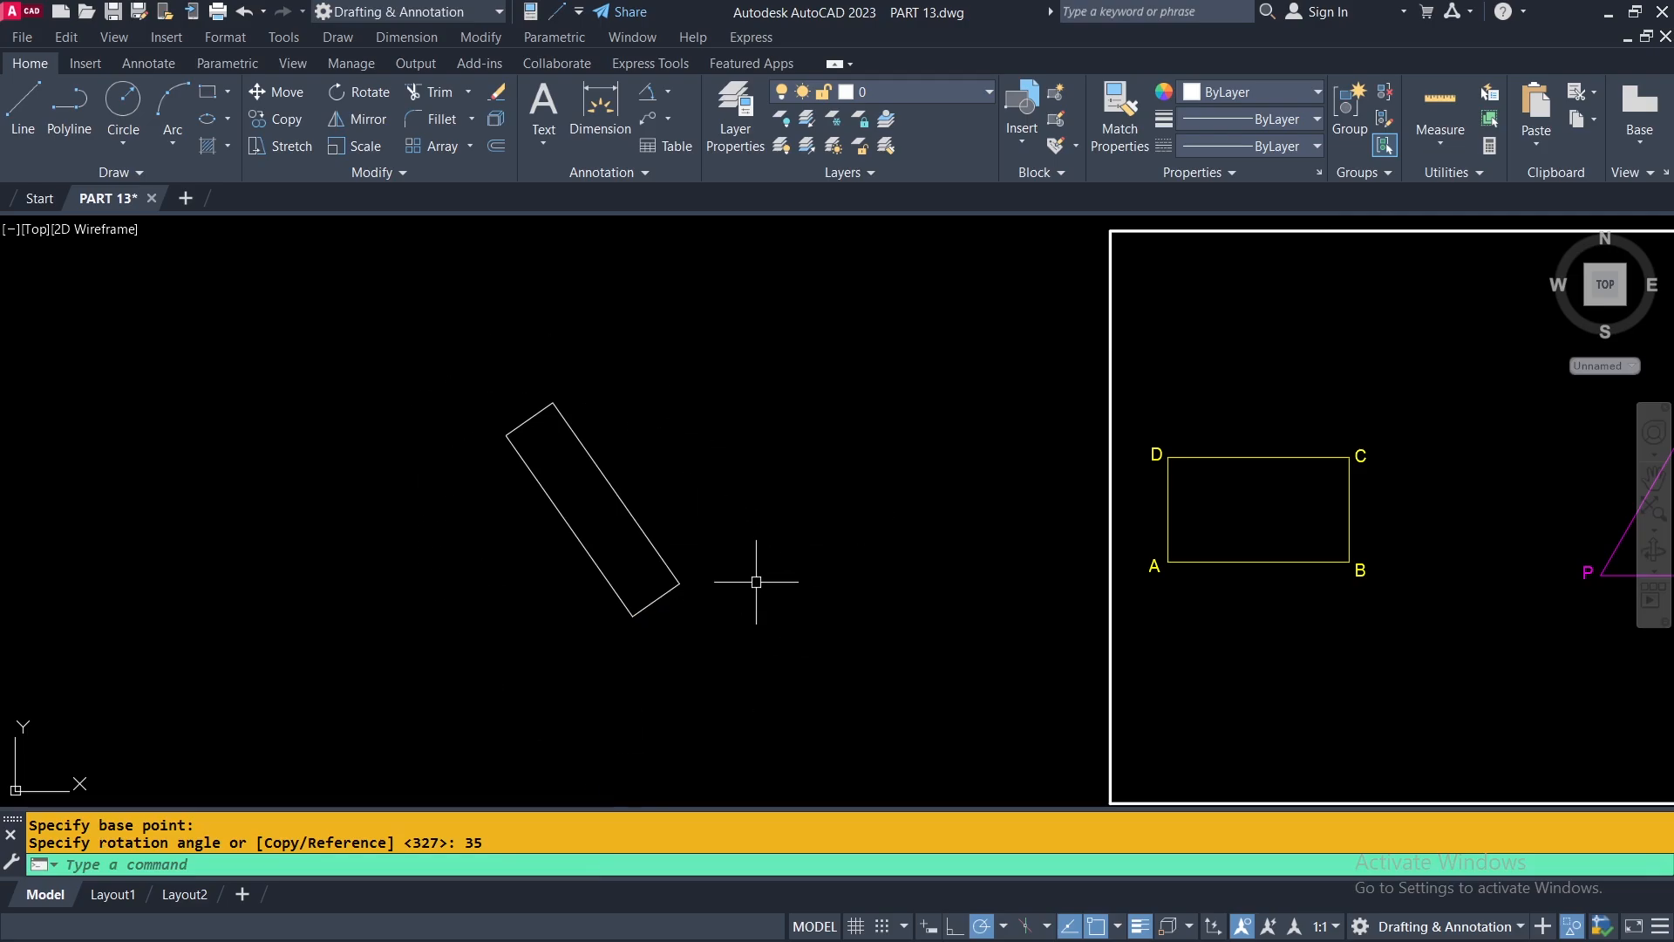
# Draw a horizontal reference line from the rotated rectangle's lowest corner, extending past its short side.
pyautogui.click(23, 103)
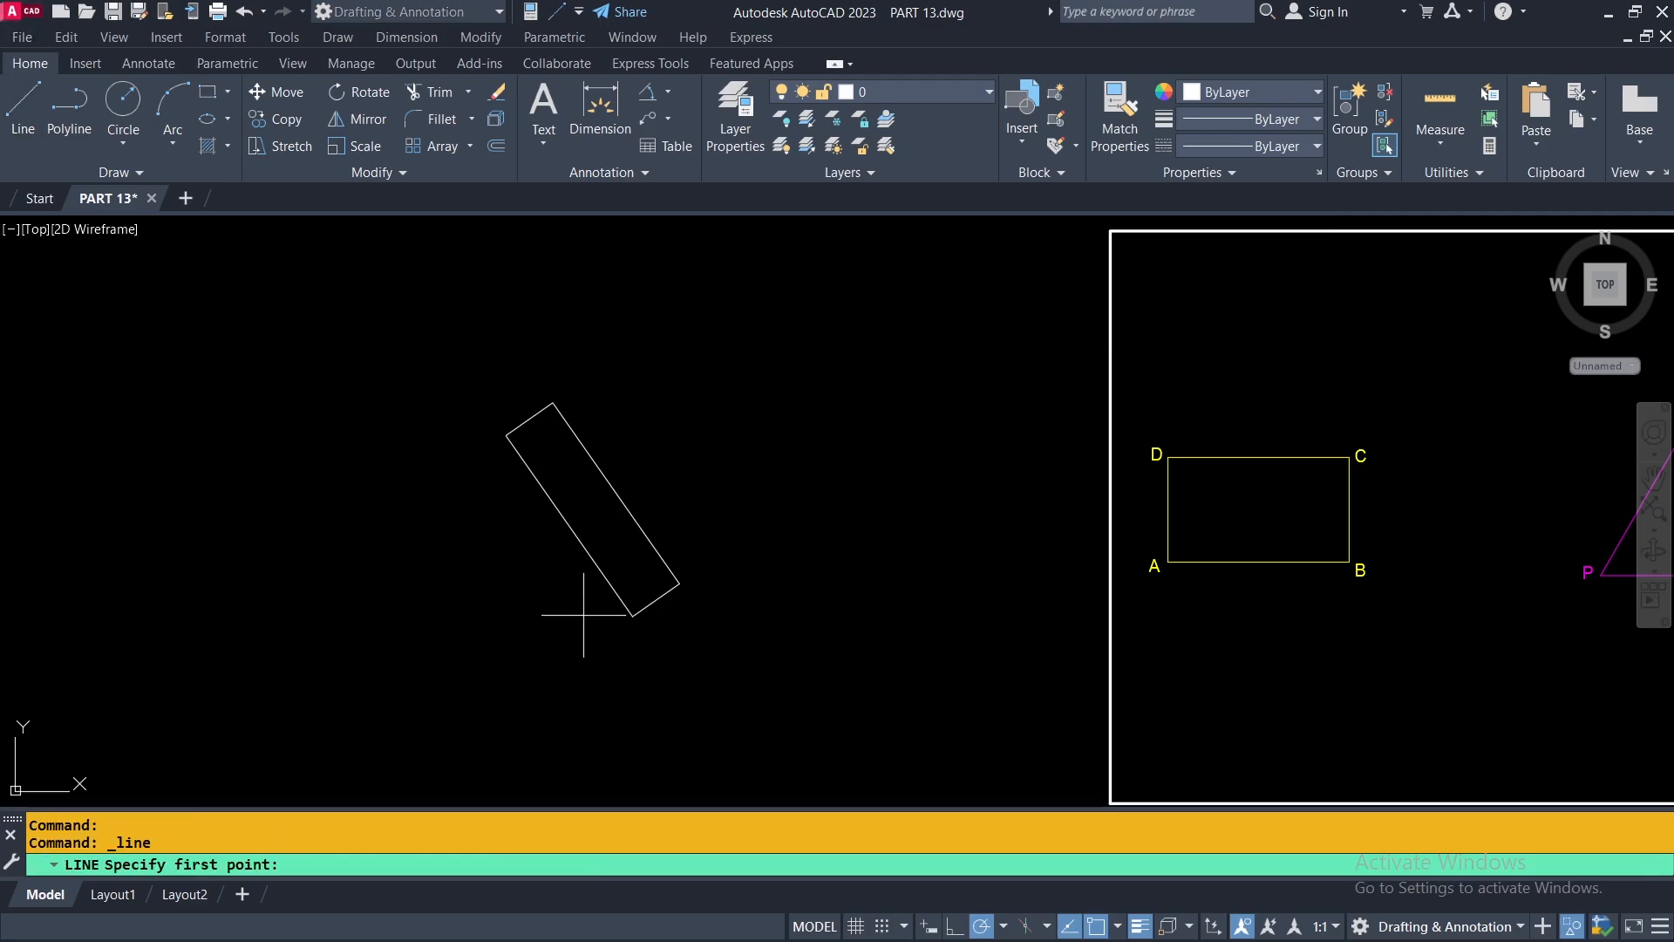
pyautogui.click(633, 616)
pyautogui.click(768, 615)
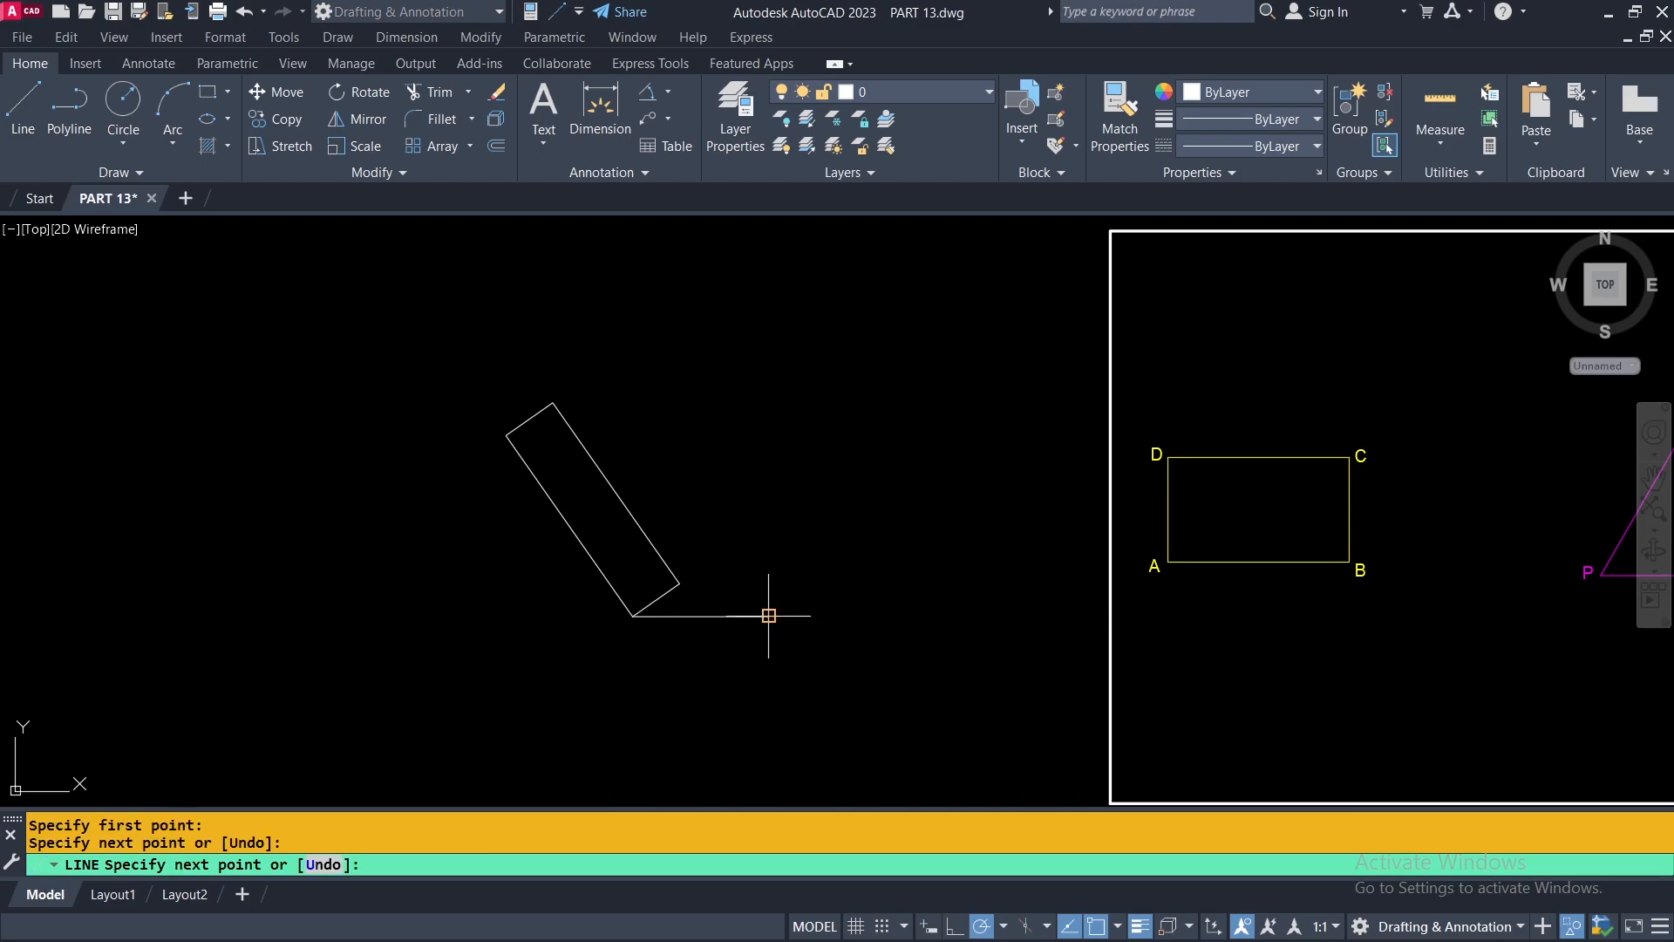
pyautogui.press('Return')
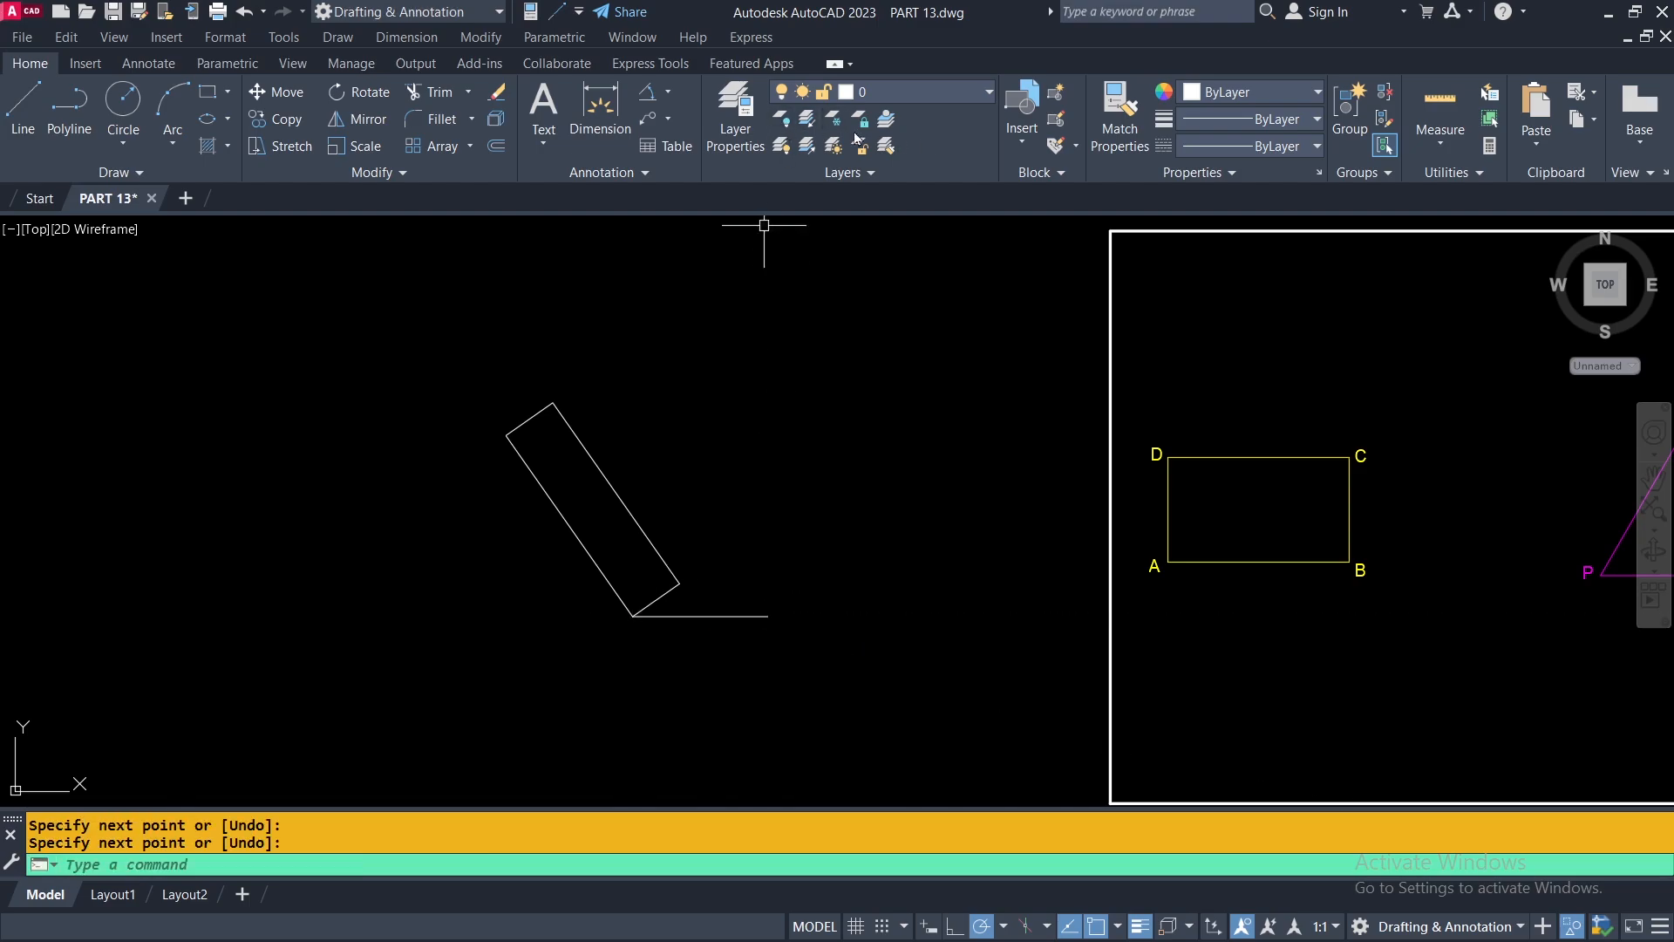
# Add an angular dimension between the rectangle's lower short edge and the horizontal reference line.
pyautogui.click(648, 92)
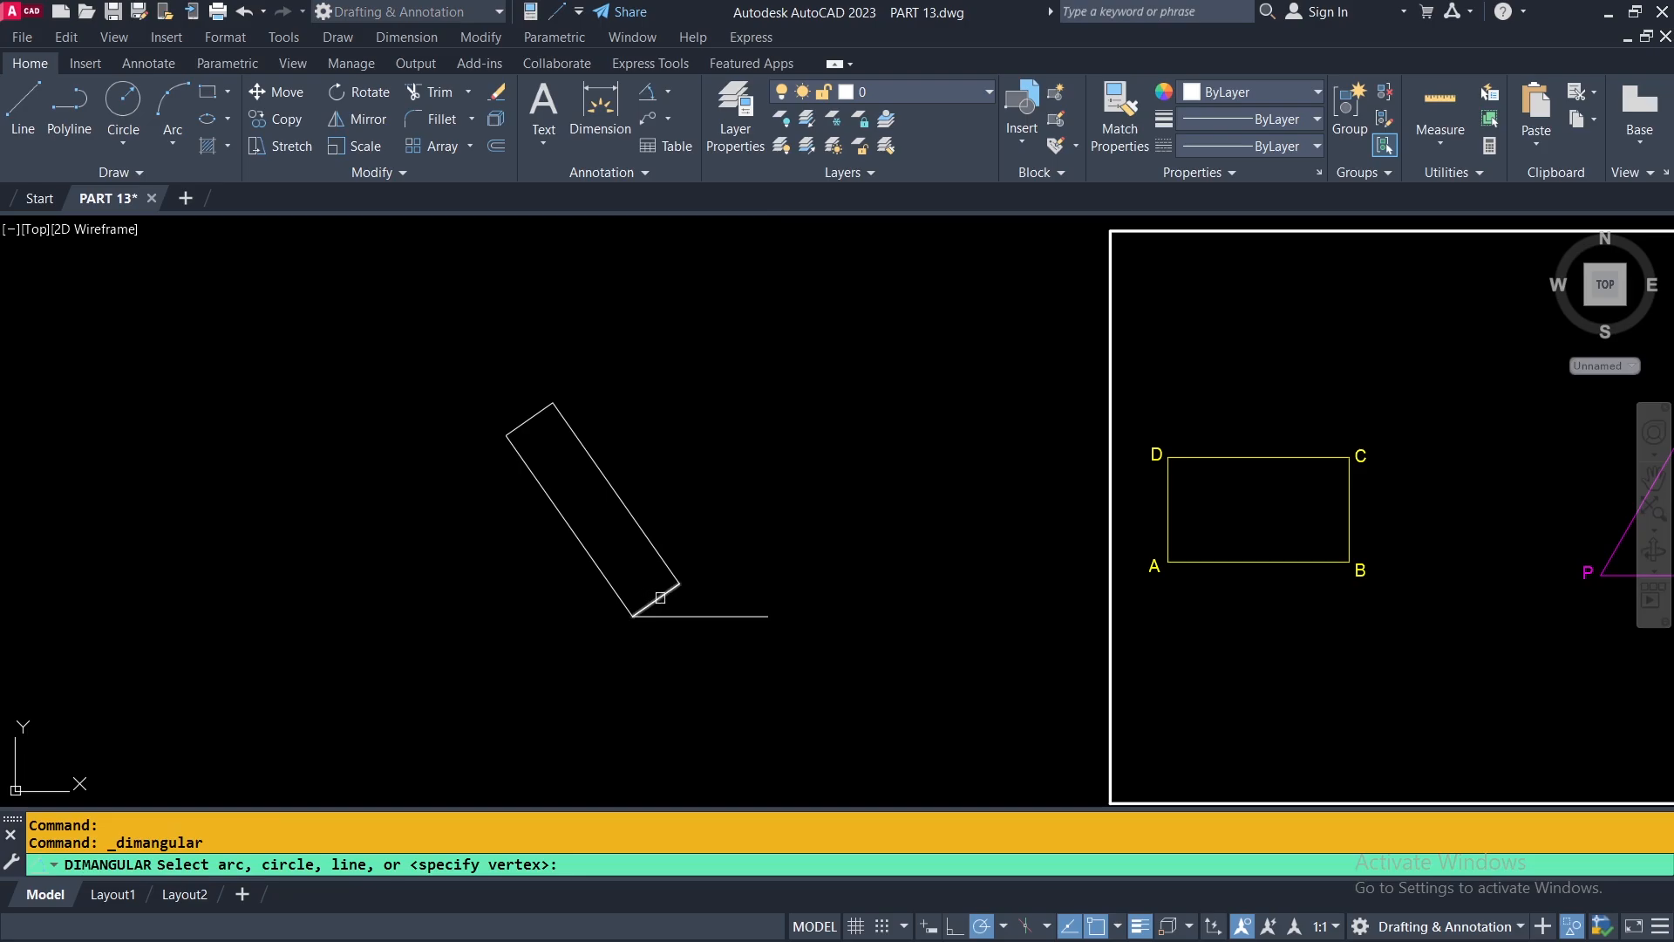
pyautogui.click(660, 599)
pyautogui.click(685, 616)
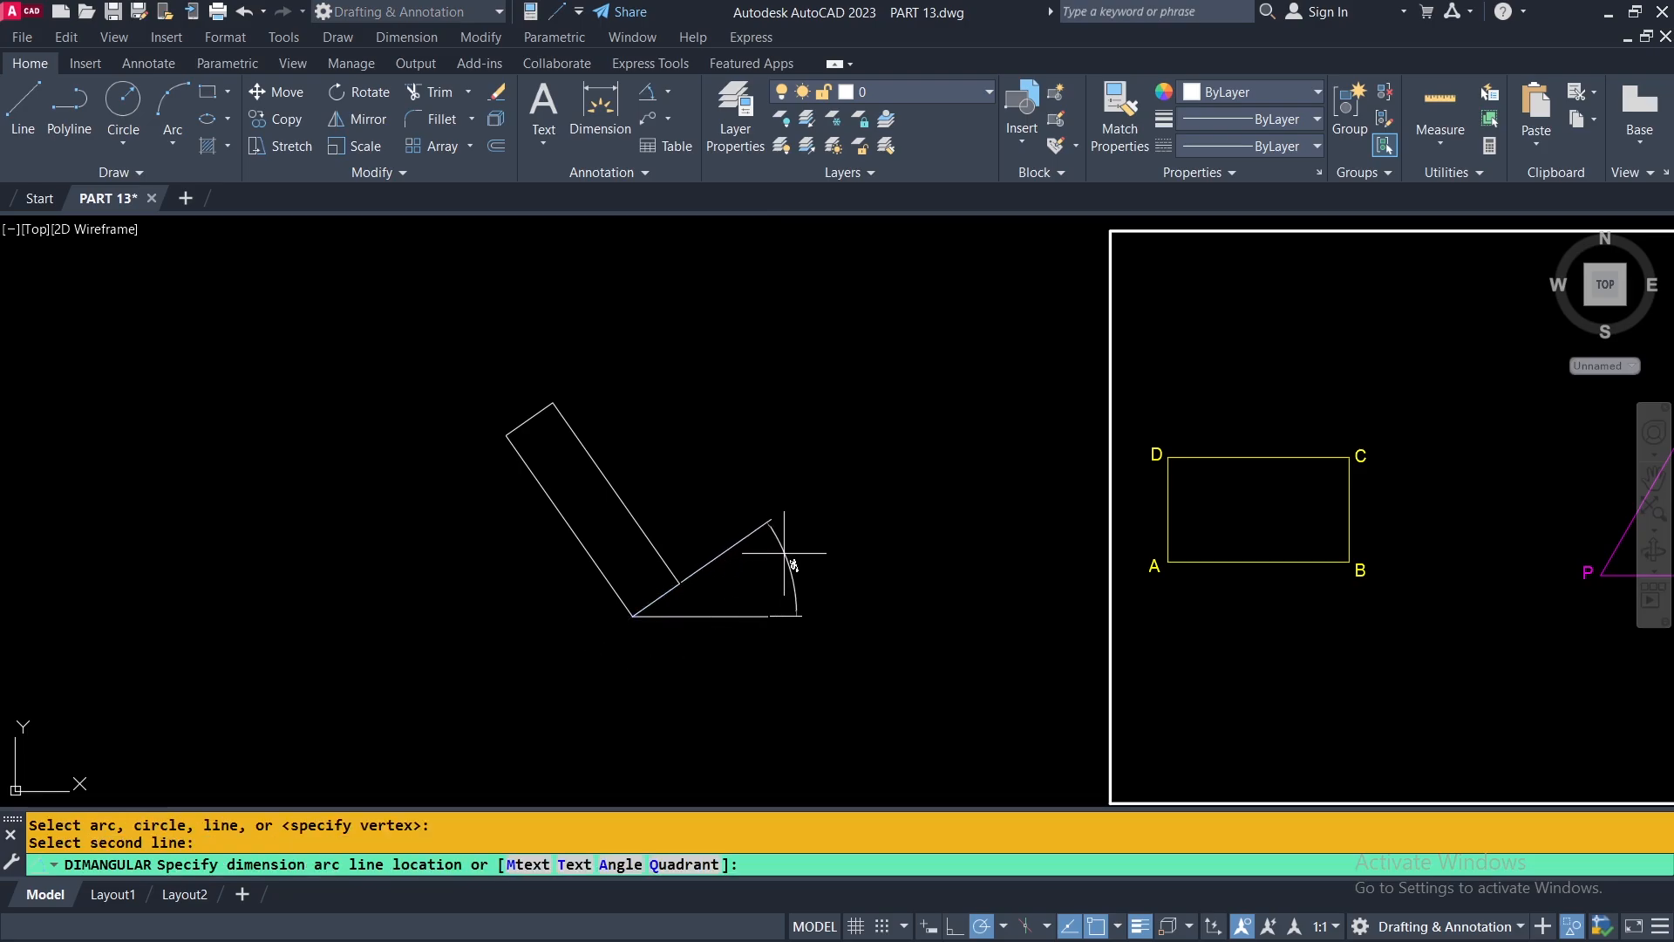
pyautogui.click(791, 575)
pyautogui.scroll(6, 680, 606)
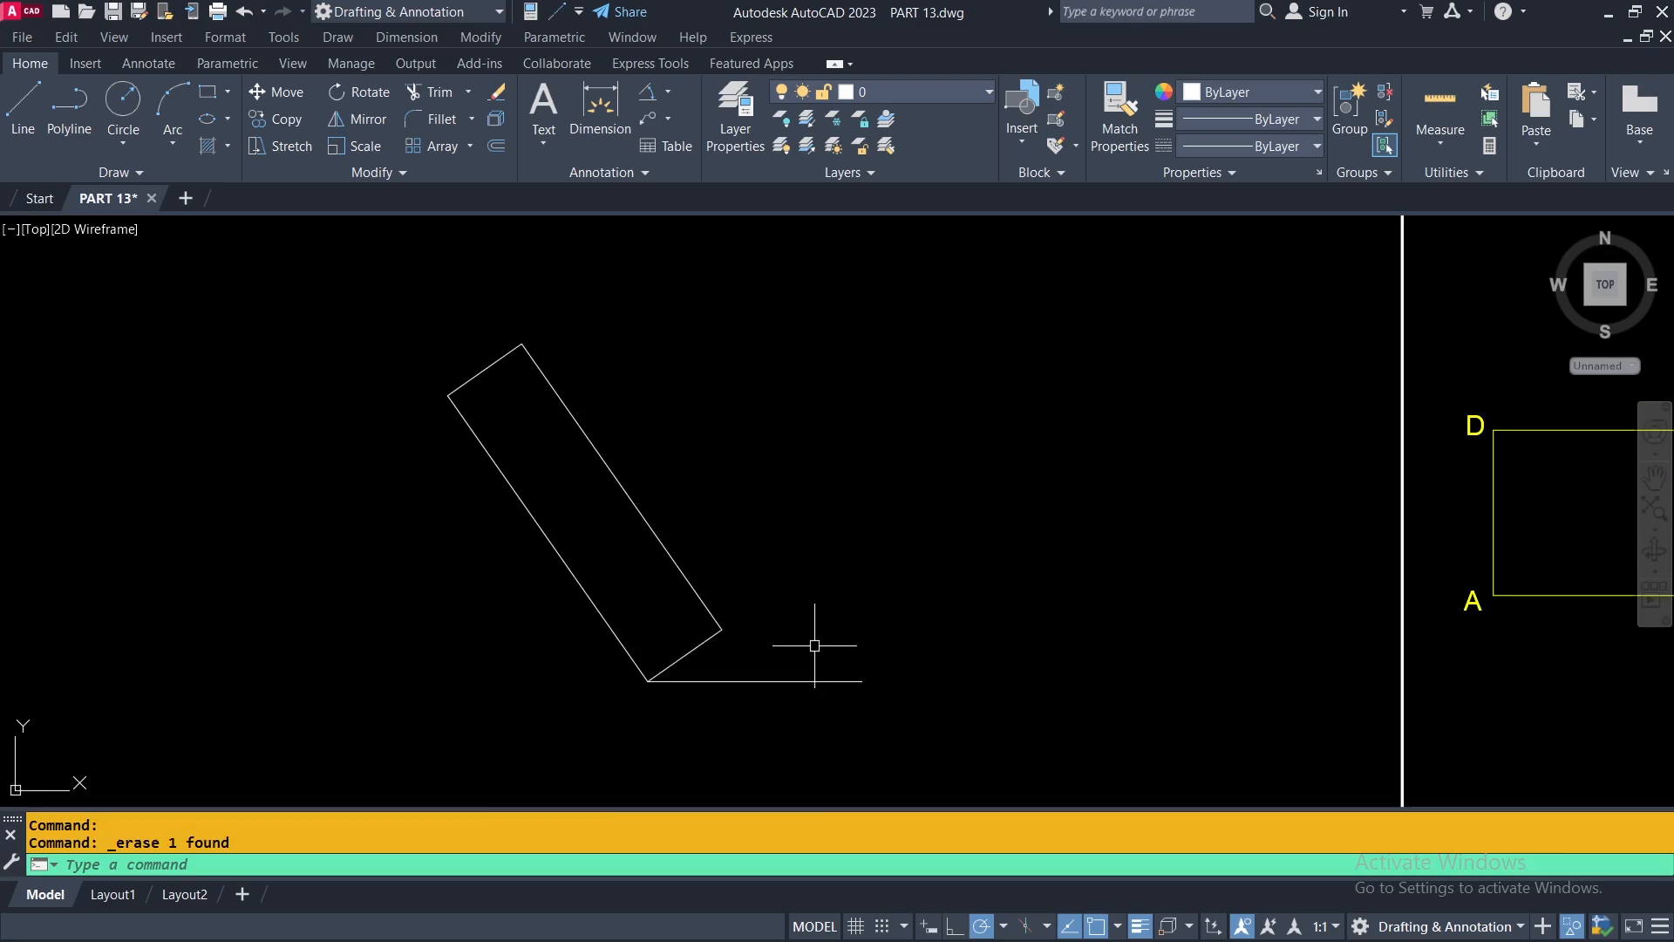
# Set polar tracking to 18° increments and rotate the tilted rectangle by 36° about its lowest corner.
pyautogui.click(1004, 926)
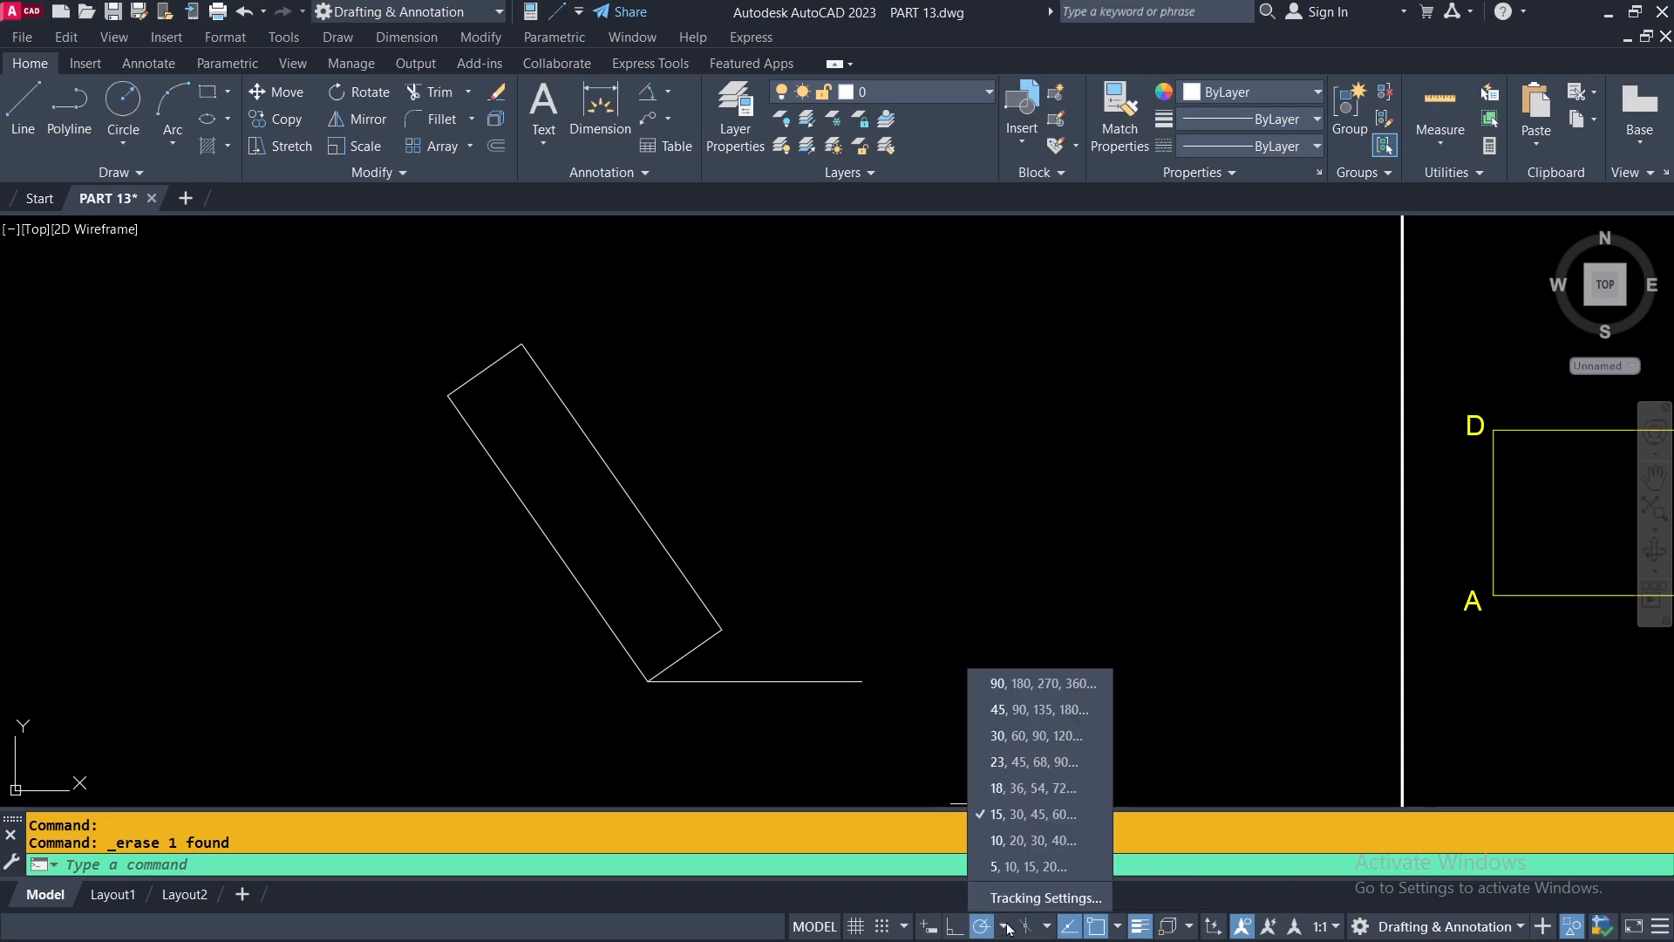
pyautogui.click(990, 787)
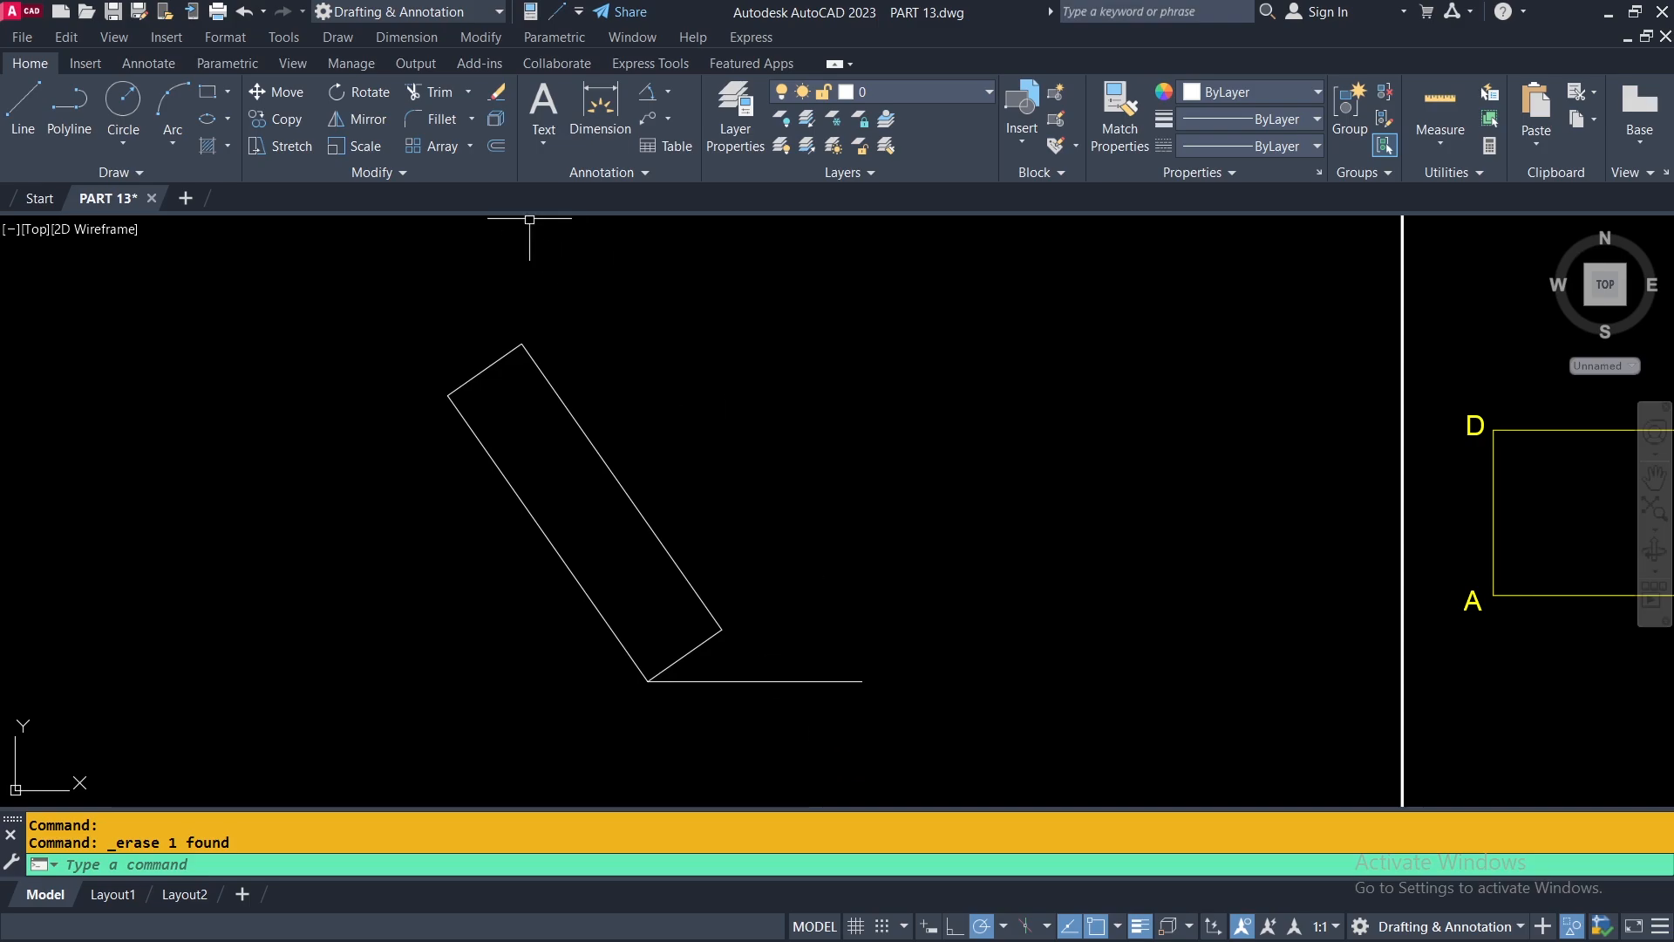
pyautogui.click(355, 94)
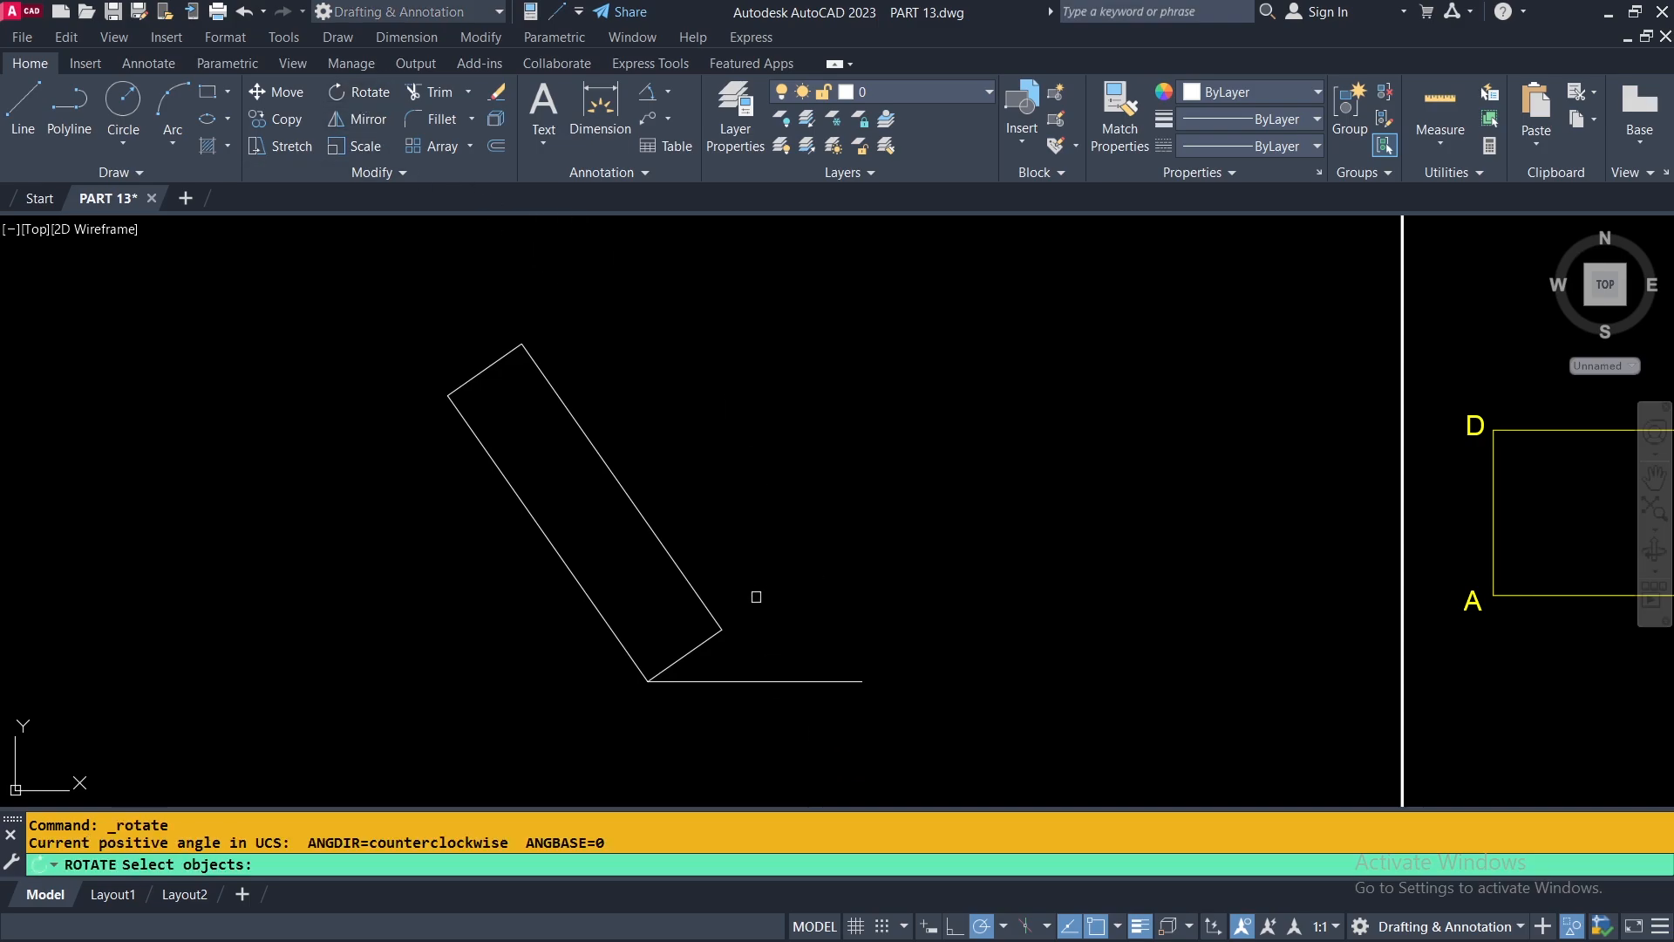
pyautogui.click(696, 593)
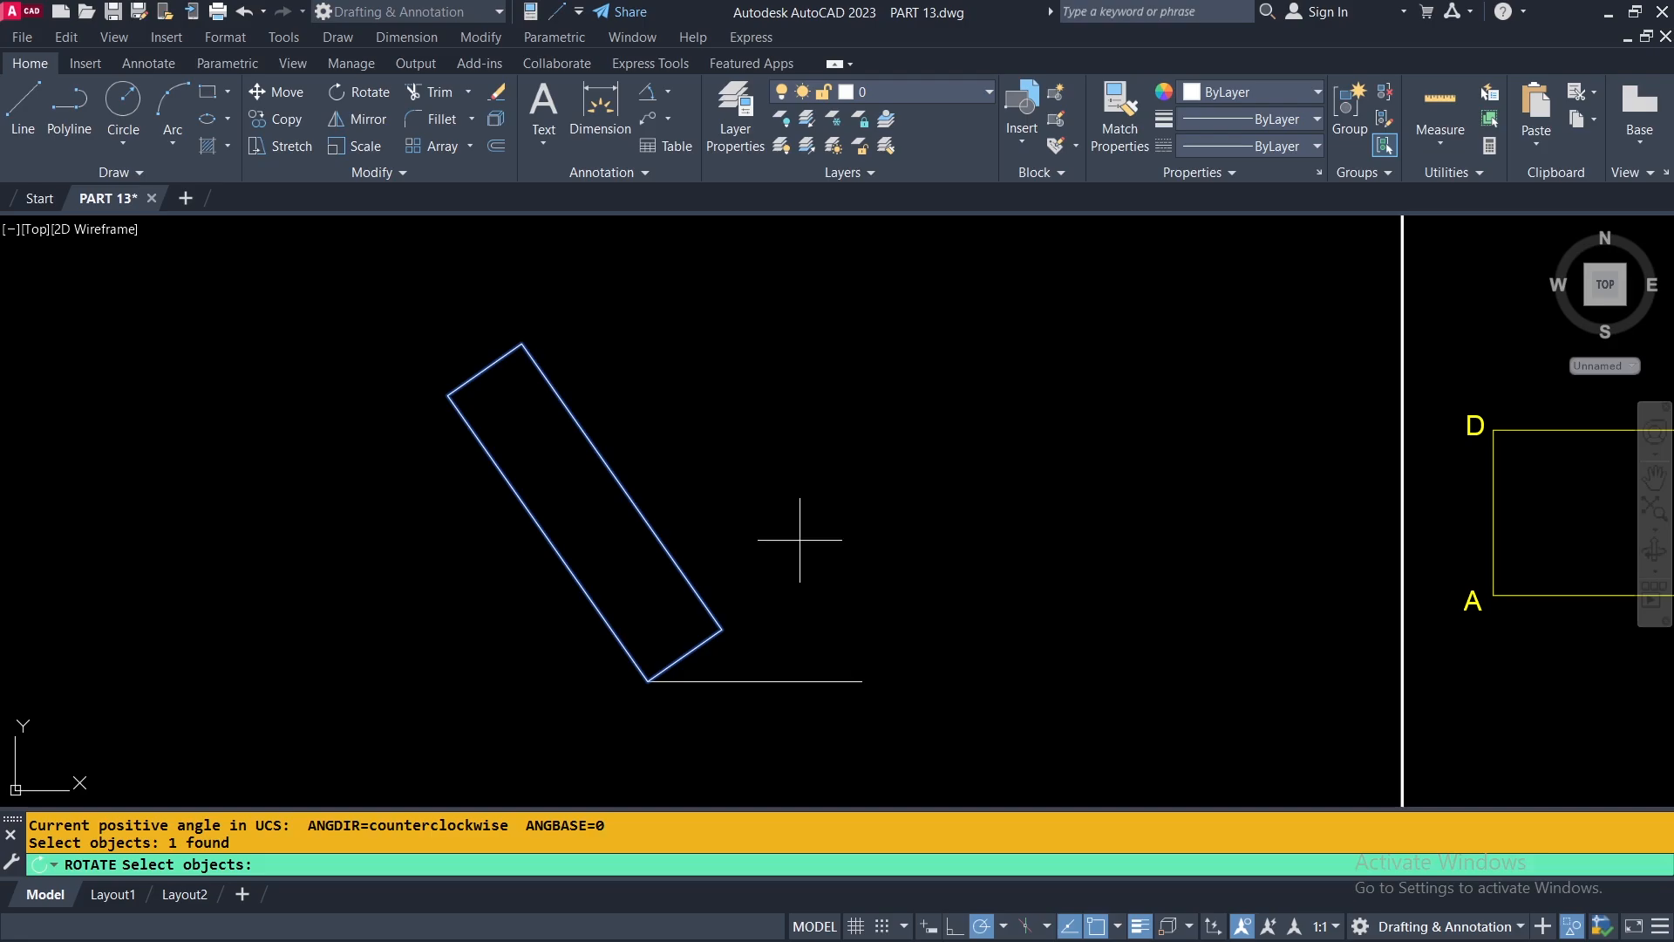
pyautogui.press('Return')
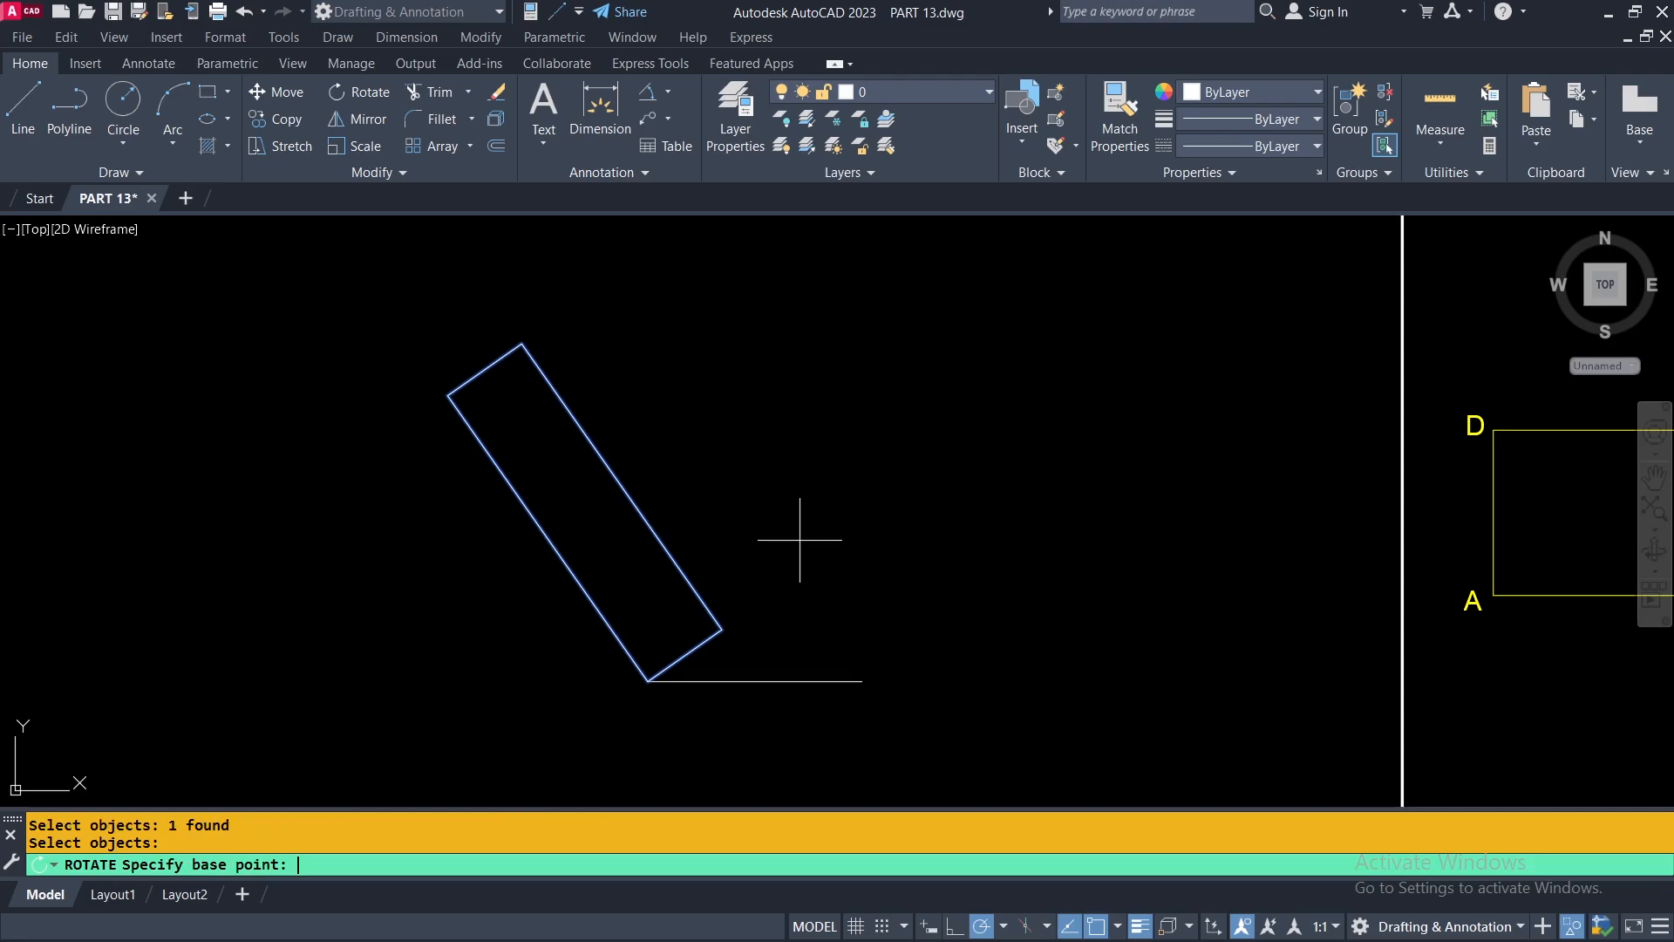
pyautogui.click(648, 681)
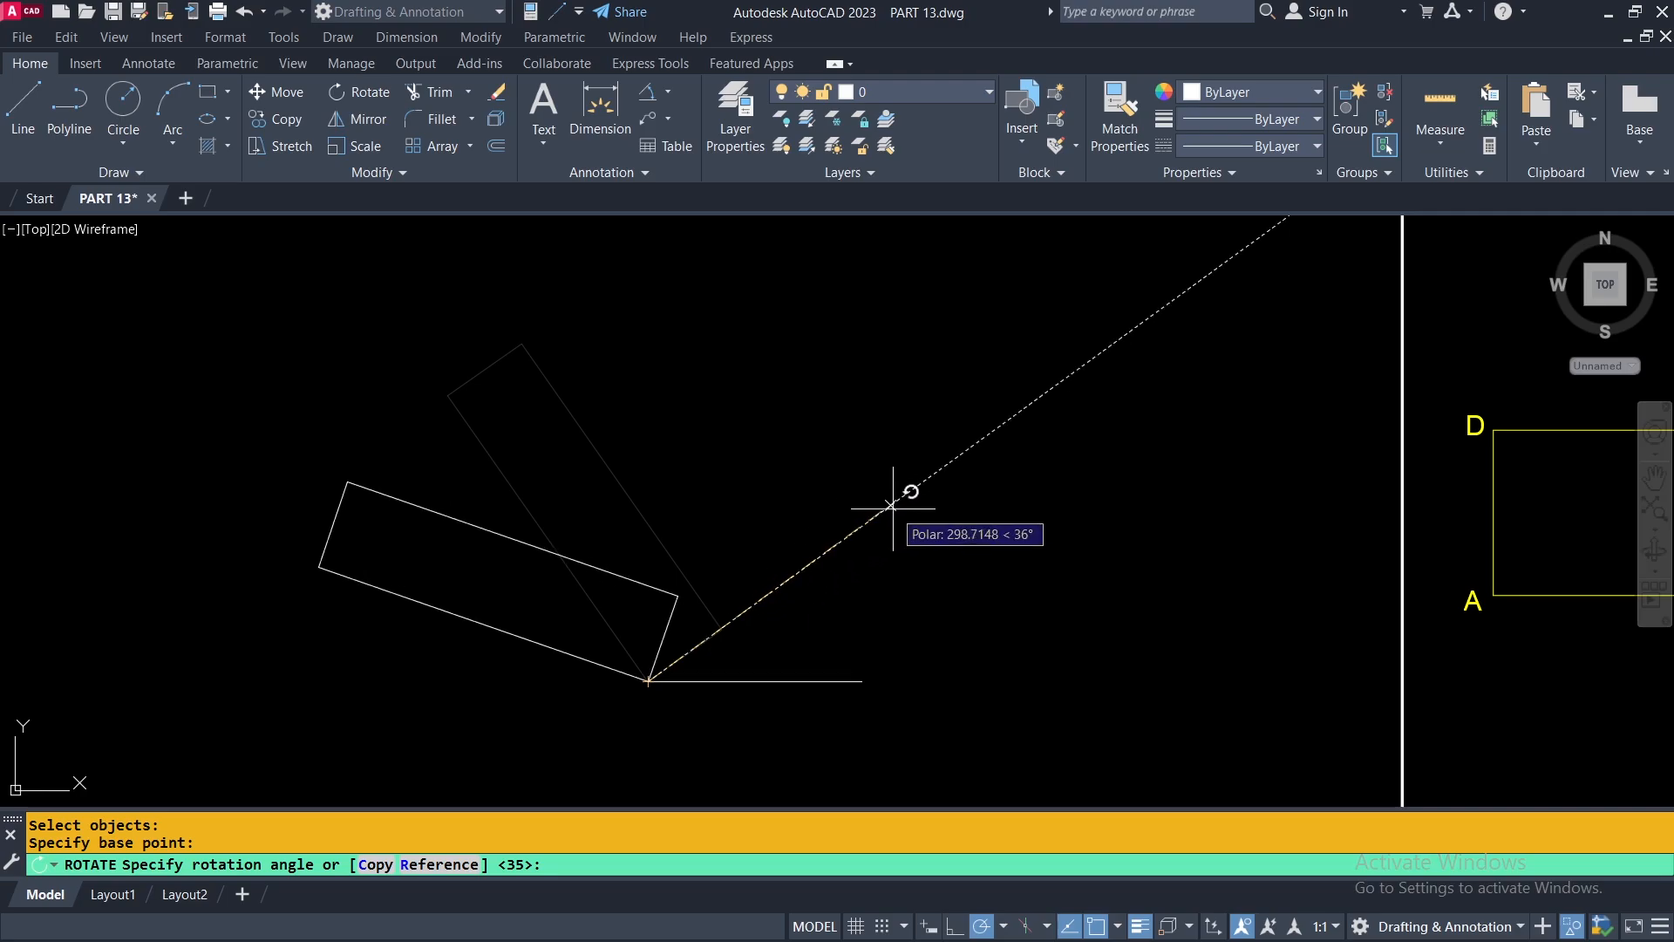
pyautogui.click(891, 505)
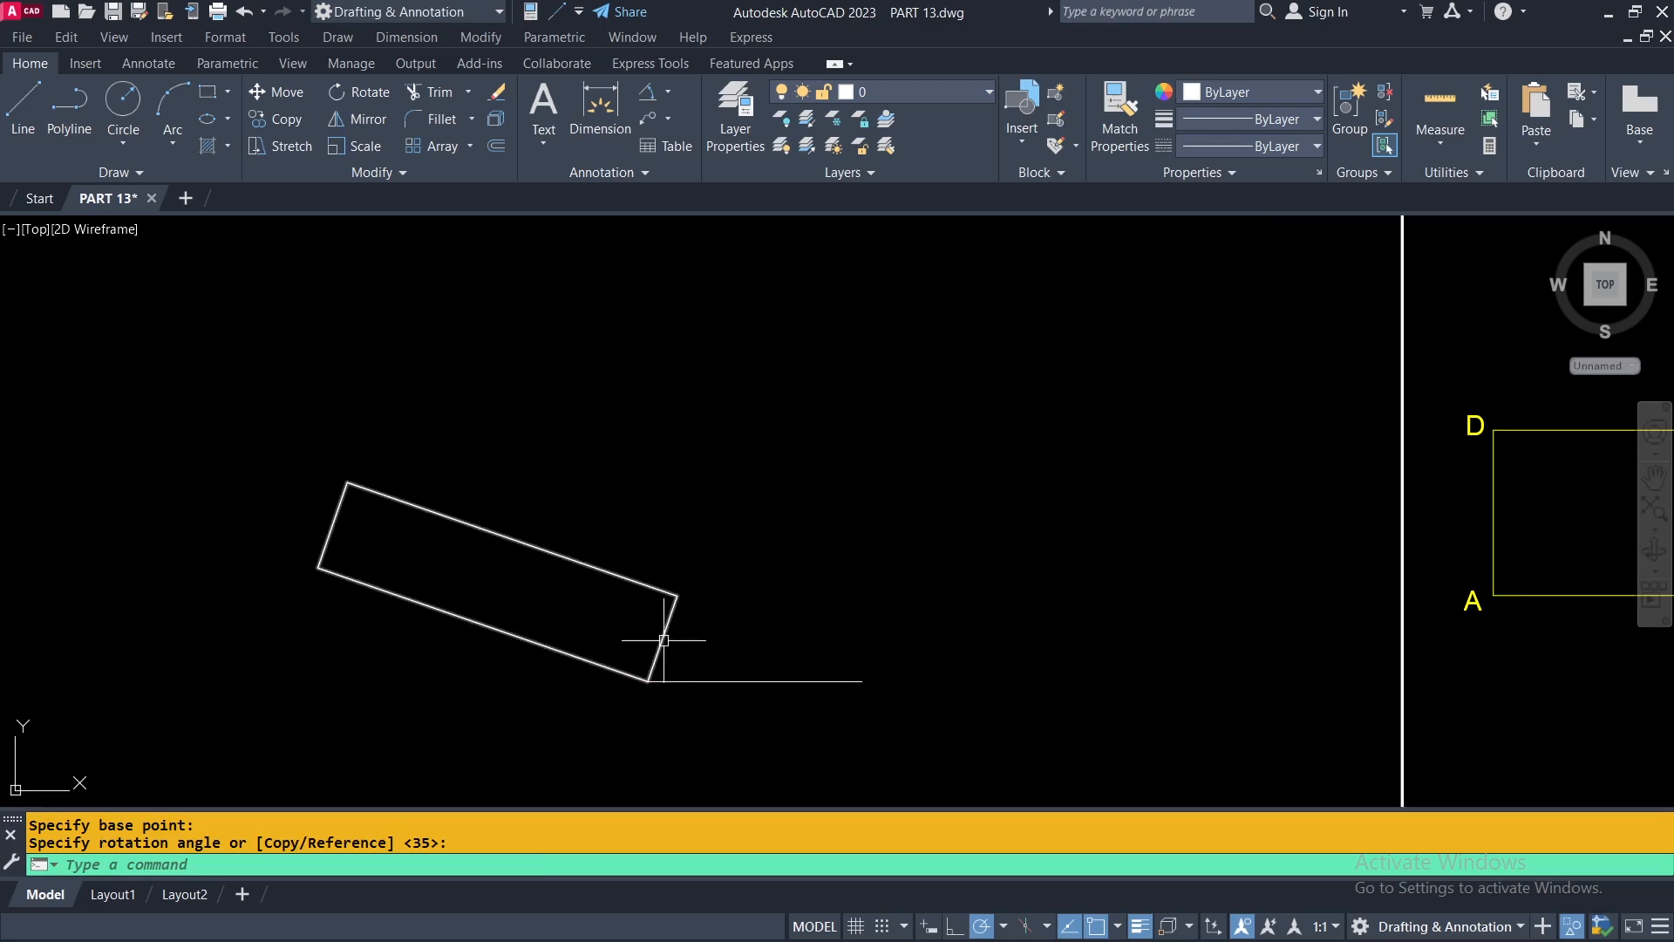
# Undo both rectangle rotations together with the horizontal reference line and its angular dimension.
pyautogui.click(245, 12)
pyautogui.click(245, 12)
pyautogui.click(245, 12)
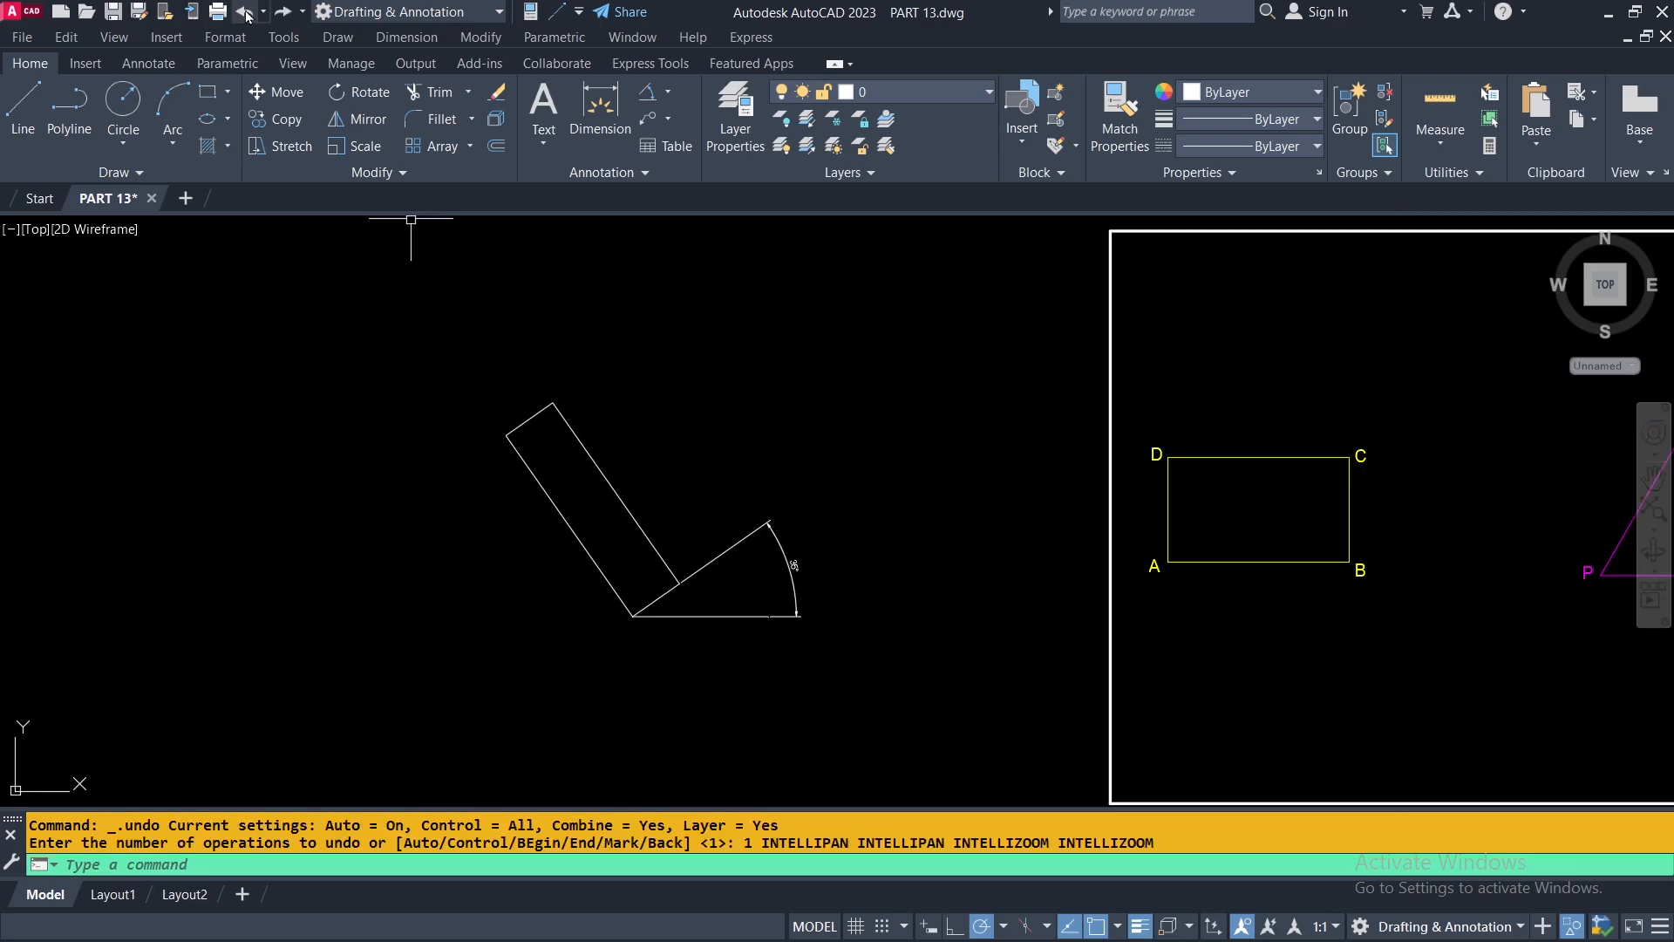
pyautogui.click(245, 12)
pyautogui.click(245, 13)
pyautogui.click(245, 12)
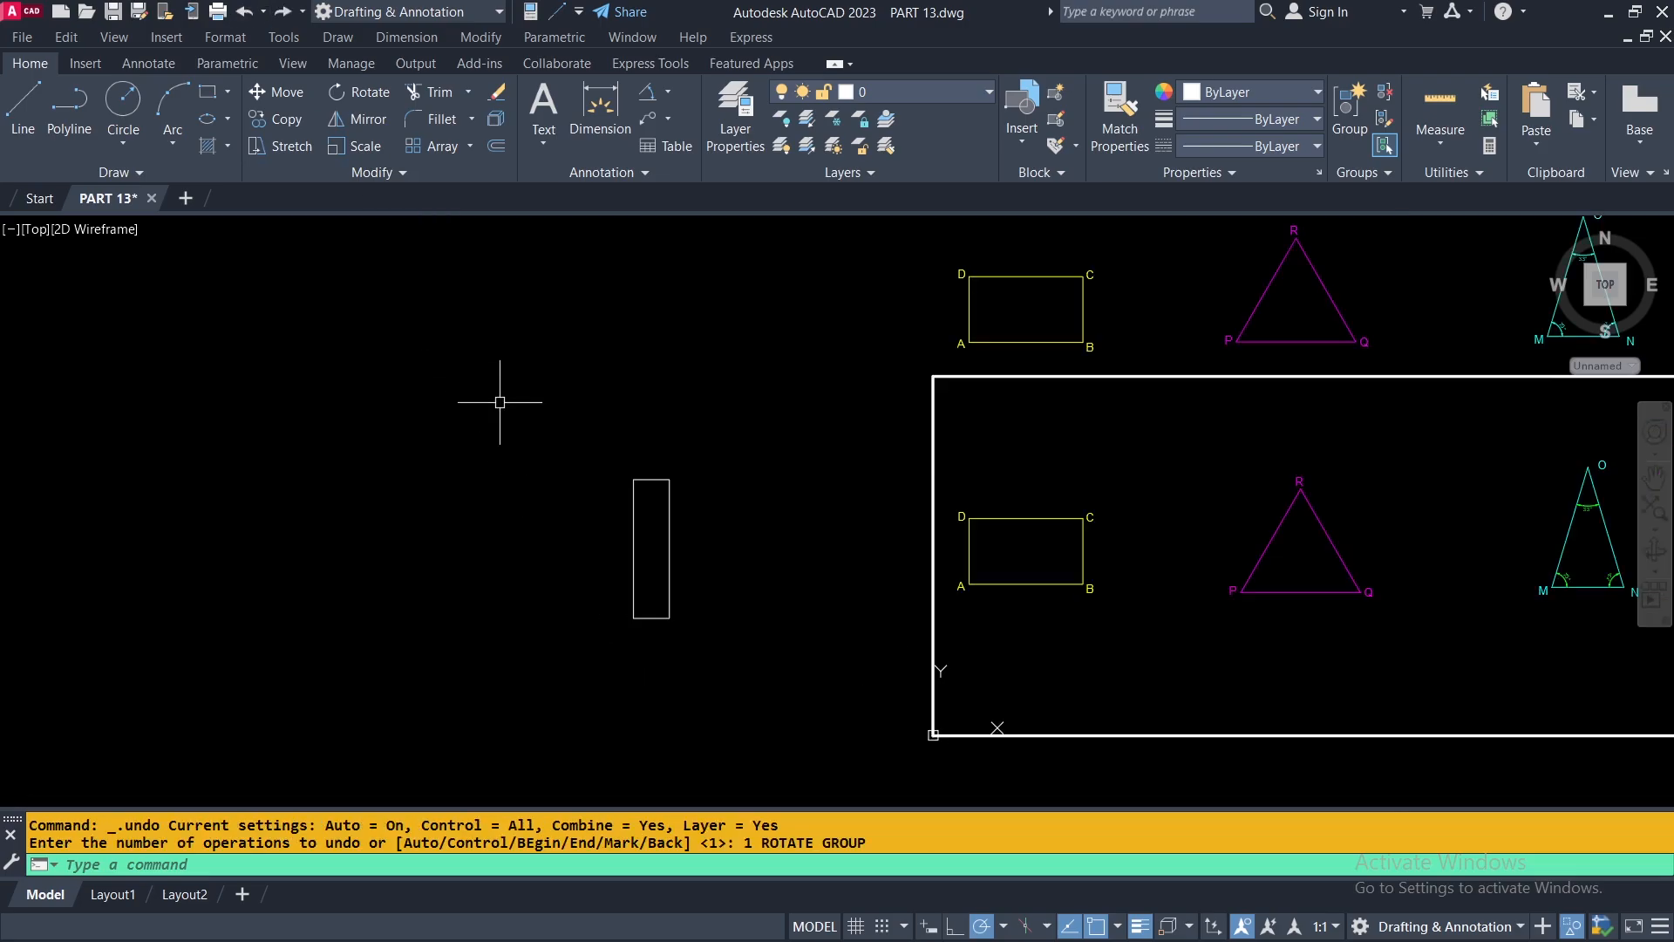
# Draw a sloped line from the upright rectangle's lower-left corner, rising across its right edge and ending well beyond it.
pyautogui.scroll(4, 671, 593)
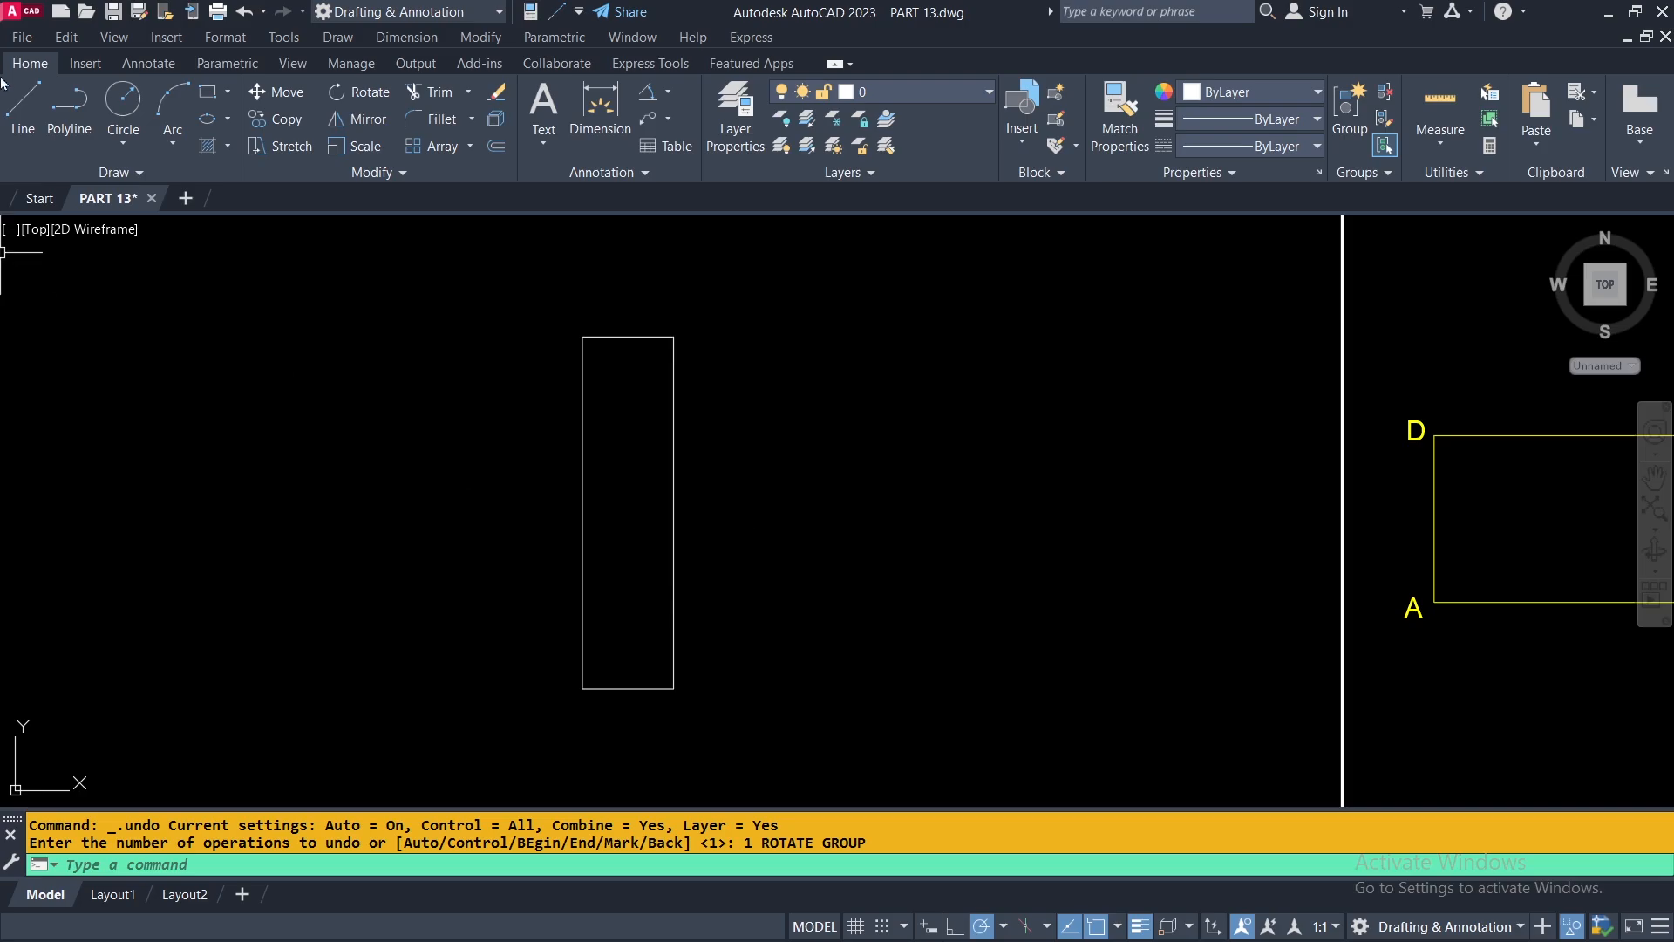
pyautogui.click(23, 106)
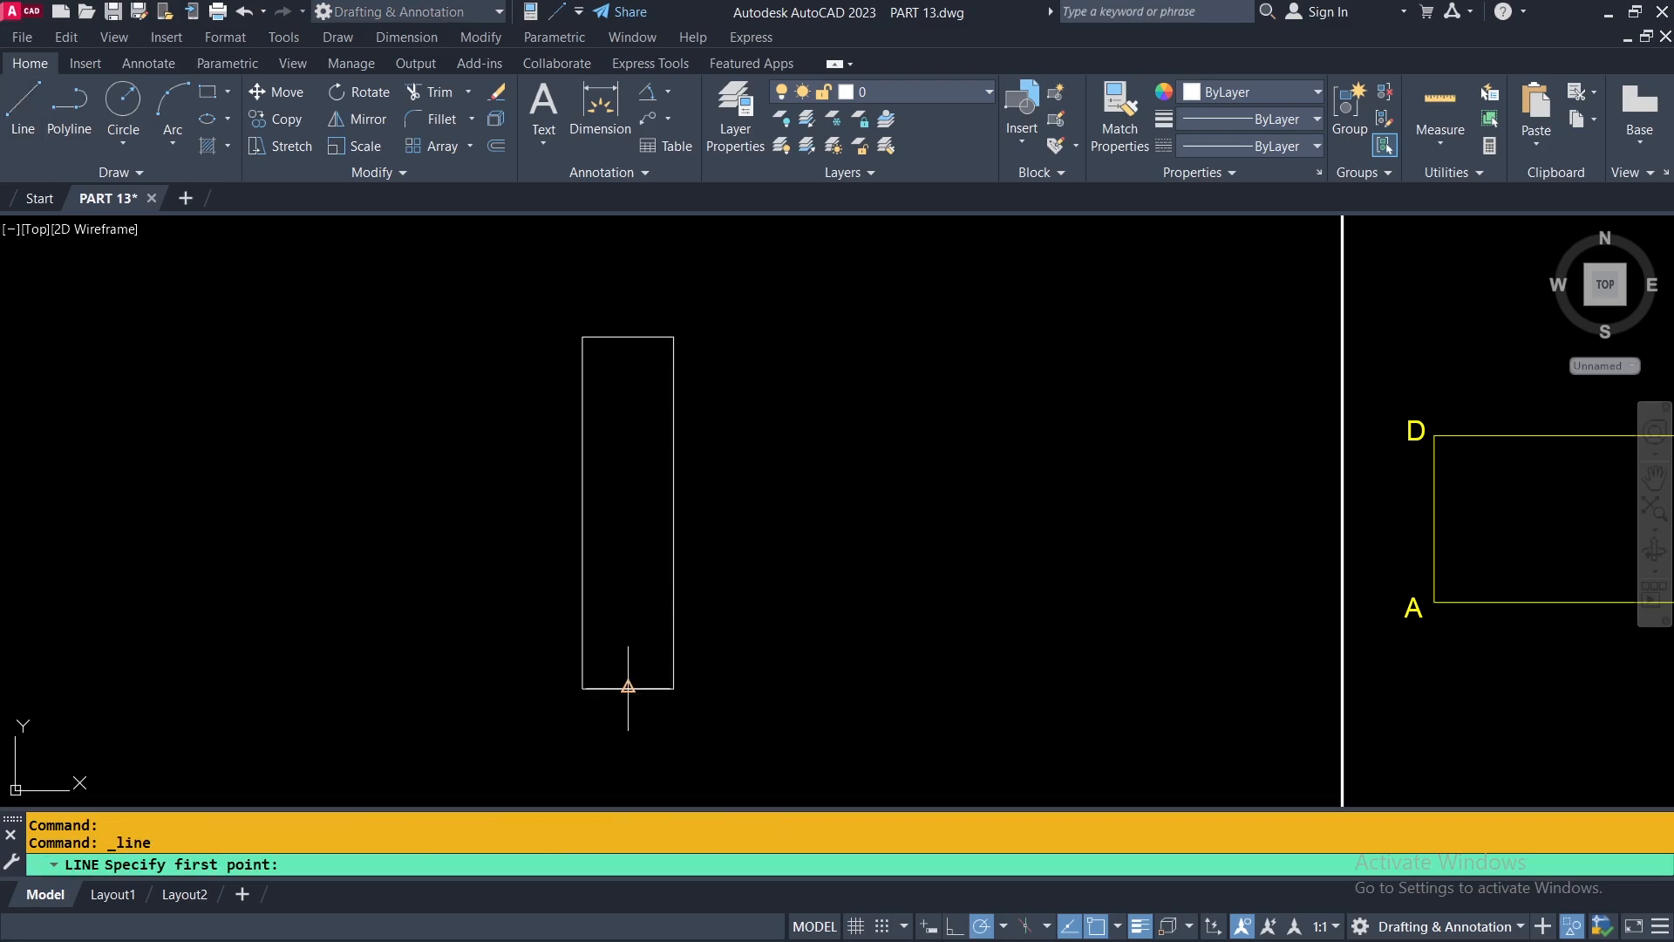
pyautogui.click(583, 688)
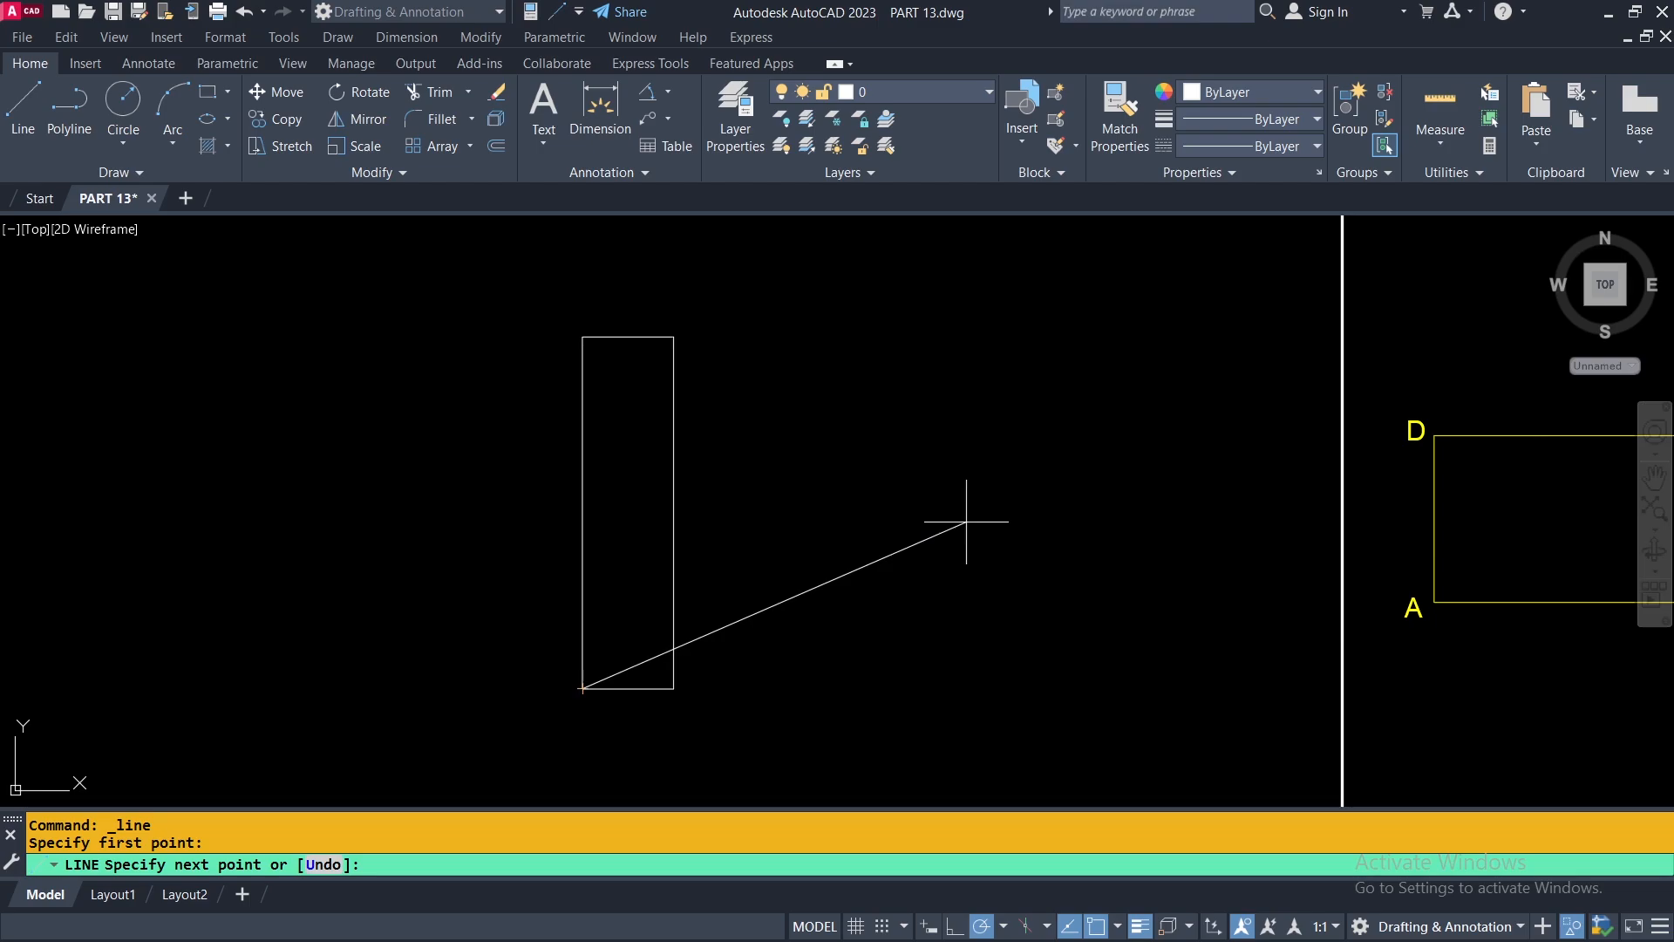
pyautogui.click(1030, 481)
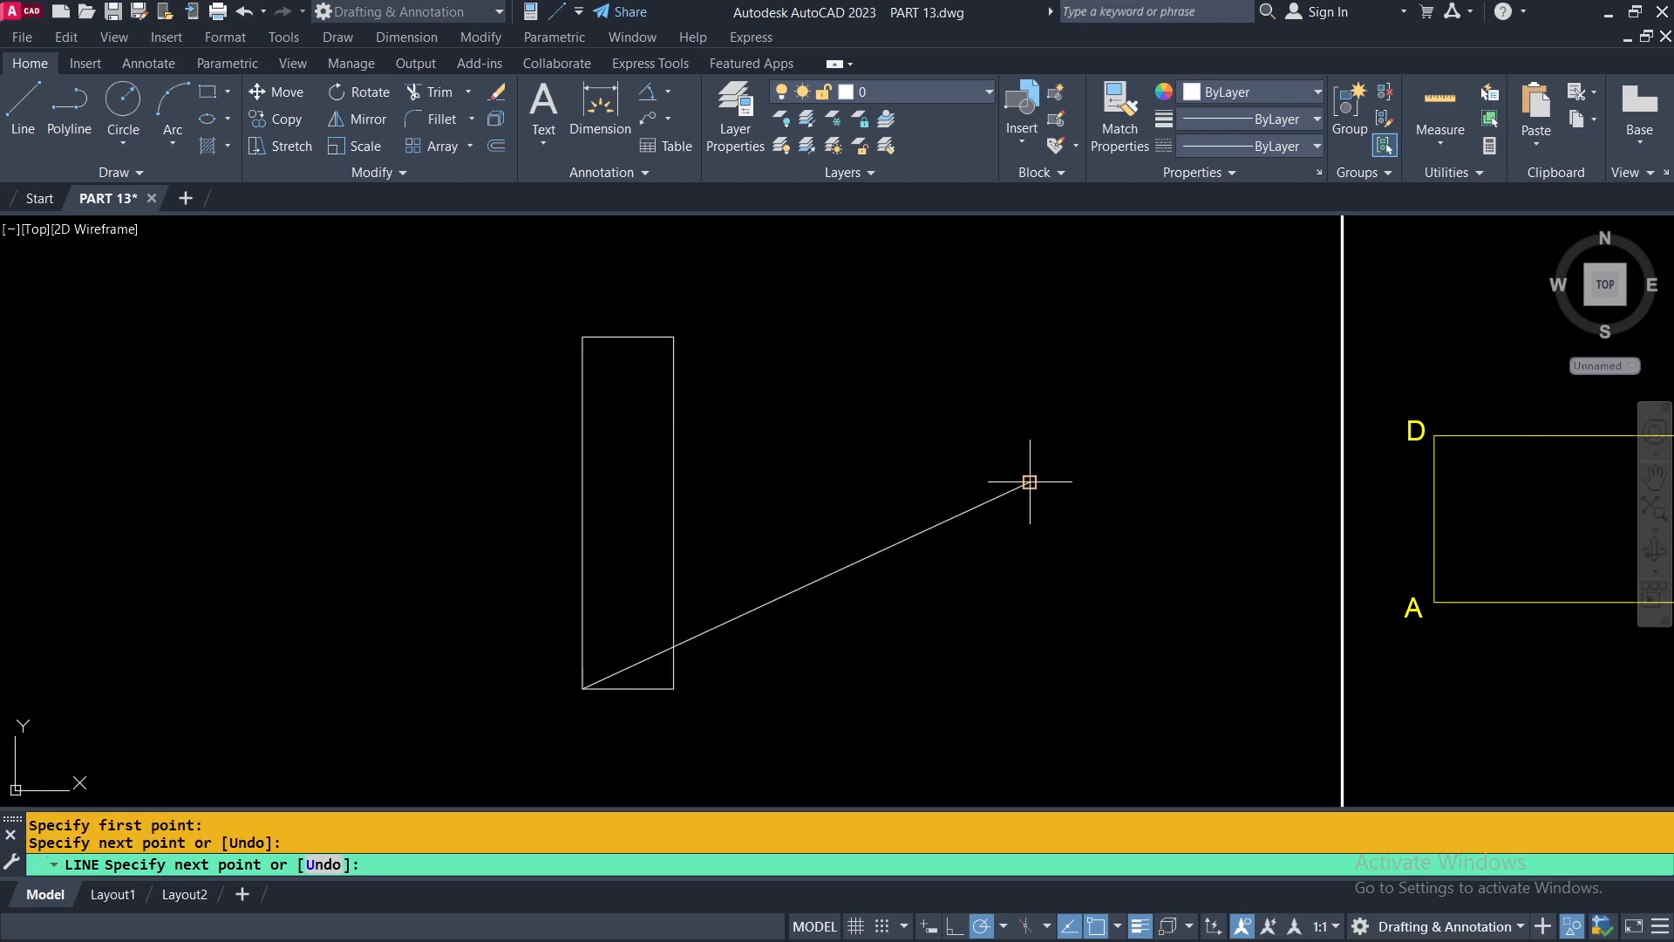
pyautogui.press('Return')
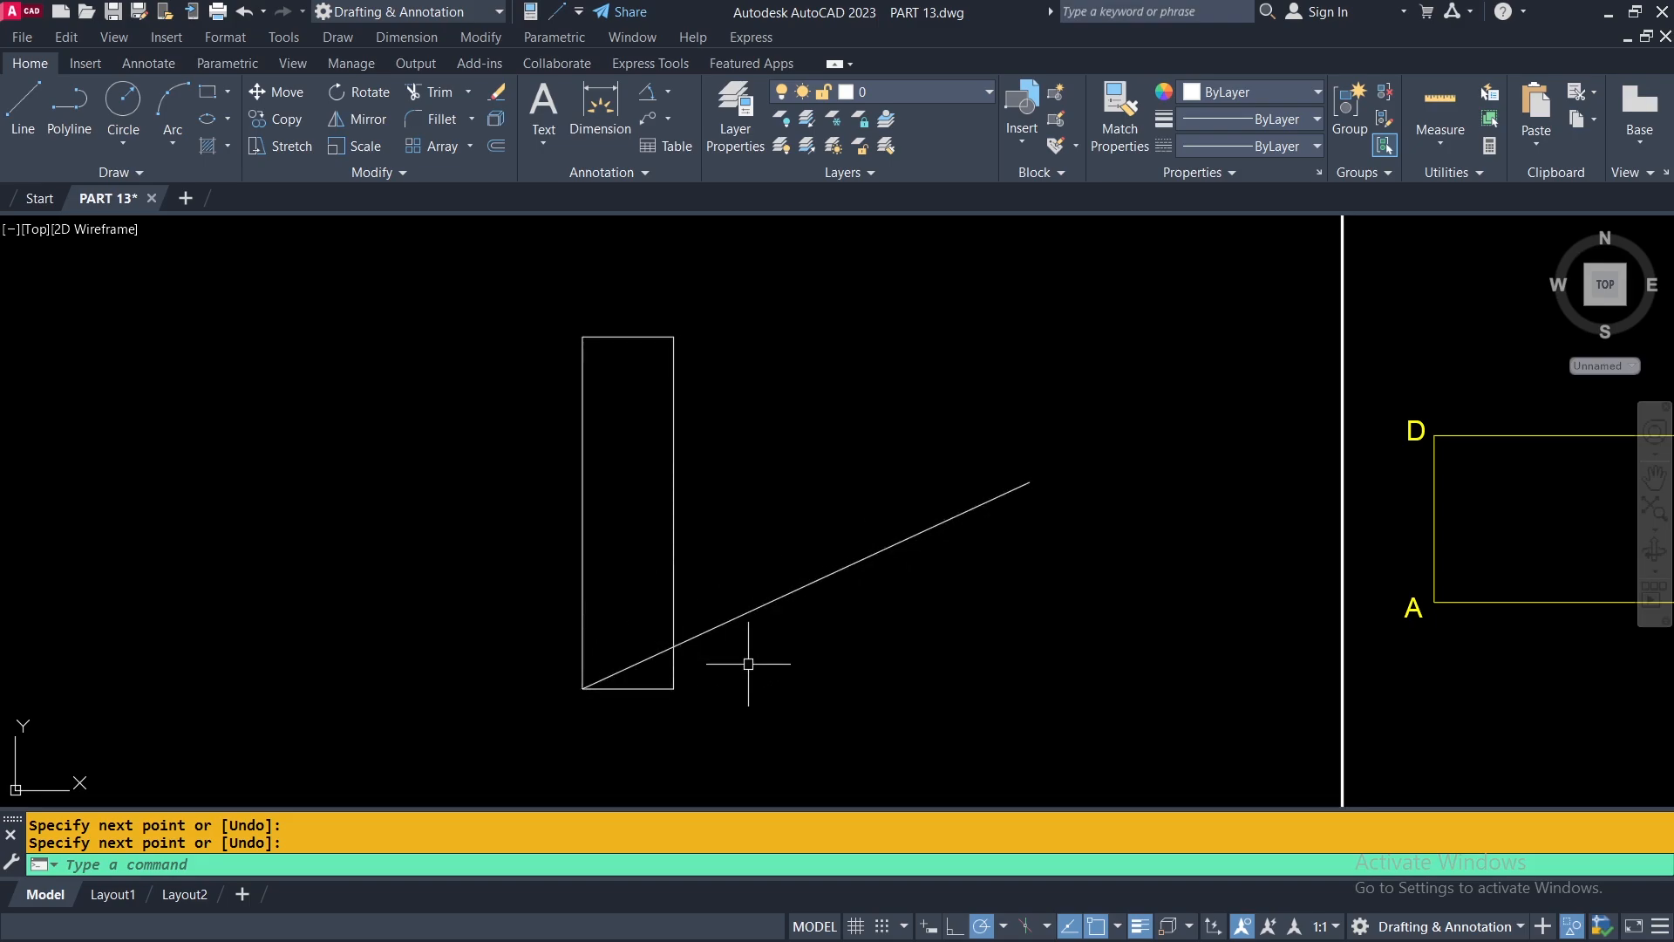
# With polar tracking off, rotate the rectangle about its lower-left corner using Reference, aligning its bottom edge with the sloped line.
pyautogui.click(358, 93)
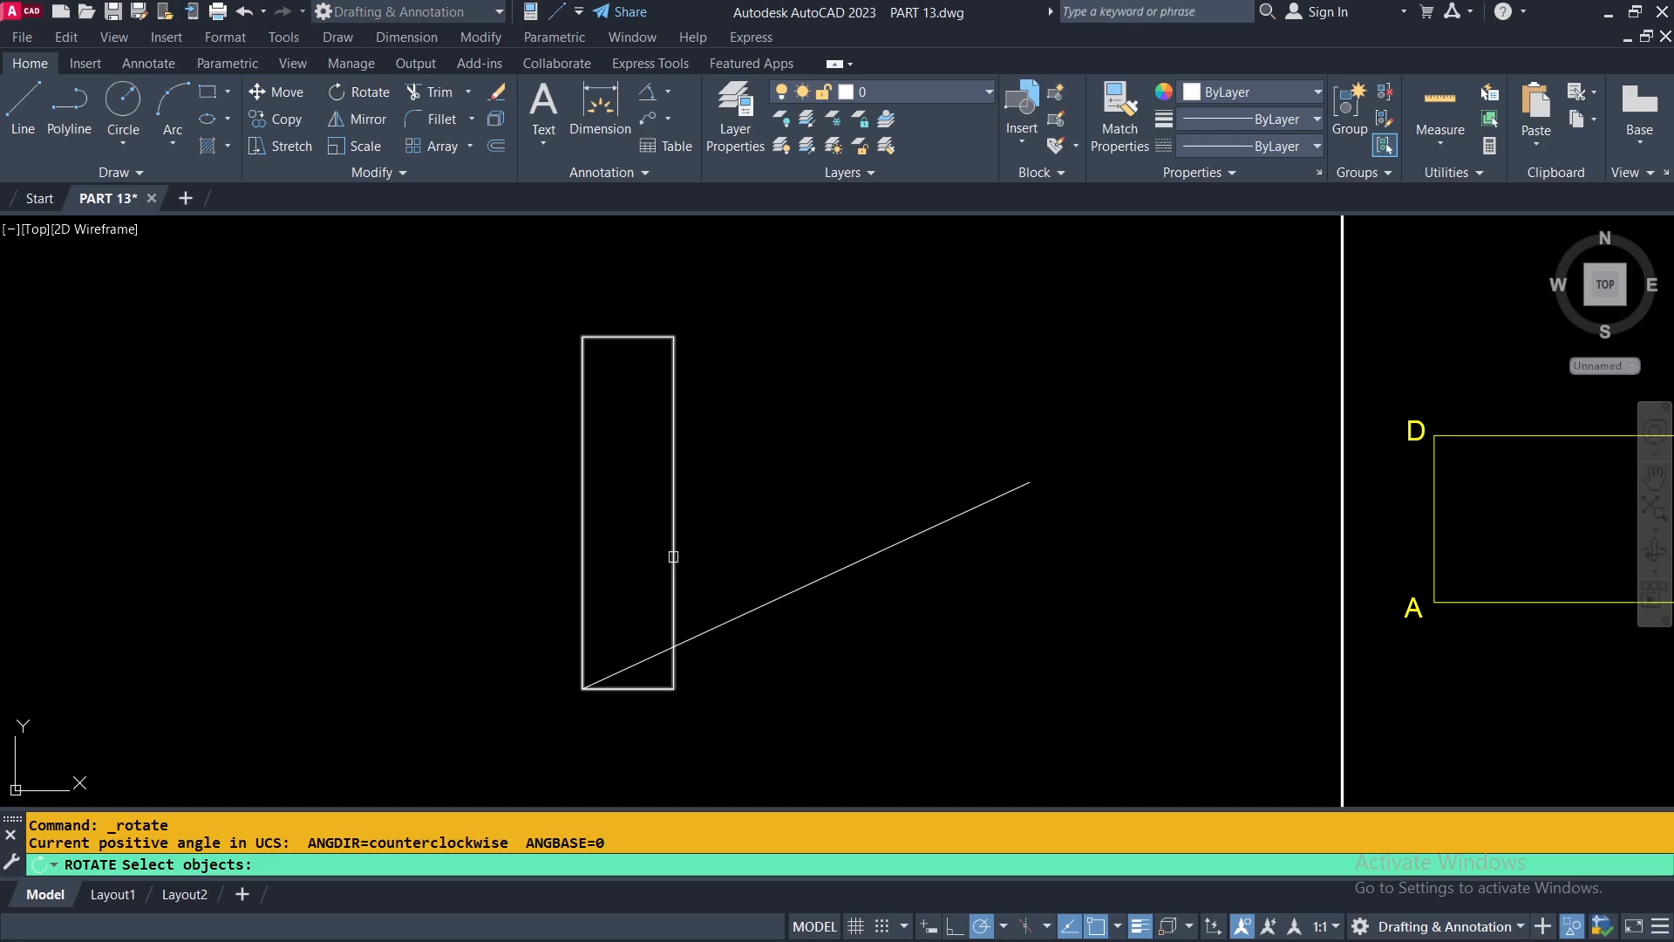
pyautogui.click(674, 556)
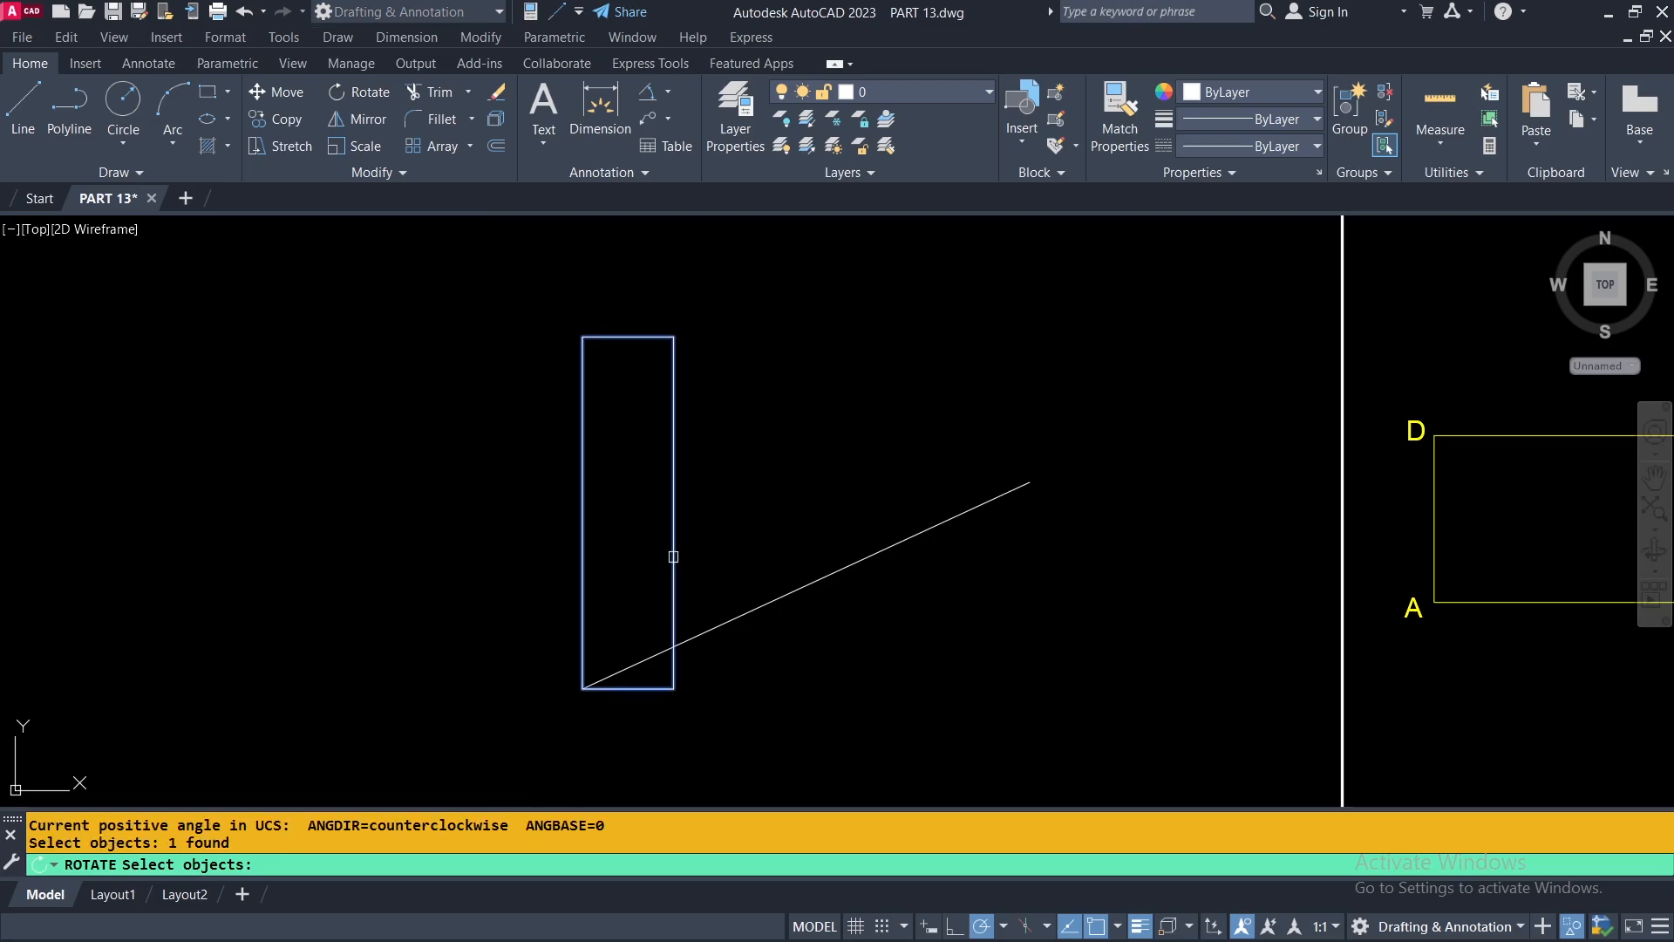
pyautogui.press('Return')
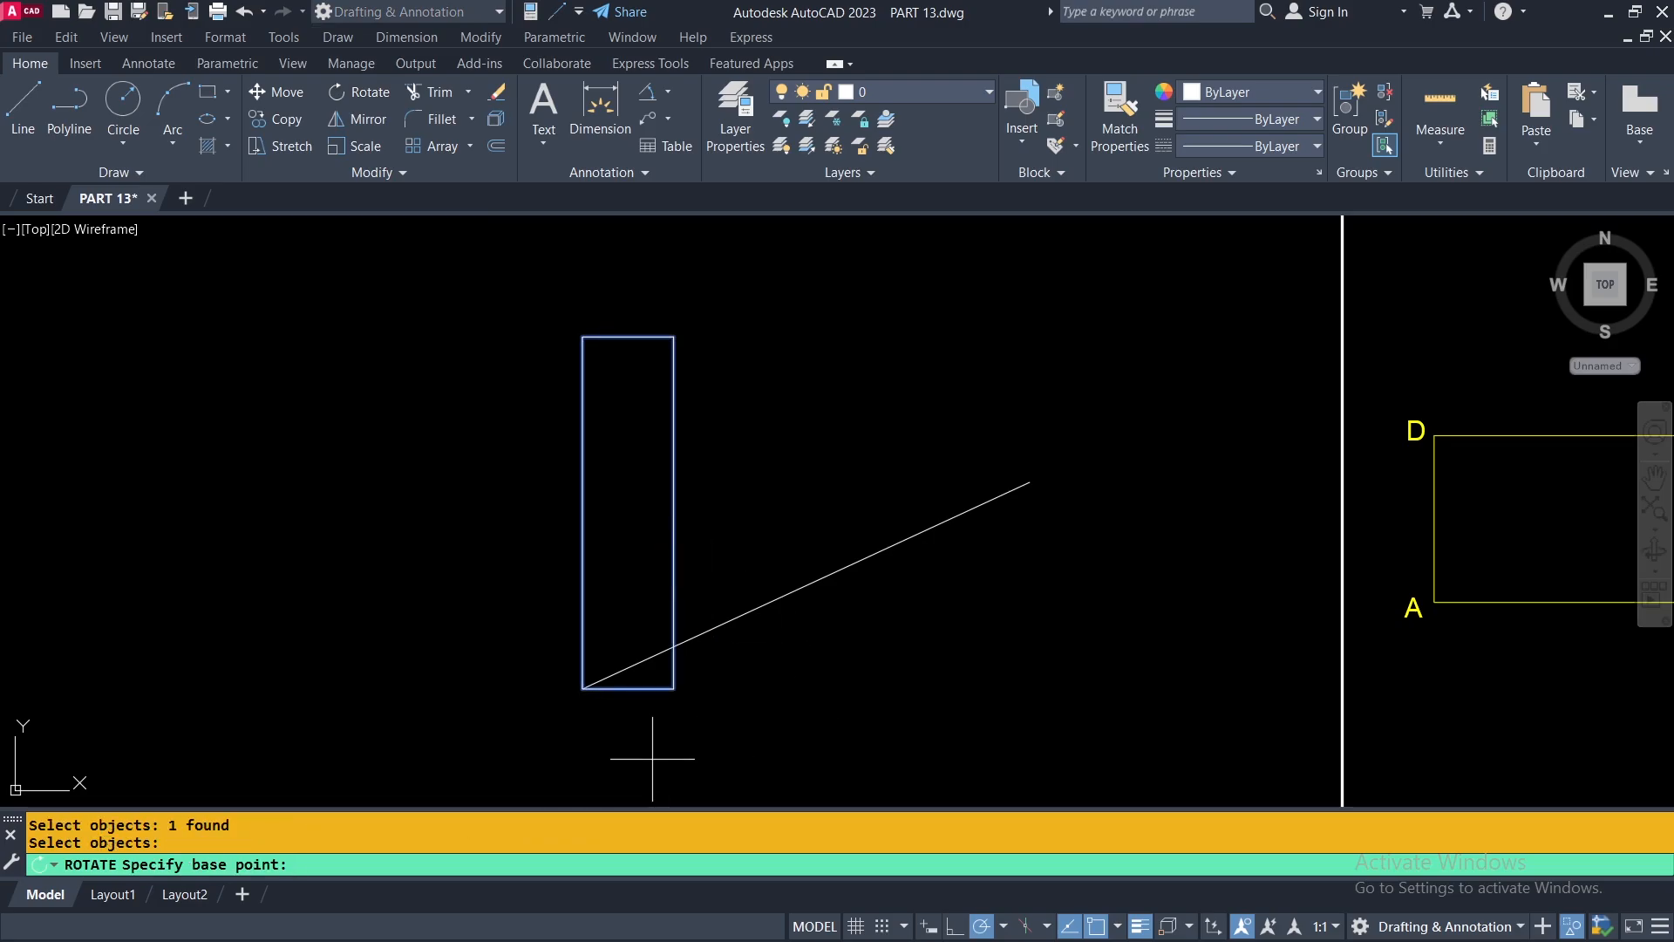
pyautogui.click(583, 688)
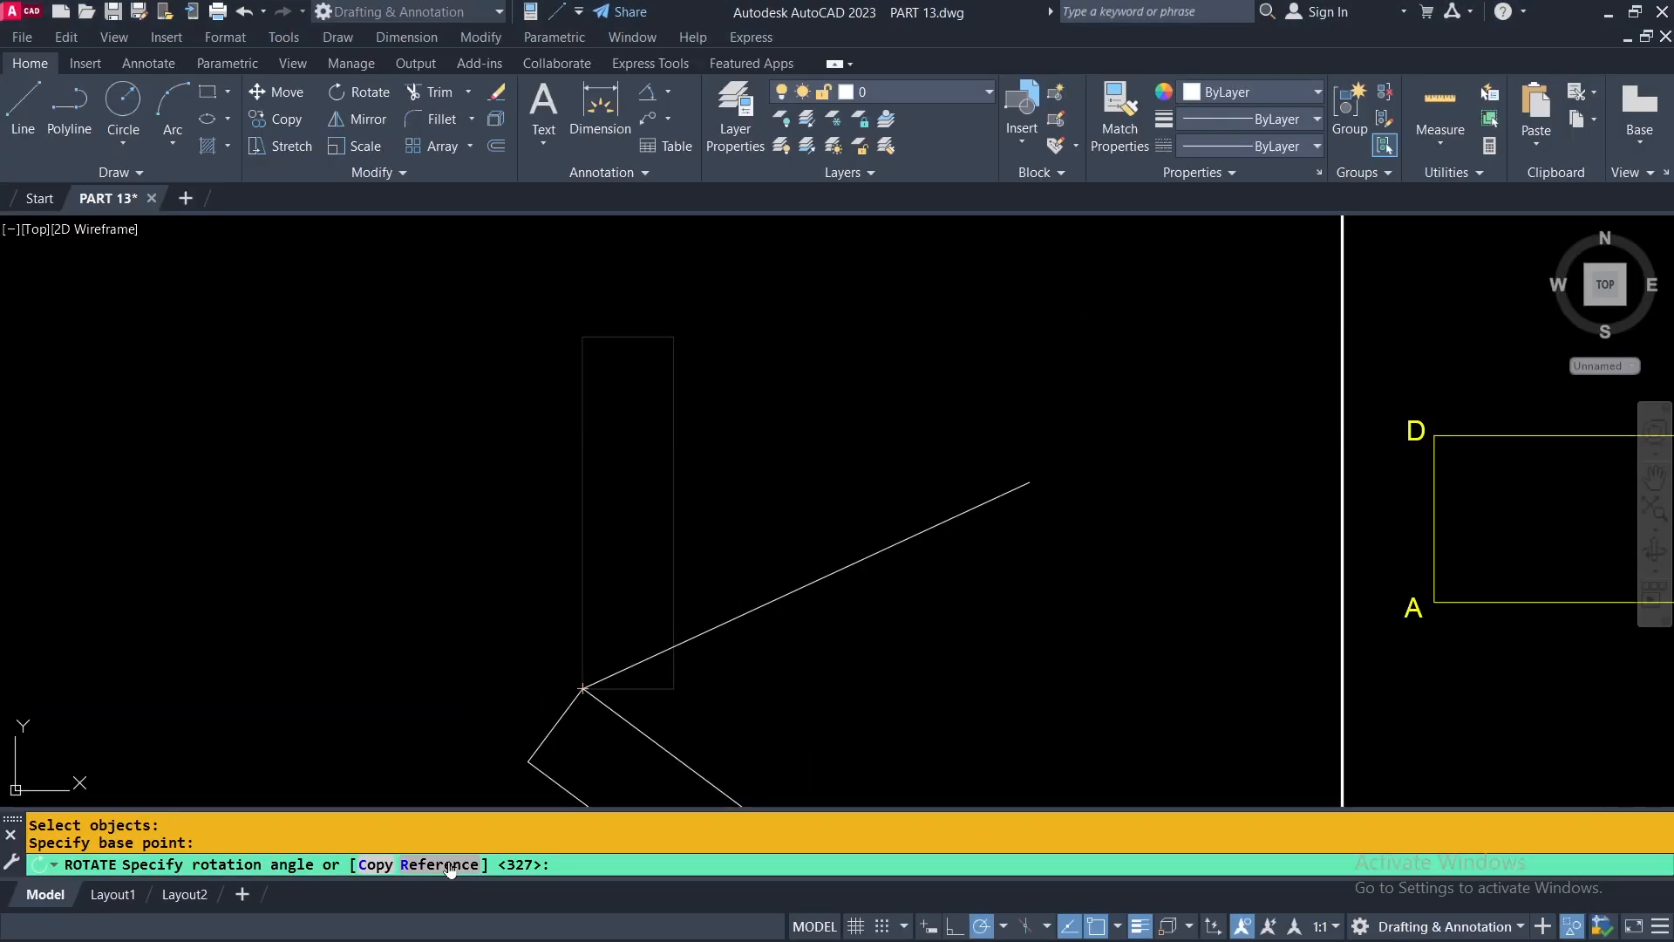
pyautogui.click(440, 864)
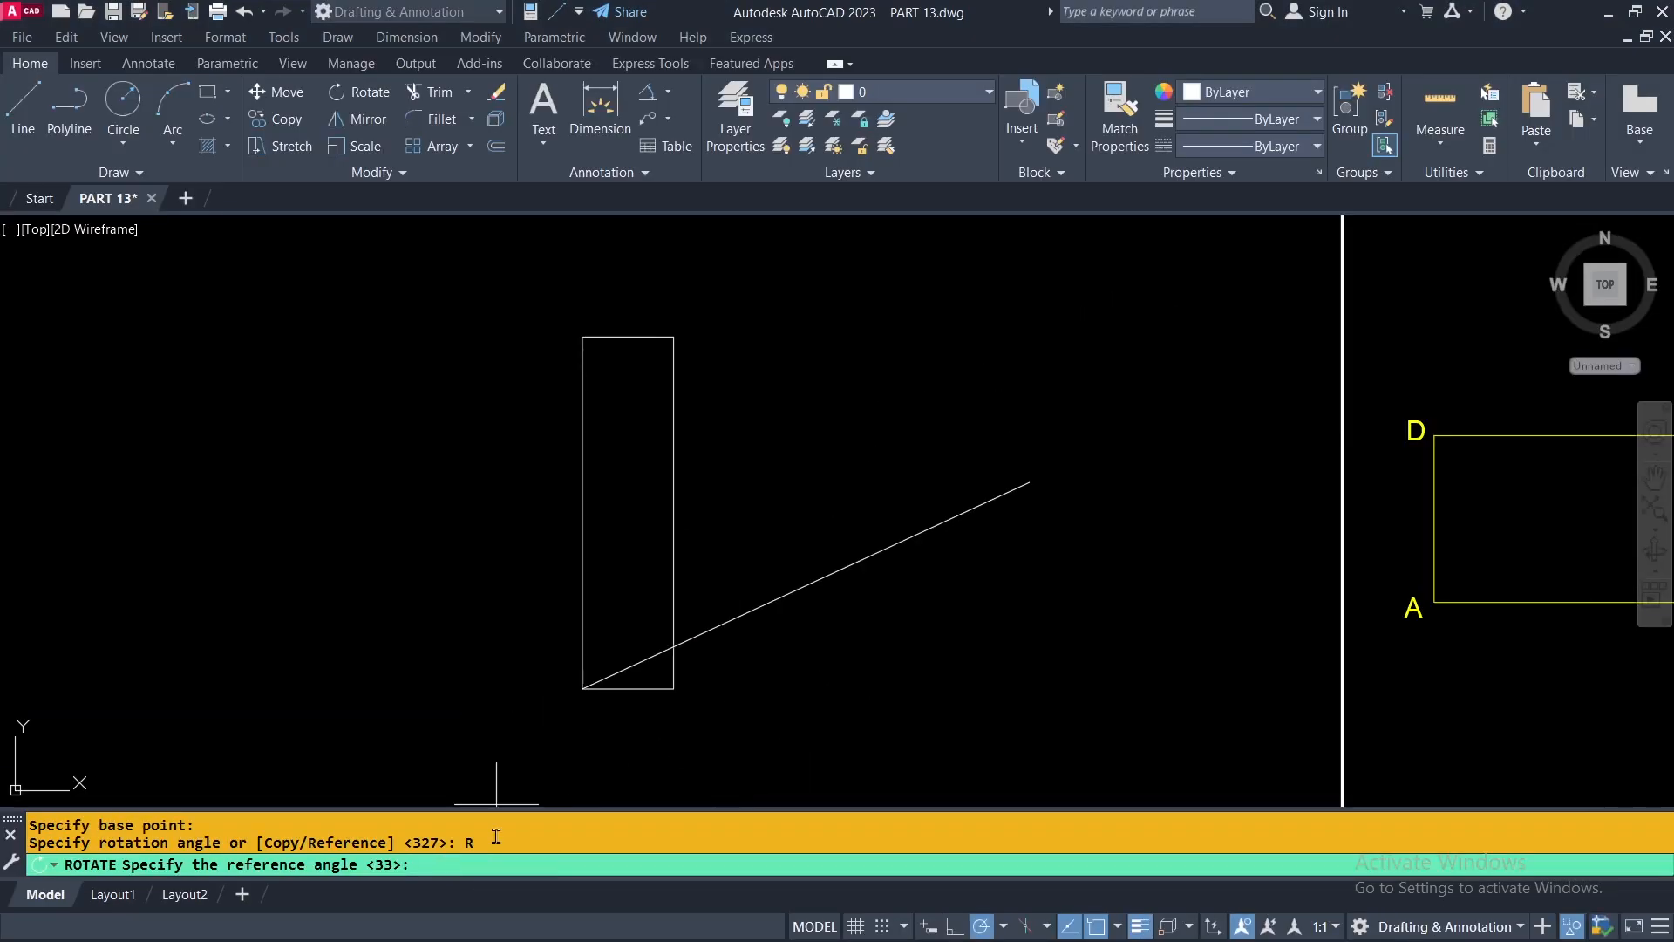
pyautogui.press('F10')
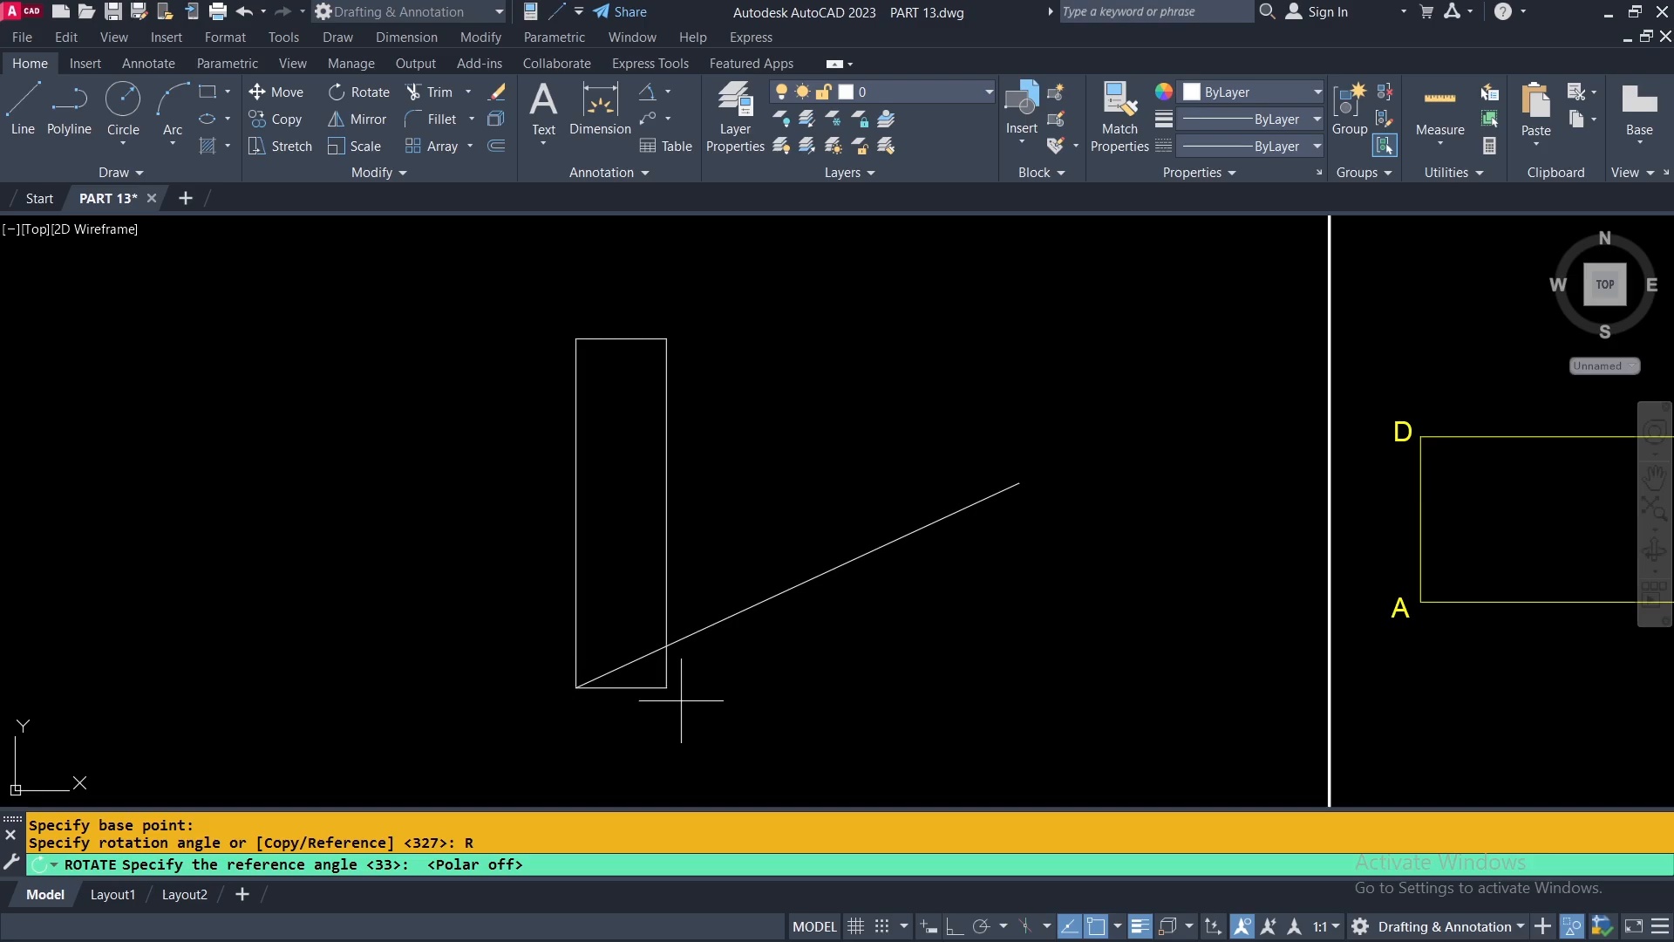
pyautogui.click(575, 688)
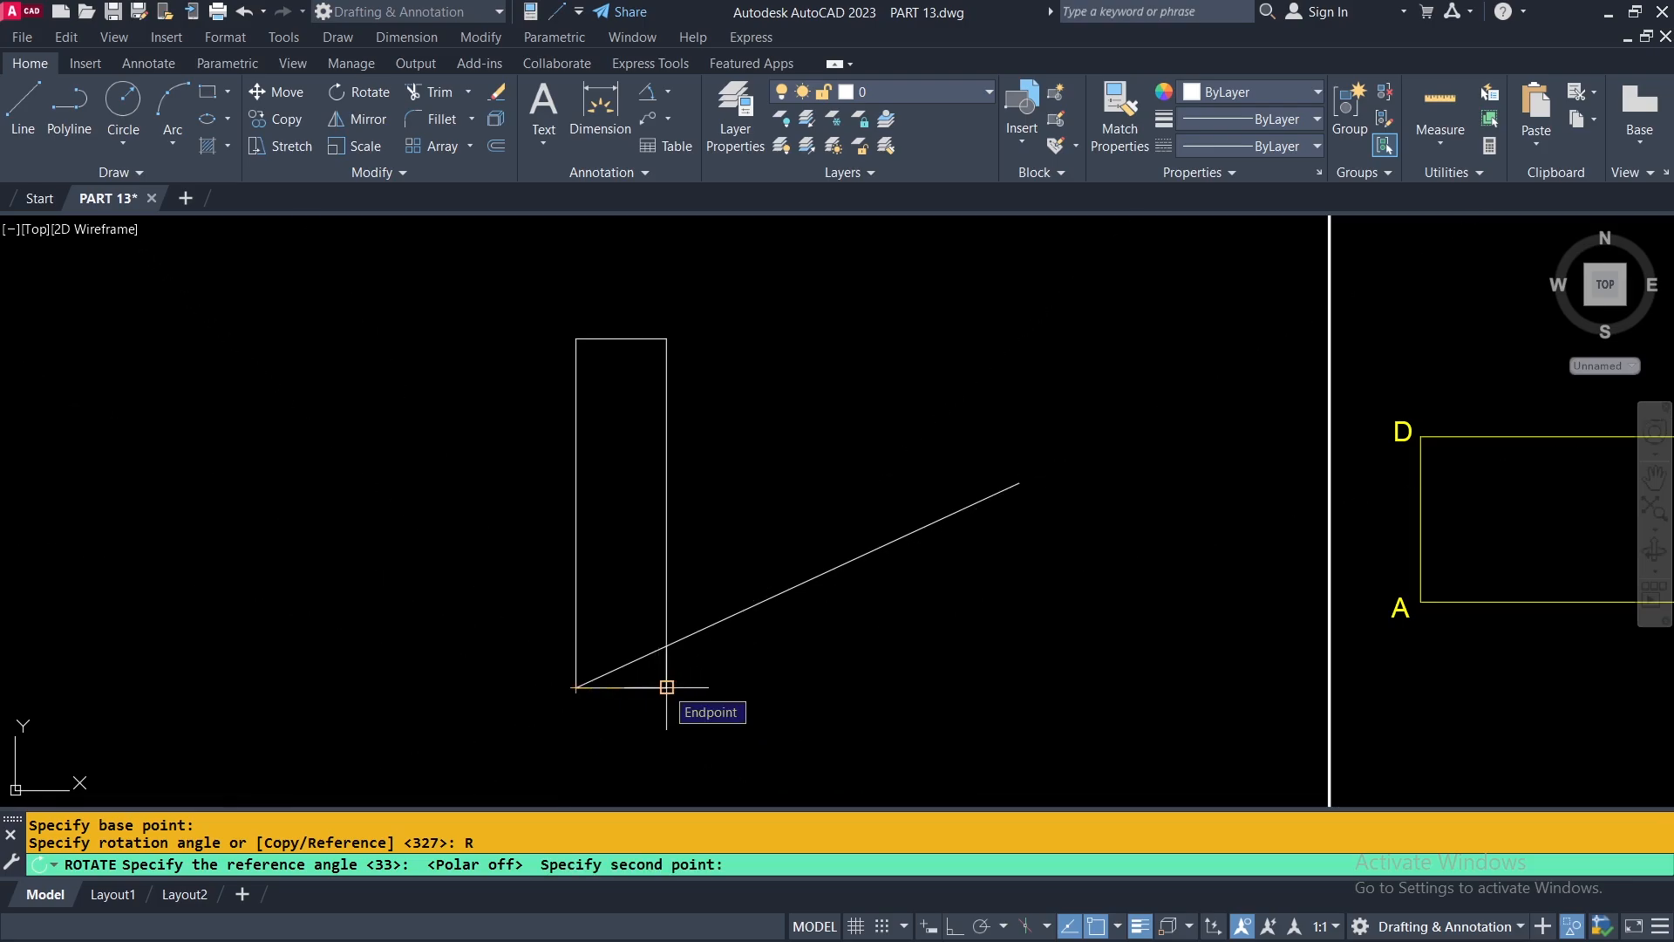
pyautogui.click(667, 687)
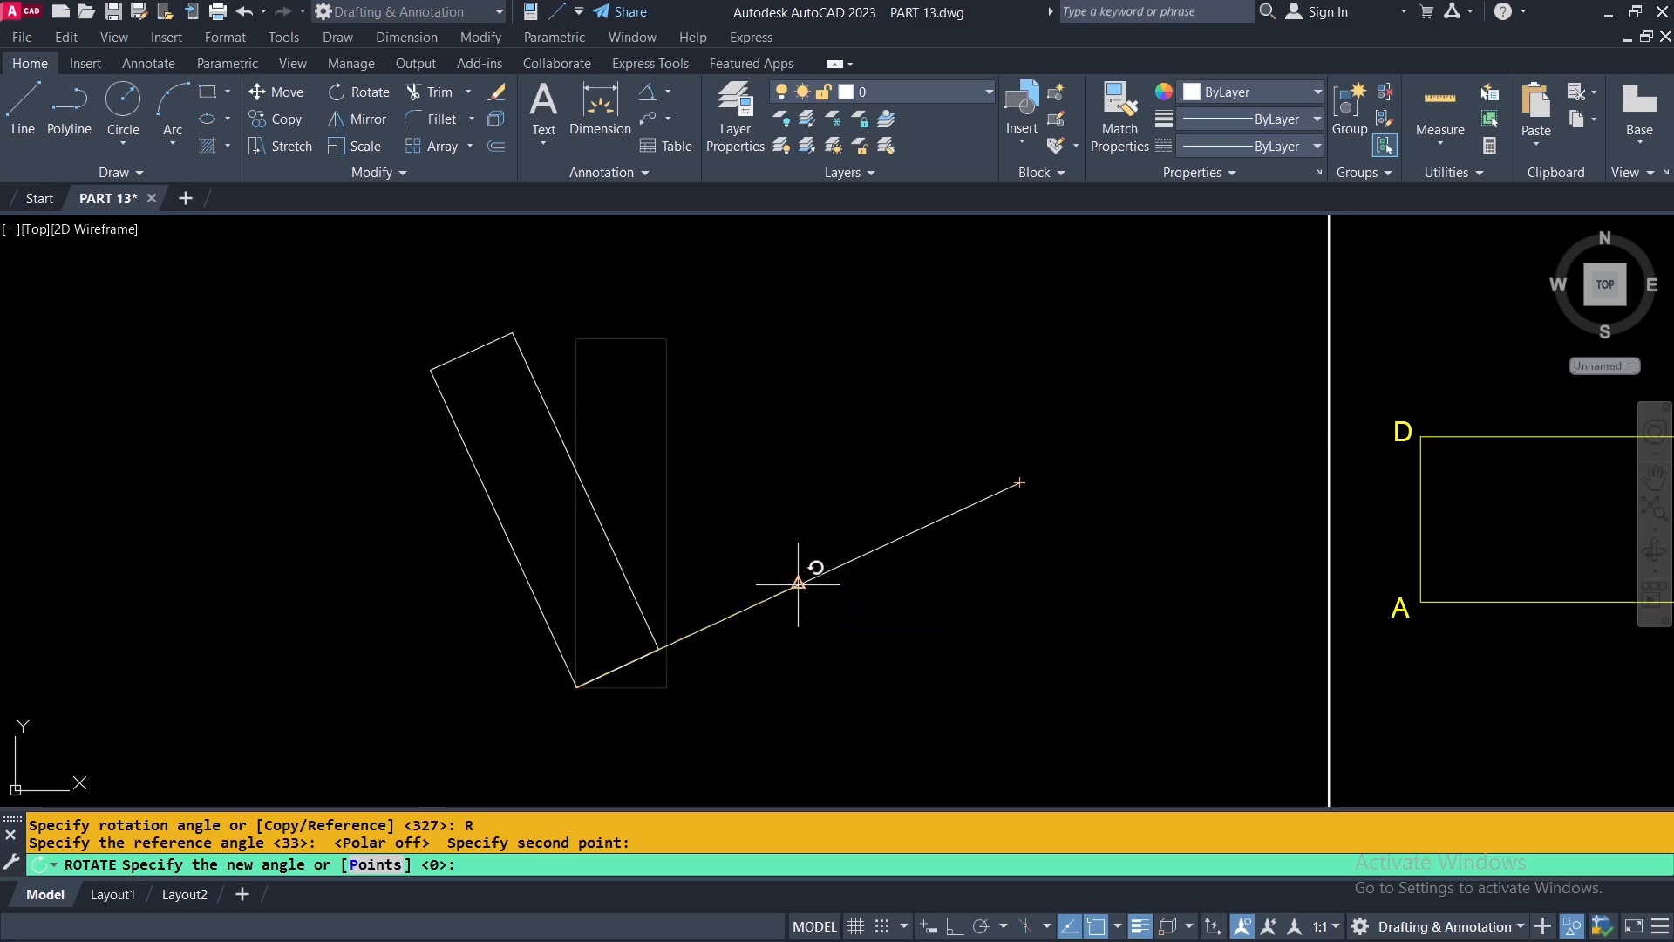
pyautogui.click(798, 582)
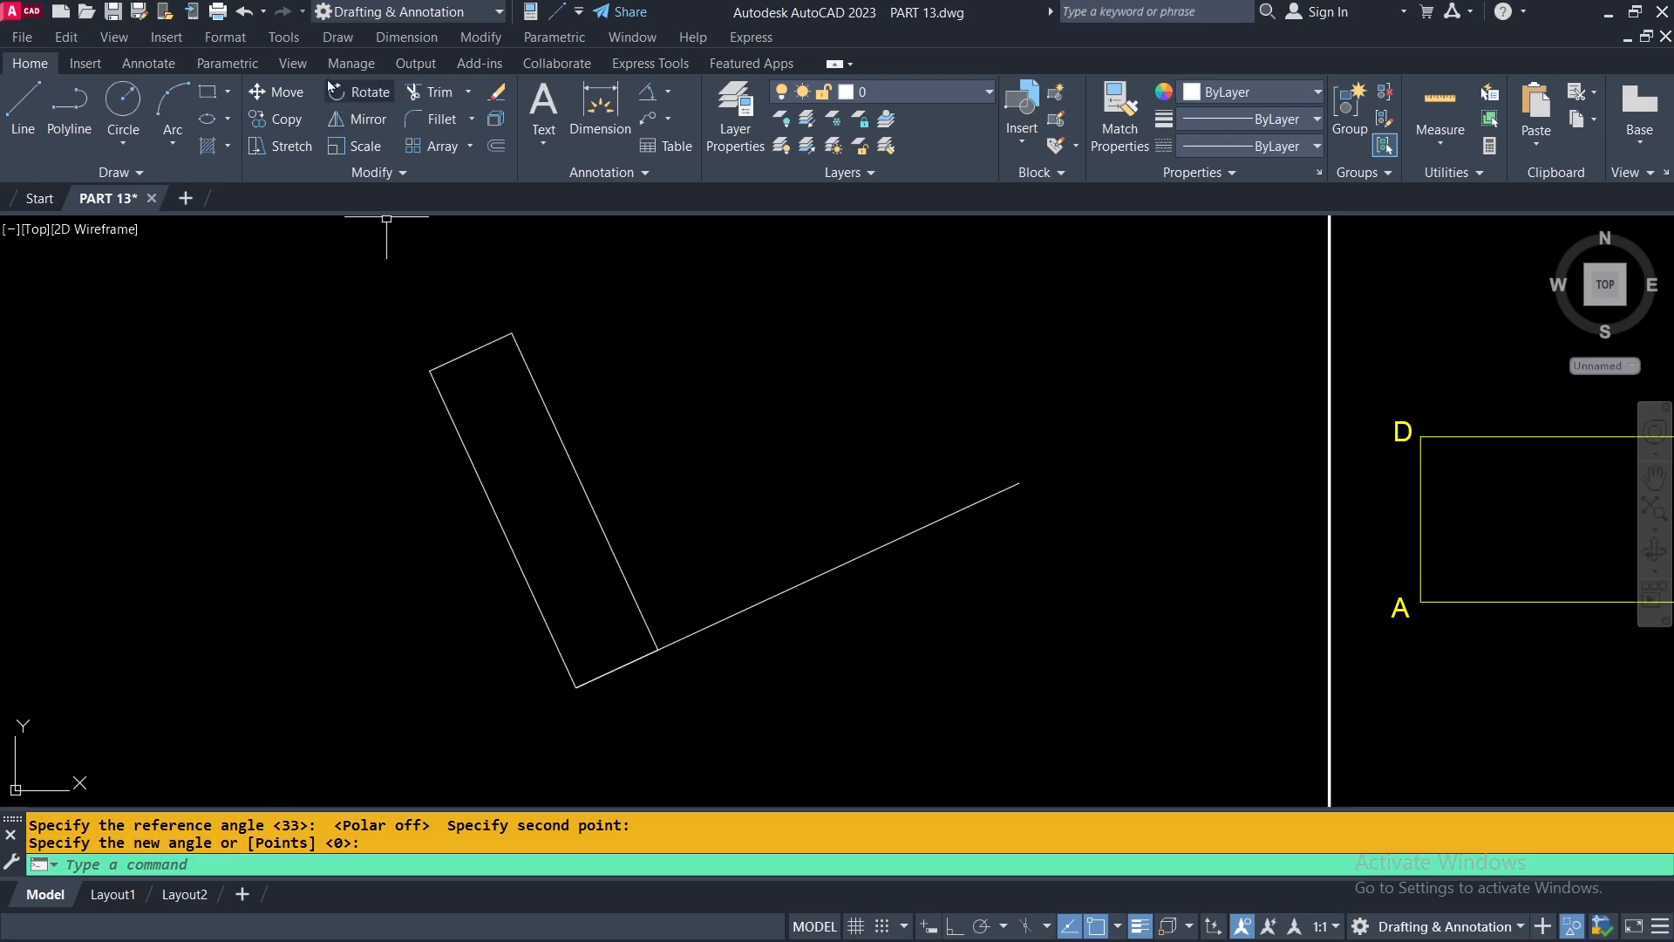
# Undo the rectangle's reference rotation and erase the sloped line.
pyautogui.click(243, 12)
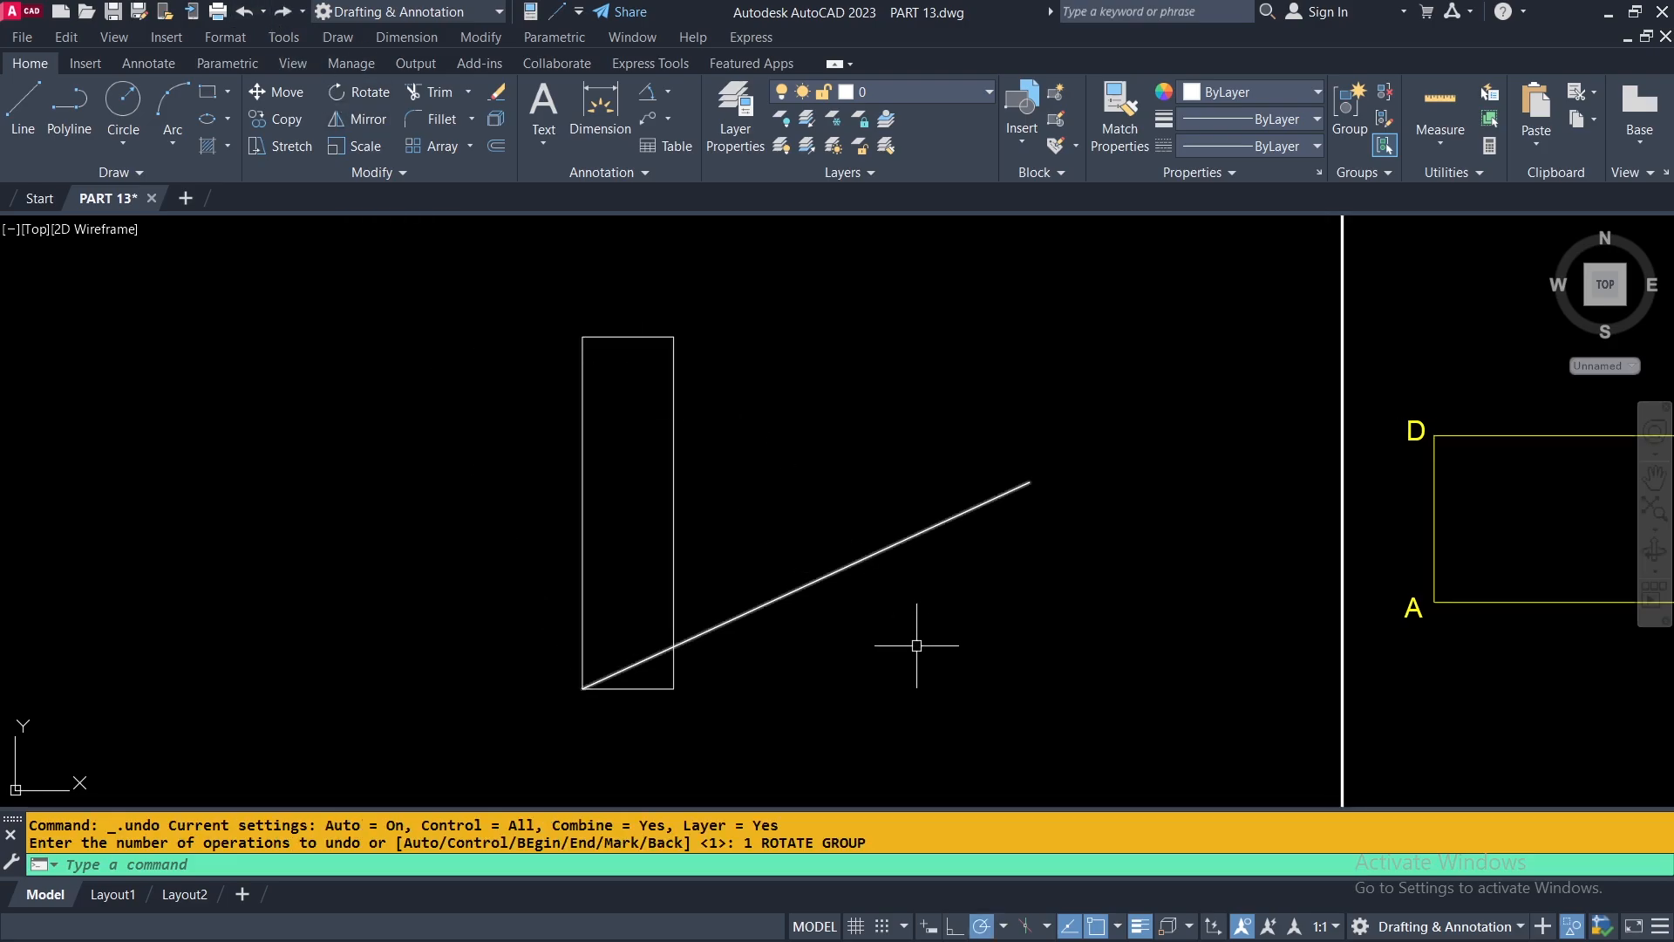
pyautogui.moveTo(897, 628); pyautogui.dragTo(823, 515)
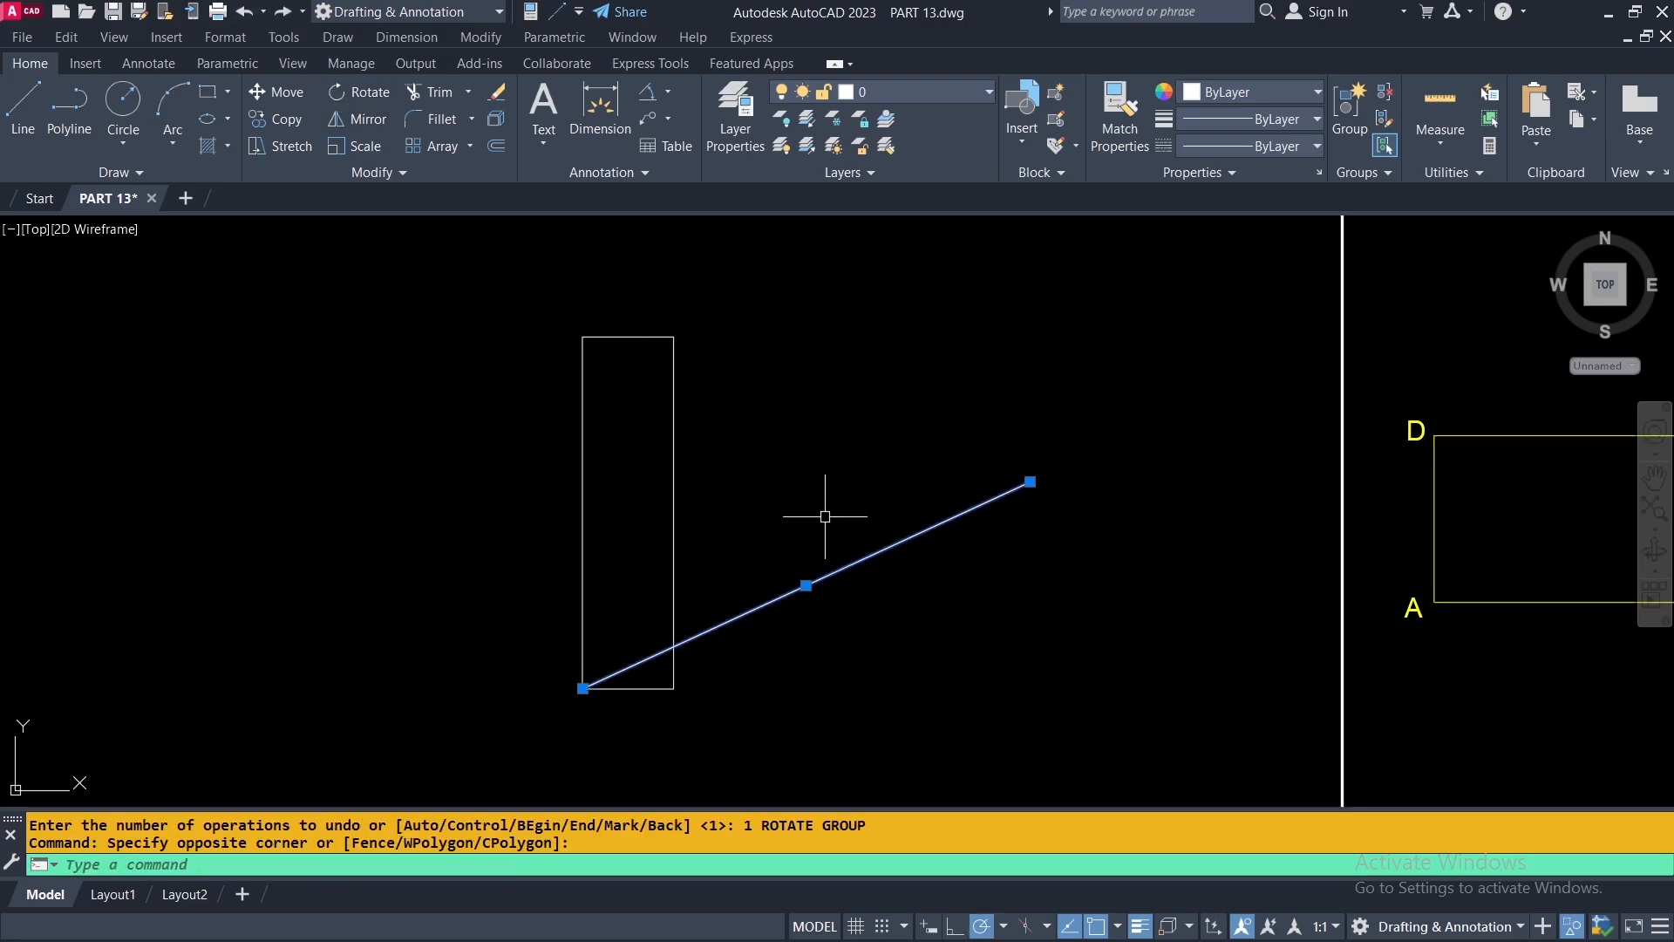
pyautogui.click(499, 92)
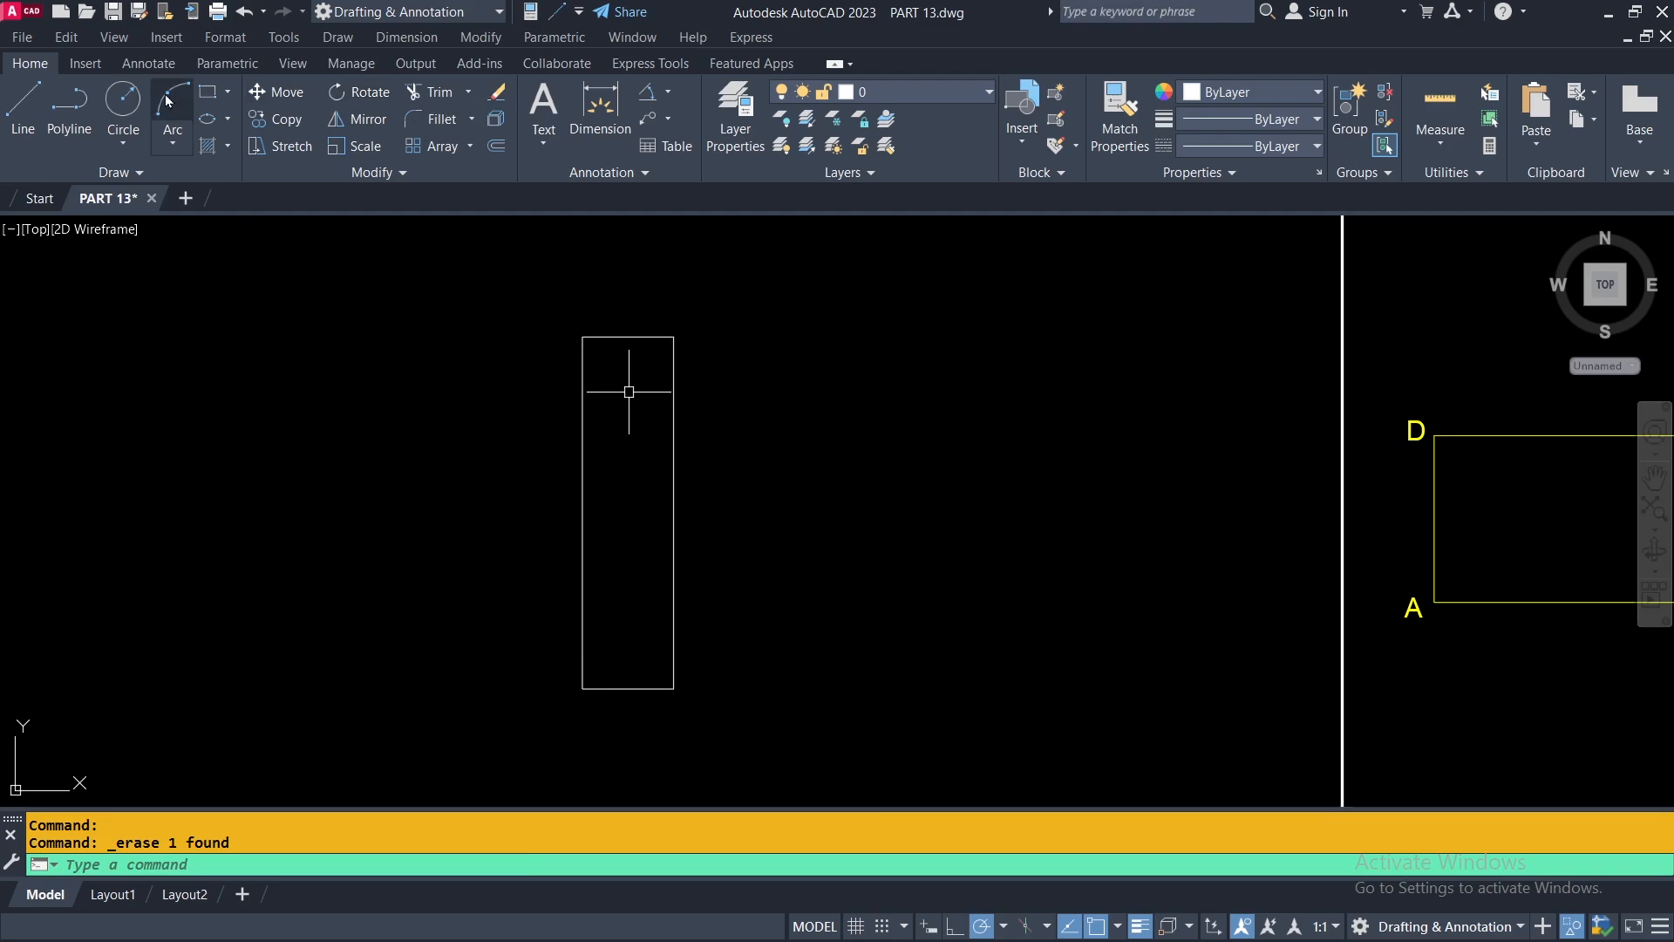
# Draw a sloped line from the upright rectangle's lower-left corner, rising to the left away from the rectangle.
pyautogui.click(23, 109)
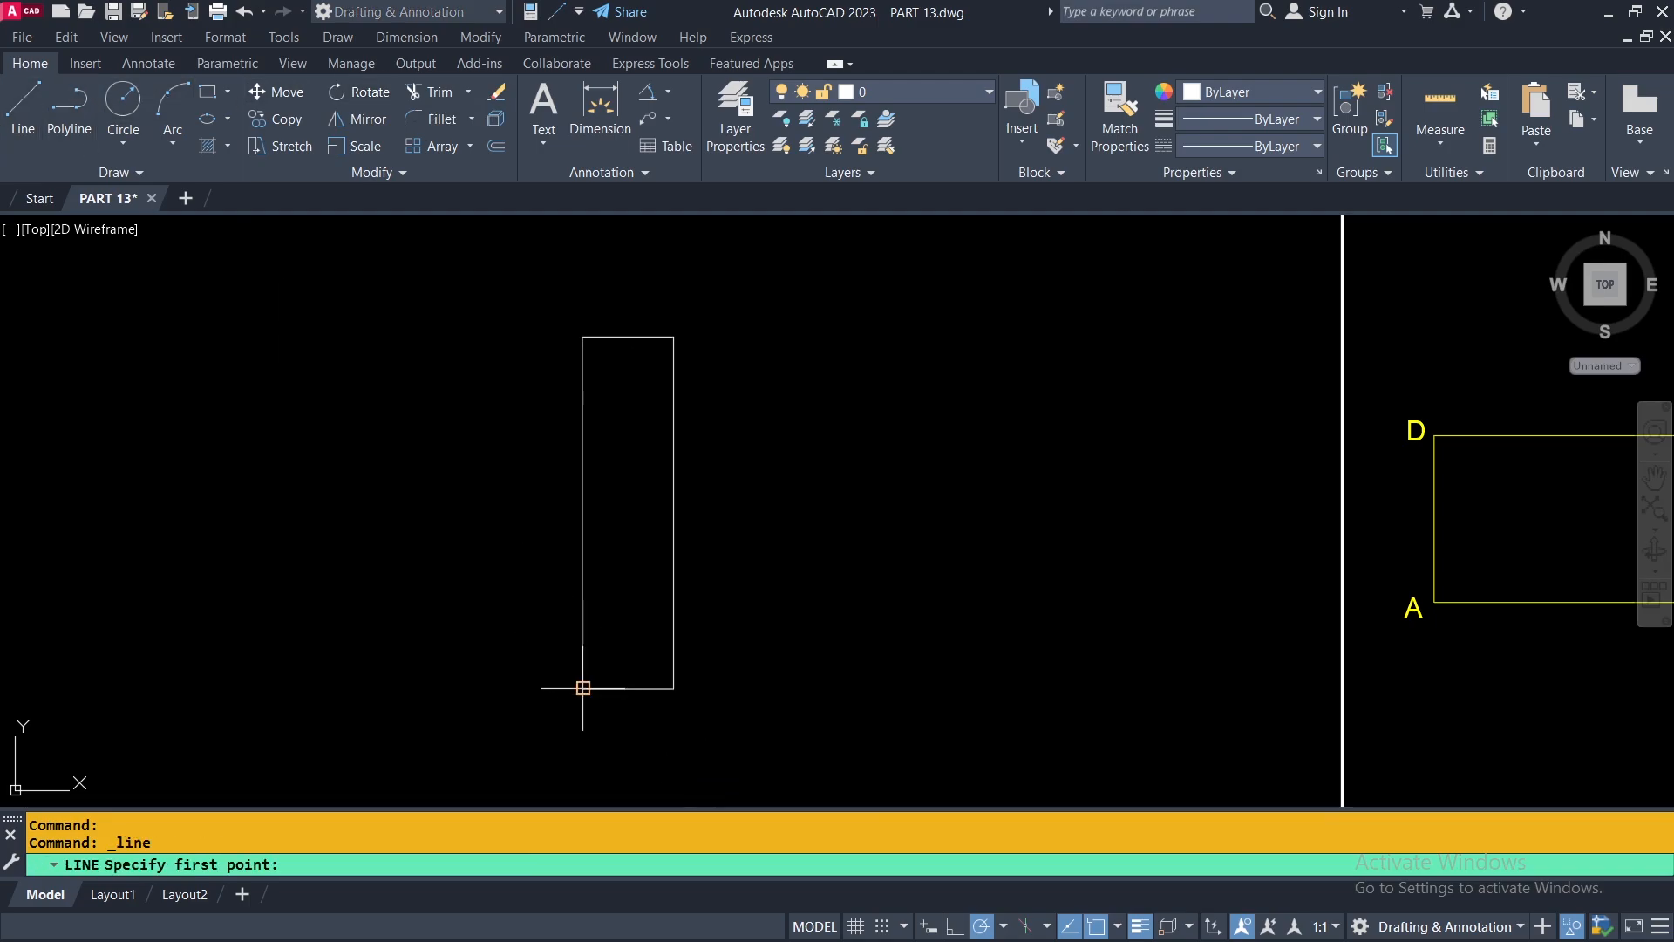
pyautogui.click(584, 688)
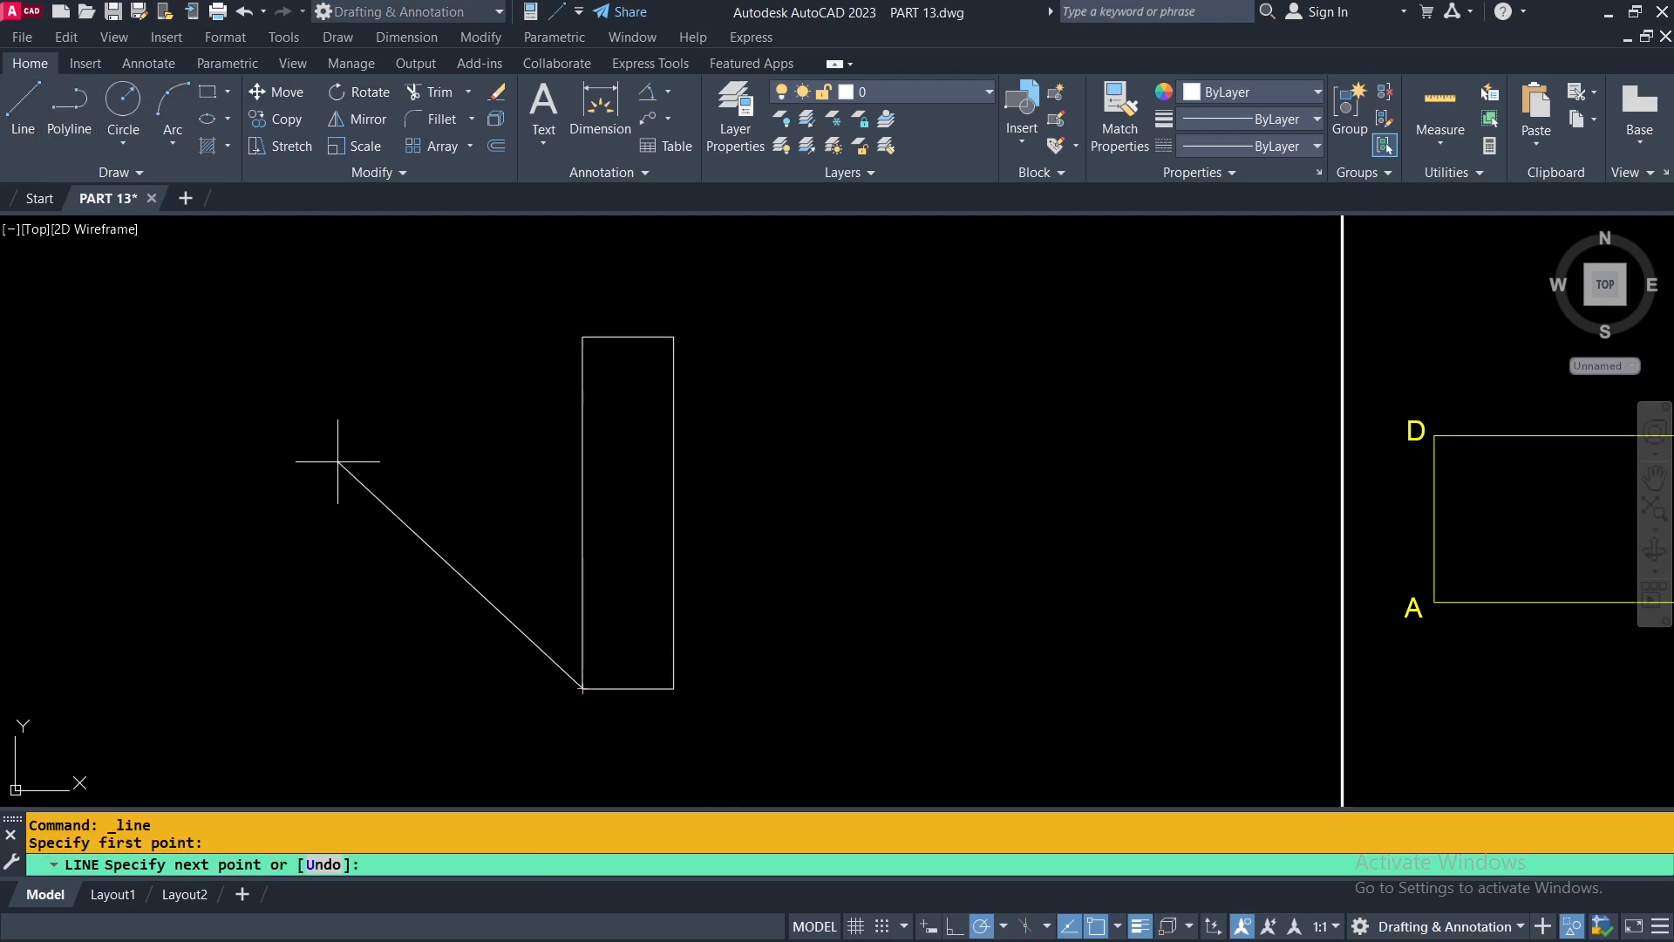
pyautogui.click(277, 529)
pyautogui.press('Return')
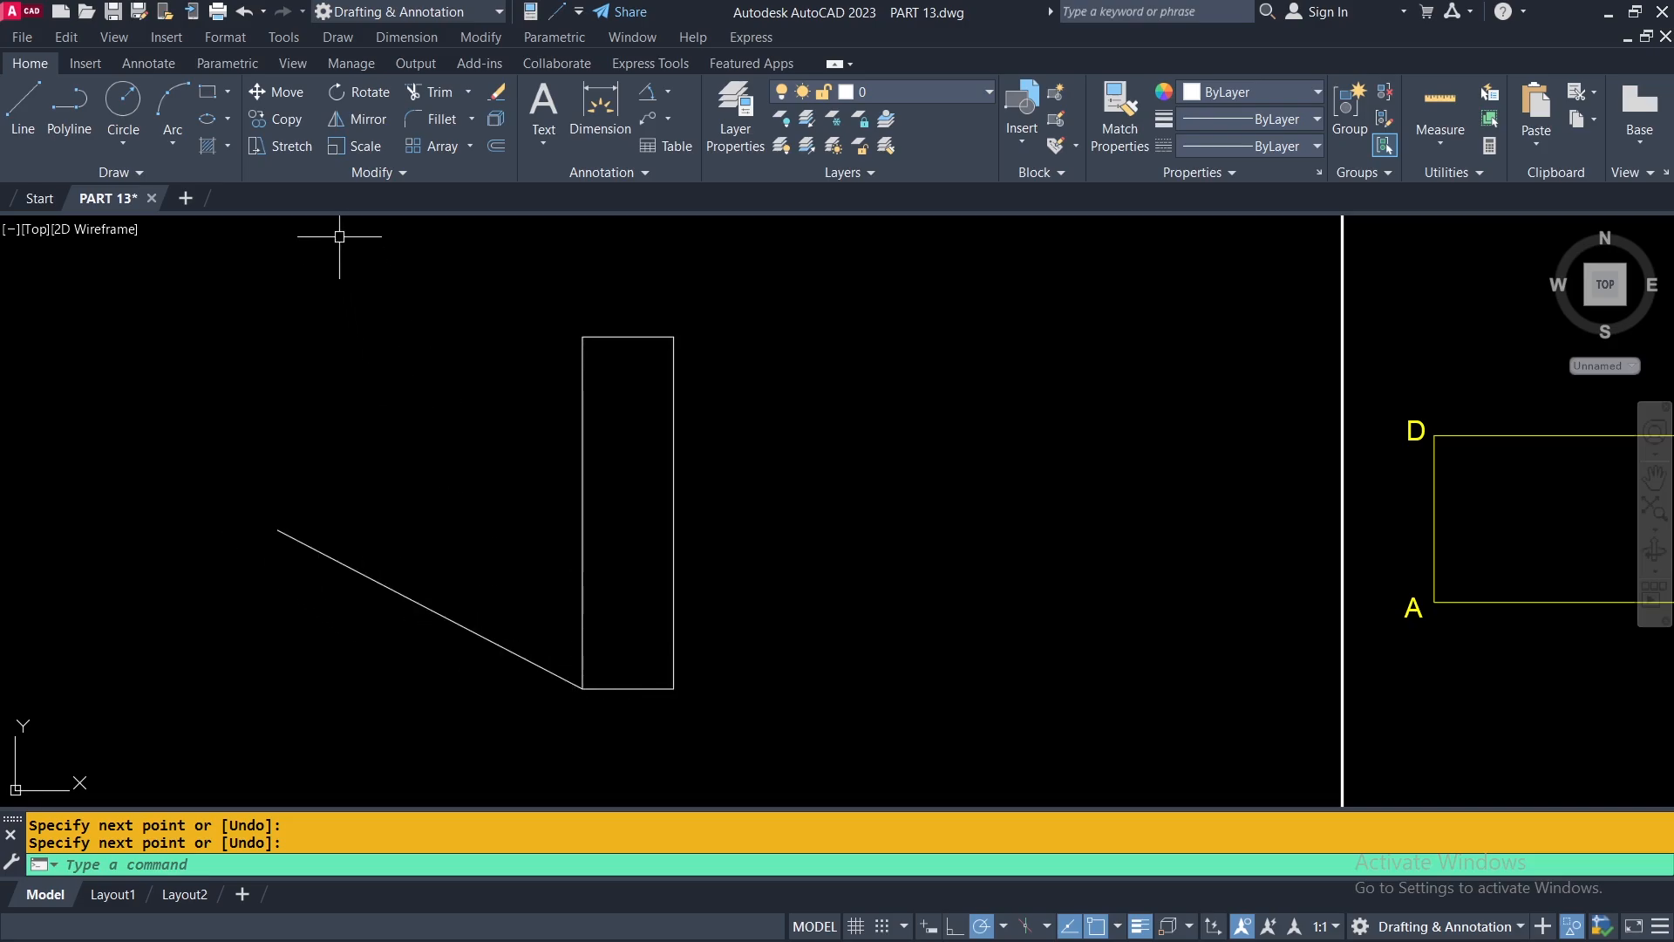
# Rotate the rectangle about its lower-left corner using Reference, aligning its left long edge with the new sloped line.
pyautogui.click(336, 97)
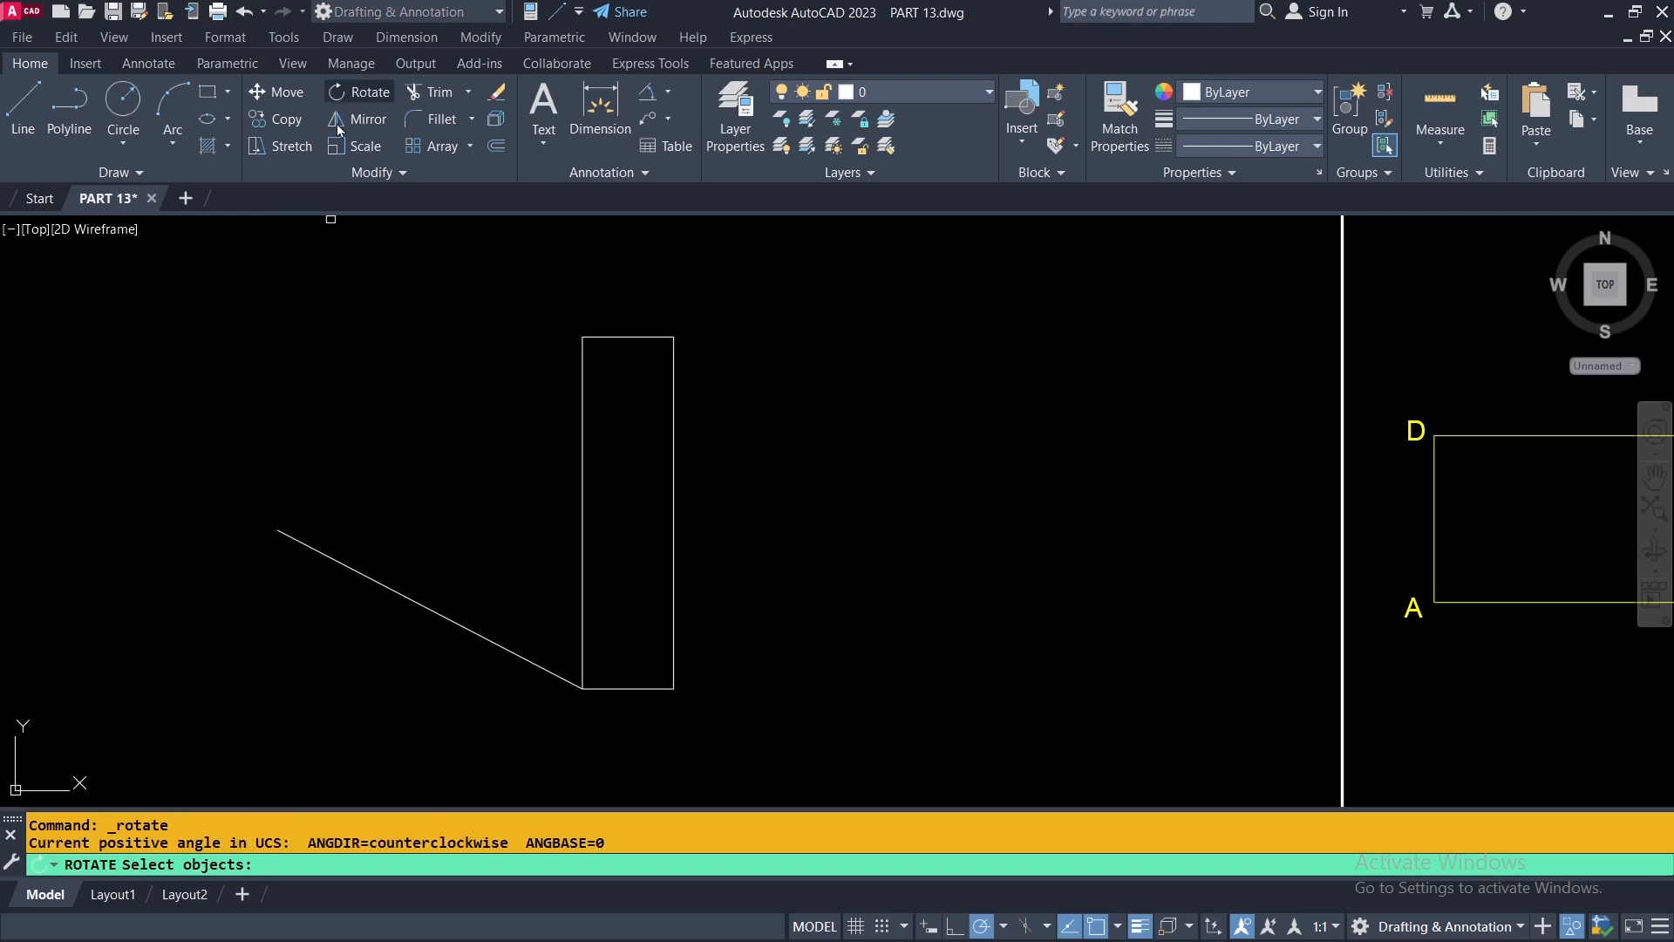
pyautogui.click(673, 656)
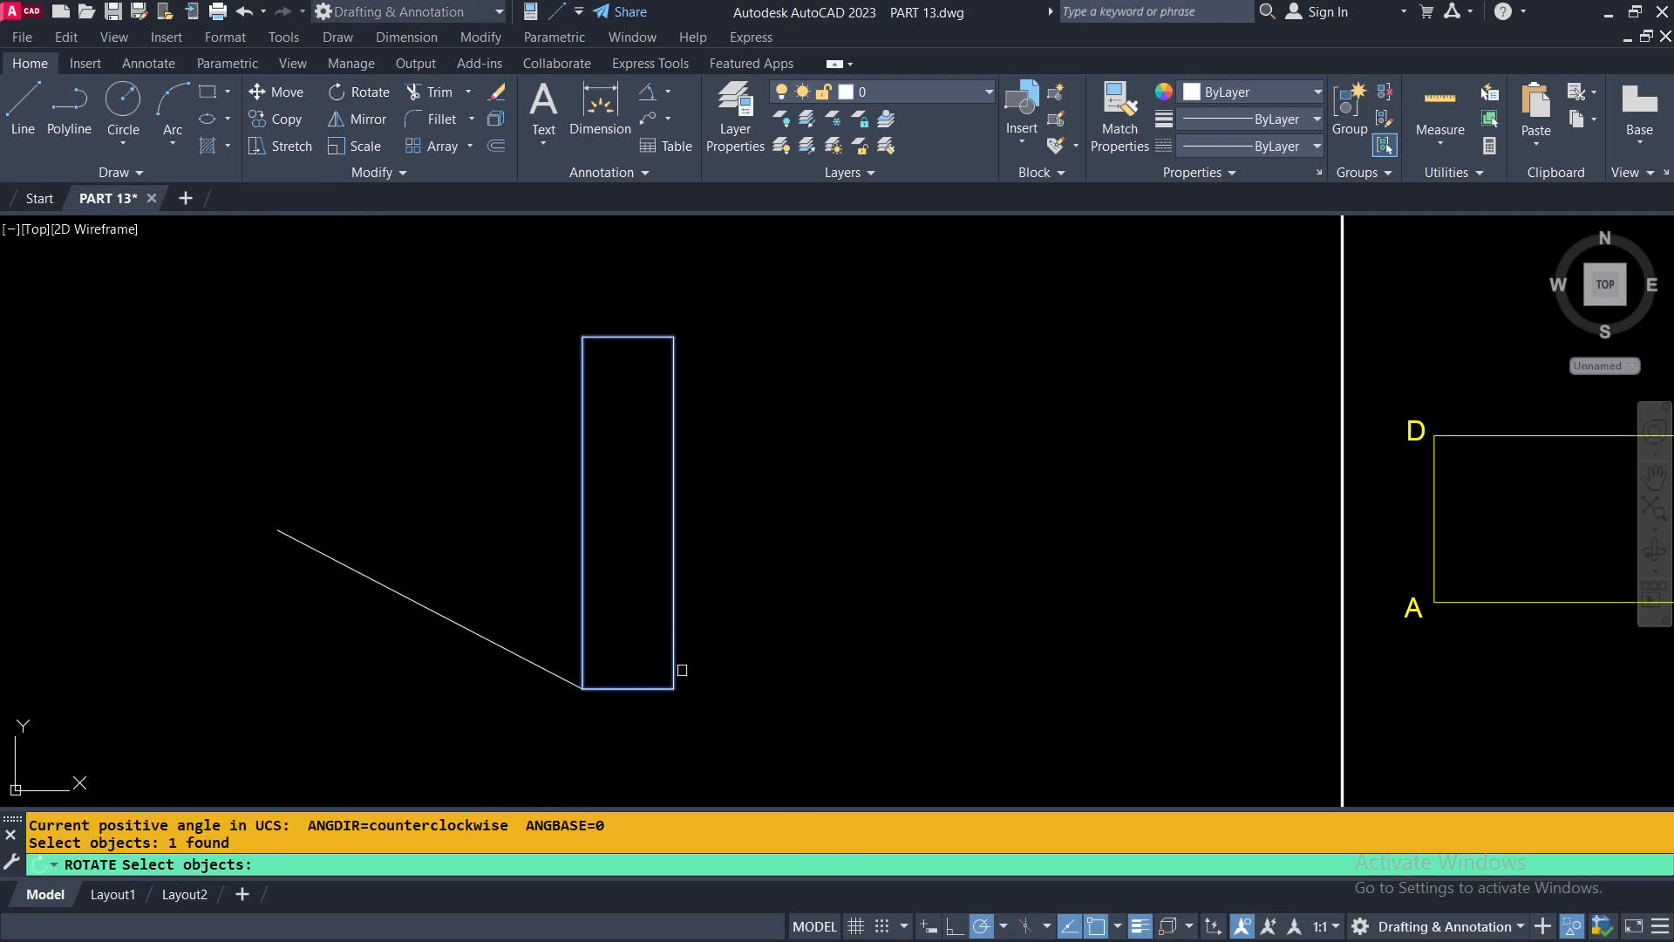
pyautogui.press('Return')
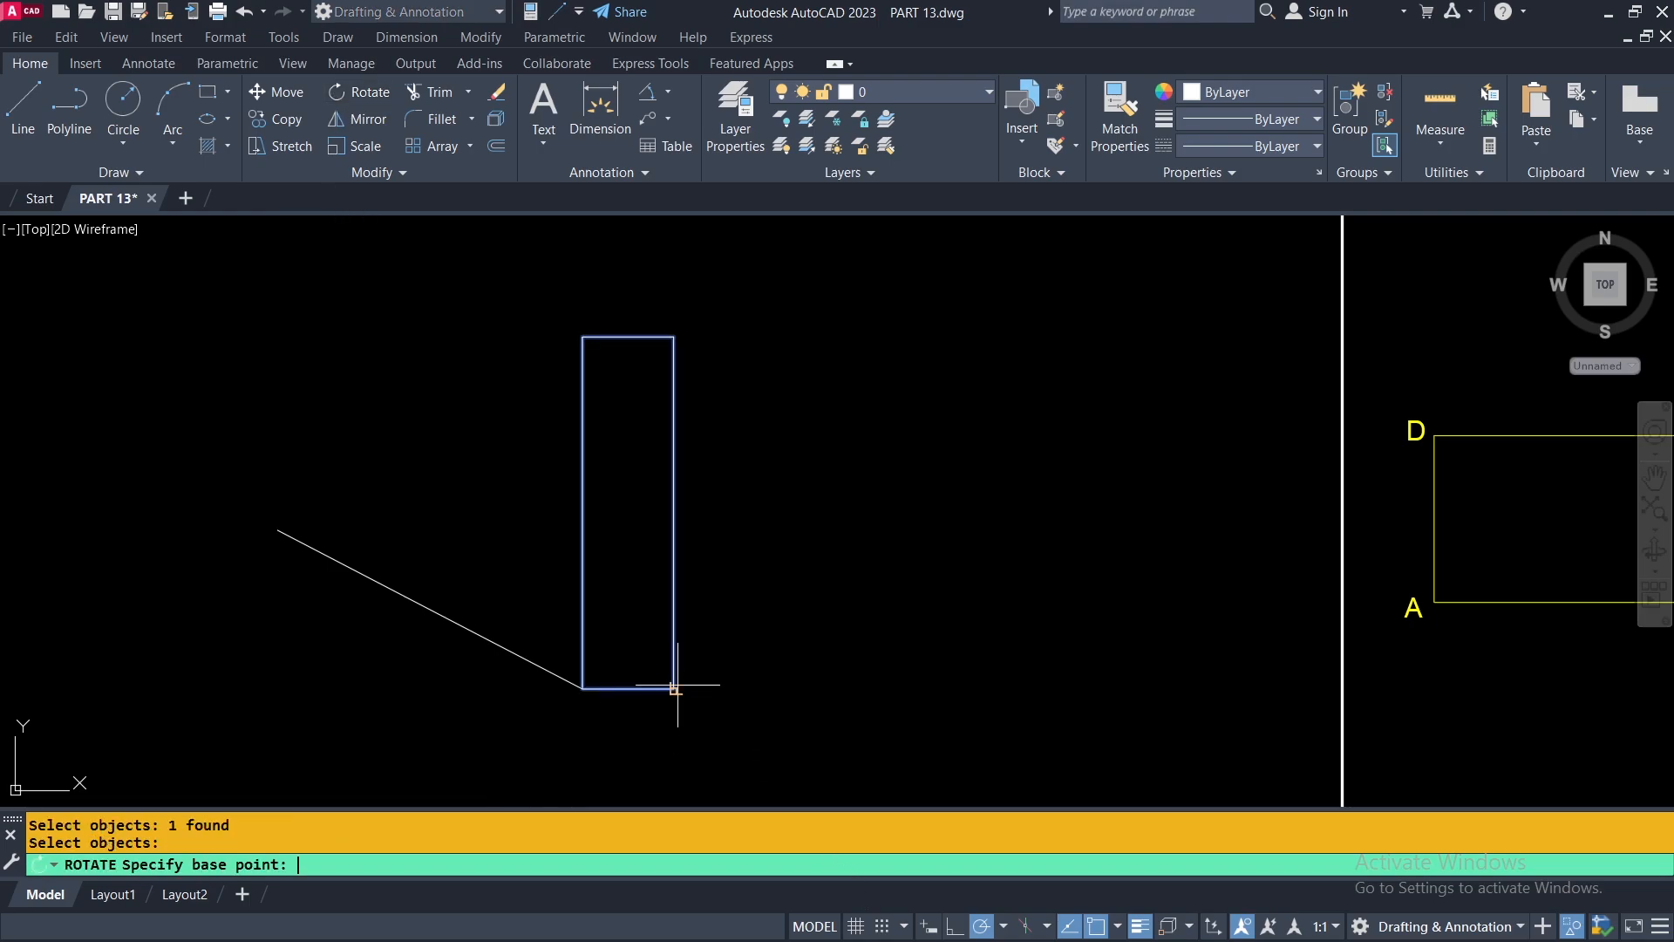
pyautogui.click(582, 688)
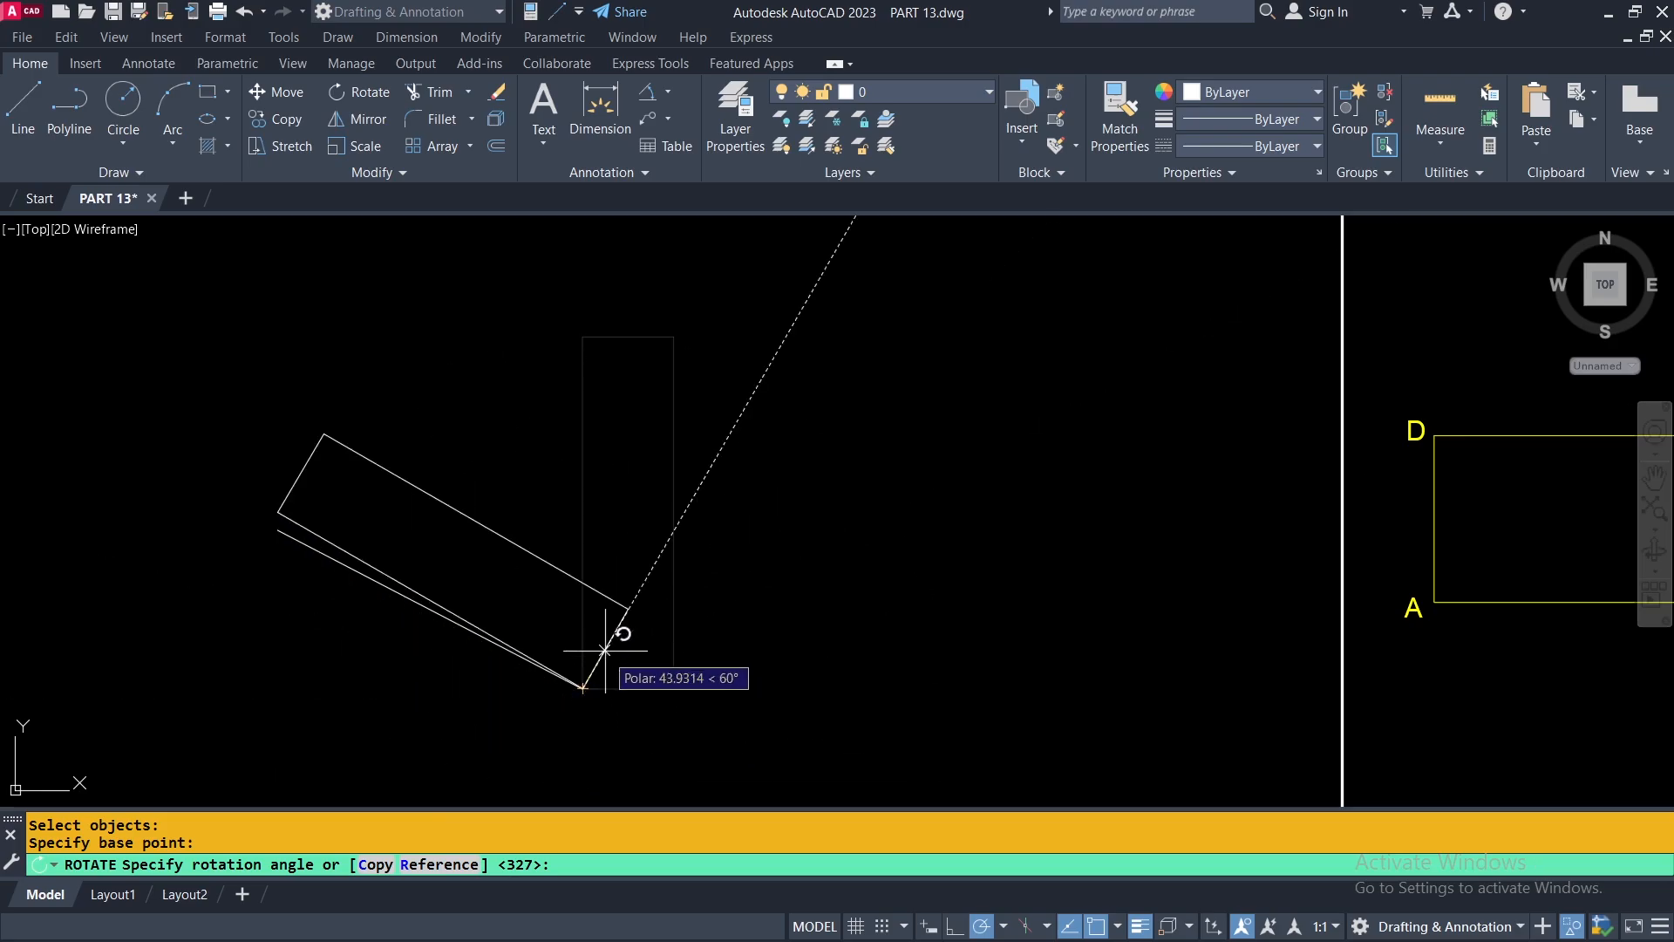
pyautogui.click(449, 865)
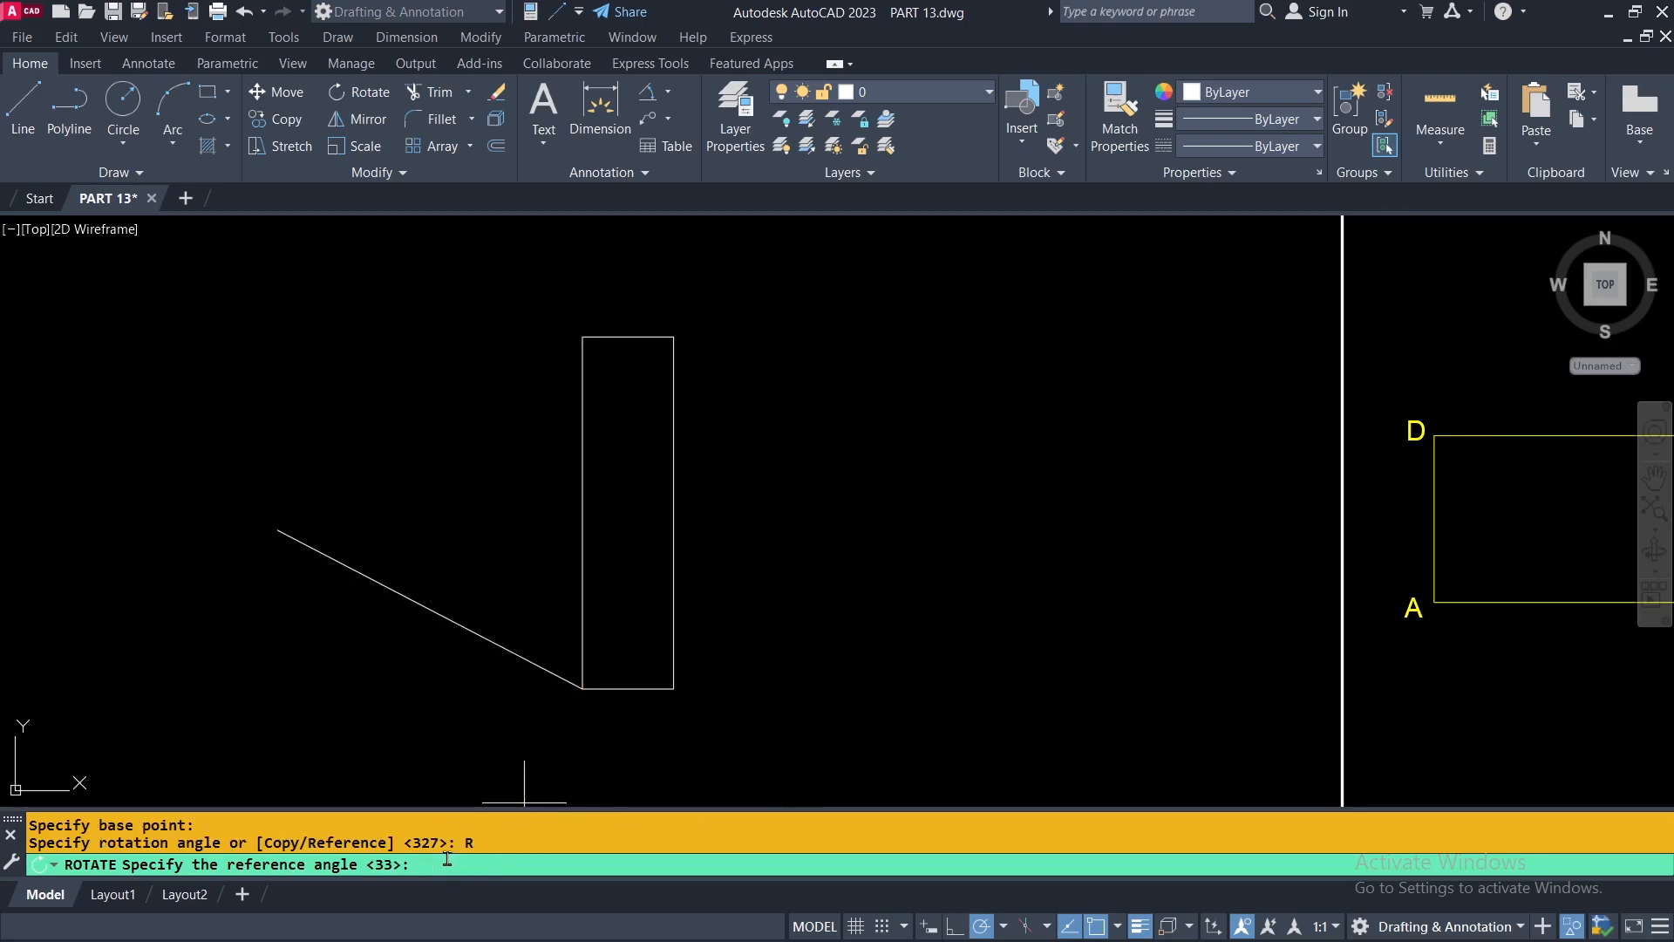
pyautogui.click(584, 688)
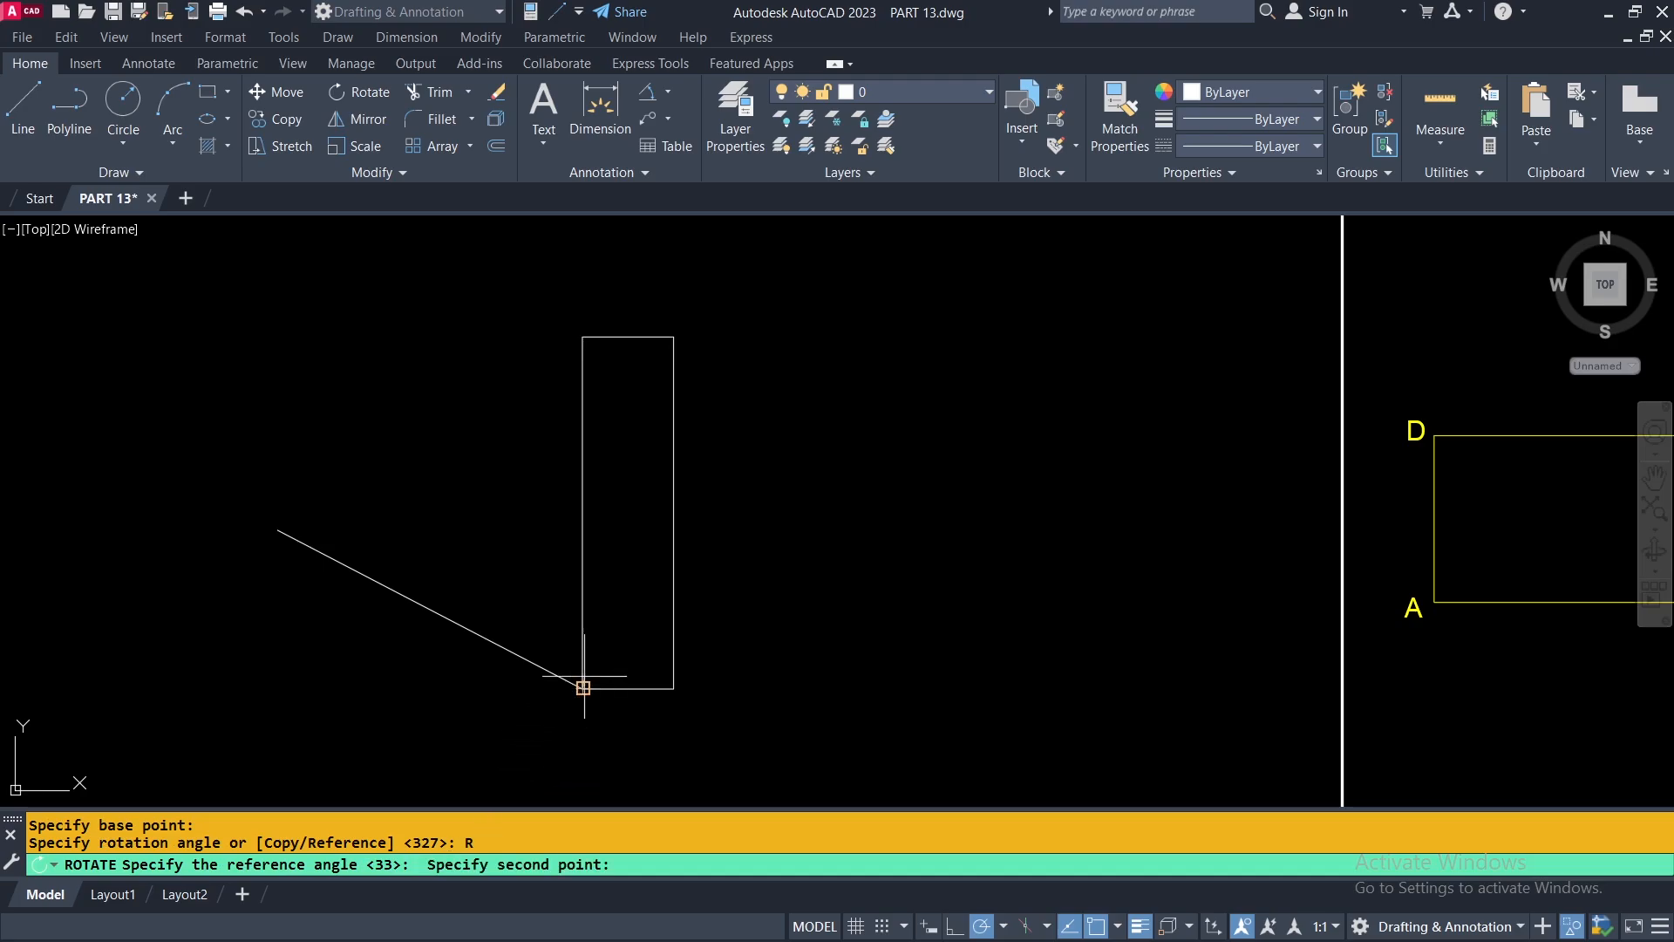
pyautogui.click(583, 336)
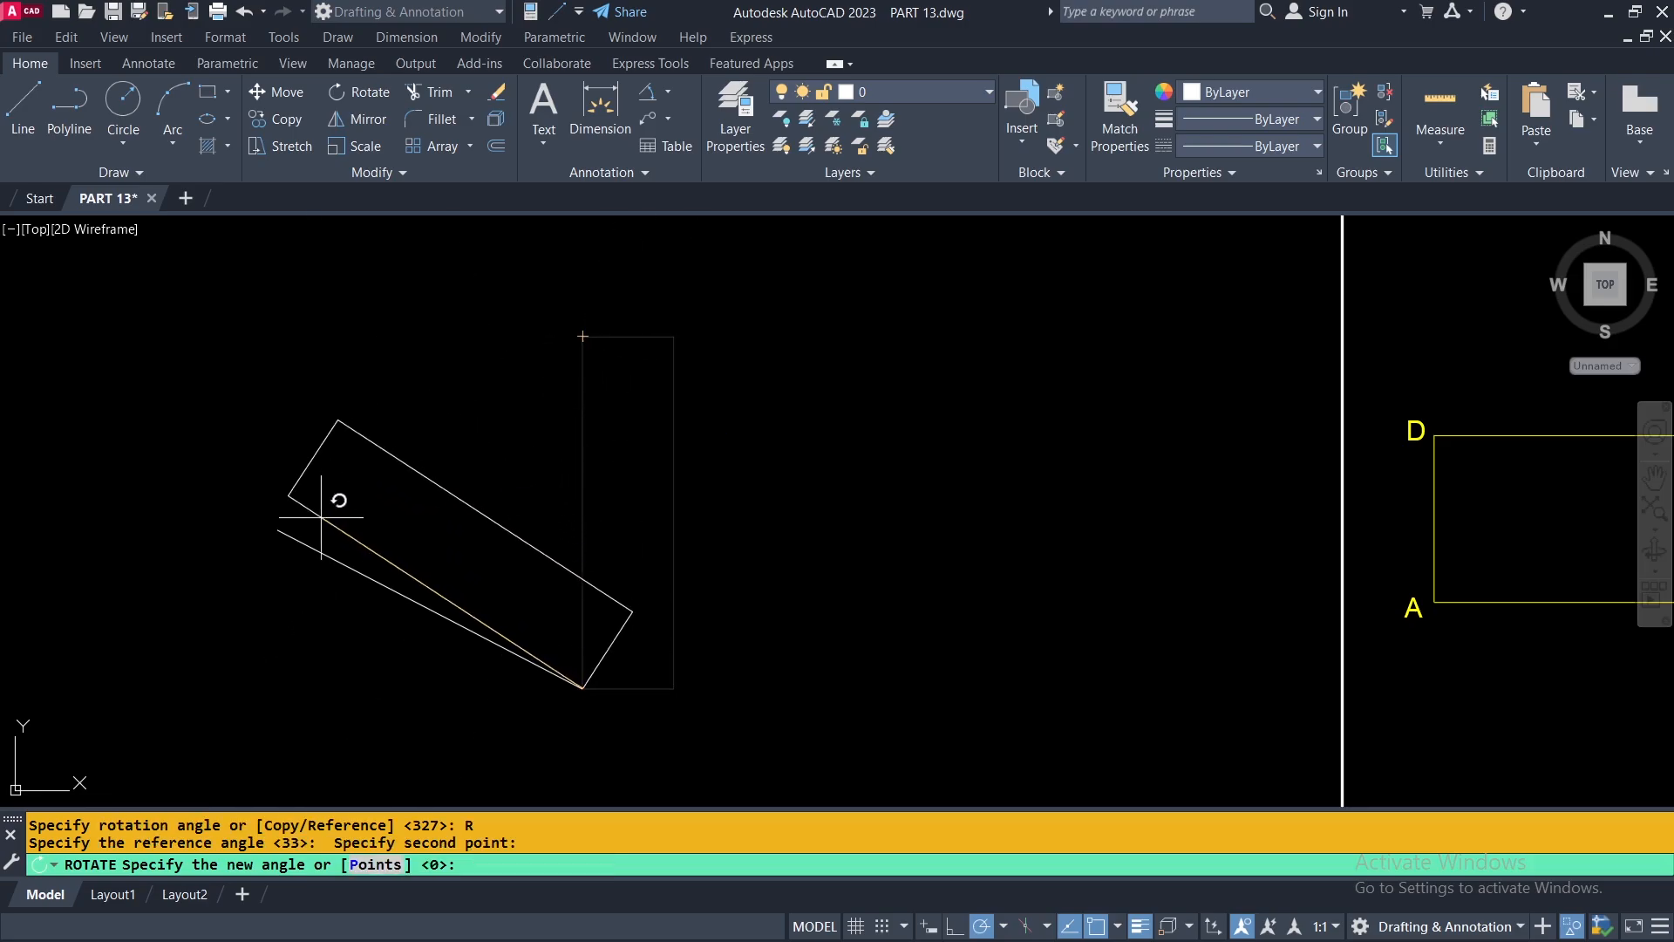
pyautogui.click(277, 529)
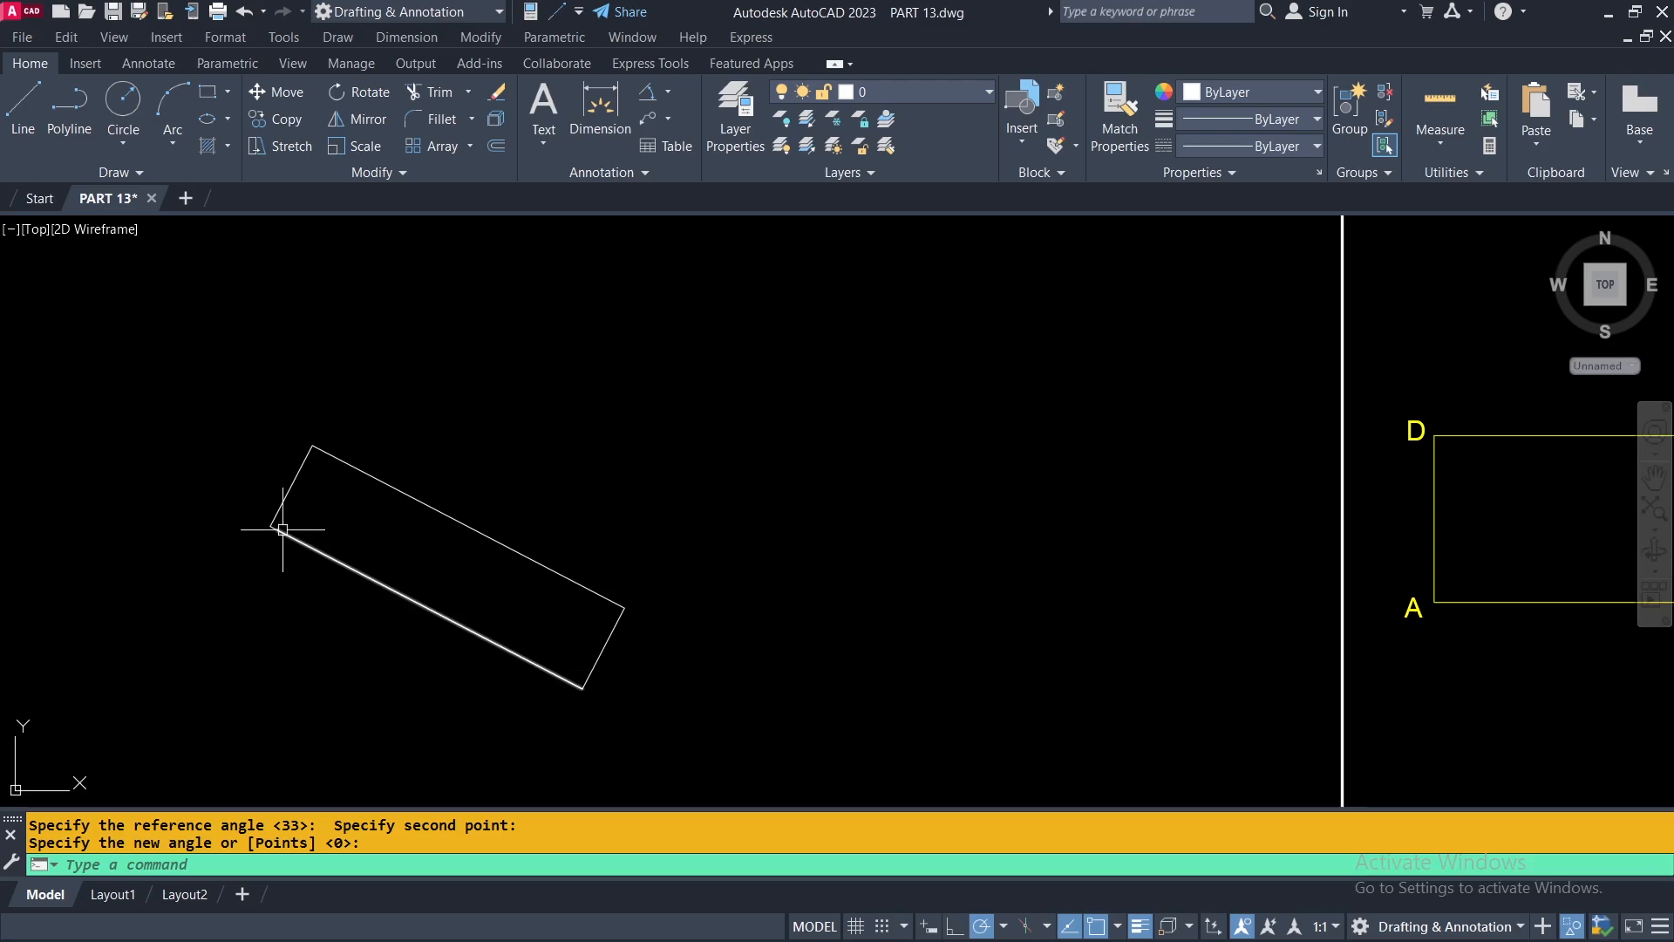
# Hide the larger assembled figure outside the white frame and the row of labelled rectangle and two triangles above the frame.
pyautogui.scroll(-4, 273, 536)
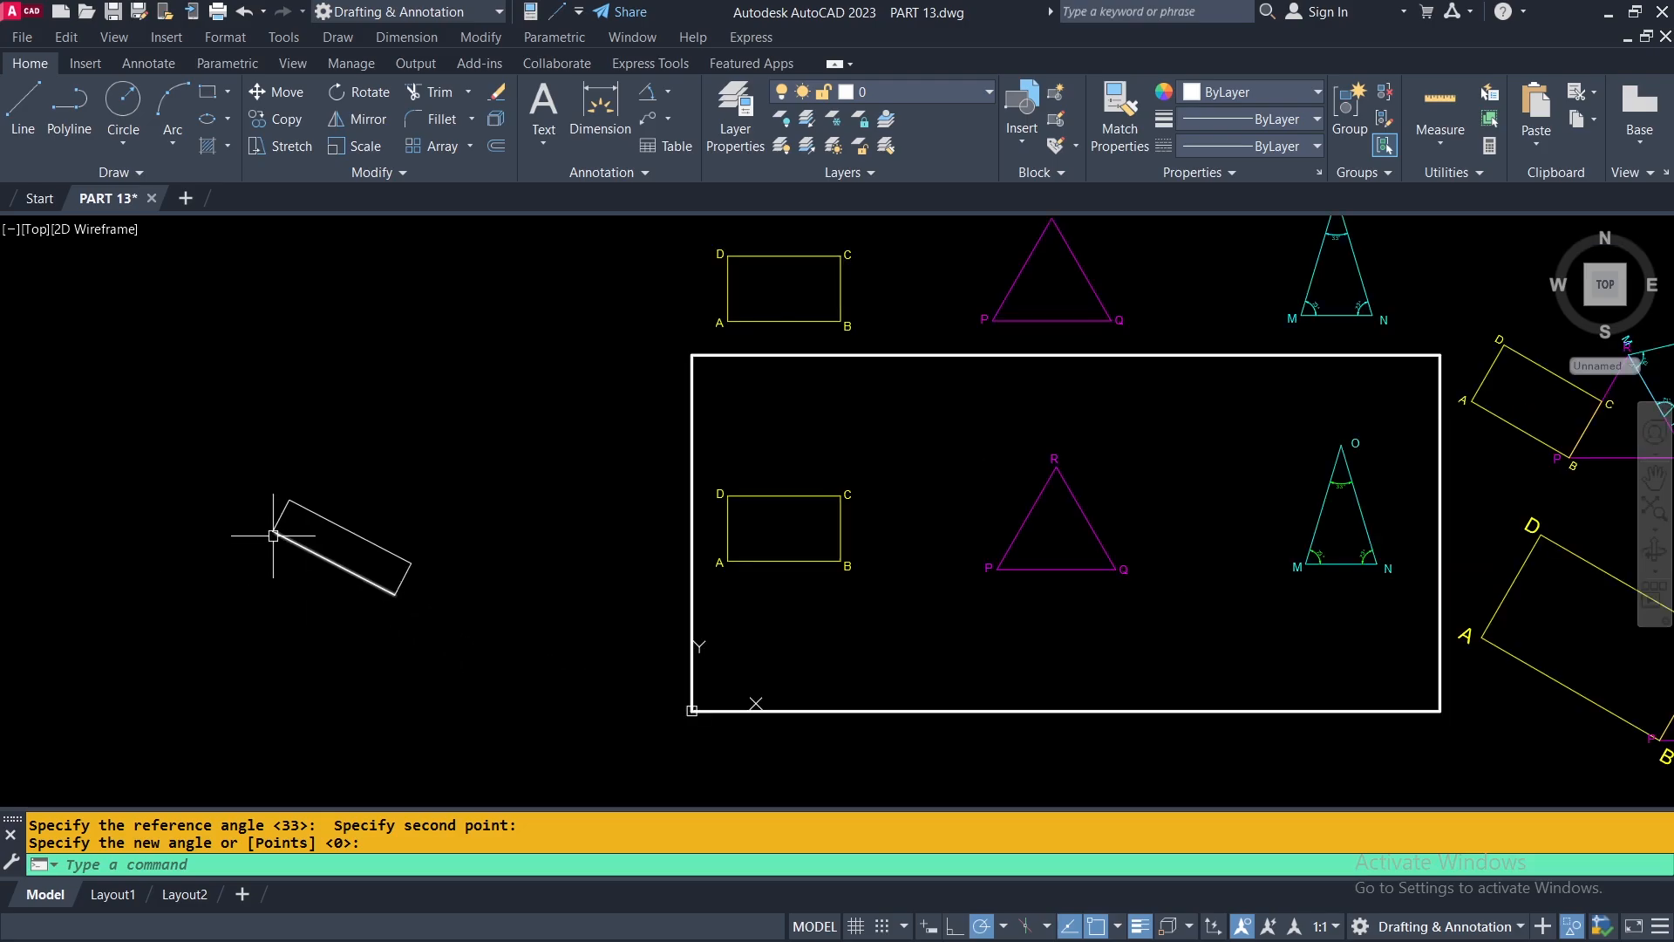
pyautogui.moveTo(702, 541)
pyautogui.mouseDown(button='middle')
pyautogui.moveTo(112, 620)
pyautogui.moveTo(232, 572)
pyautogui.mouseUp(button='middle')
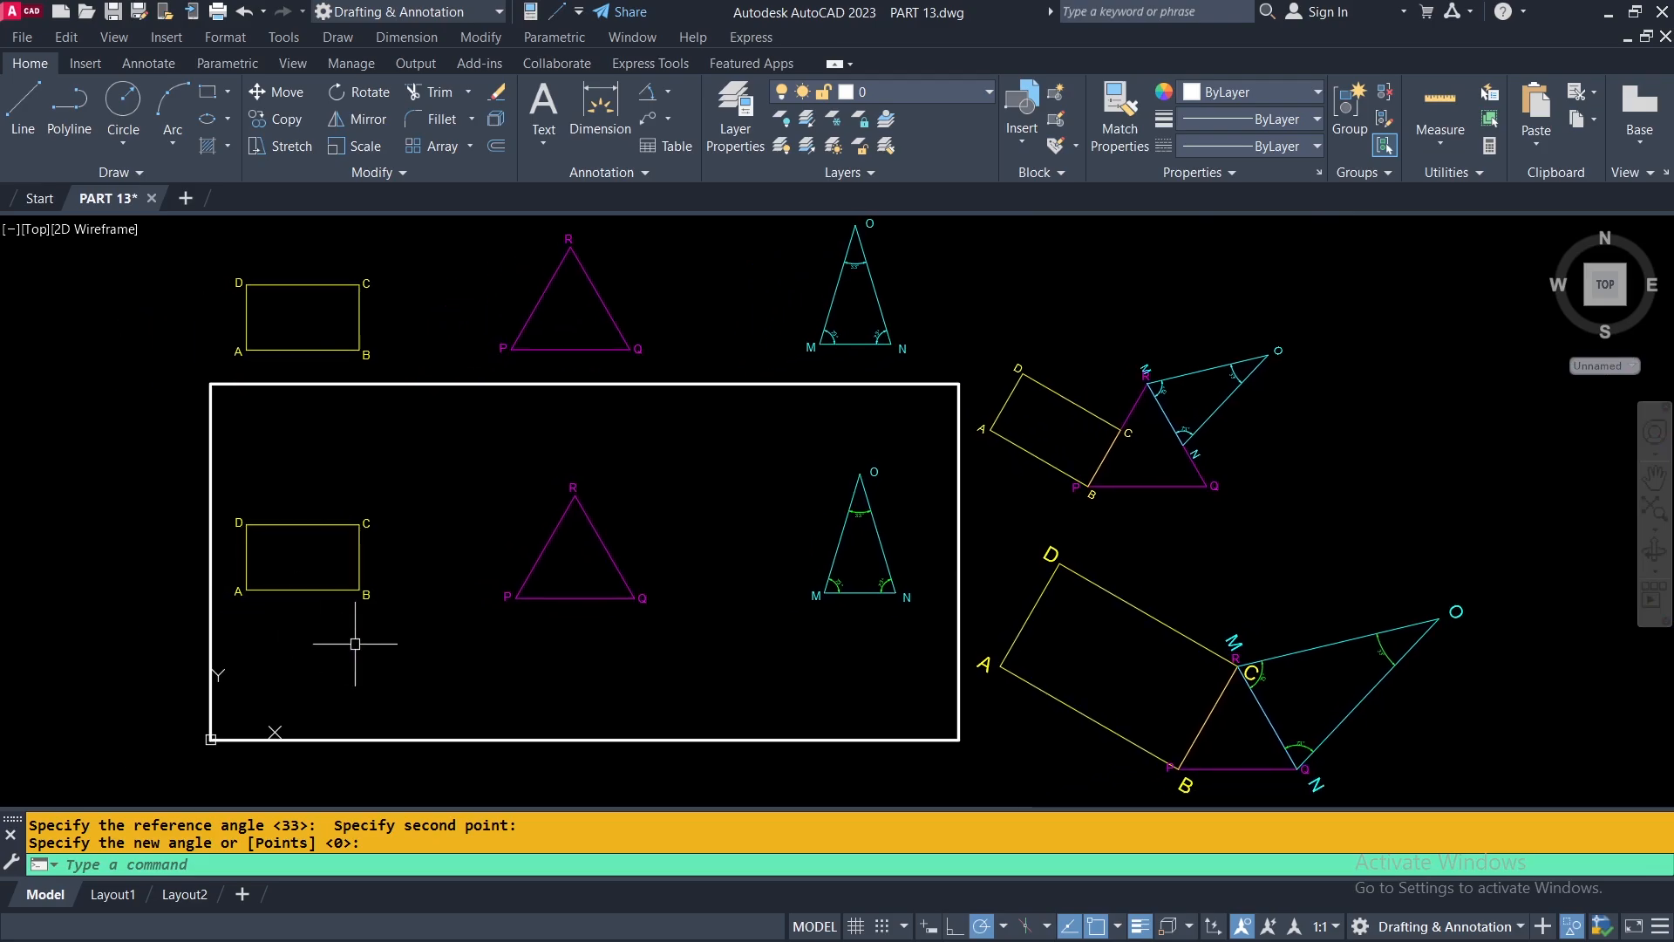
pyautogui.moveTo(954, 516)
pyautogui.mouseDown(button='middle')
pyautogui.moveTo(901, 561)
pyautogui.moveTo(849, 489)
pyautogui.mouseUp(button='middle')
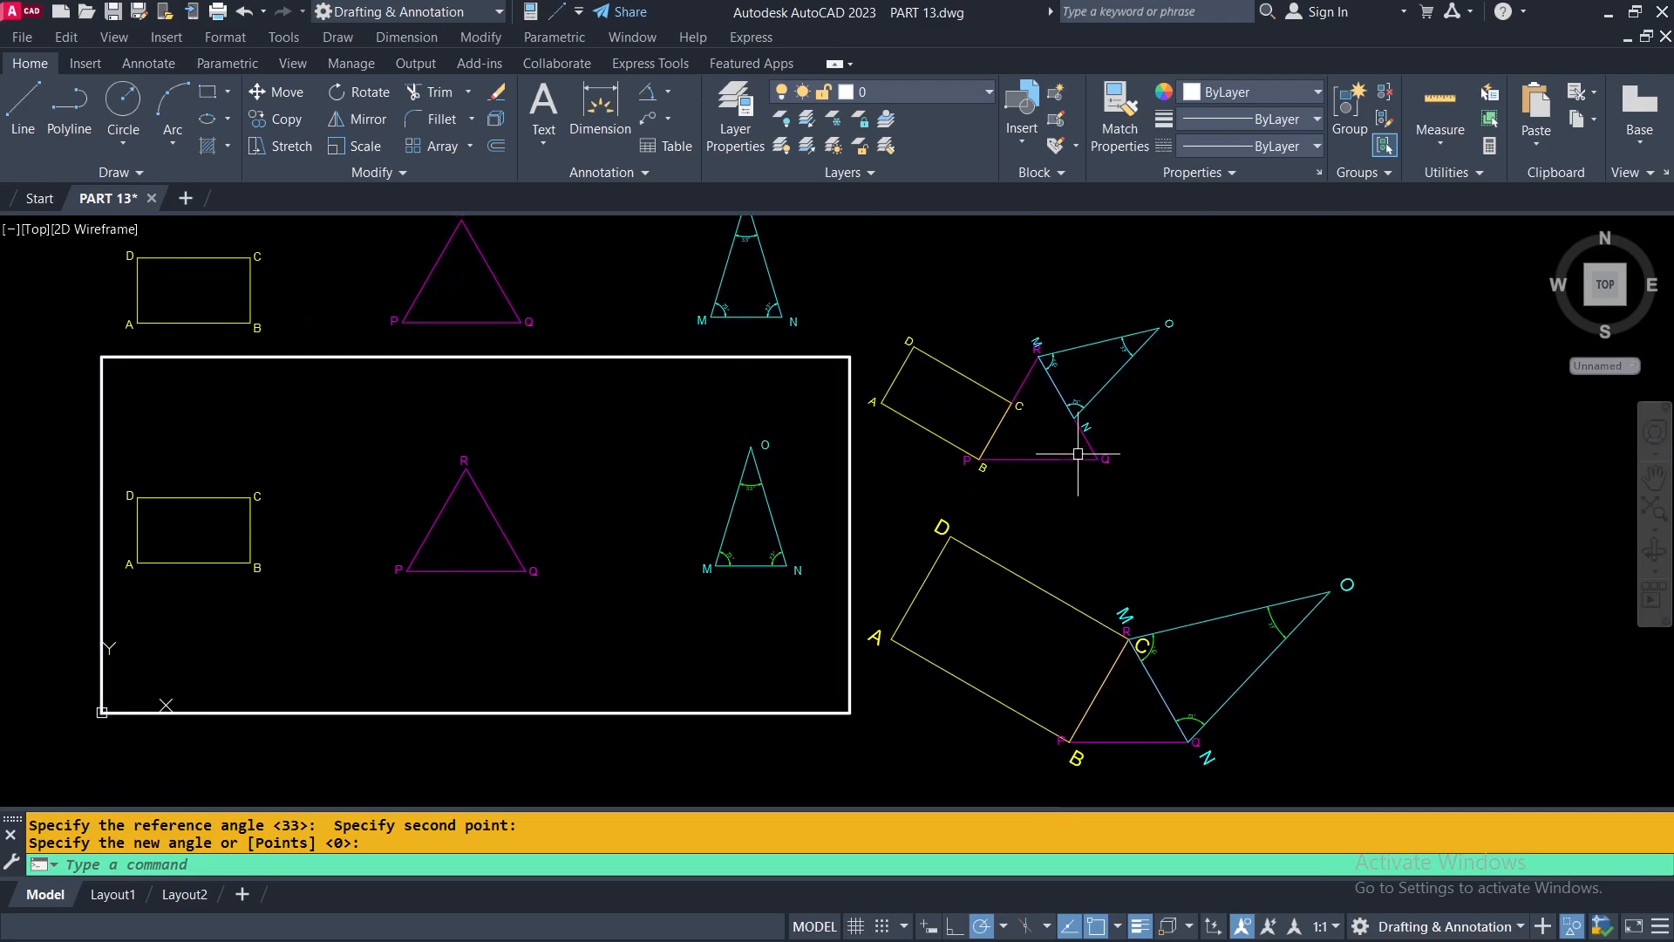
pyautogui.moveTo(1076, 535); pyautogui.dragTo(966, 637, button='middle')
pyautogui.scroll(4, 906, 528)
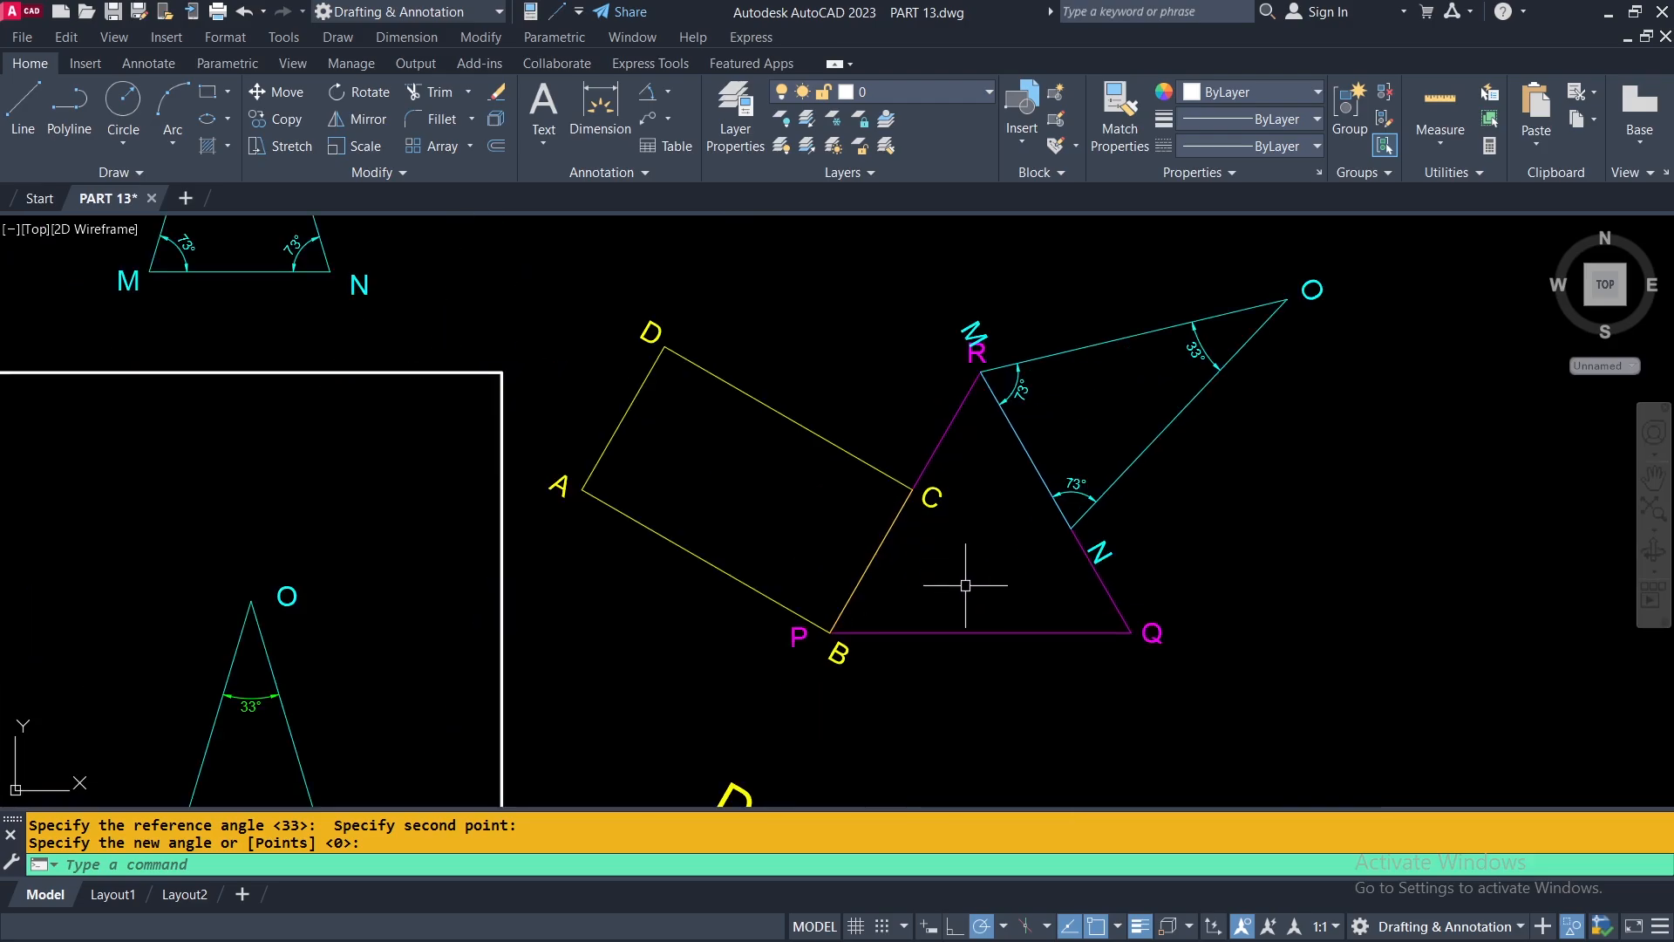
pyautogui.scroll(-6, 1297, 489)
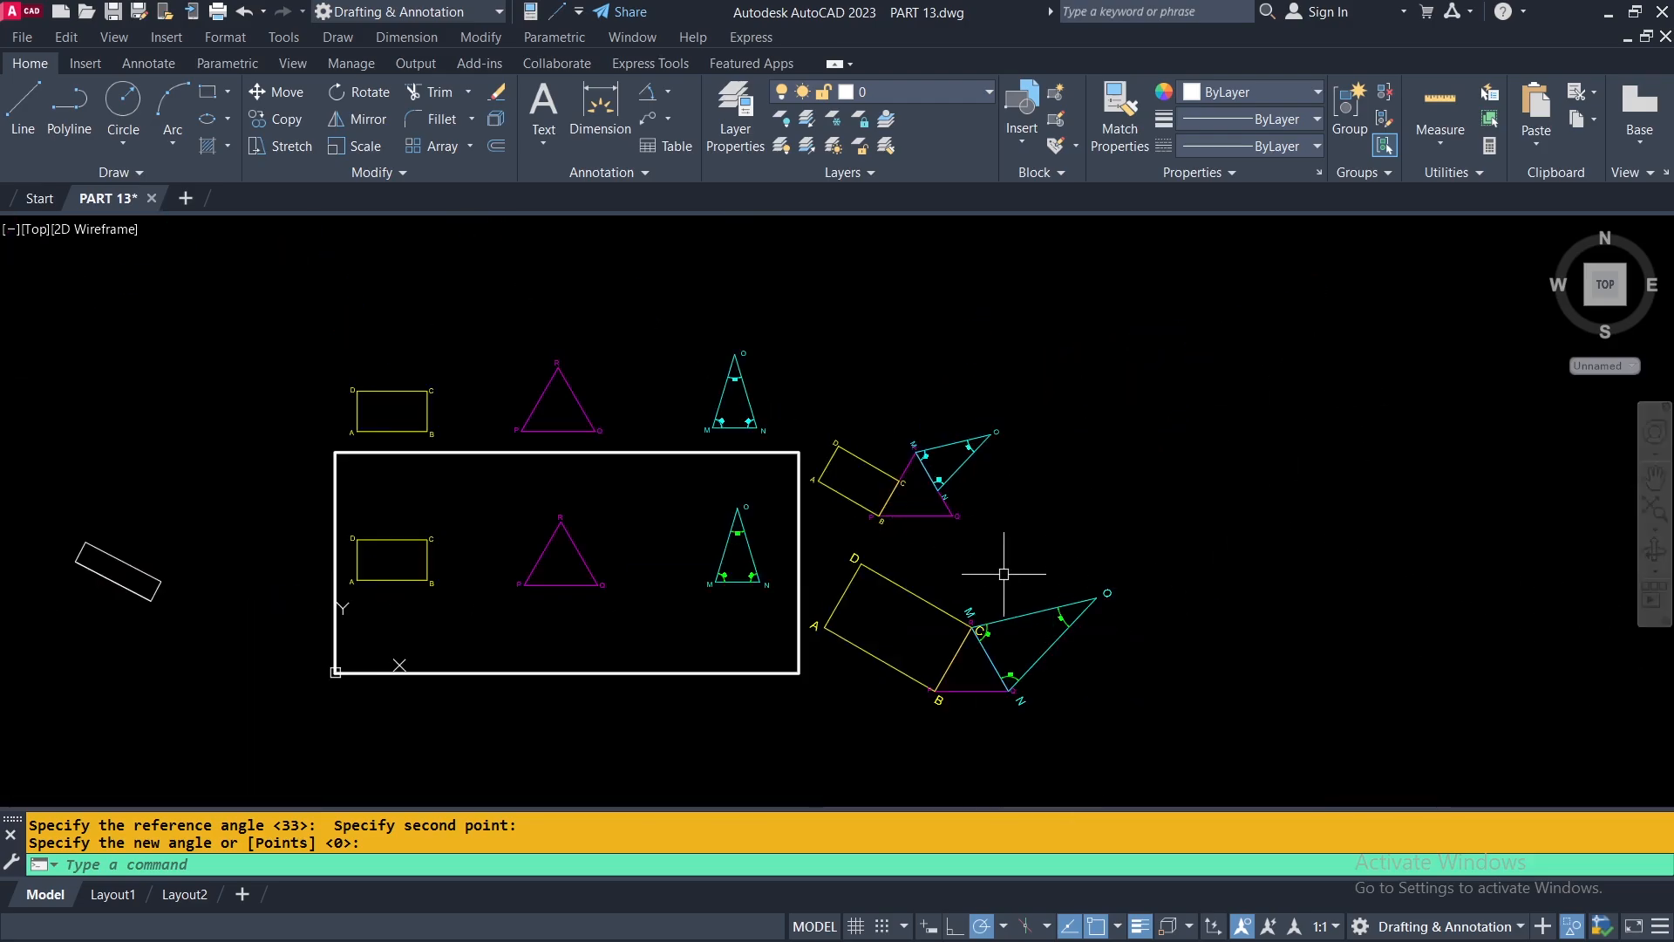
pyautogui.click(1157, 548)
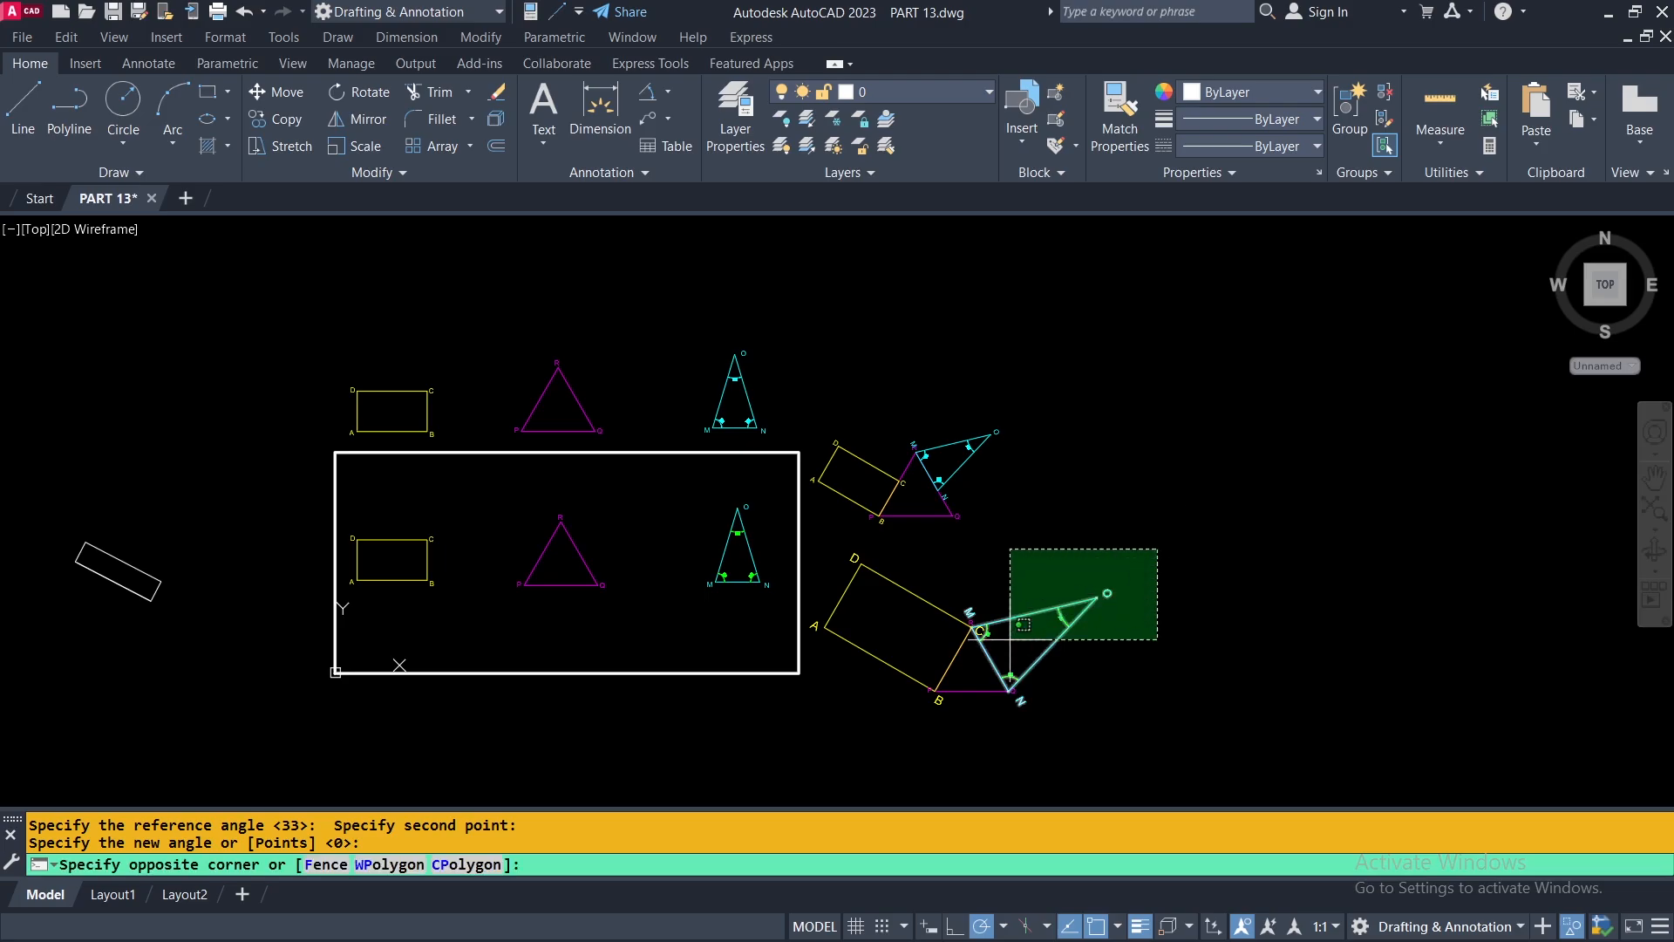
pyautogui.click(814, 725)
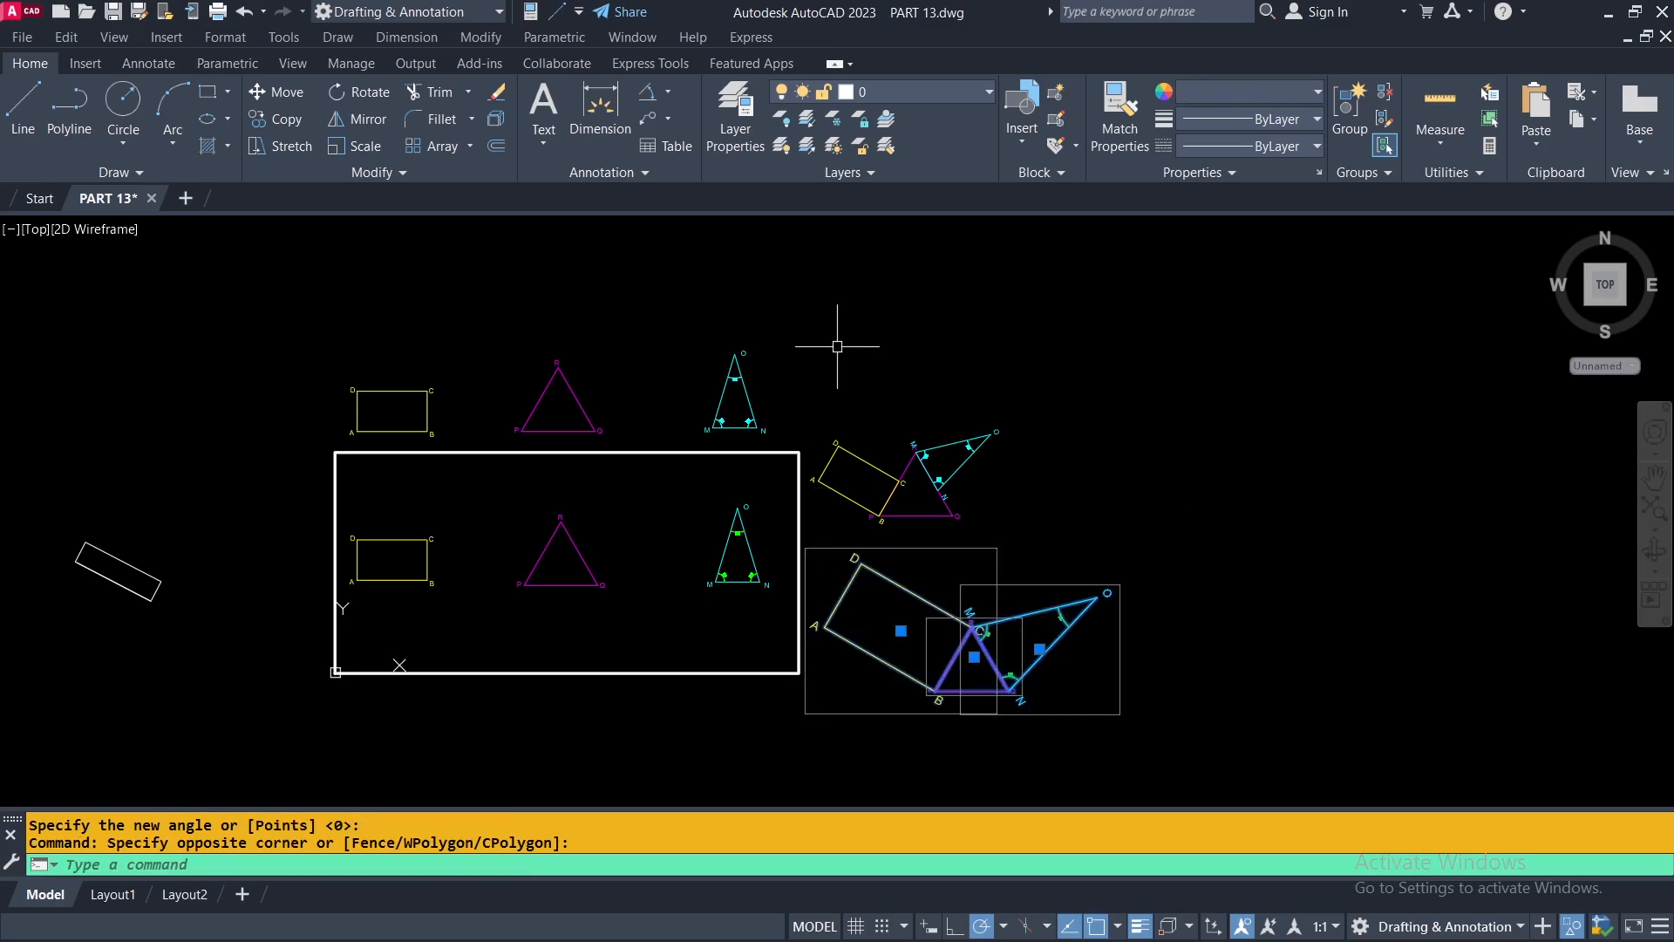
pyautogui.click(834, 323)
pyautogui.click(324, 425)
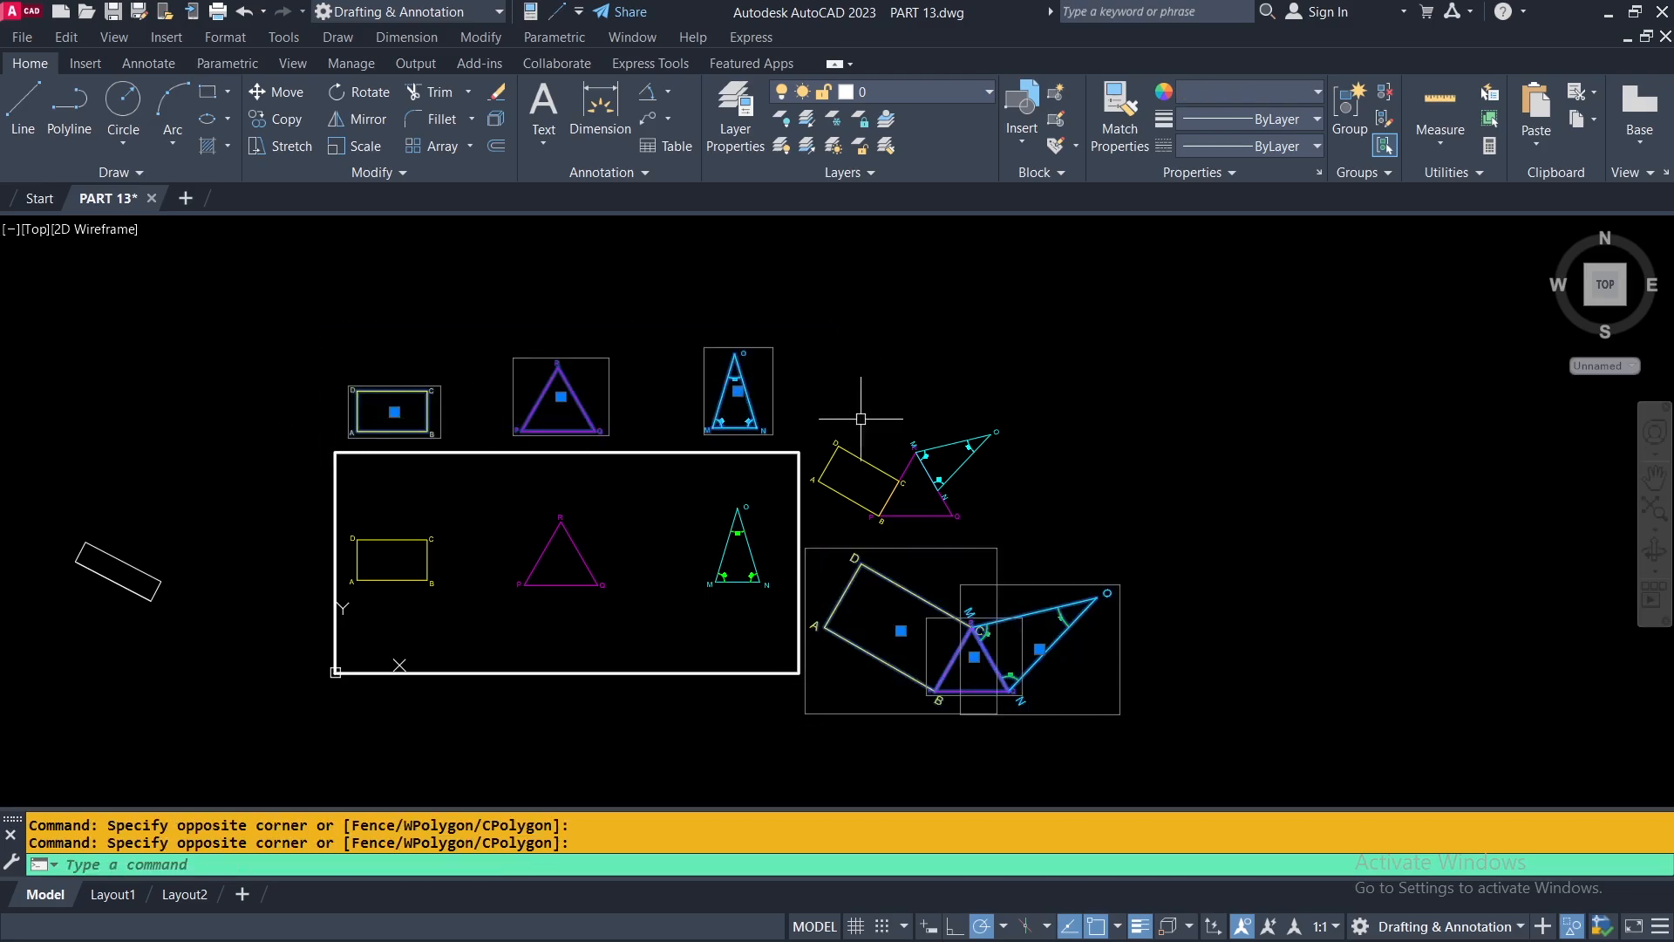
pyautogui.rightClick(1081, 360)
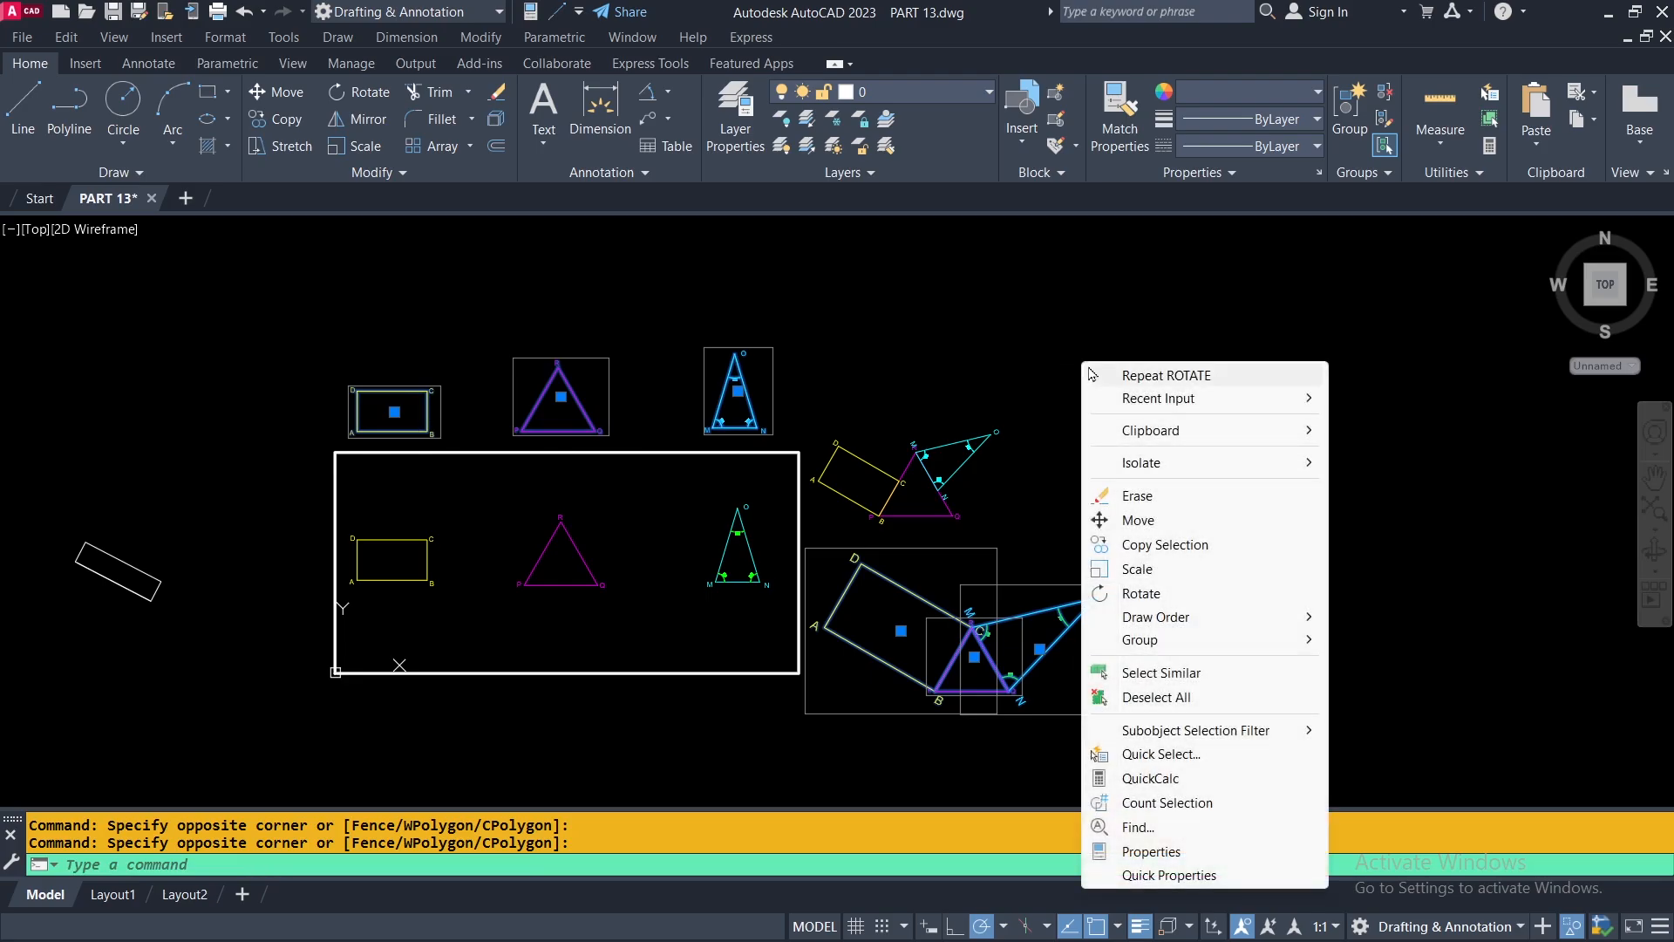
pyautogui.moveTo(1127, 464)
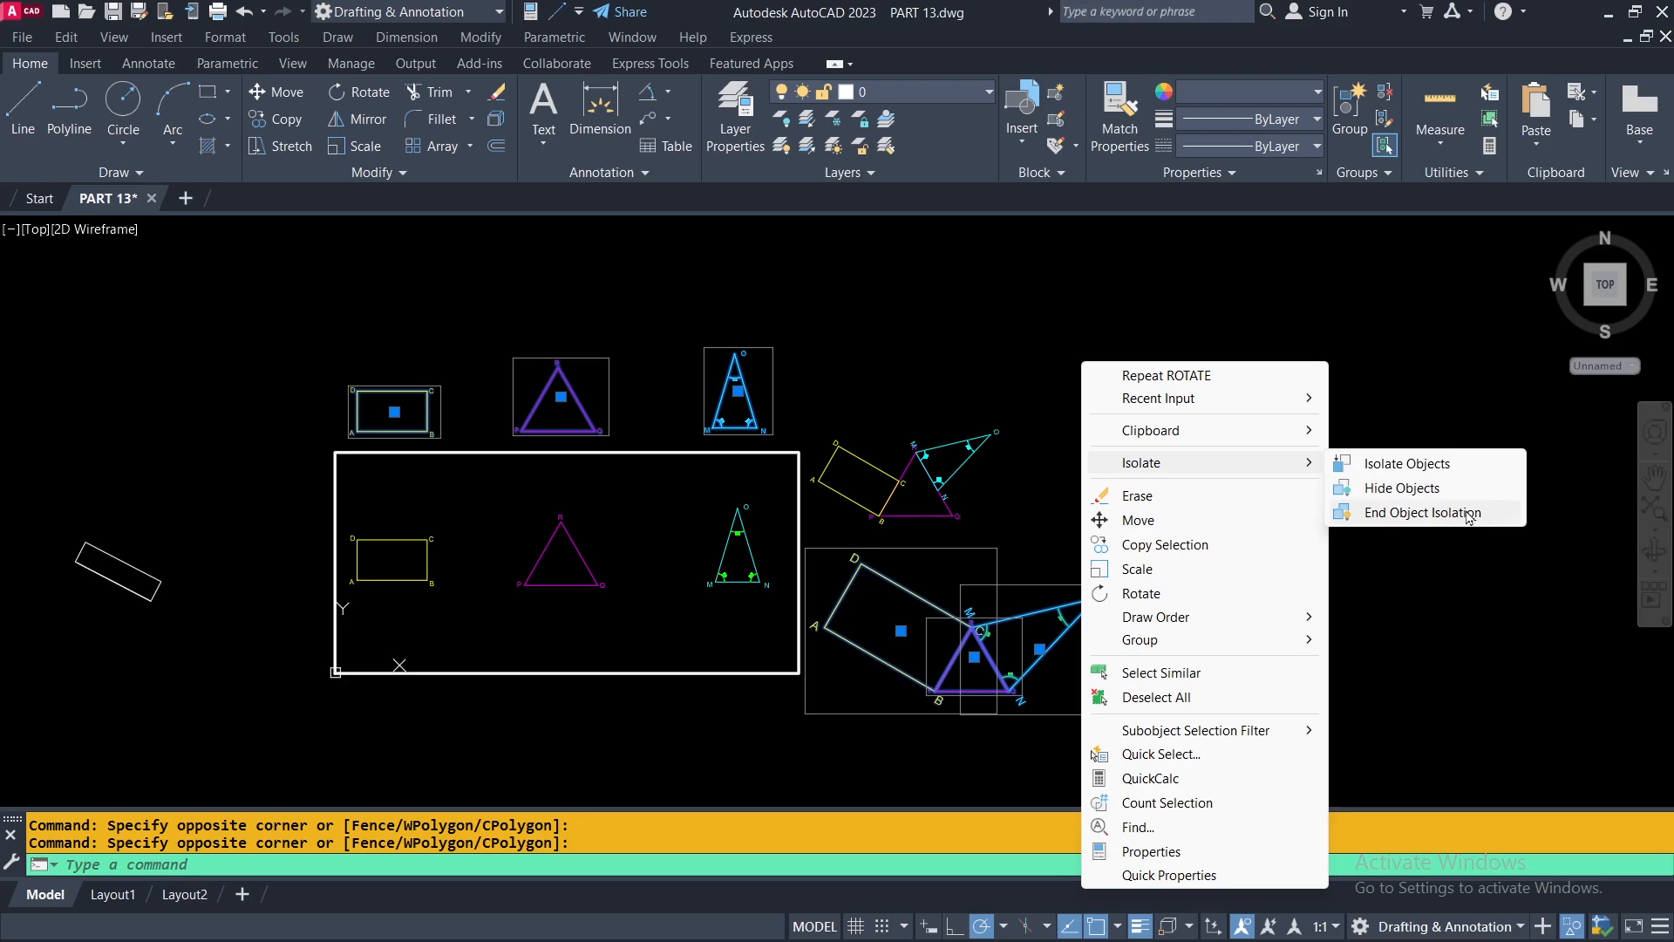
pyautogui.click(1401, 488)
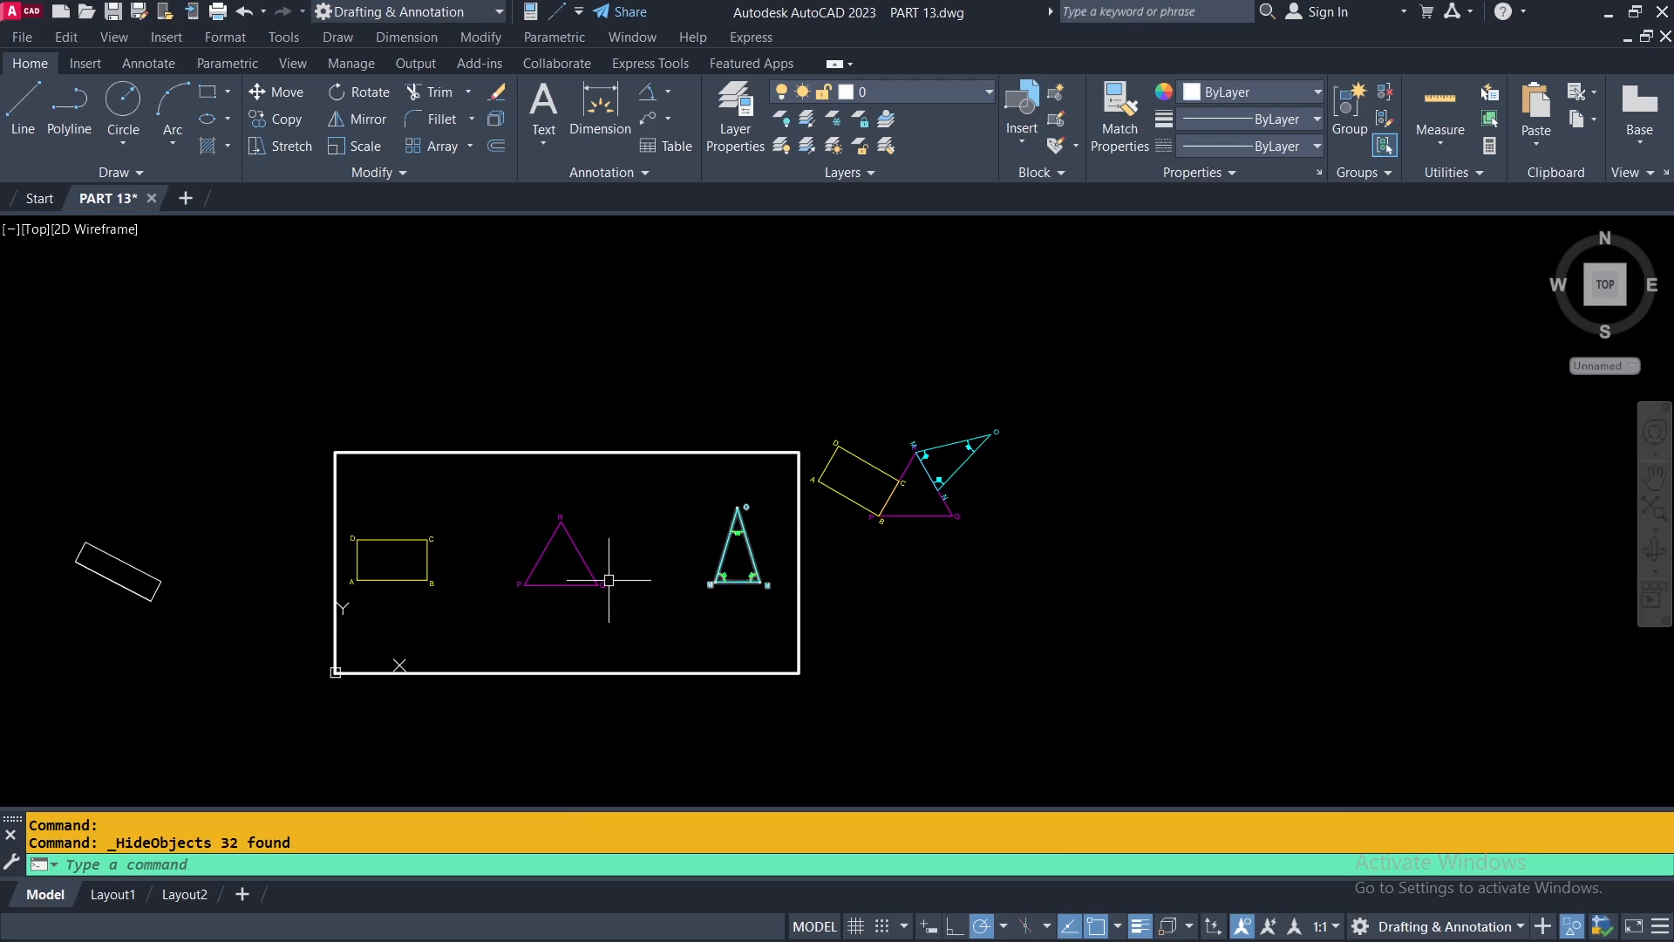
pyautogui.scroll(2, 654, 598)
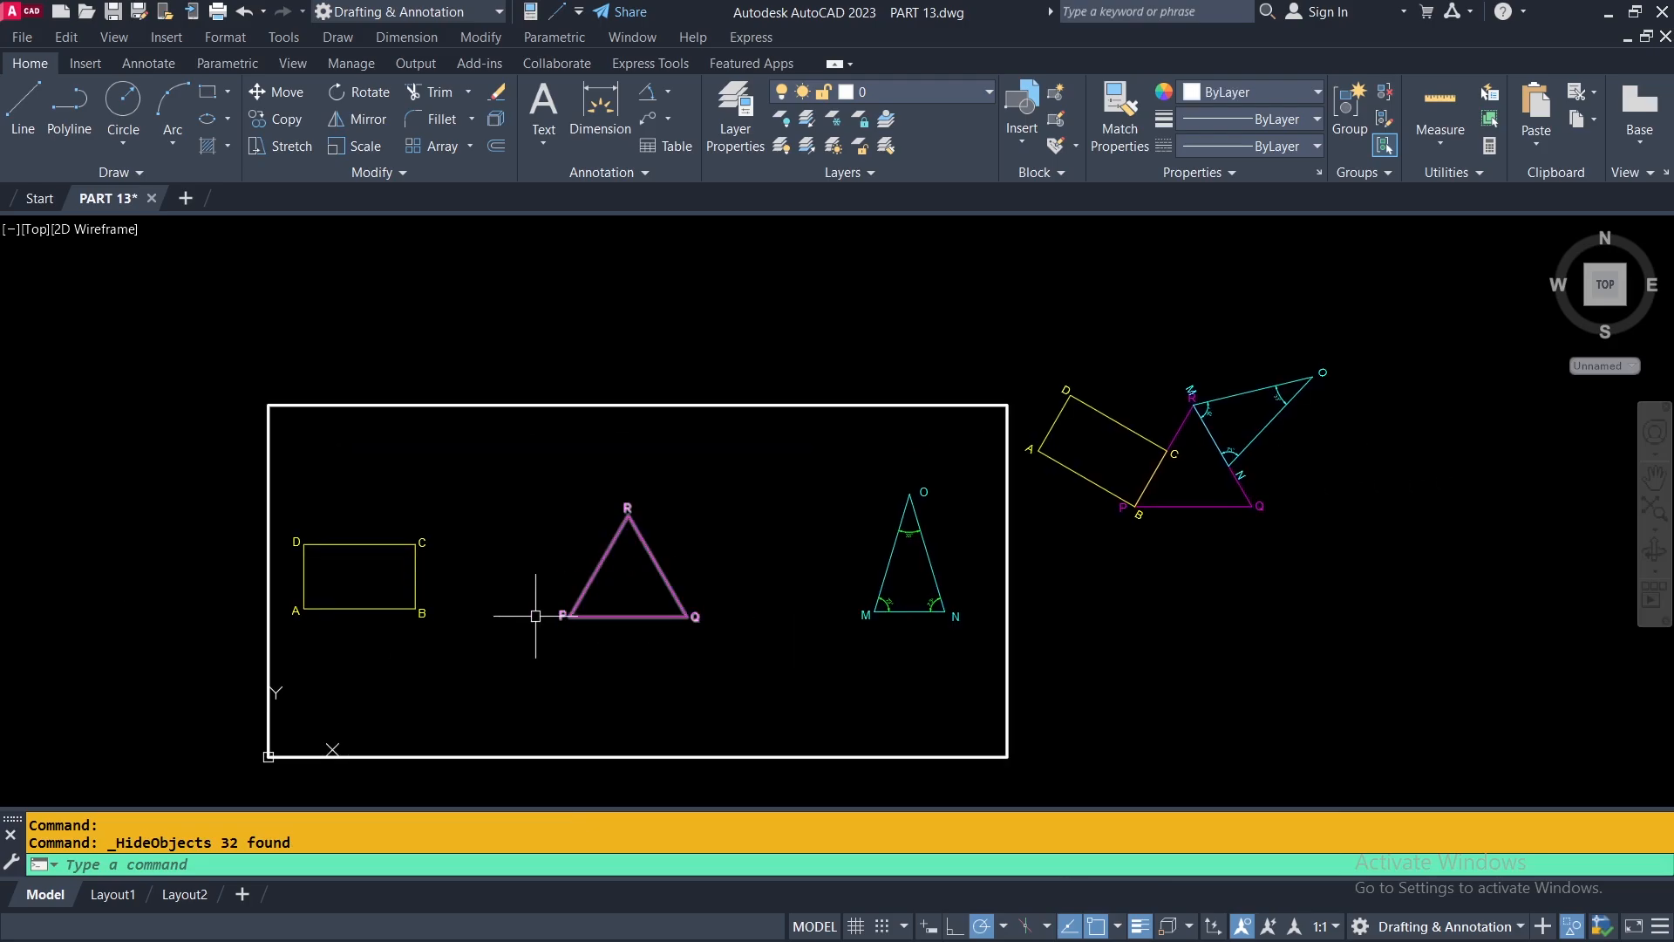
# Examine how rectangle ABCD and triangles PQR and MNO fit together in the assembled figure compared with the separate shapes inside the frame.
pyautogui.scroll(4, 1301, 416)
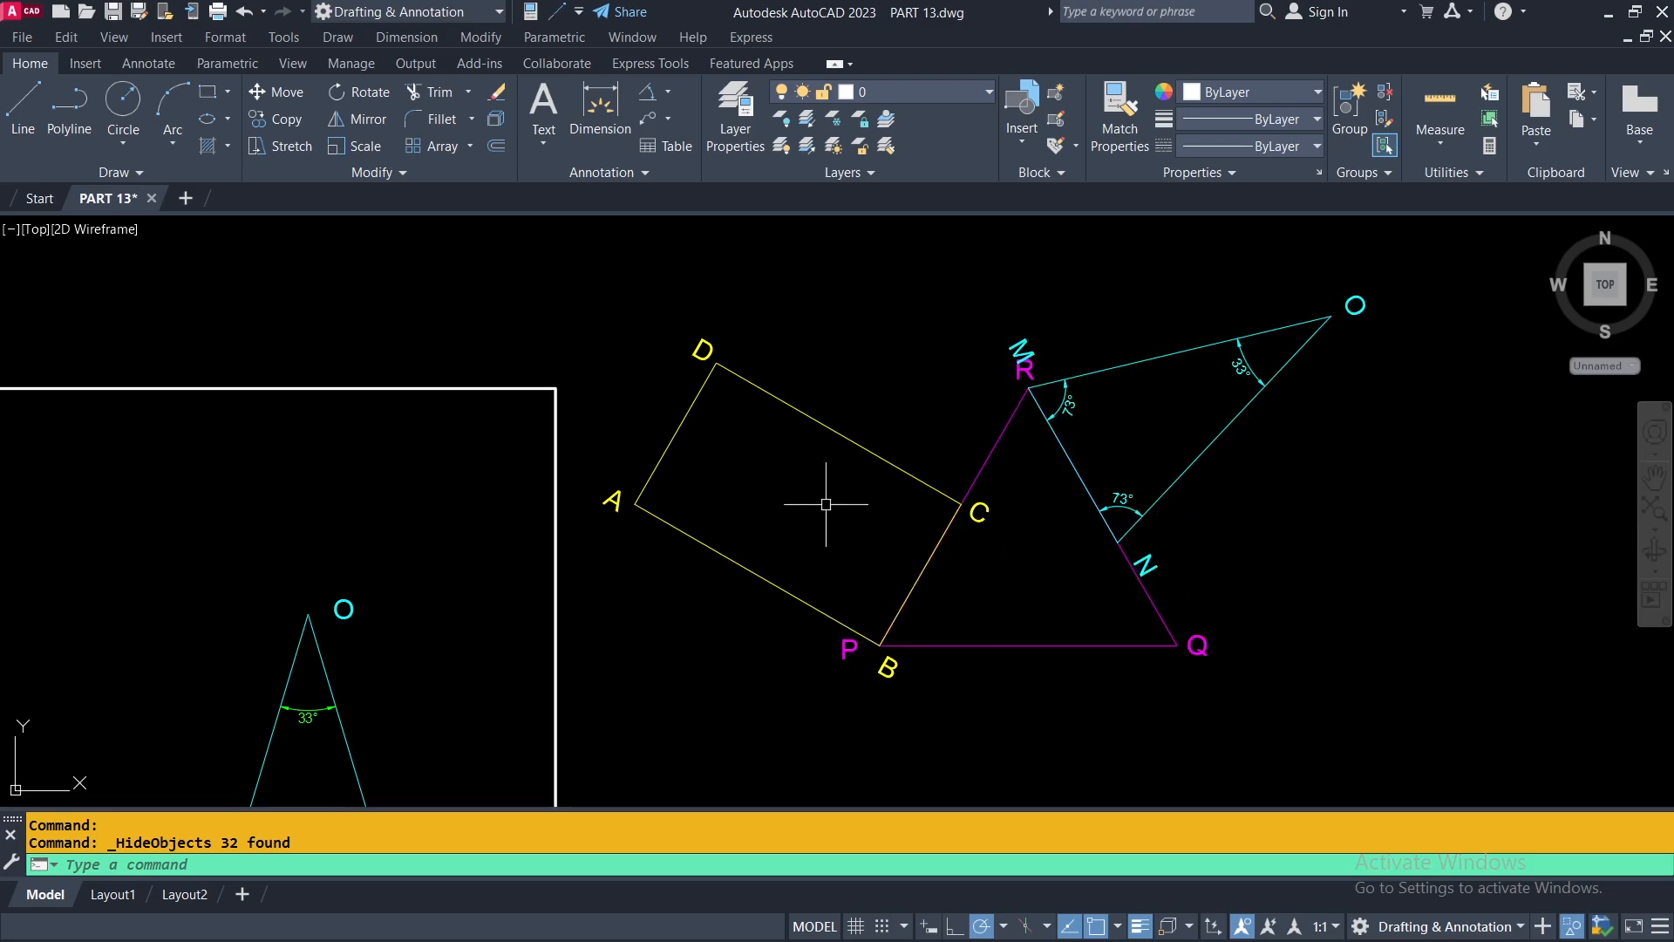
pyautogui.moveTo(826, 497)
pyautogui.mouseDown(button='middle')
pyautogui.moveTo(1383, 270)
pyautogui.moveTo(1491, 207)
pyautogui.mouseUp(button='middle')
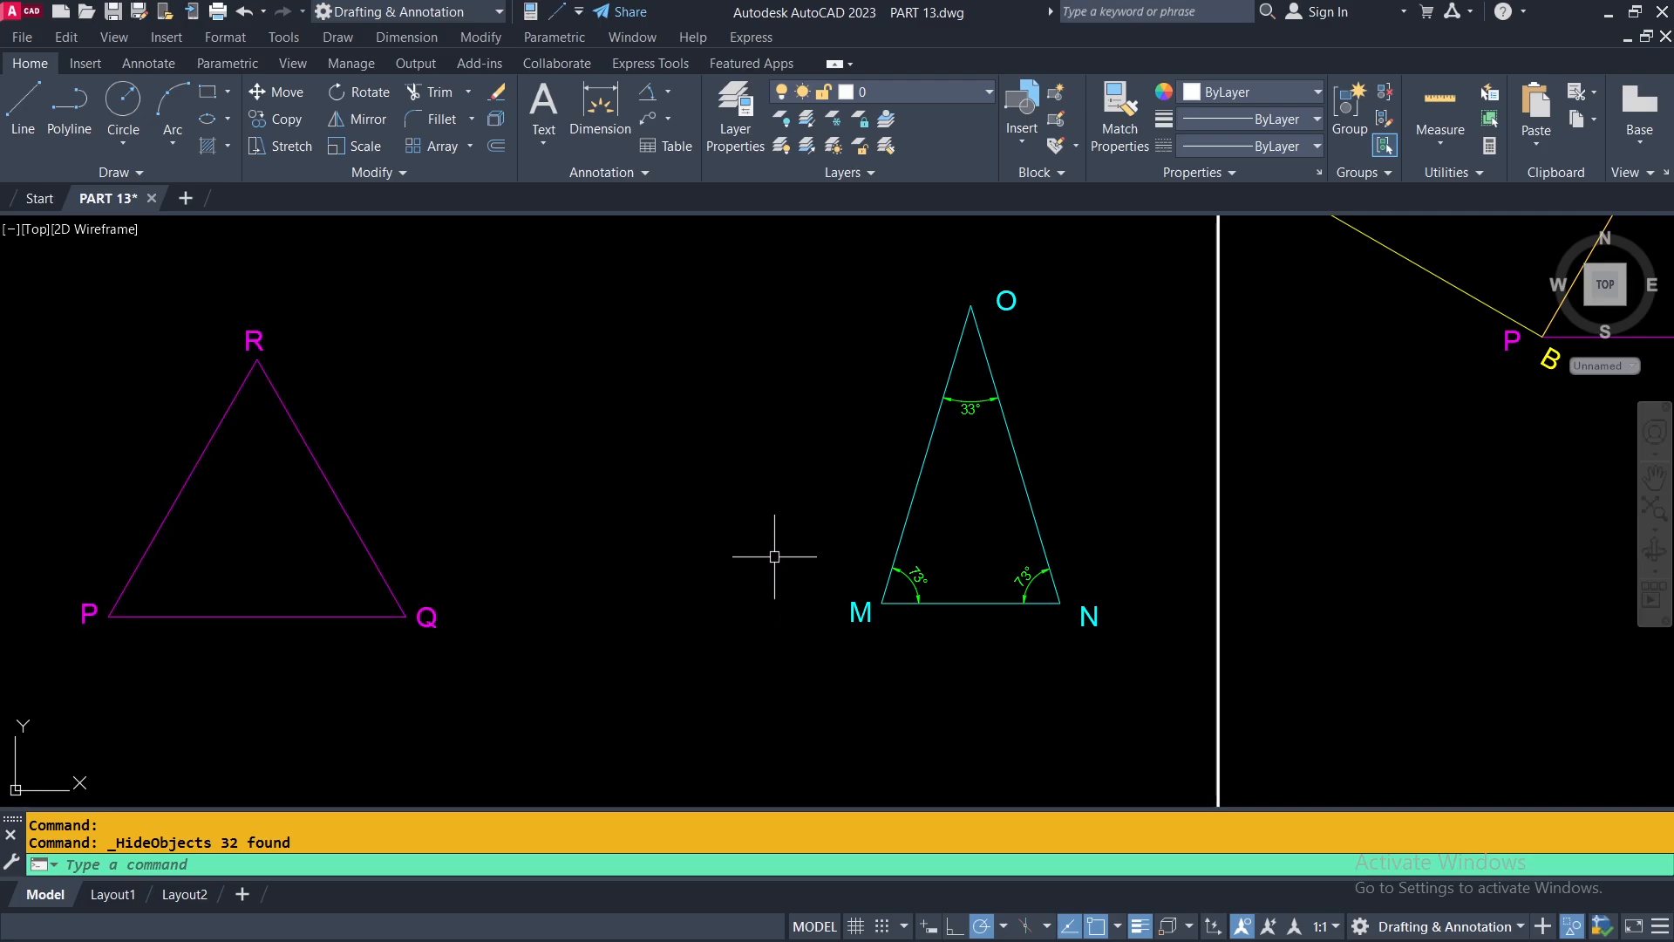
pyautogui.moveTo(776, 565); pyautogui.dragTo(592, 613, button='middle')
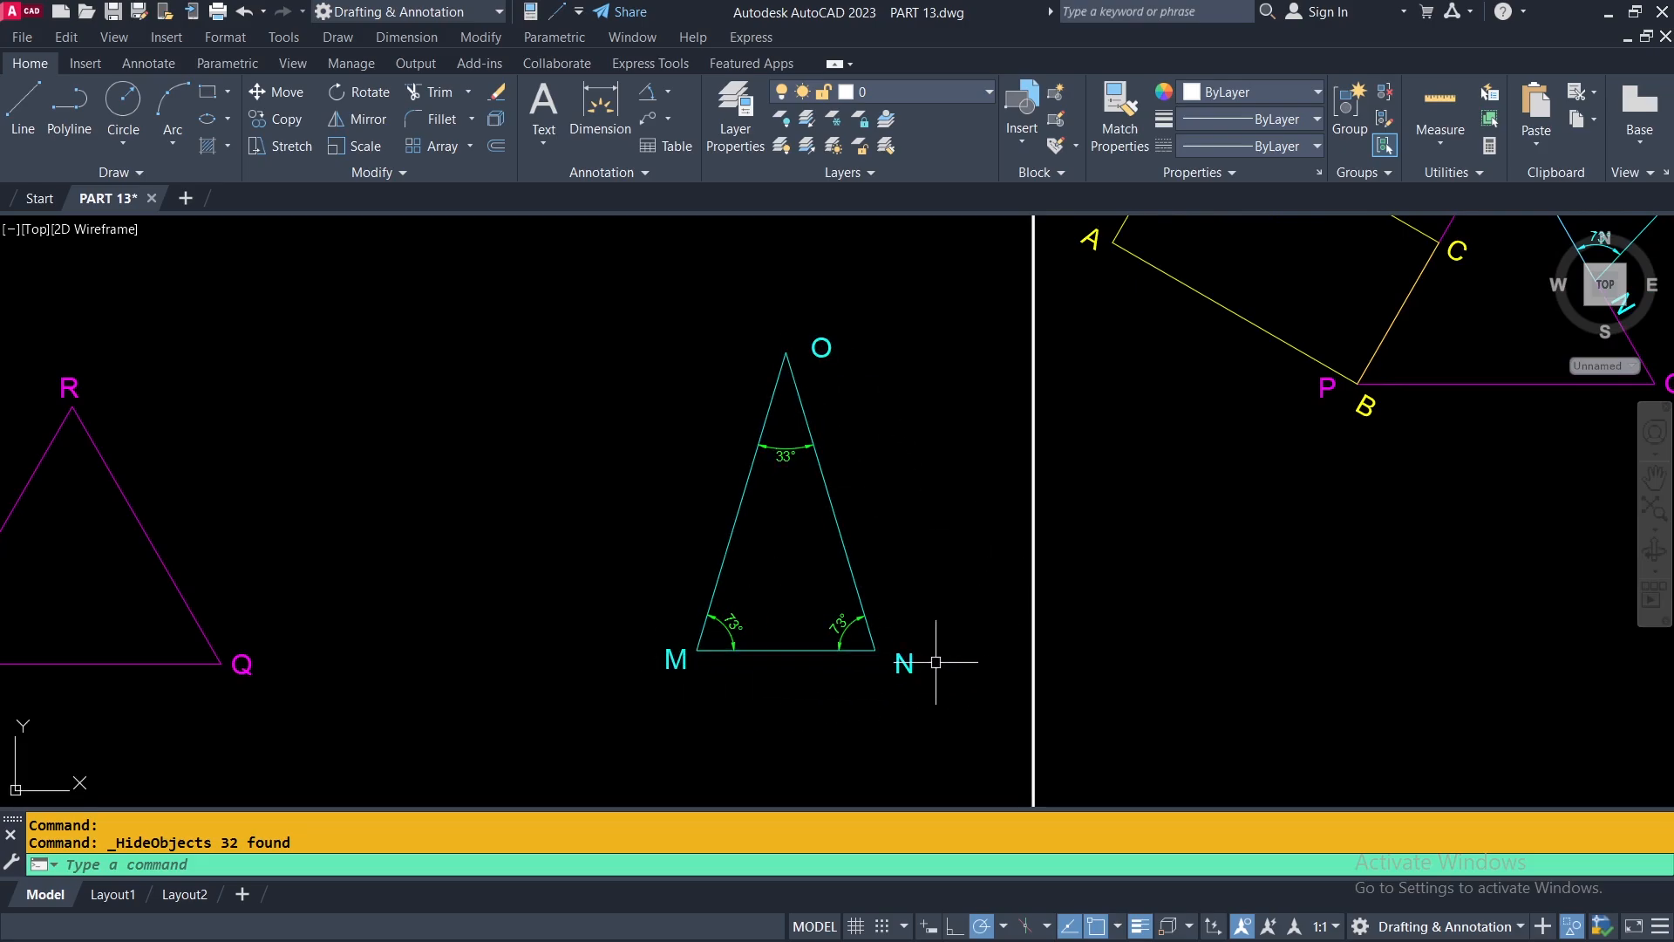
pyautogui.moveTo(463, 561)
pyautogui.mouseDown(button='middle')
pyautogui.moveTo(575, 583)
pyautogui.moveTo(578, 618)
pyautogui.mouseUp(button='middle')
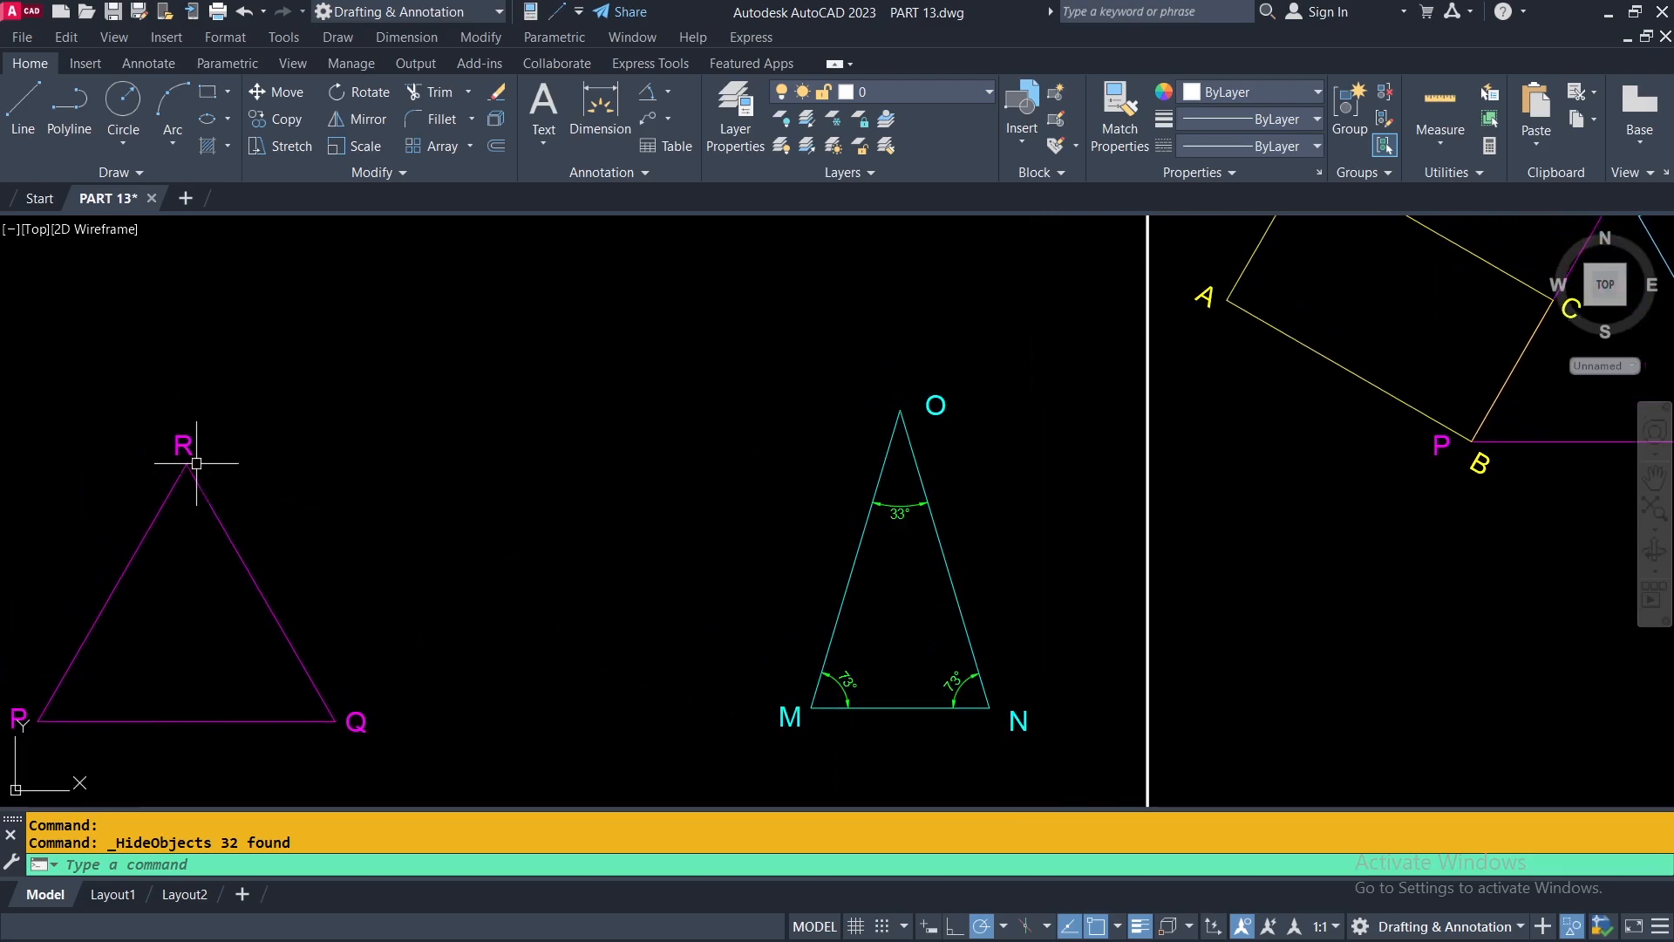
pyautogui.scroll(-2, 184, 463)
pyautogui.scroll(4, 1125, 259)
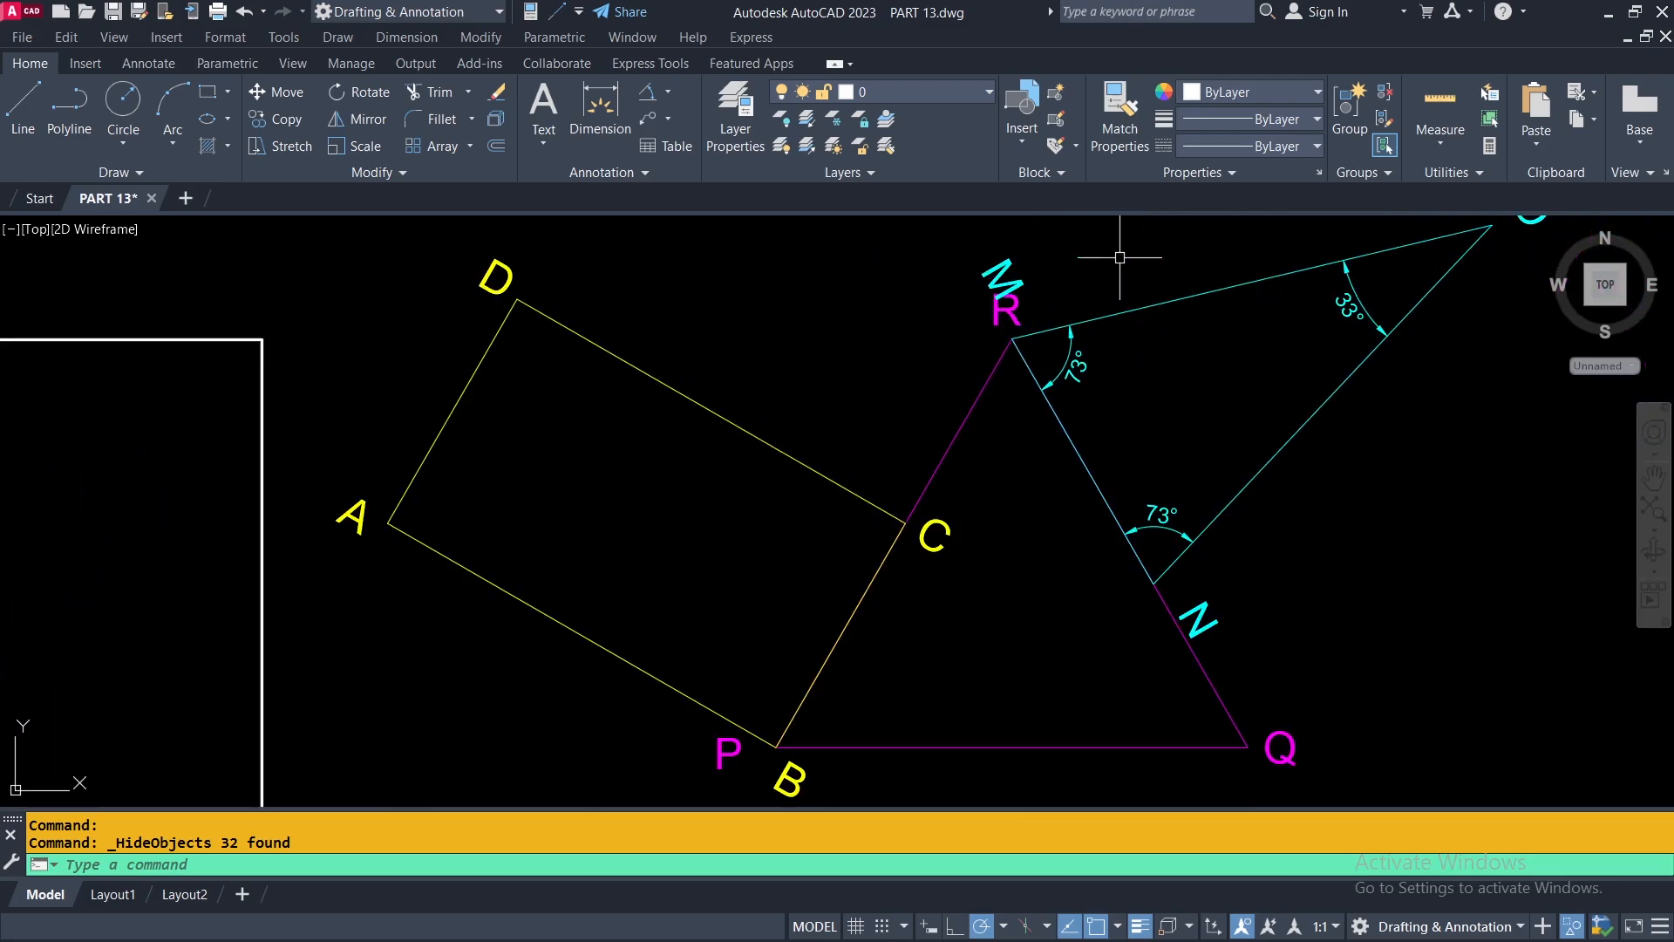
pyautogui.scroll(-2, 1298, 440)
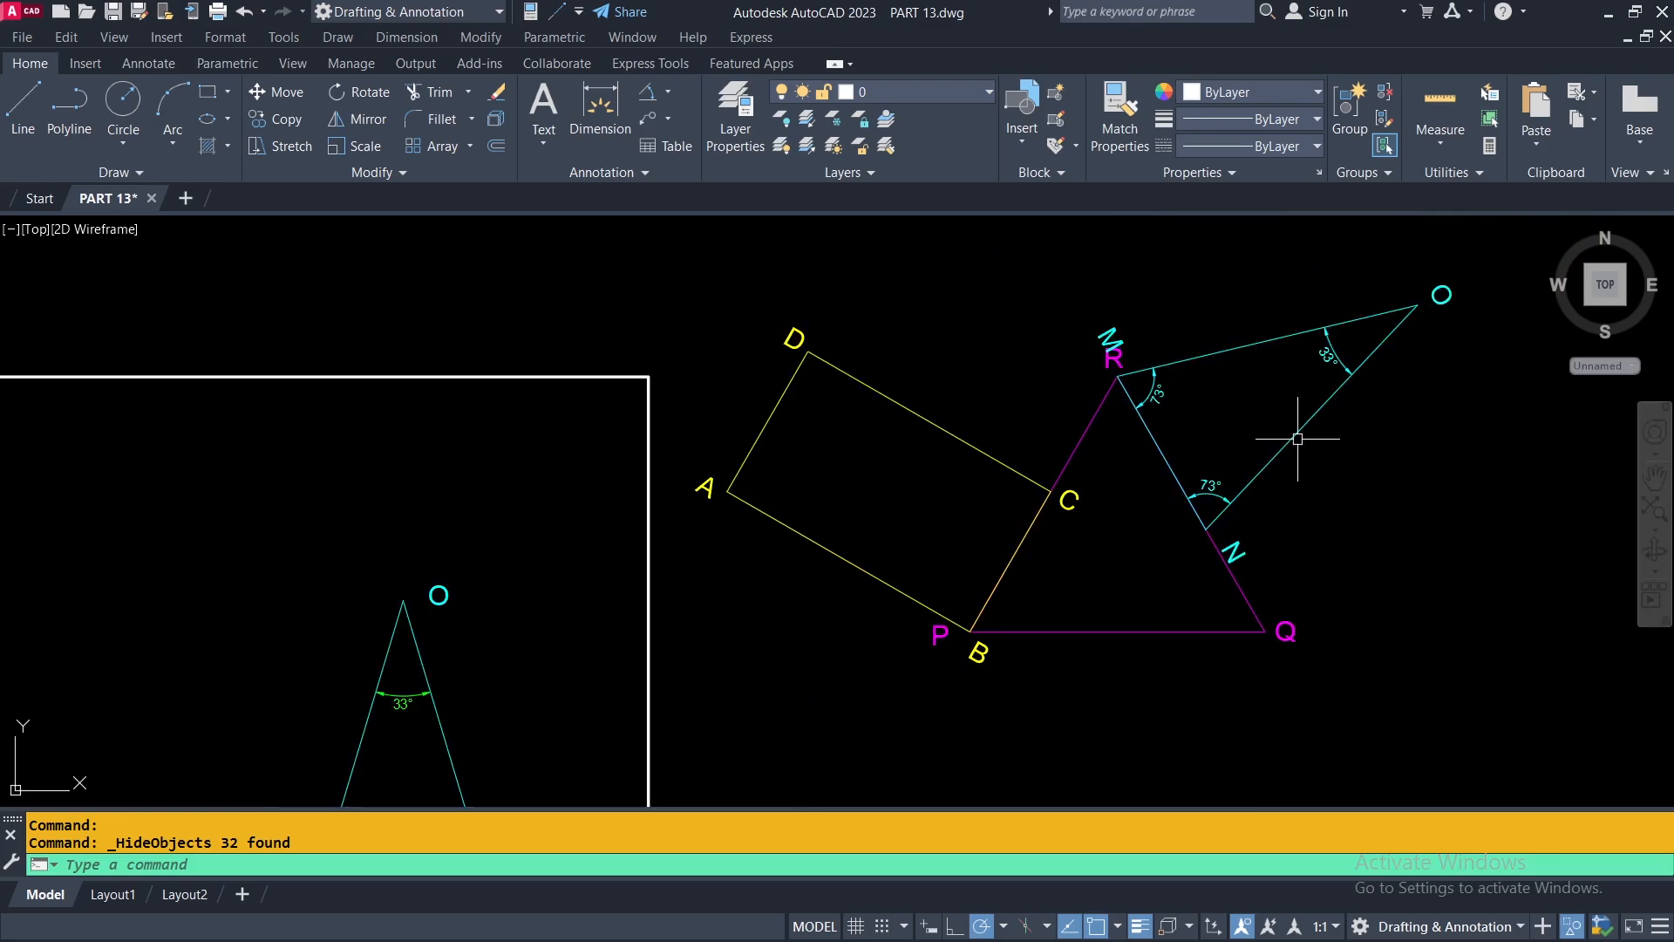
pyautogui.moveTo(677, 574)
pyautogui.mouseDown(button='middle')
pyautogui.moveTo(1208, 363)
pyautogui.moveTo(1096, 382)
pyautogui.moveTo(1289, 340)
pyautogui.mouseUp(button='middle')
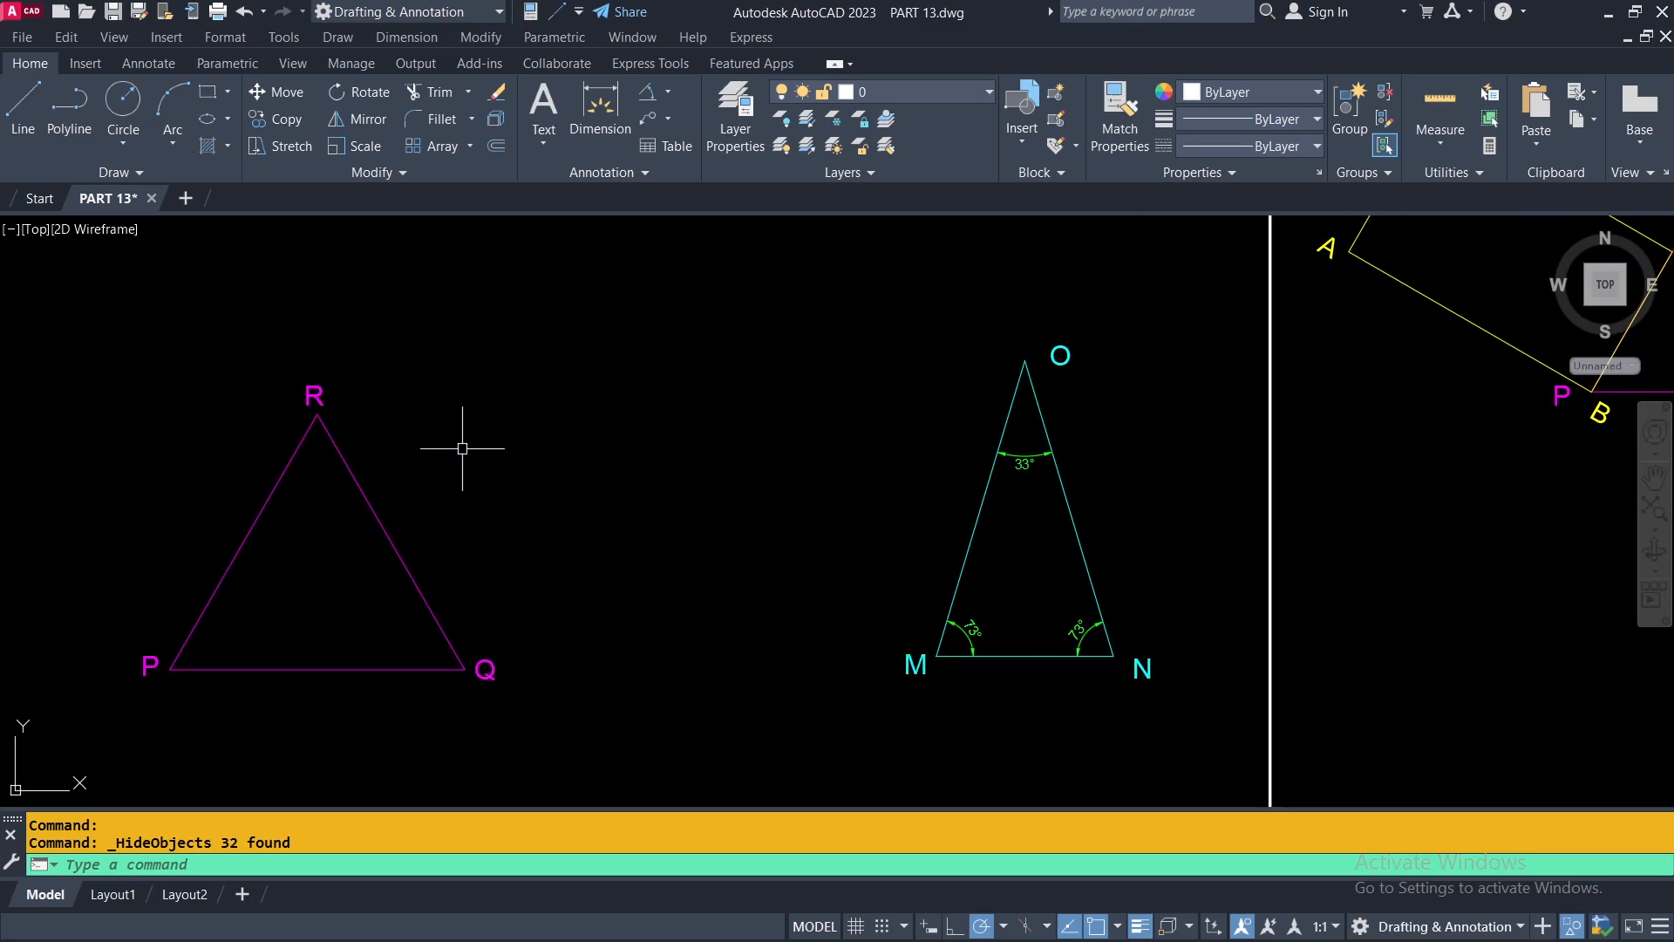
# Turn off object snap tracking and draw a line along the magenta triangle's side from corner Q to corner R.
pyautogui.click(24, 109)
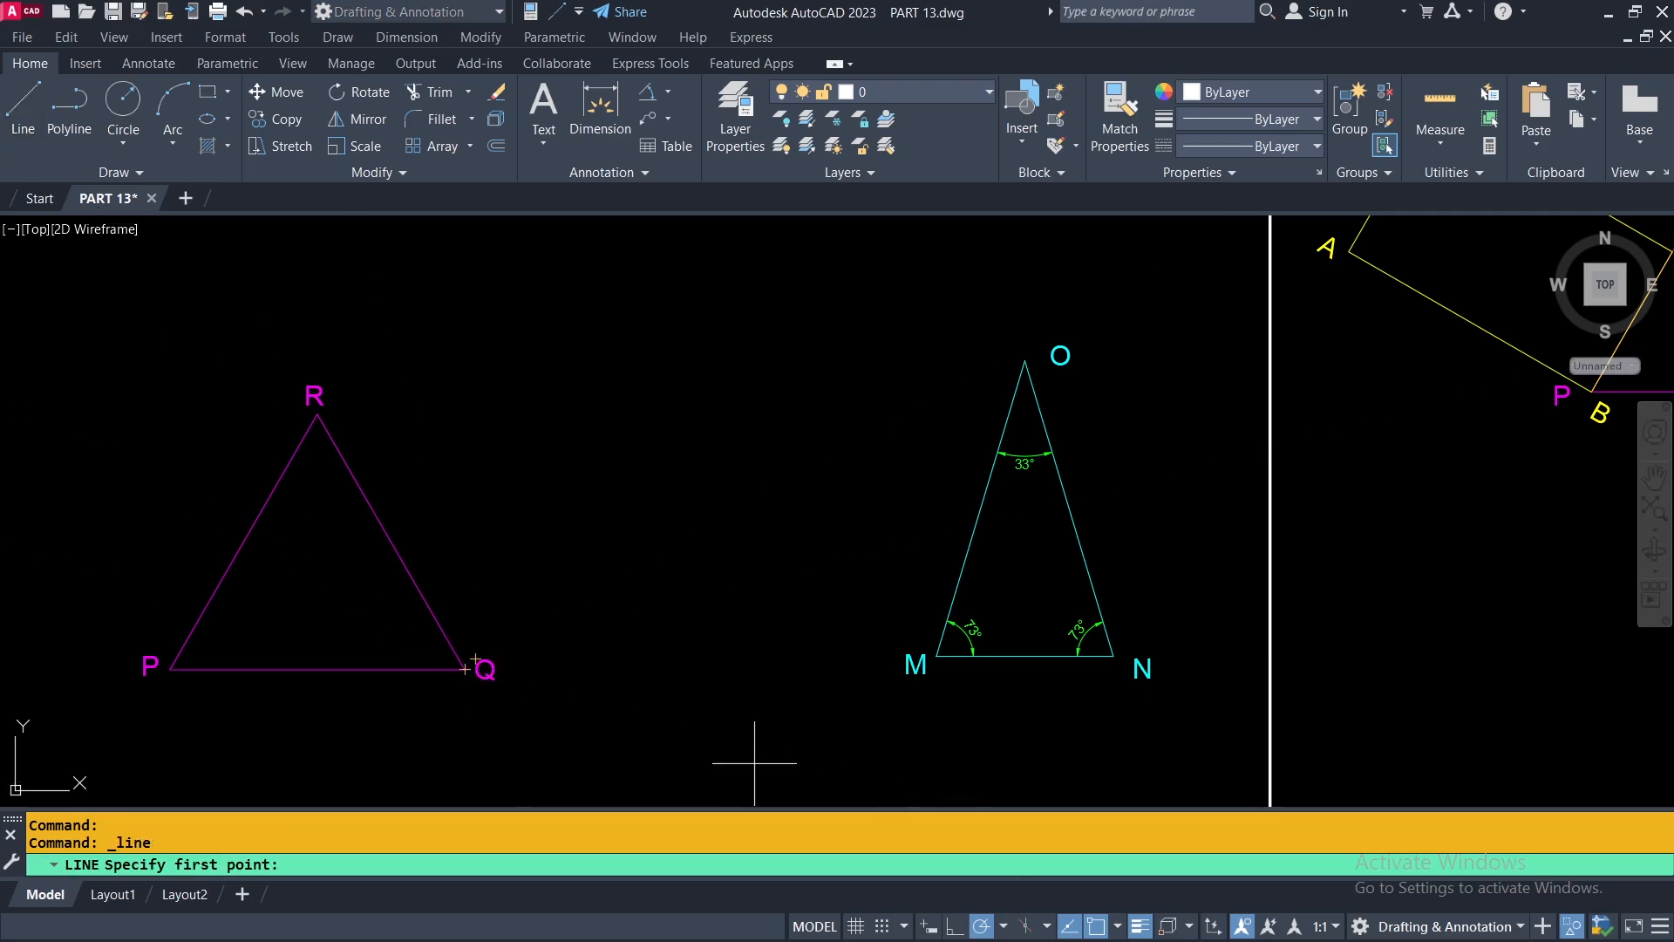
pyautogui.click(1068, 927)
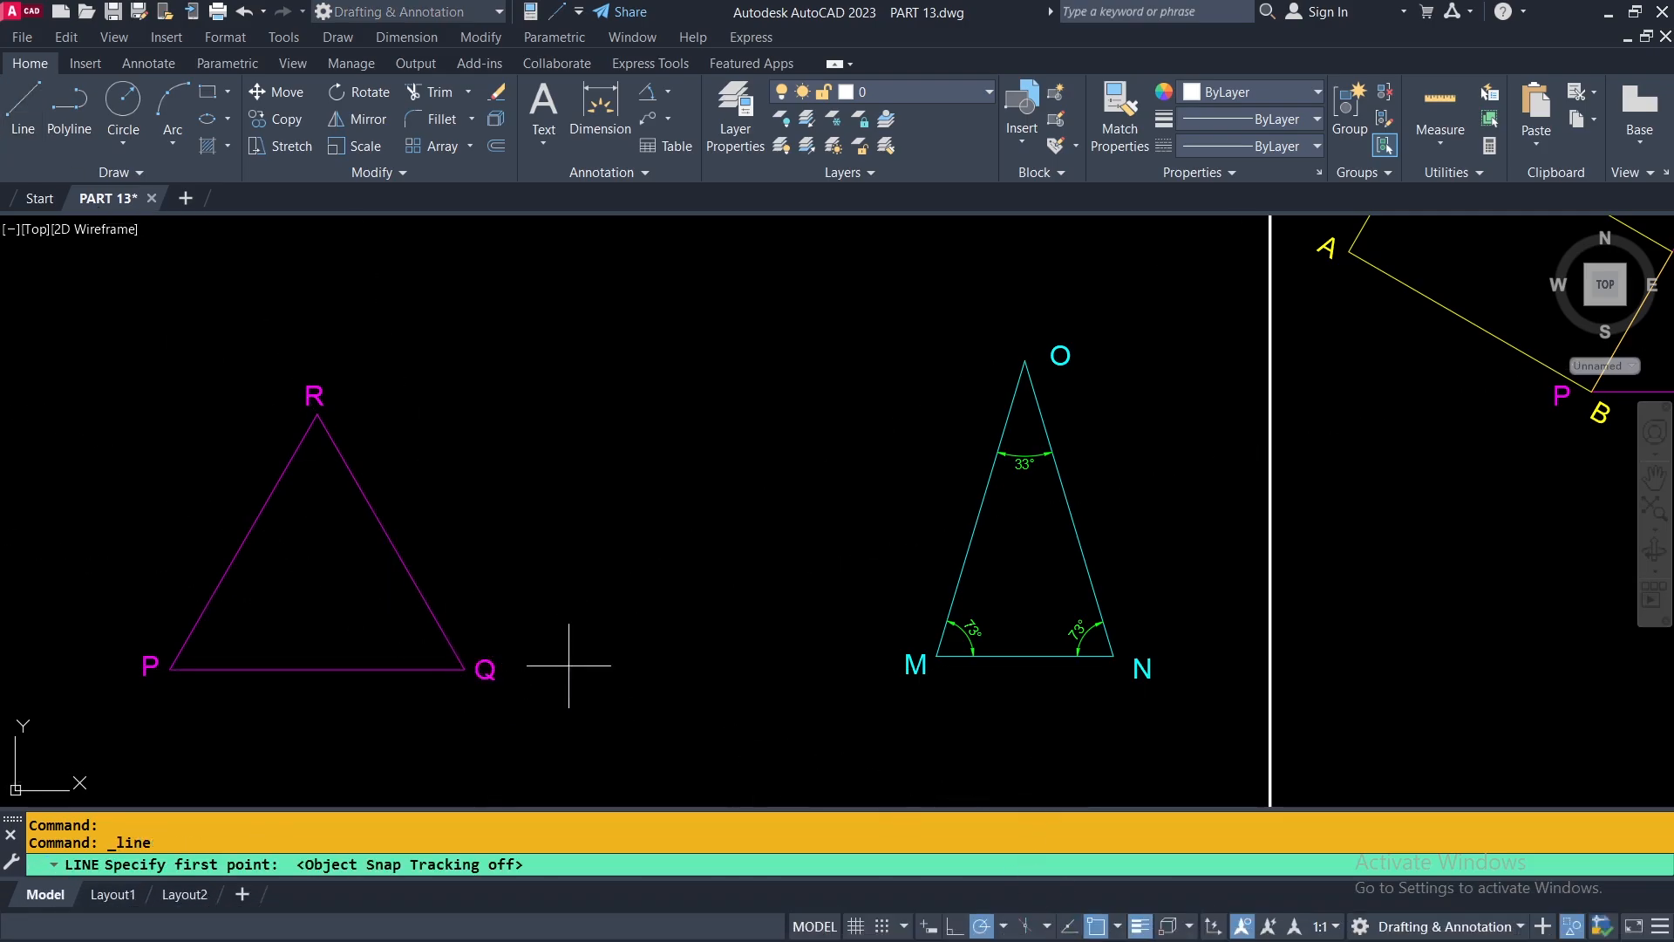
pyautogui.click(467, 668)
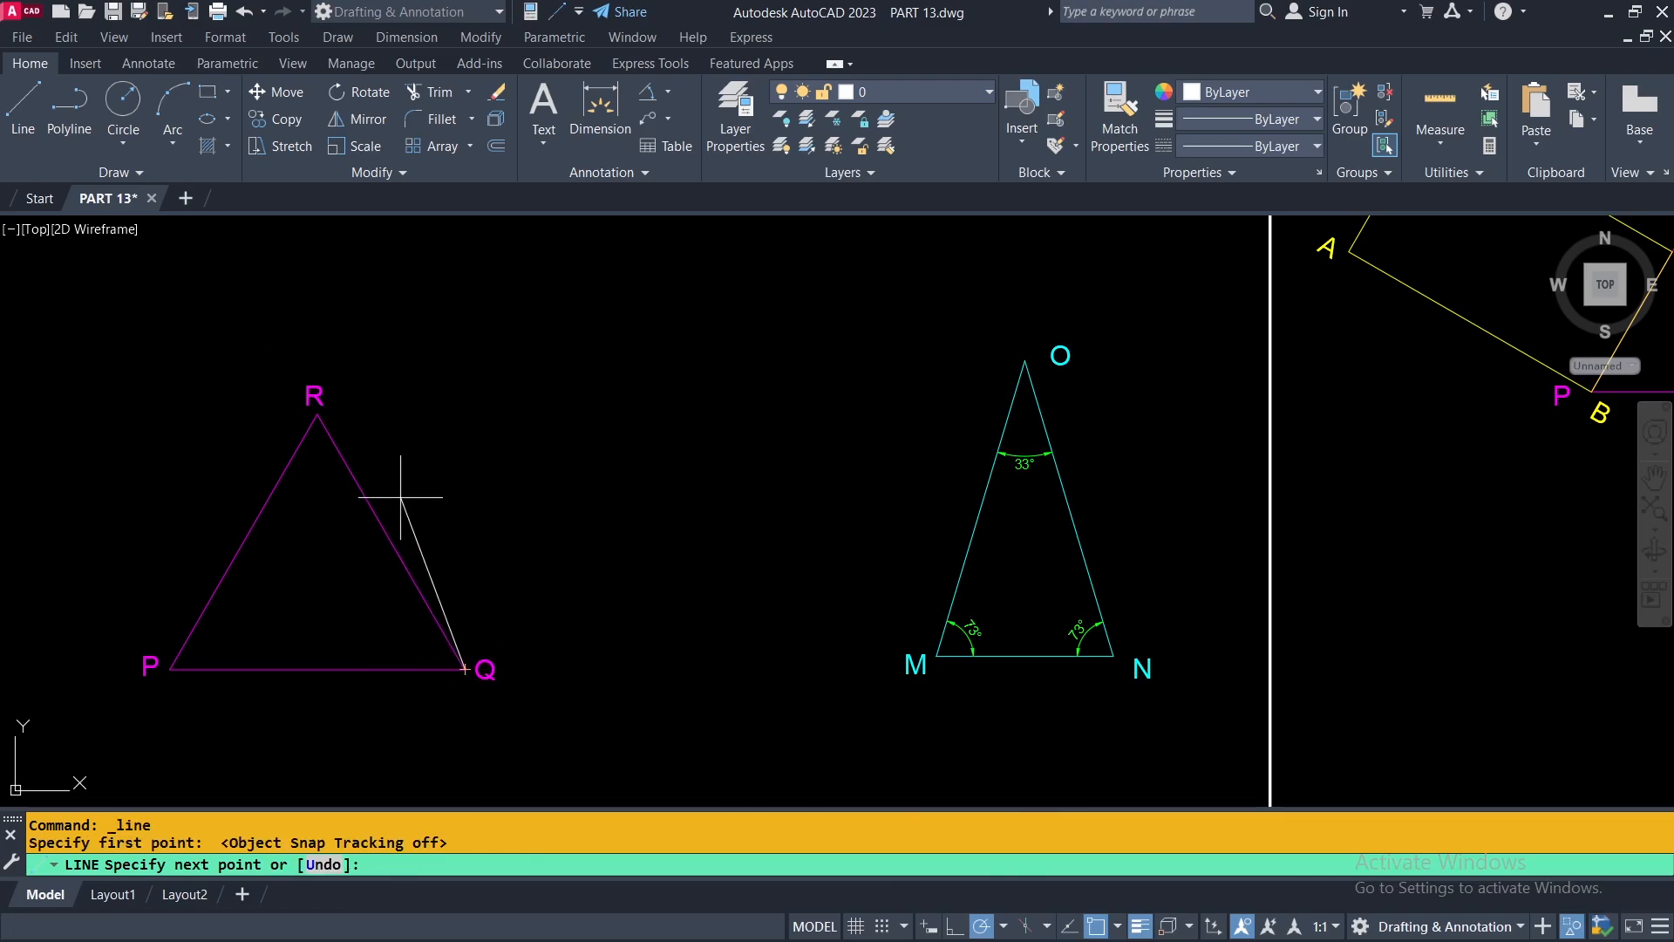
pyautogui.click(317, 413)
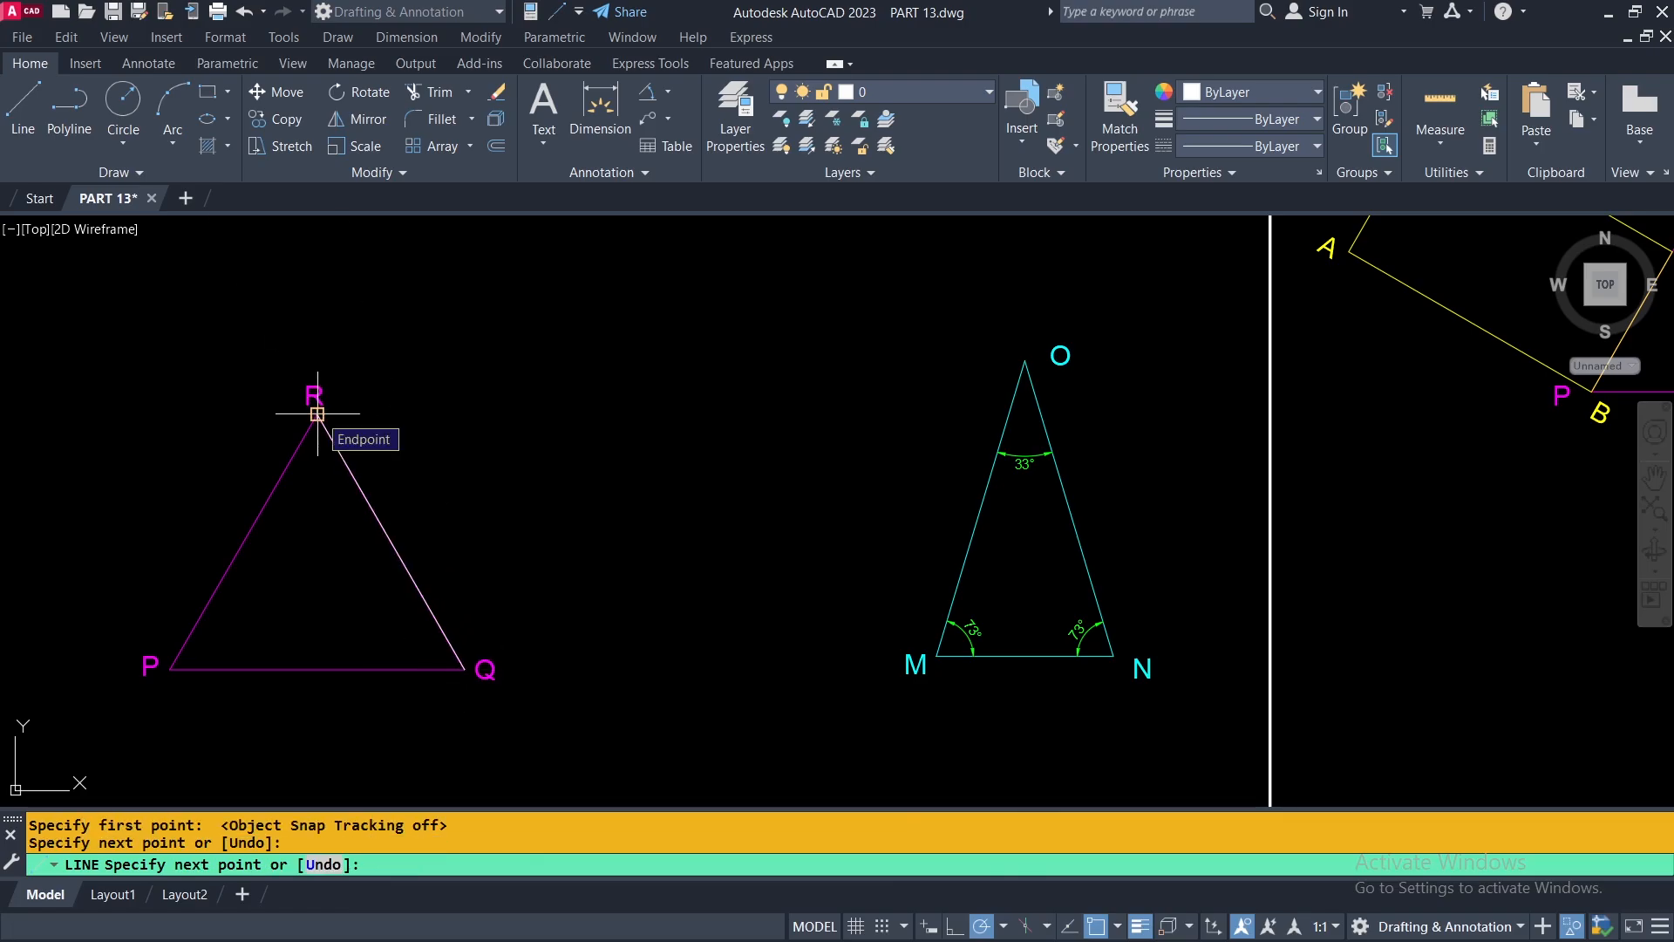
pyautogui.press('Return')
pyautogui.click(245, 12)
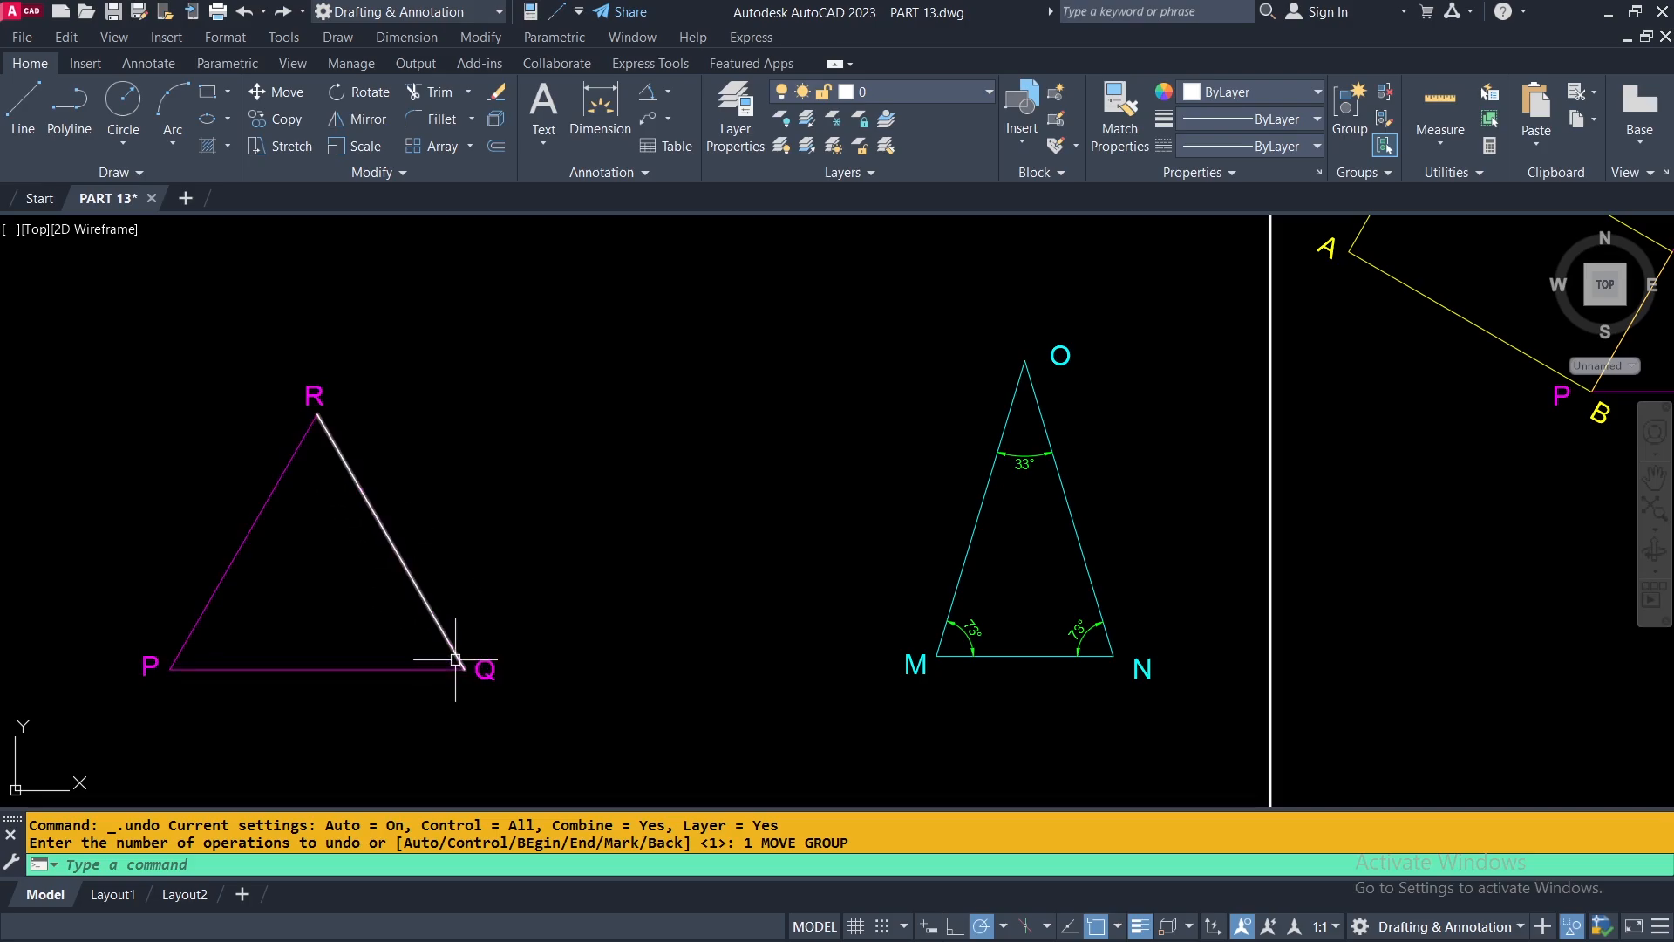
# Move the white line from corner Q of the magenta triangle to corner N of the cyan triangle, using its lower endpoint as base point.
pyautogui.click(278, 91)
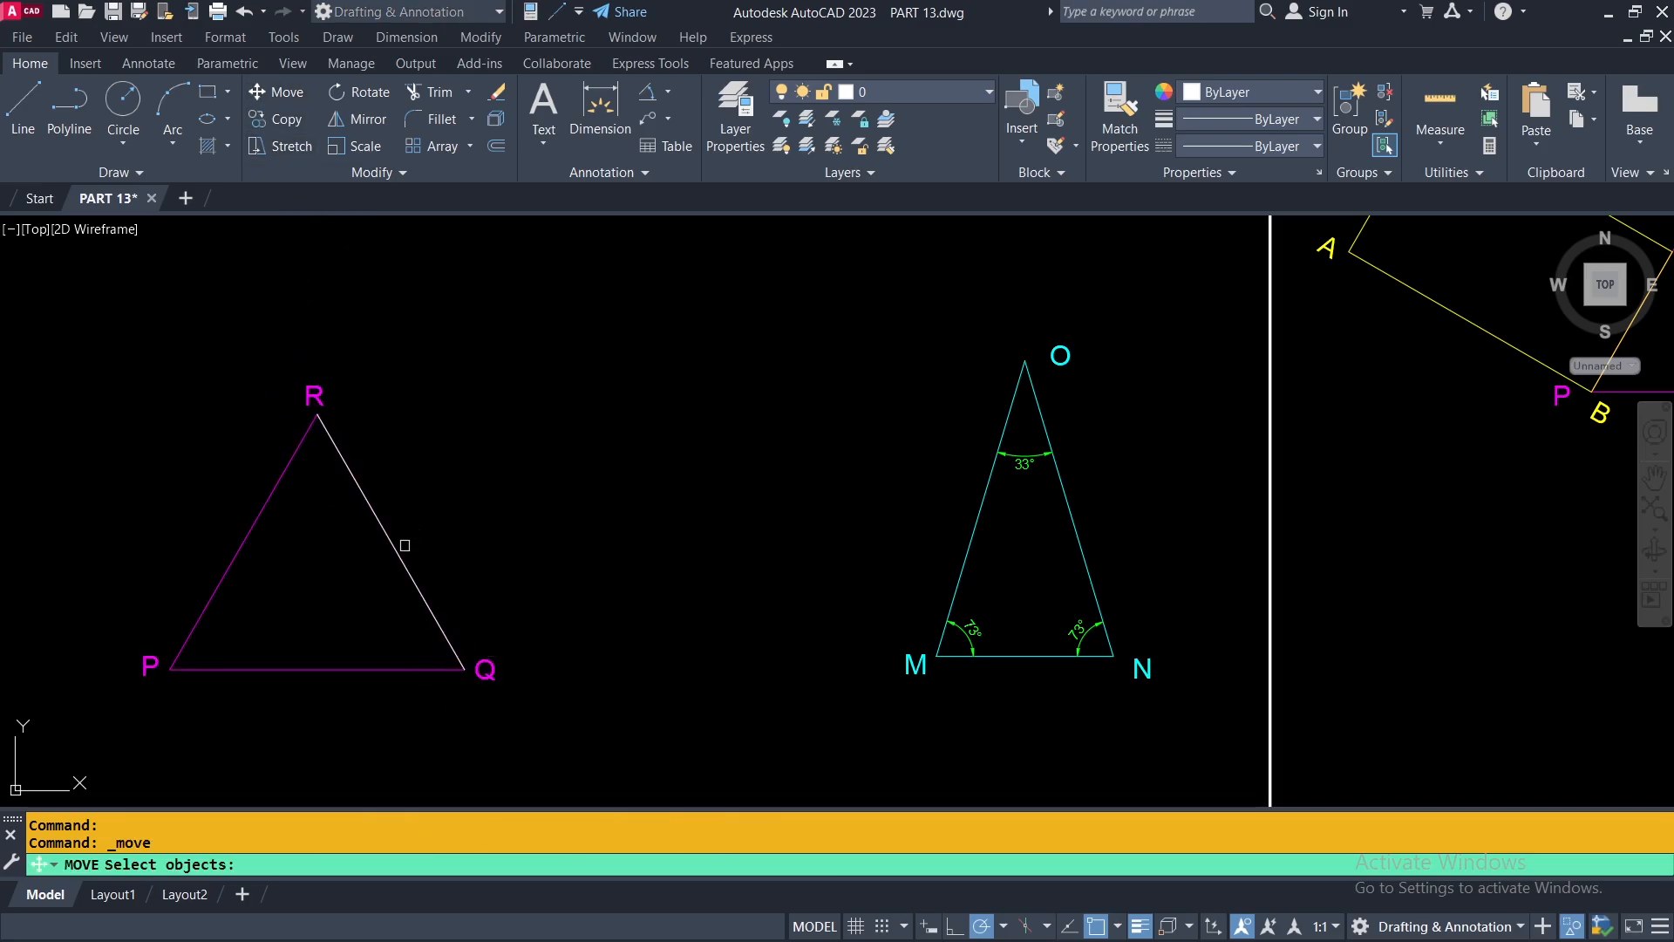
pyautogui.click(405, 545)
pyautogui.press('Return')
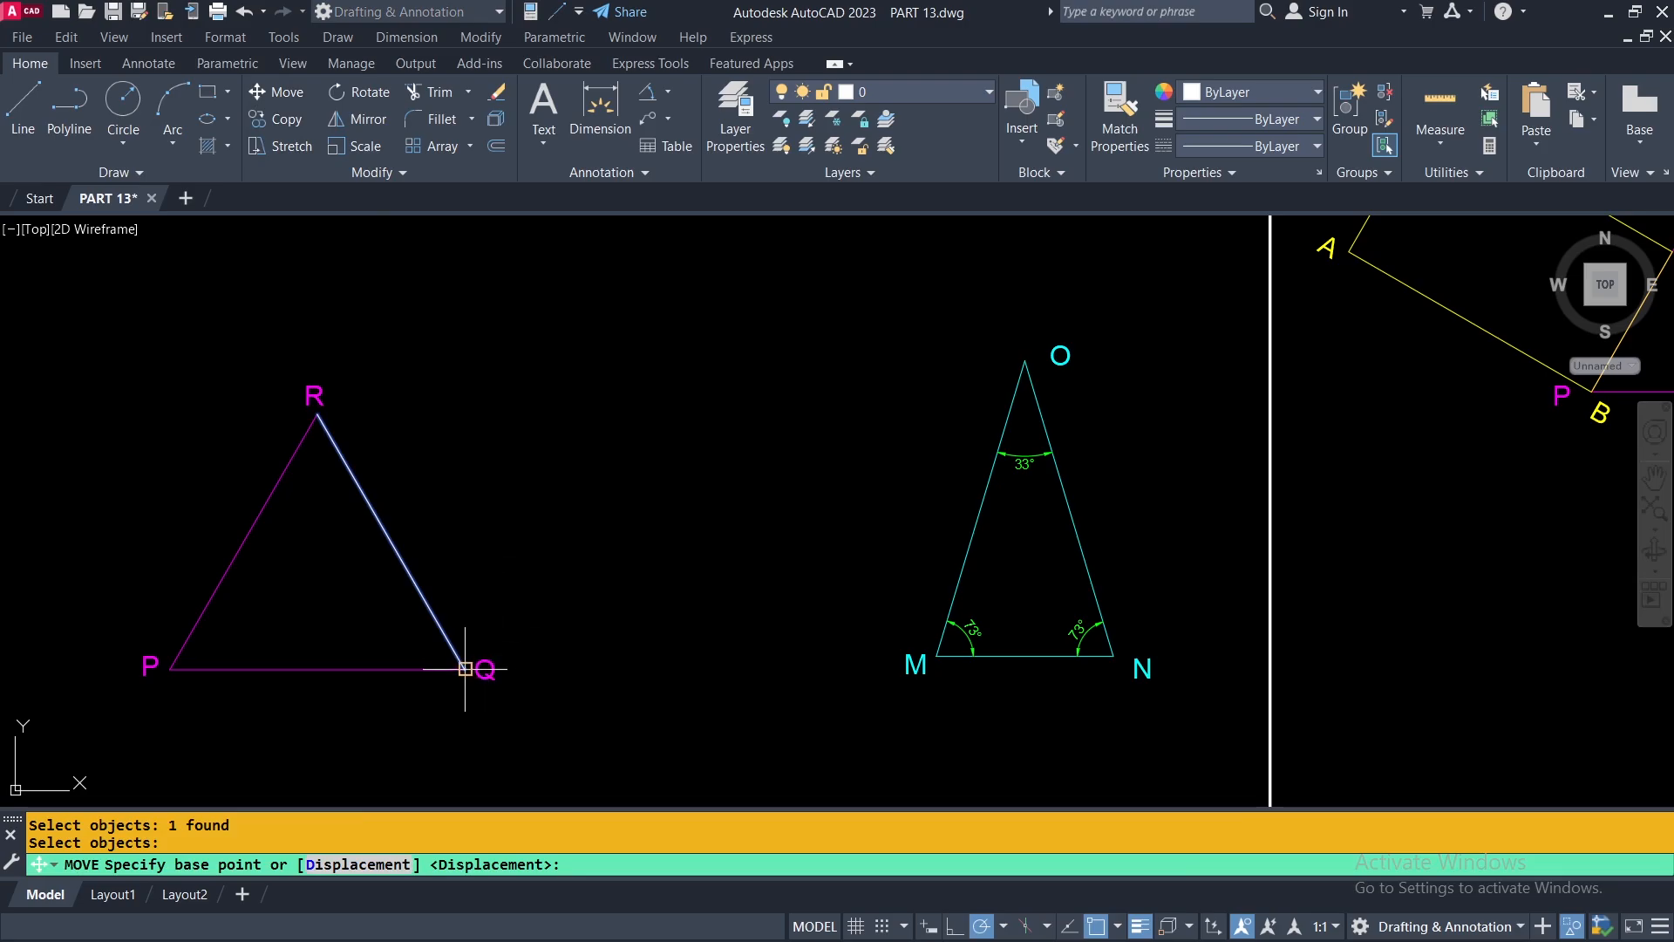
pyautogui.scroll(2, 465, 669)
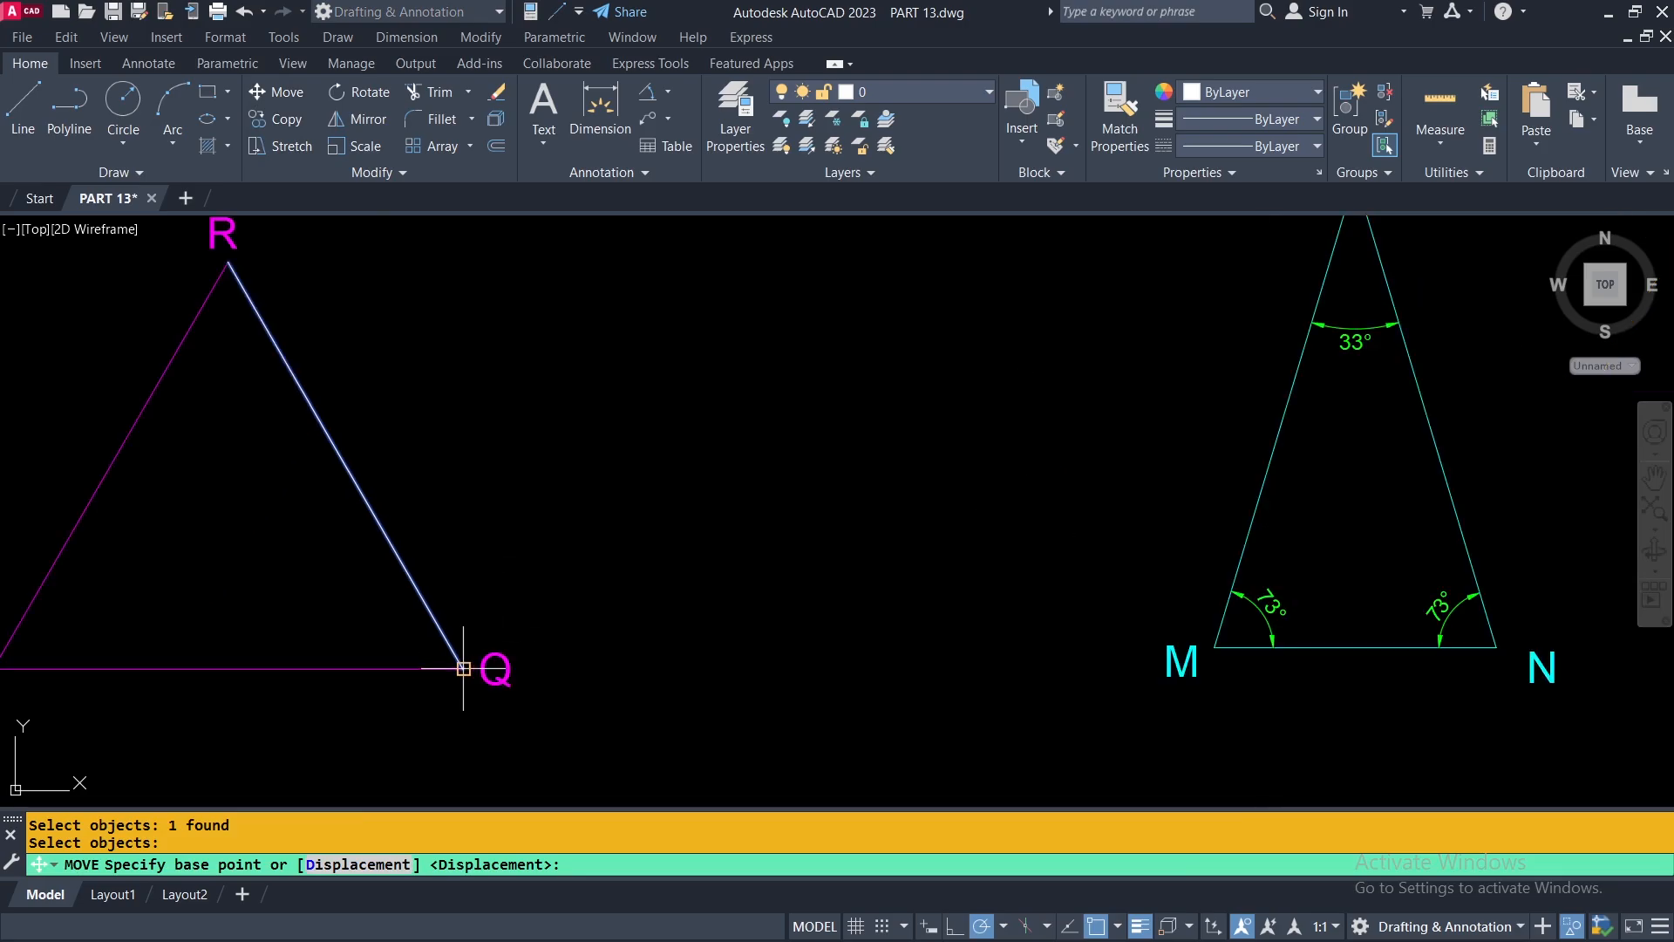
pyautogui.click(463, 669)
pyautogui.scroll(-3, 475, 654)
pyautogui.scroll(3, 840, 639)
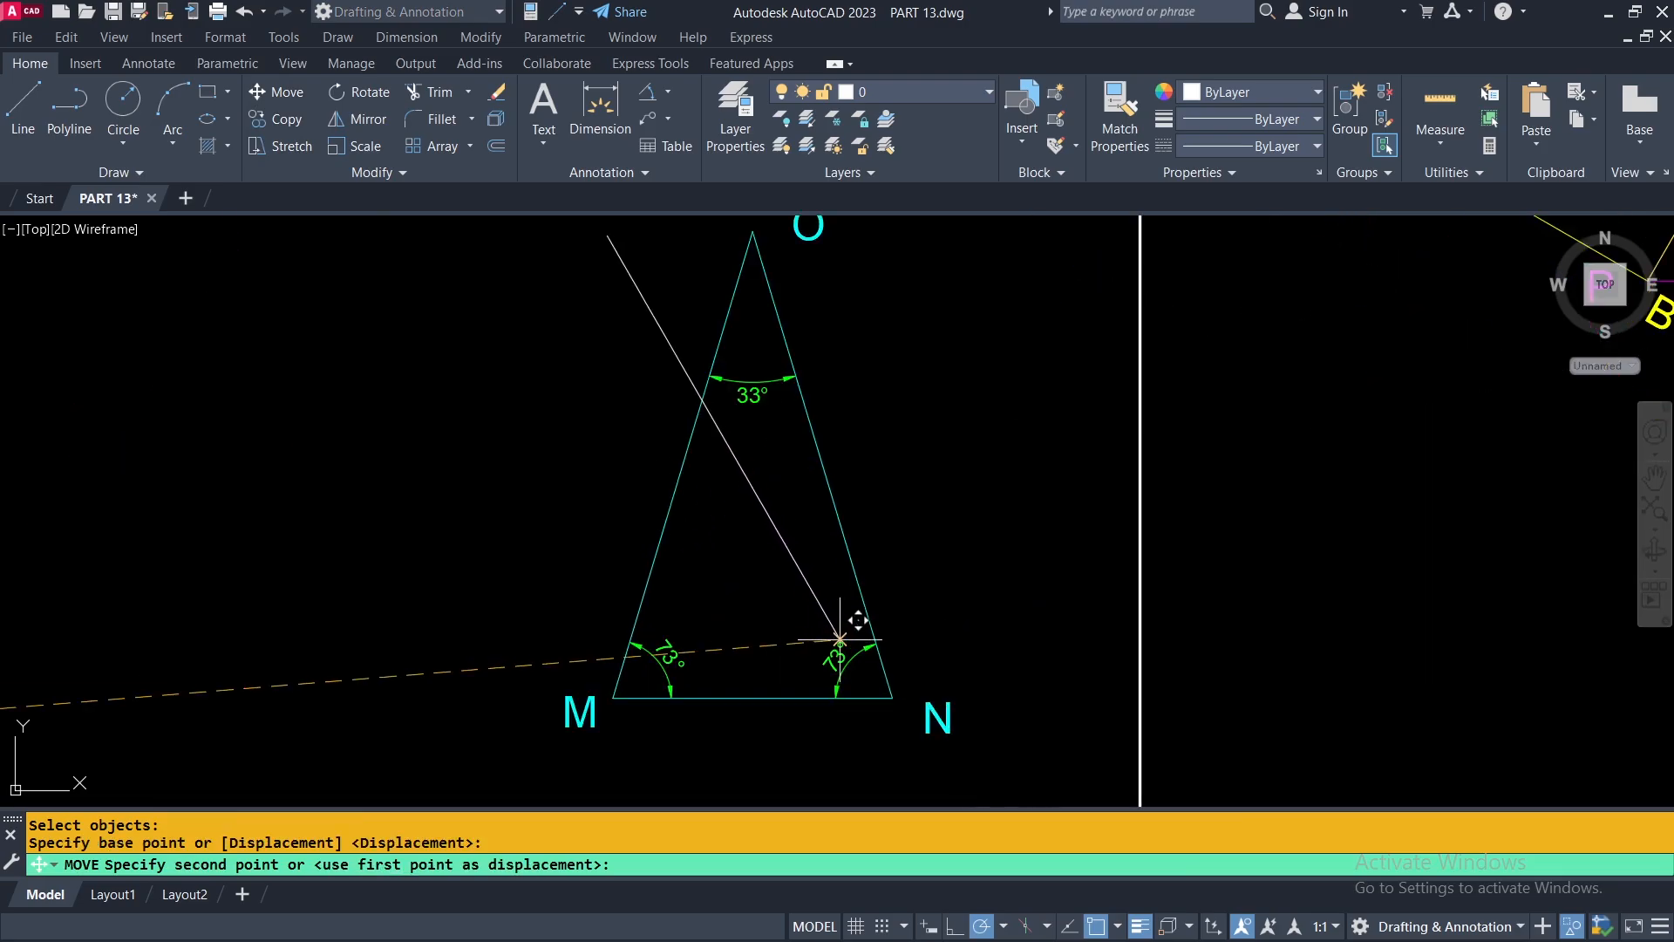
pyautogui.scroll(4, 898, 689)
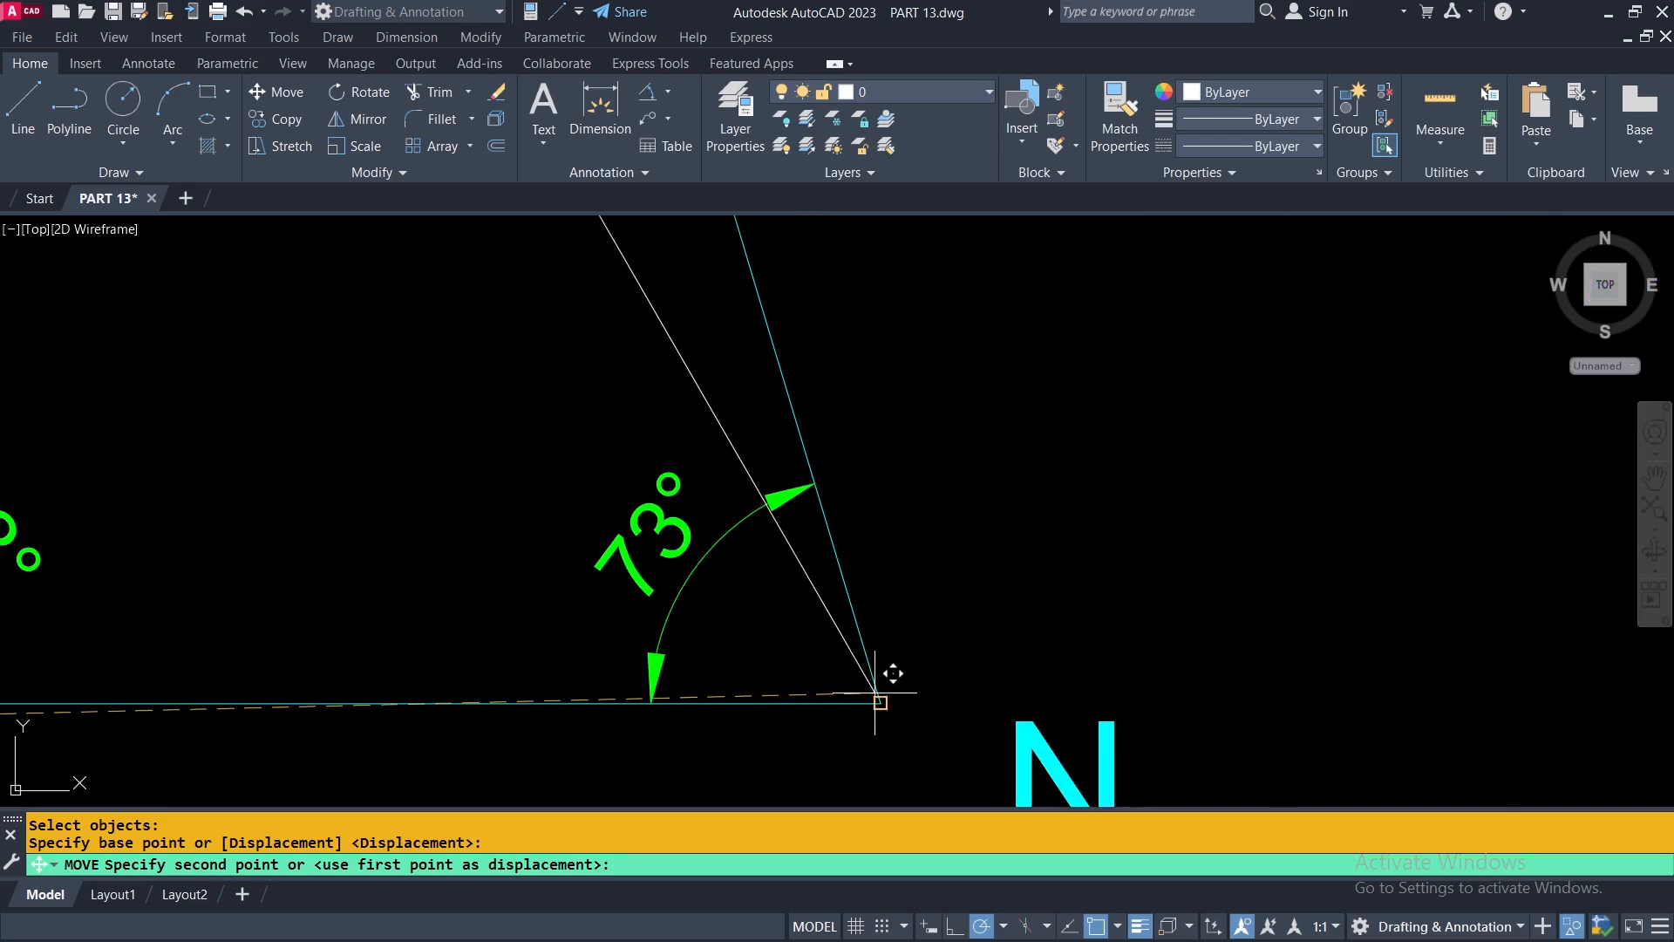
pyautogui.click(883, 707)
pyautogui.scroll(-4, 883, 707)
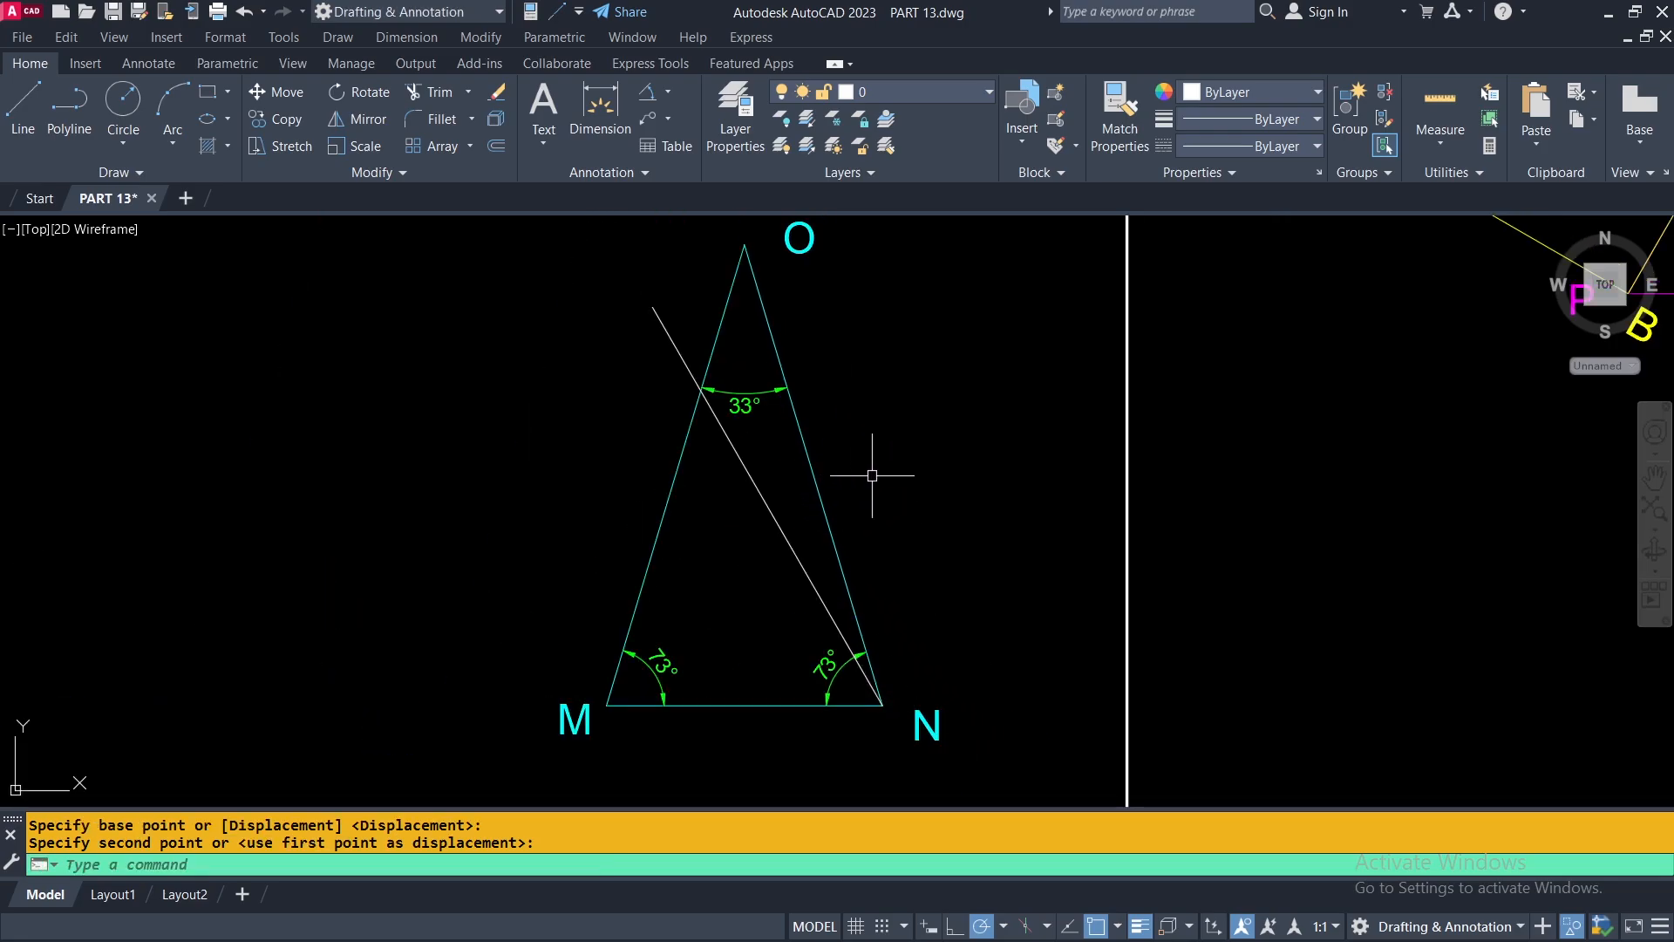
# Rotate triangle MNO about corner N using Reference, aligning side NM with the white sloped line.
pyautogui.click(343, 91)
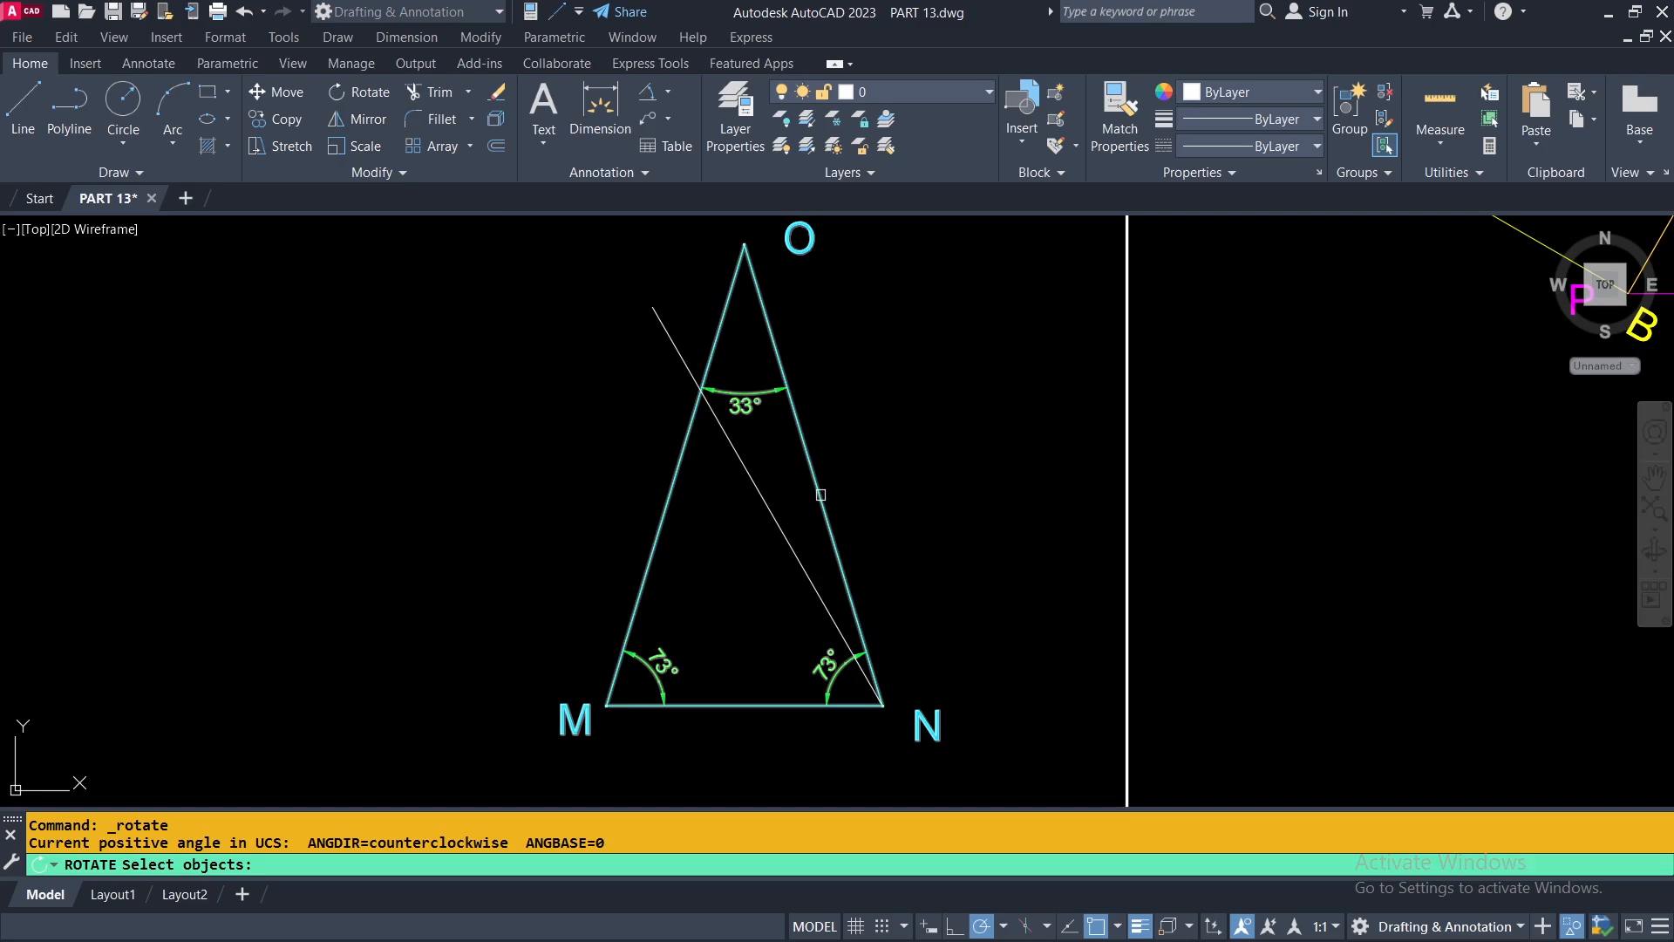
pyautogui.click(821, 495)
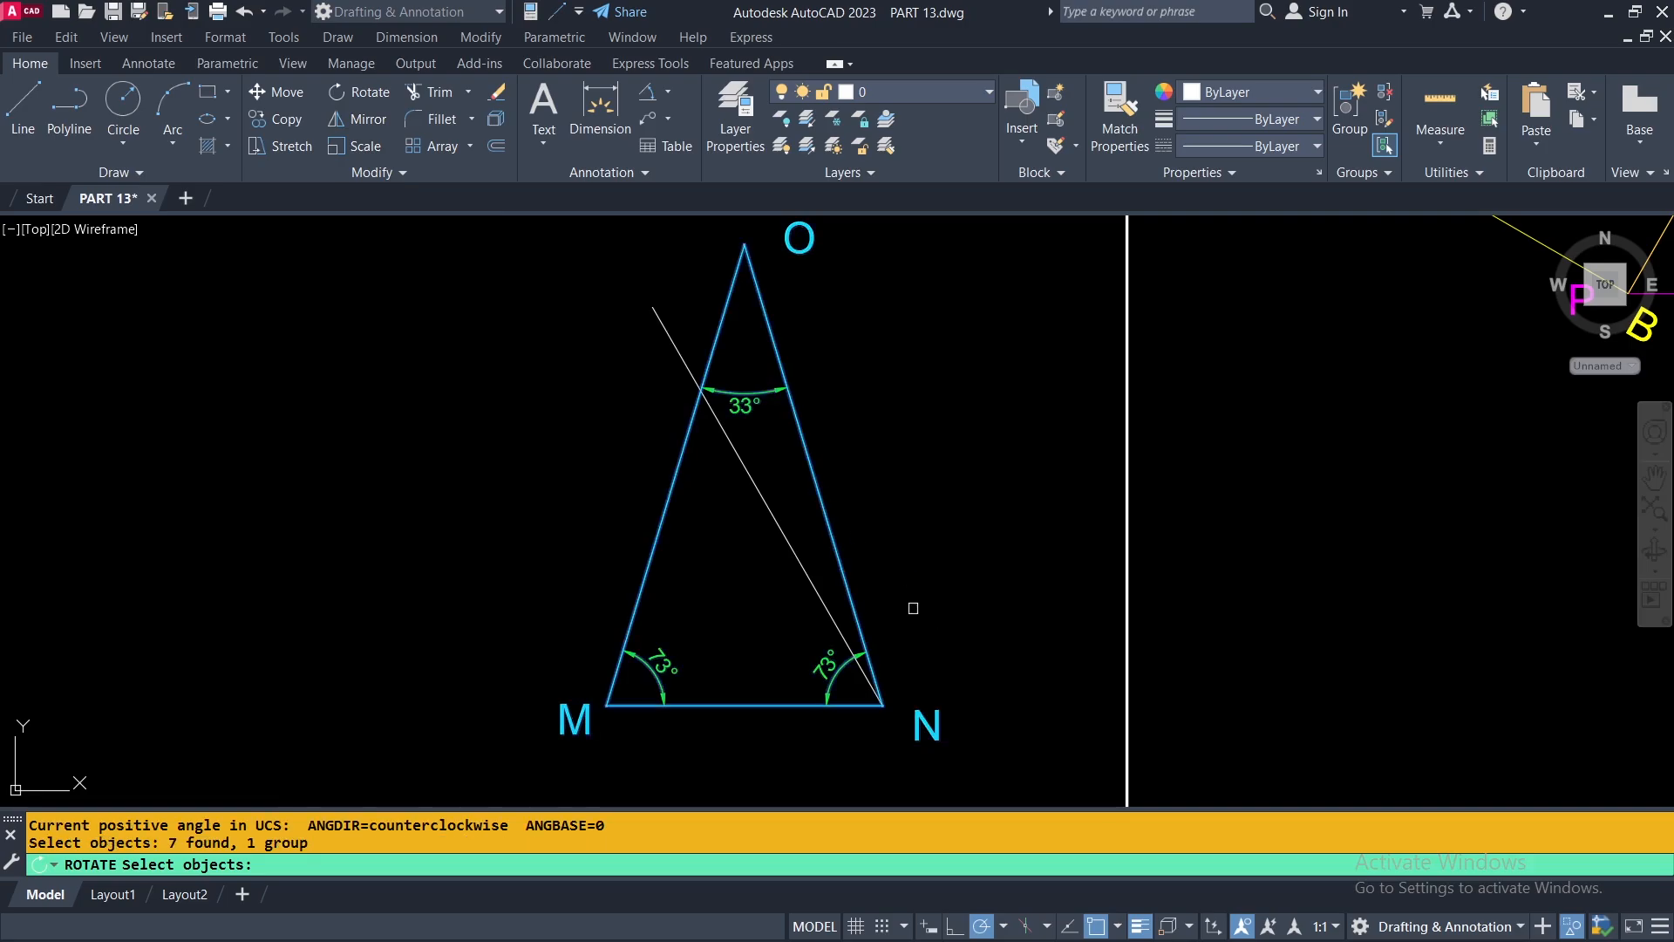
pyautogui.press('Return')
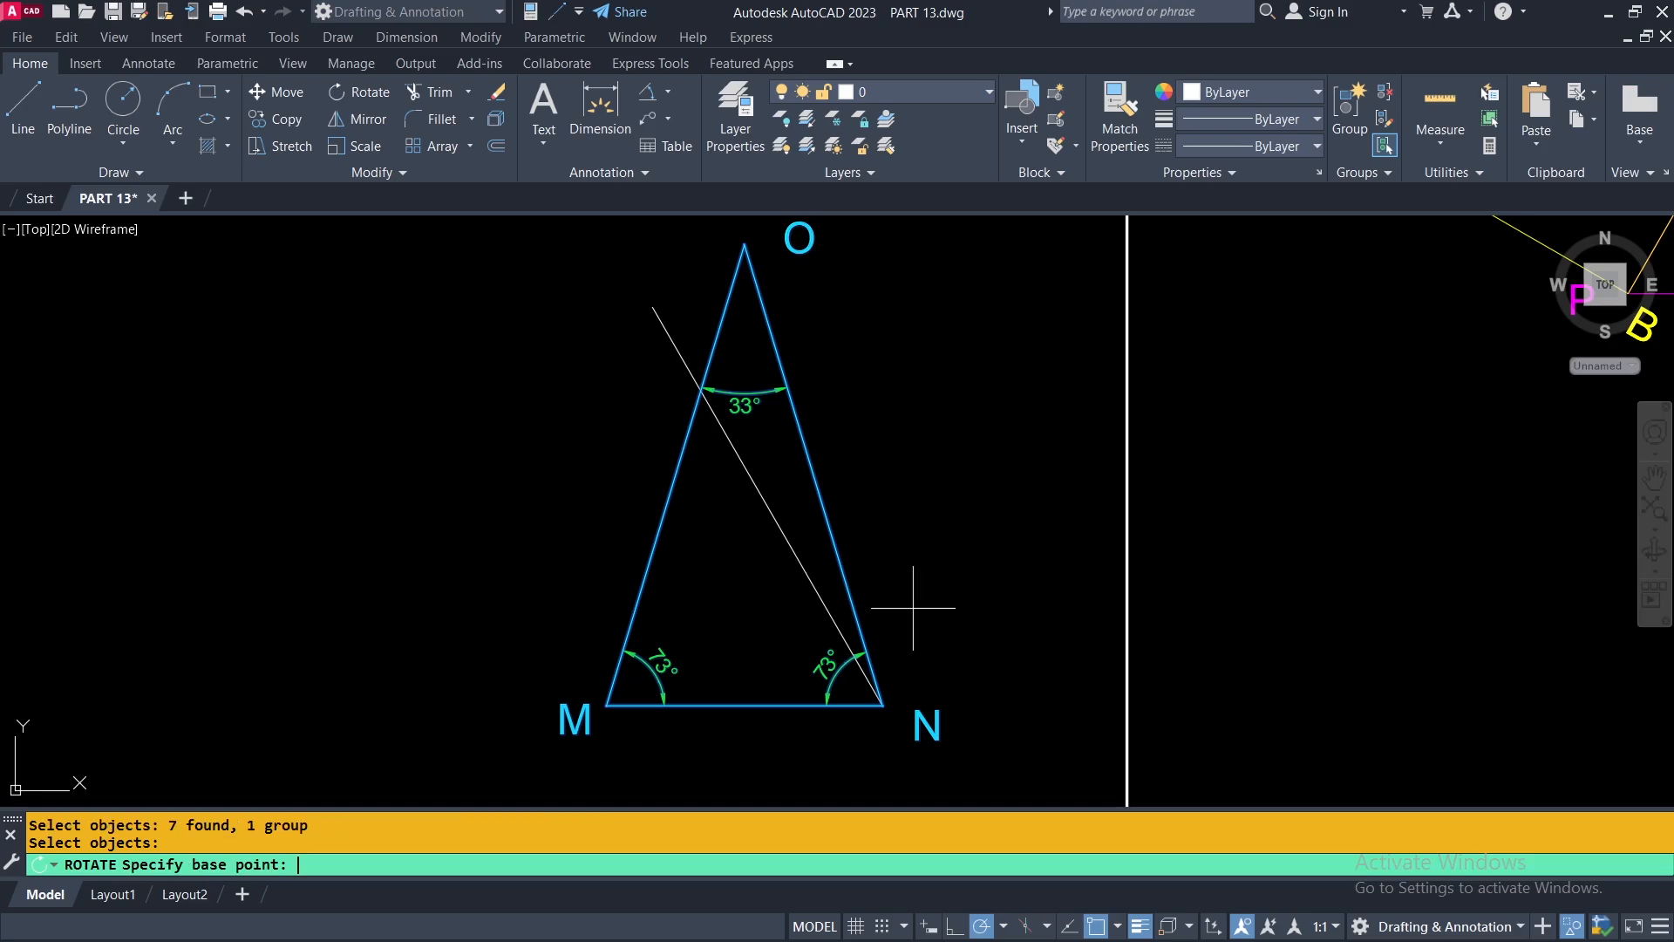
pyautogui.scroll(5, 882, 705)
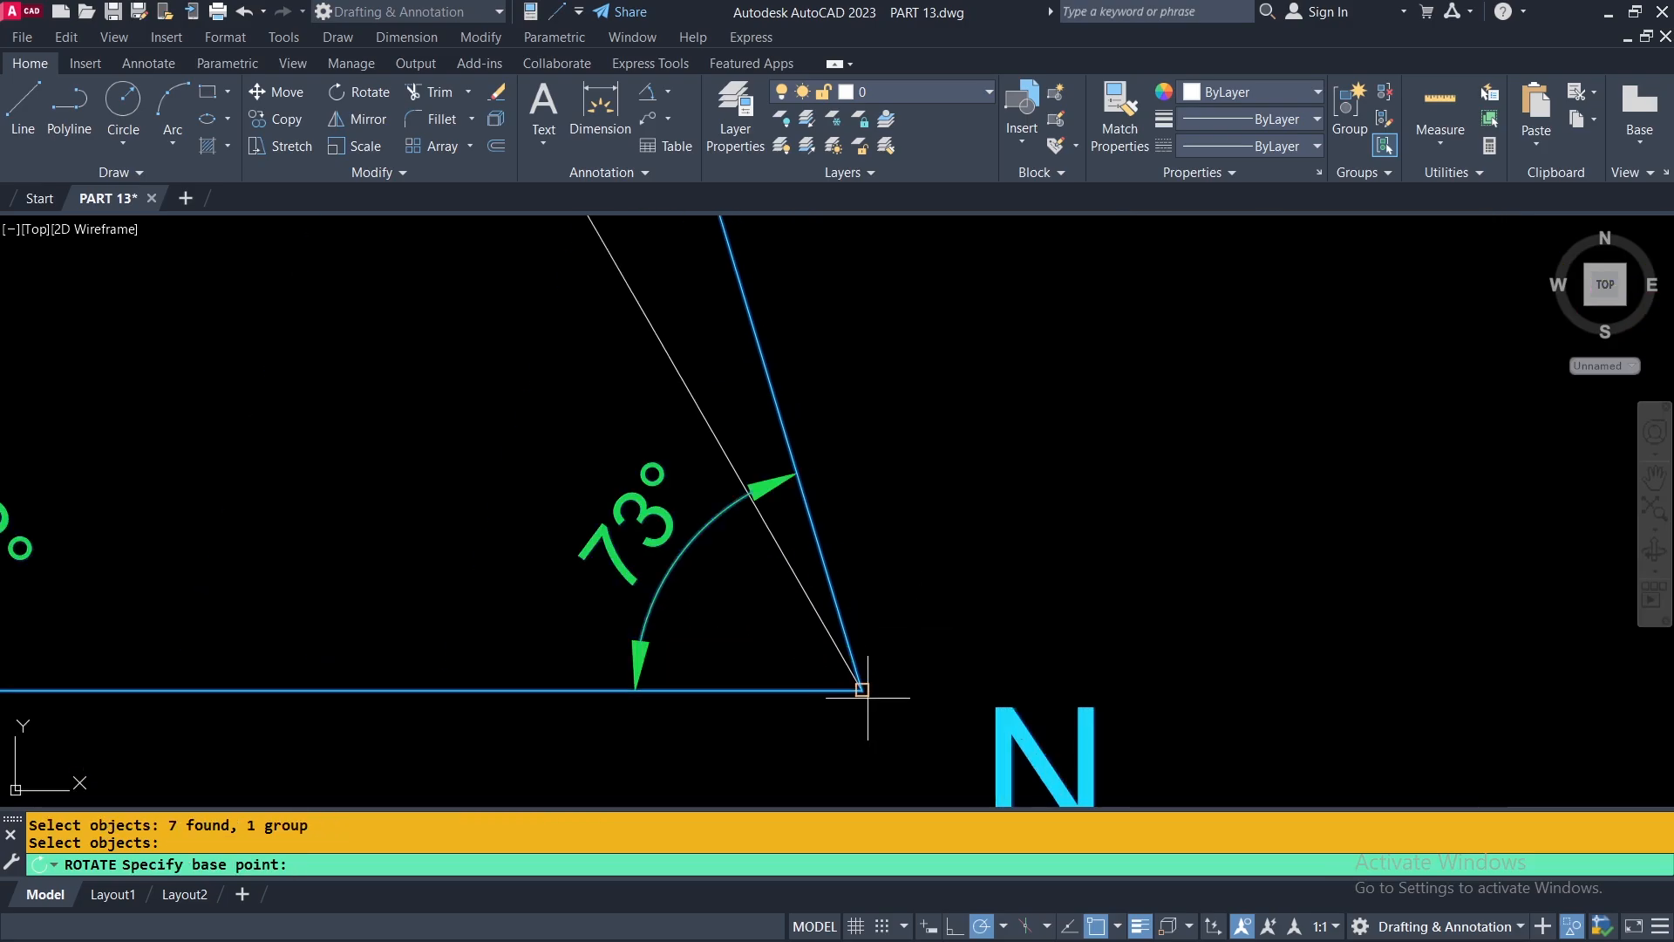
pyautogui.click(862, 689)
pyautogui.scroll(-4, 862, 689)
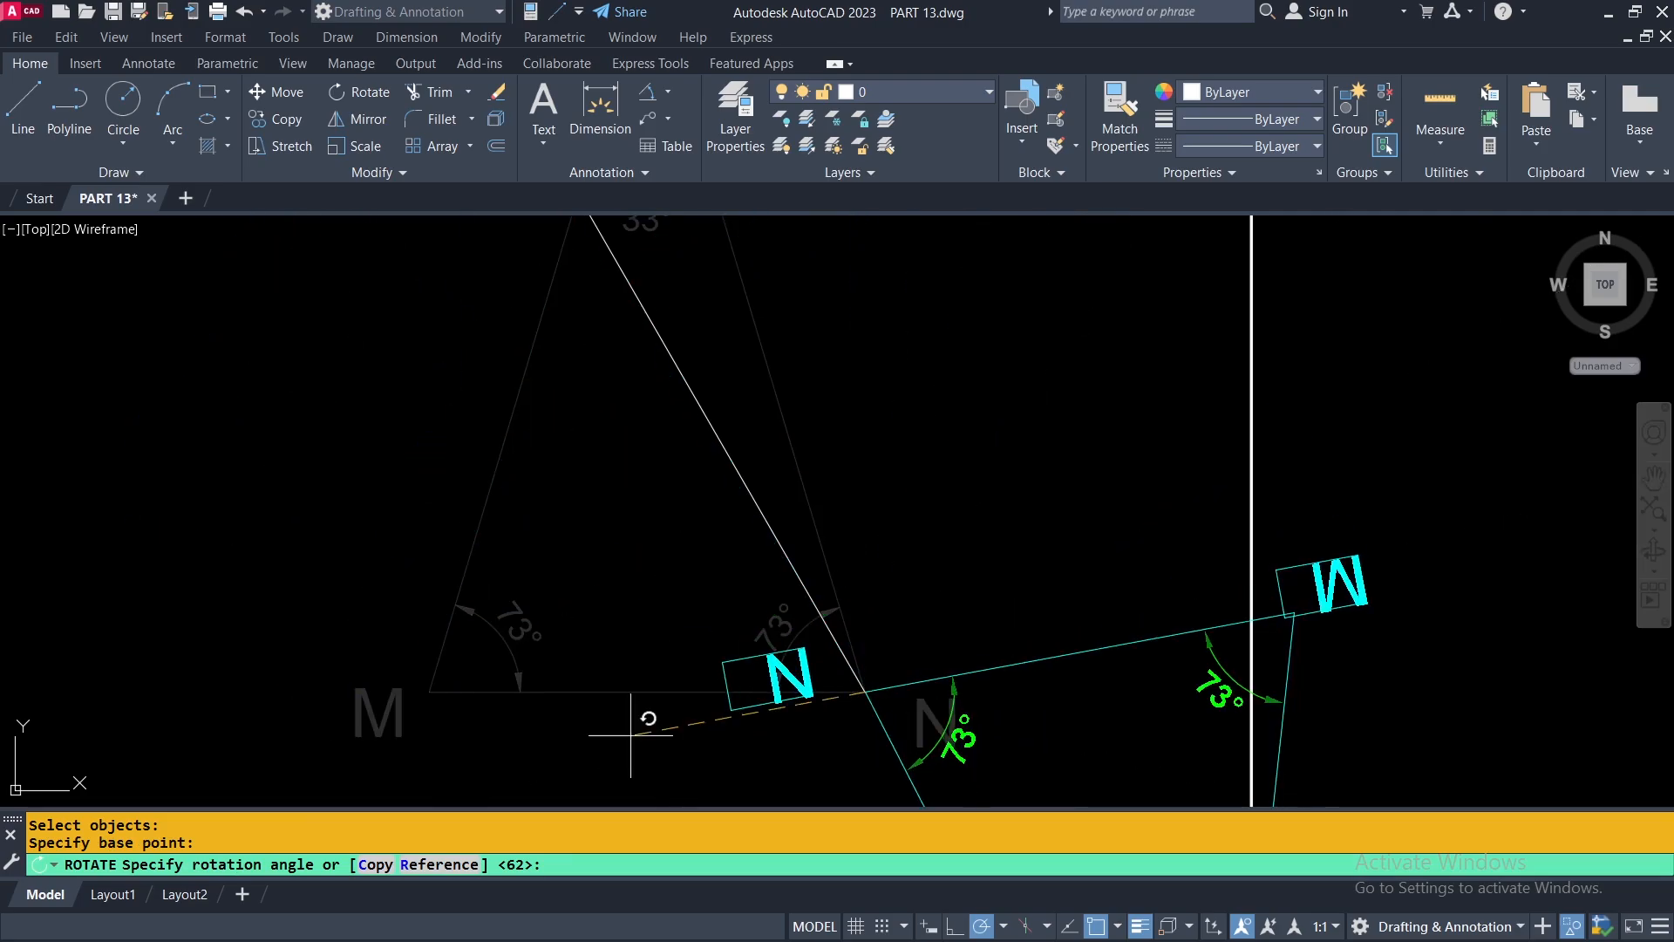
pyautogui.click(440, 864)
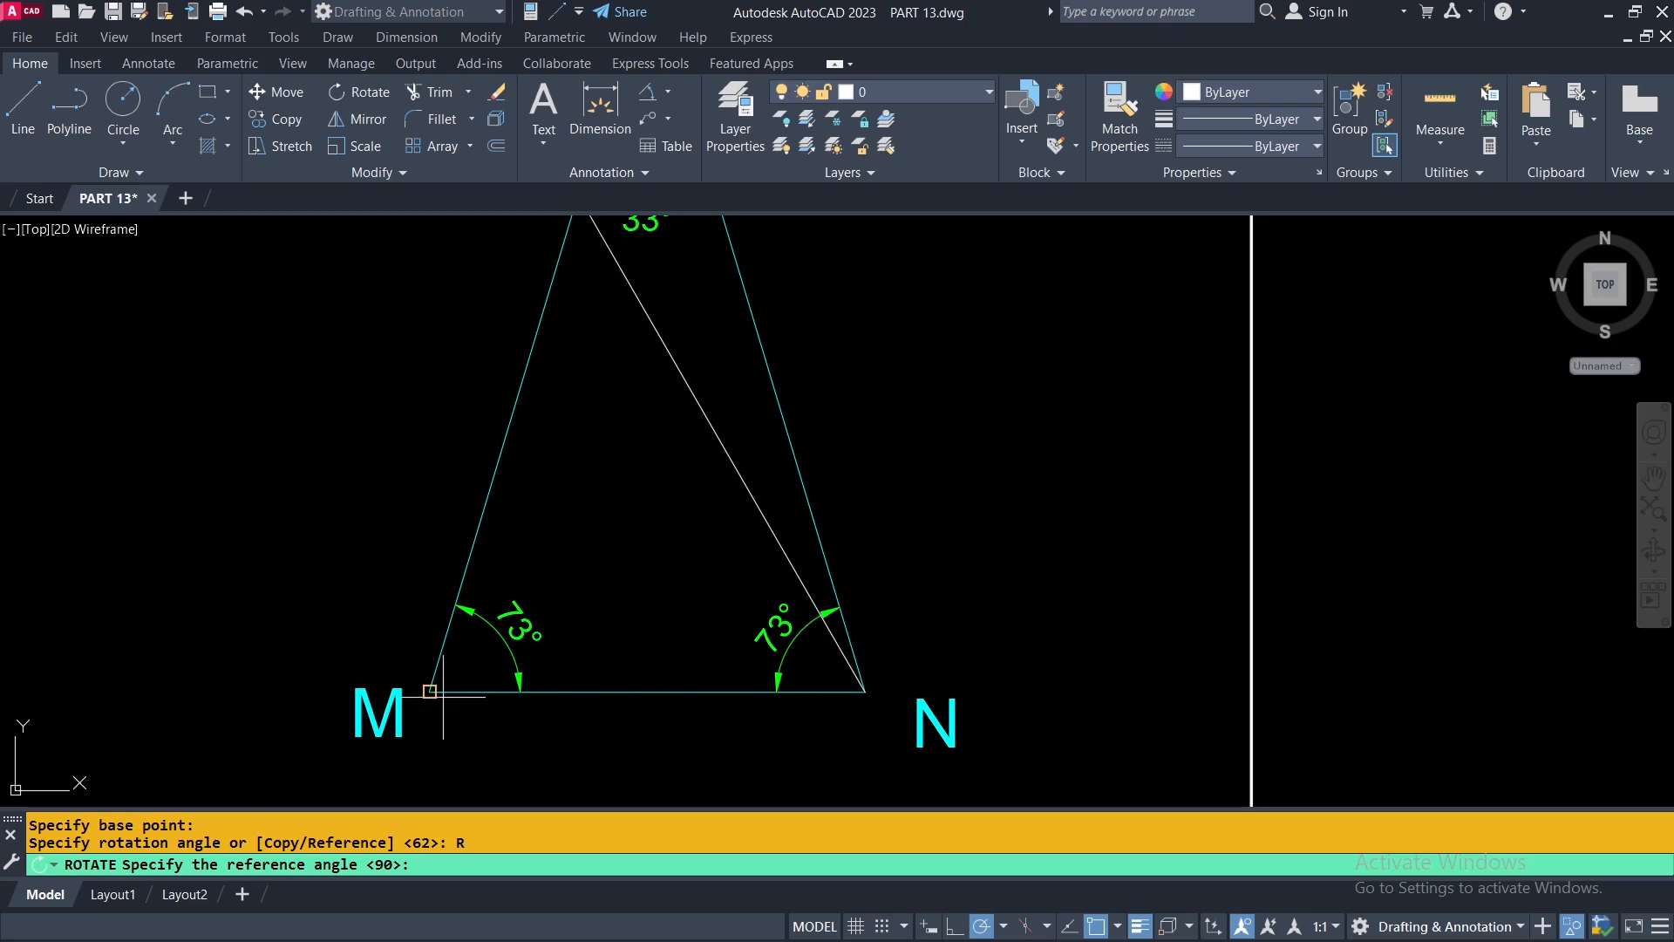
pyautogui.scroll(-2, 842, 757)
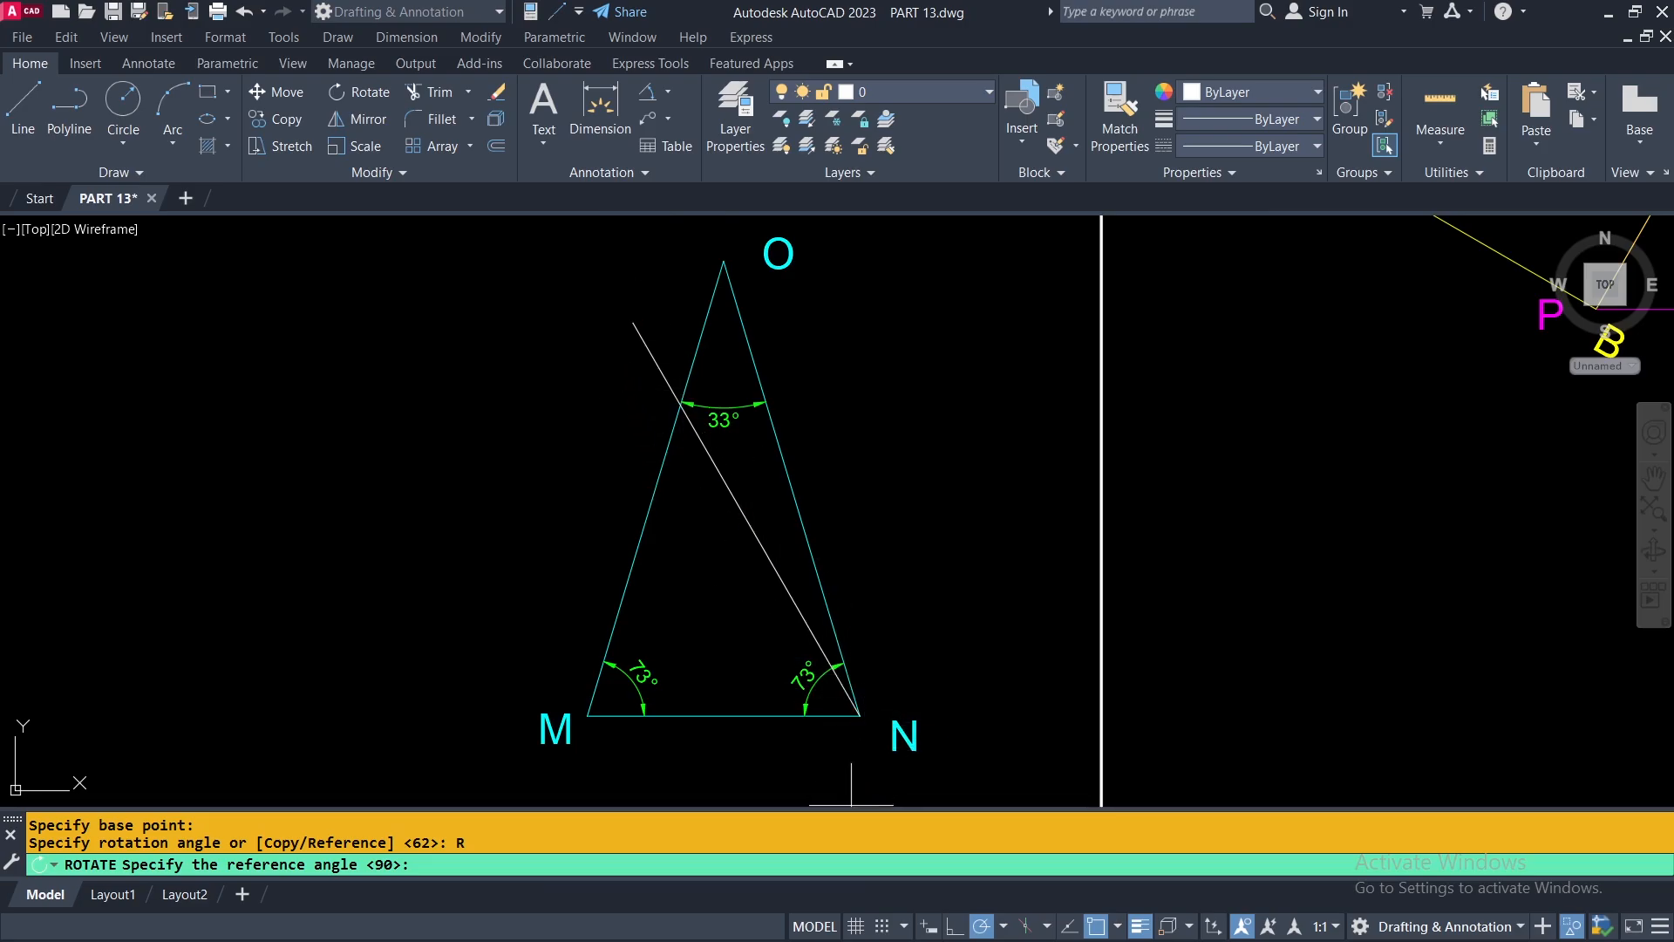
pyautogui.click(859, 715)
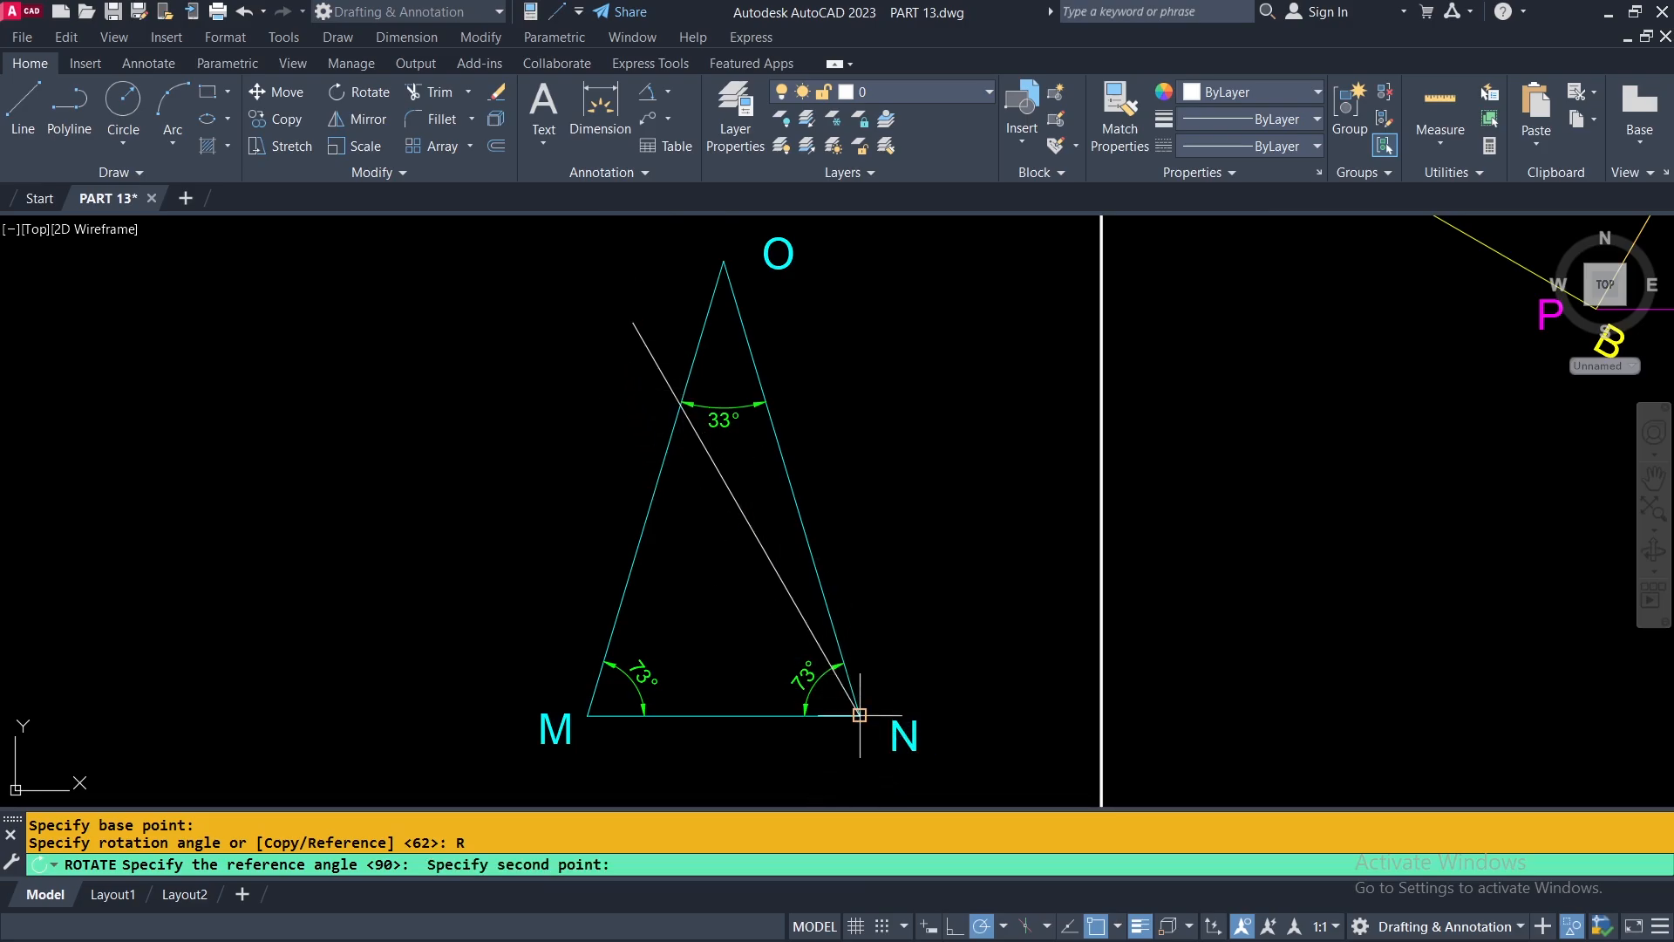
pyautogui.click(588, 715)
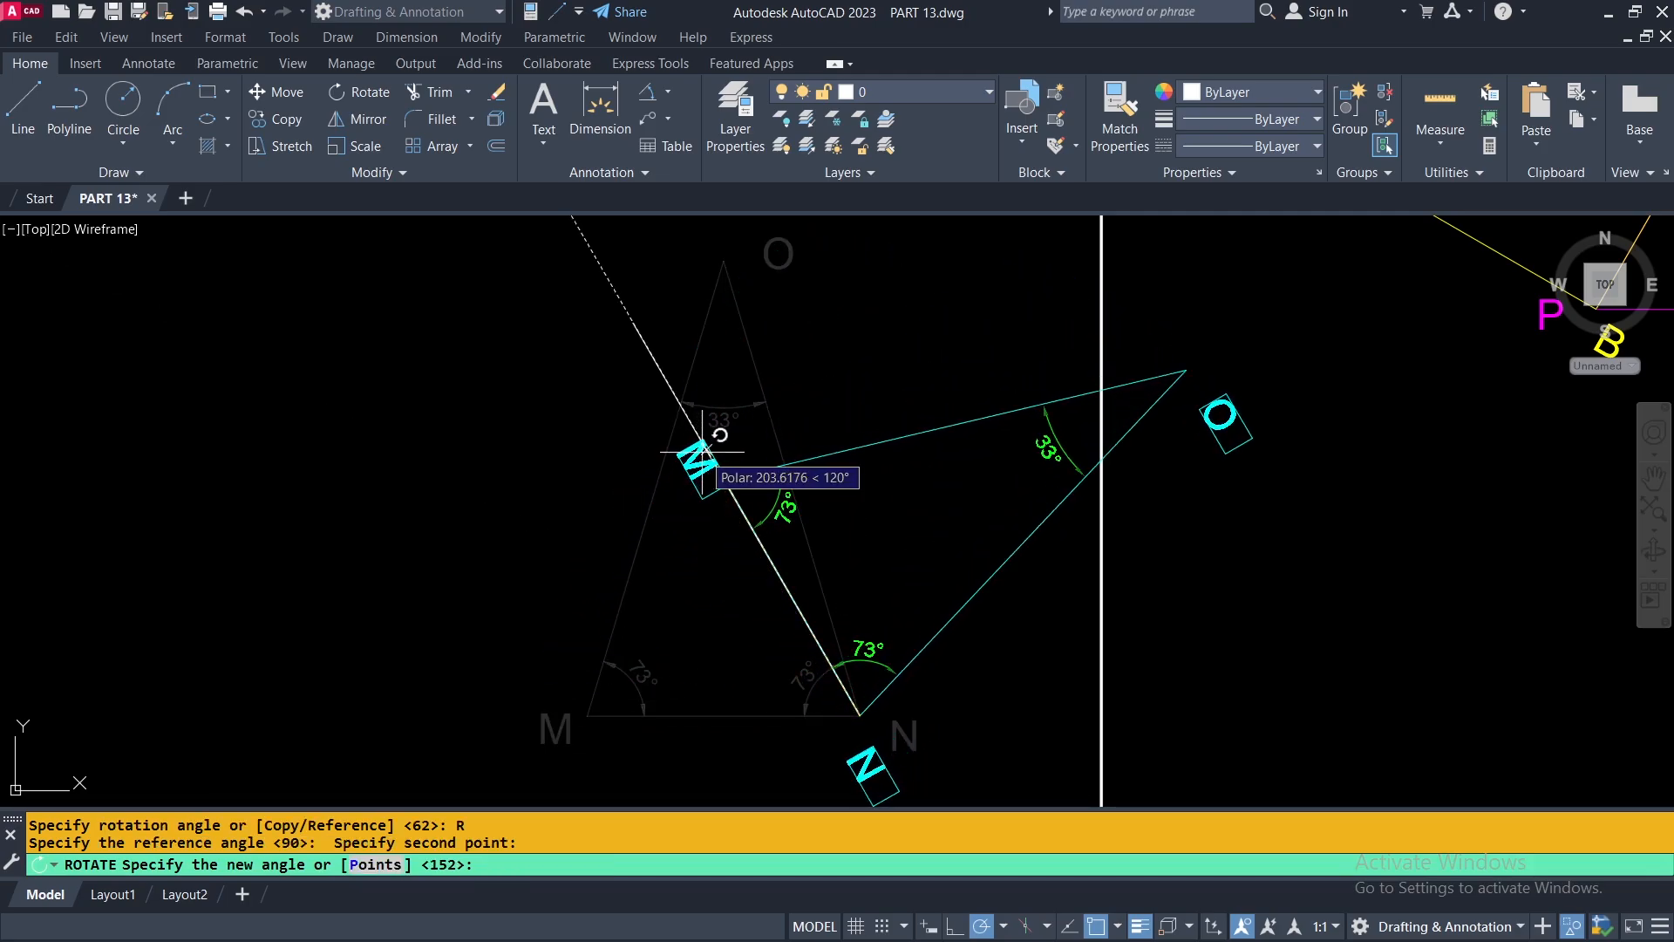
pyautogui.click(634, 323)
pyautogui.scroll(-2, 855, 724)
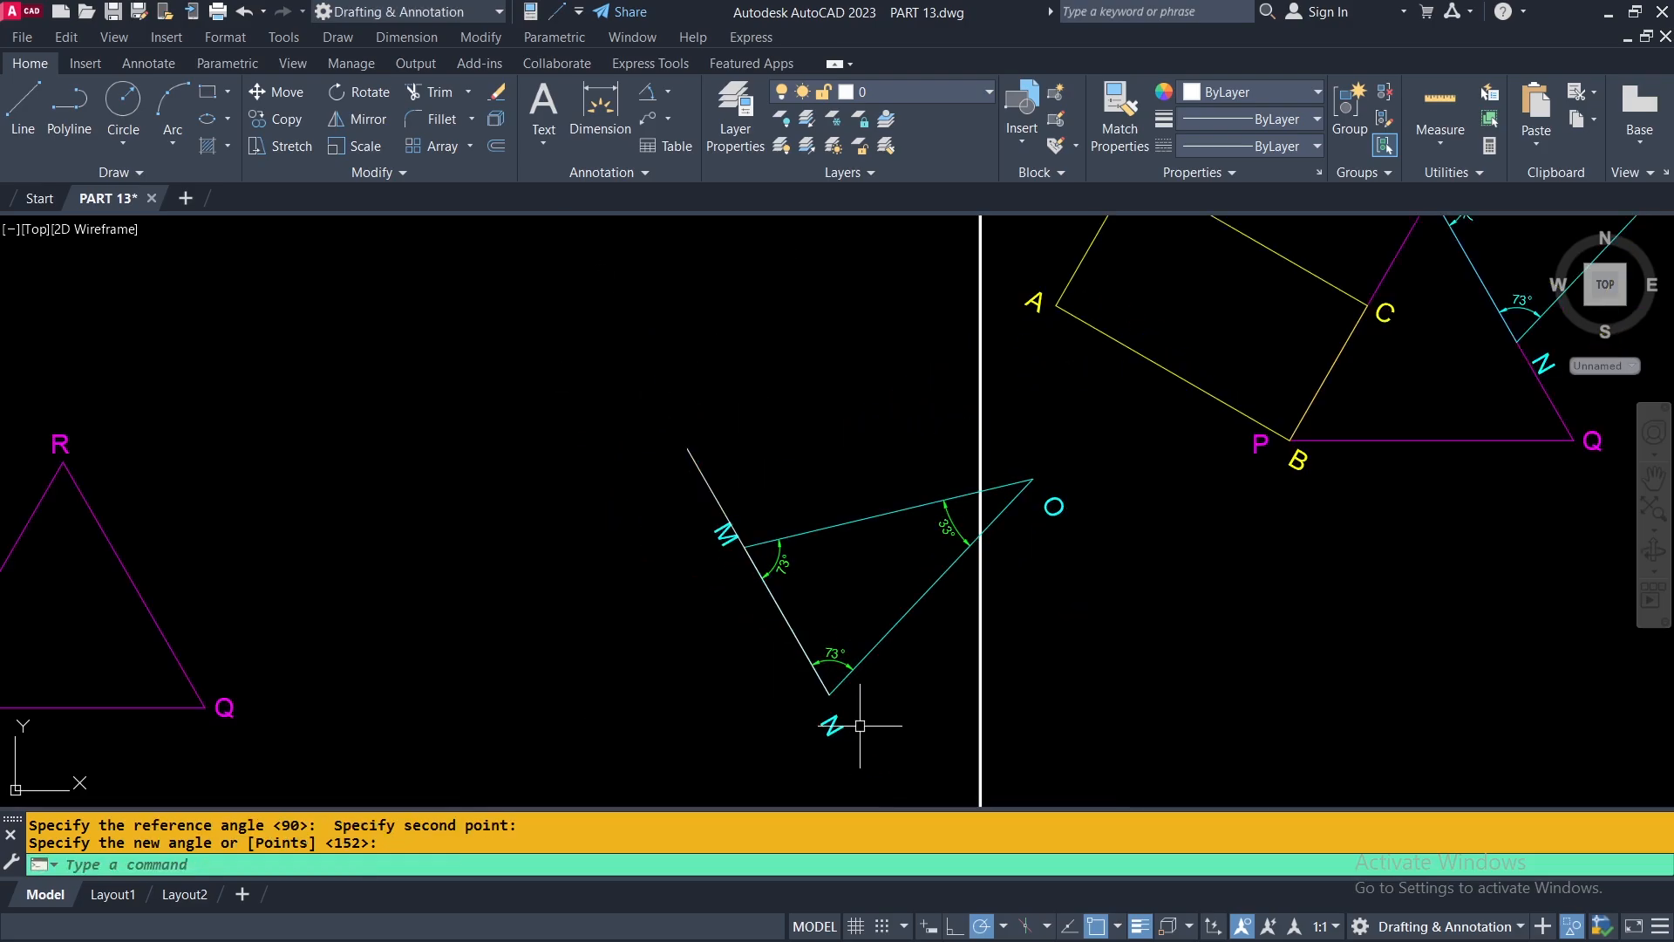
# Move triangle MNO from its corner M onto corner R of the magenta triangle PQR.
pyautogui.moveTo(900, 685); pyautogui.dragTo(979, 642, button='middle')
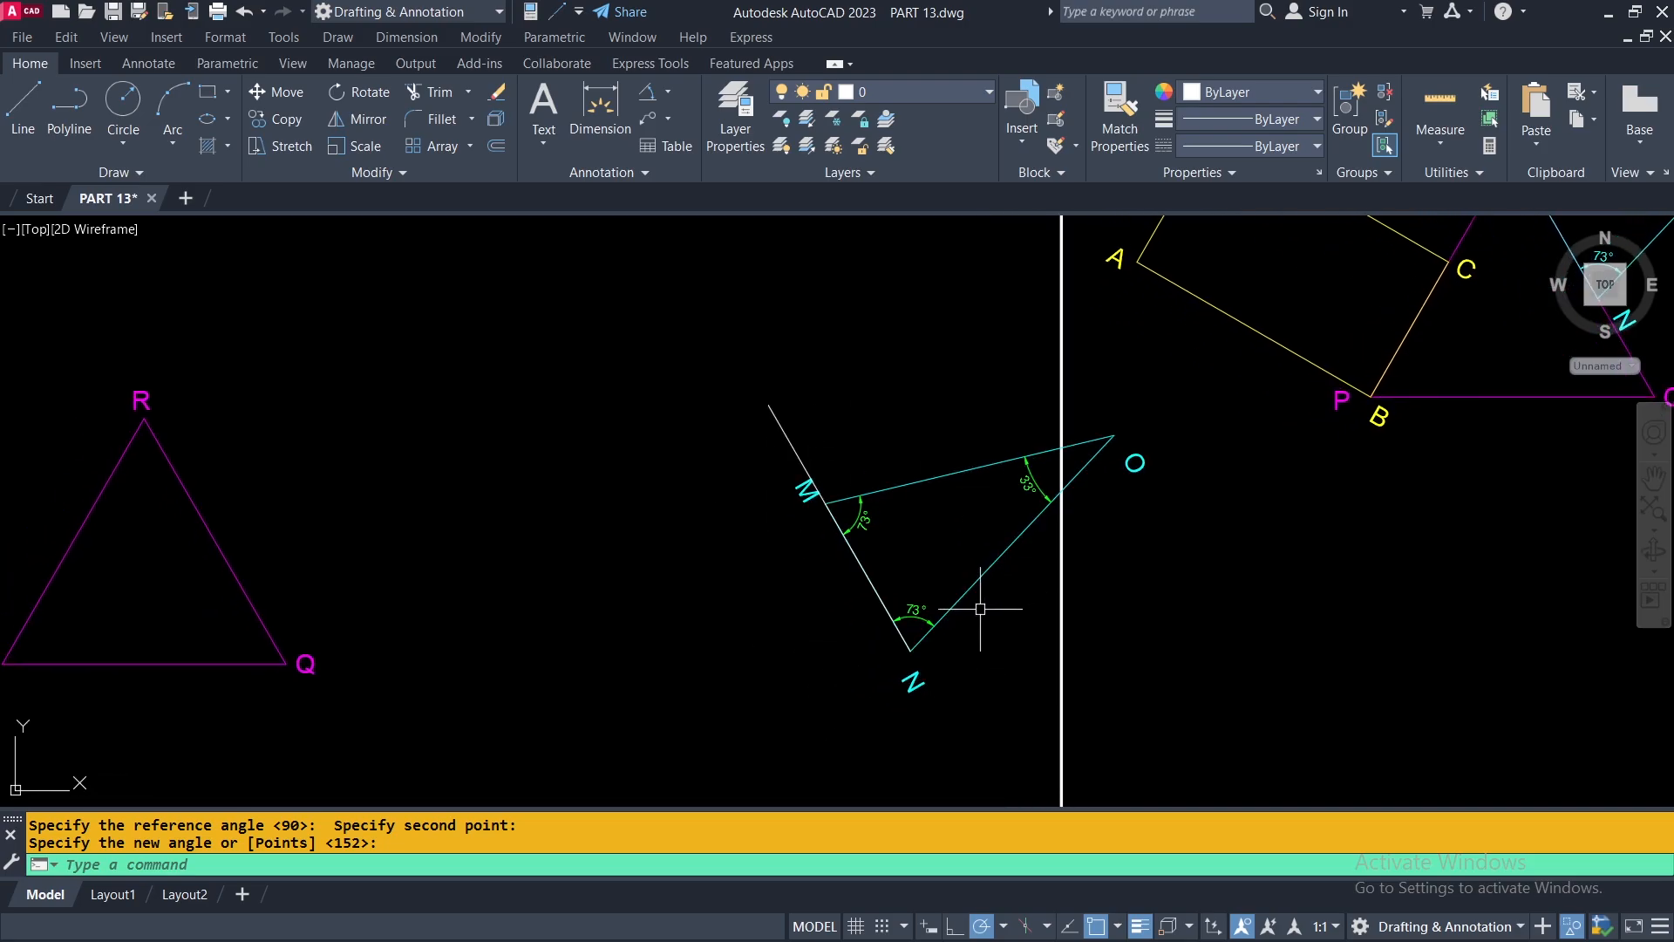
pyautogui.click(276, 93)
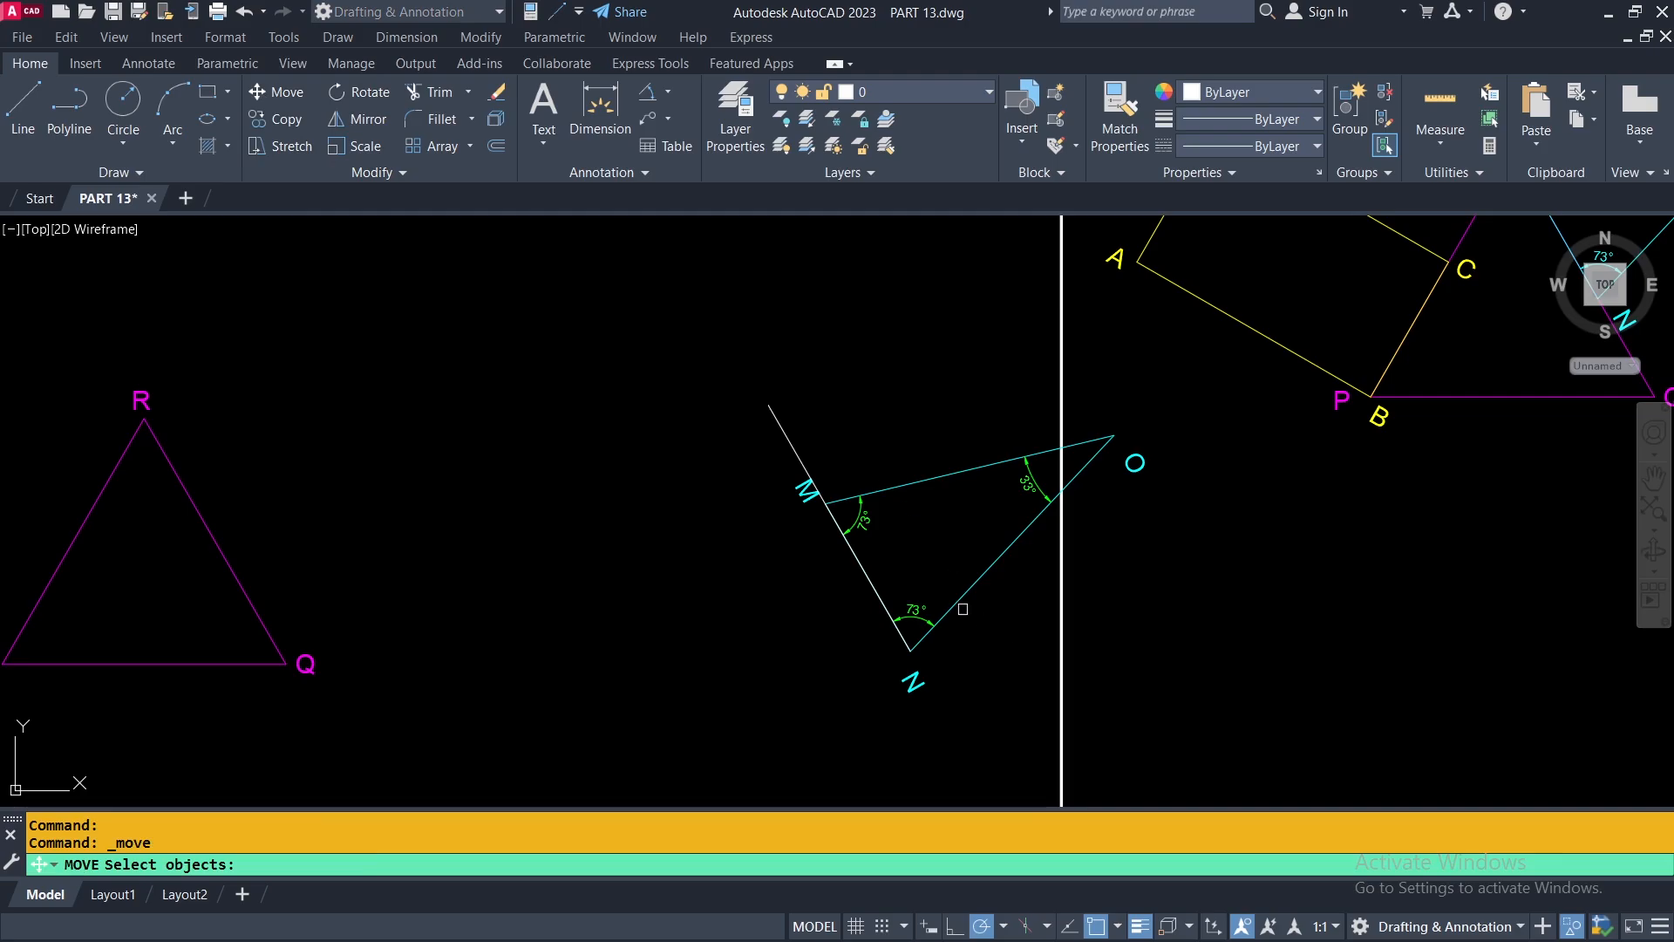
pyautogui.click(958, 604)
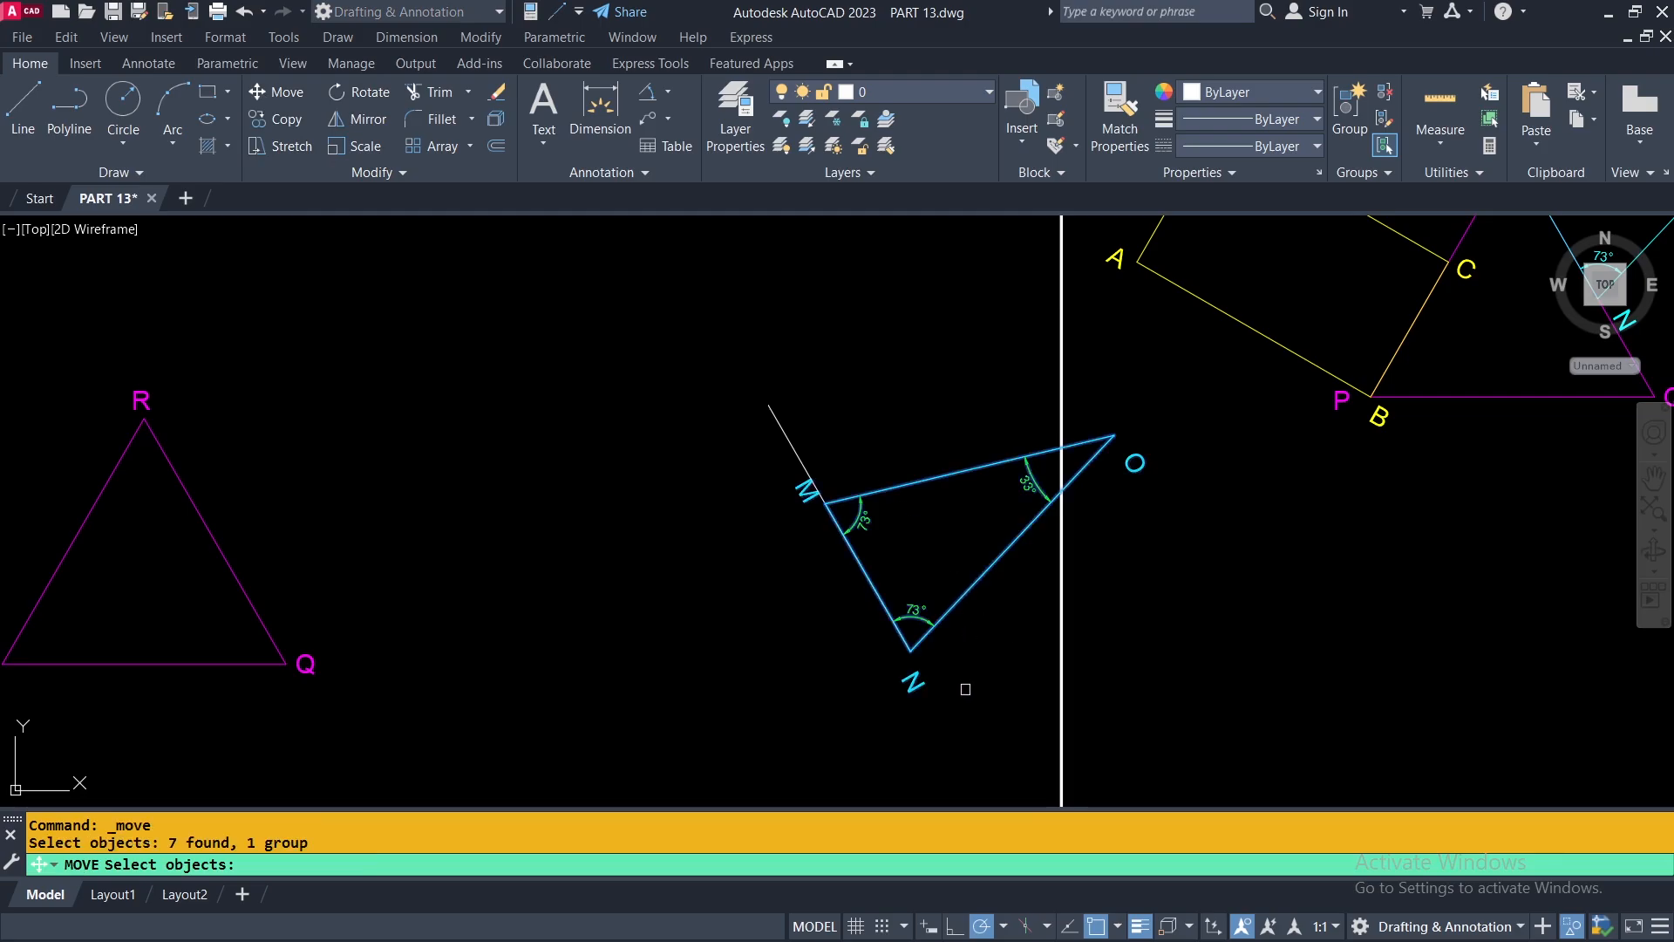
pyautogui.press('Return')
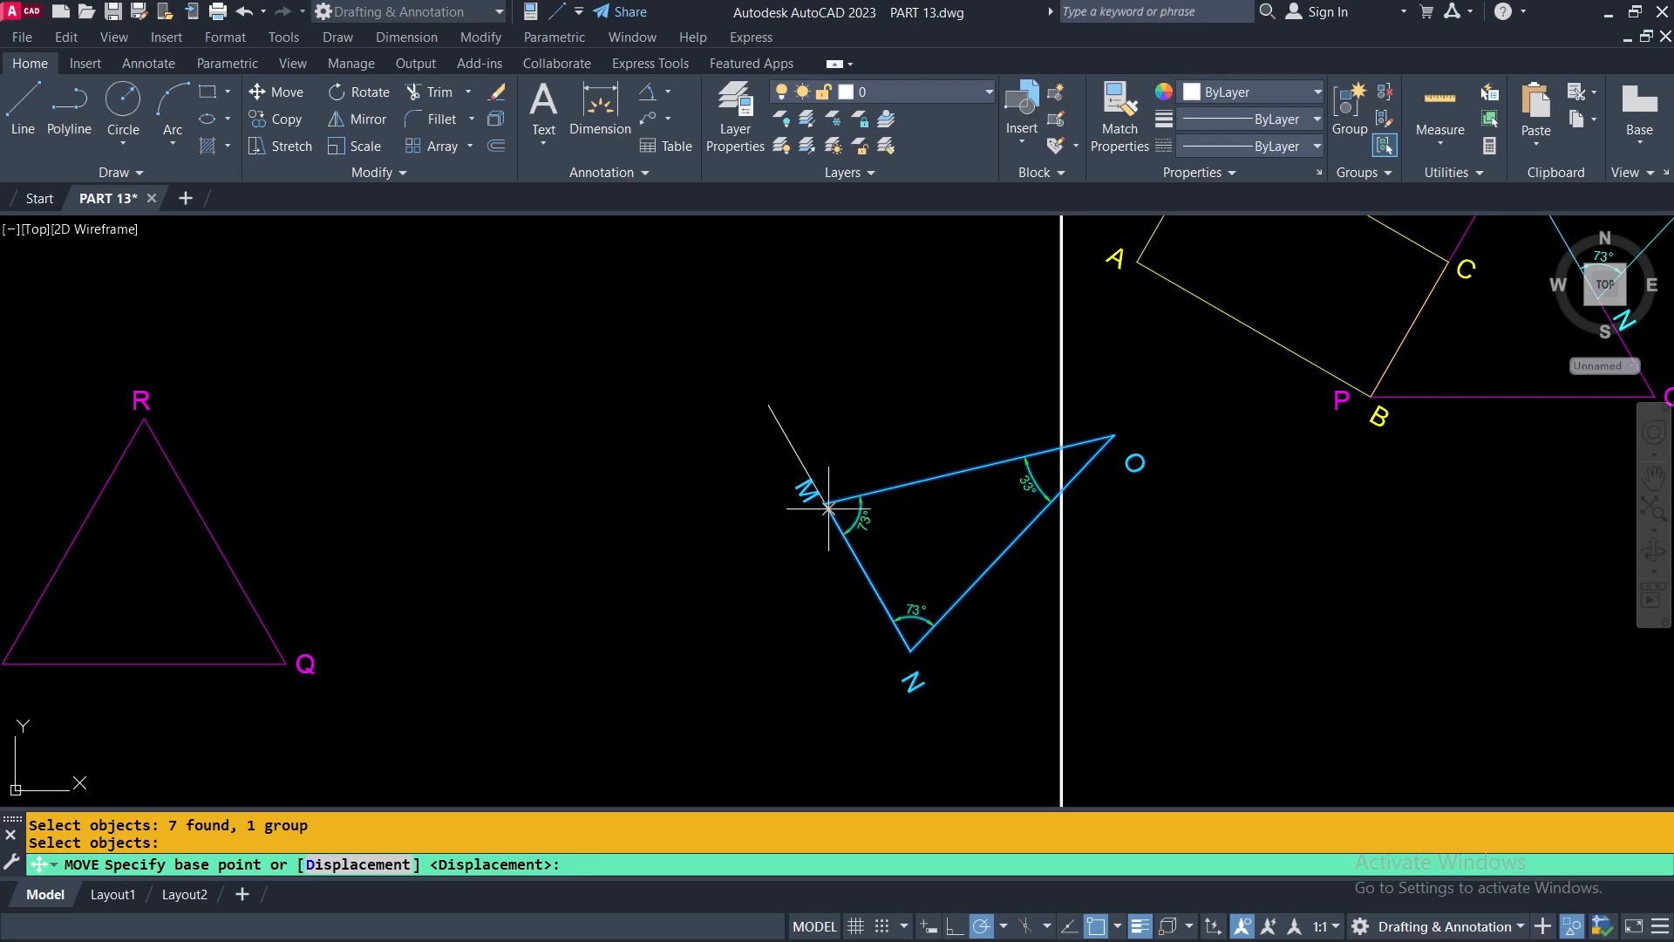
pyautogui.scroll(5, 817, 501)
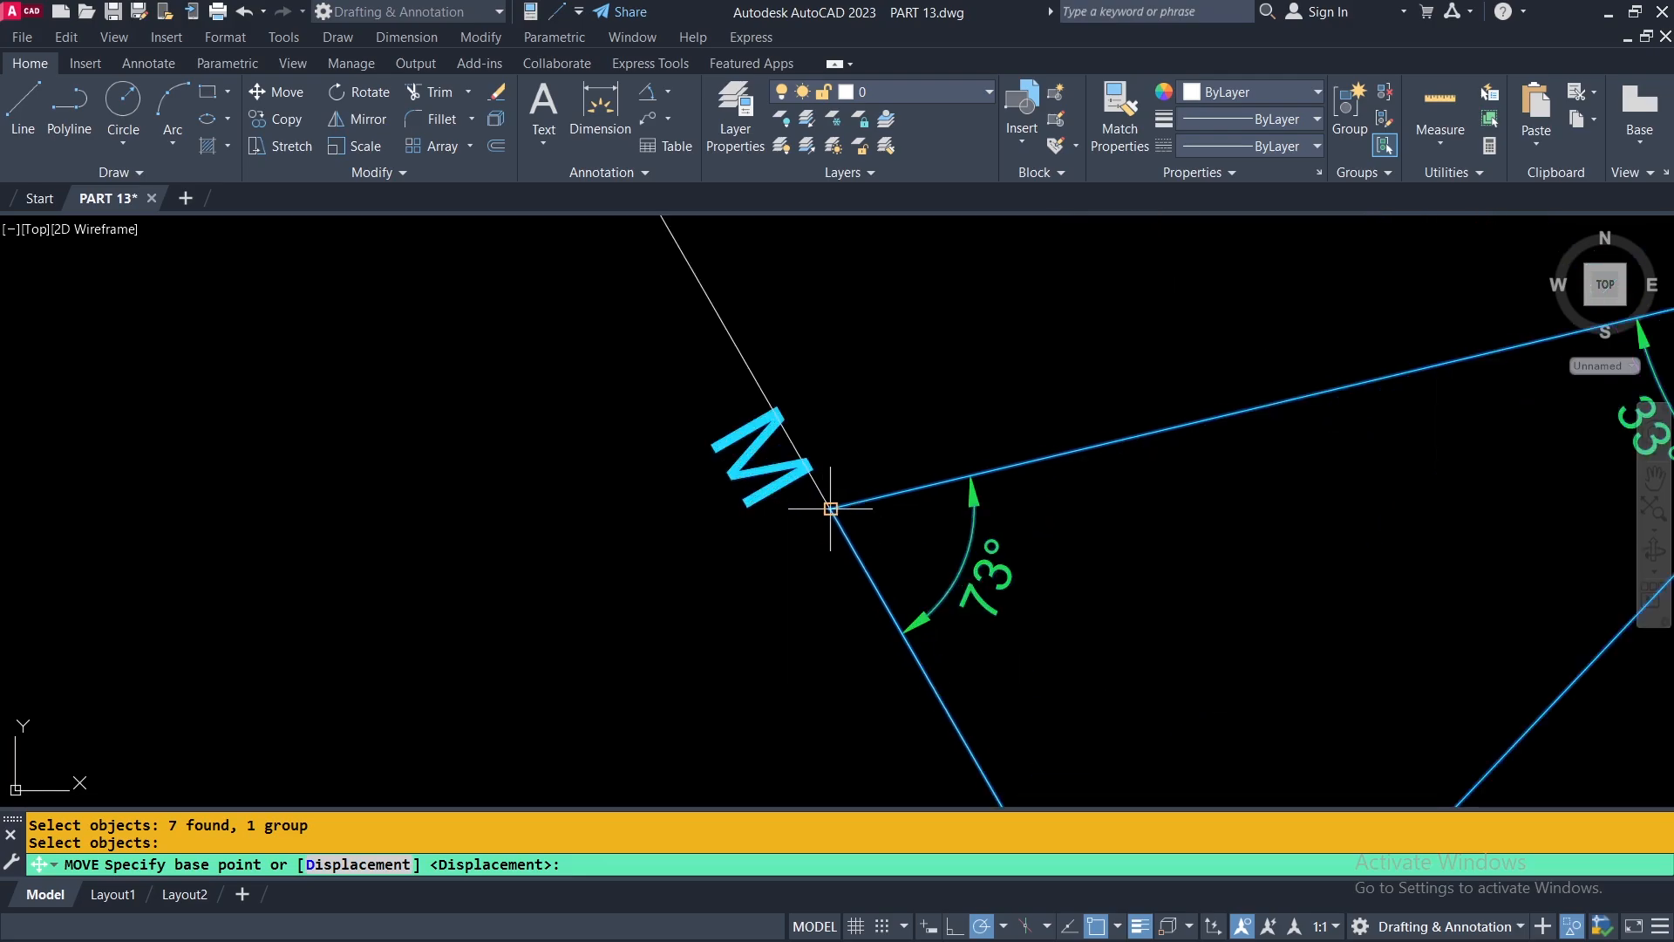
pyautogui.click(831, 509)
pyautogui.scroll(-7, 852, 486)
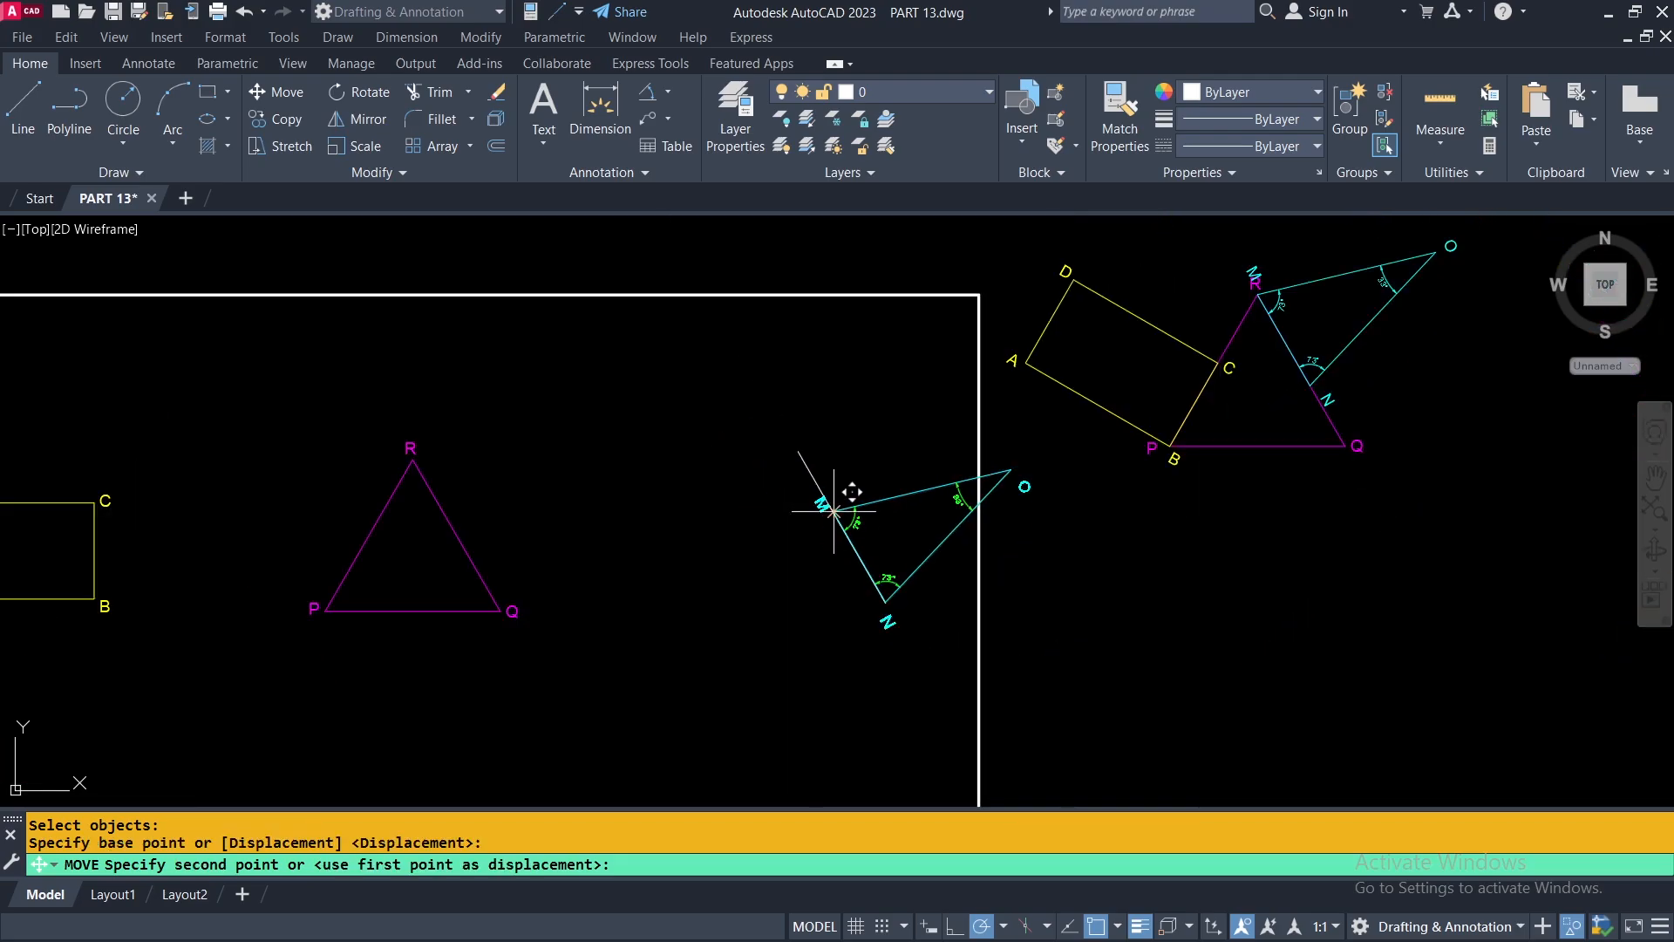
pyautogui.scroll(4, 445, 462)
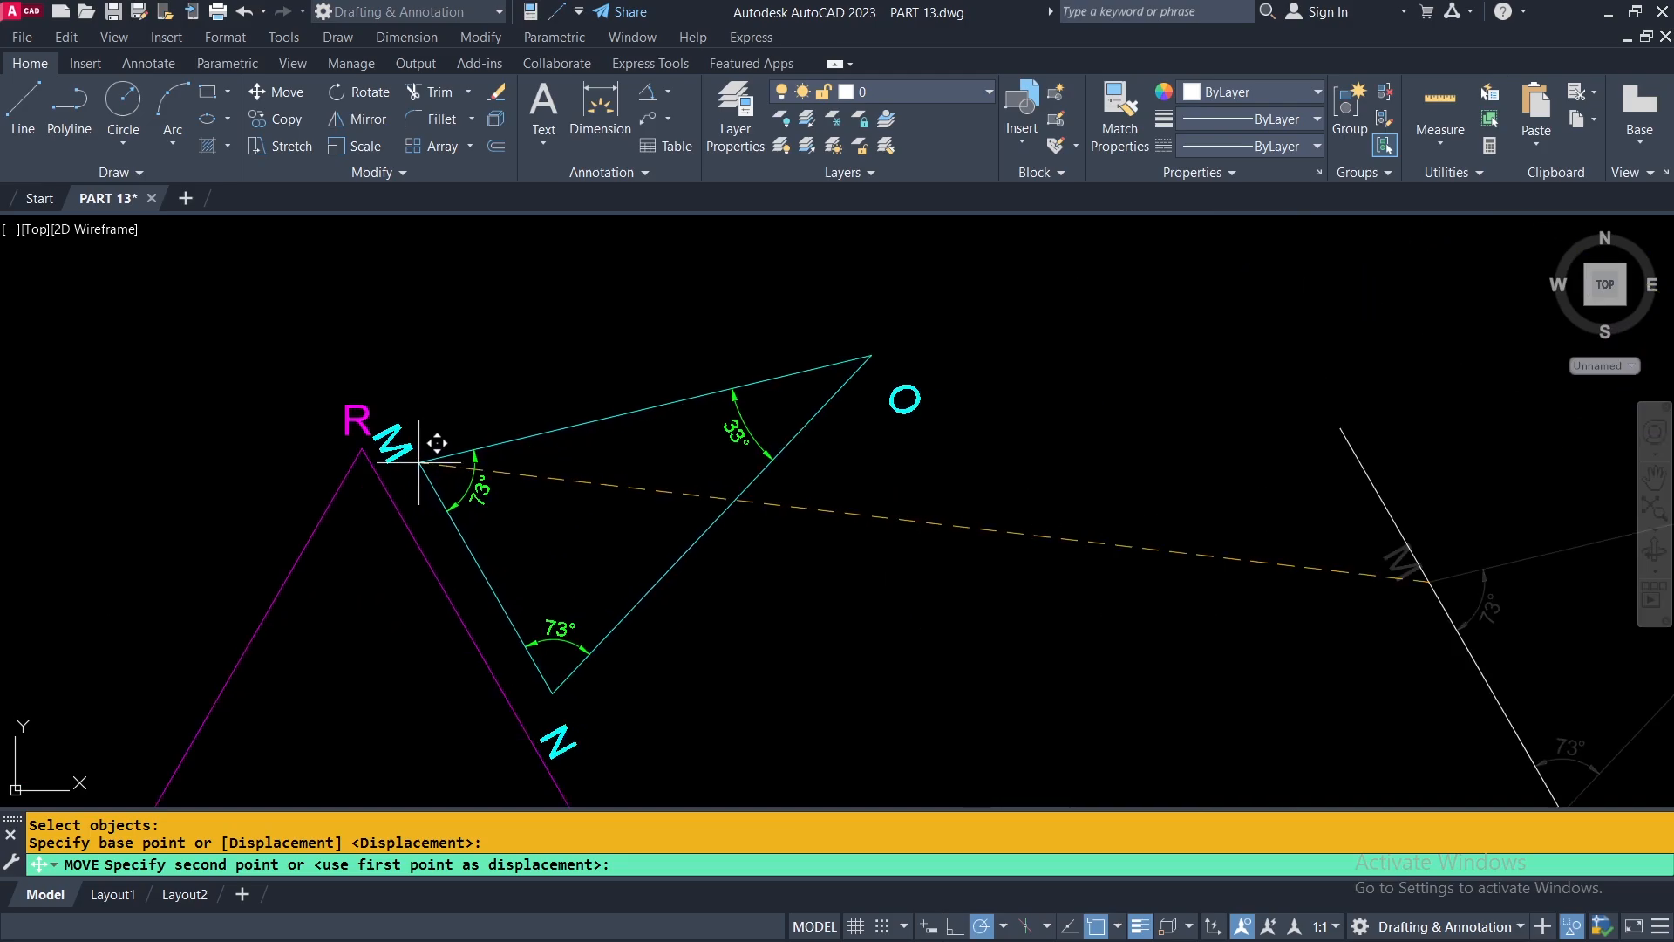
pyautogui.click(362, 449)
pyautogui.scroll(-2, 627, 566)
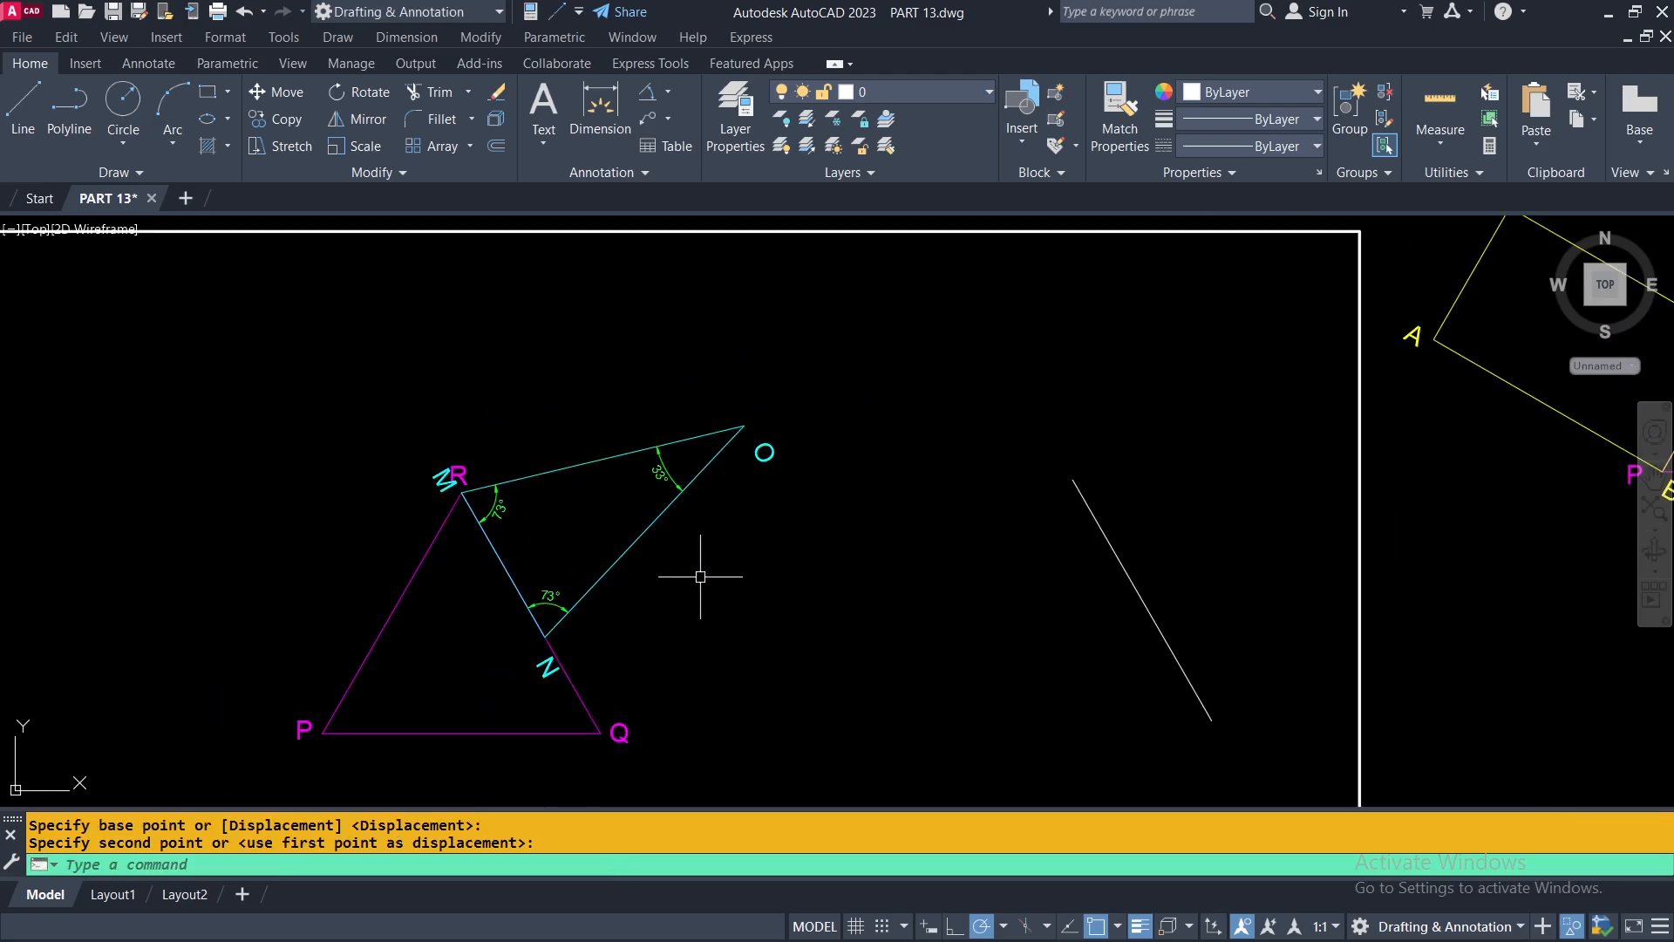
# Examine how corner M meets corner R, and how rectangle ABCD sits against side PR in the assembled example.
pyautogui.moveTo(711, 599); pyautogui.dragTo(561, 554, button='middle')
pyautogui.scroll(-2, 562, 556)
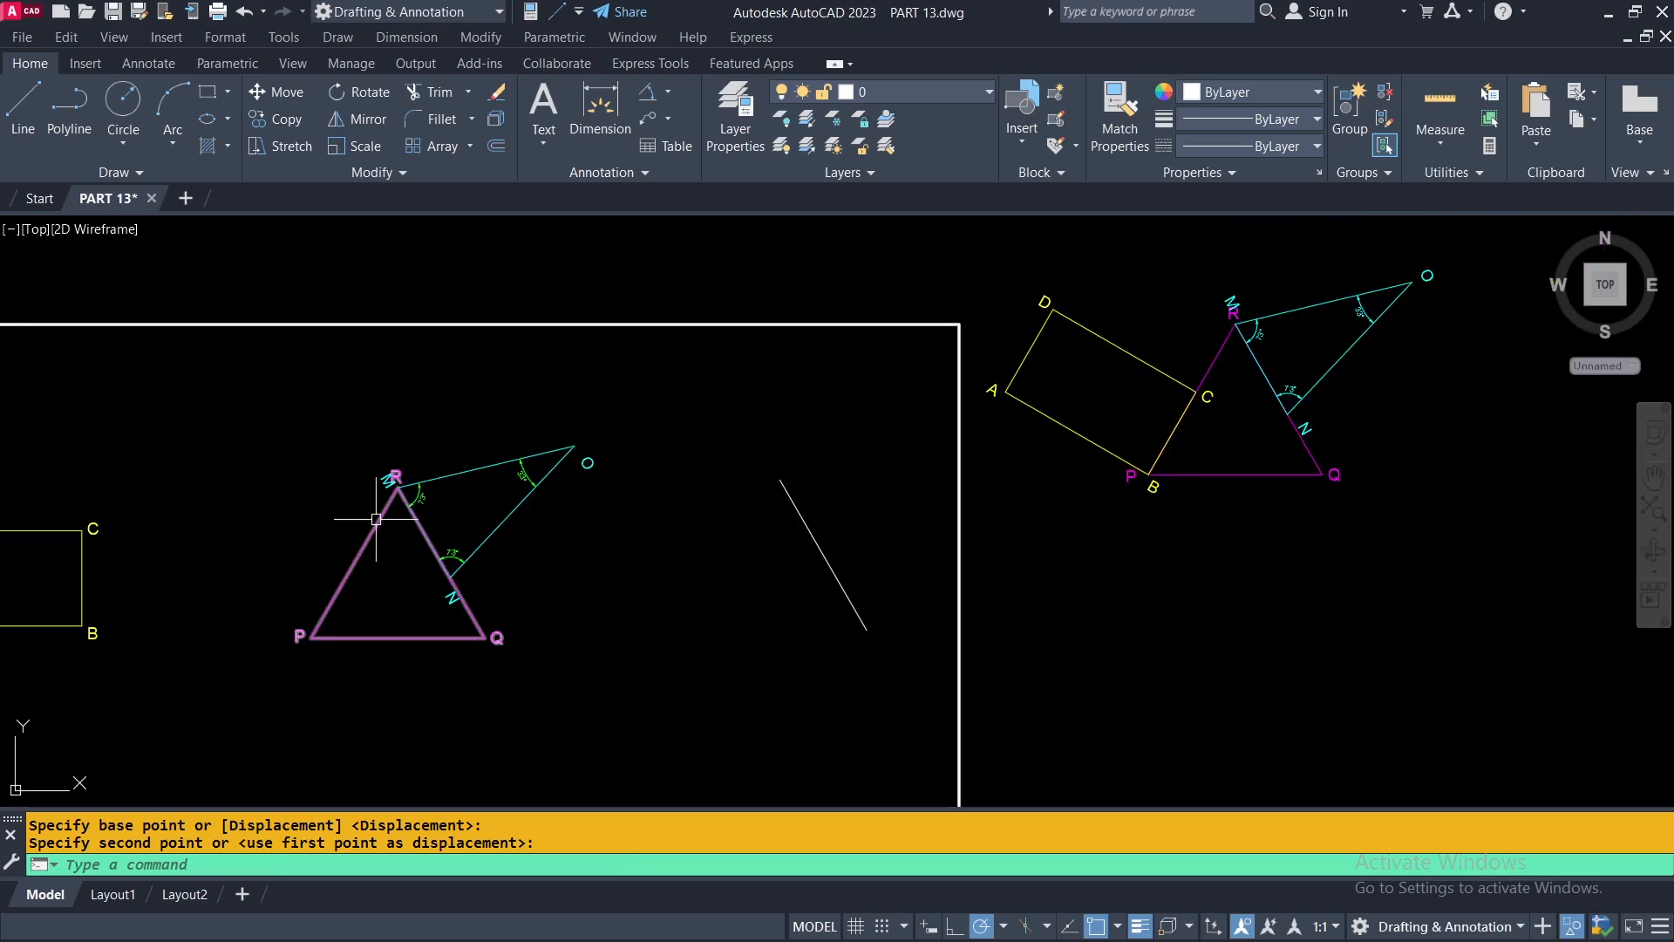
pyautogui.scroll(4, 389, 499)
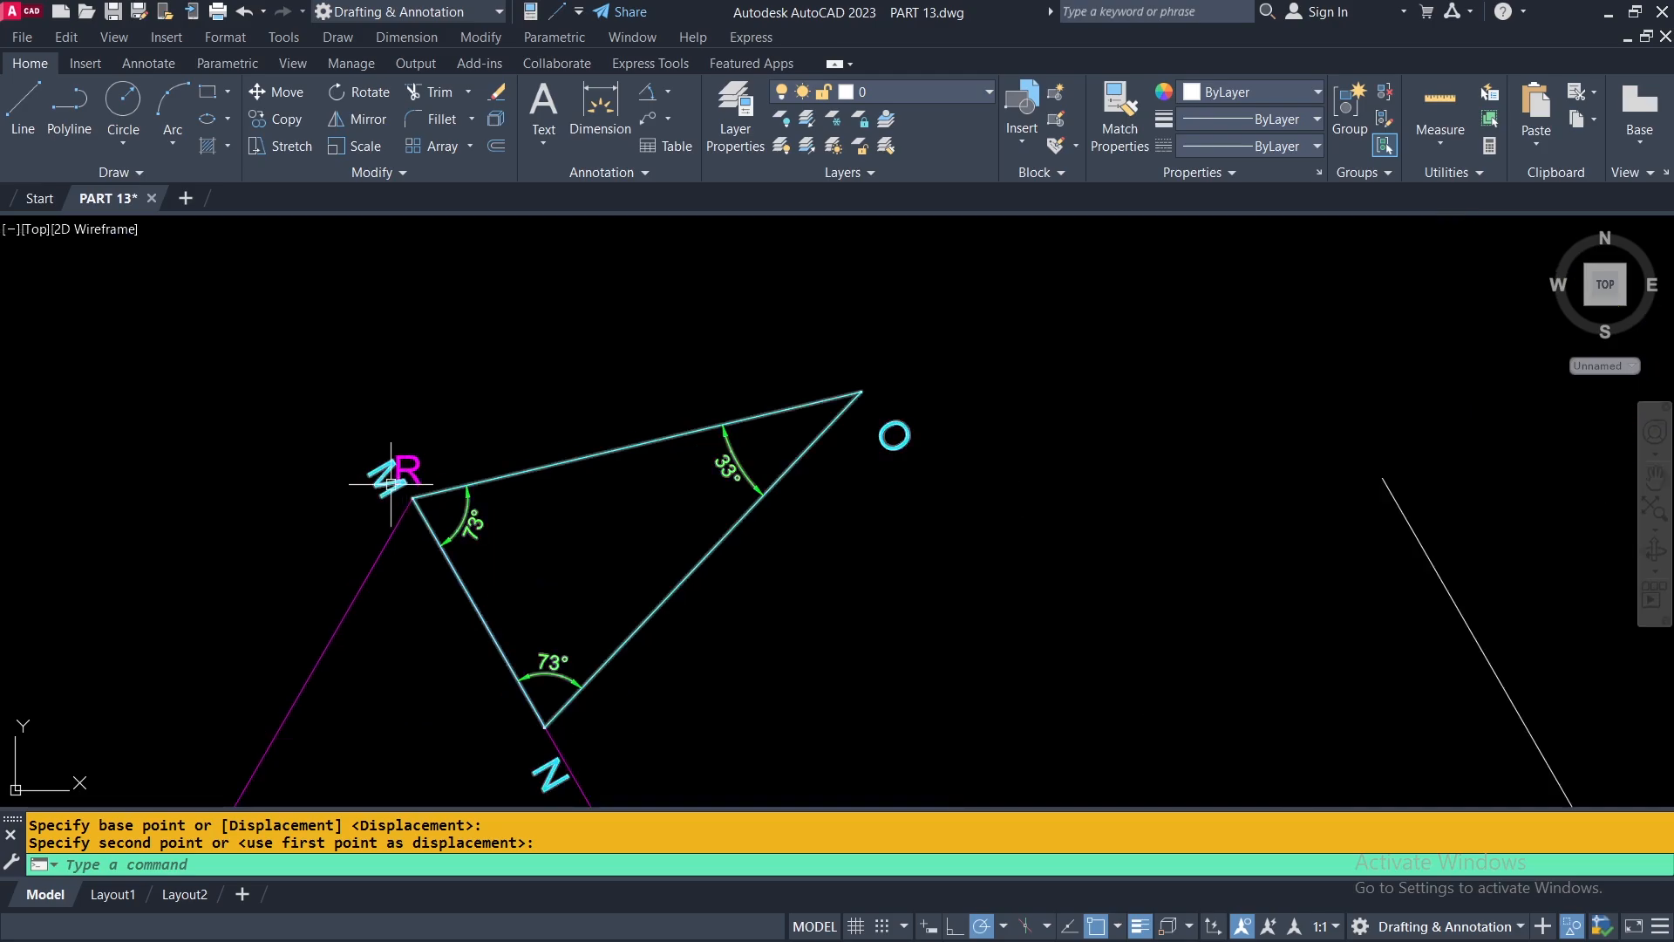
pyautogui.scroll(4, 410, 479)
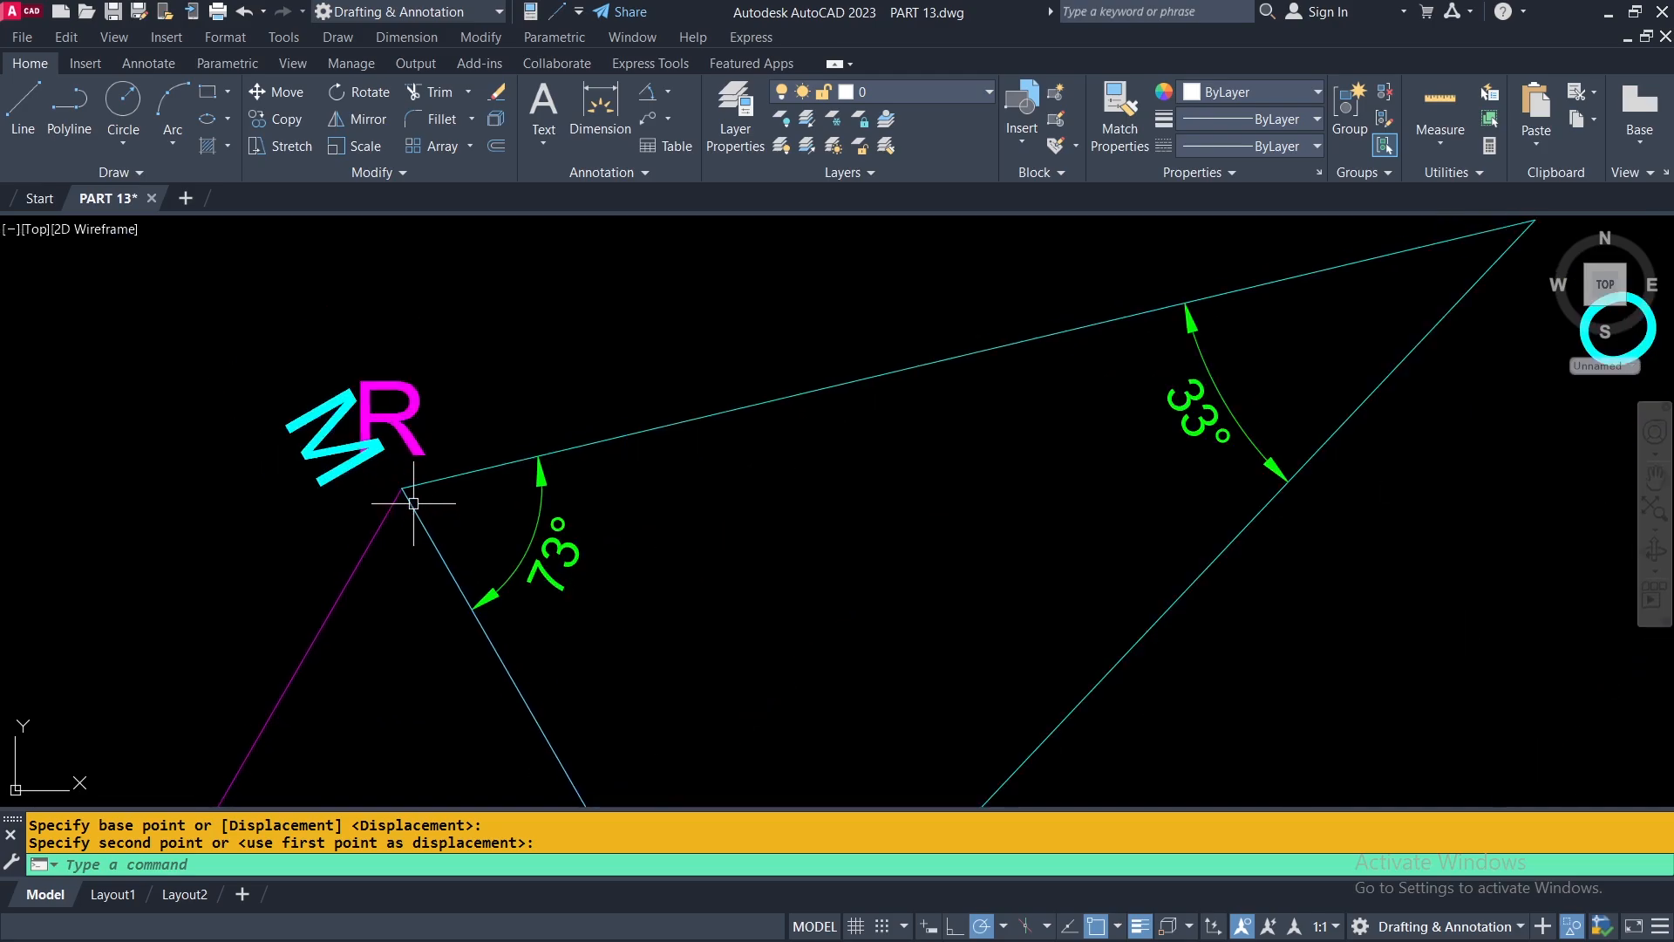
pyautogui.scroll(-8, 655, 500)
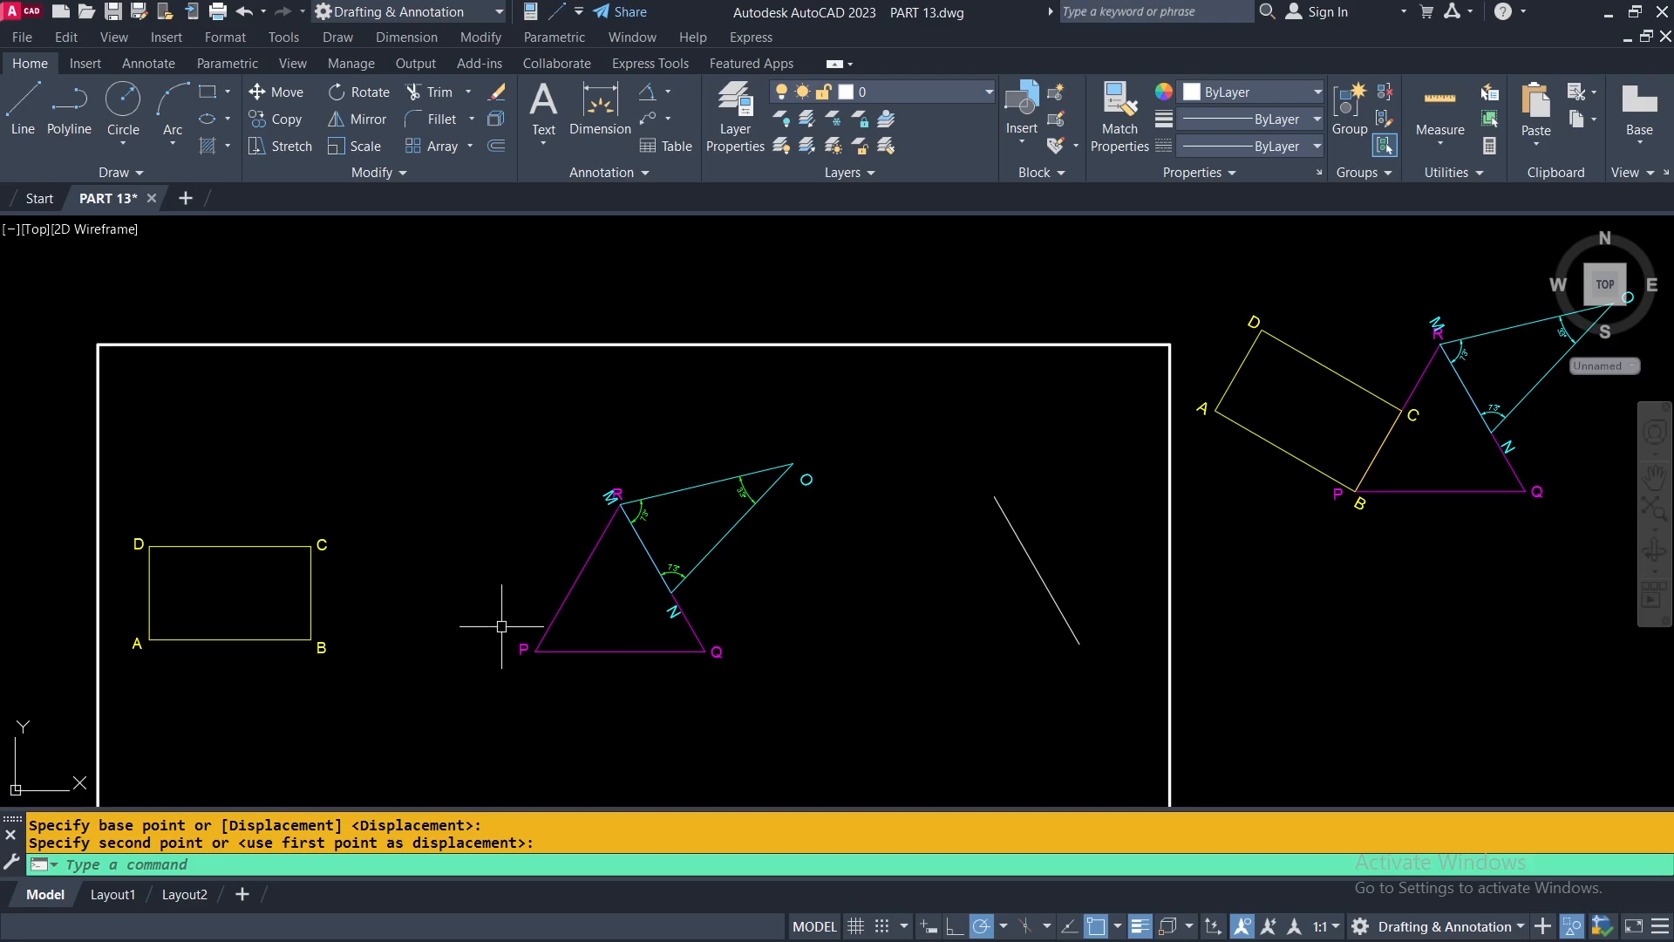
pyautogui.moveTo(372, 645); pyautogui.dragTo(502, 631, button='middle')
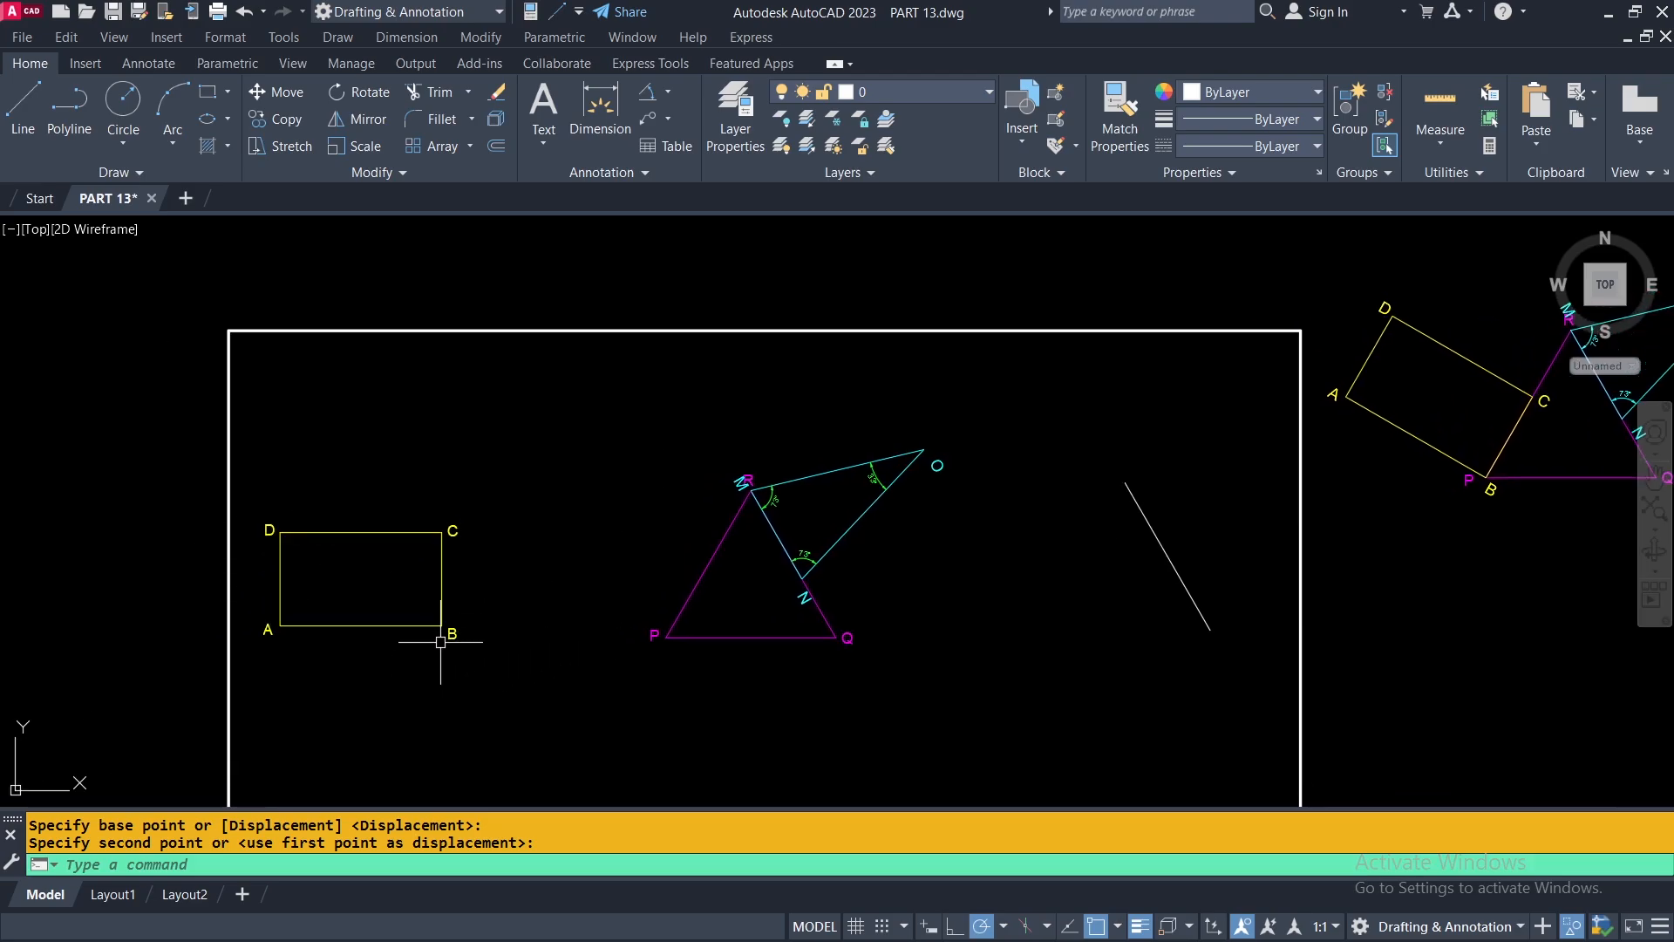
pyautogui.scroll(-2, 345, 646)
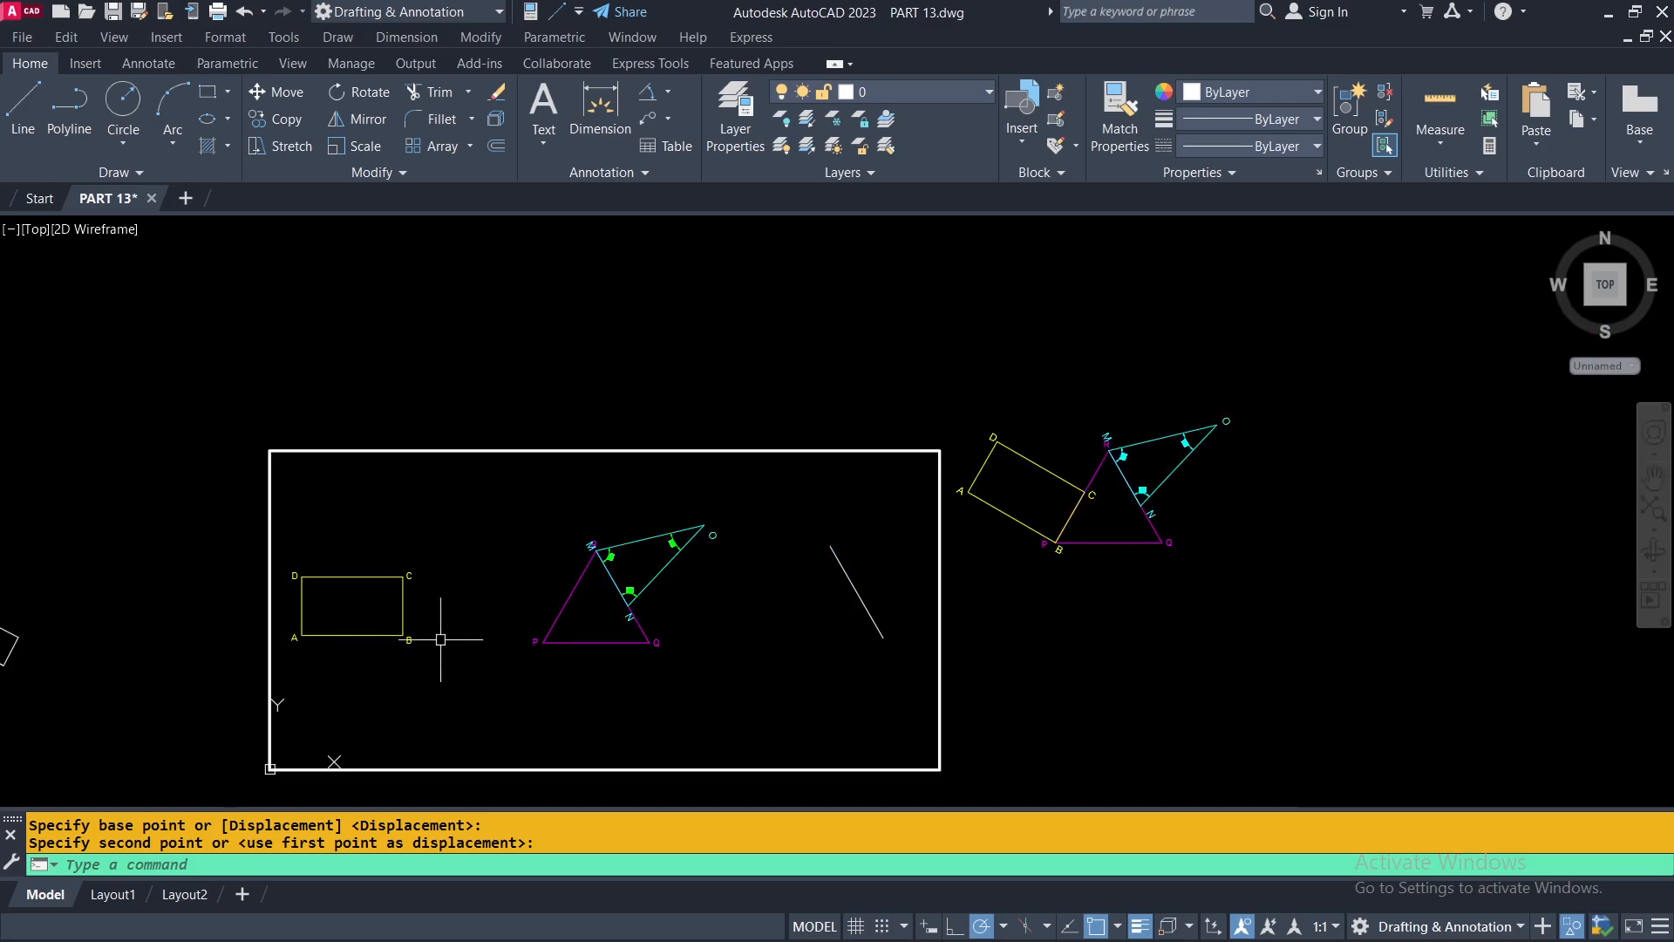
pyautogui.scroll(3, 1087, 470)
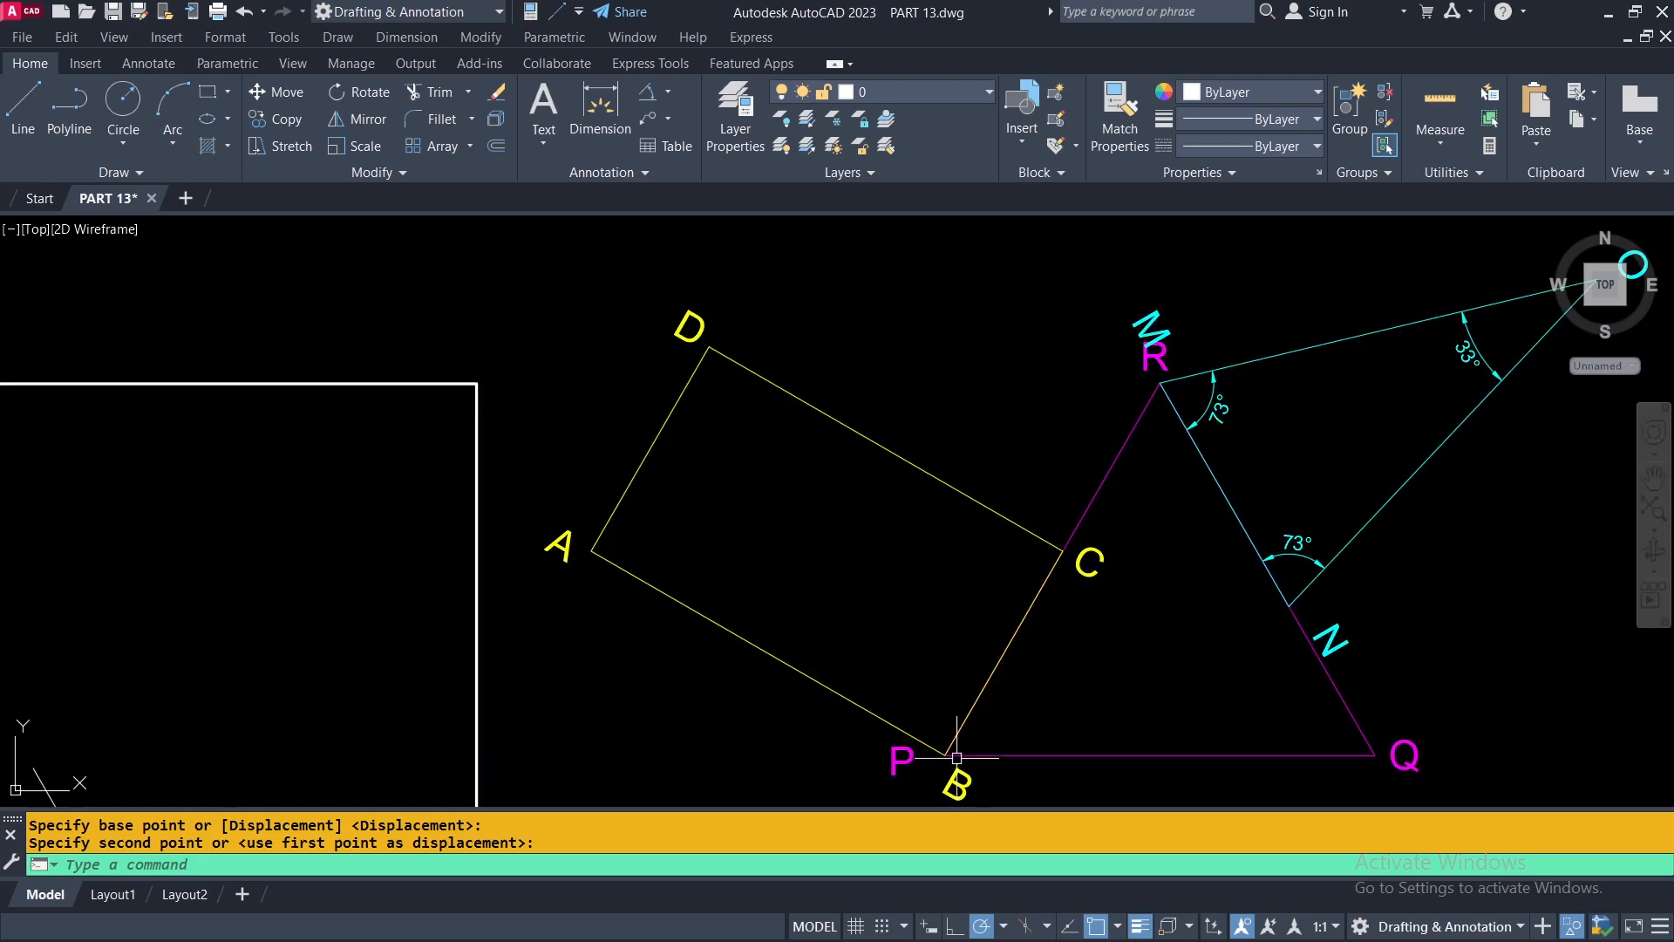
pyautogui.scroll(-6, 964, 734)
pyautogui.scroll(2, 523, 550)
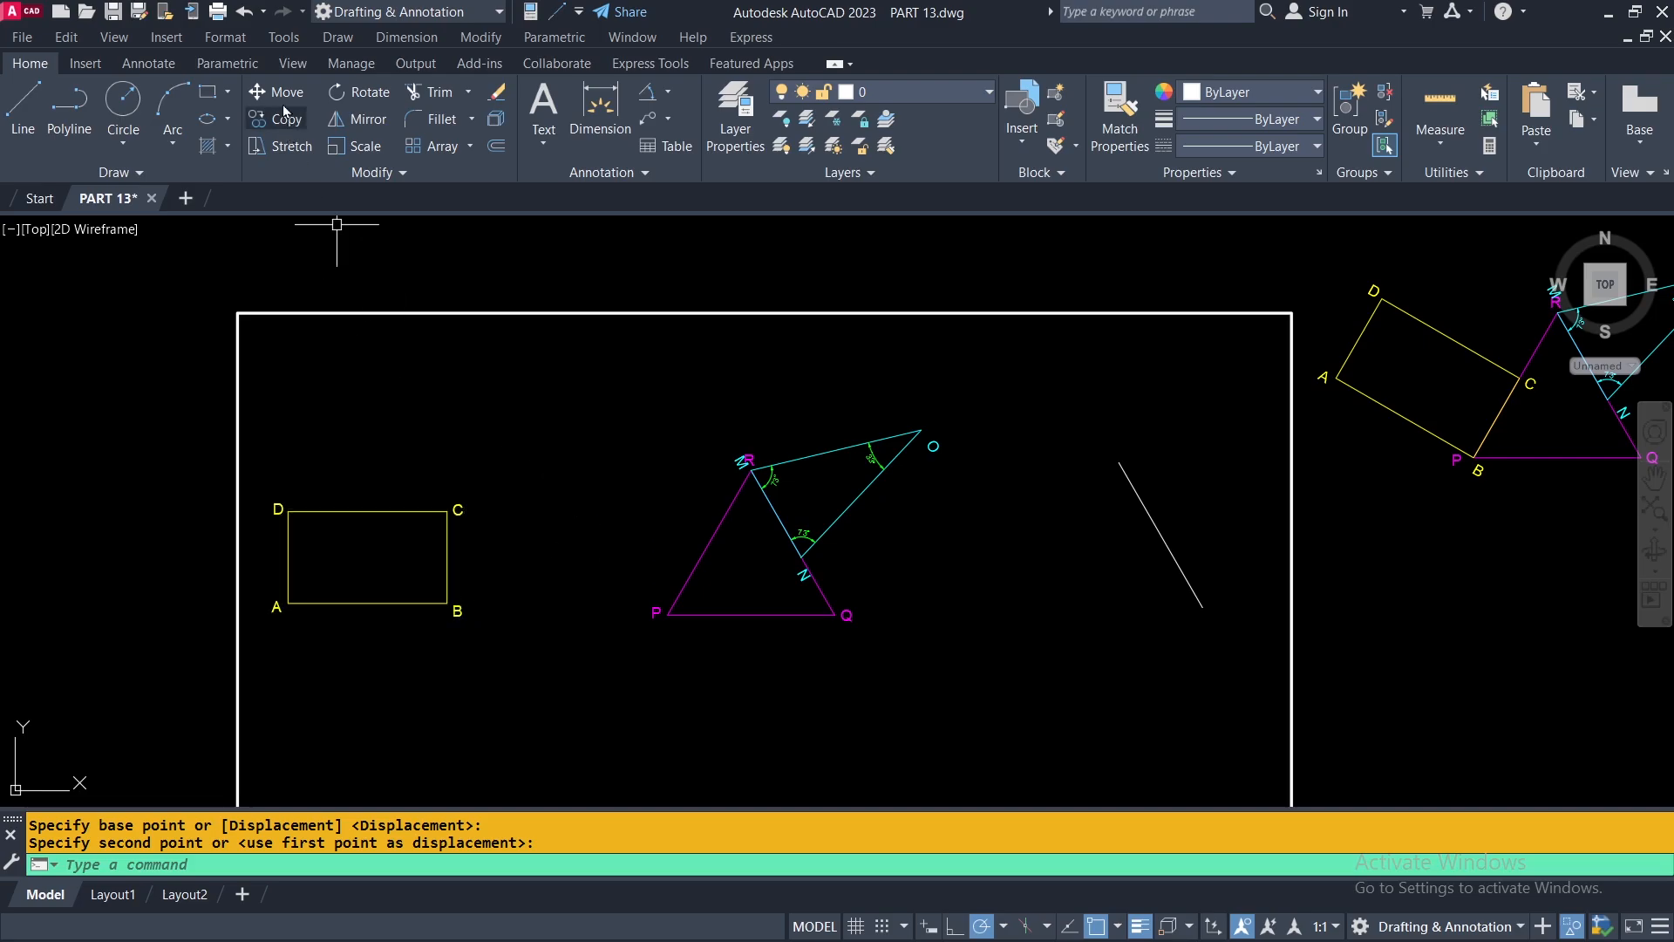
# Move rectangle ABCD from its corner B onto corner P of the magenta triangle.
pyautogui.click(259, 93)
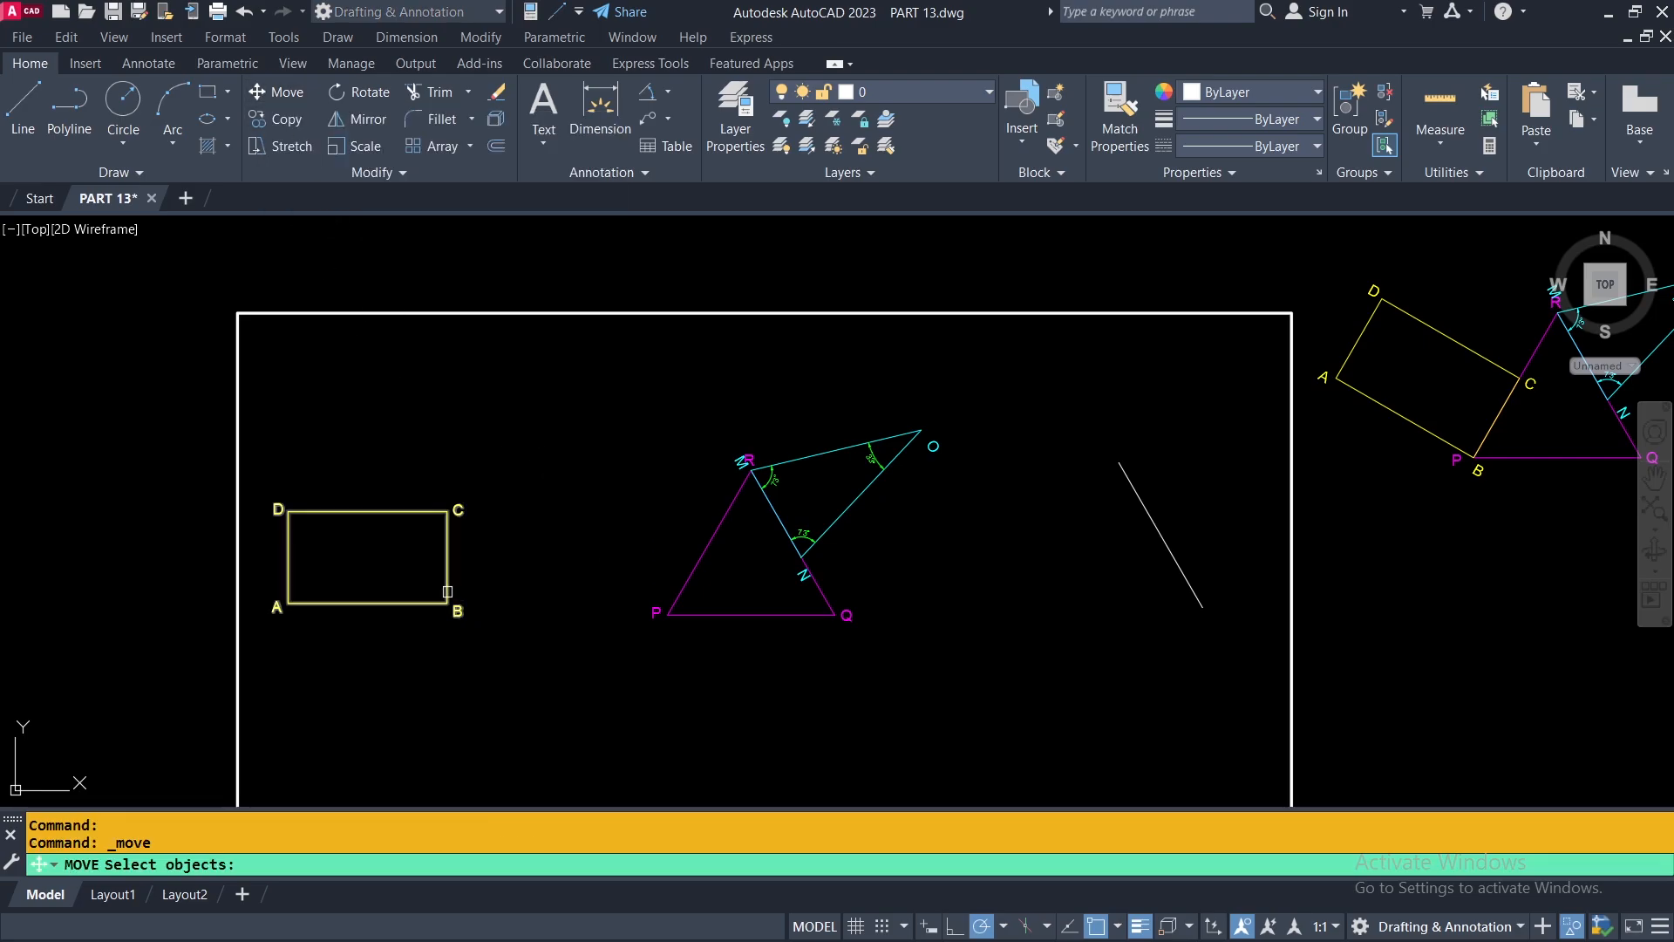
pyautogui.click(449, 592)
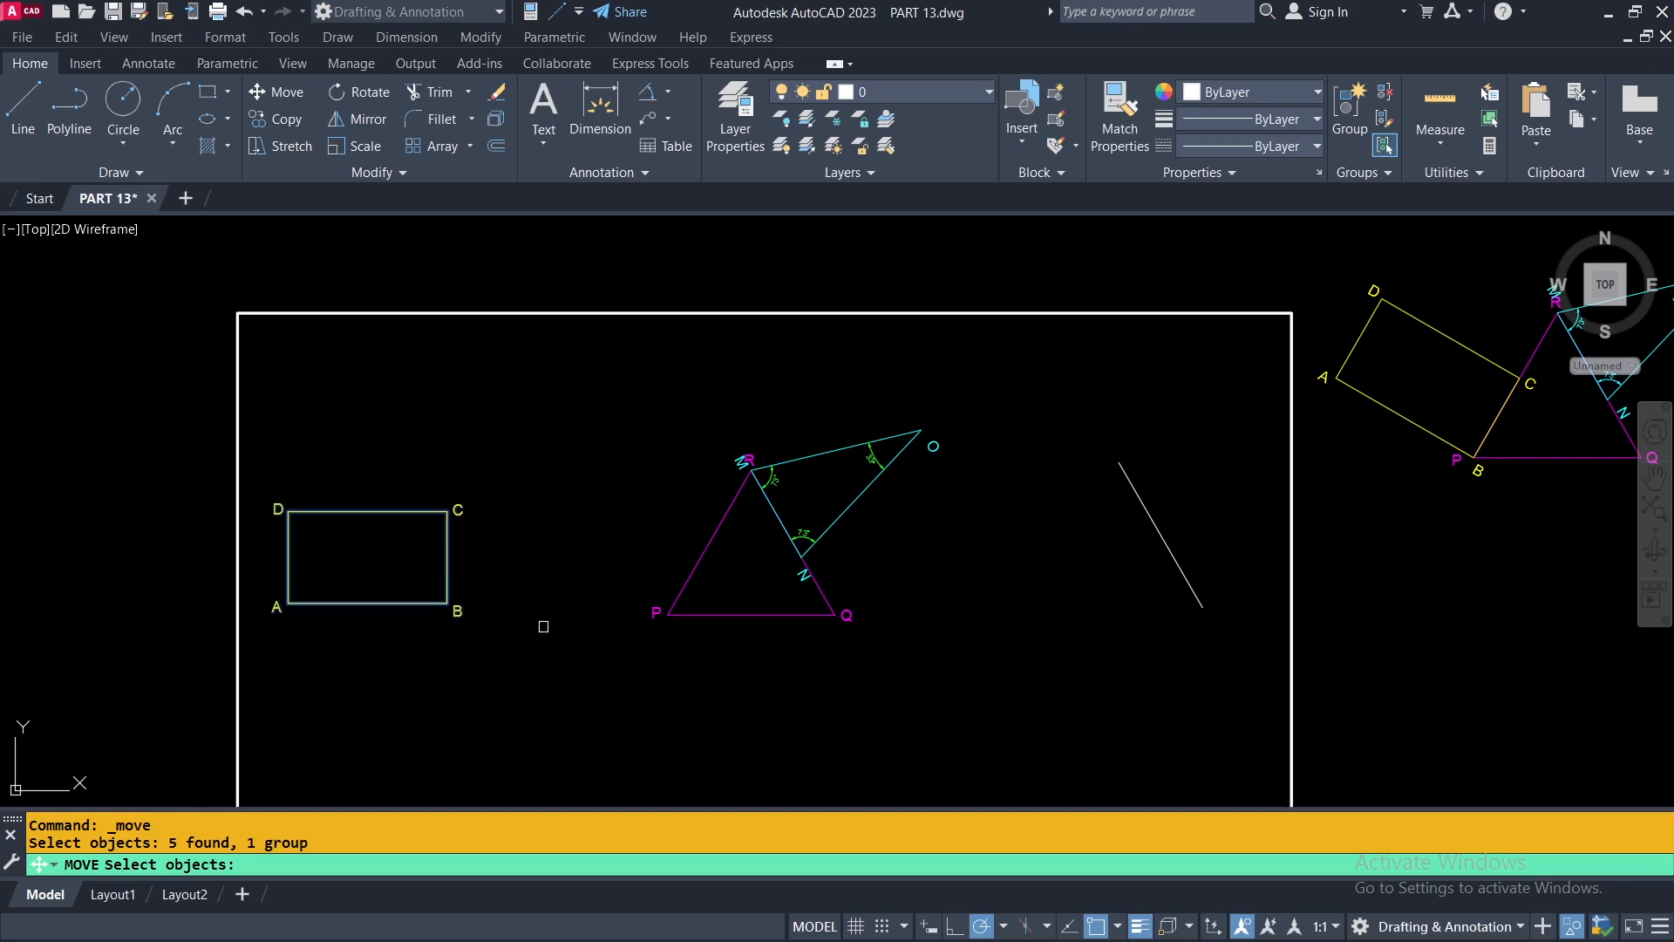
pyautogui.press('Return')
pyautogui.scroll(2, 447, 606)
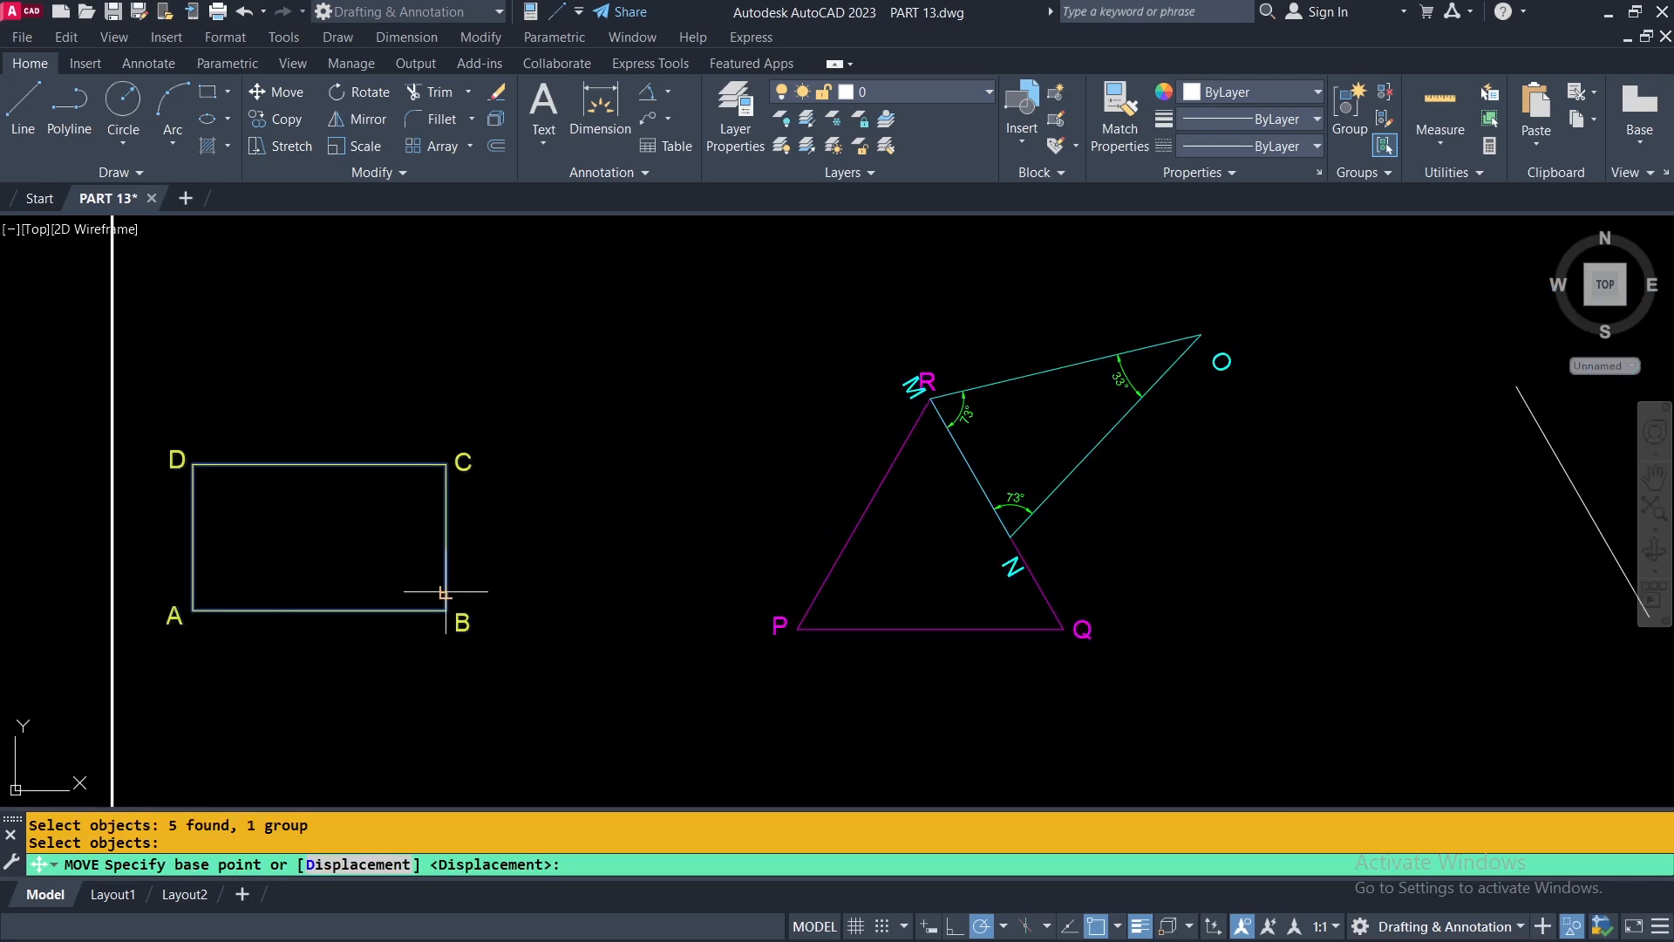
pyautogui.click(446, 610)
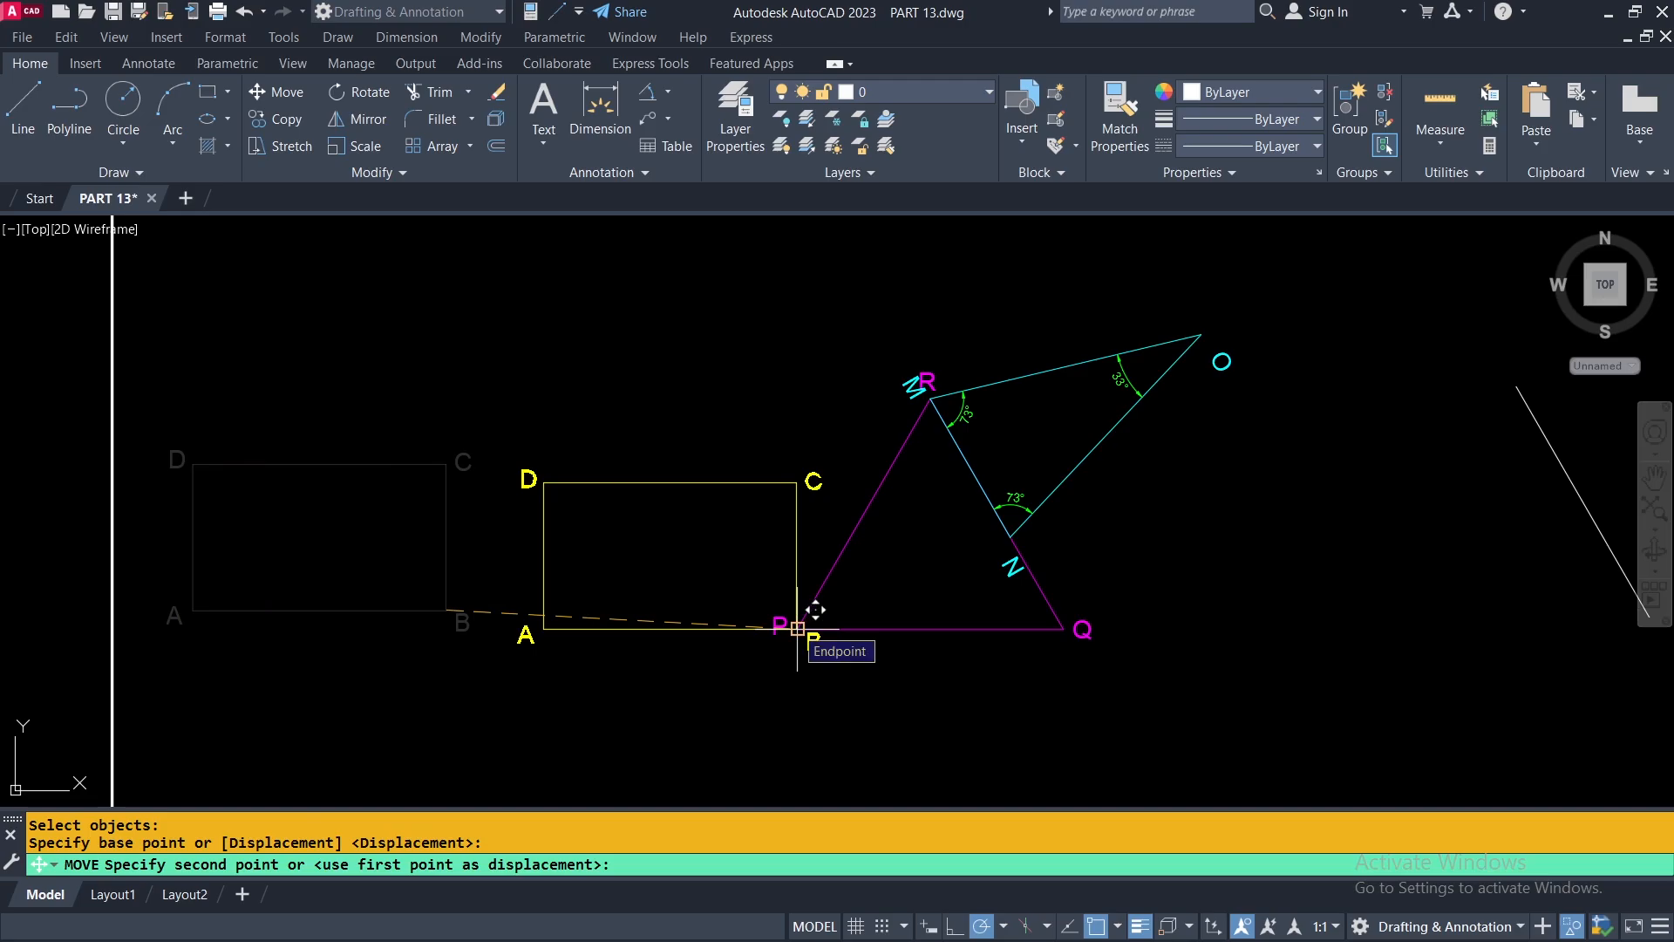
pyautogui.click(797, 628)
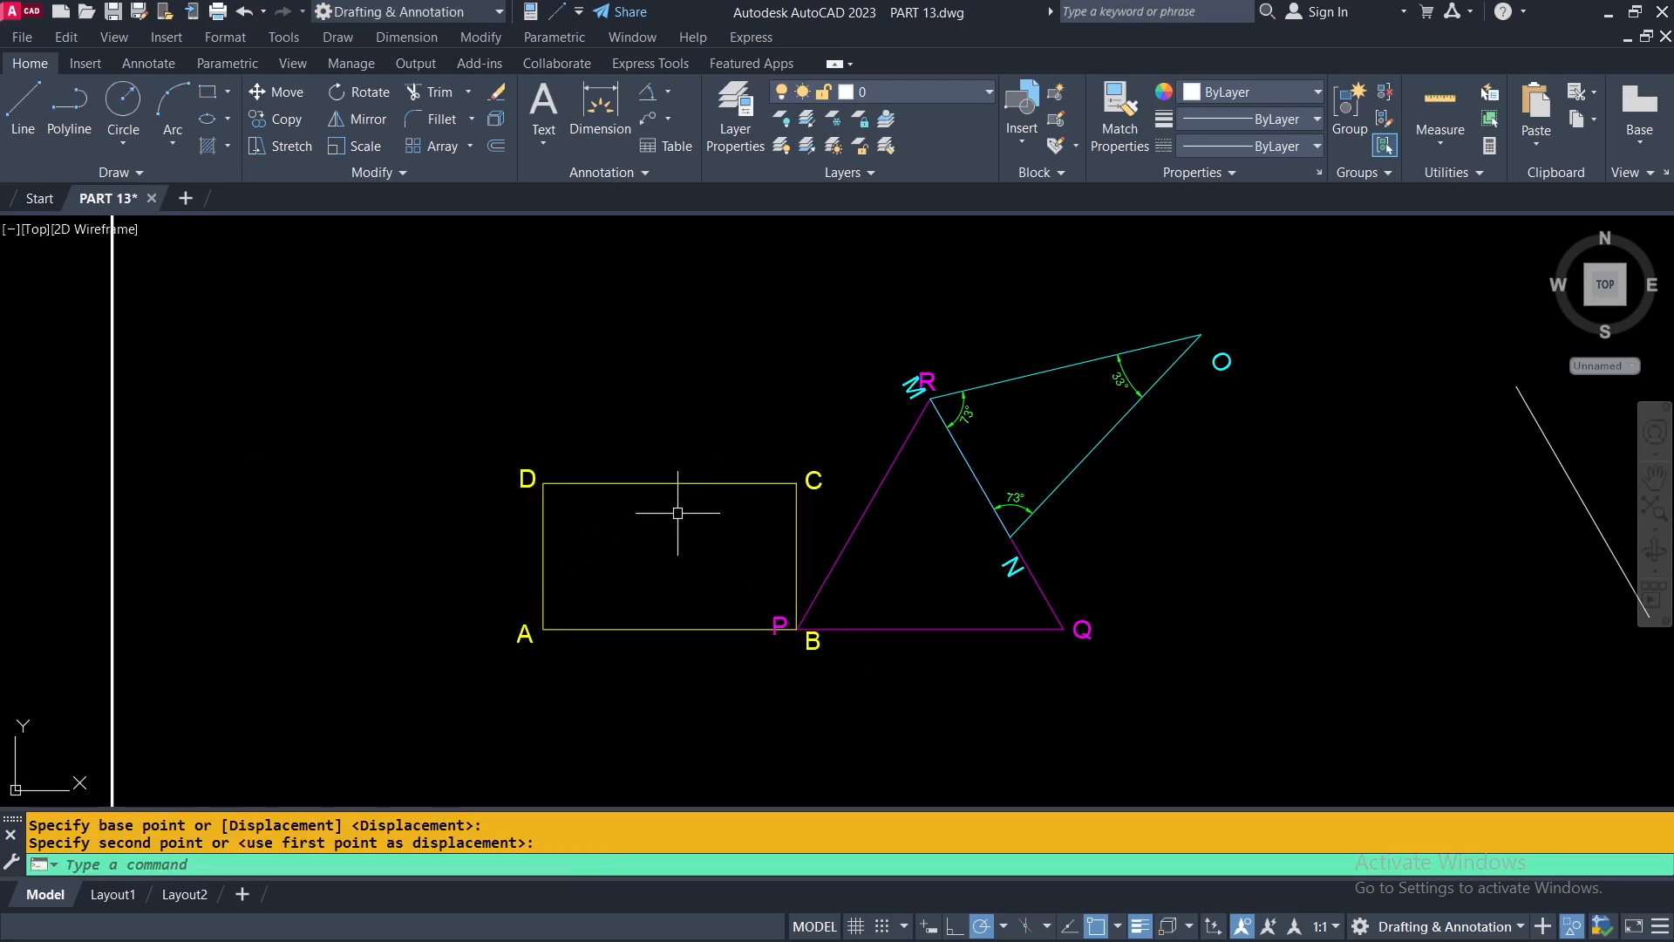
# Rotate rectangle ABCD about corner B using Reference, aligning side BC with side PR of the magenta triangle.
pyautogui.click(349, 93)
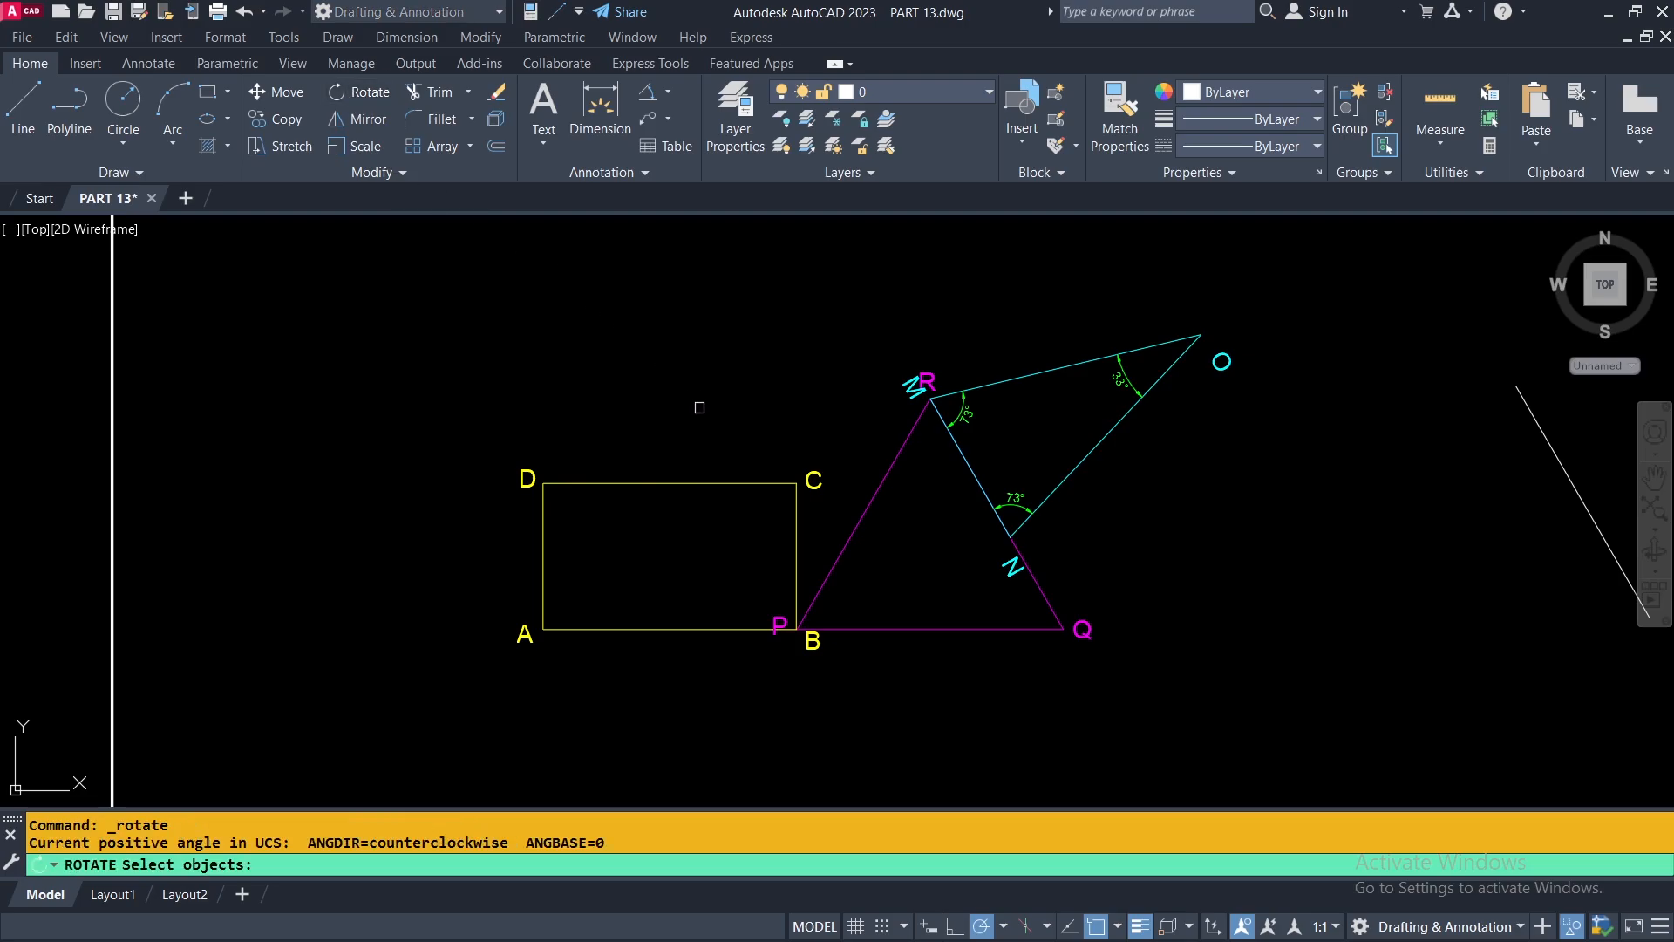
pyautogui.click(721, 485)
pyautogui.press('Return')
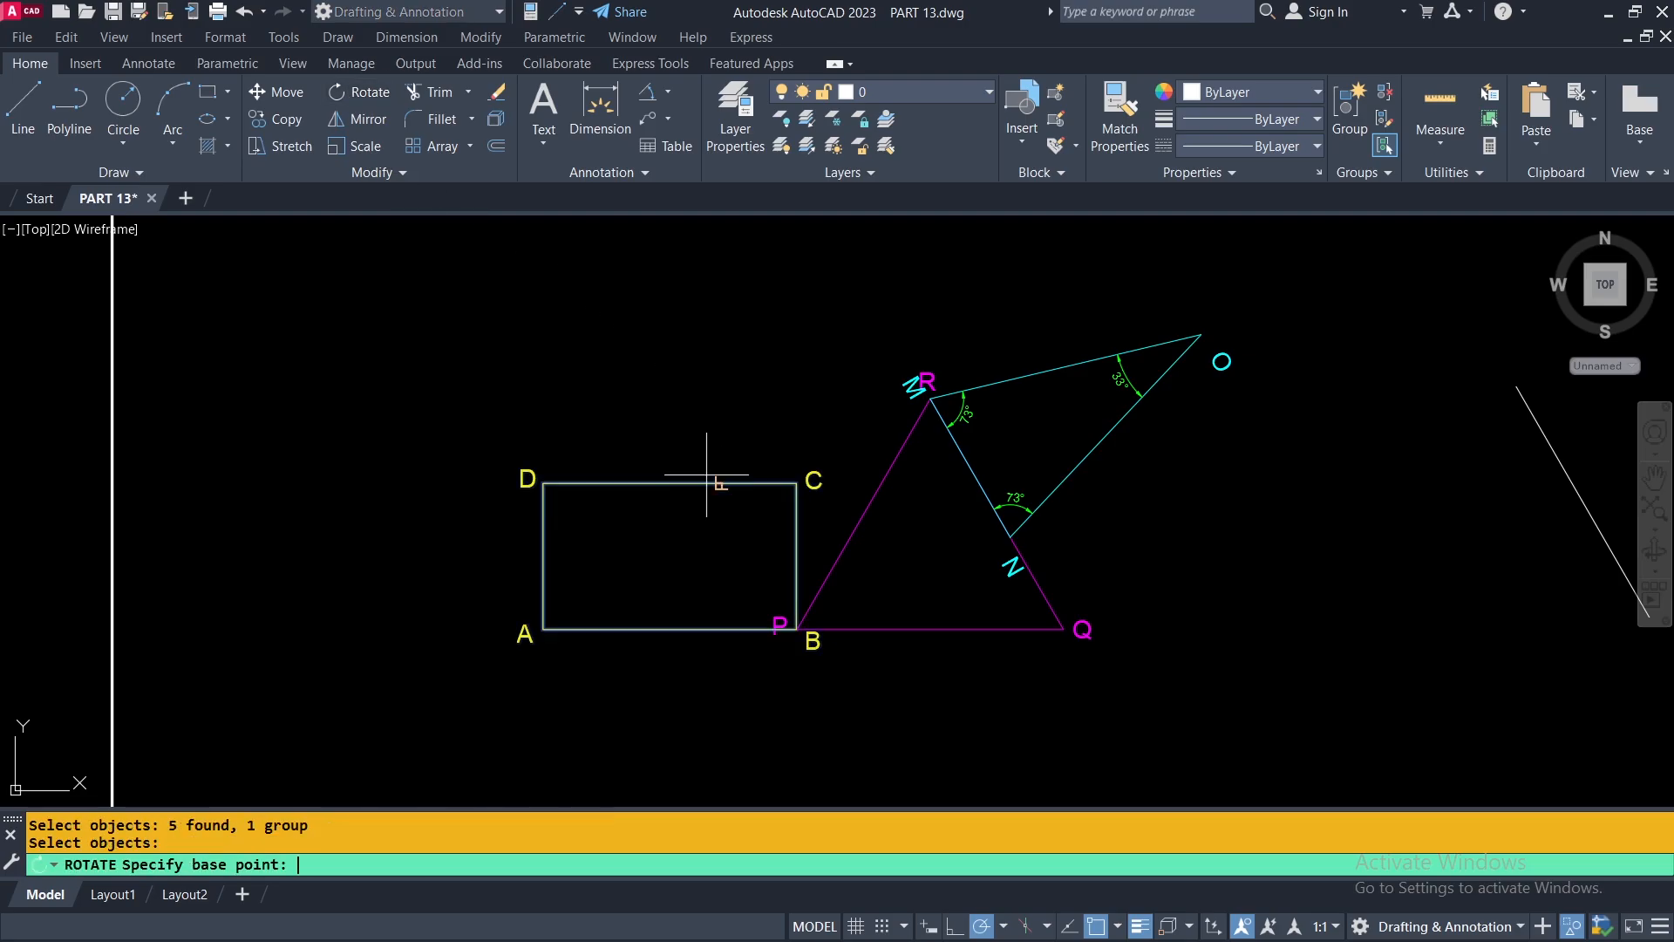
pyautogui.scroll(5, 796, 628)
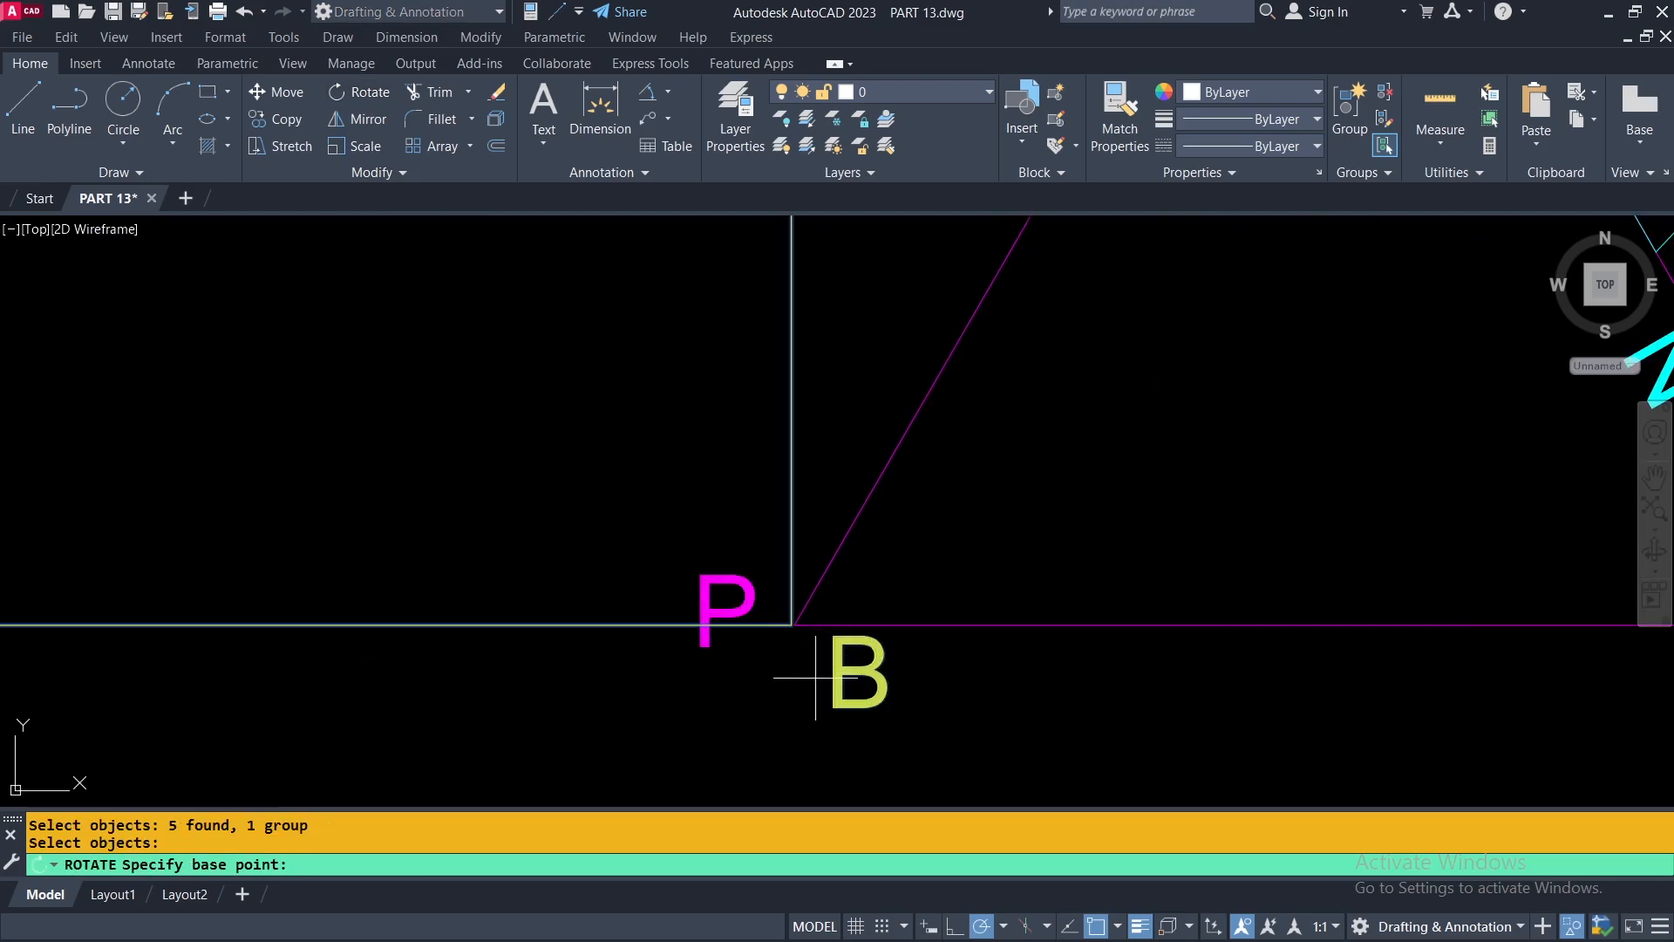
pyautogui.click(796, 628)
pyautogui.scroll(-3, 793, 626)
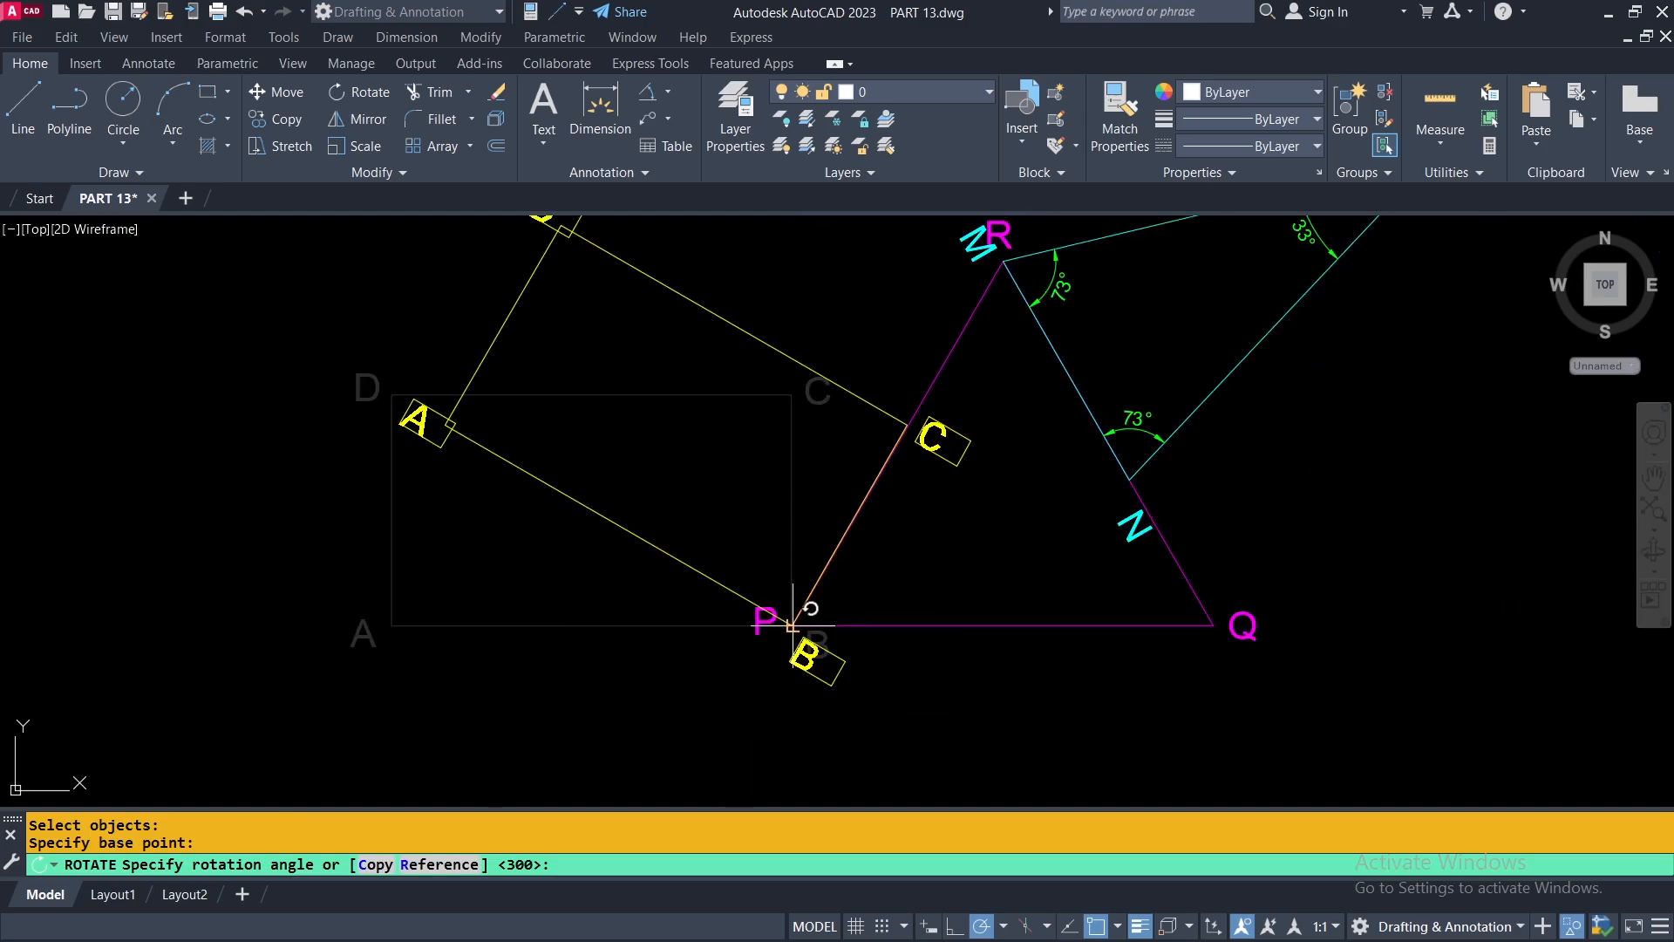
pyautogui.rightClick(835, 449)
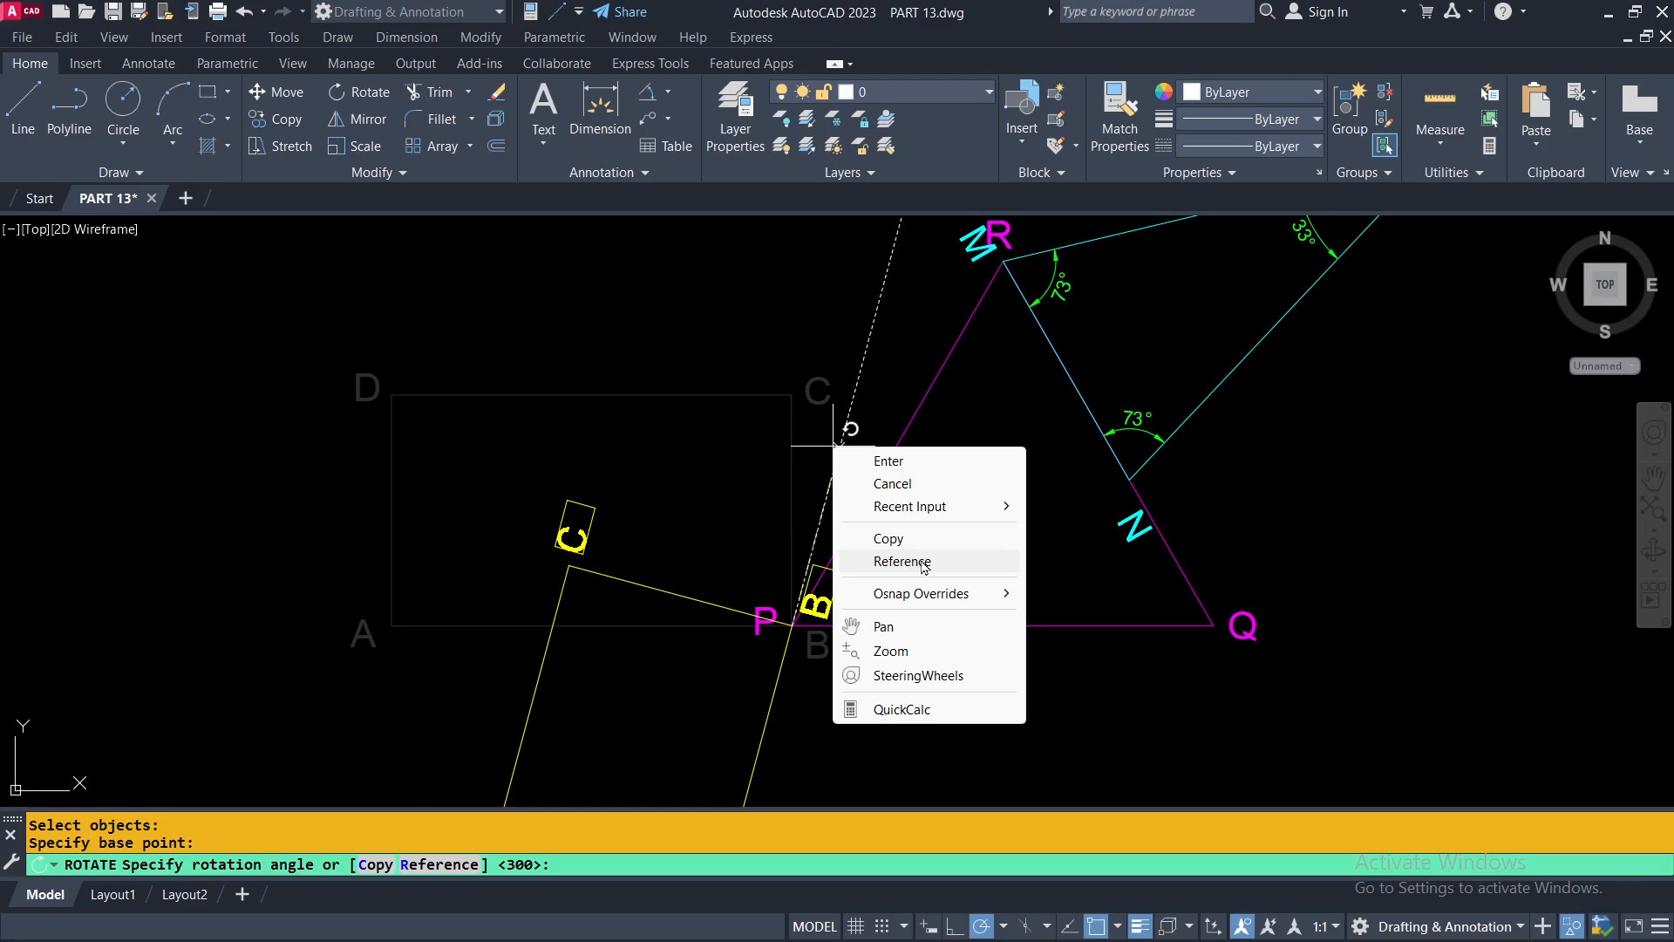
pyautogui.click(903, 561)
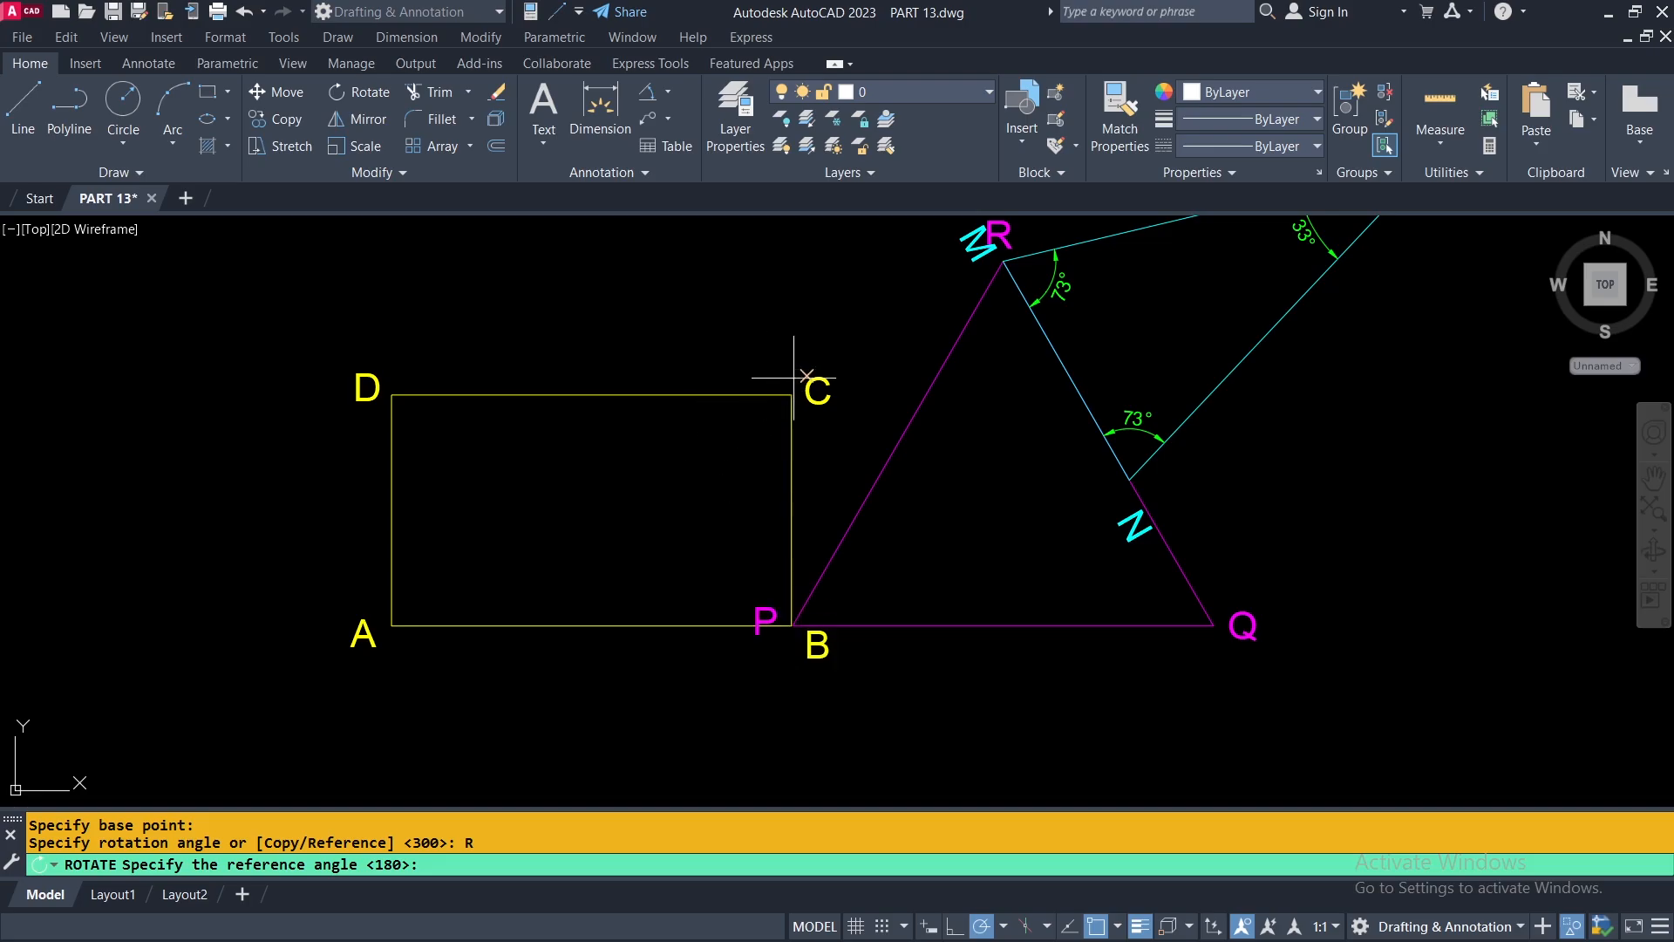
pyautogui.click(791, 626)
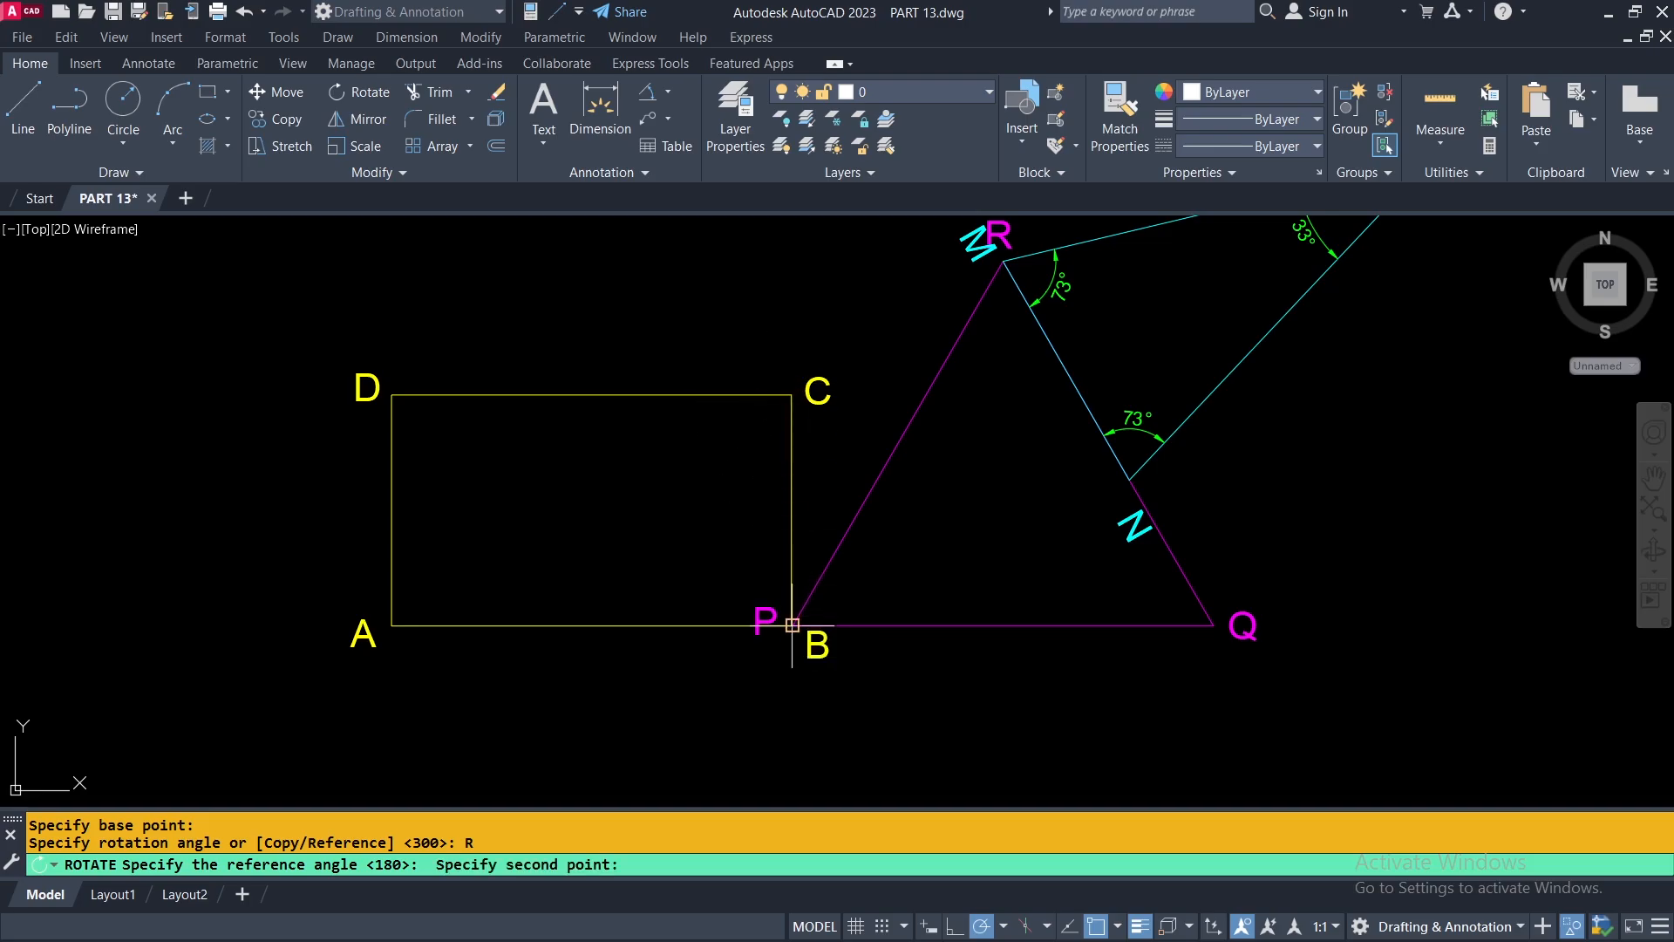
pyautogui.click(791, 395)
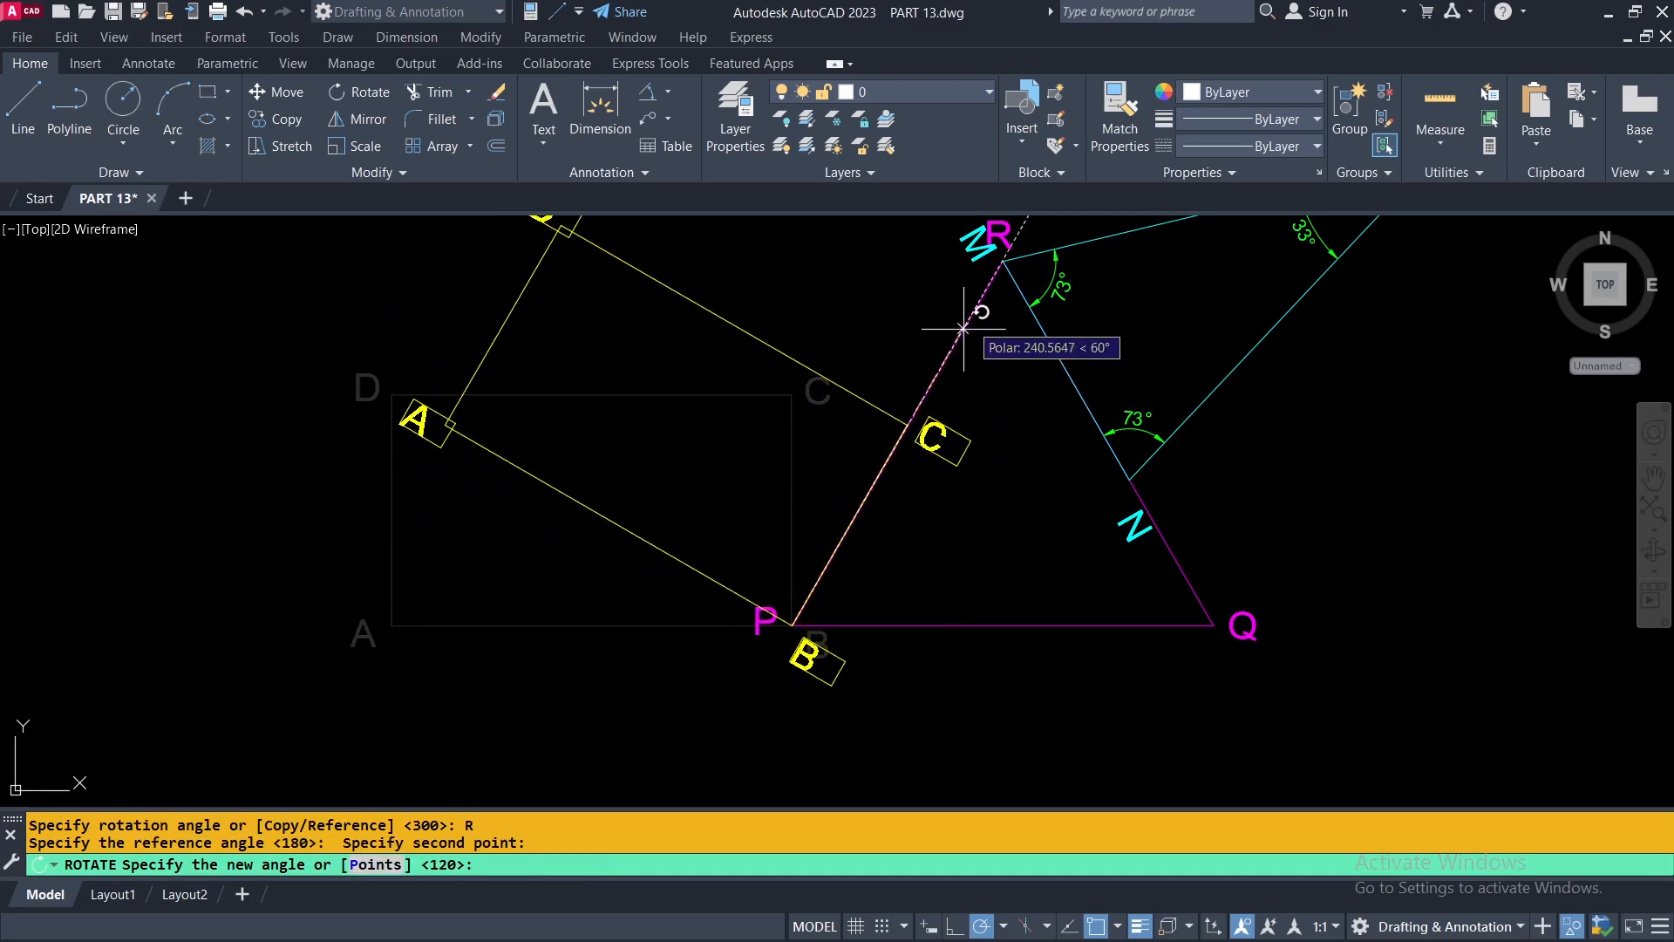
pyautogui.click(1003, 260)
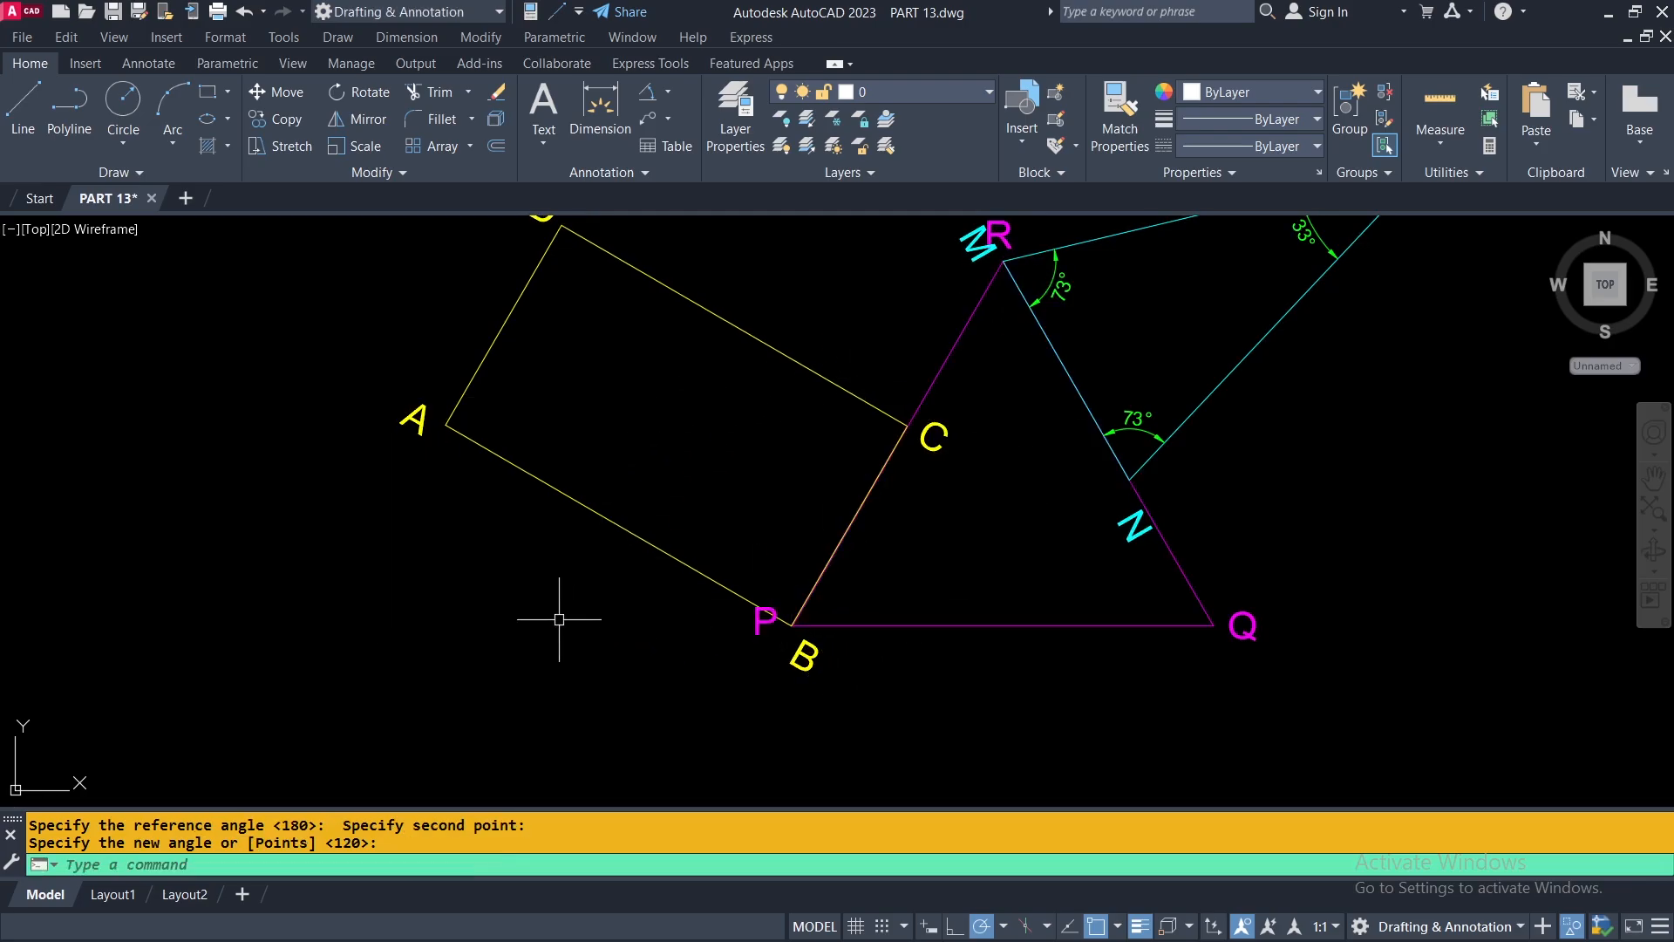
pyautogui.scroll(-2, 815, 555)
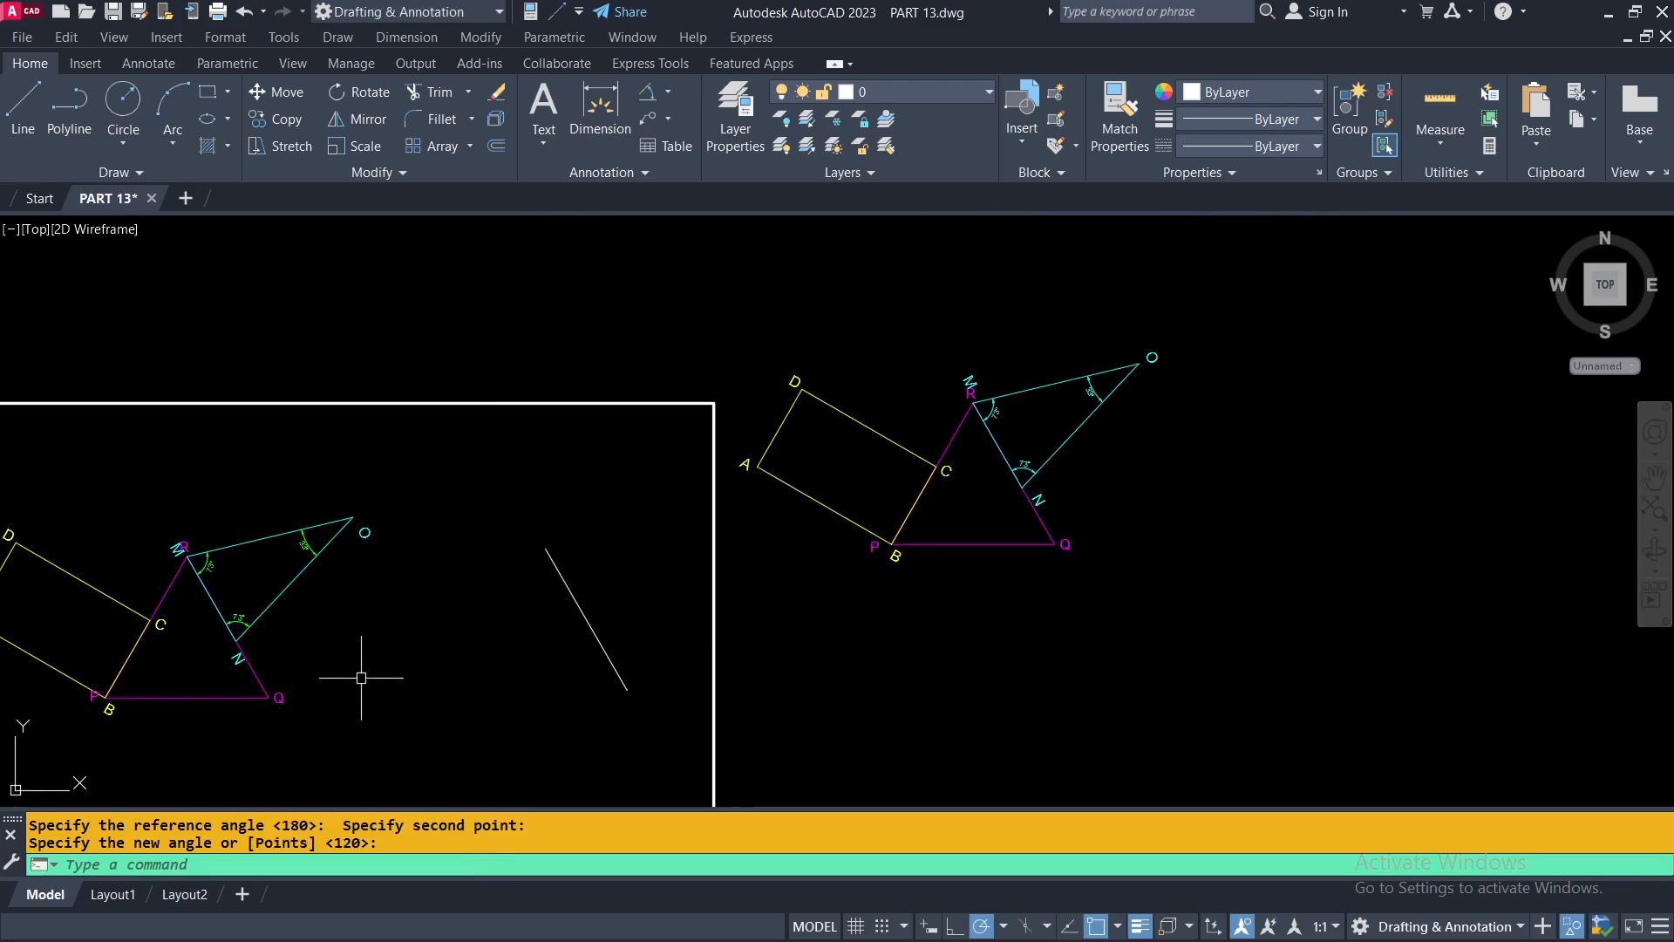
# Undo all commands in the history back through the grip edit in one go, including the moves and rotations of the shapes.
pyautogui.moveTo(390, 650); pyautogui.dragTo(583, 619, button='middle')
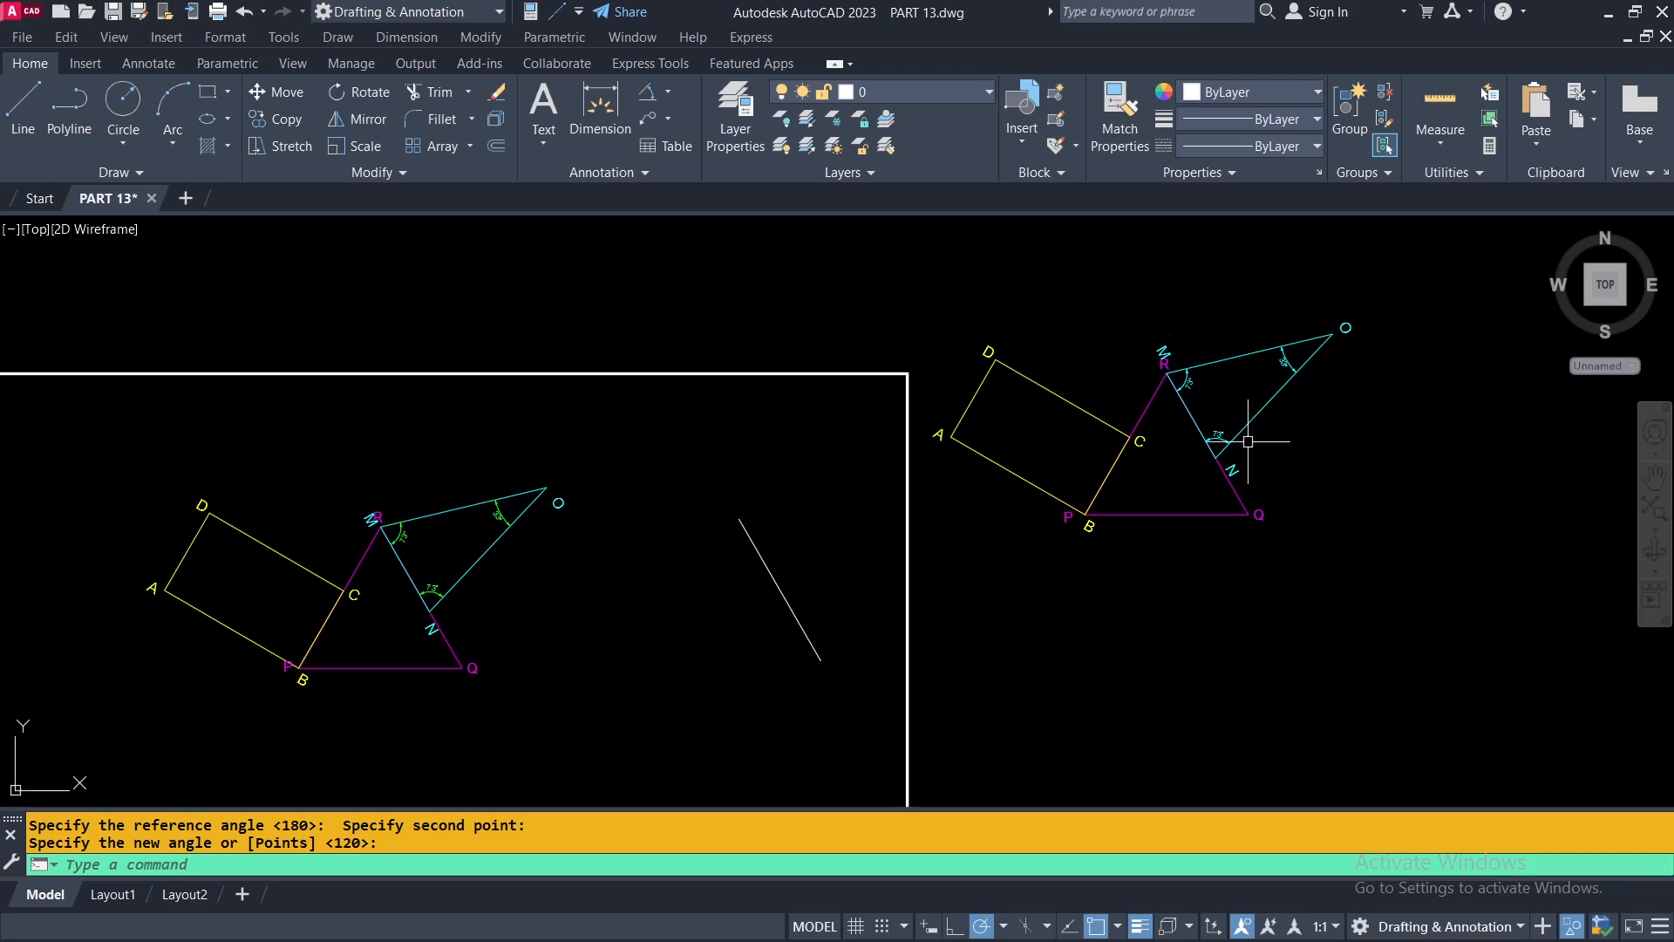
pyautogui.moveTo(673, 514); pyautogui.dragTo(864, 426, button='middle')
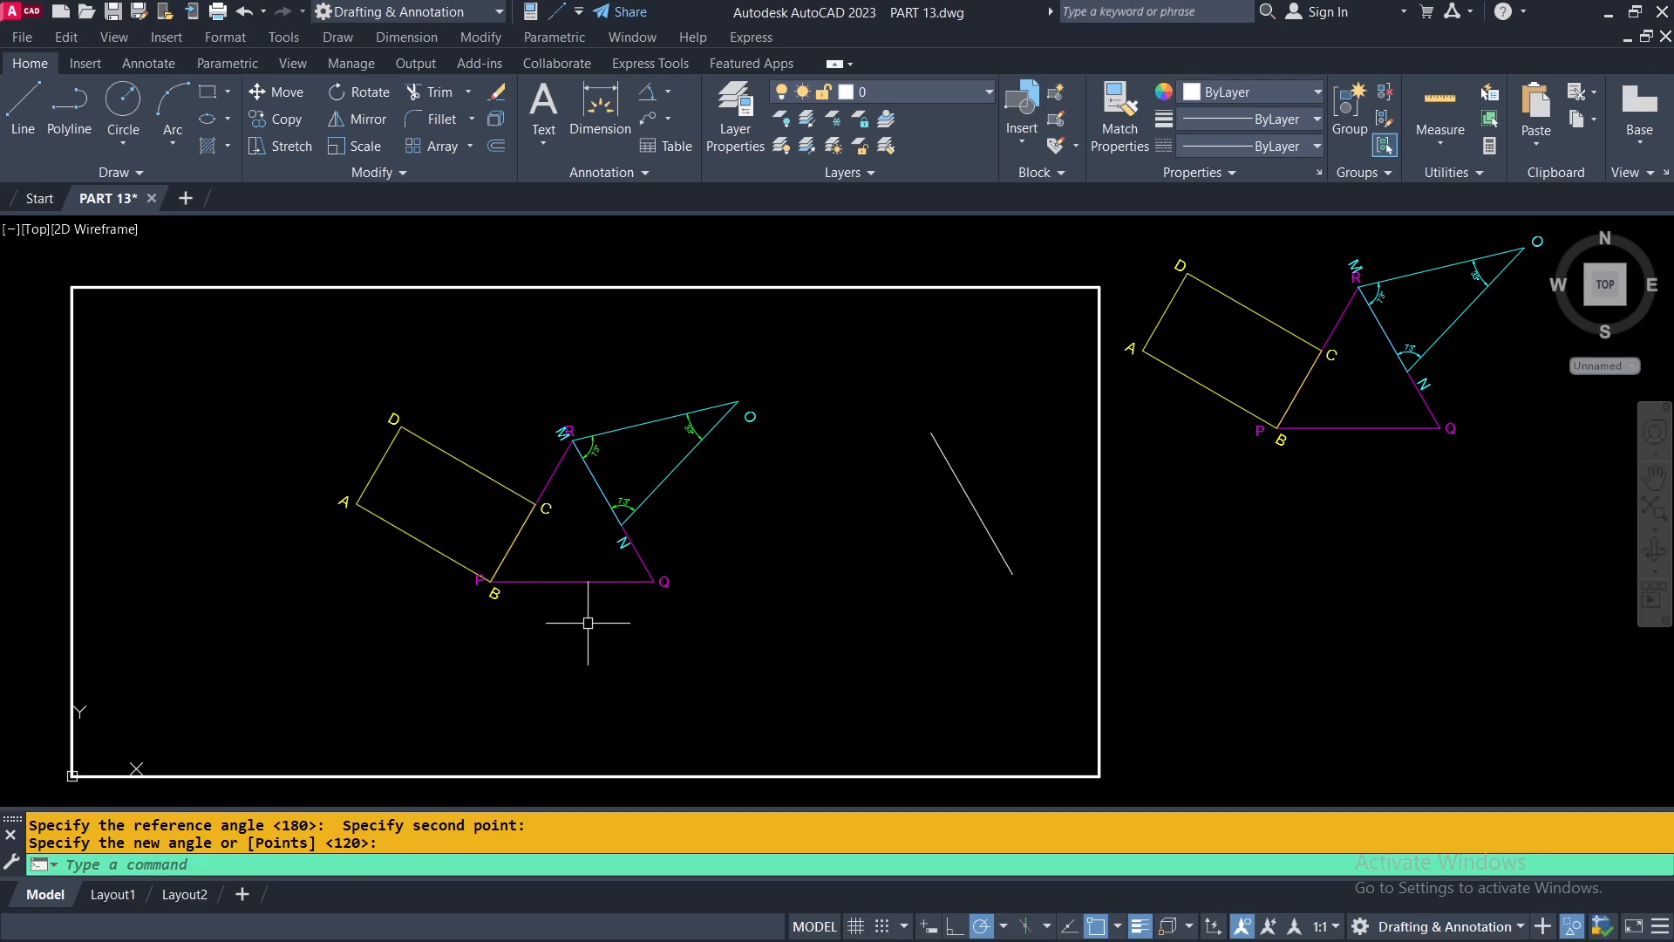
pyautogui.click(263, 12)
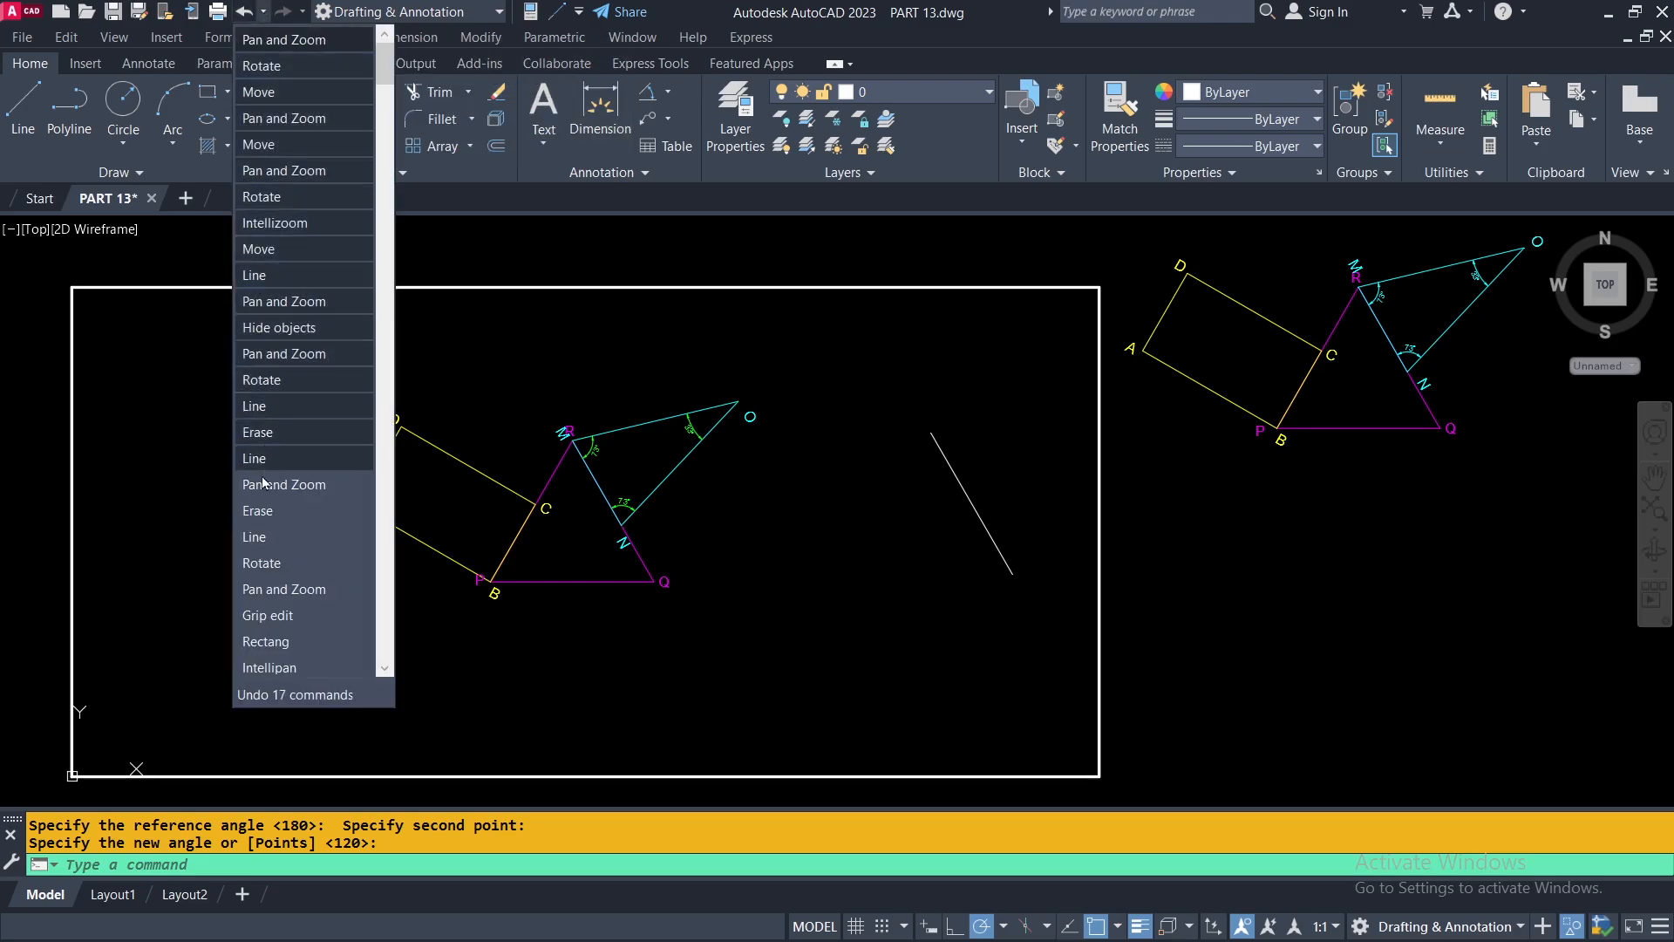
pyautogui.click(279, 641)
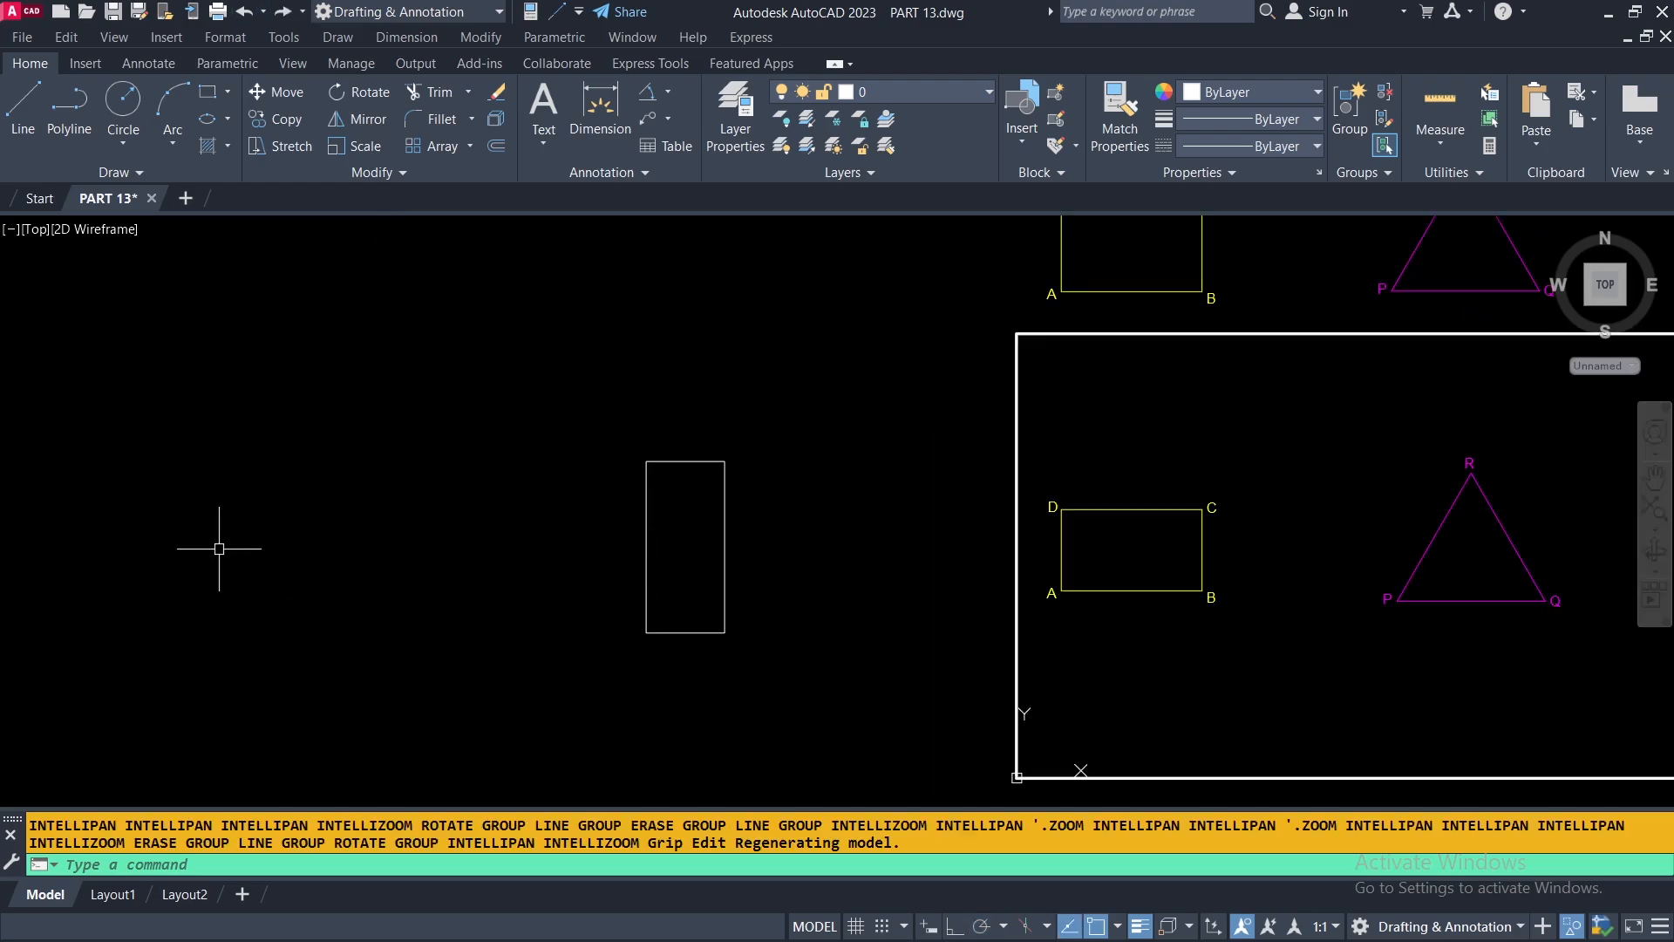
# Hide the enlarged assembled figure, the row of shapes above the white frame and the separate upright white rectangle.
pyautogui.scroll(-3, 218, 547)
pyautogui.scroll(3, 741, 536)
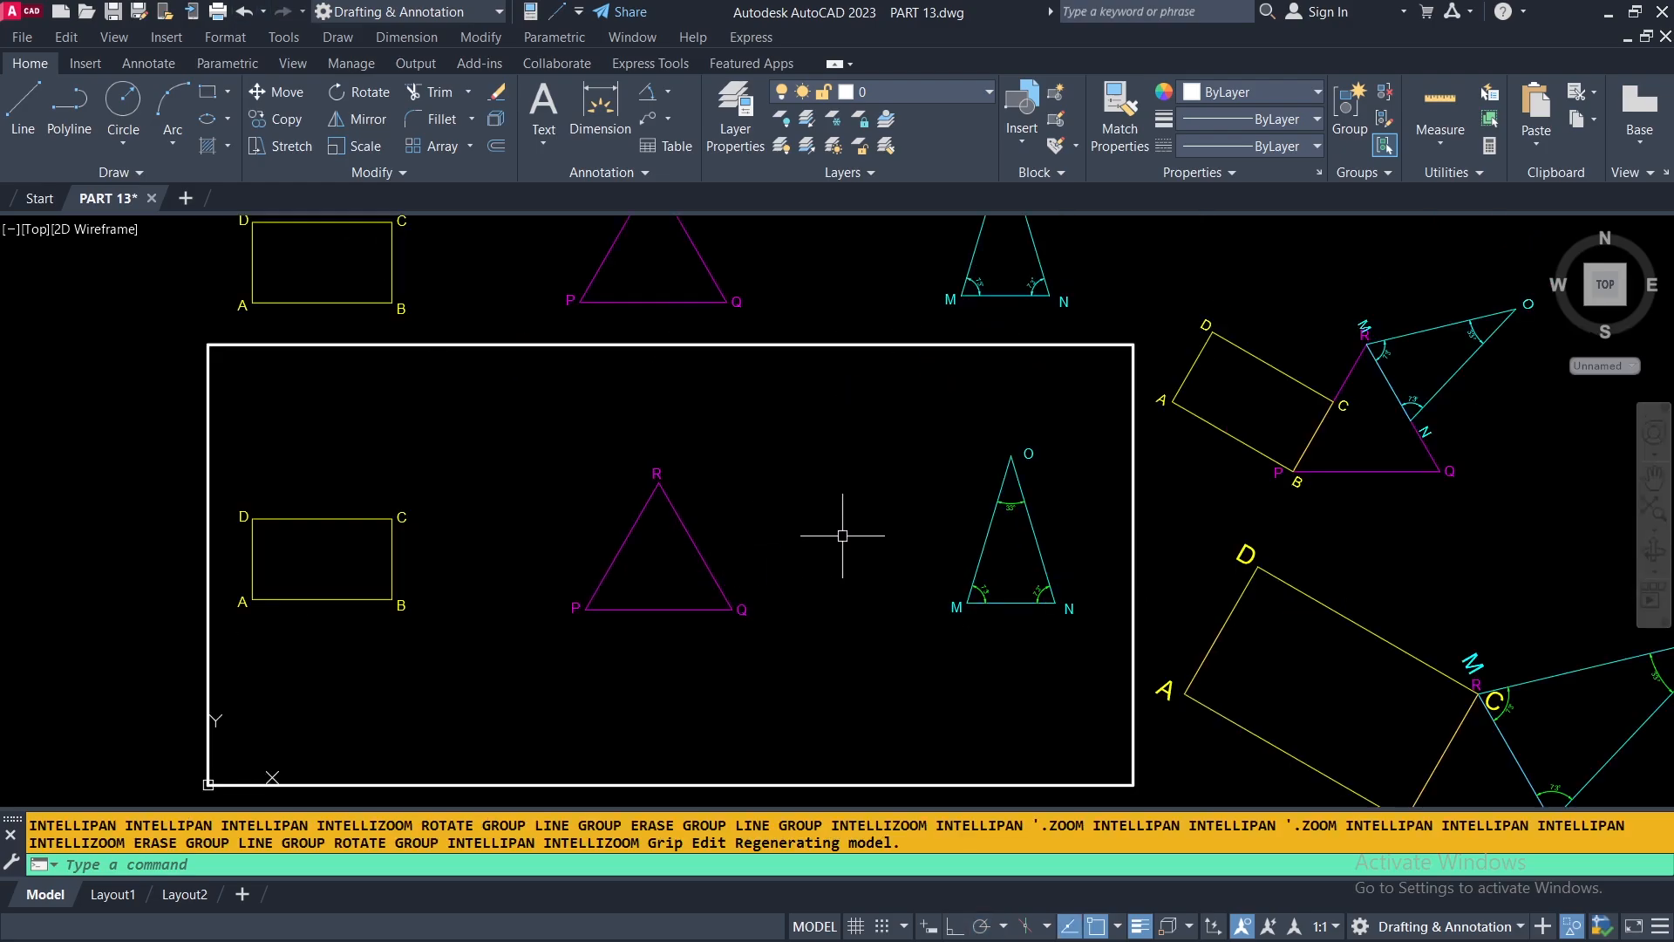
pyautogui.moveTo(852, 535); pyautogui.dragTo(672, 453, button='middle')
pyautogui.scroll(-3, 672, 453)
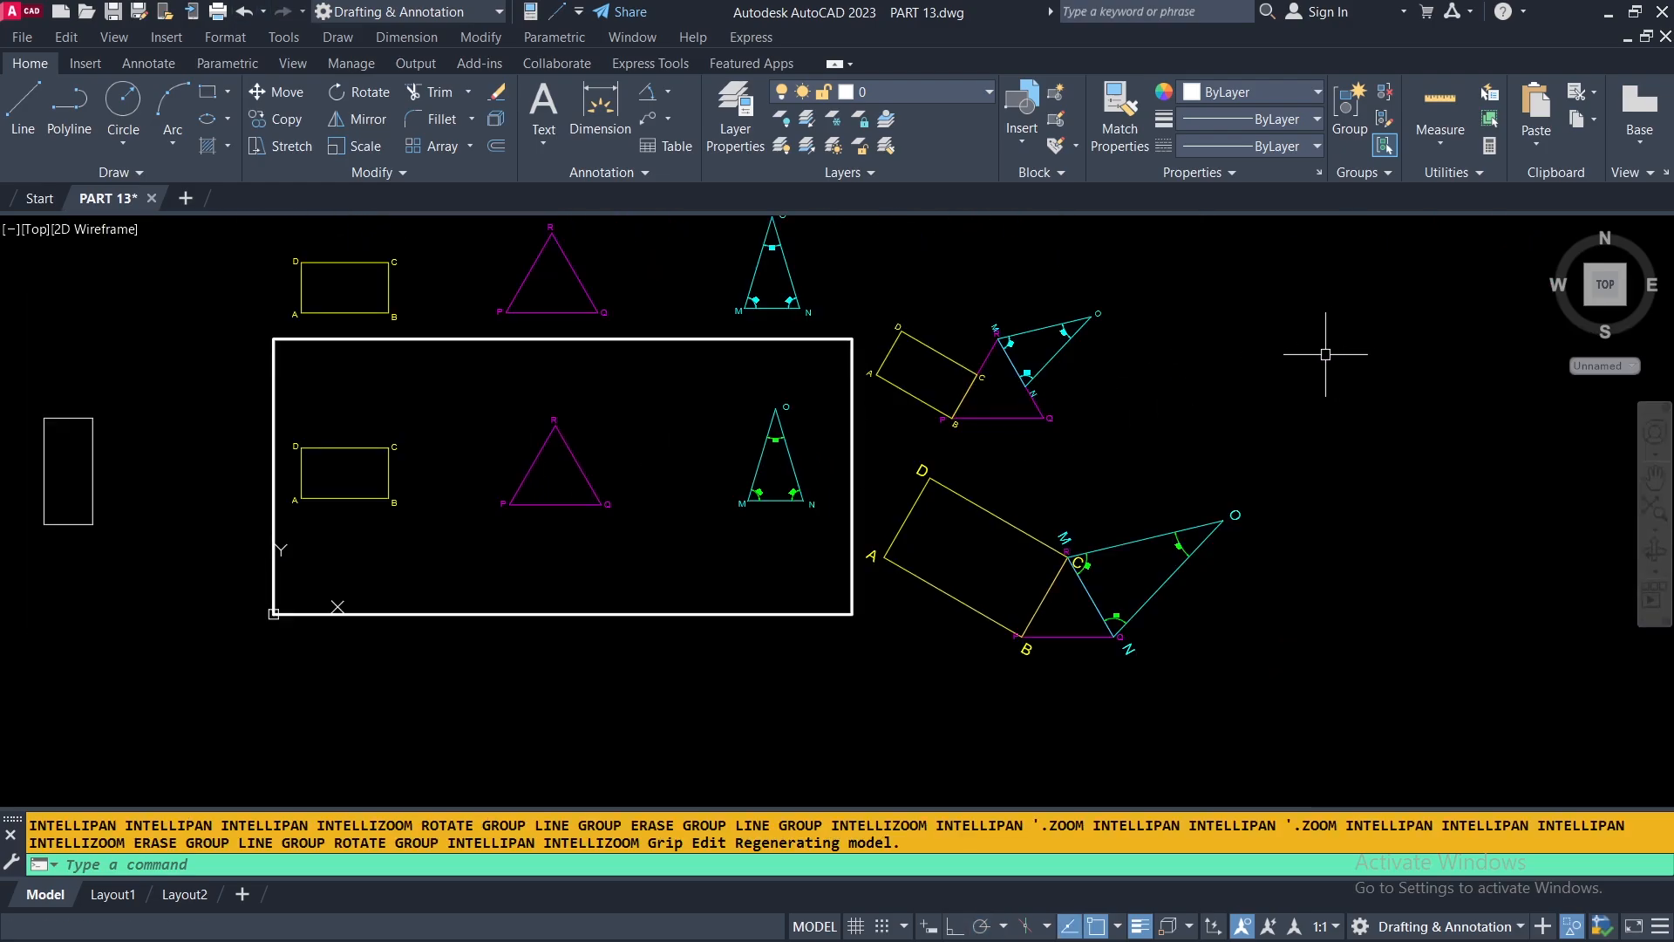
pyautogui.click(1354, 489)
pyautogui.click(955, 686)
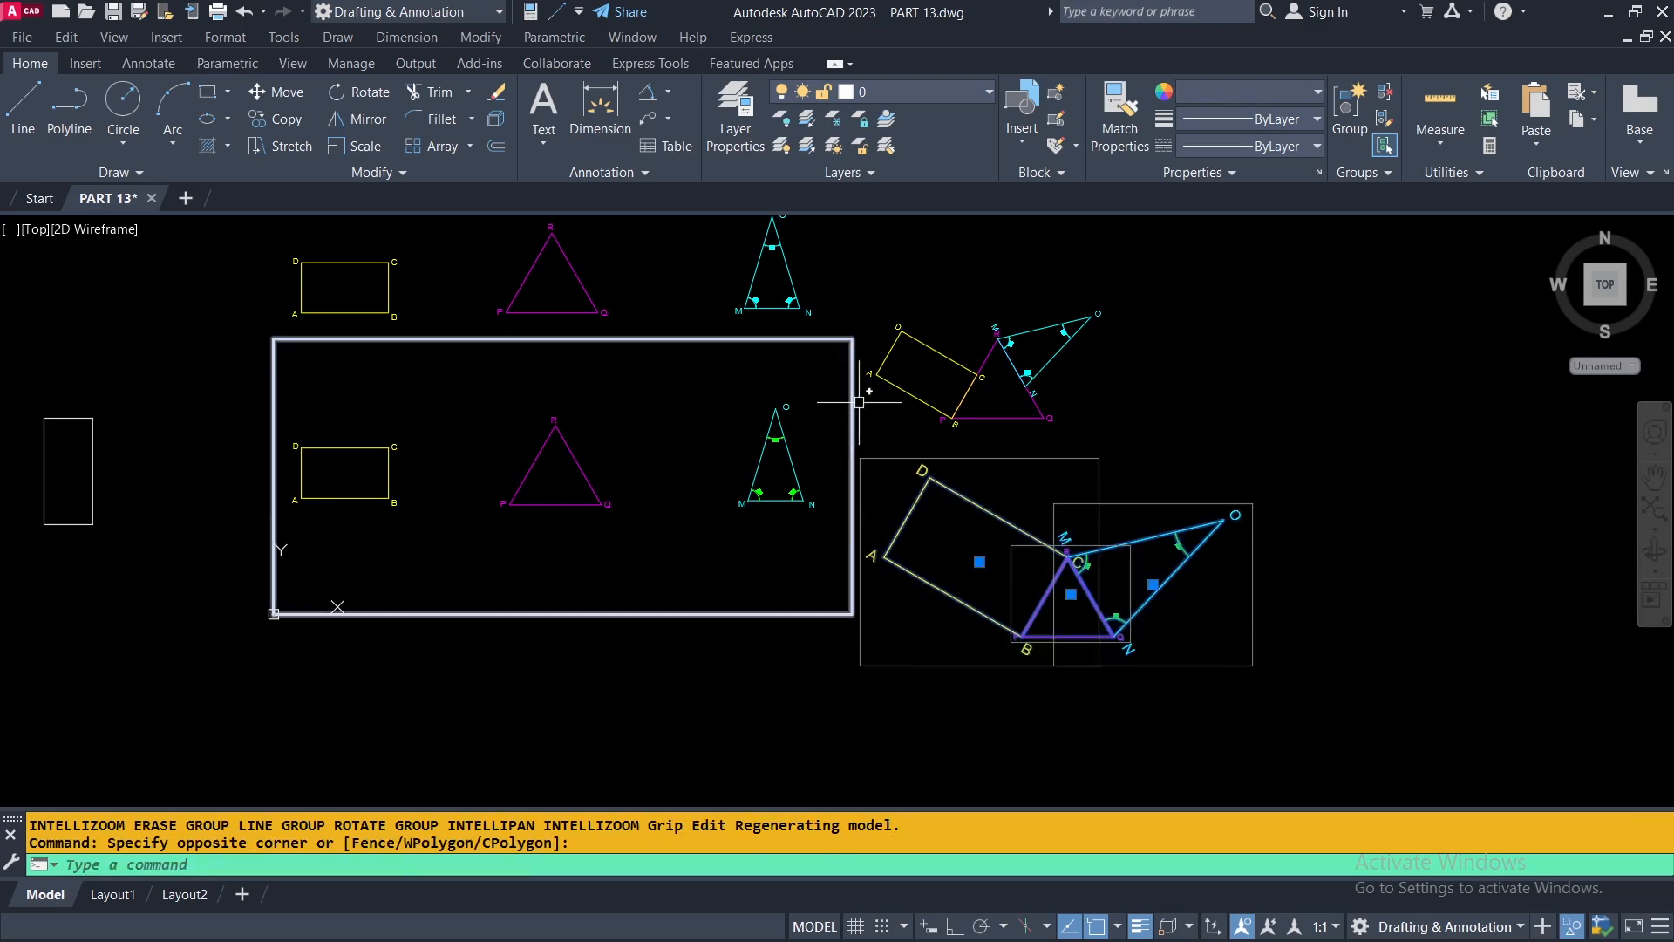
pyautogui.click(860, 246)
pyautogui.click(218, 301)
pyautogui.click(162, 419)
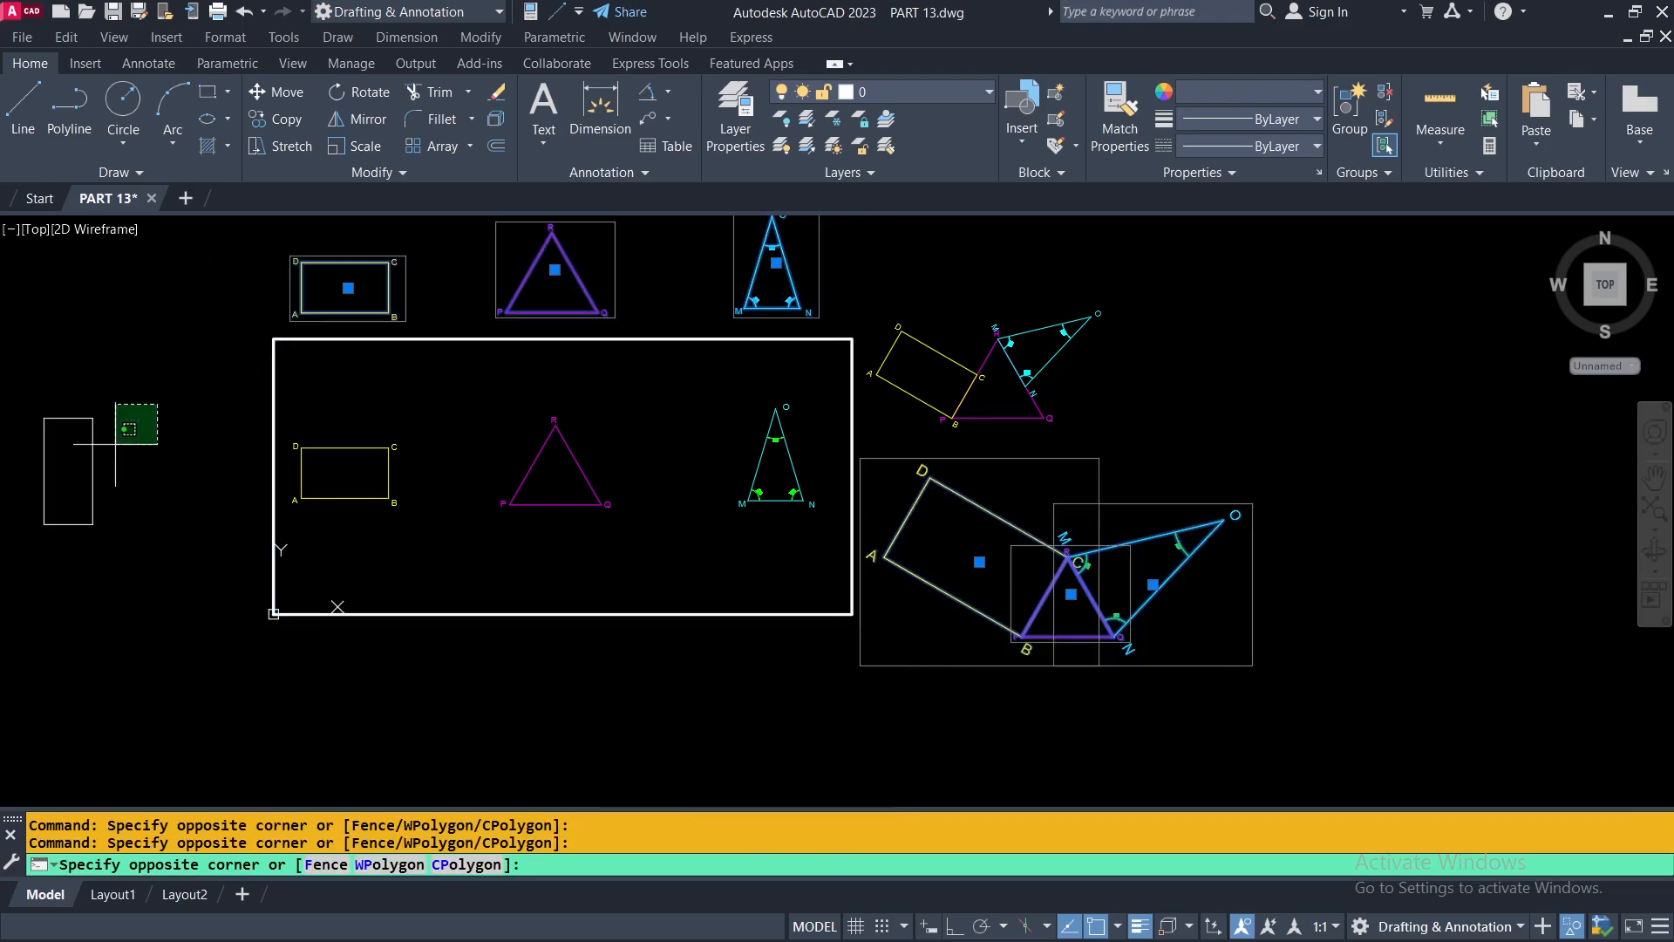
pyautogui.click(79, 484)
pyautogui.rightClick(1221, 350)
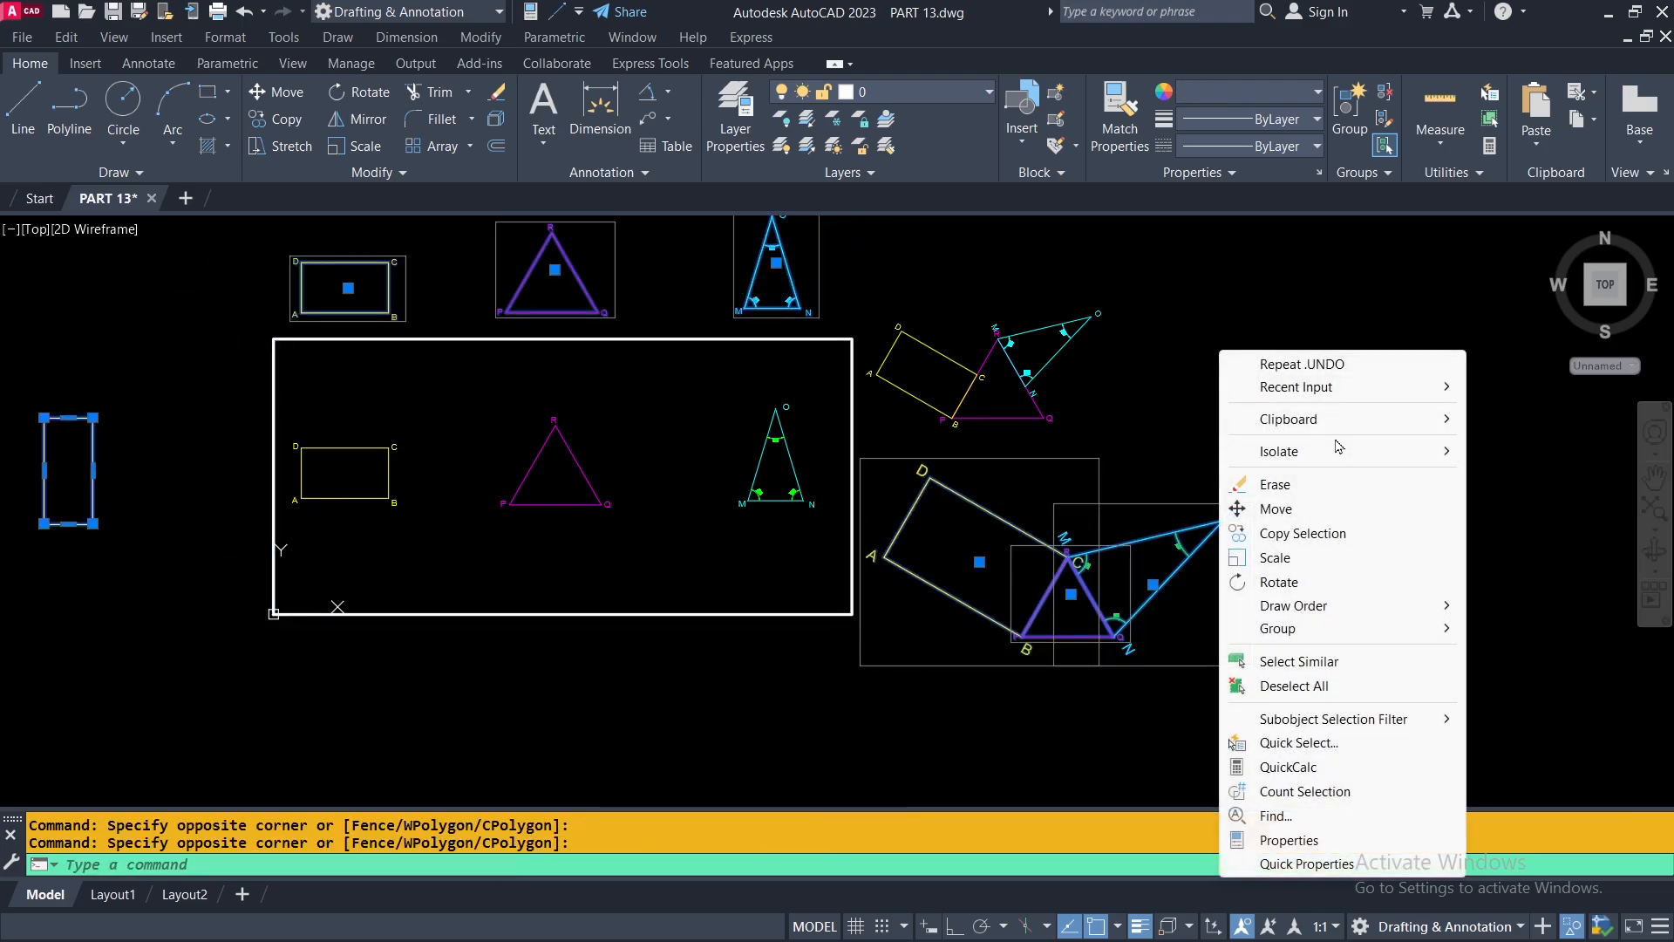
pyautogui.moveTo(1302, 460)
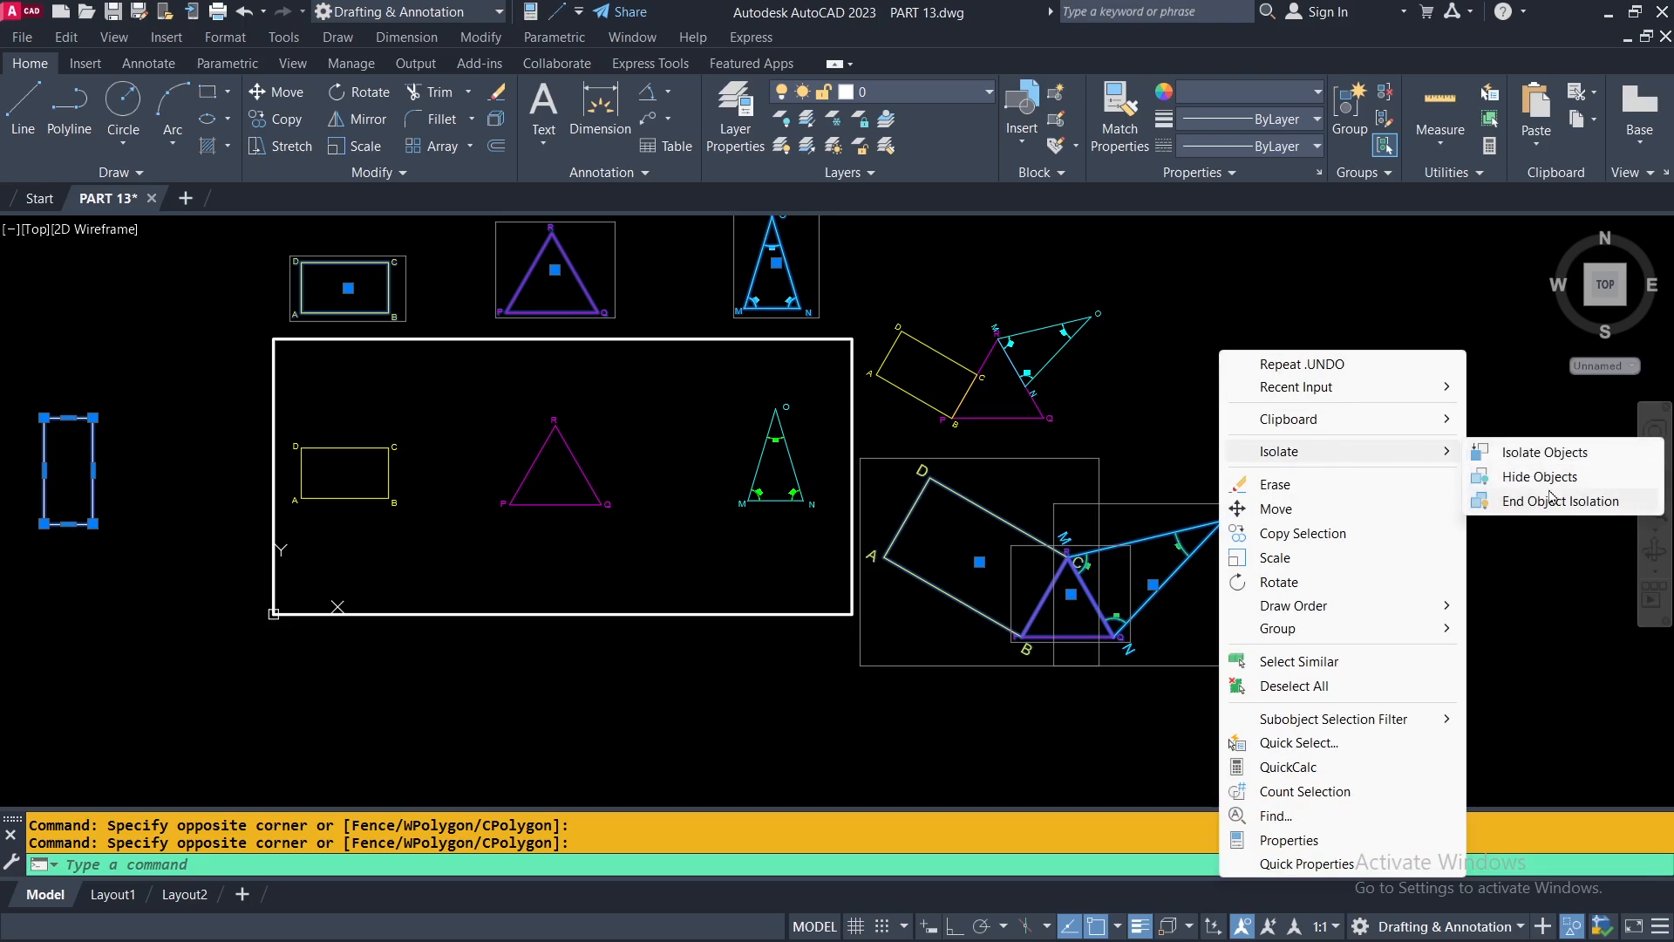
pyautogui.click(1515, 480)
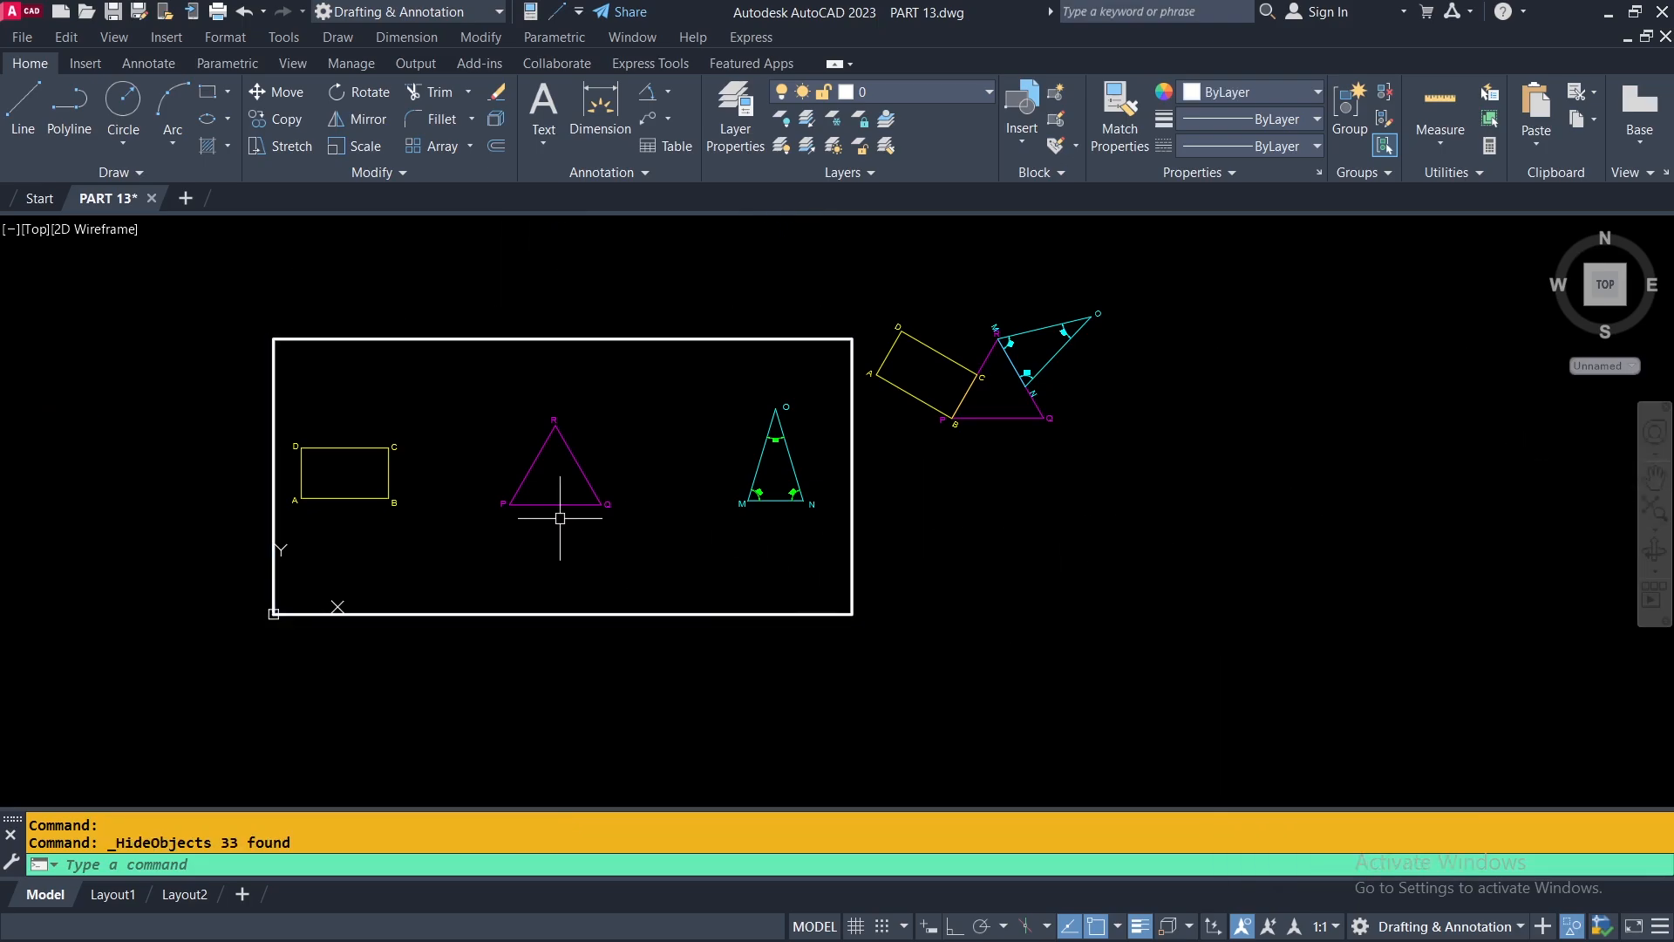
# Expand the additional modify tools and keep them pinned open.
pyautogui.moveTo(793, 568); pyautogui.dragTo(1048, 630, button='middle')
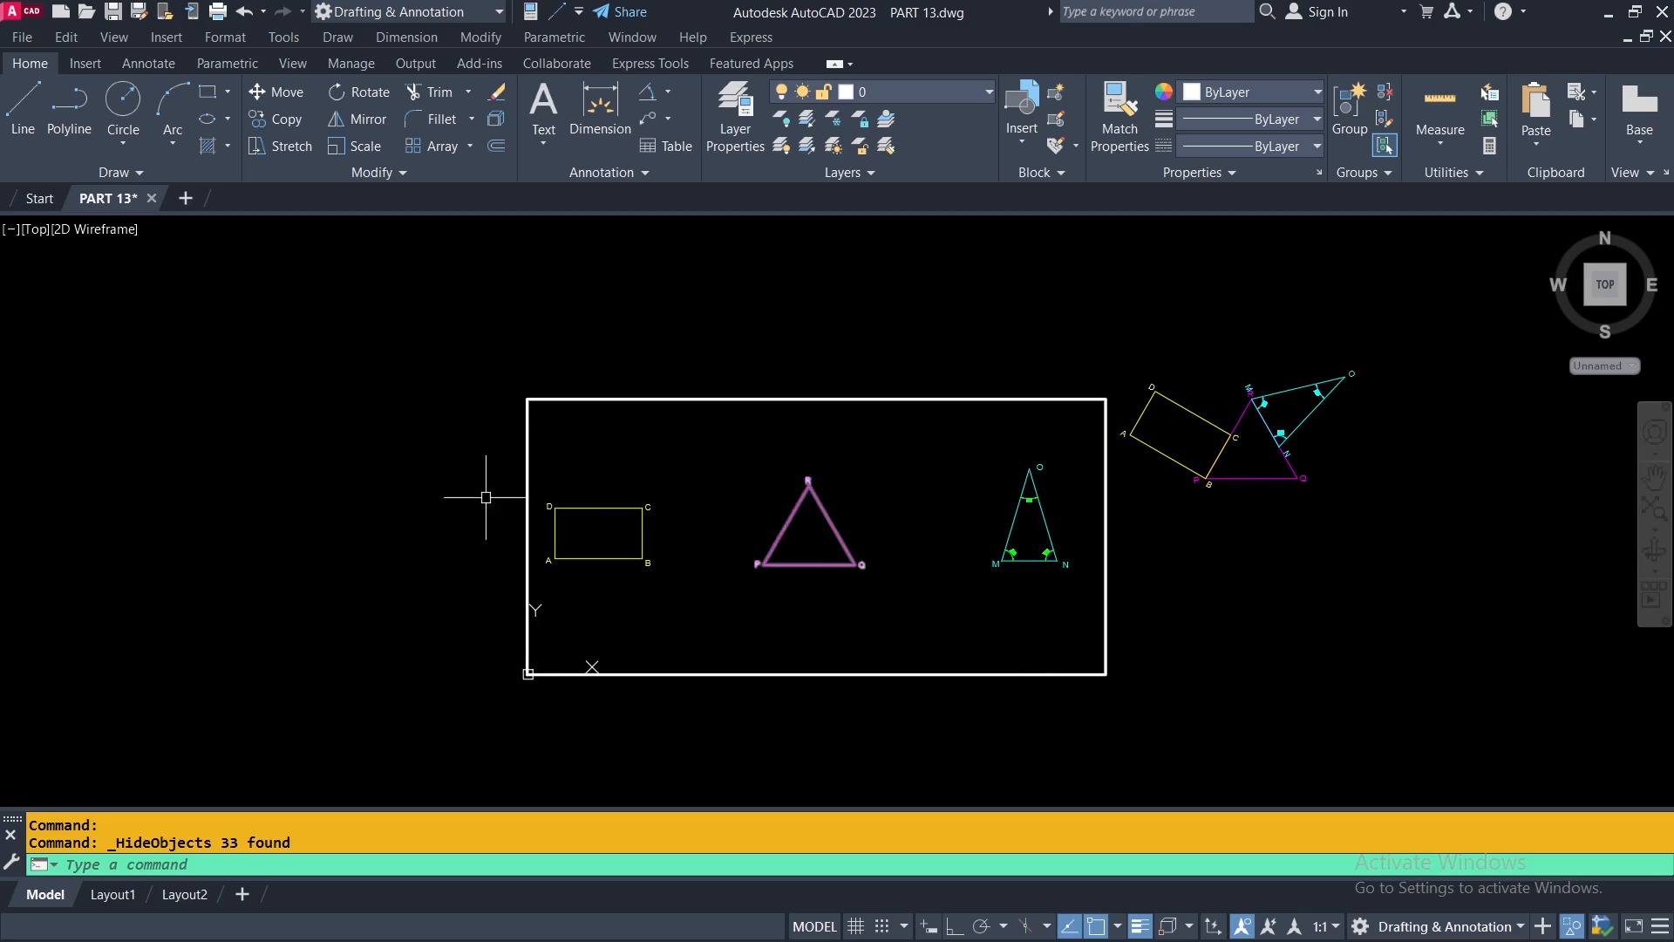
pyautogui.click(403, 175)
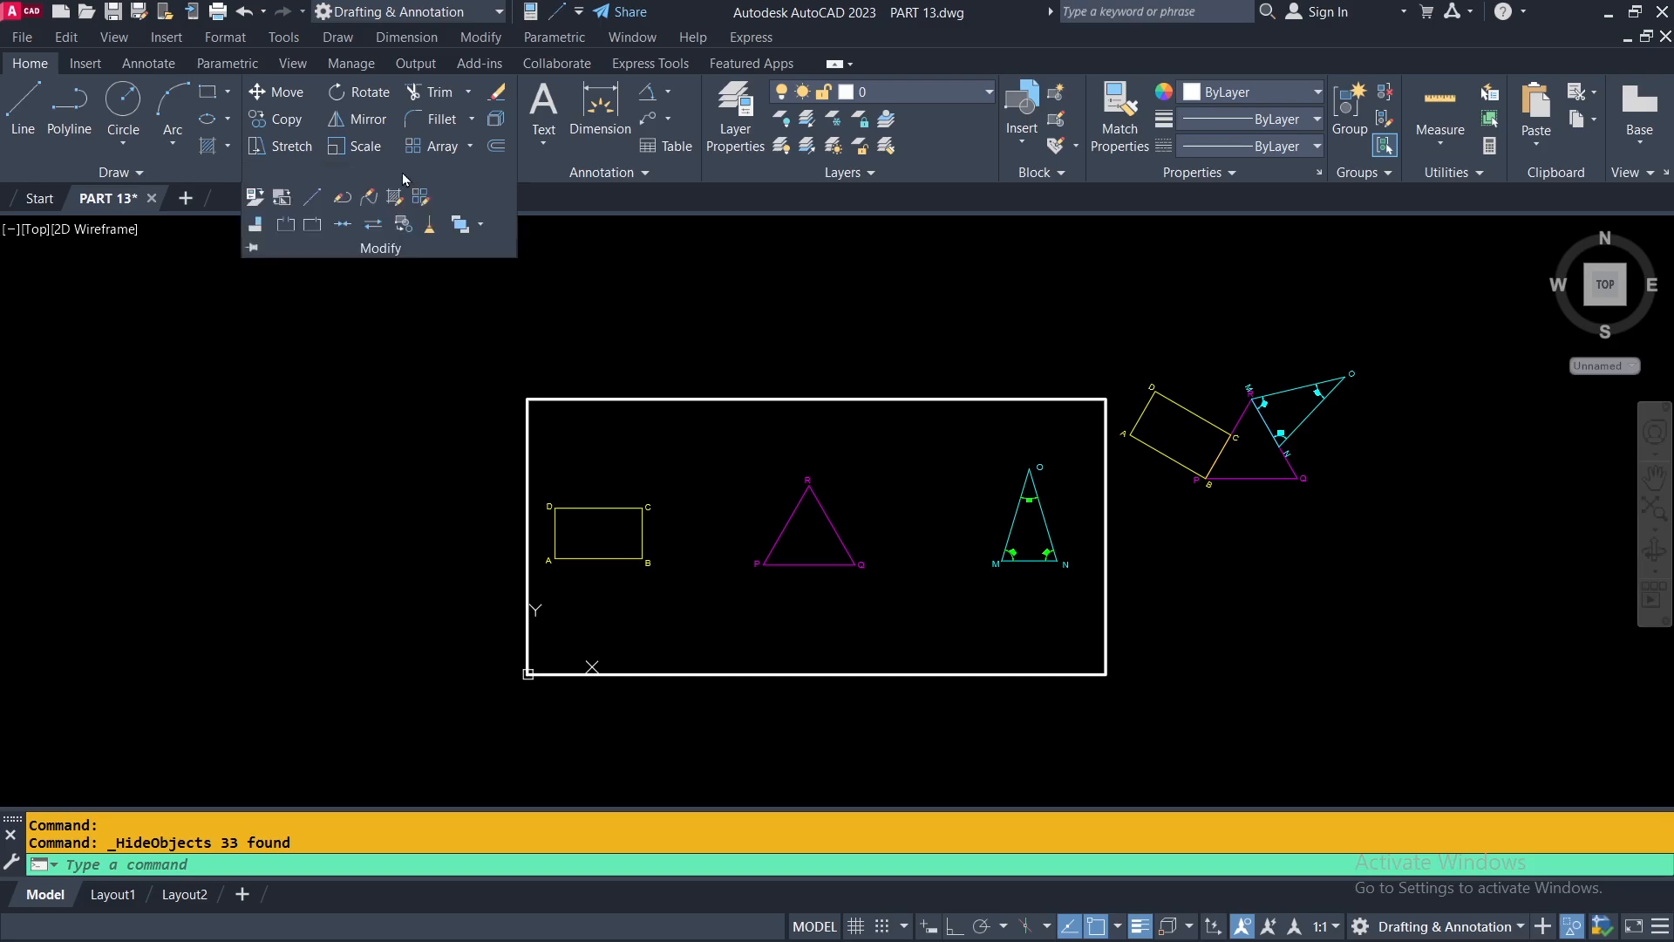
pyautogui.click(252, 250)
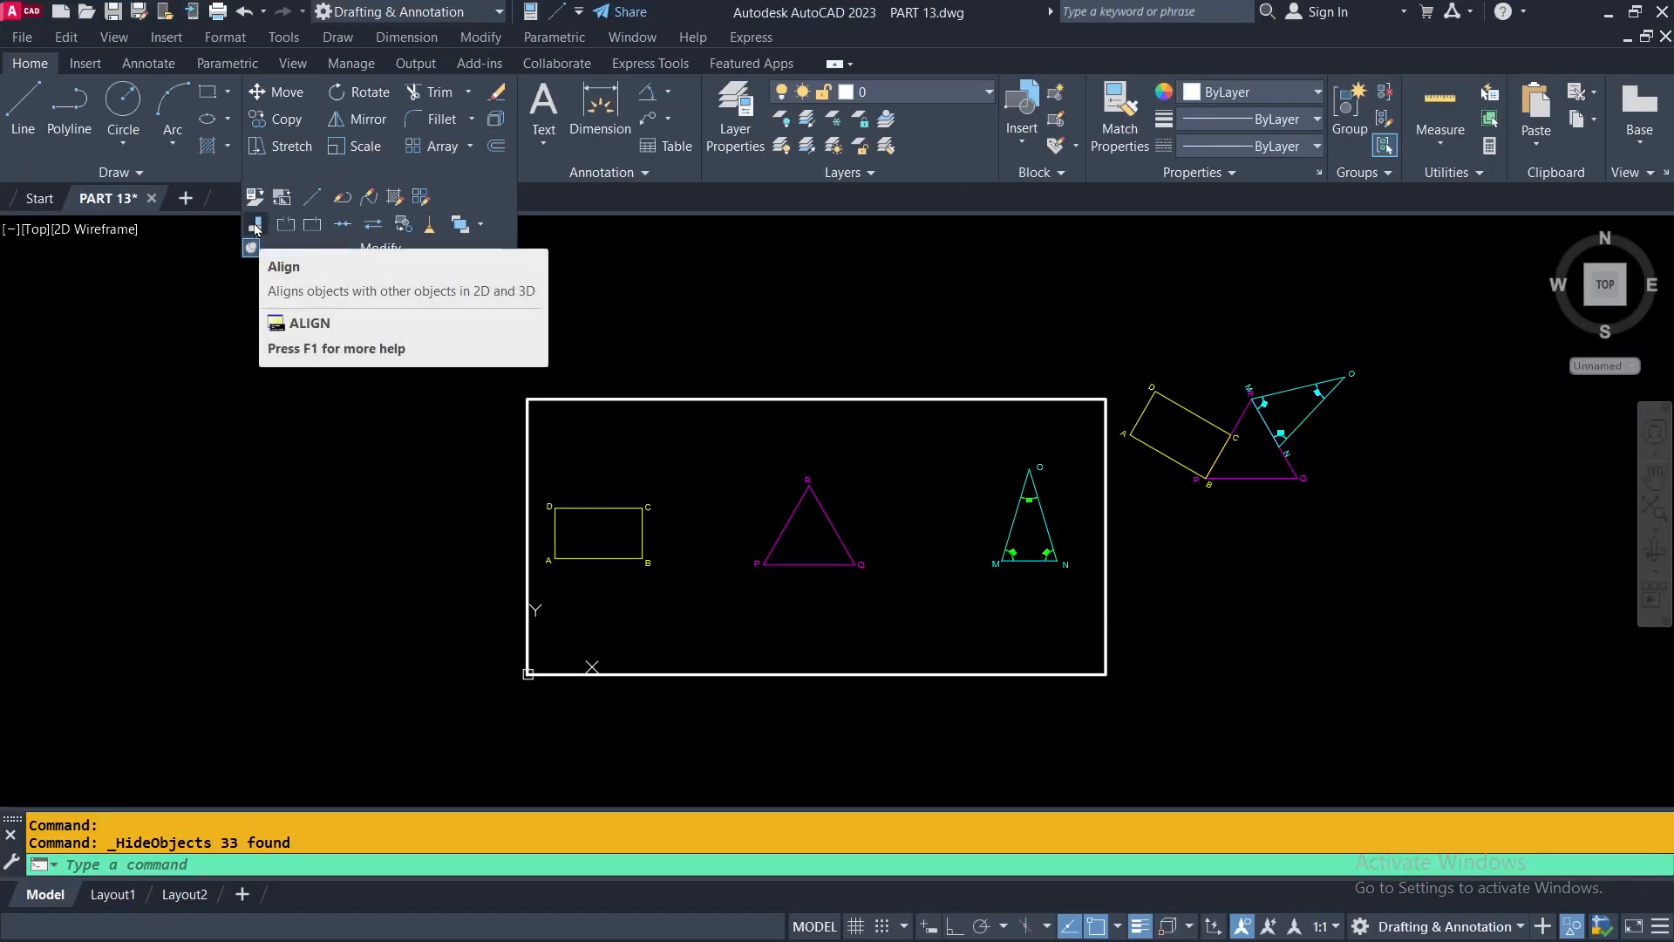
# Align the cyan triangle with the magenta triangle without scaling, matching corner M to R and corner N to Q.
pyautogui.click(256, 228)
pyautogui.scroll(2, 1026, 512)
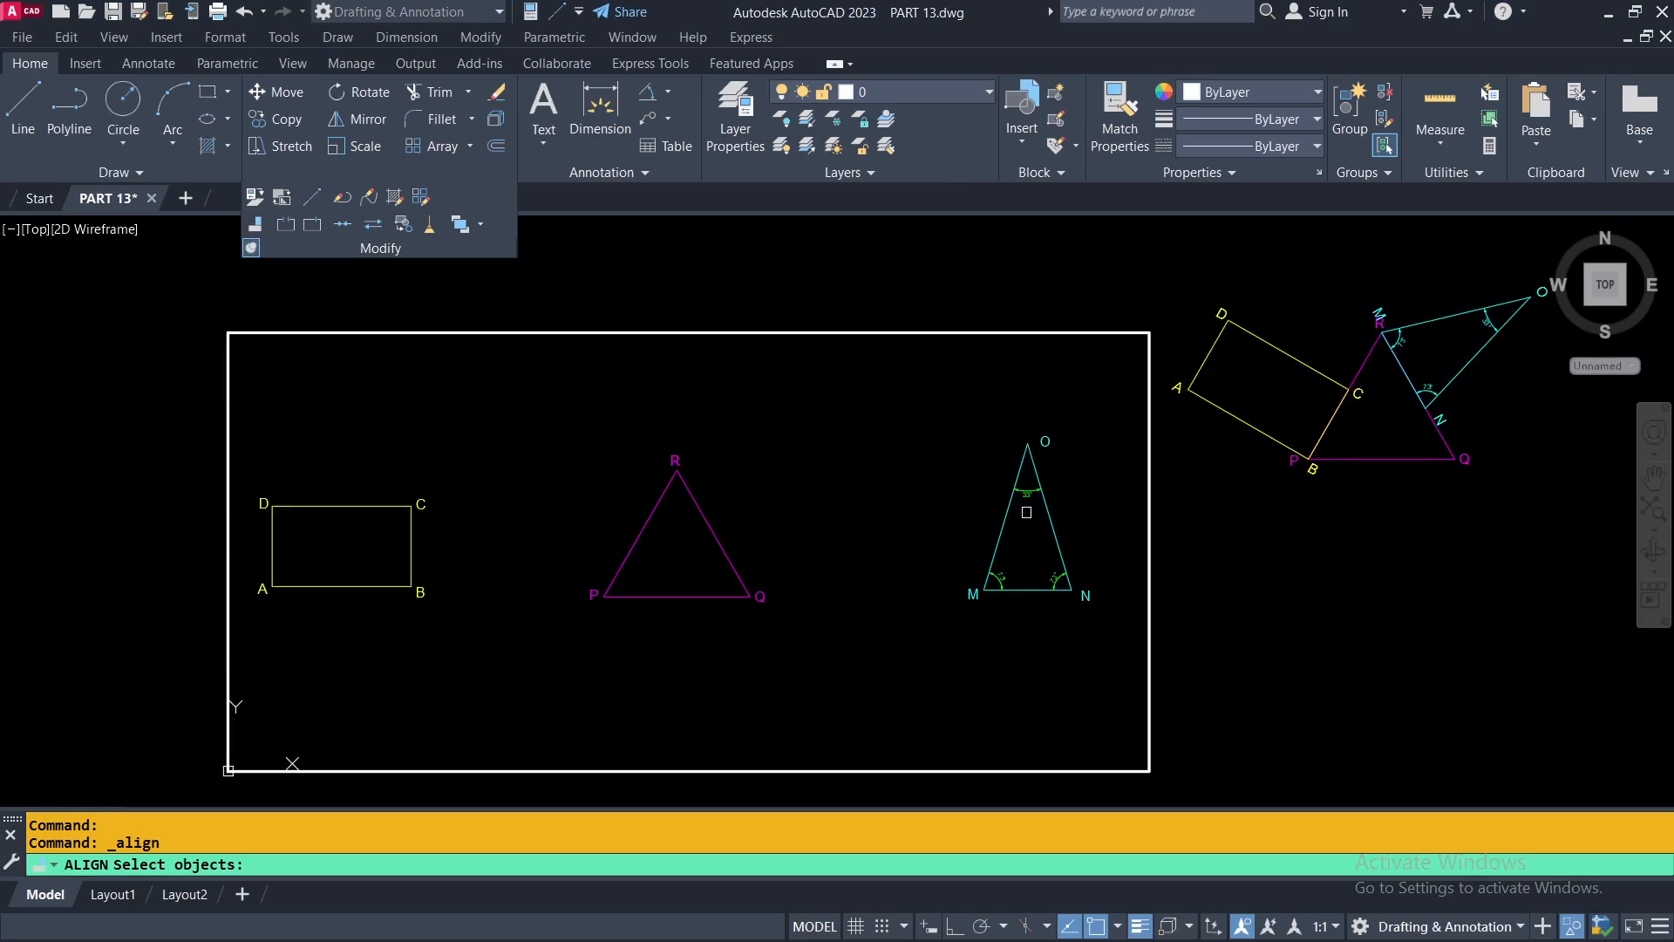
pyautogui.scroll(2, 1025, 514)
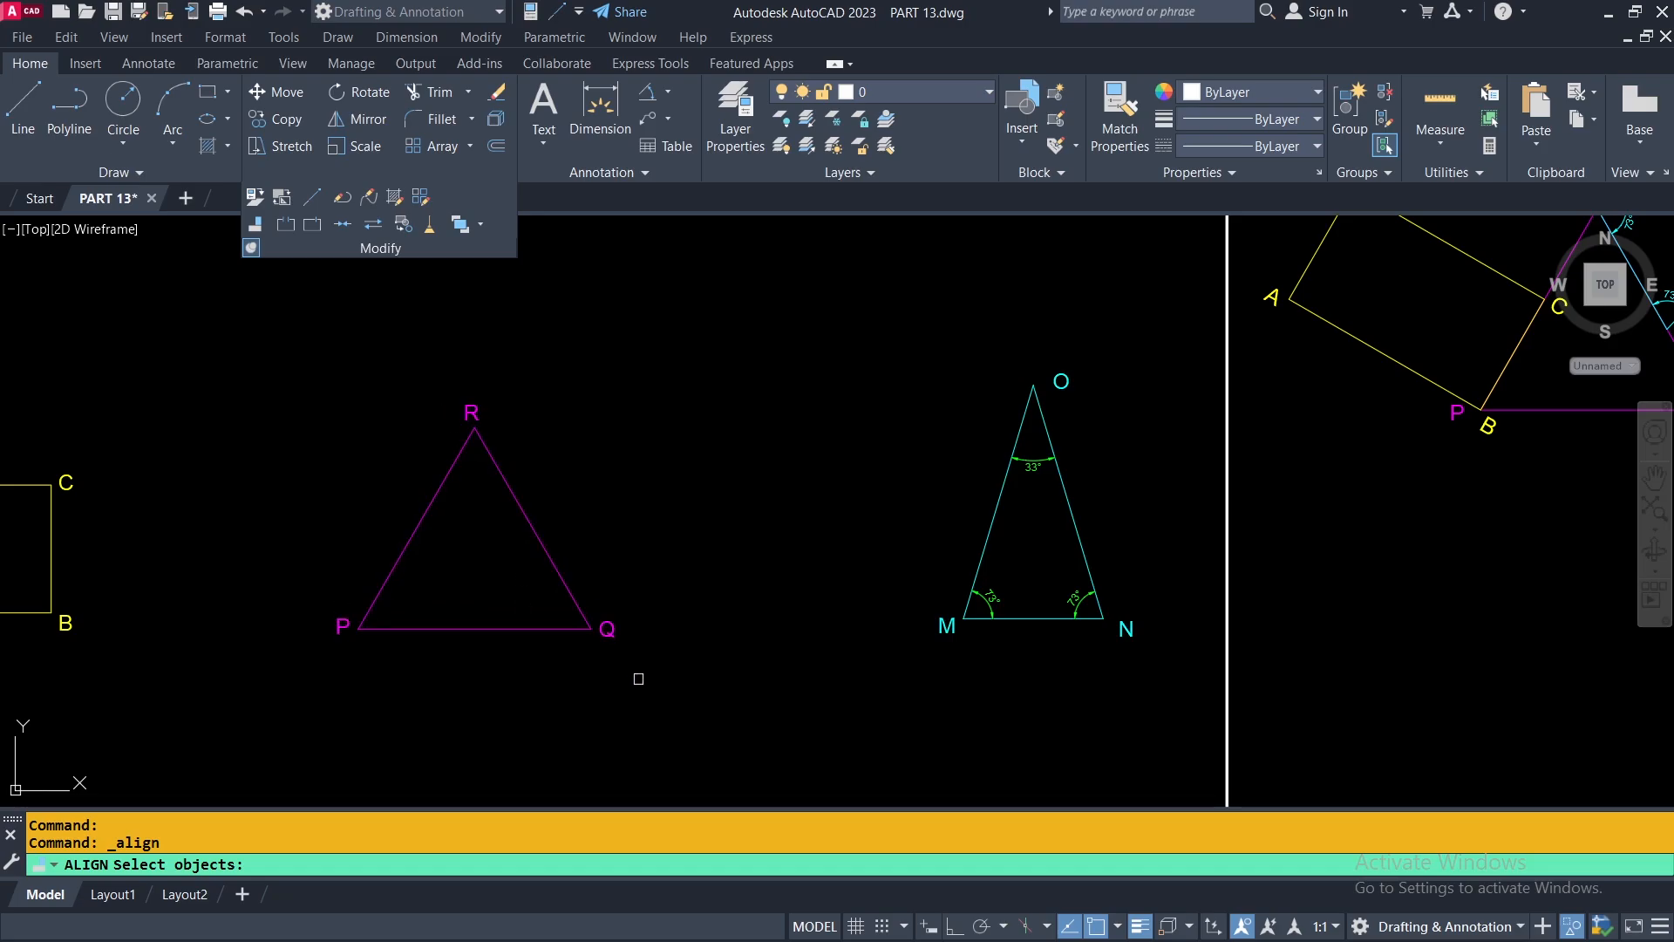
pyautogui.click(985, 557)
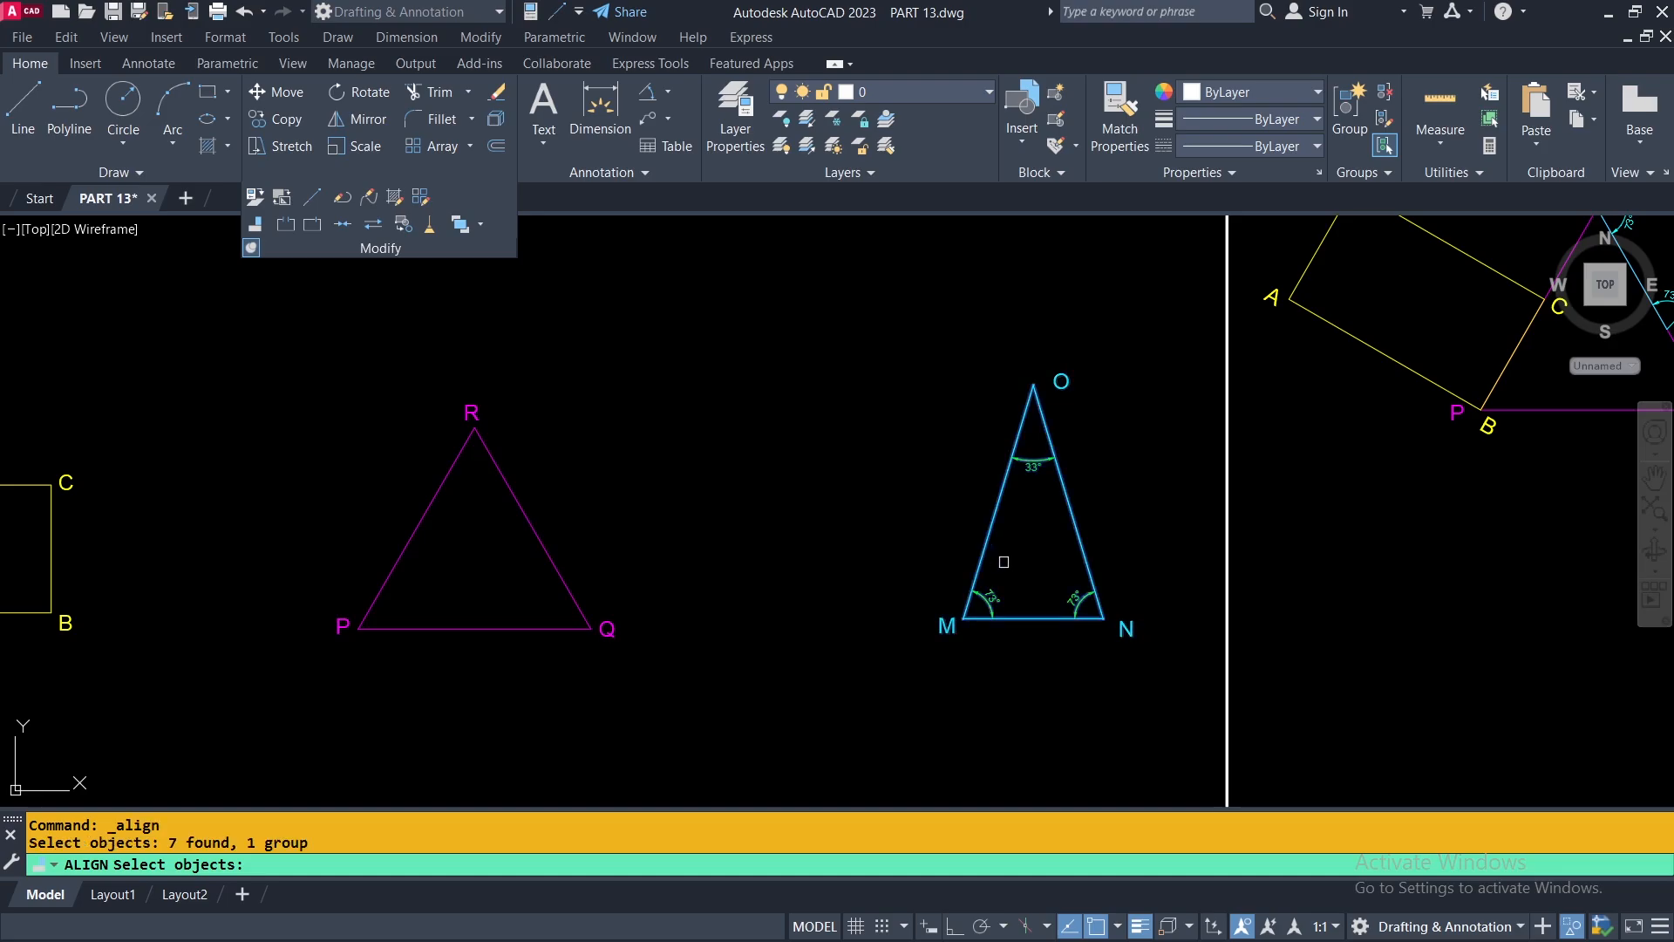
pyautogui.press('Return')
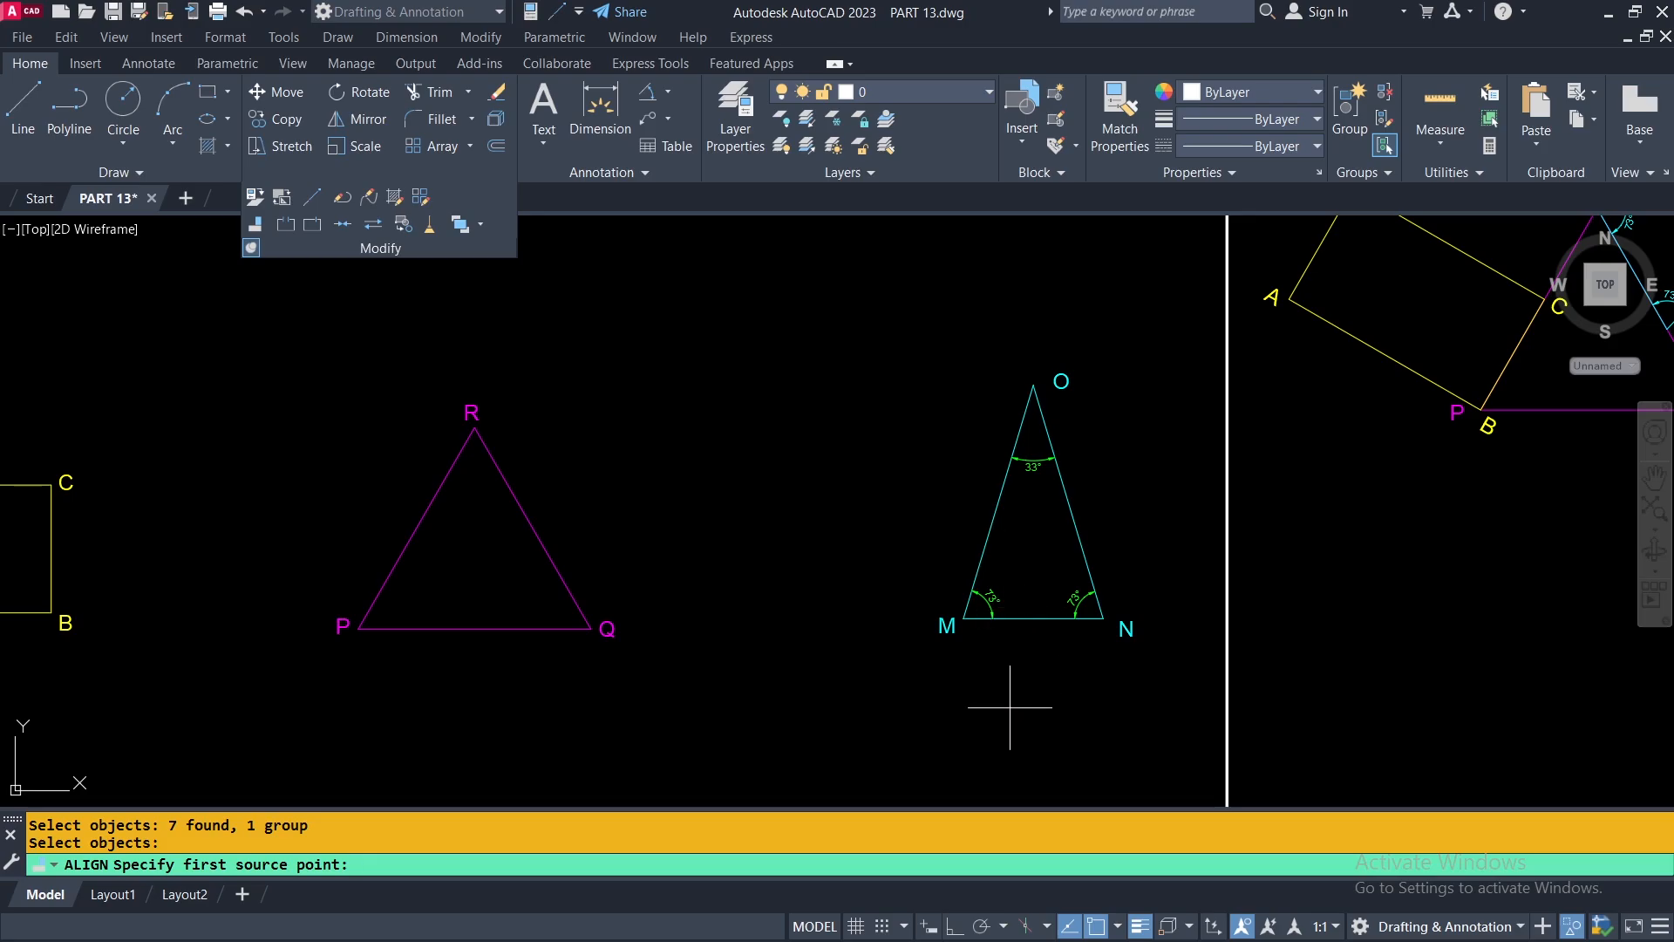
pyautogui.click(964, 619)
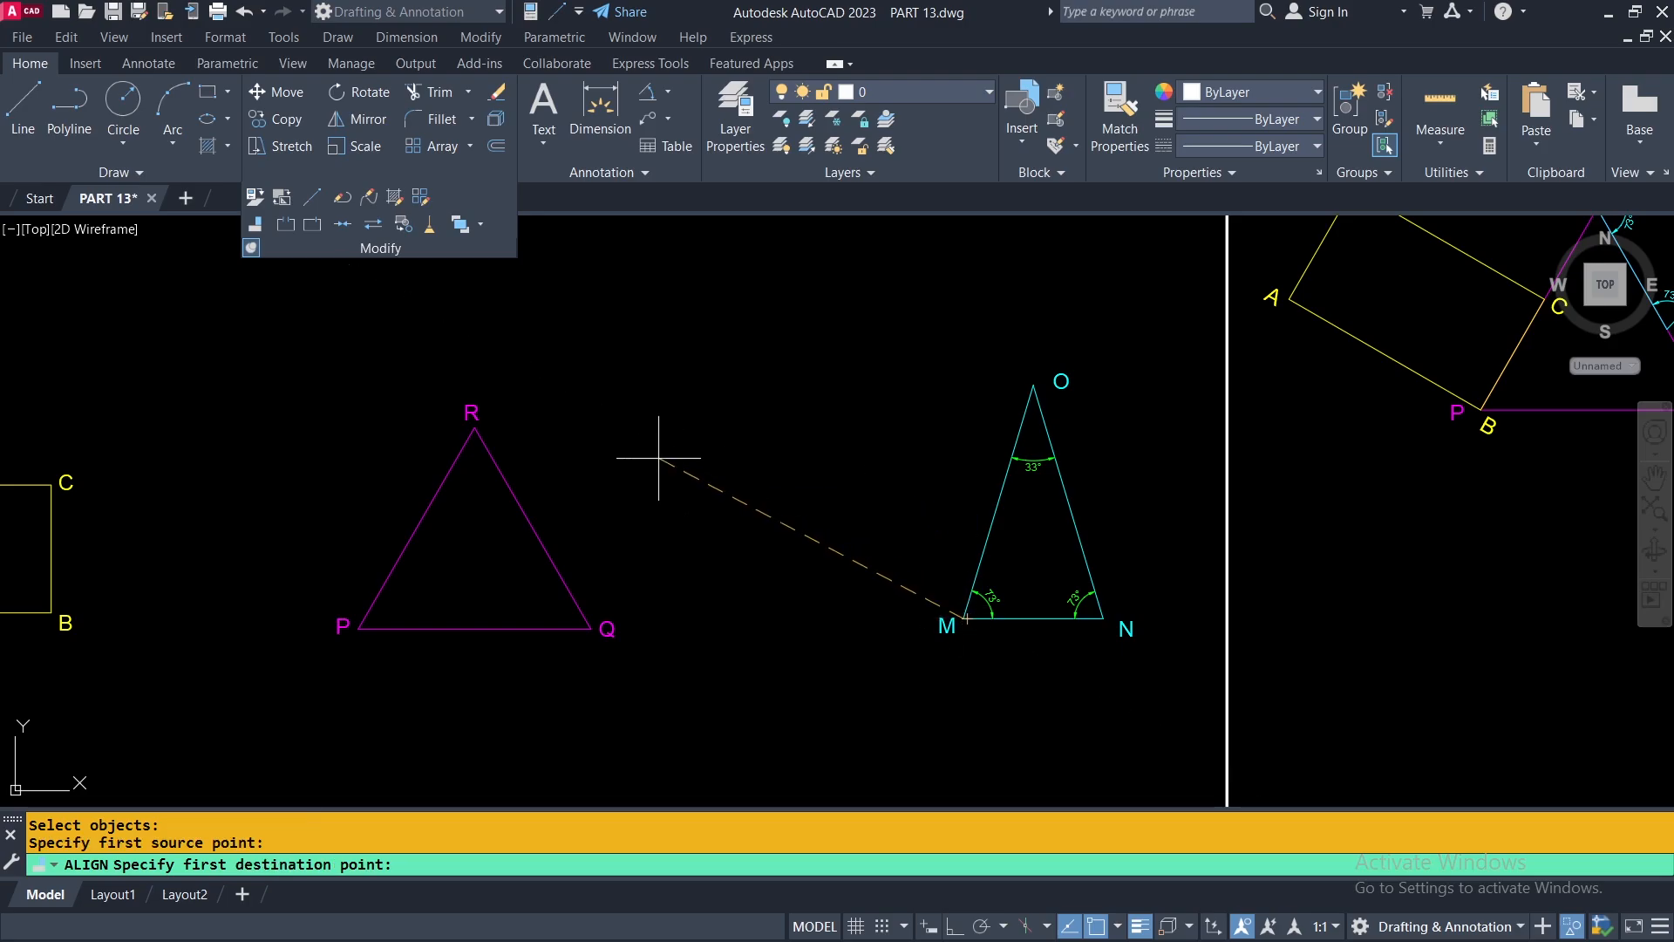
pyautogui.click(475, 427)
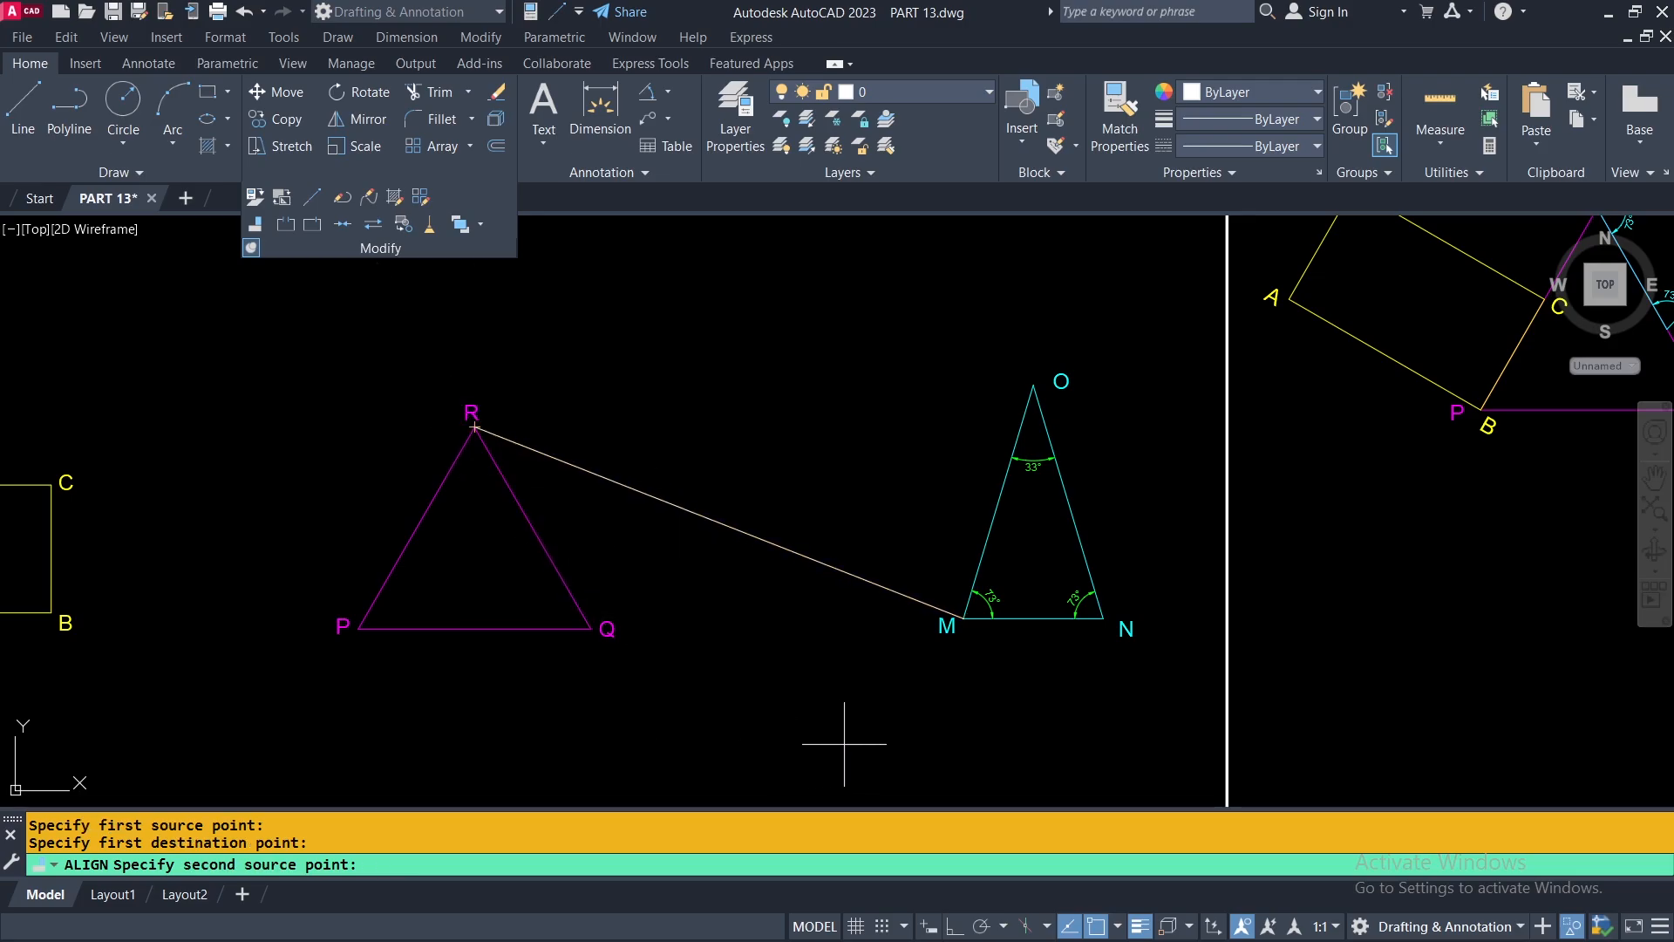
pyautogui.click(1103, 618)
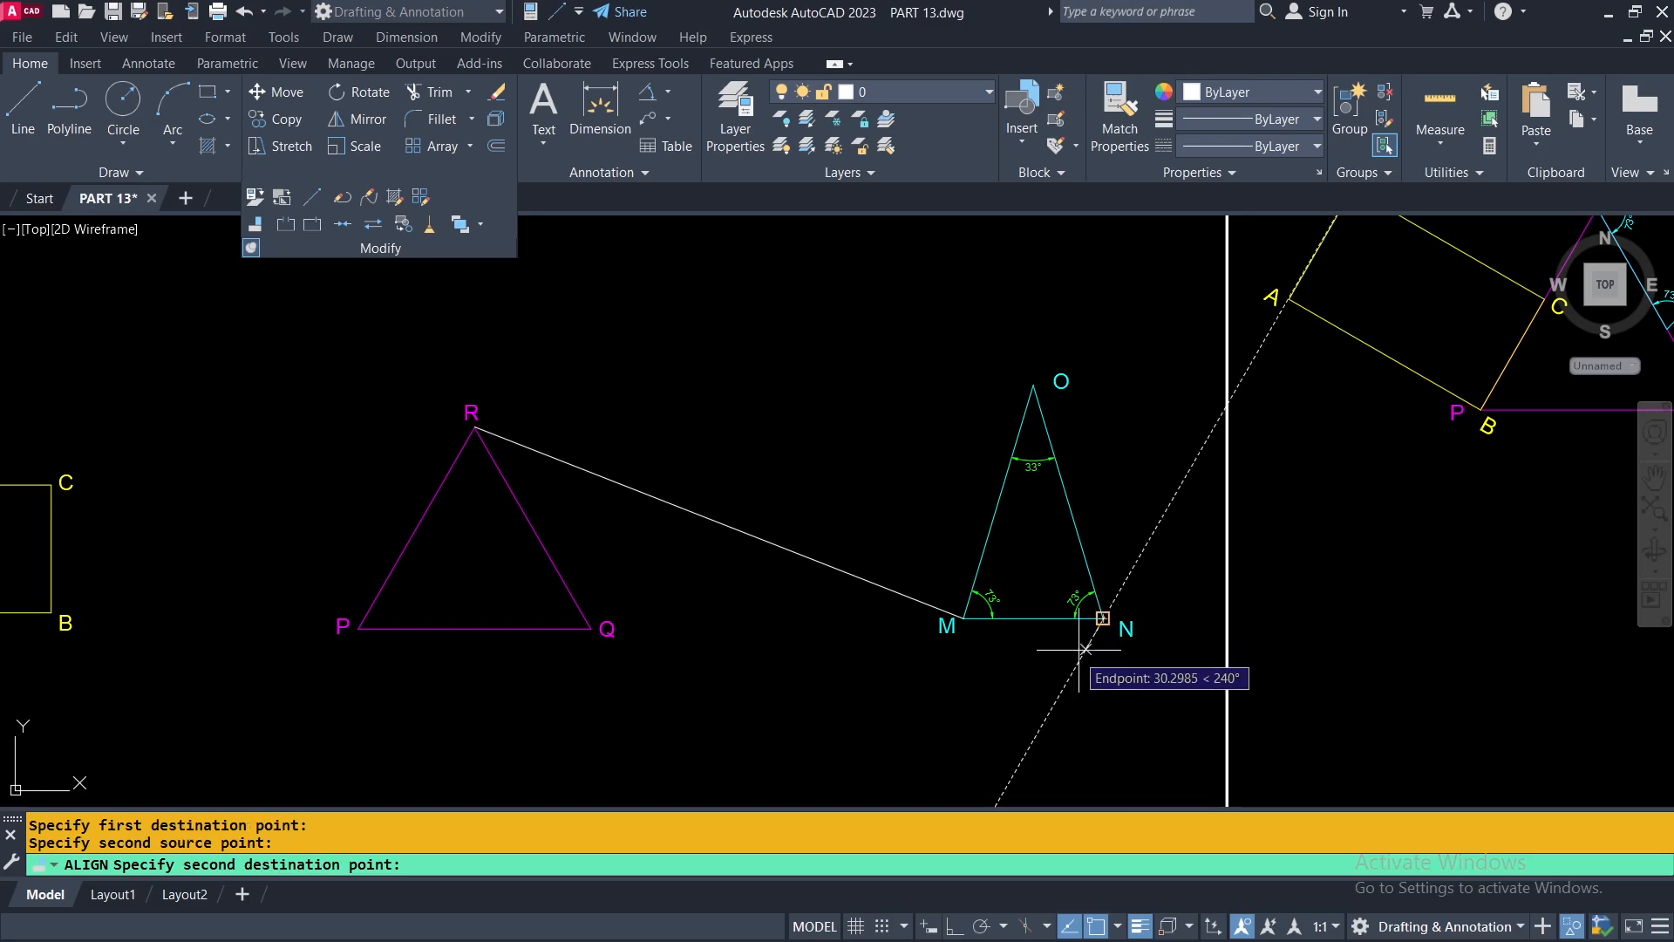
pyautogui.click(592, 628)
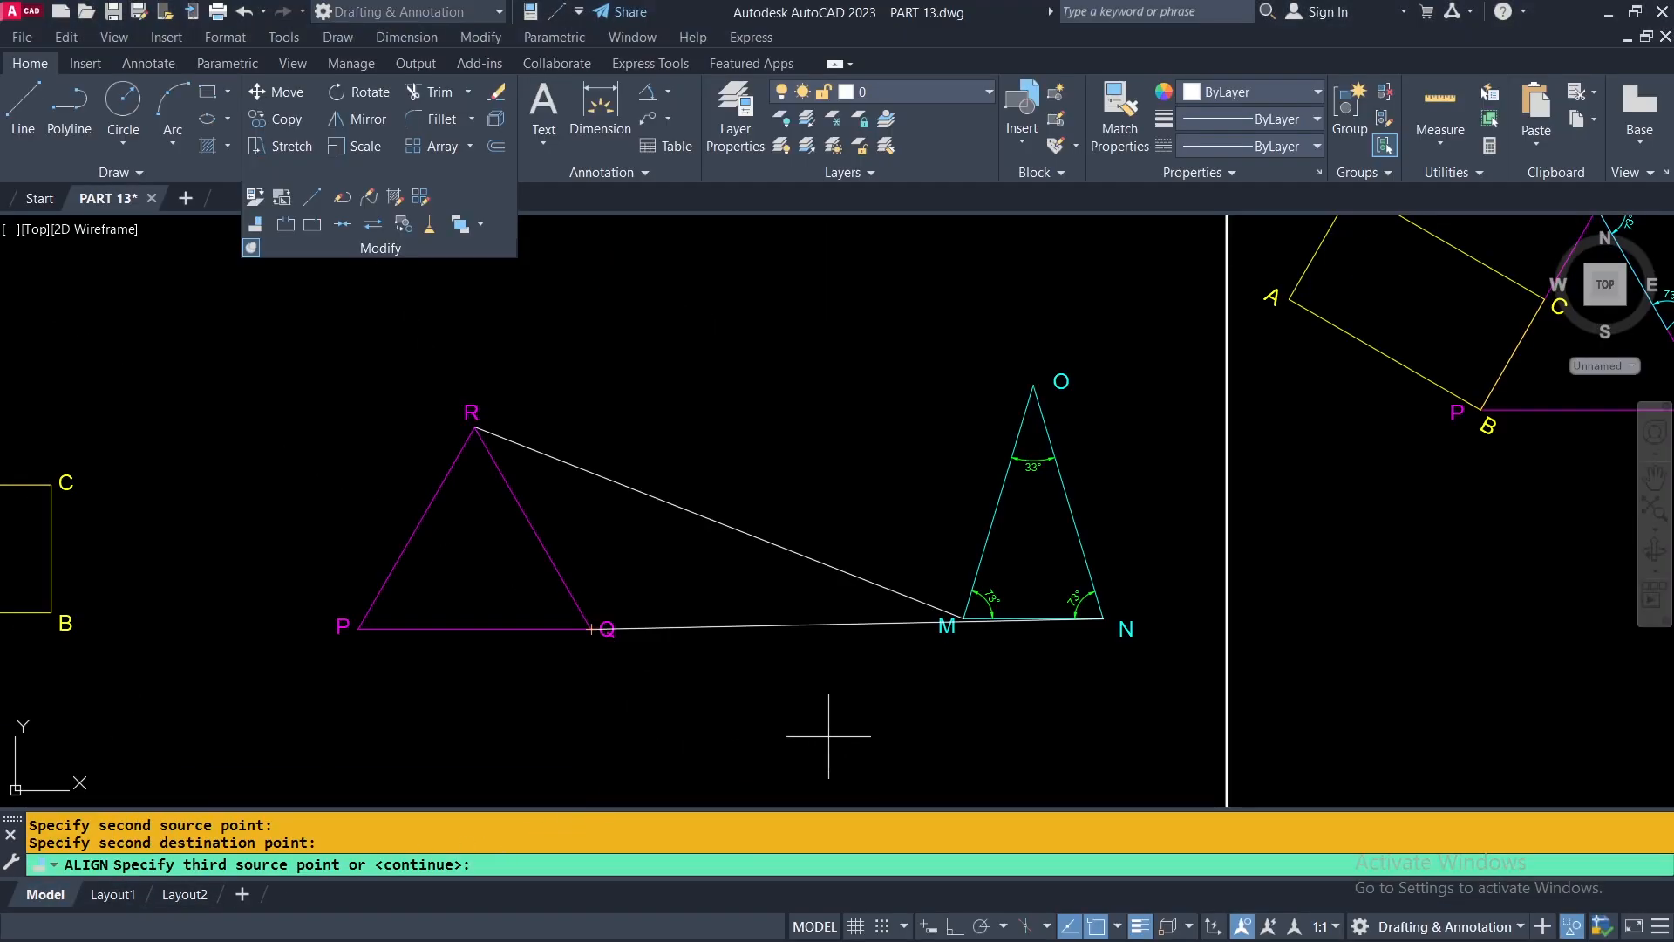
pyautogui.press('Return')
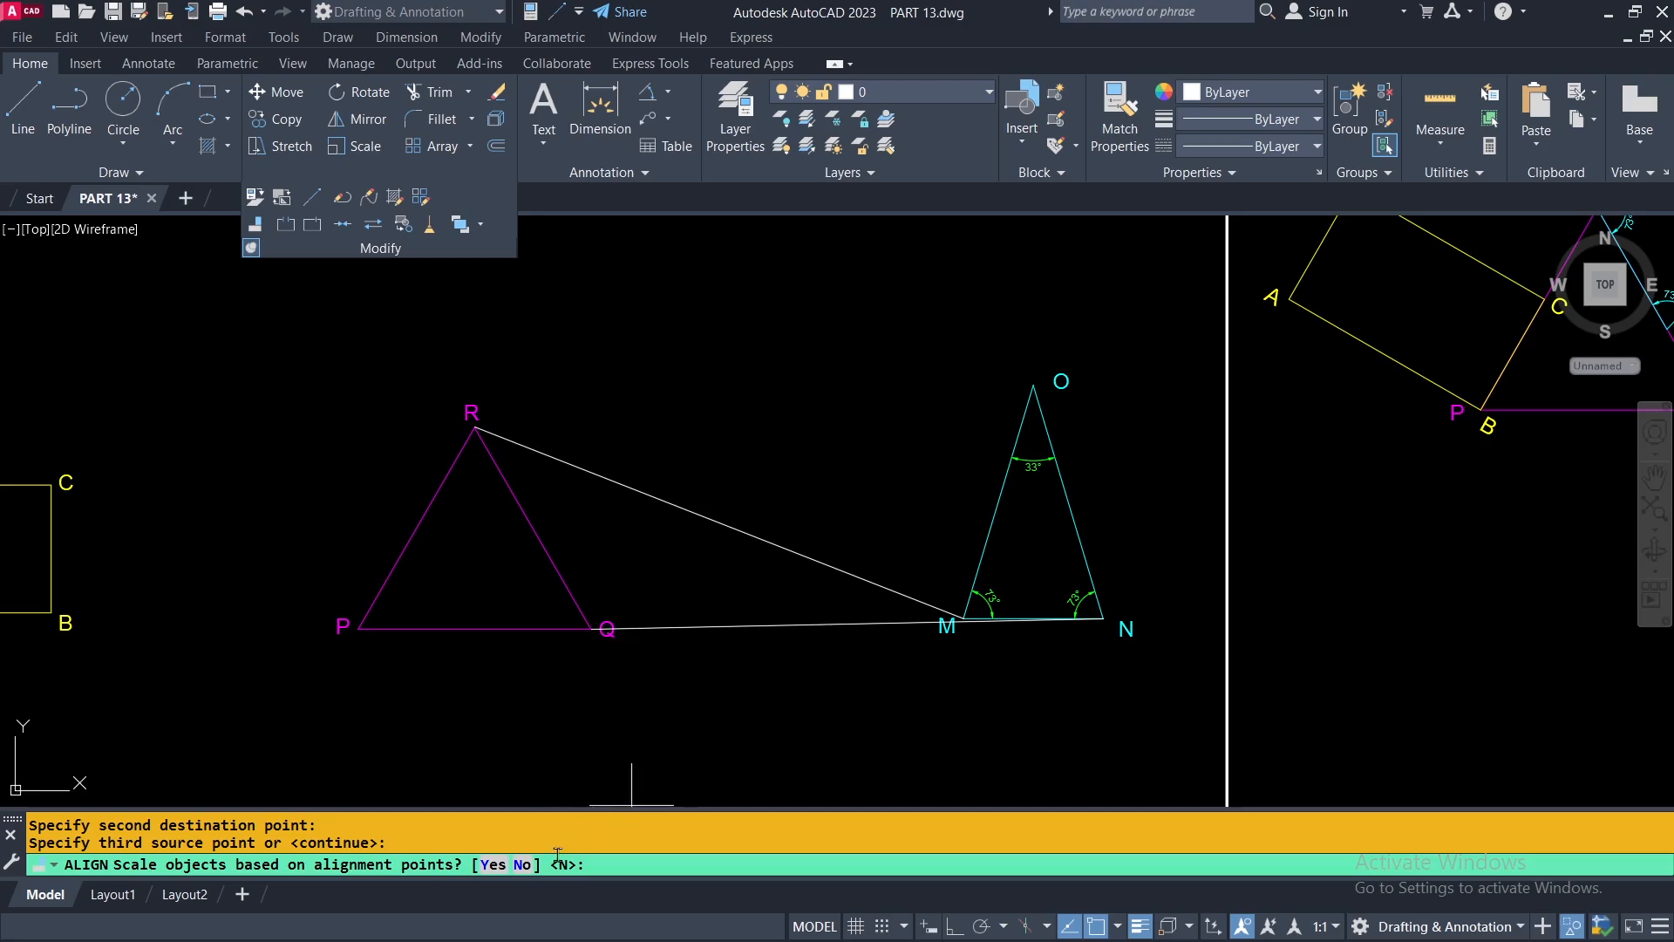
pyautogui.click(523, 866)
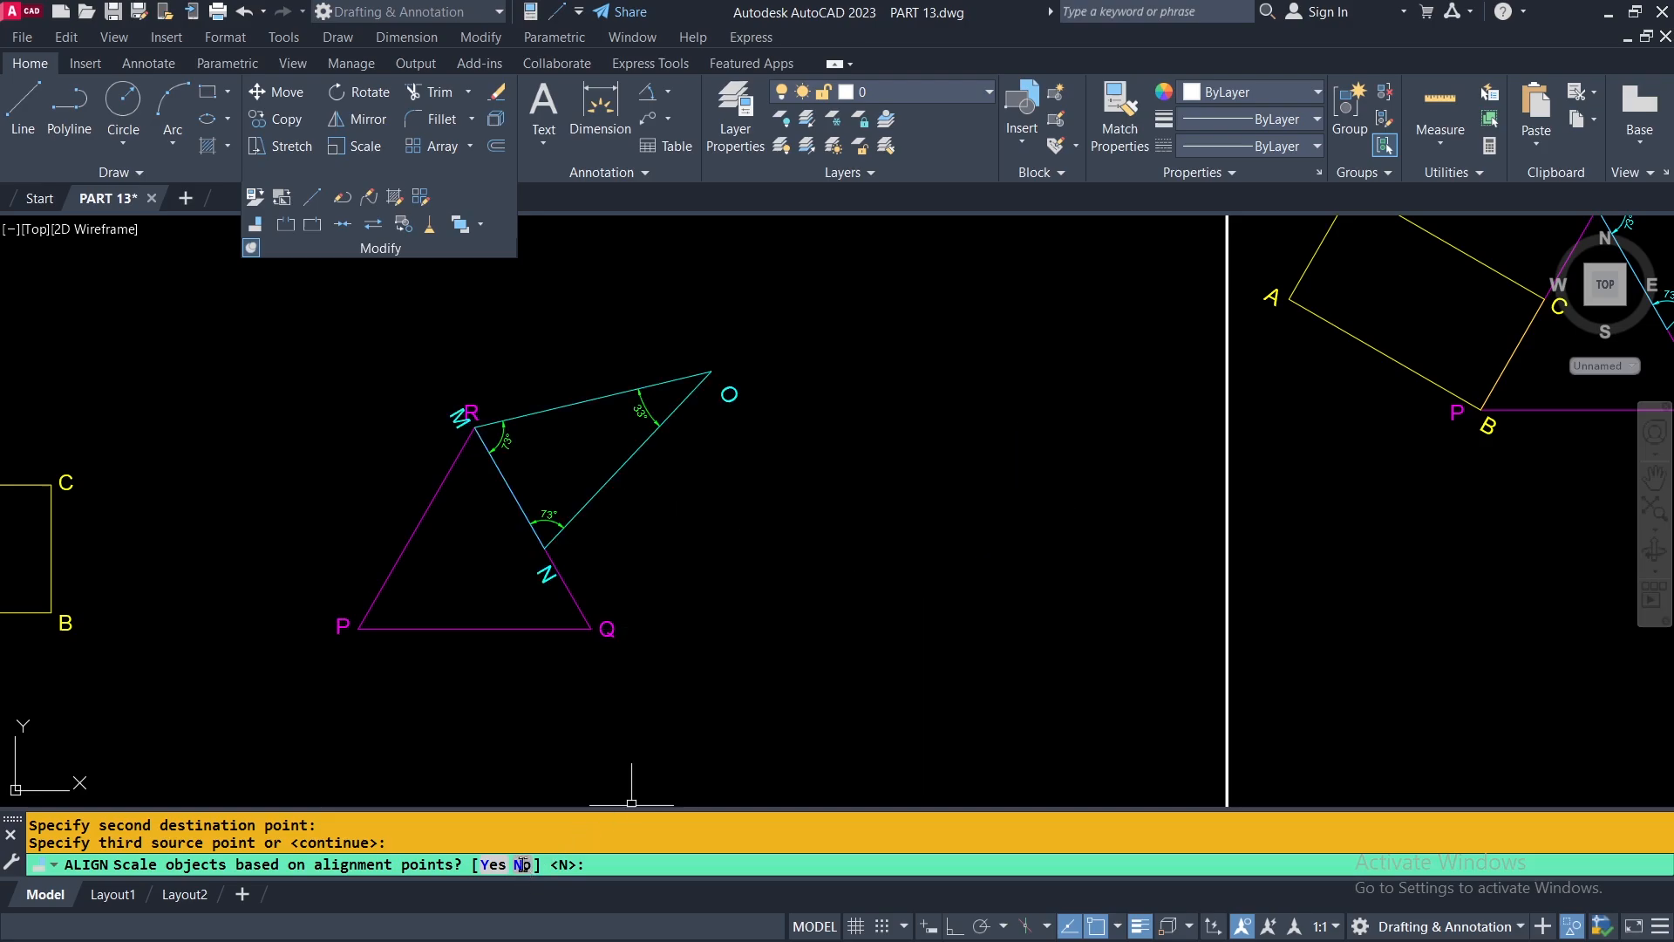
# Align rectangle ABCD with the magenta triangle without scaling, matching corner B to P and corner C to R.
pyautogui.moveTo(681, 570); pyautogui.dragTo(849, 567, button='middle')
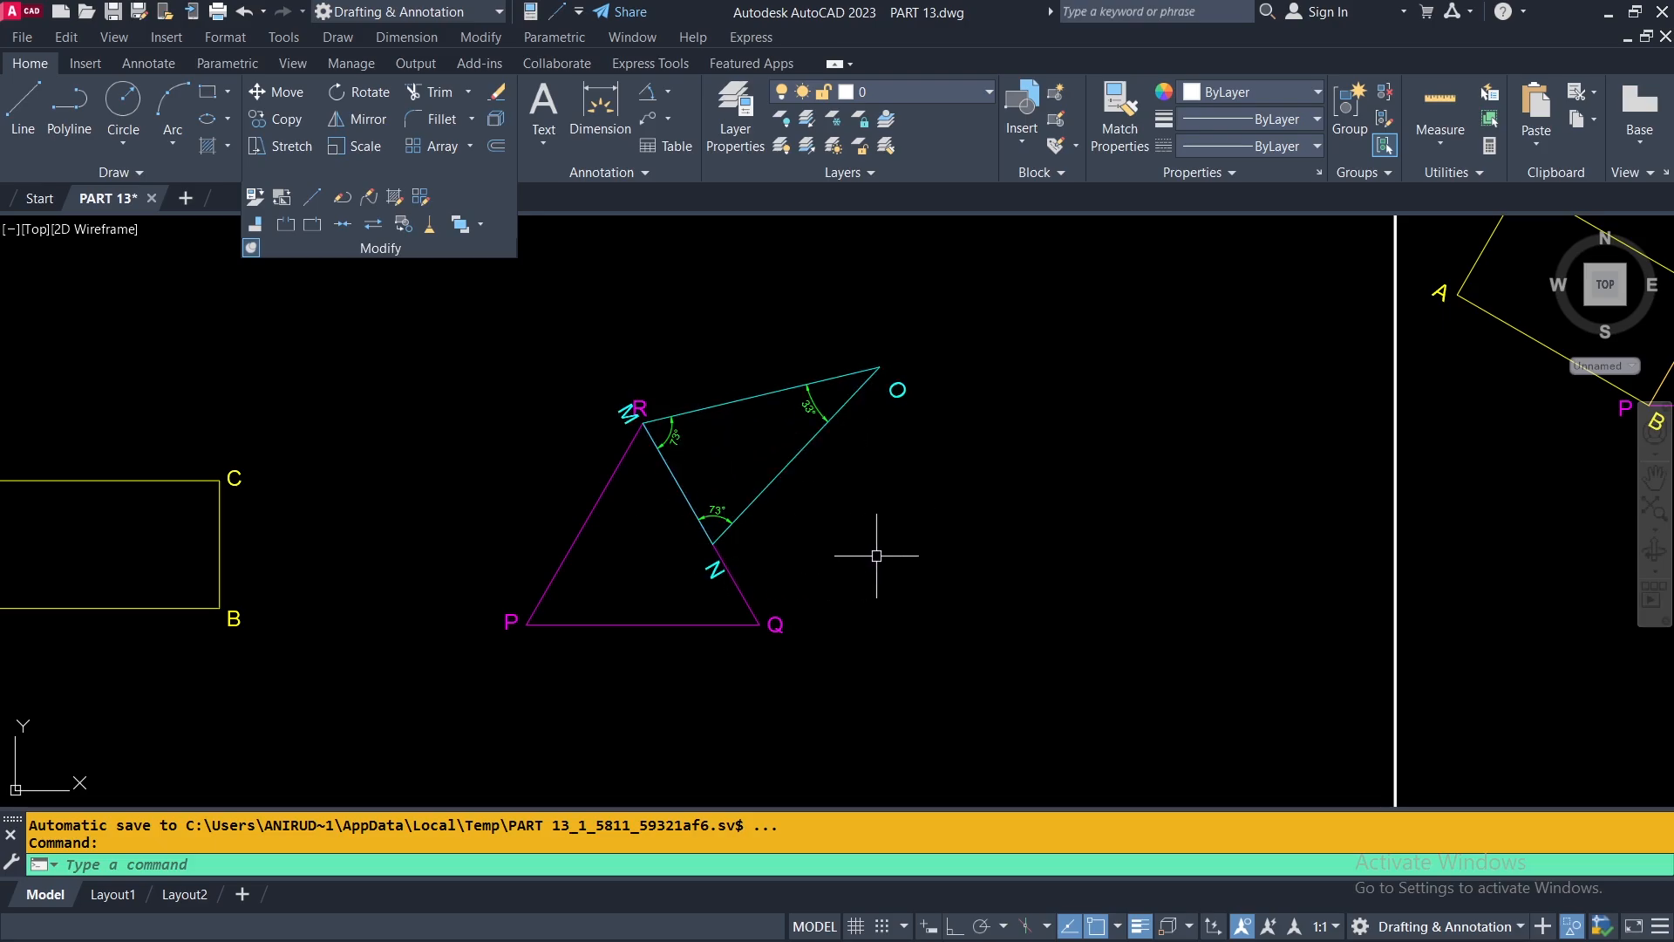
pyautogui.scroll(-2, 877, 555)
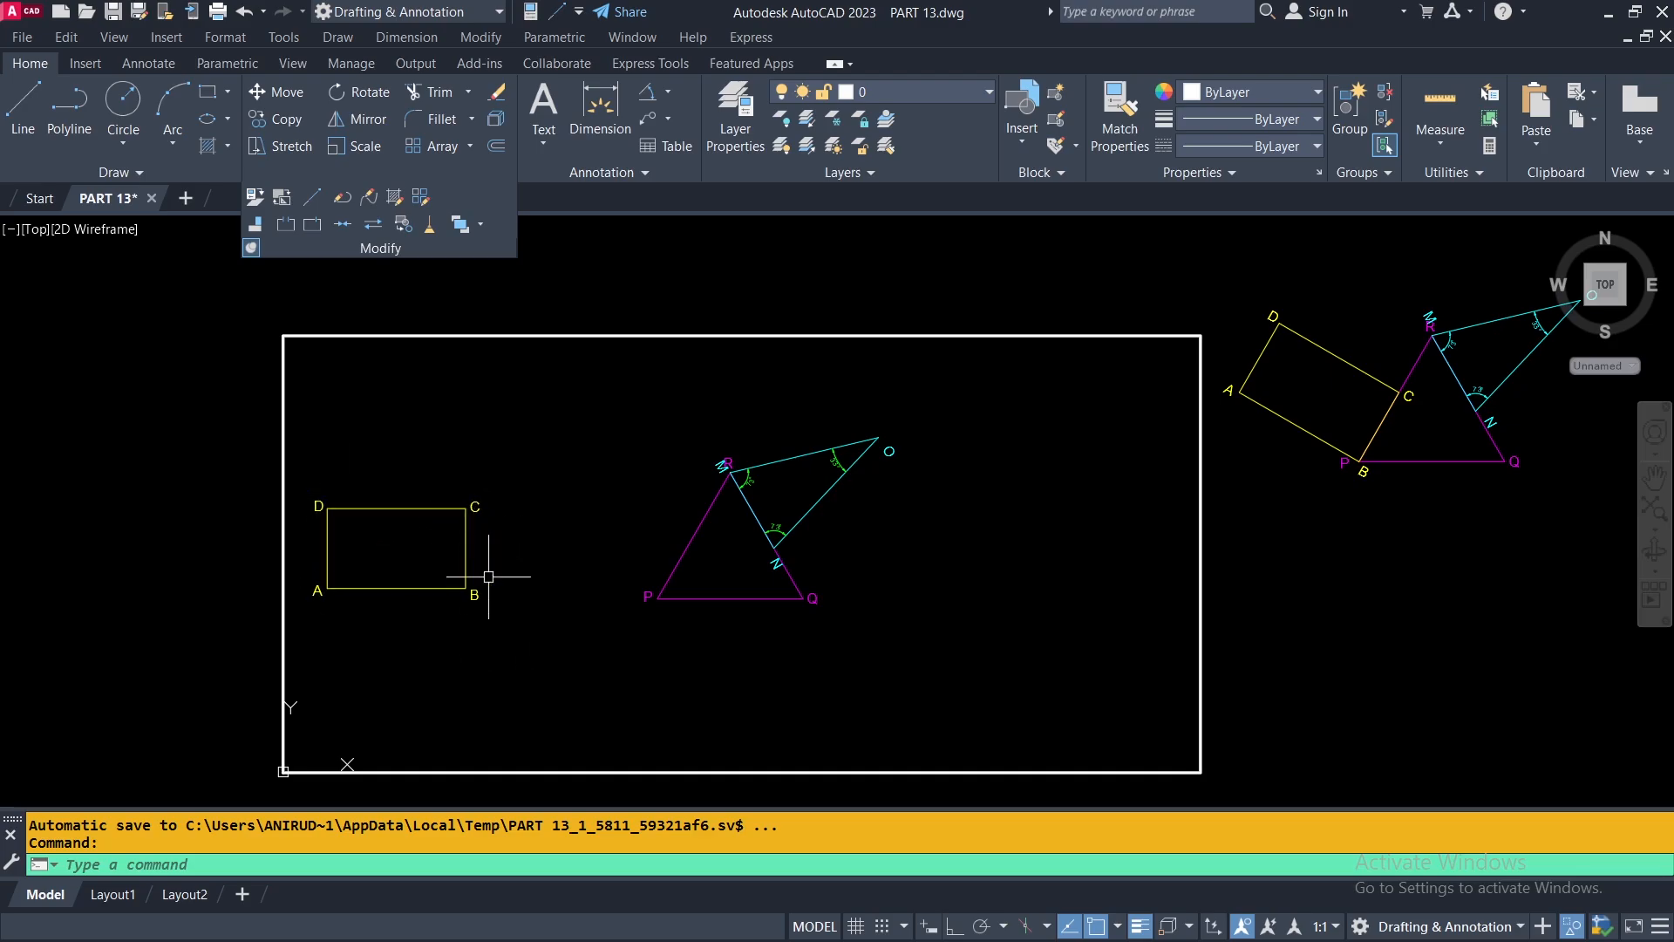
pyautogui.scroll(5, 1031, 528)
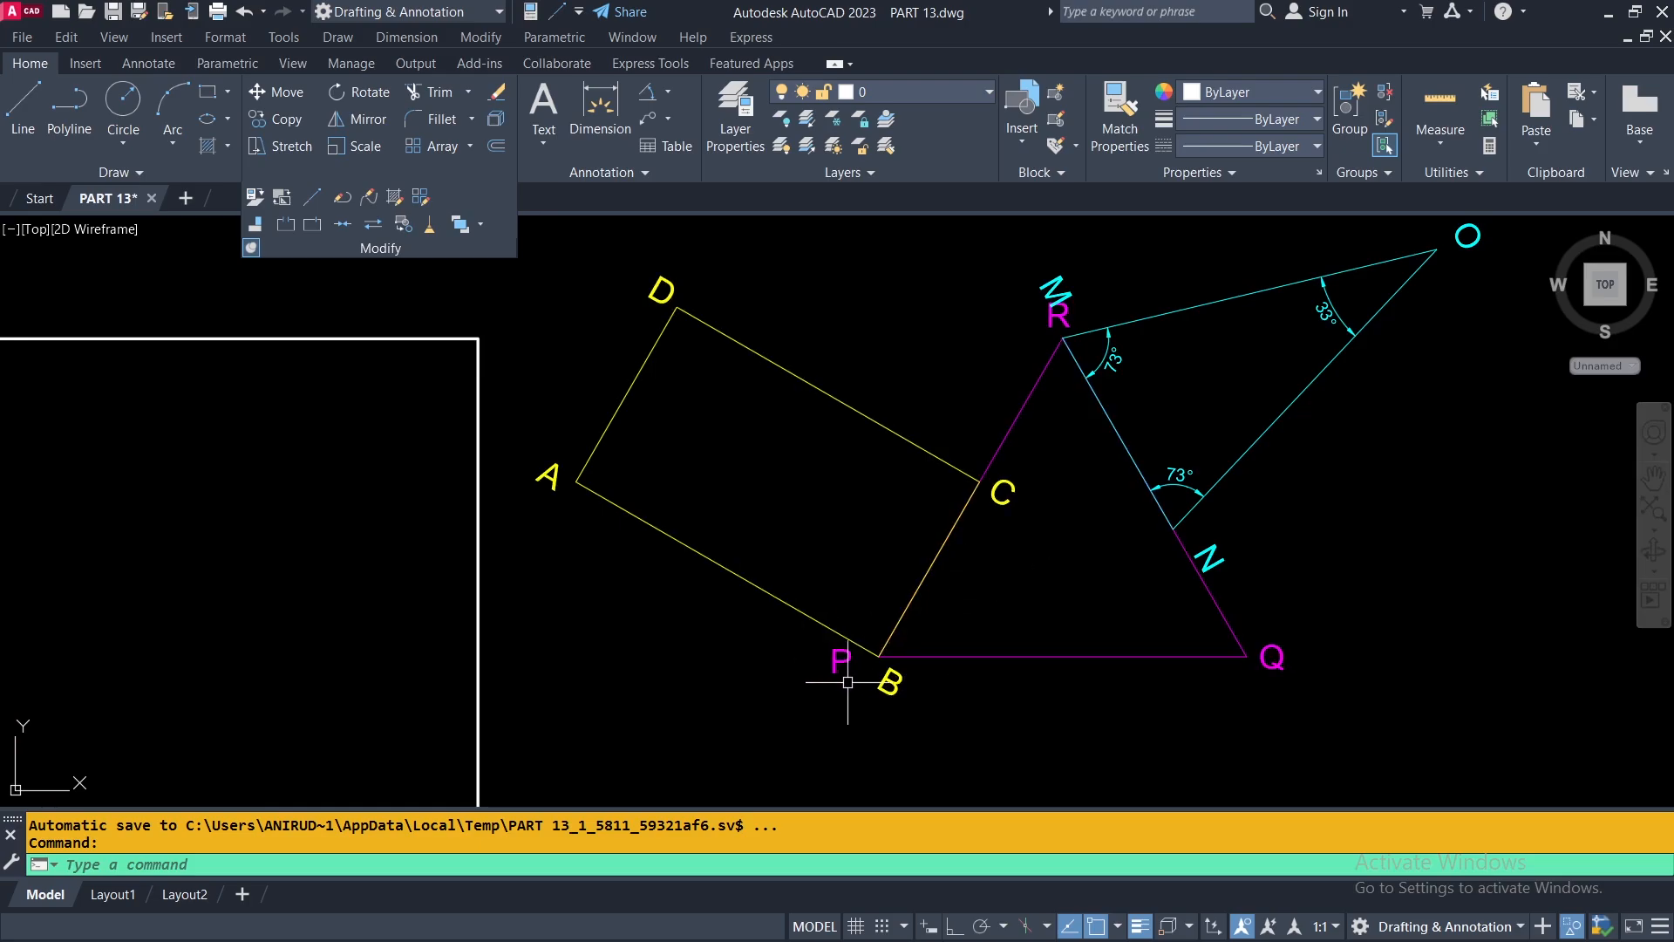
pyautogui.scroll(-5, 1046, 645)
pyautogui.scroll(2, 514, 707)
pyautogui.moveTo(537, 701); pyautogui.dragTo(740, 612, button='middle')
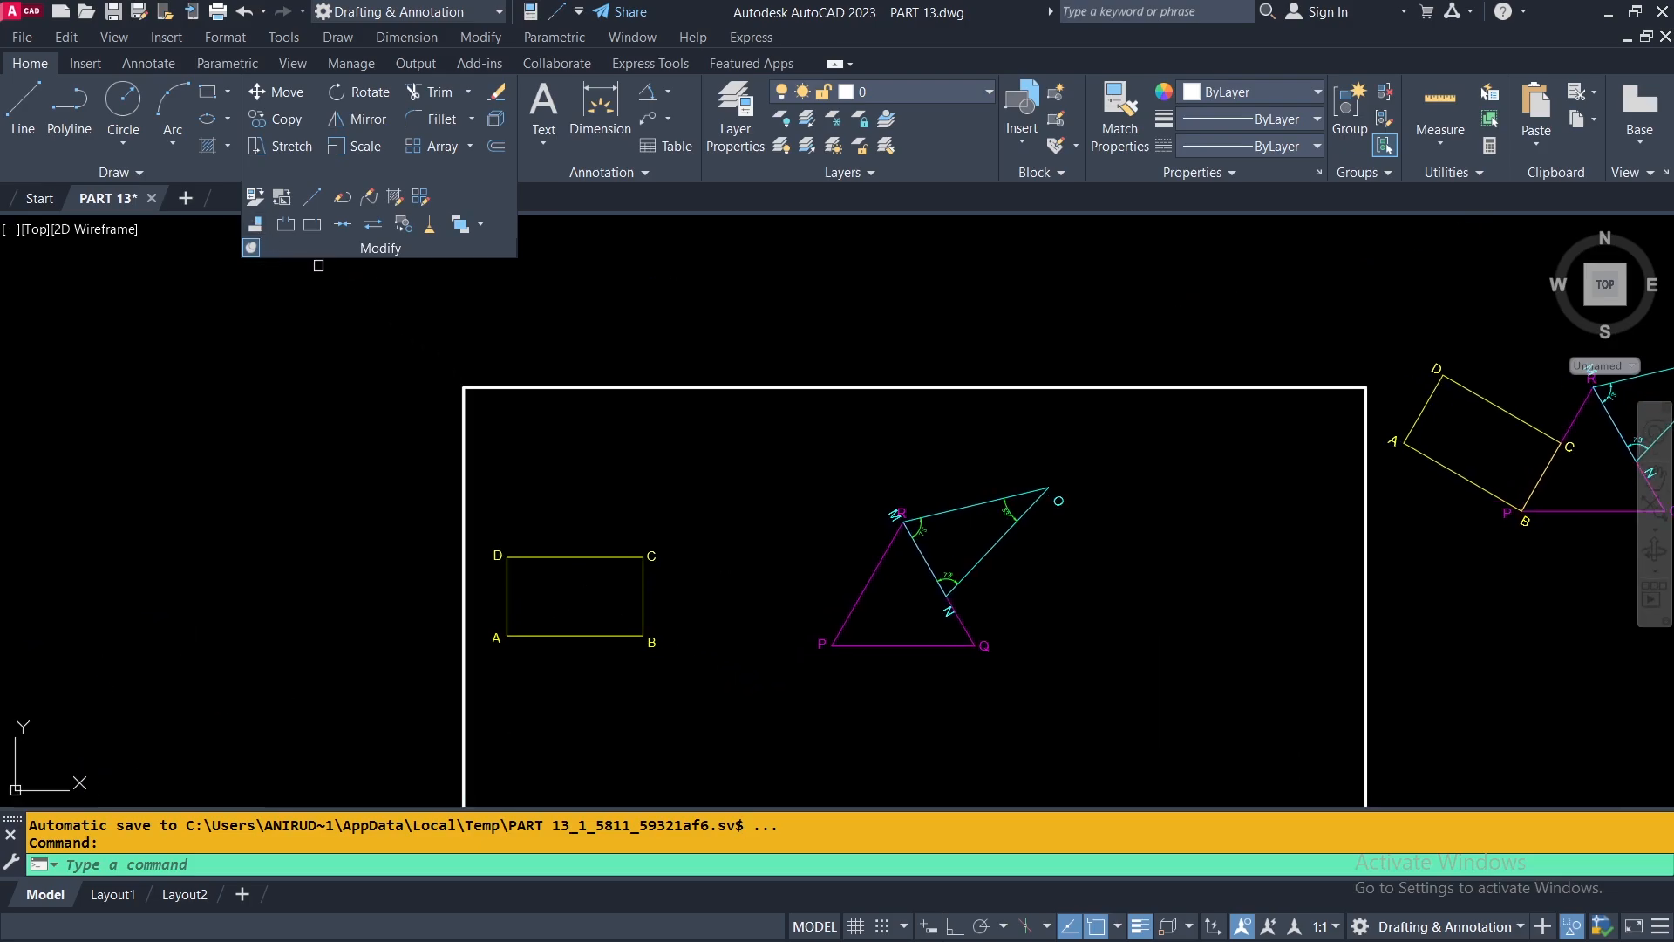
pyautogui.click(251, 247)
pyautogui.click(648, 606)
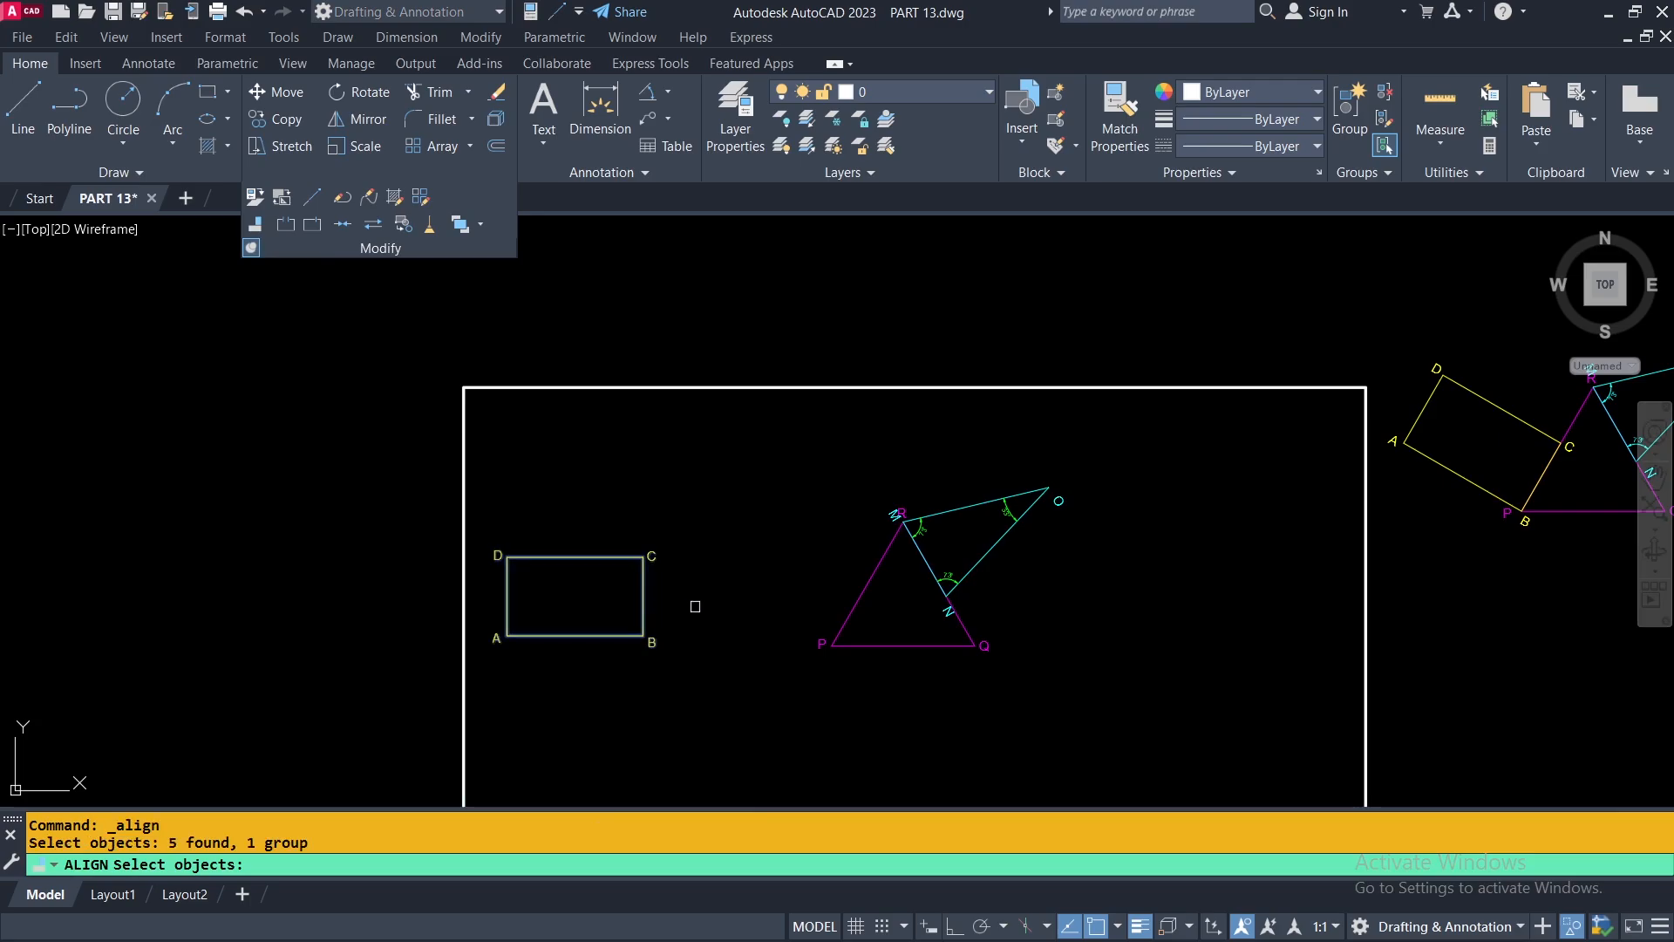
pyautogui.press('Return')
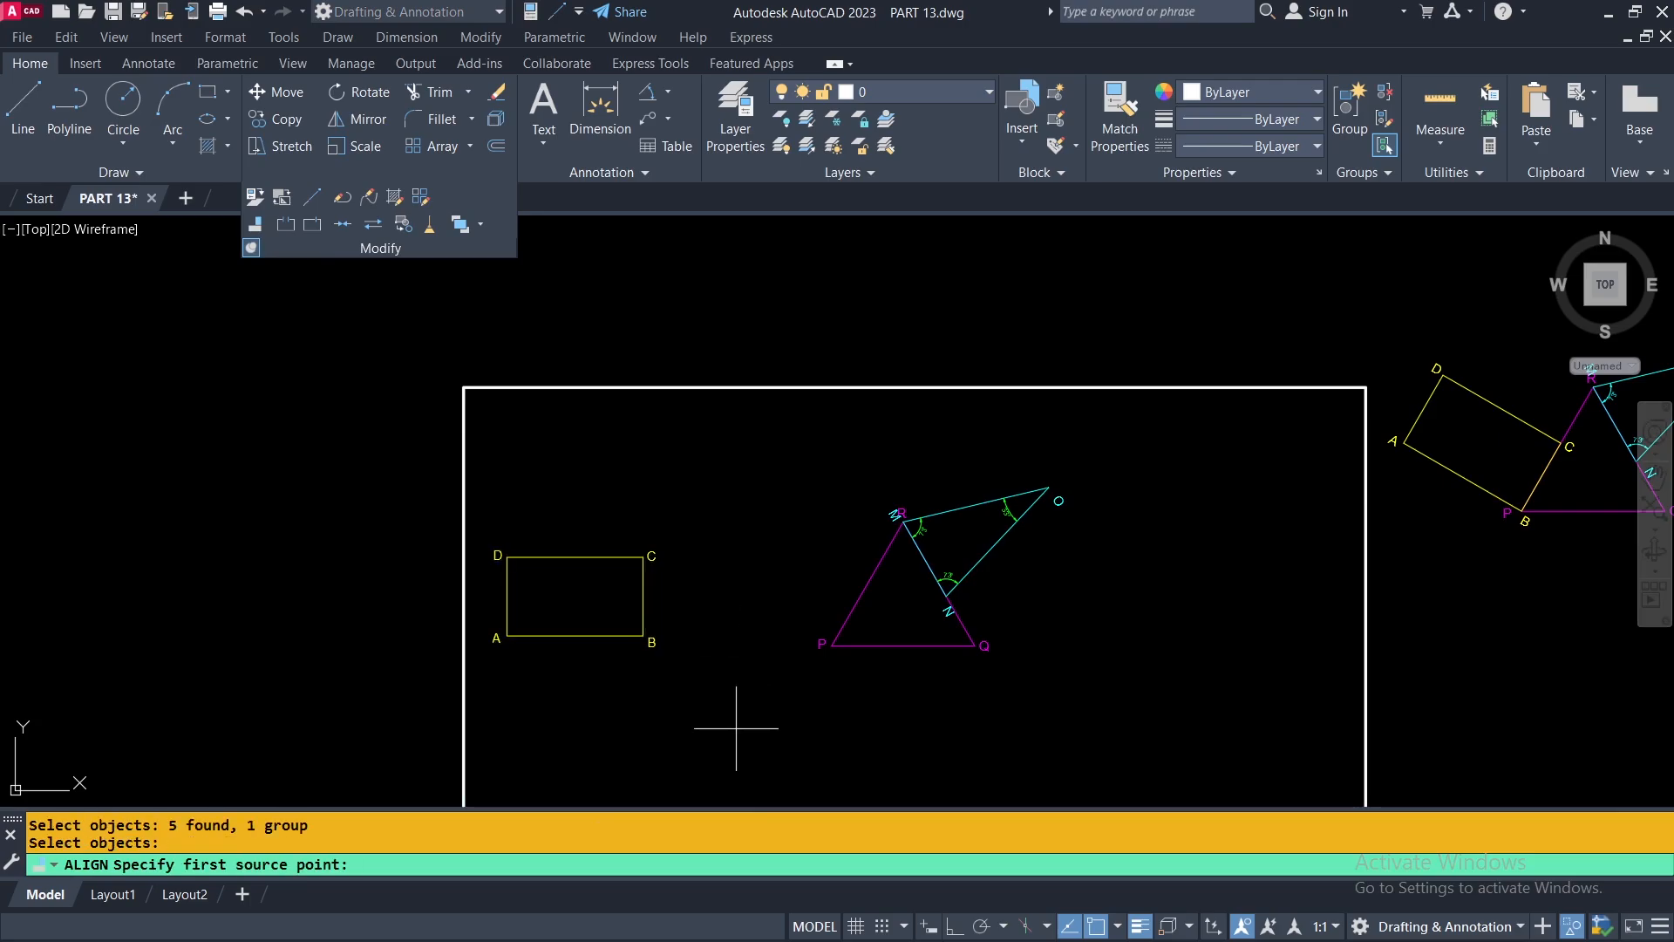
pyautogui.click(643, 635)
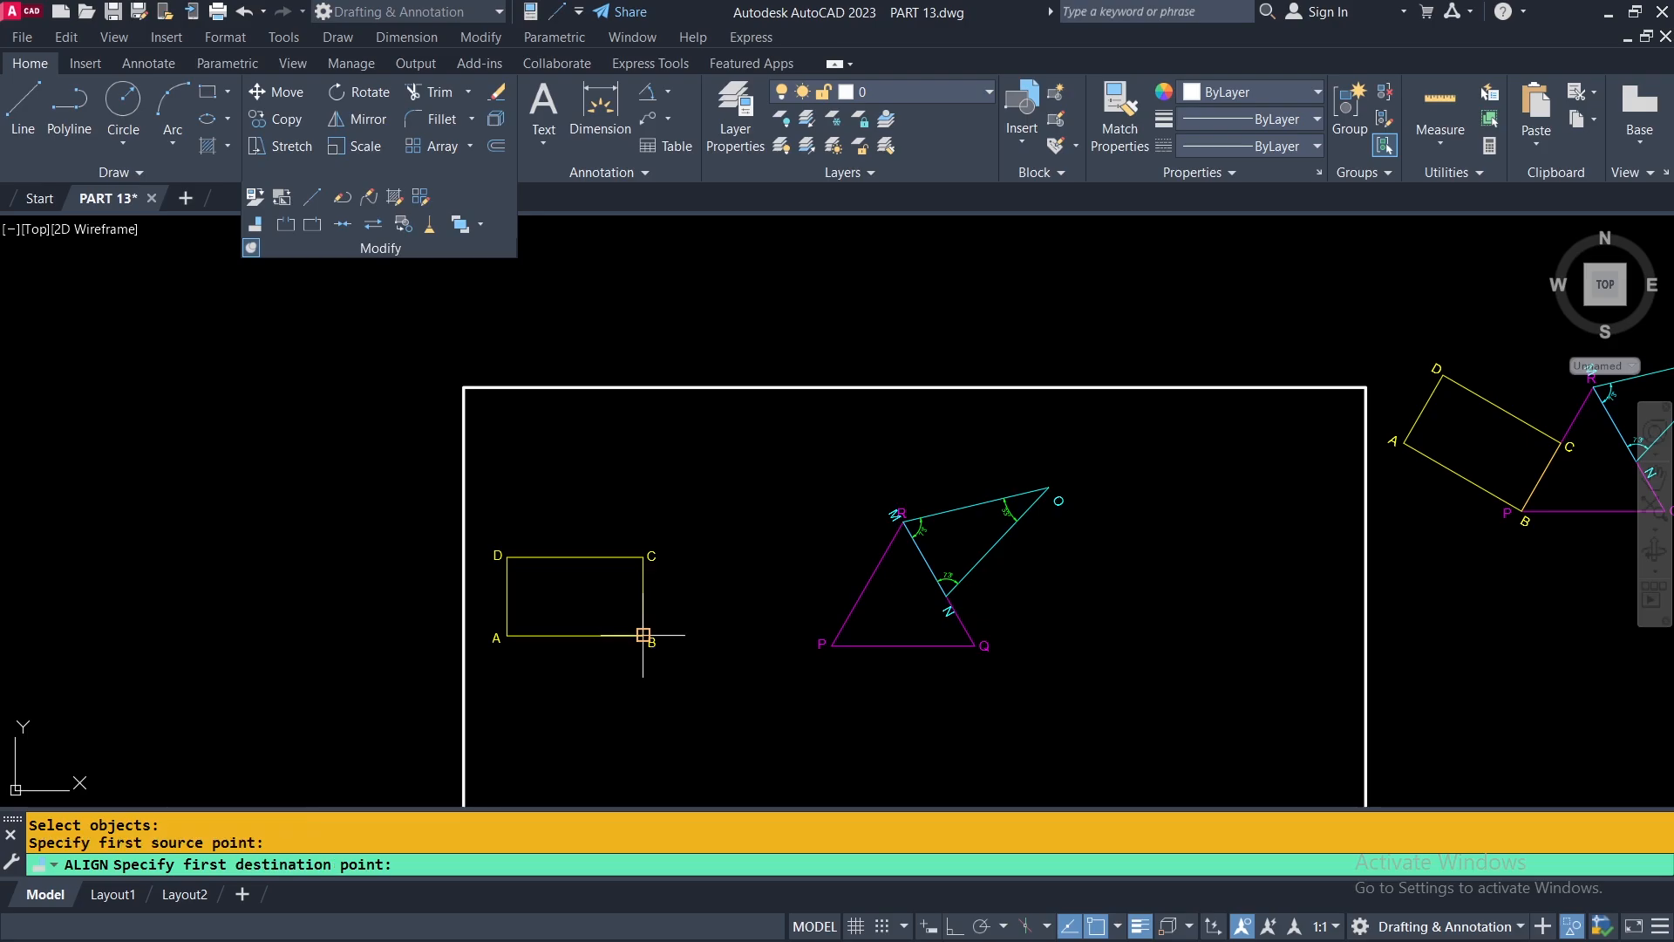
pyautogui.scroll(4, 832, 645)
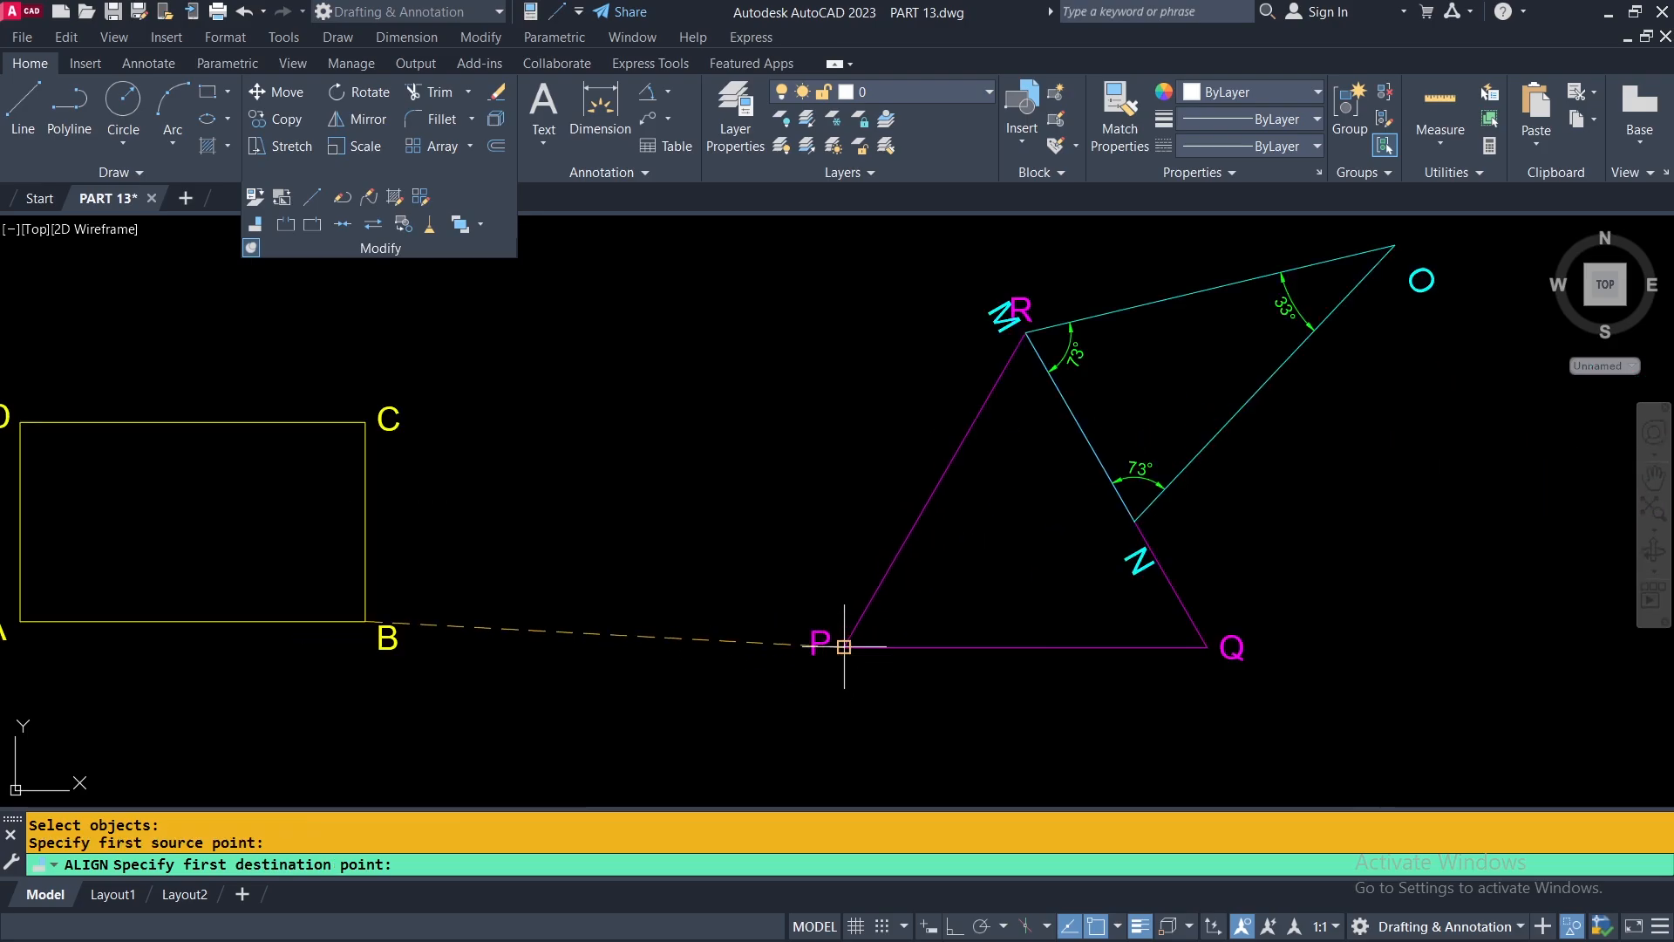
pyautogui.click(844, 647)
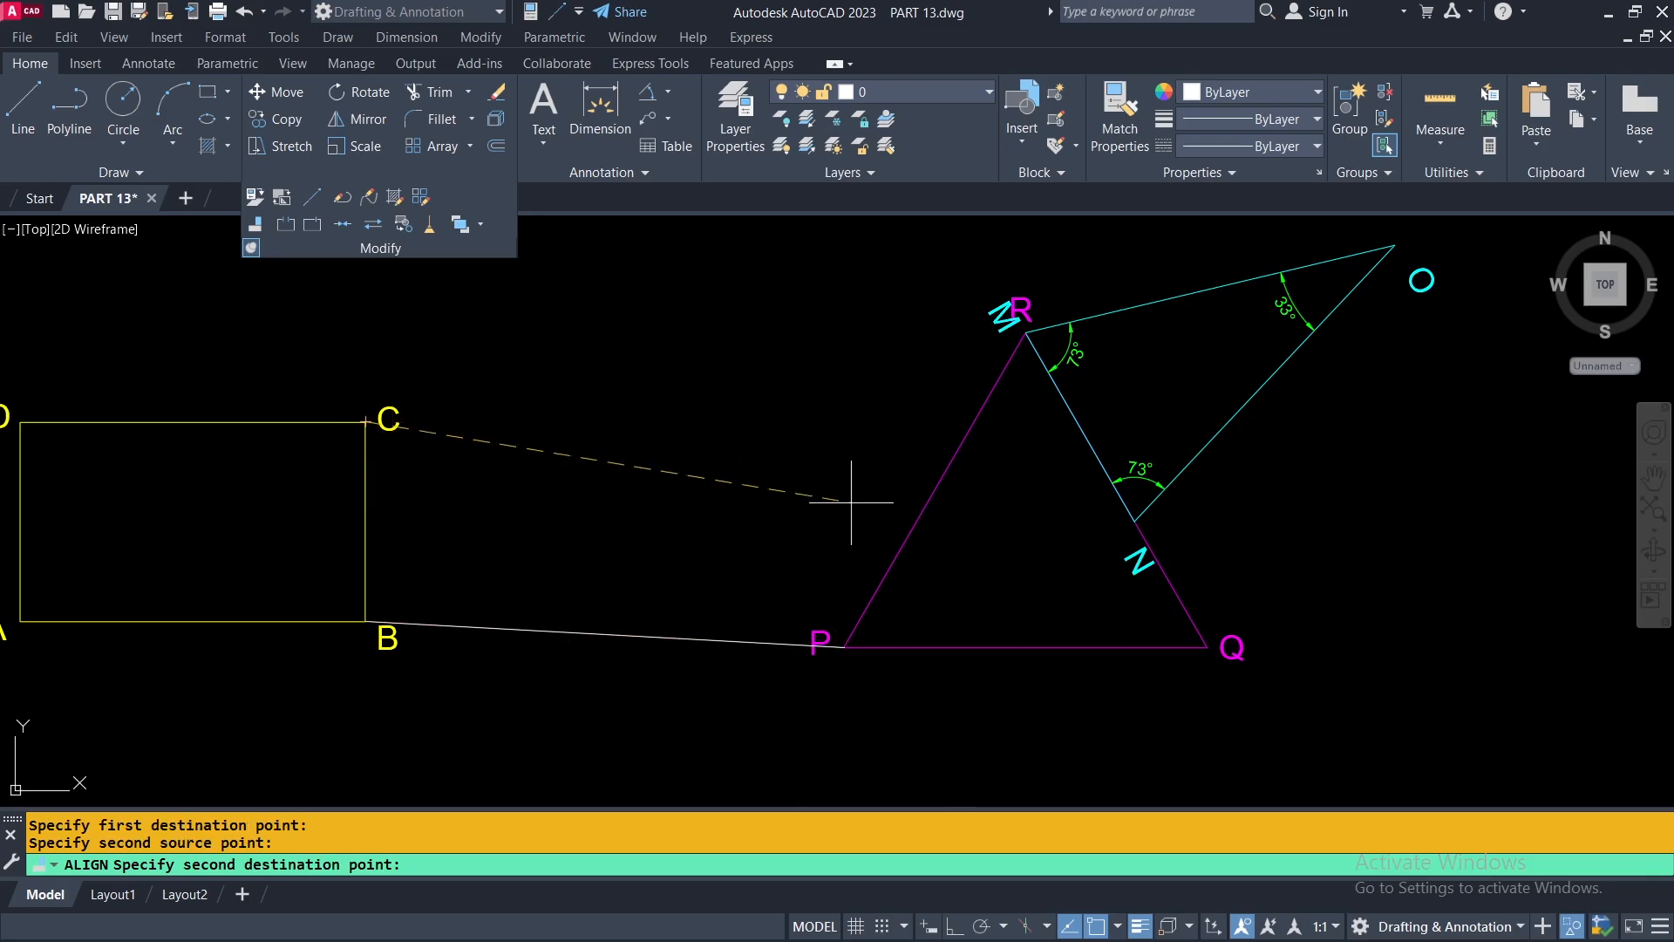
pyautogui.click(1025, 332)
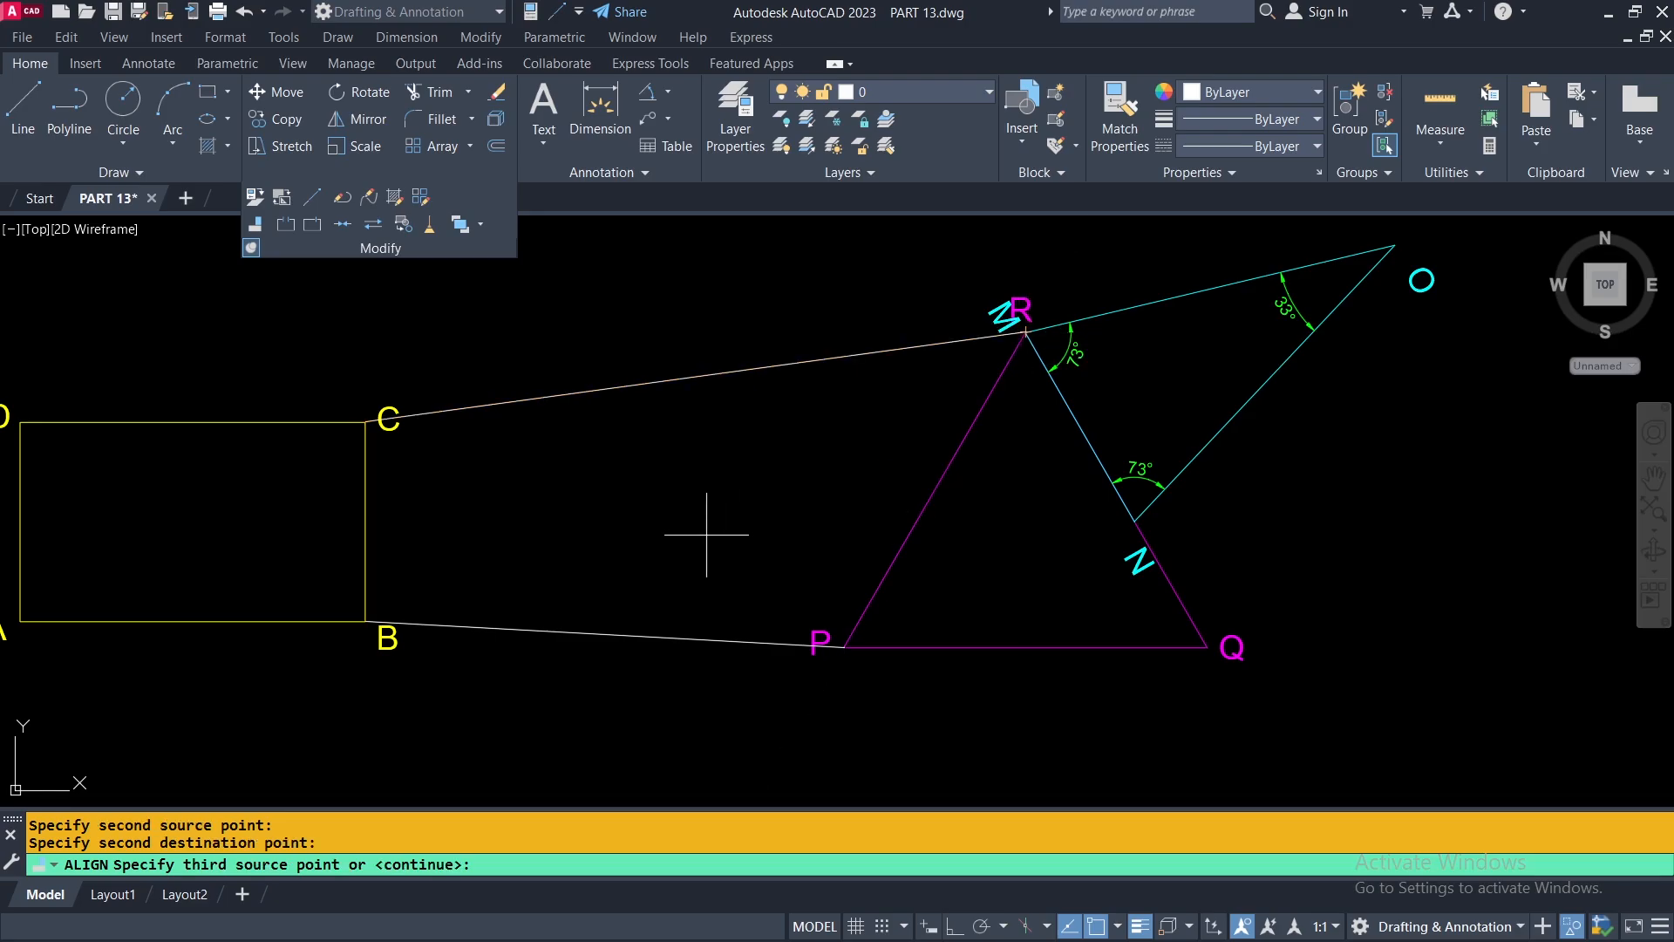
pyautogui.press('Return')
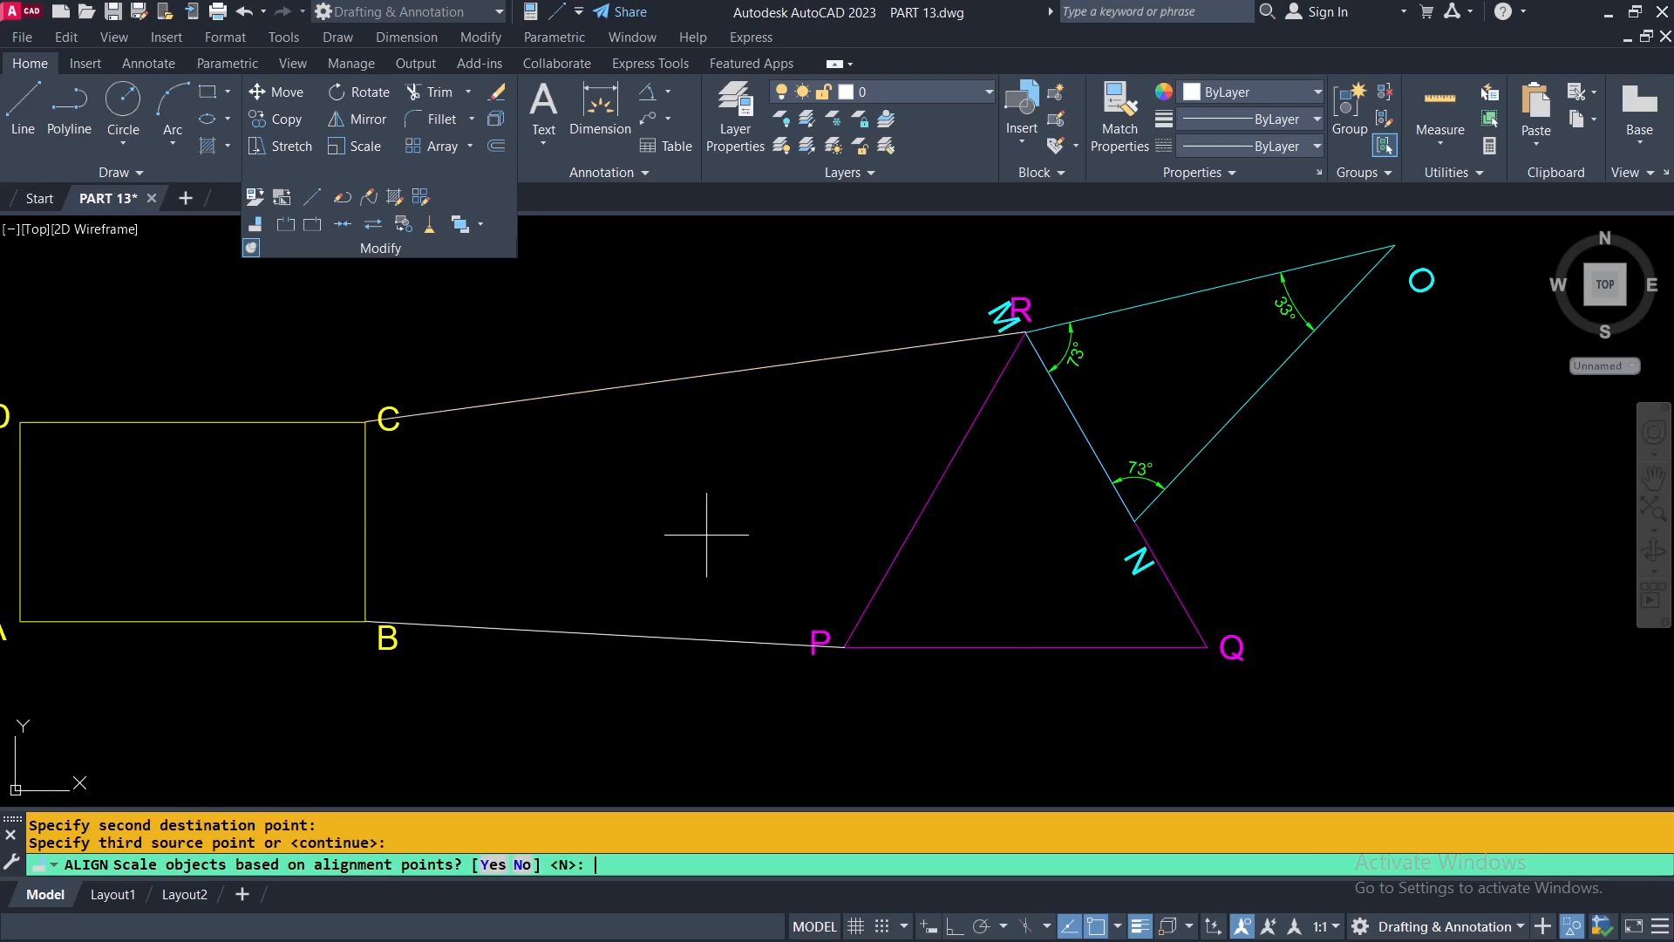
pyautogui.rightClick(694, 452)
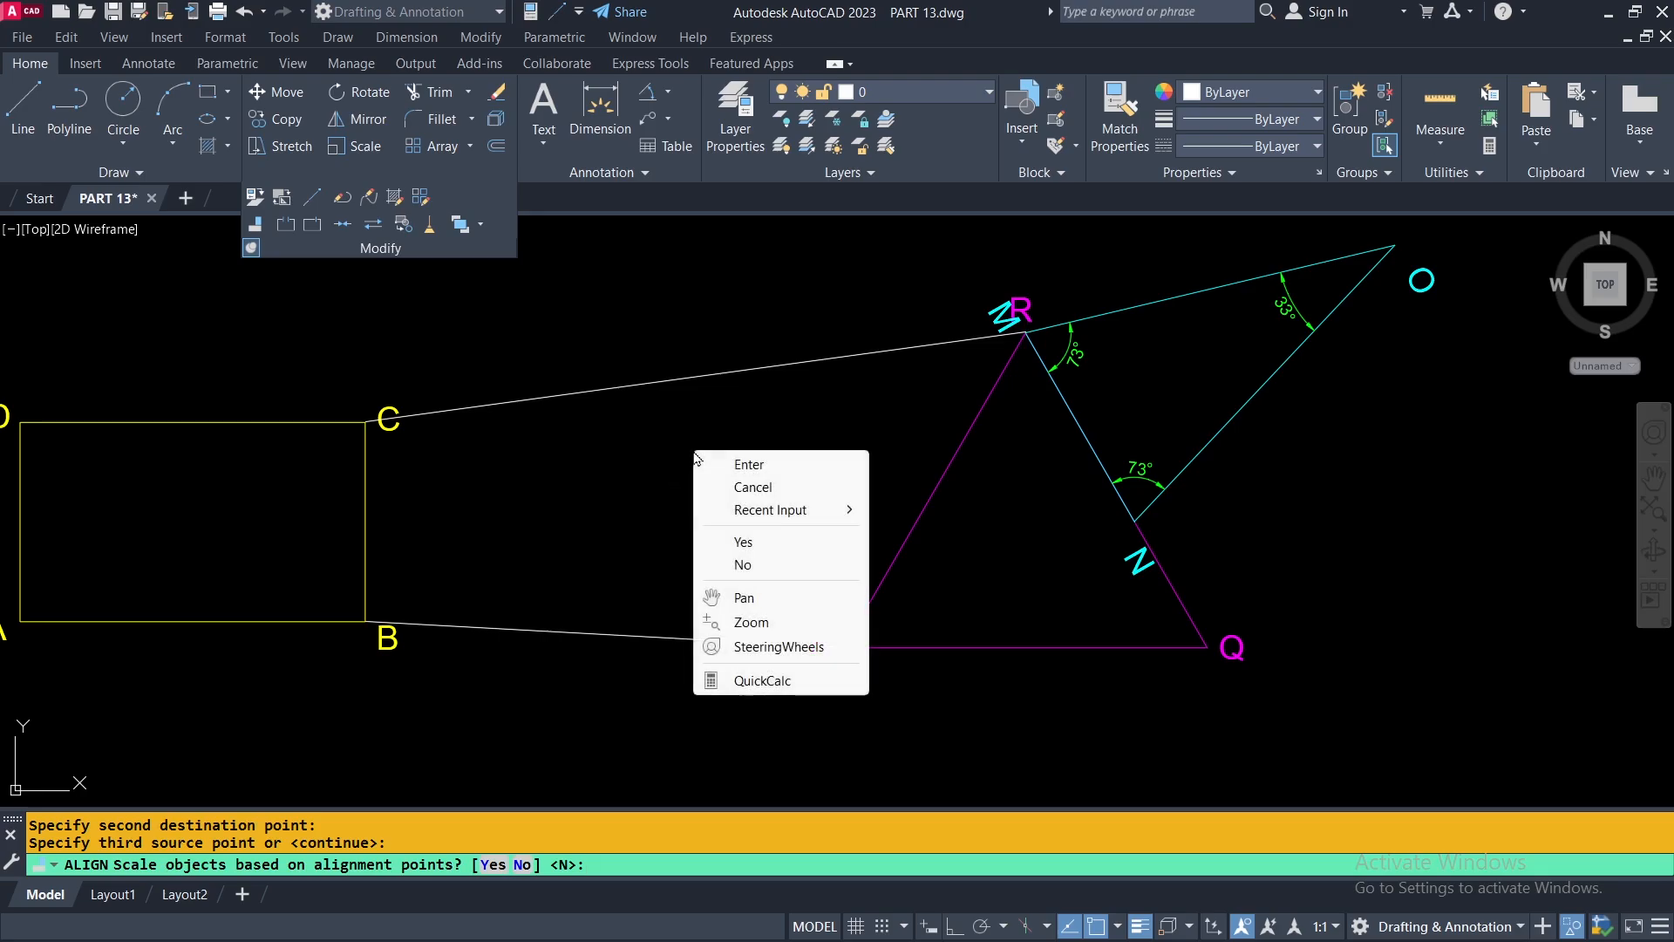
pyautogui.click(744, 565)
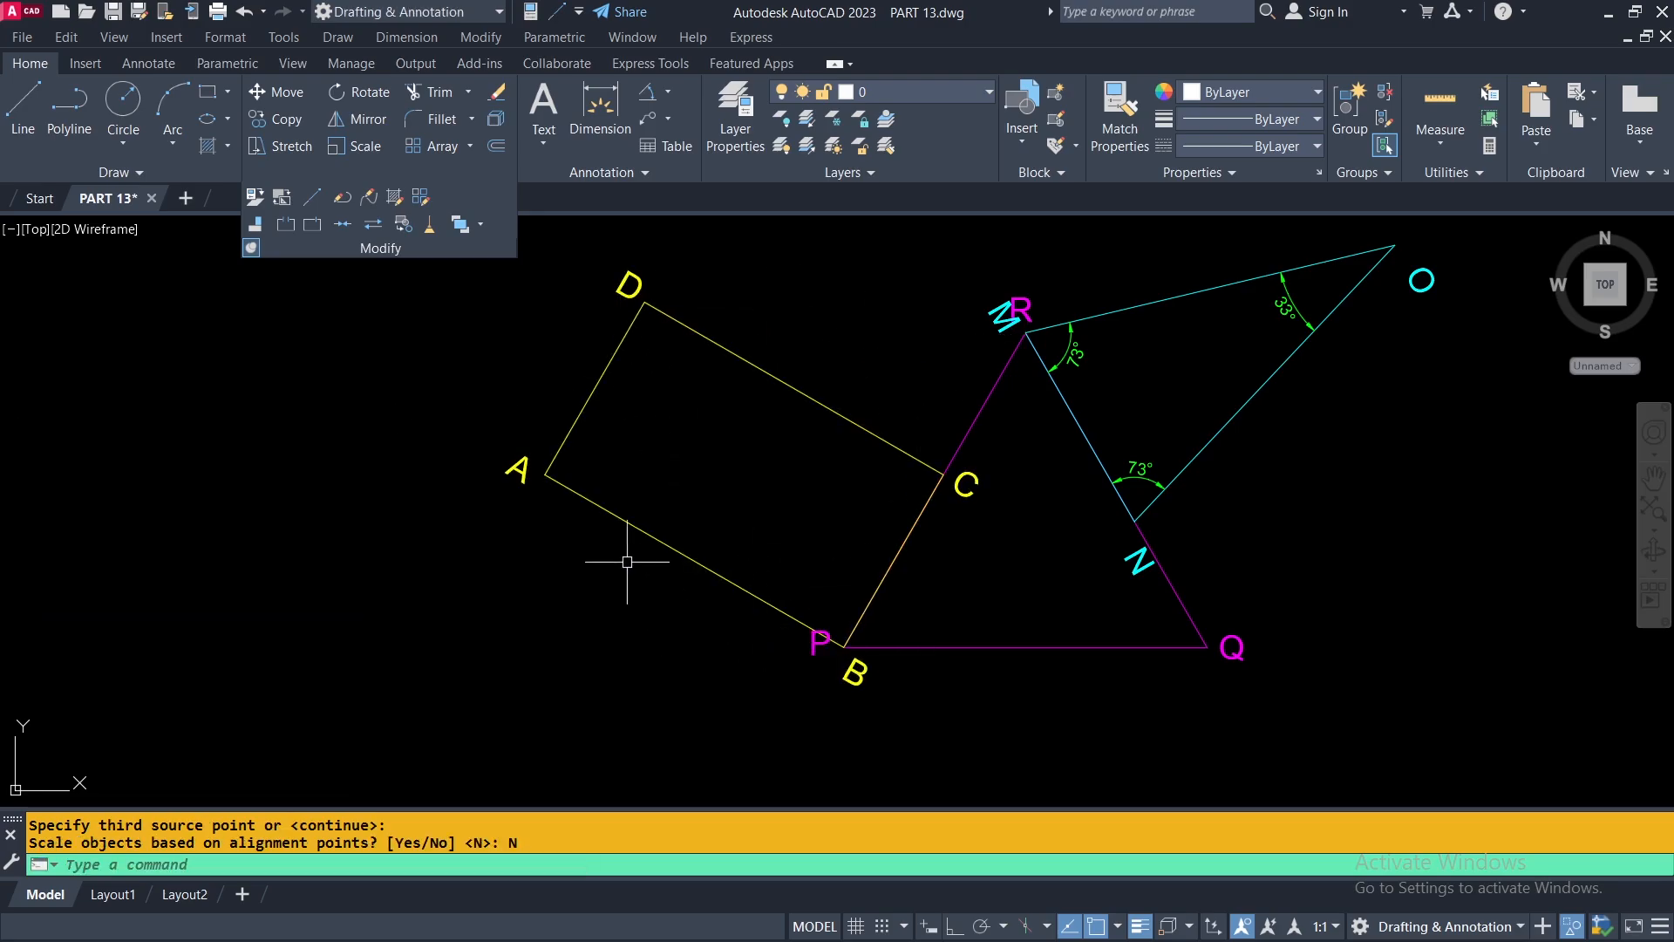
# Undo the last End Object Isolation operation.
pyautogui.scroll(-4, 668, 572)
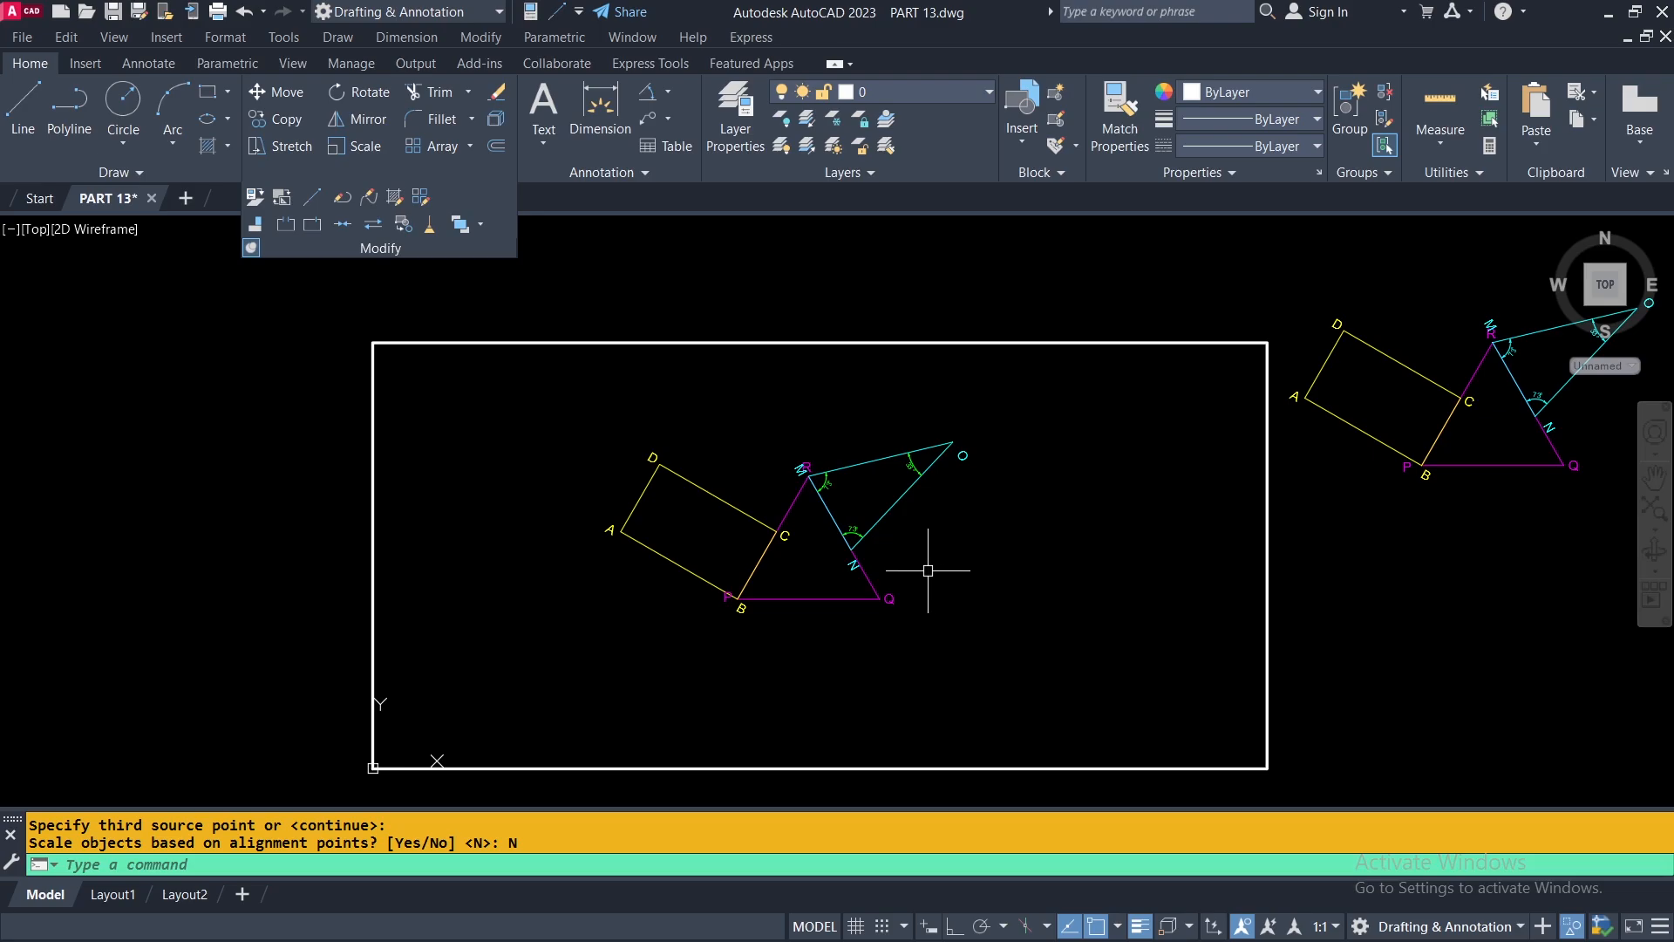
pyautogui.scroll(-4, 905, 575)
pyautogui.hotkey('ctrl', 'z')
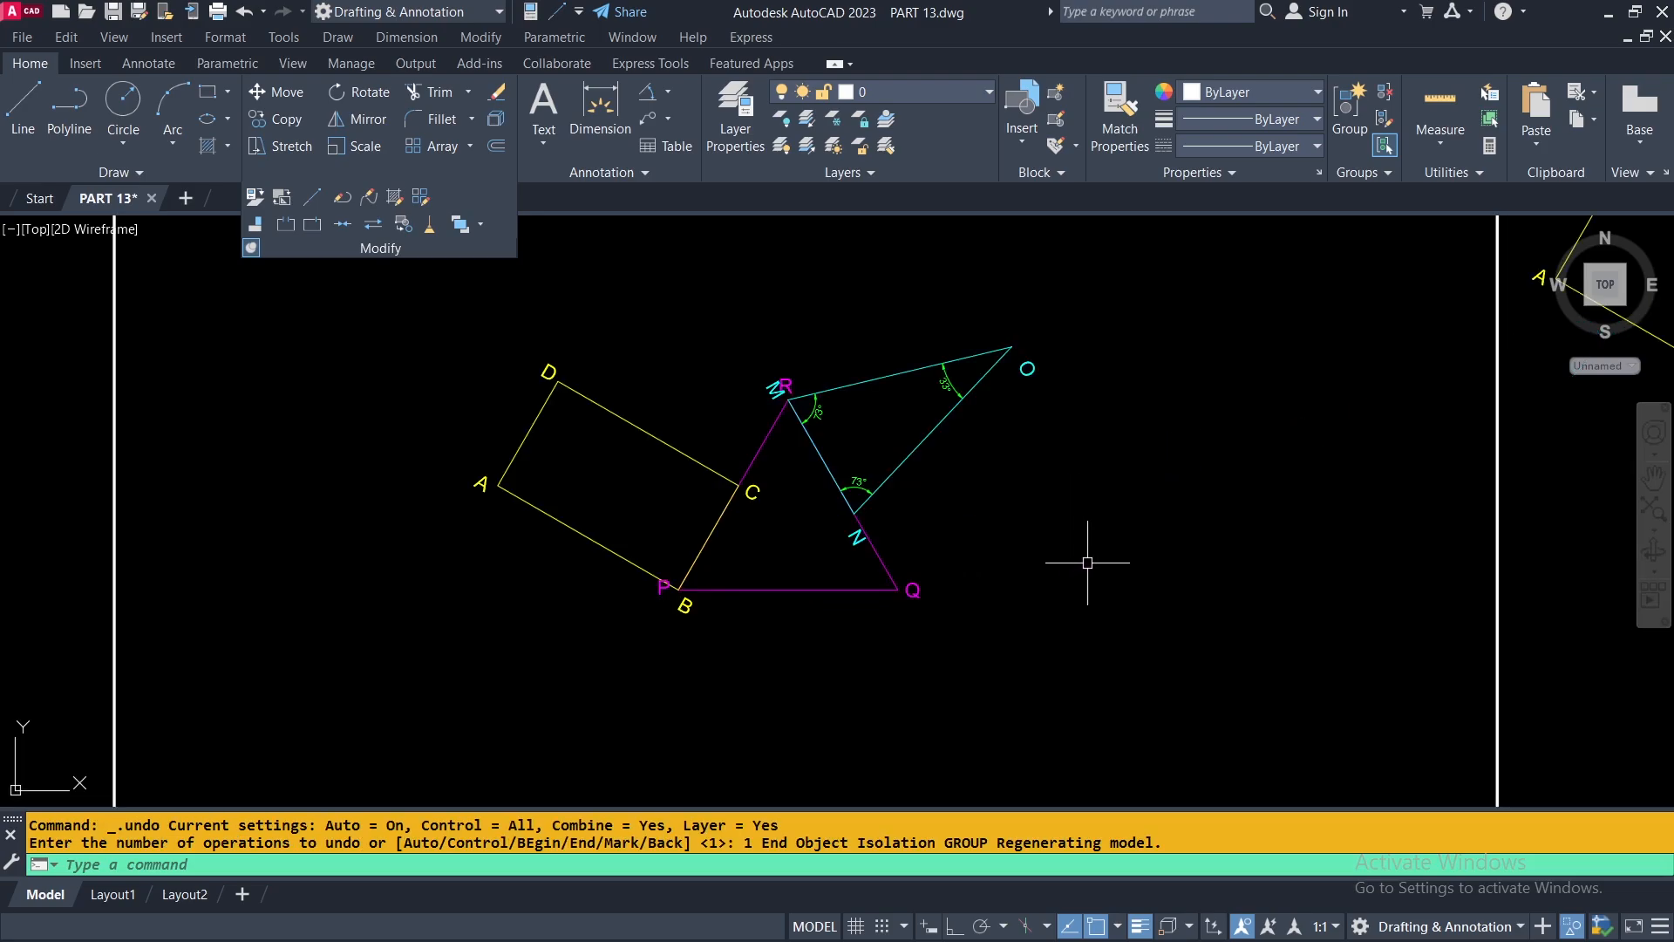
# End object isolation so that all hidden objects in the drawing are shown again.
pyautogui.scroll(-2, 1096, 561)
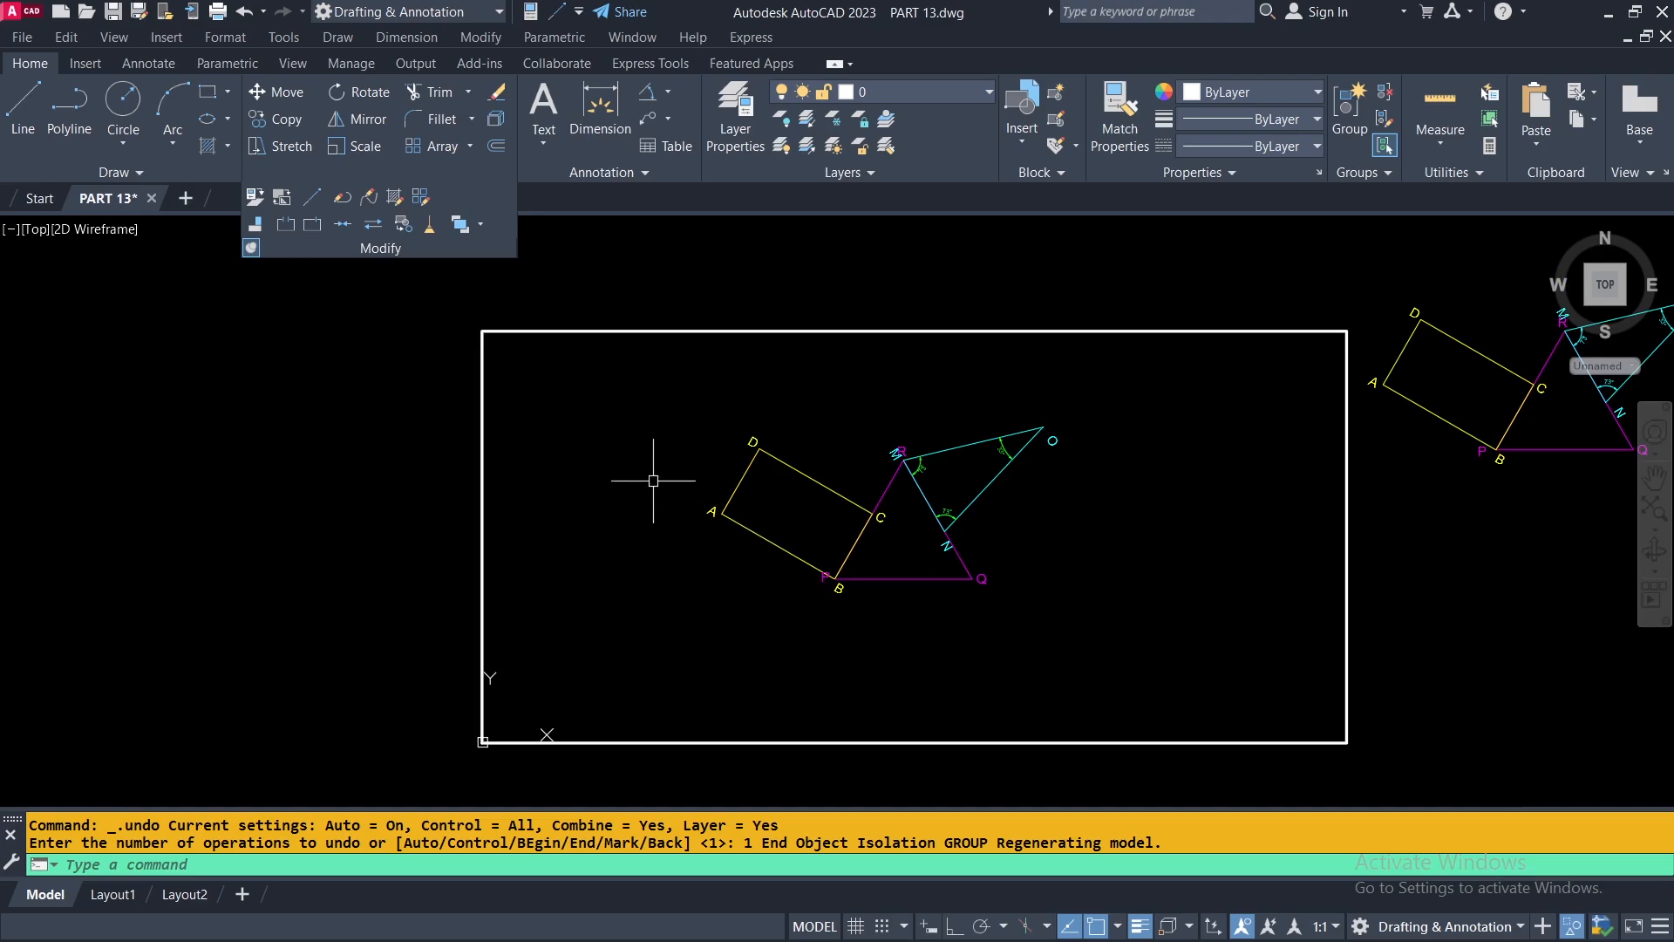
pyautogui.click(606, 433)
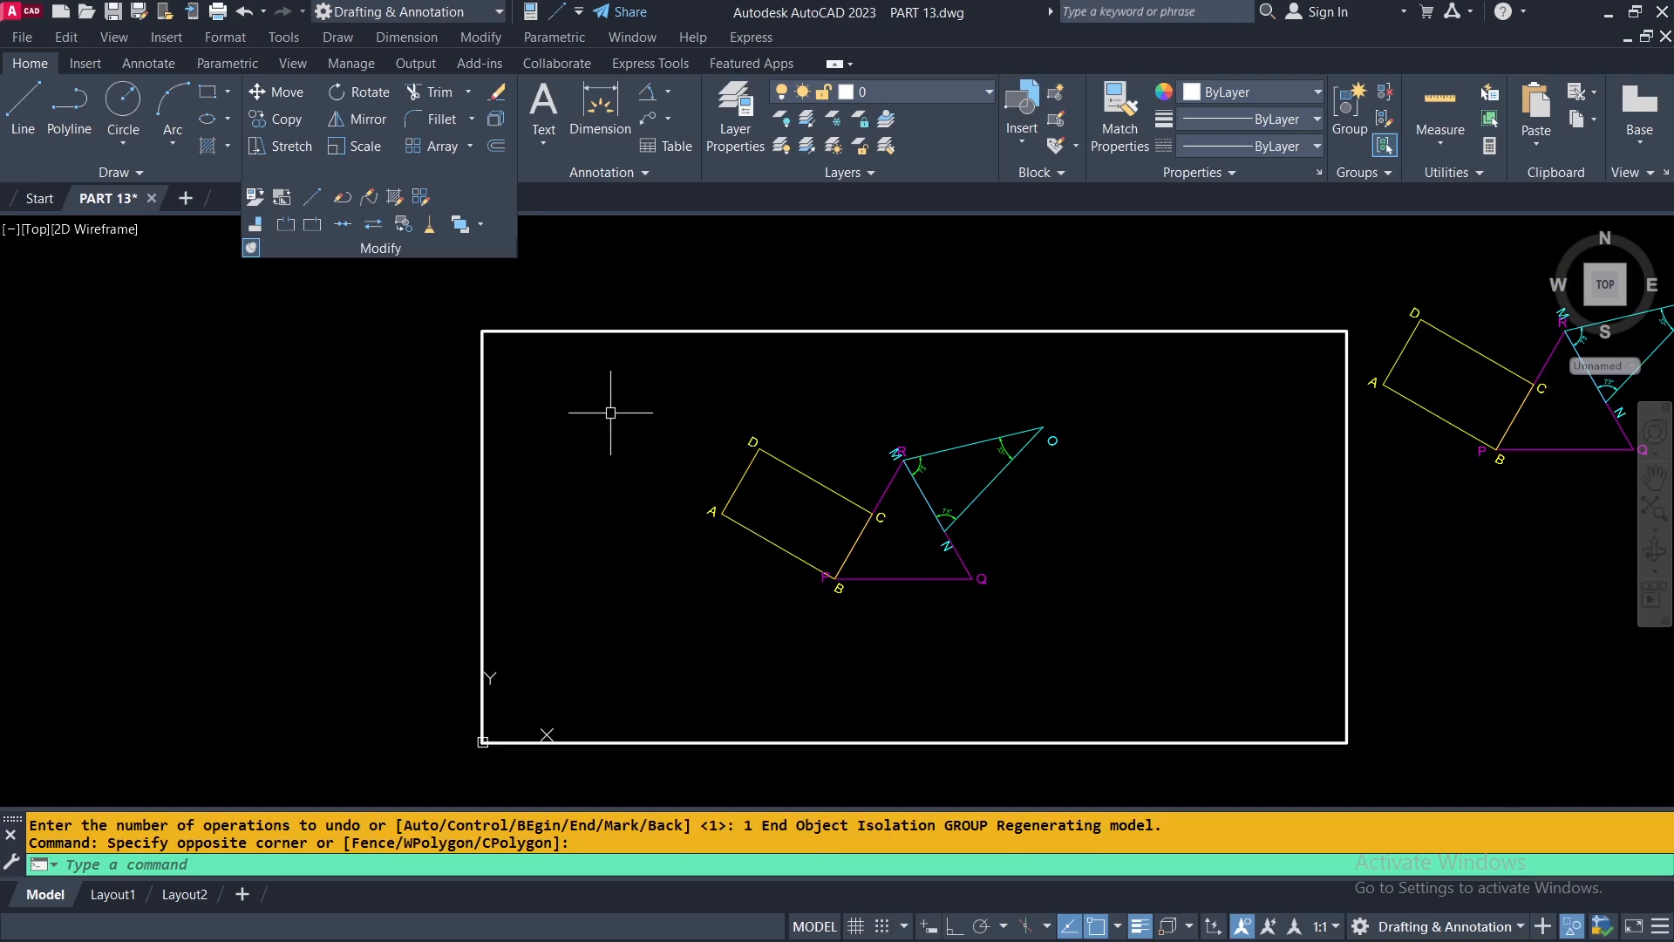
pyautogui.rightClick(611, 413)
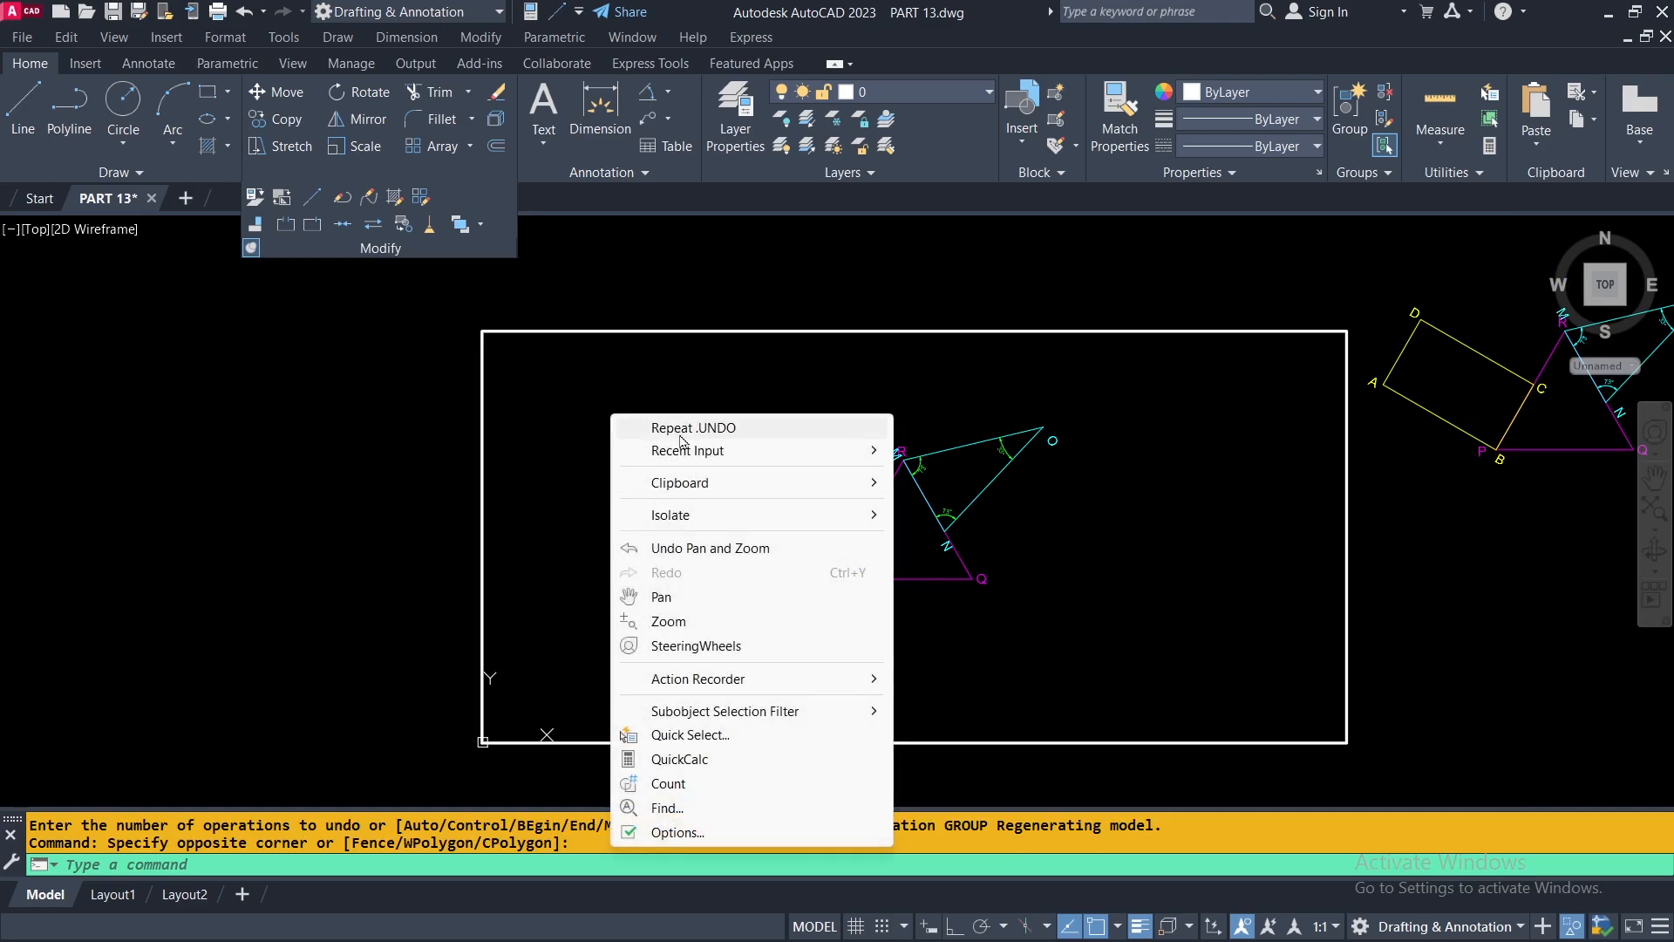
pyautogui.moveTo(683, 516)
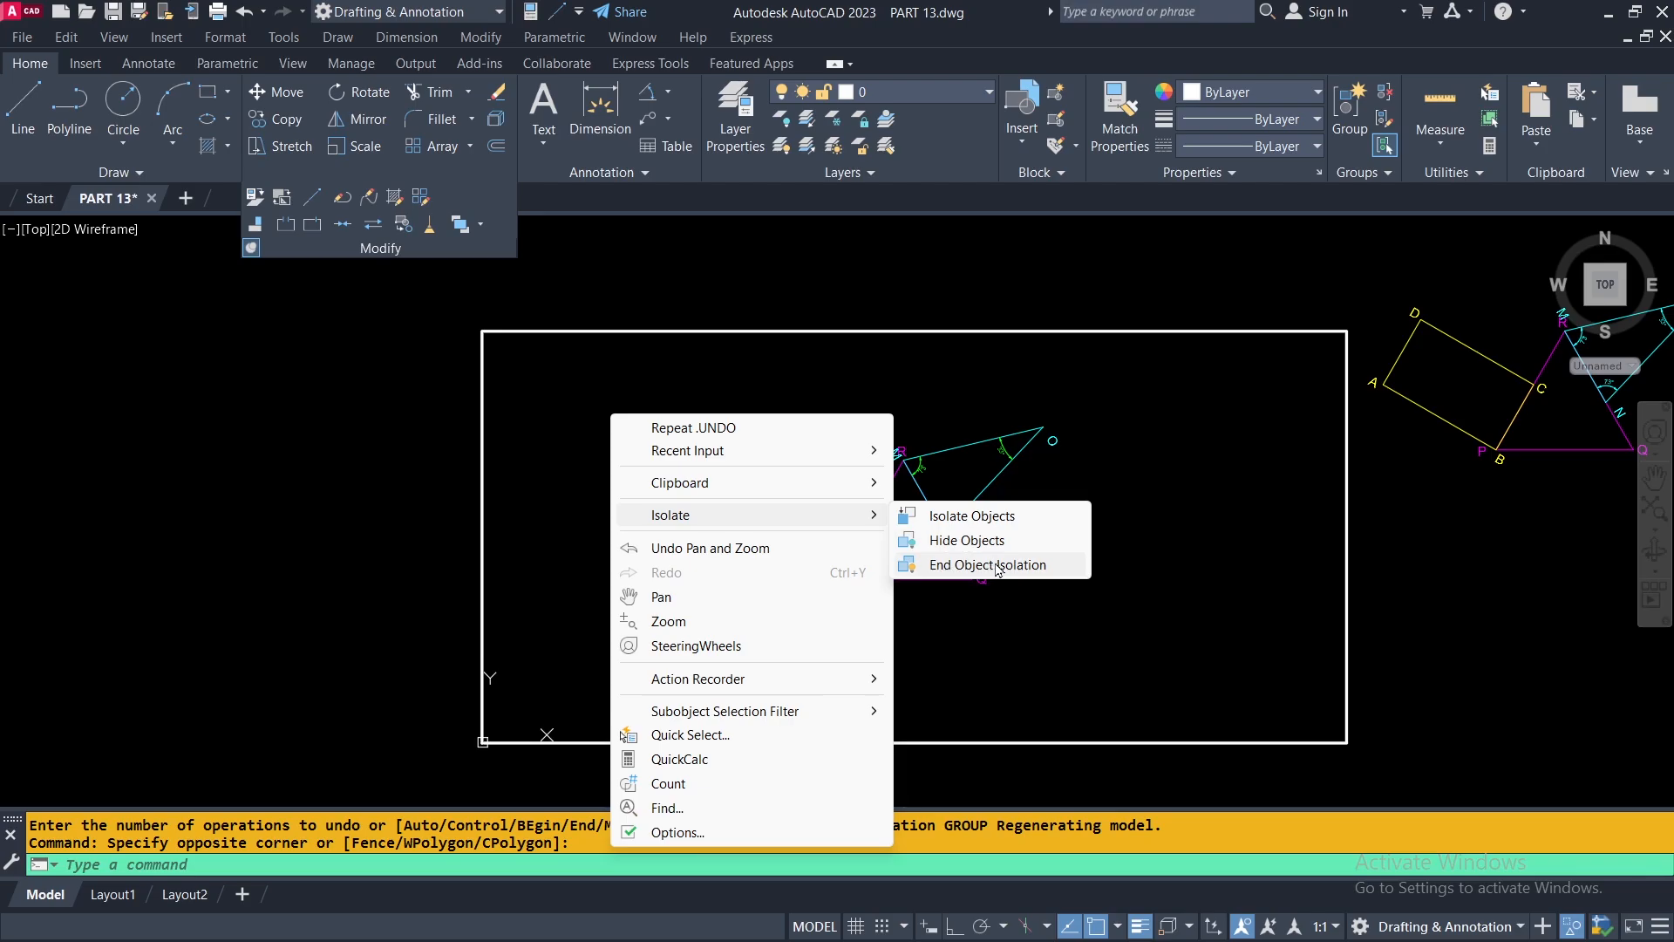
pyautogui.click(997, 565)
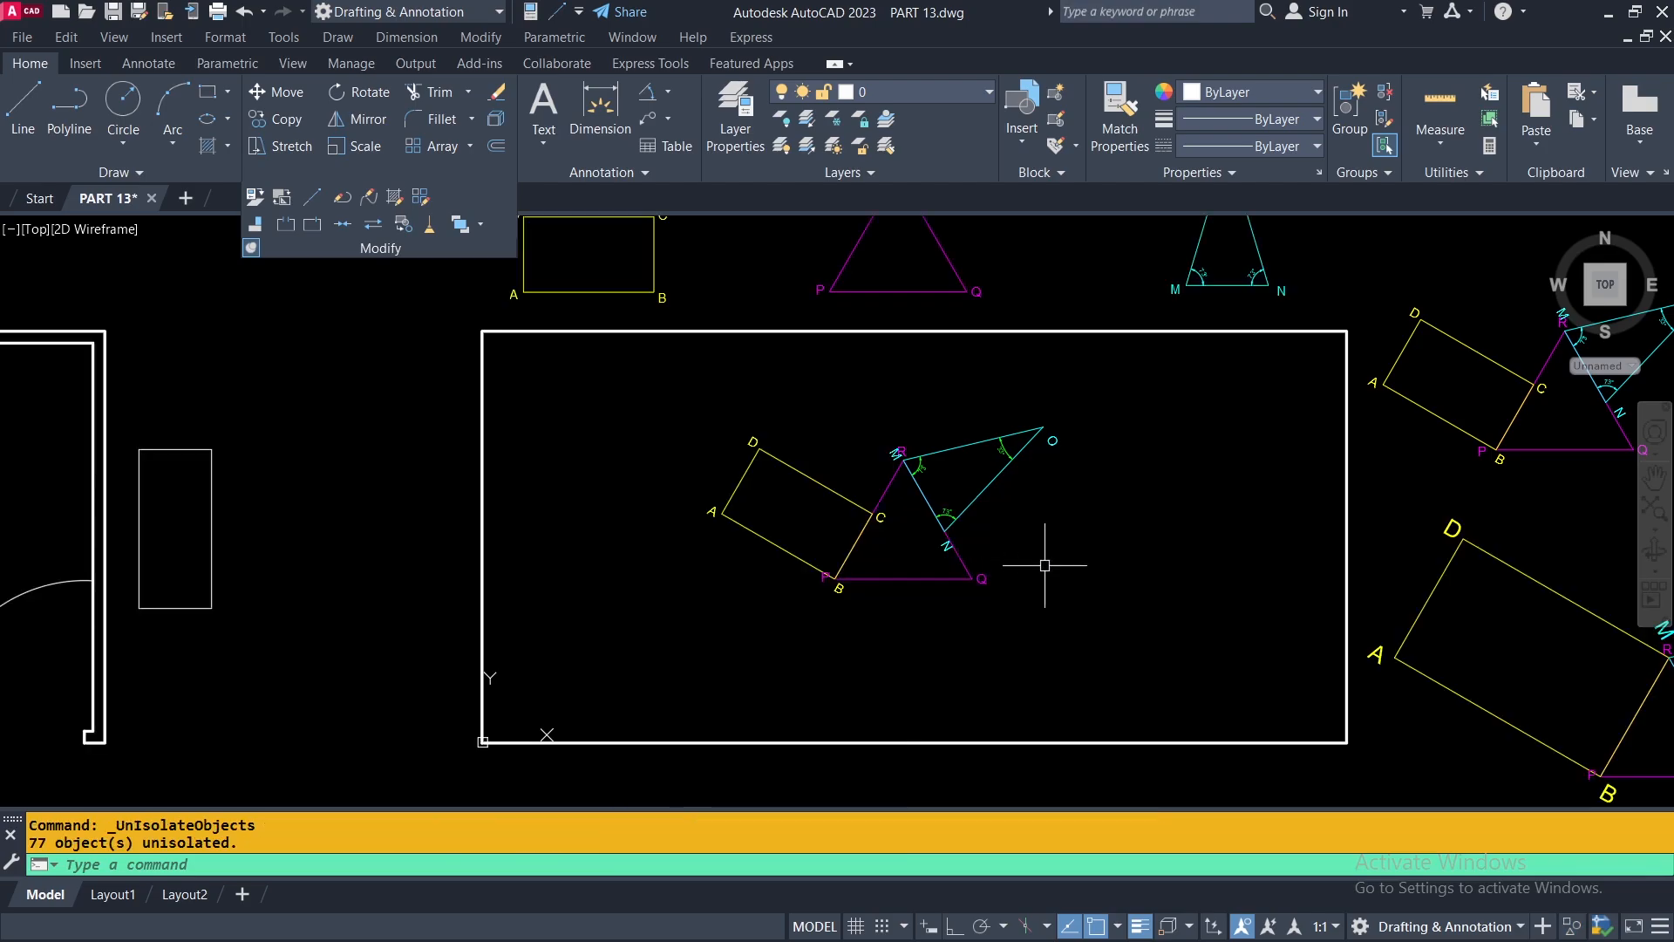
# Group the dining table and its four chairs beside the floor plan into one unnamed group and check its selection.
pyautogui.scroll(-2, 1059, 562)
pyautogui.moveTo(1087, 533); pyautogui.dragTo(778, 555, button='middle')
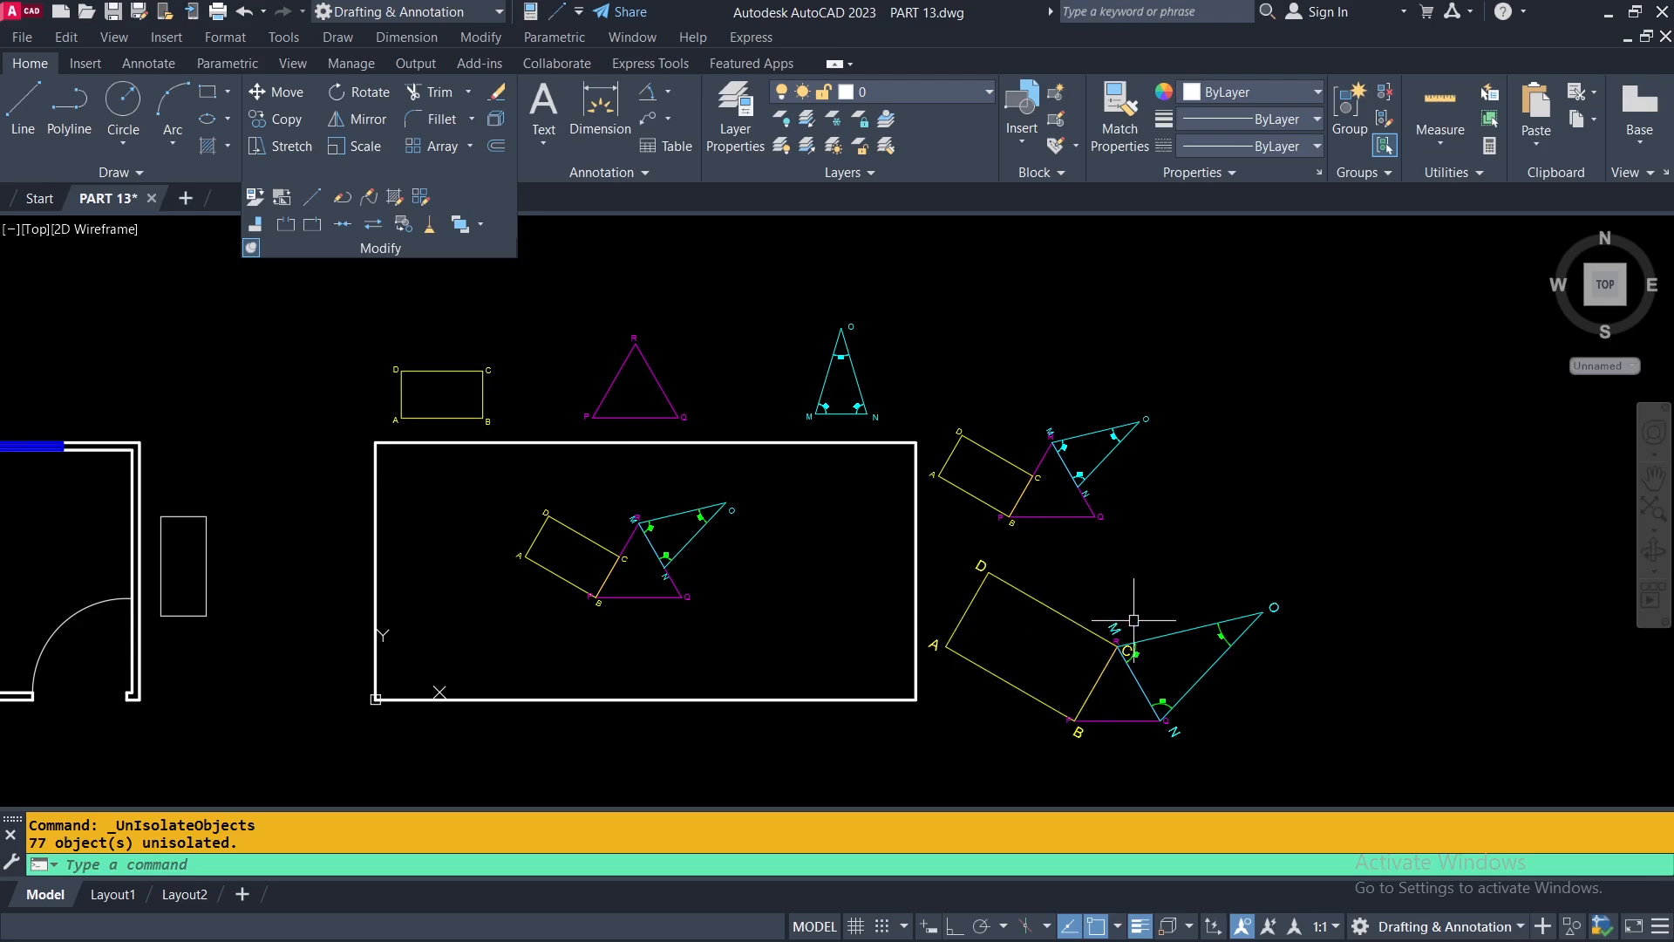
pyautogui.moveTo(741, 629); pyautogui.dragTo(1482, 610, button='middle')
pyautogui.moveTo(498, 537); pyautogui.dragTo(844, 485, button='middle')
pyautogui.scroll(2, 602, 455)
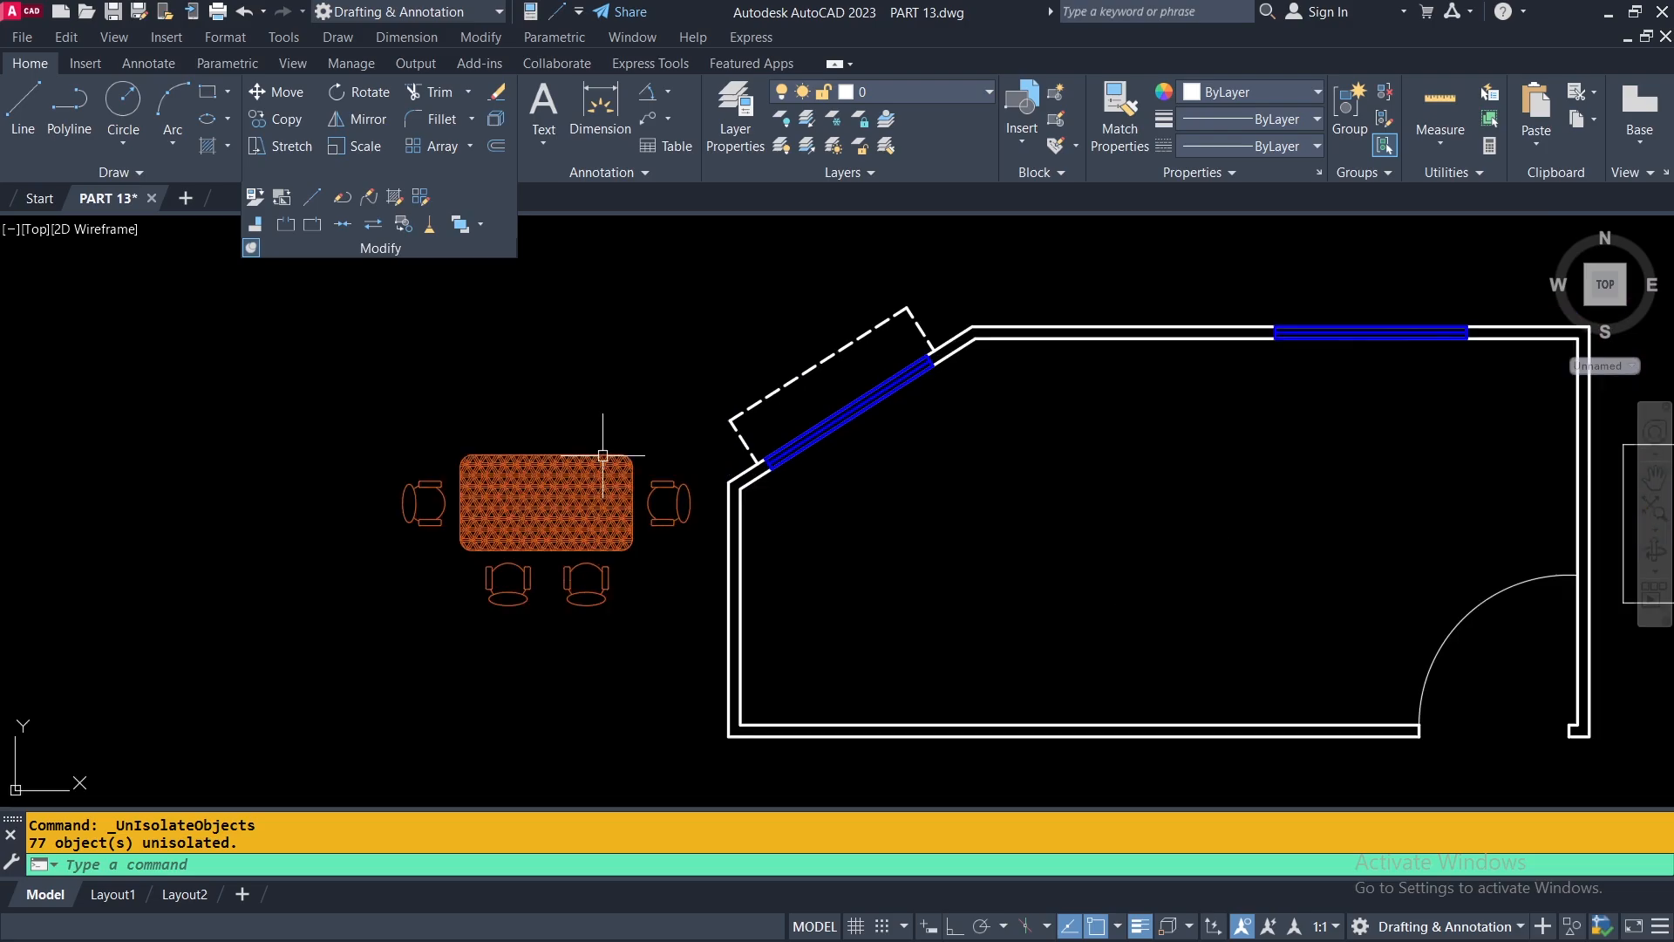
pyautogui.moveTo(867, 576); pyautogui.dragTo(597, 587, button='middle')
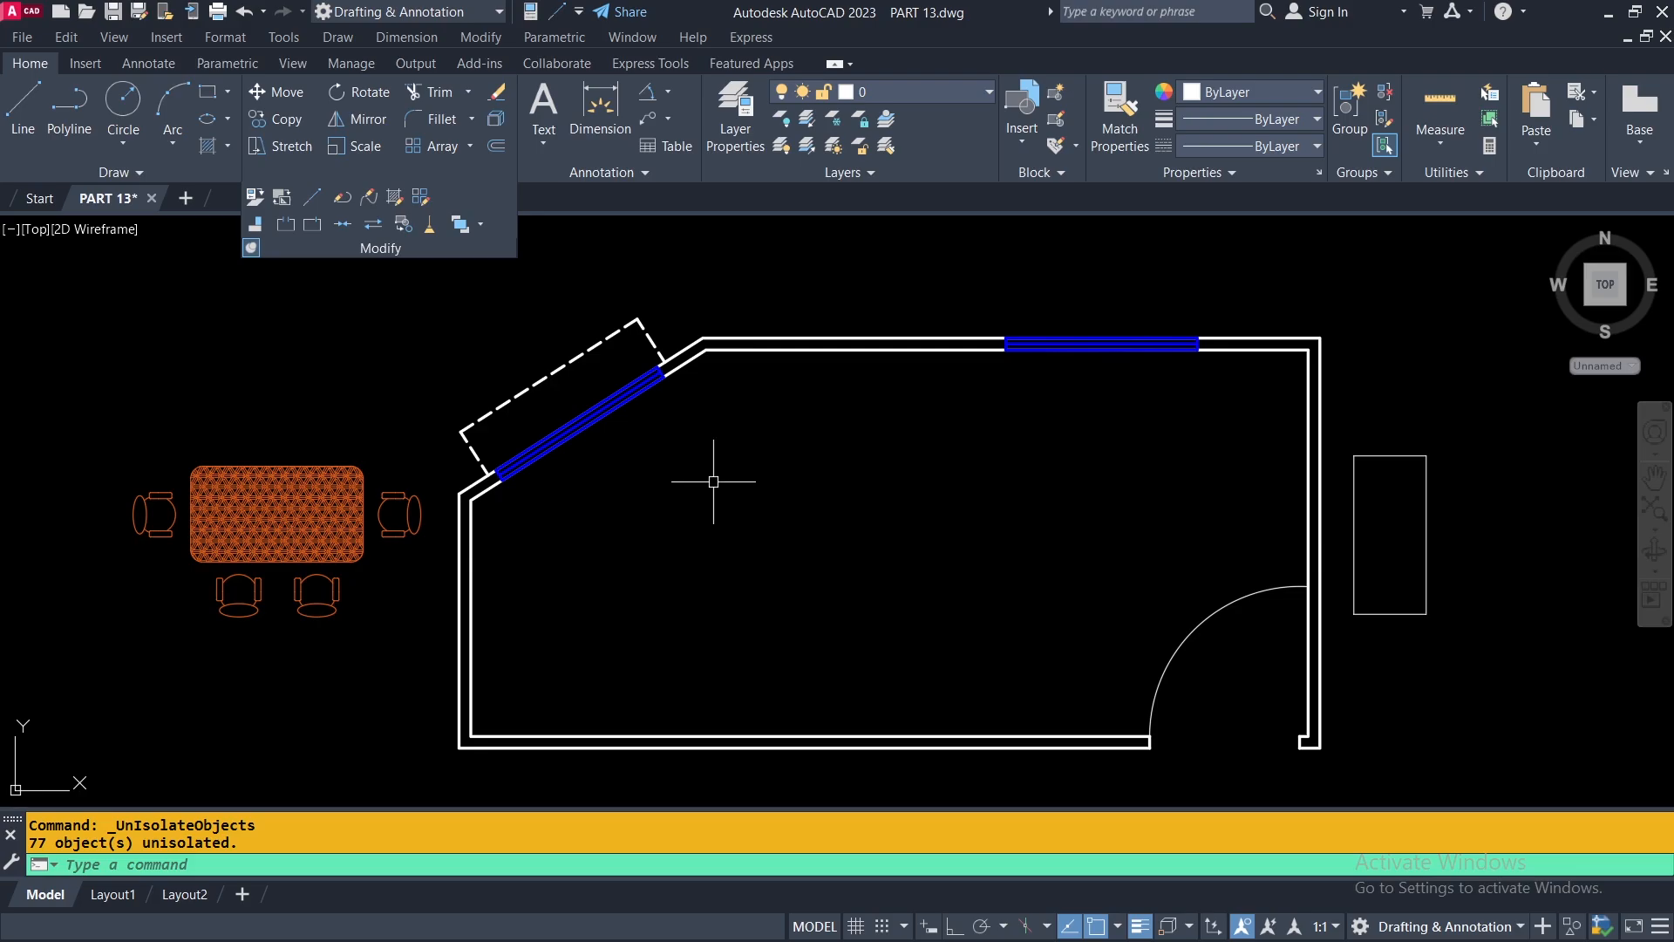
pyautogui.moveTo(512, 565); pyautogui.dragTo(672, 535, button='middle')
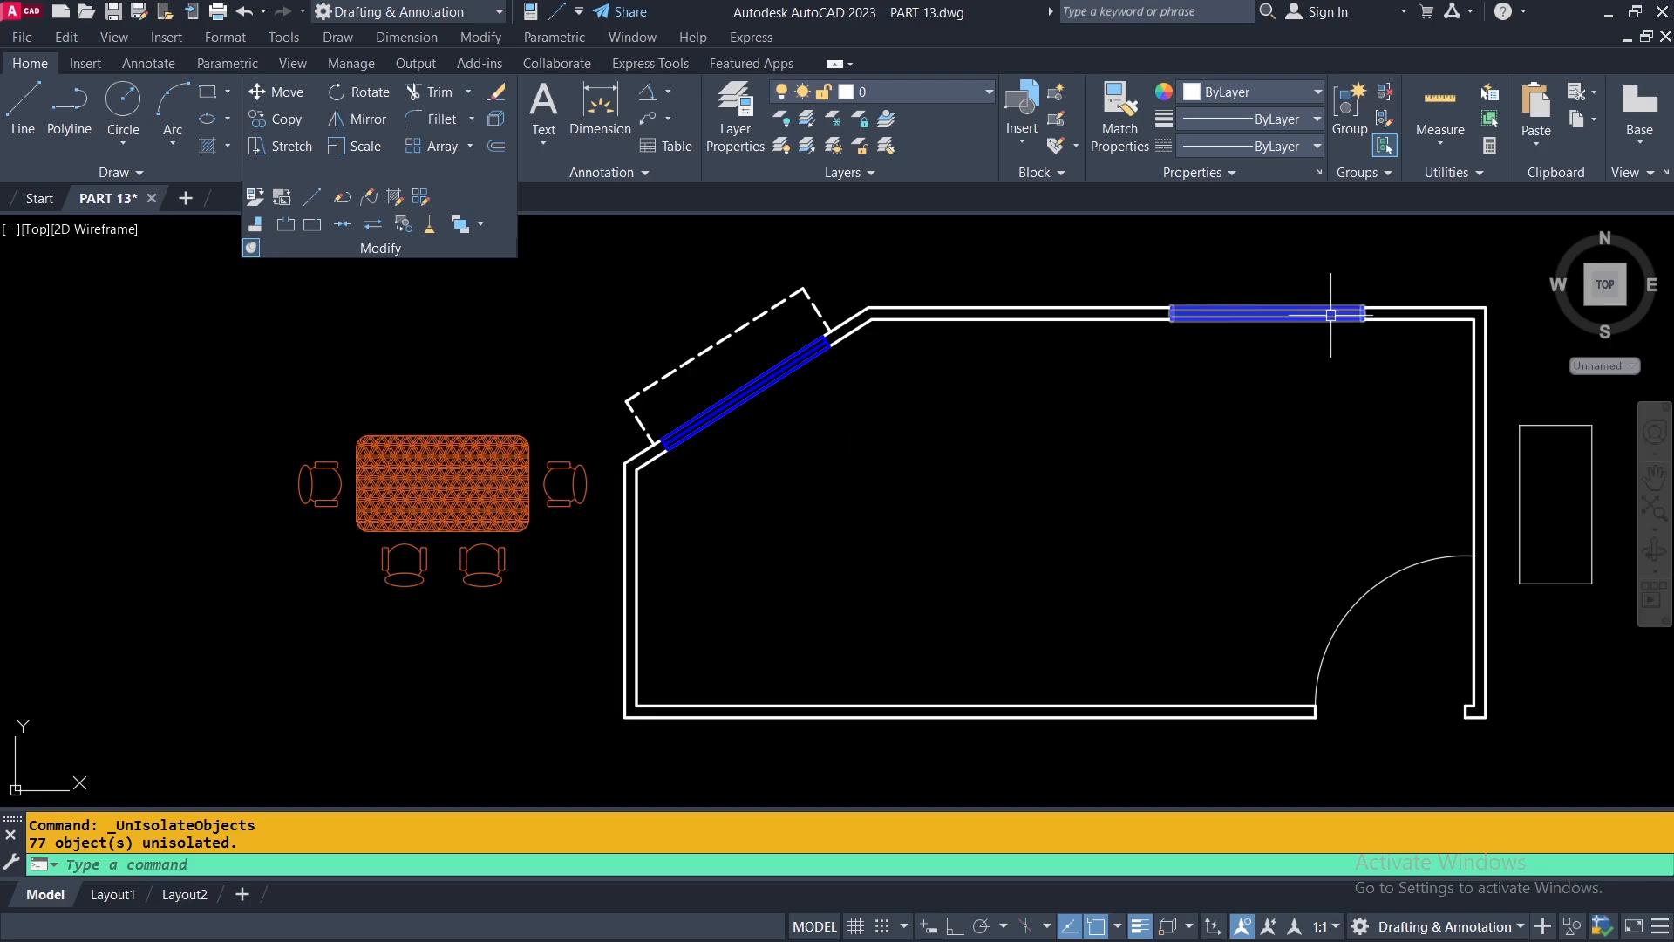
pyautogui.click(1348, 106)
pyautogui.click(594, 392)
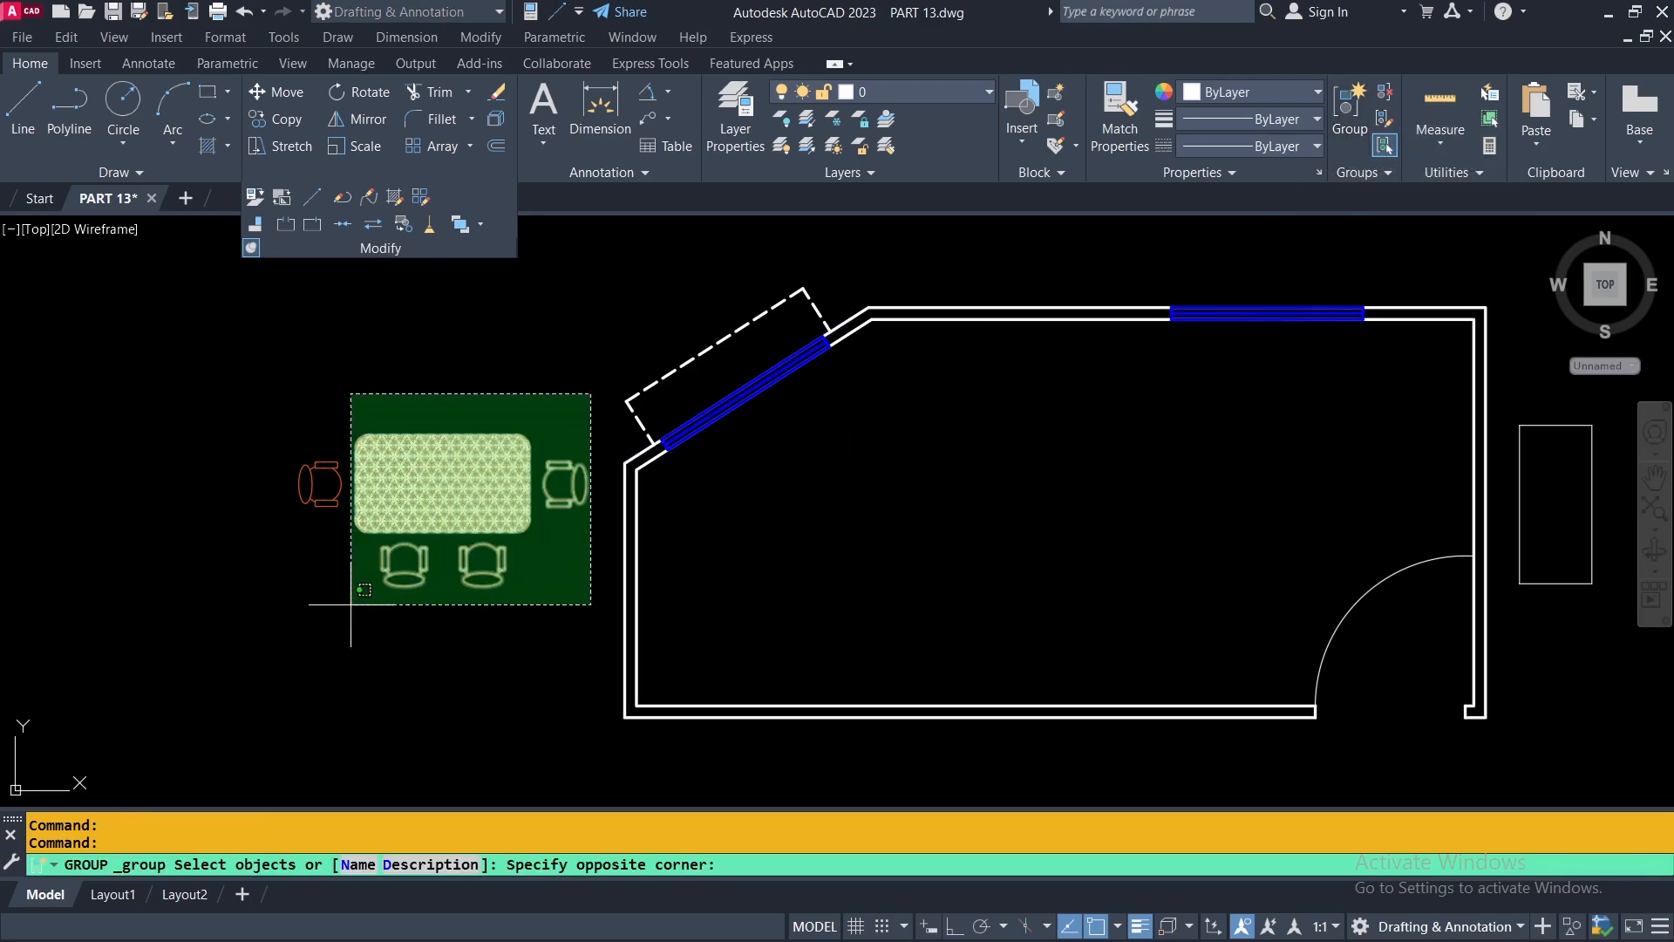
pyautogui.click(252, 626)
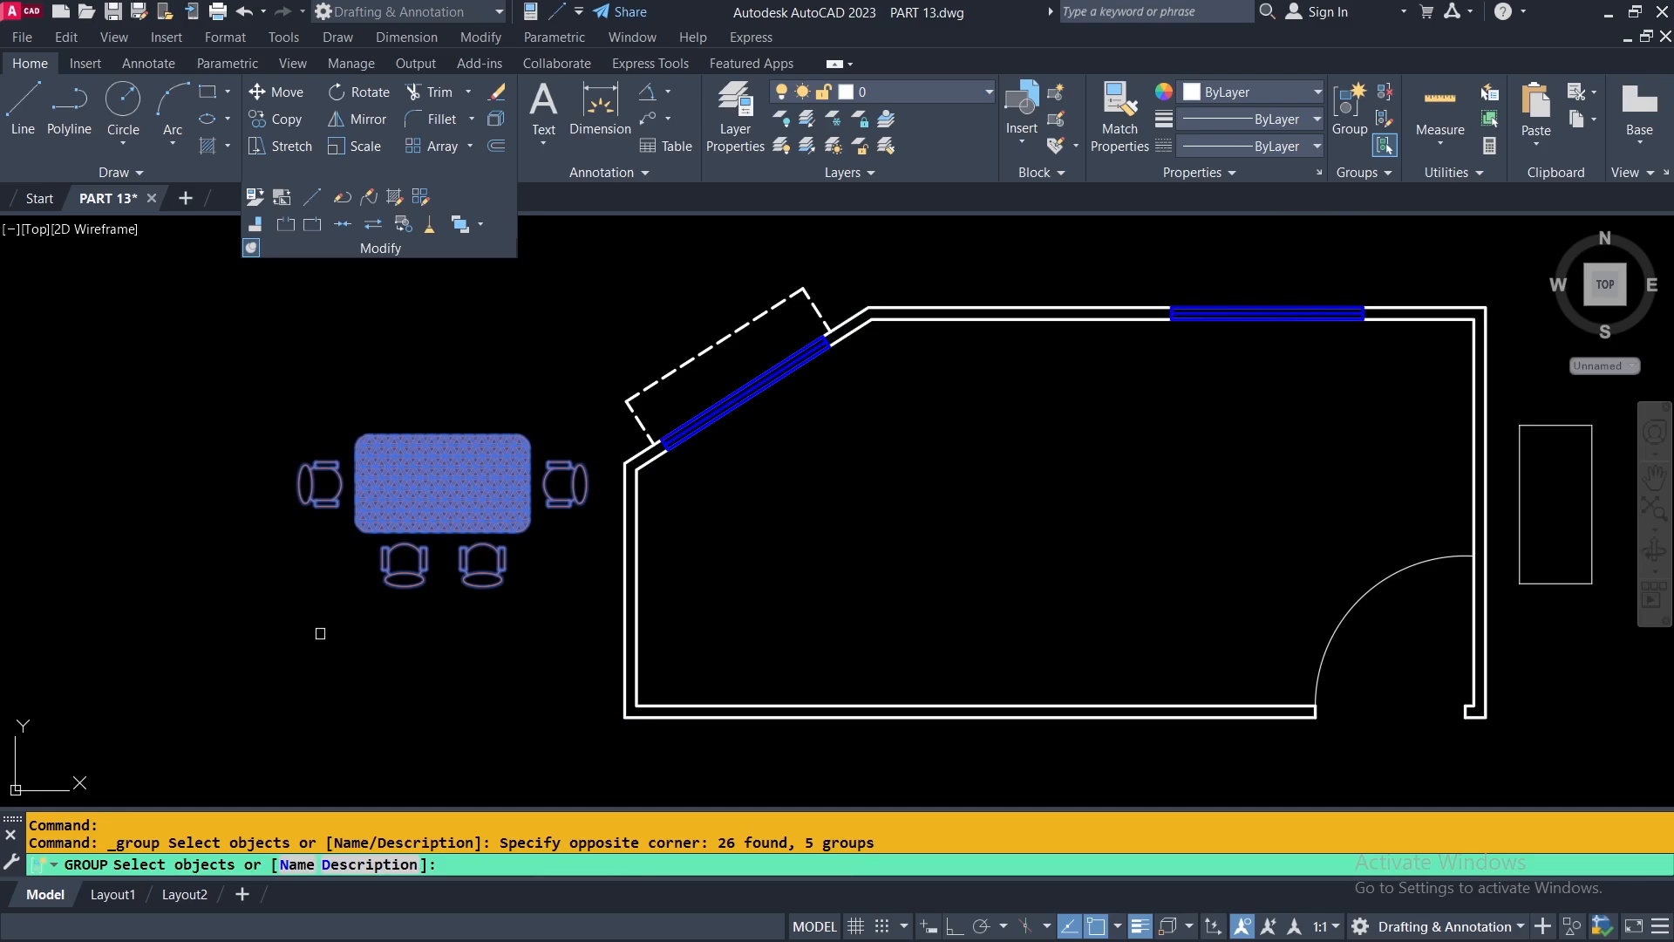
pyautogui.press('Return')
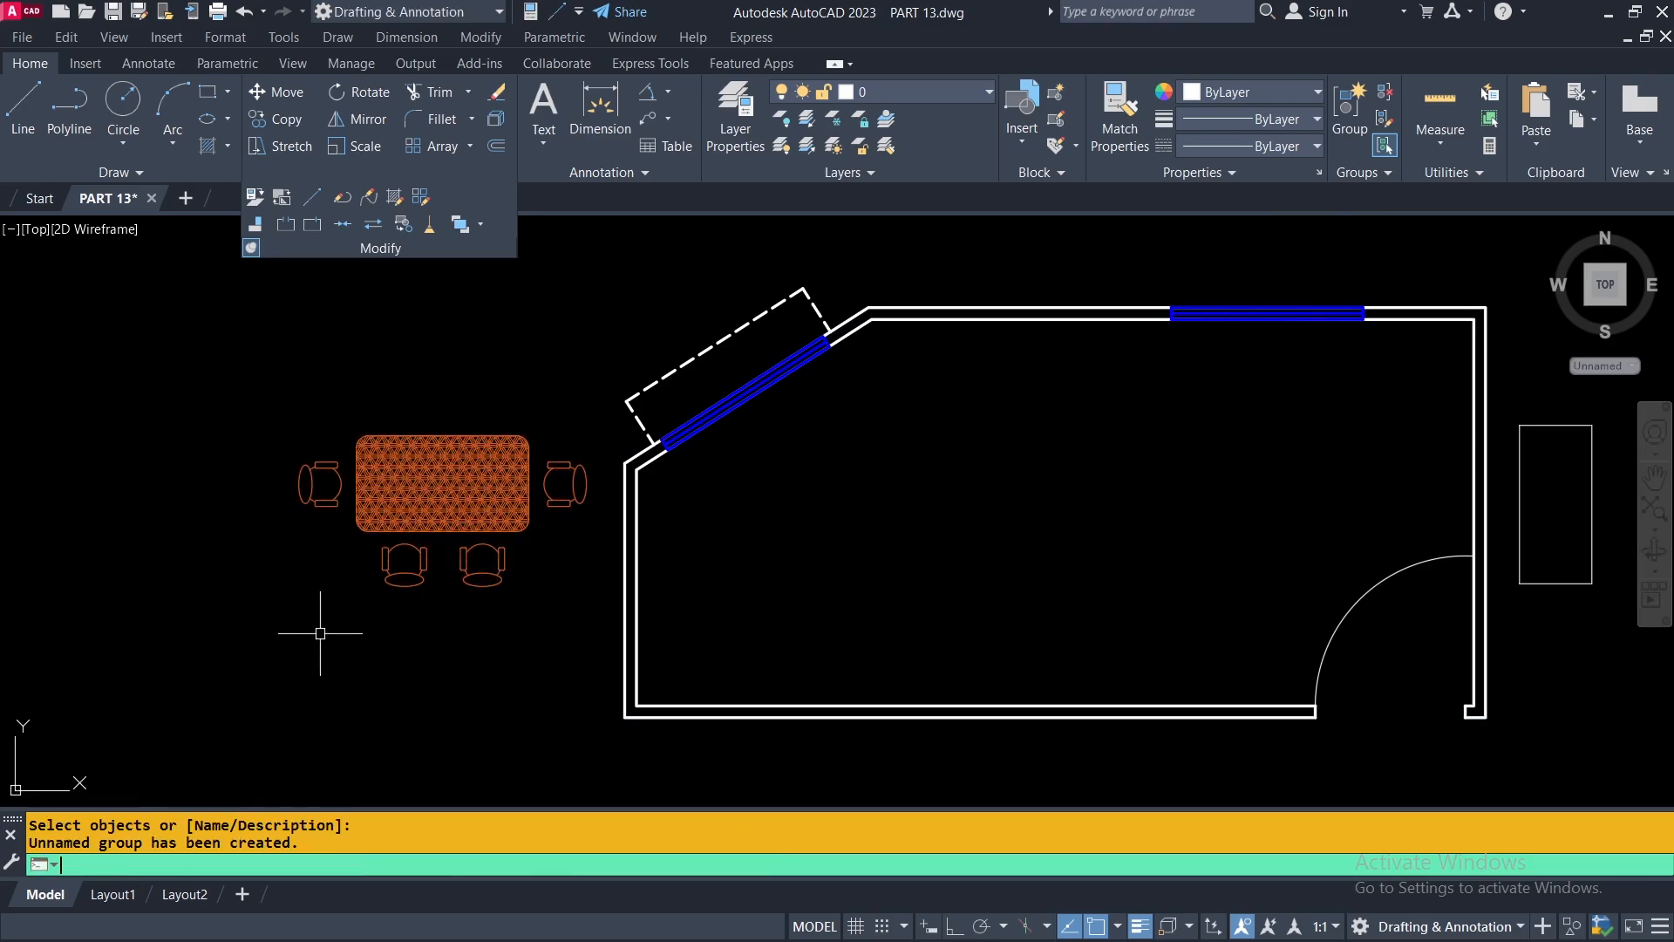
pyautogui.click(443, 488)
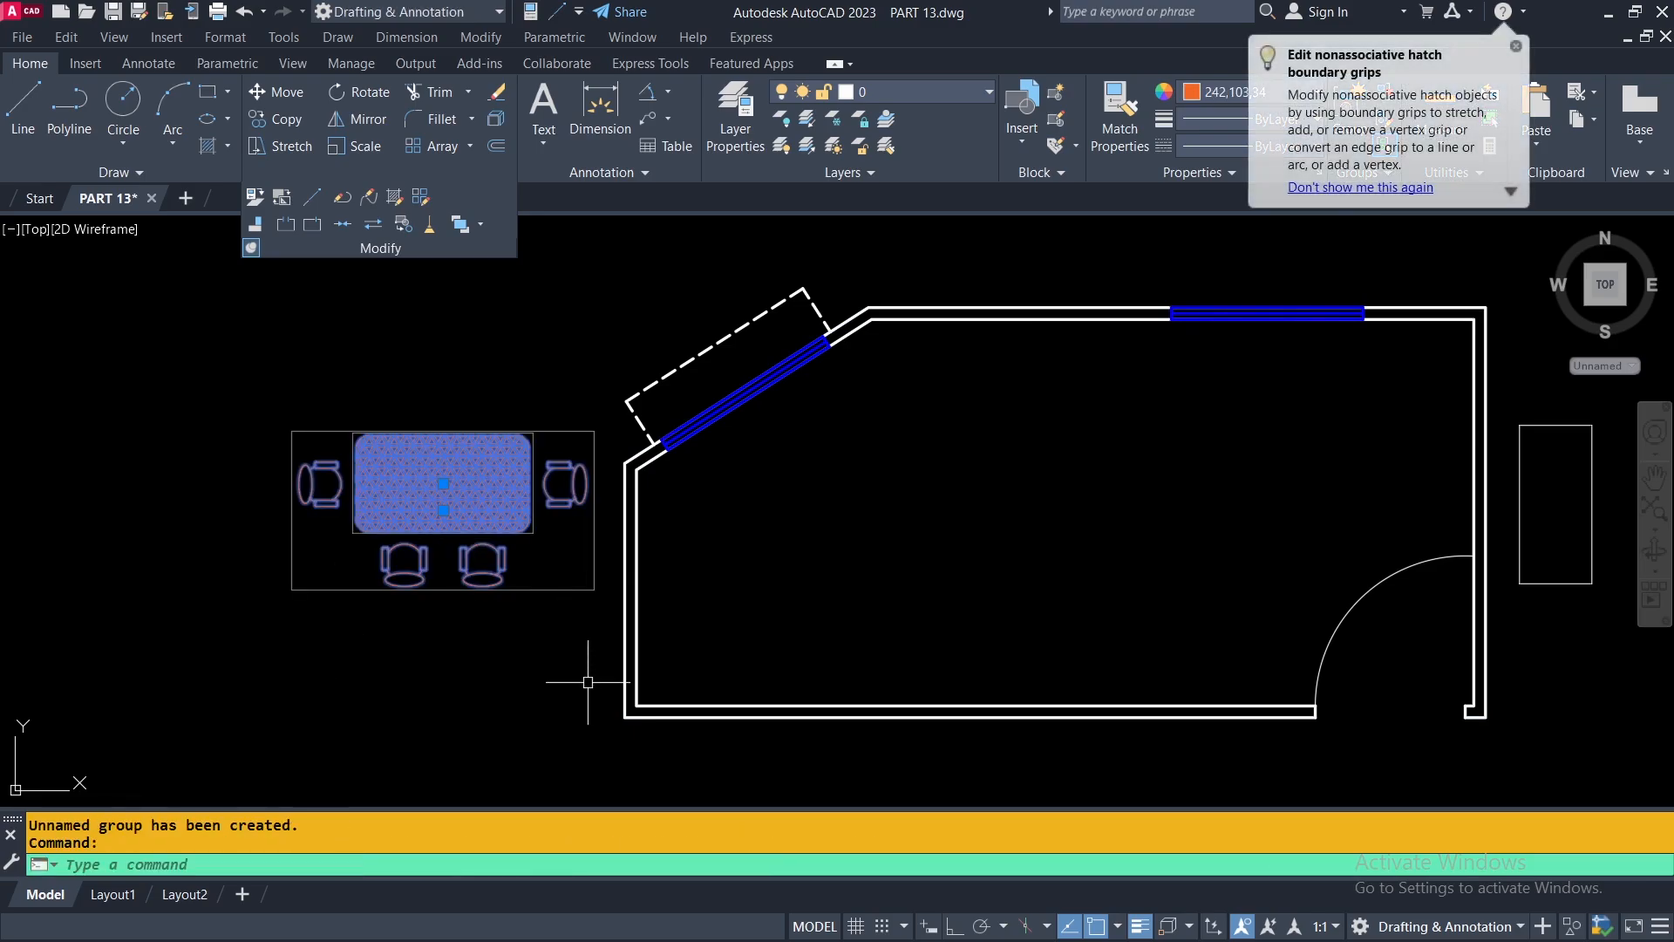
pyautogui.press('Escape')
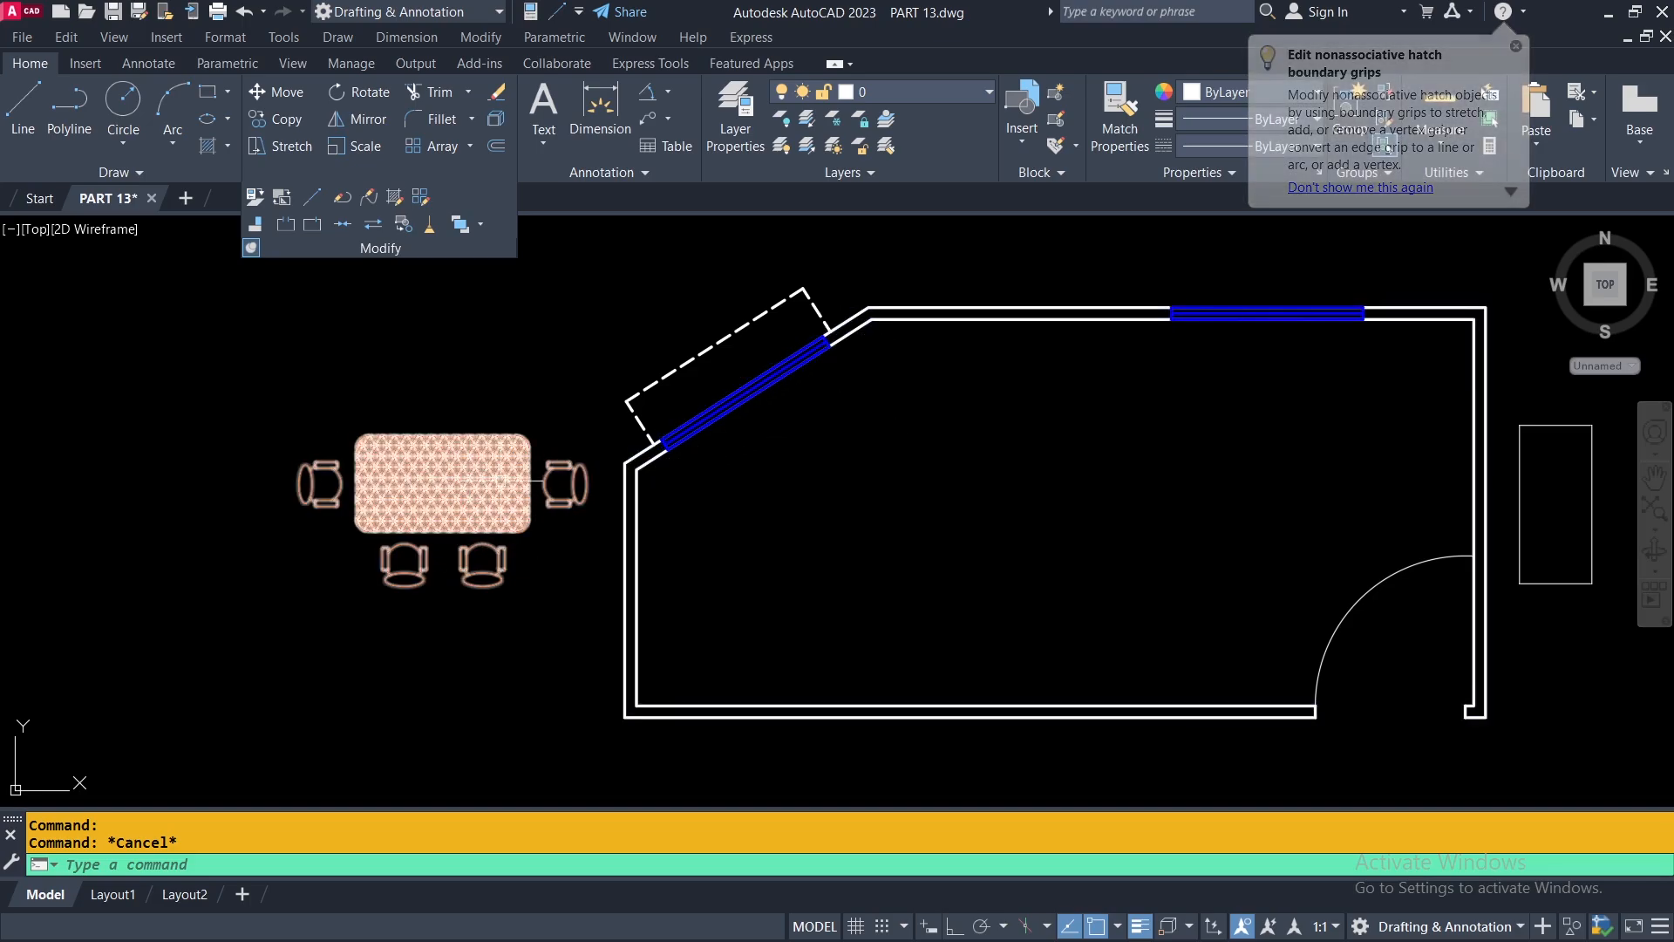
# Draw a line along the inner face of the room's angled wall, from one inner corner to the other.
pyautogui.moveTo(852, 362); pyautogui.dragTo(699, 457, button='middle')
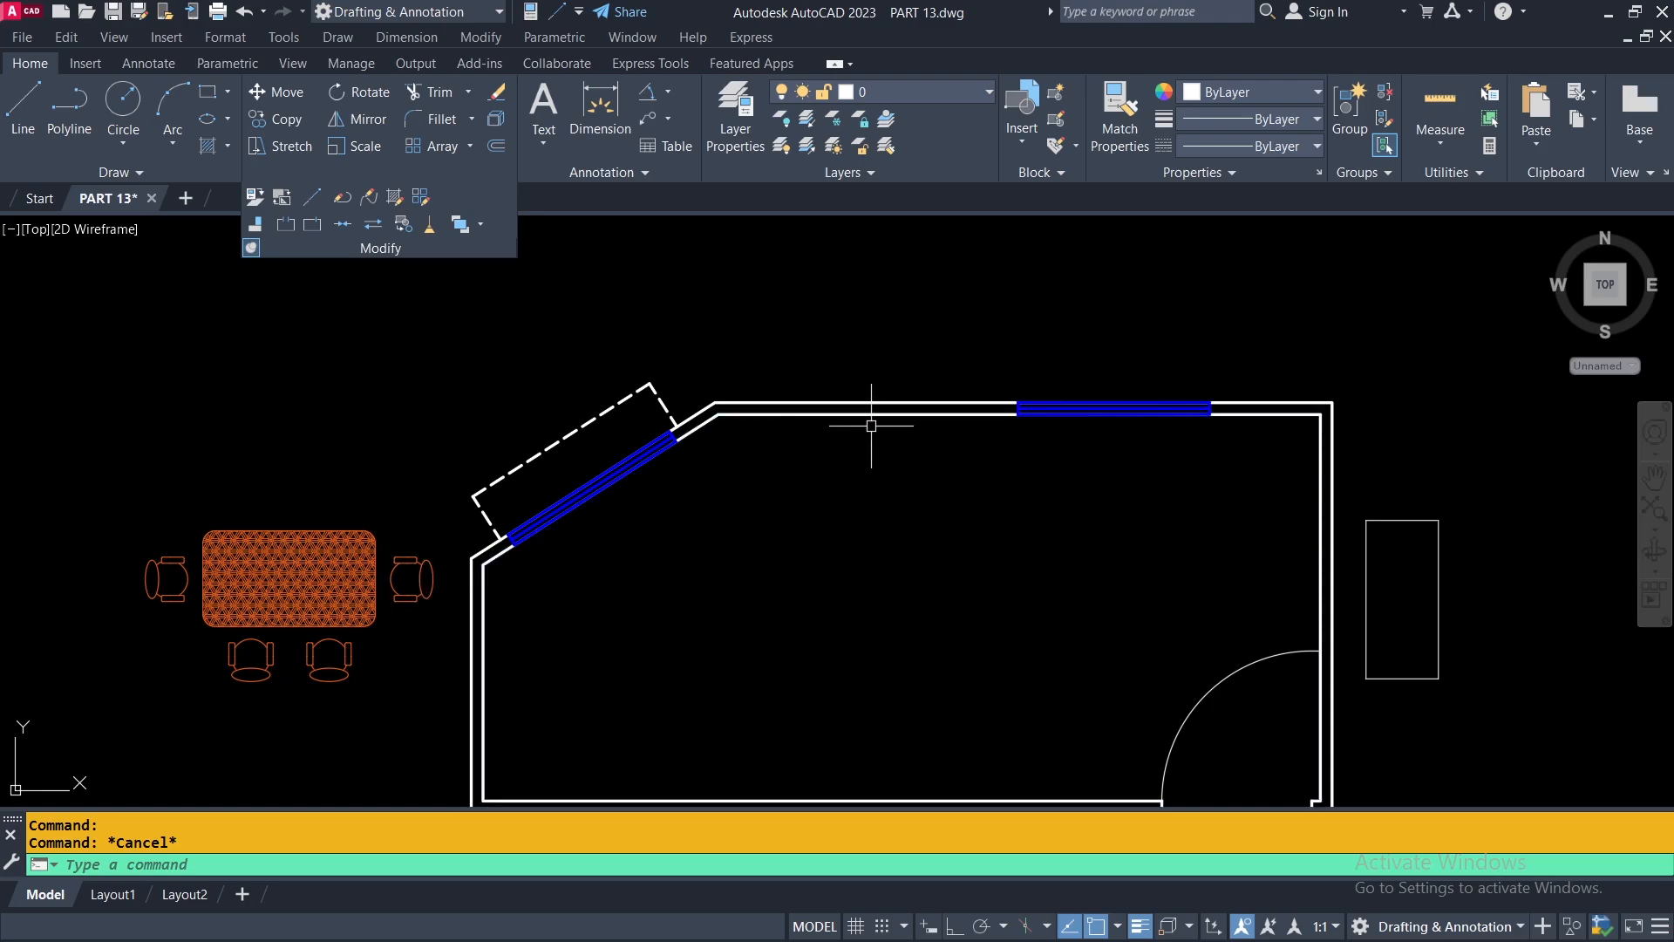
pyautogui.click(23, 109)
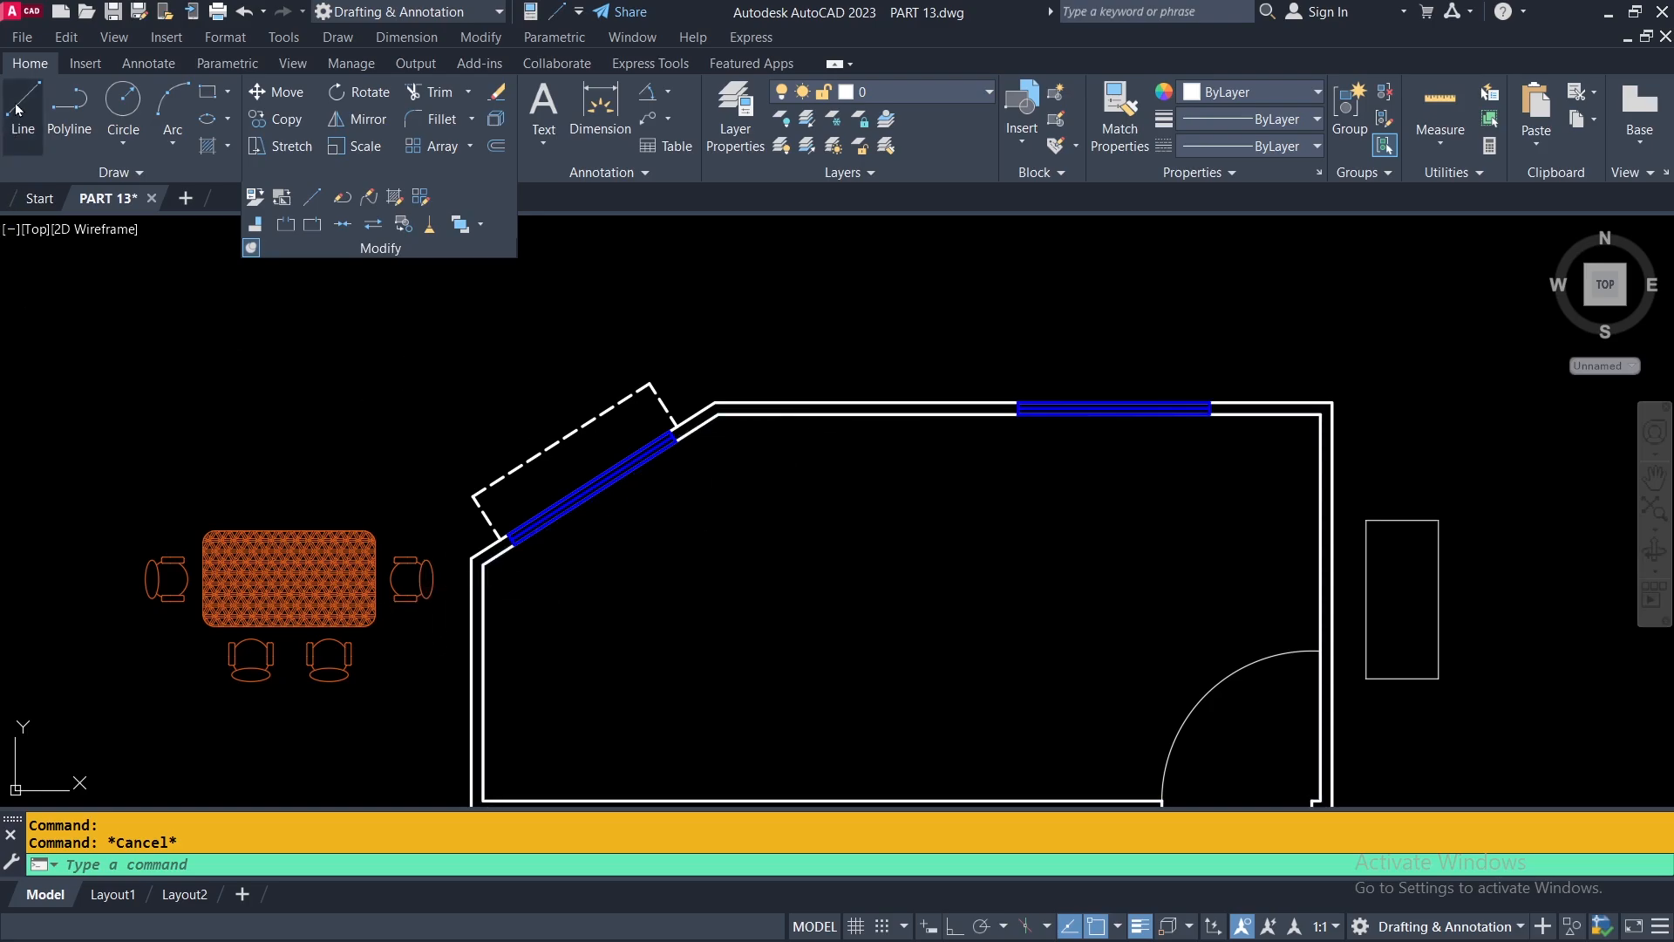
pyautogui.click(484, 563)
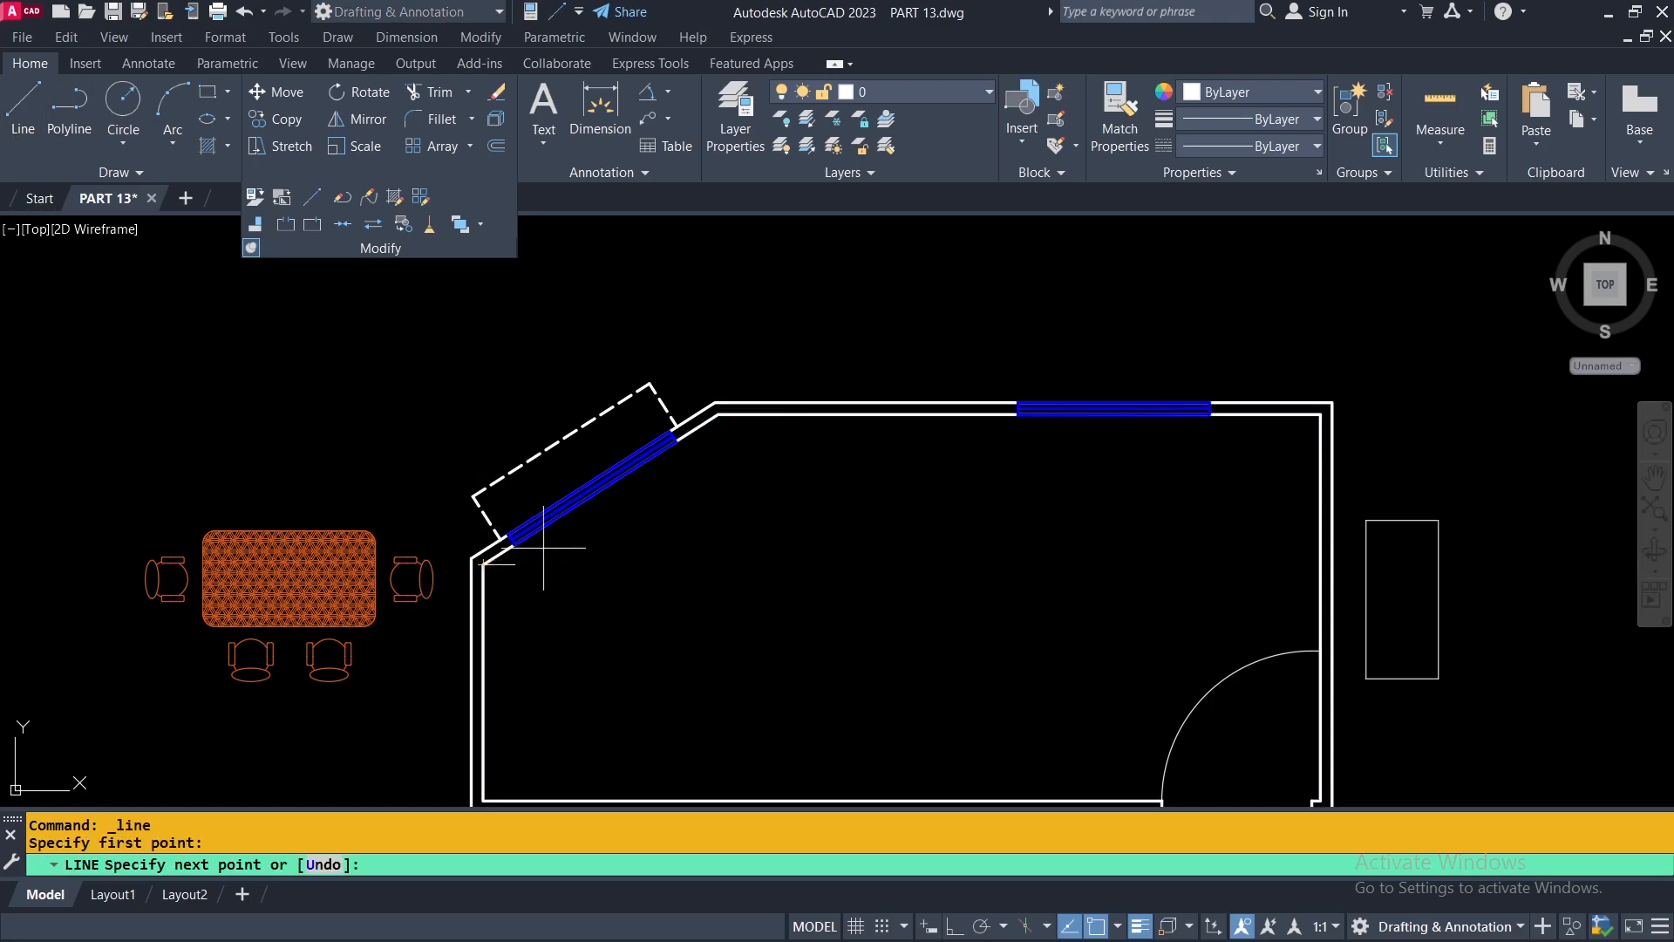
pyautogui.click(718, 414)
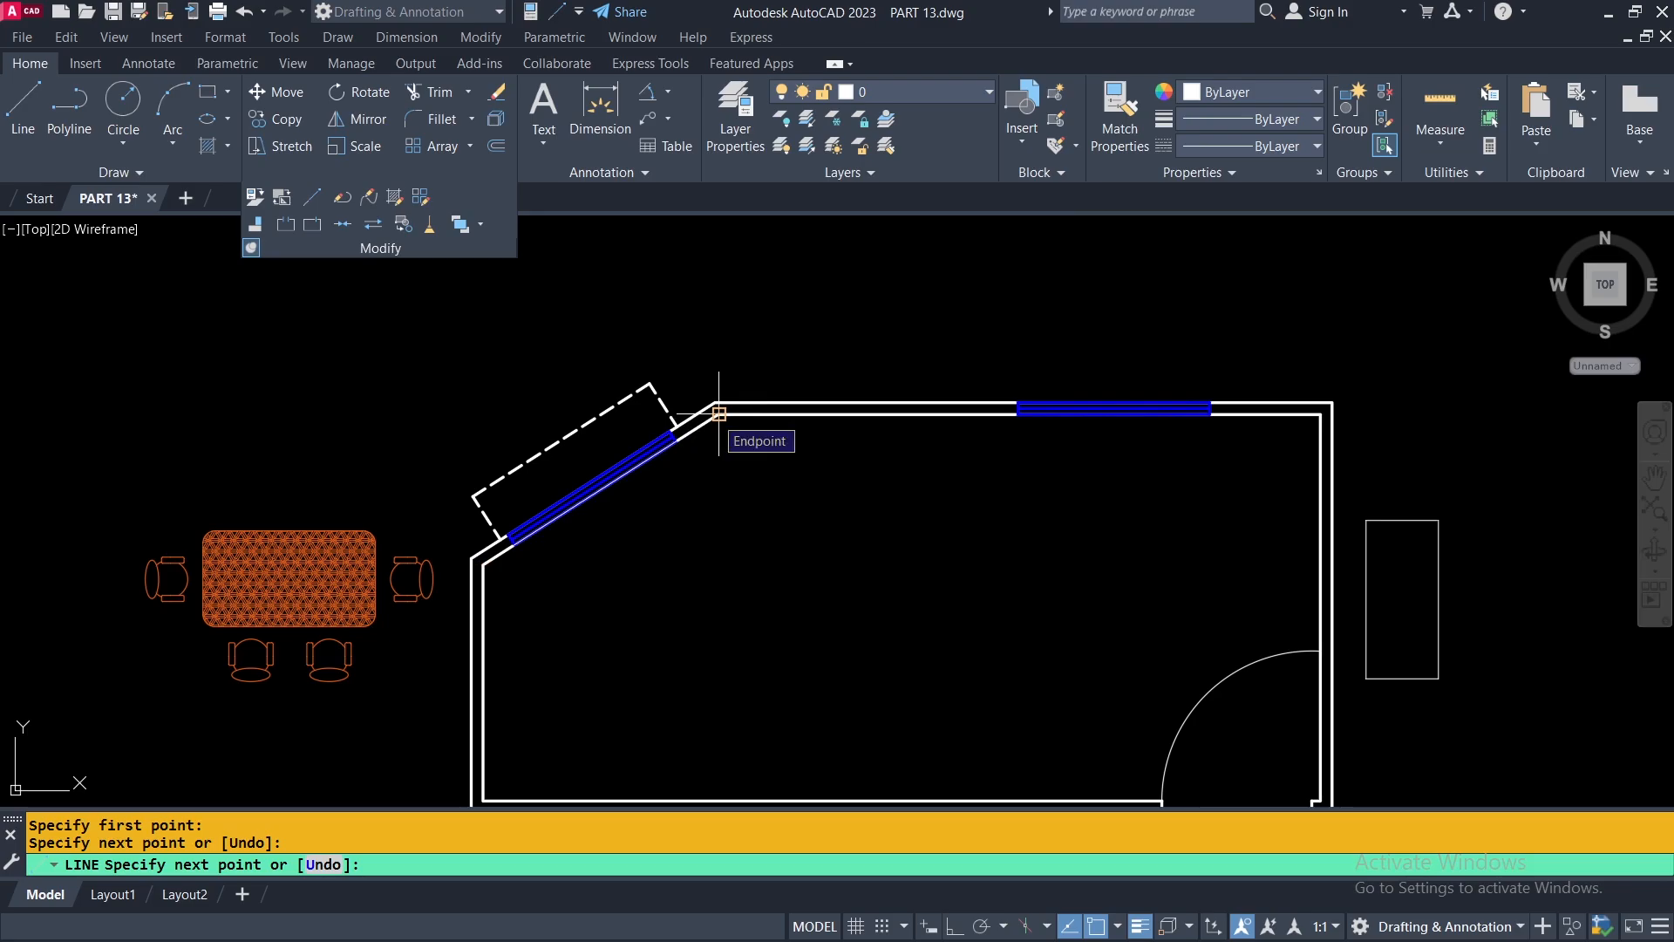
pyautogui.press('Return')
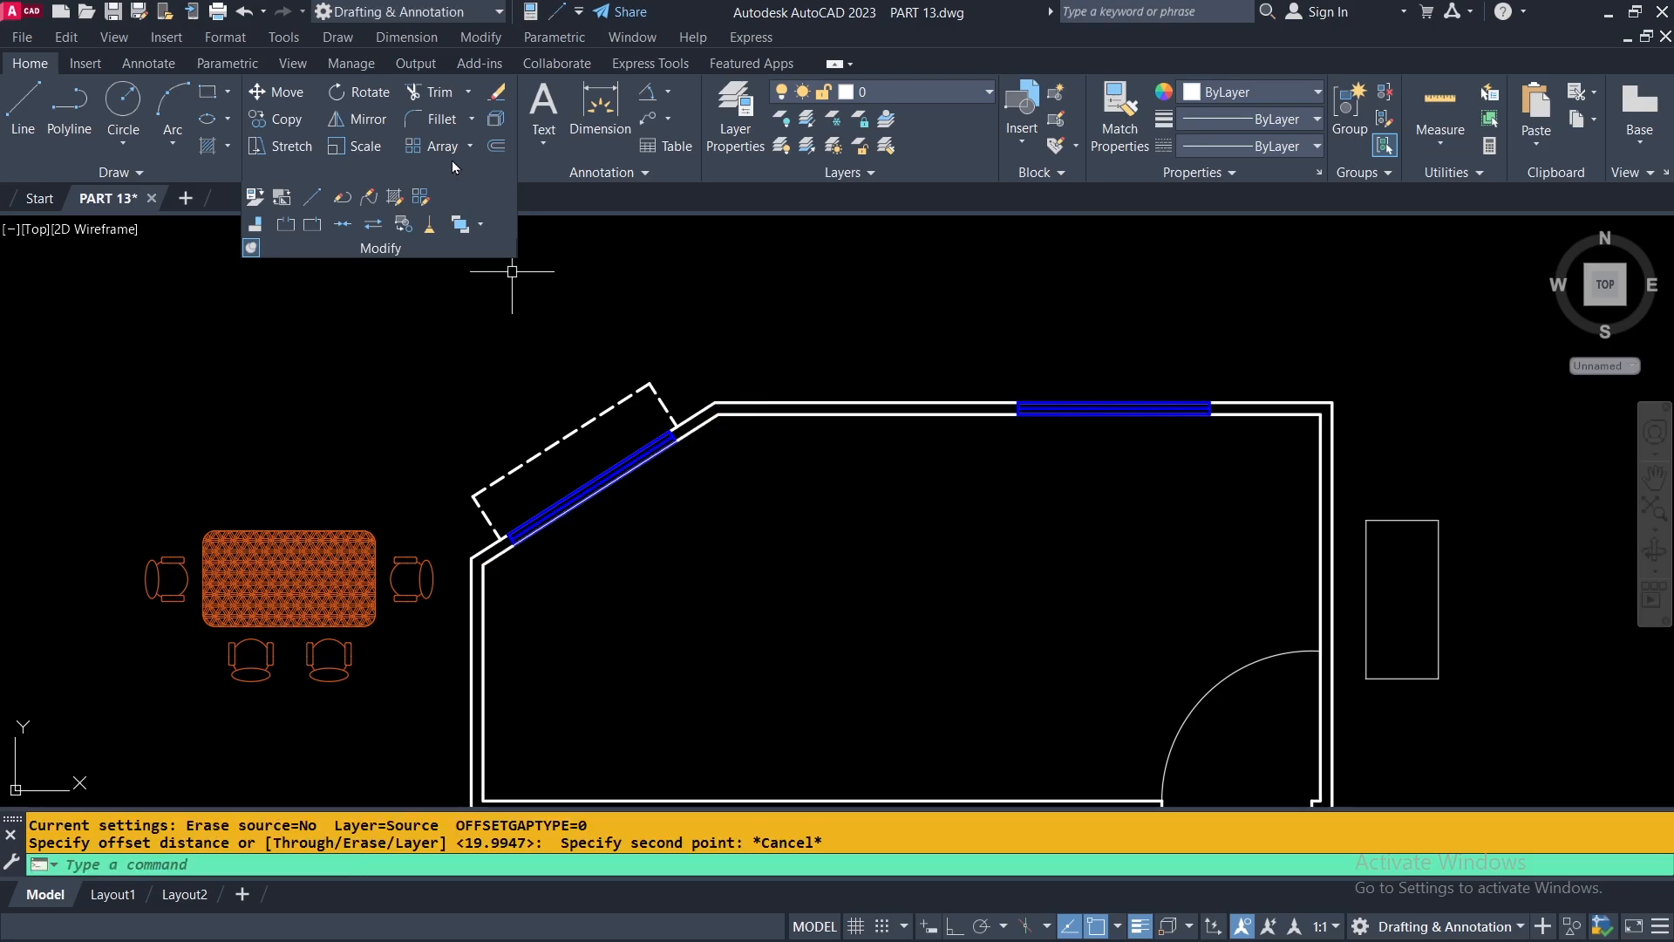
# Offset the angled wall line into the room by a short distance picked between two points.
pyautogui.click(496, 146)
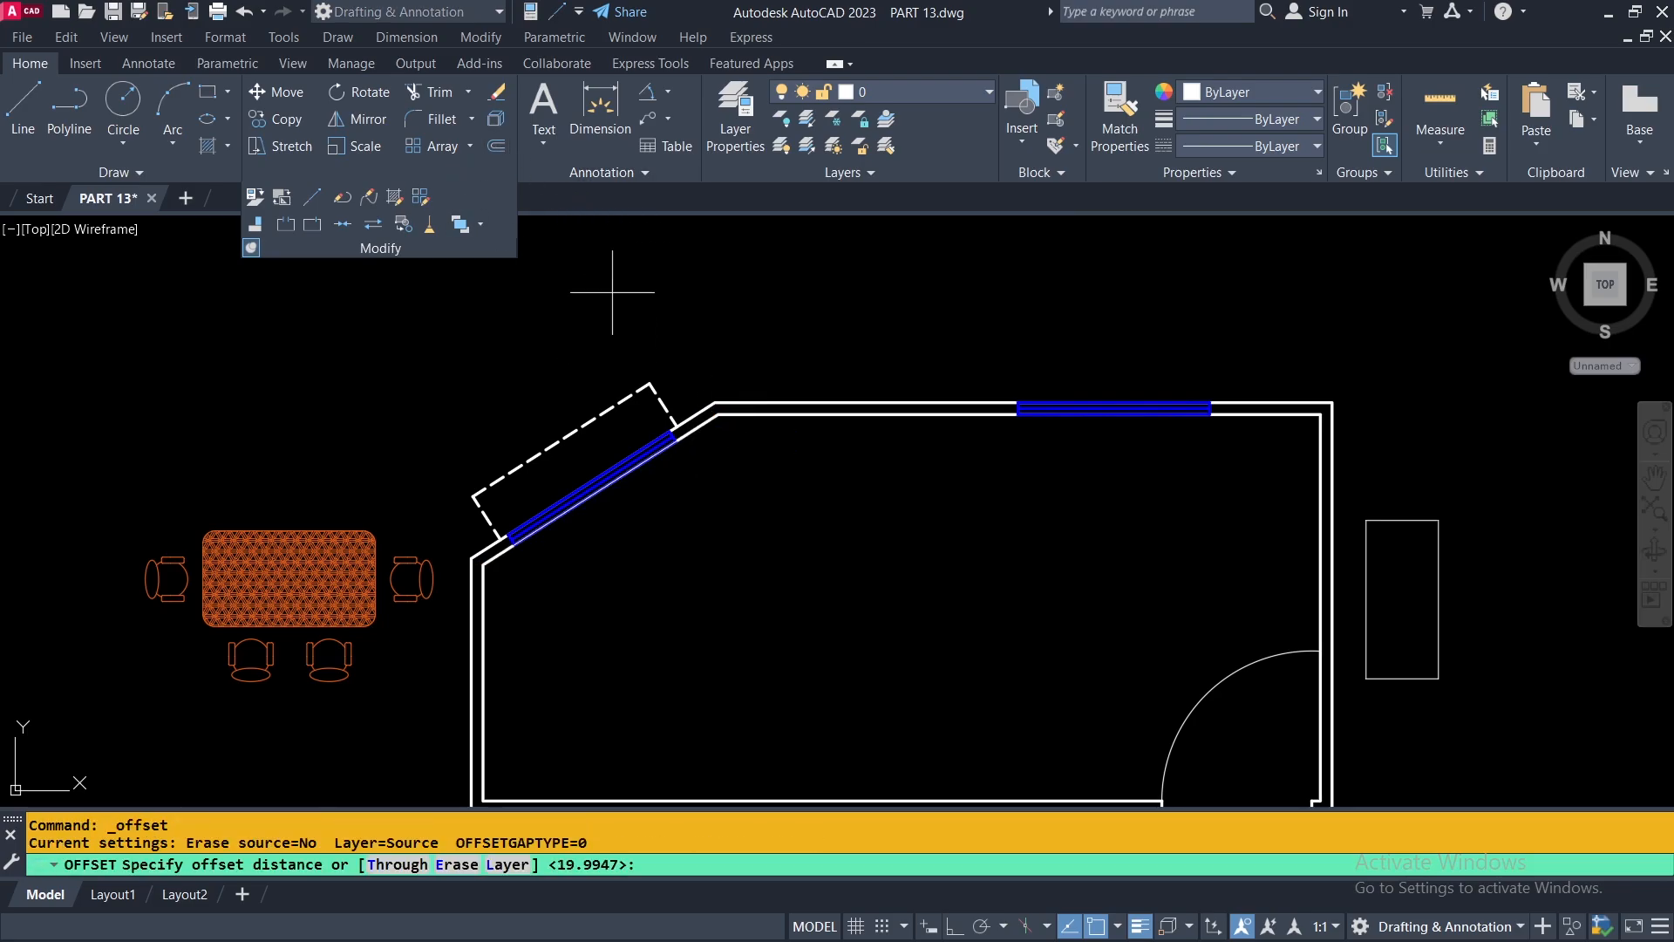
pyautogui.click(734, 483)
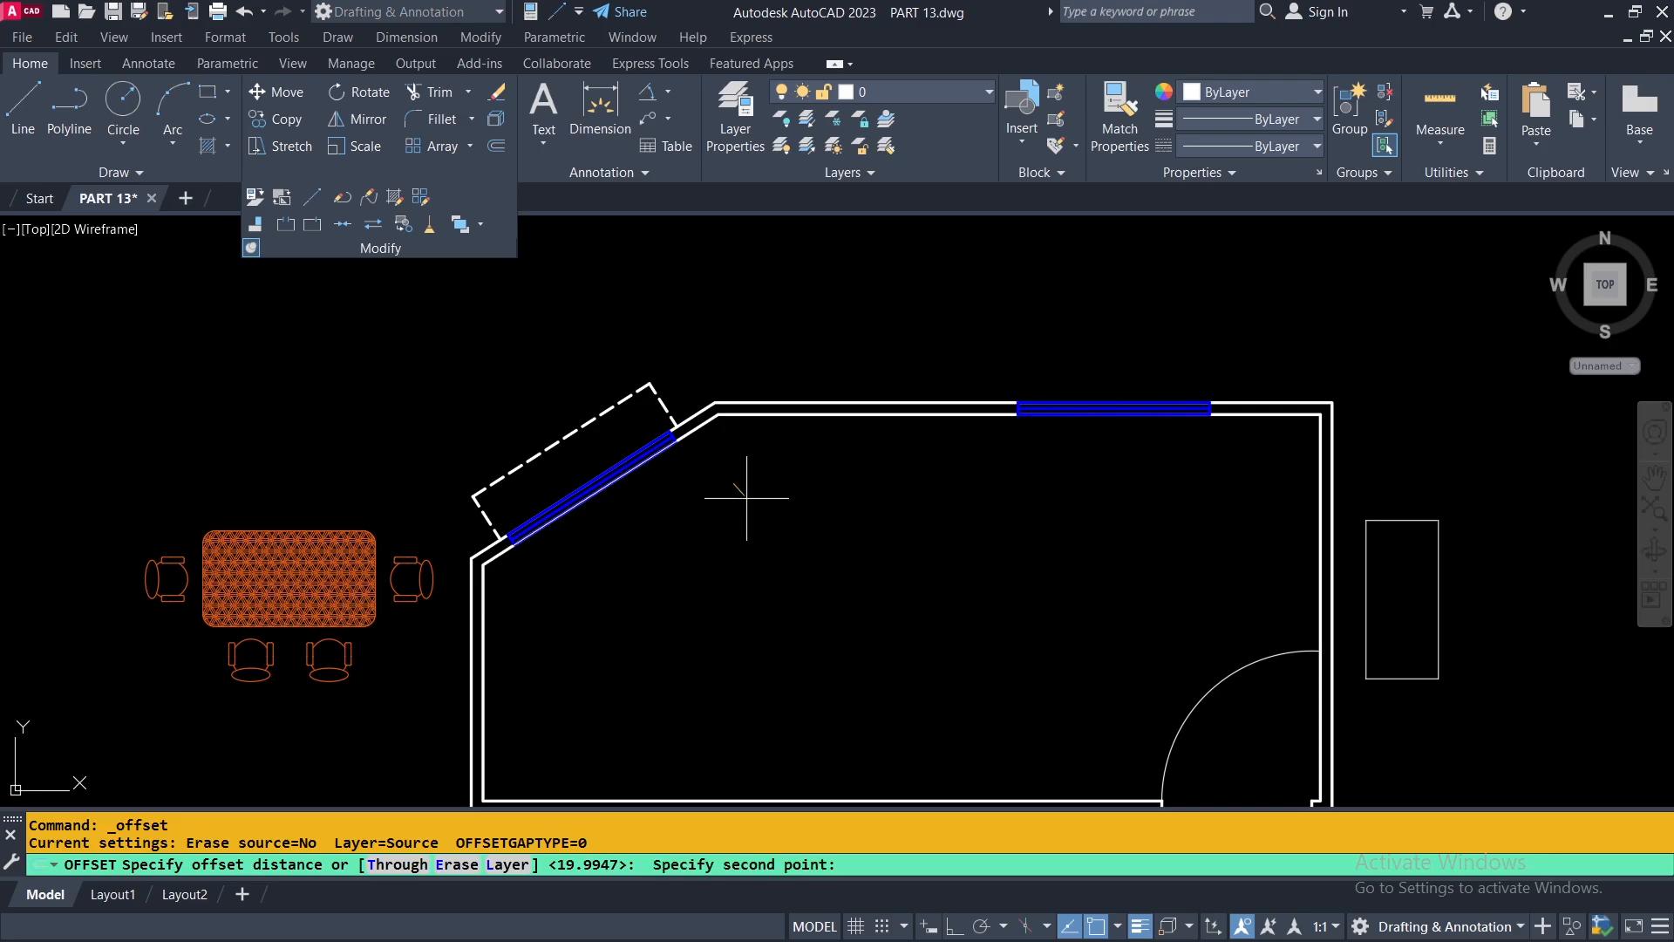
pyautogui.click(759, 488)
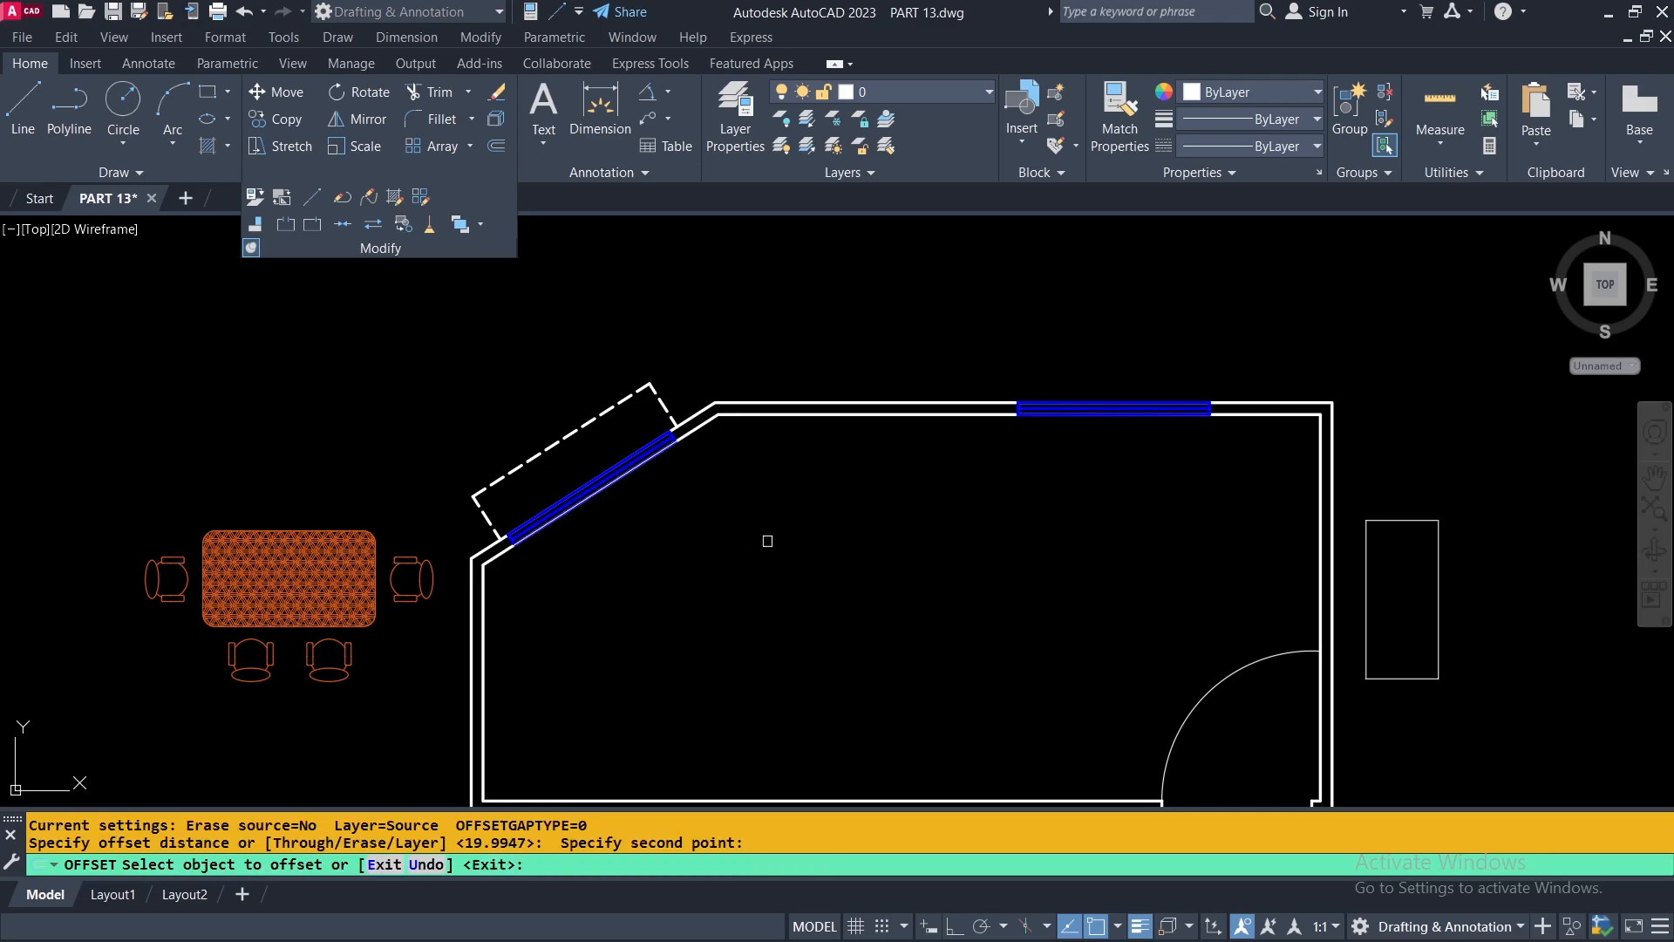
pyautogui.click(695, 435)
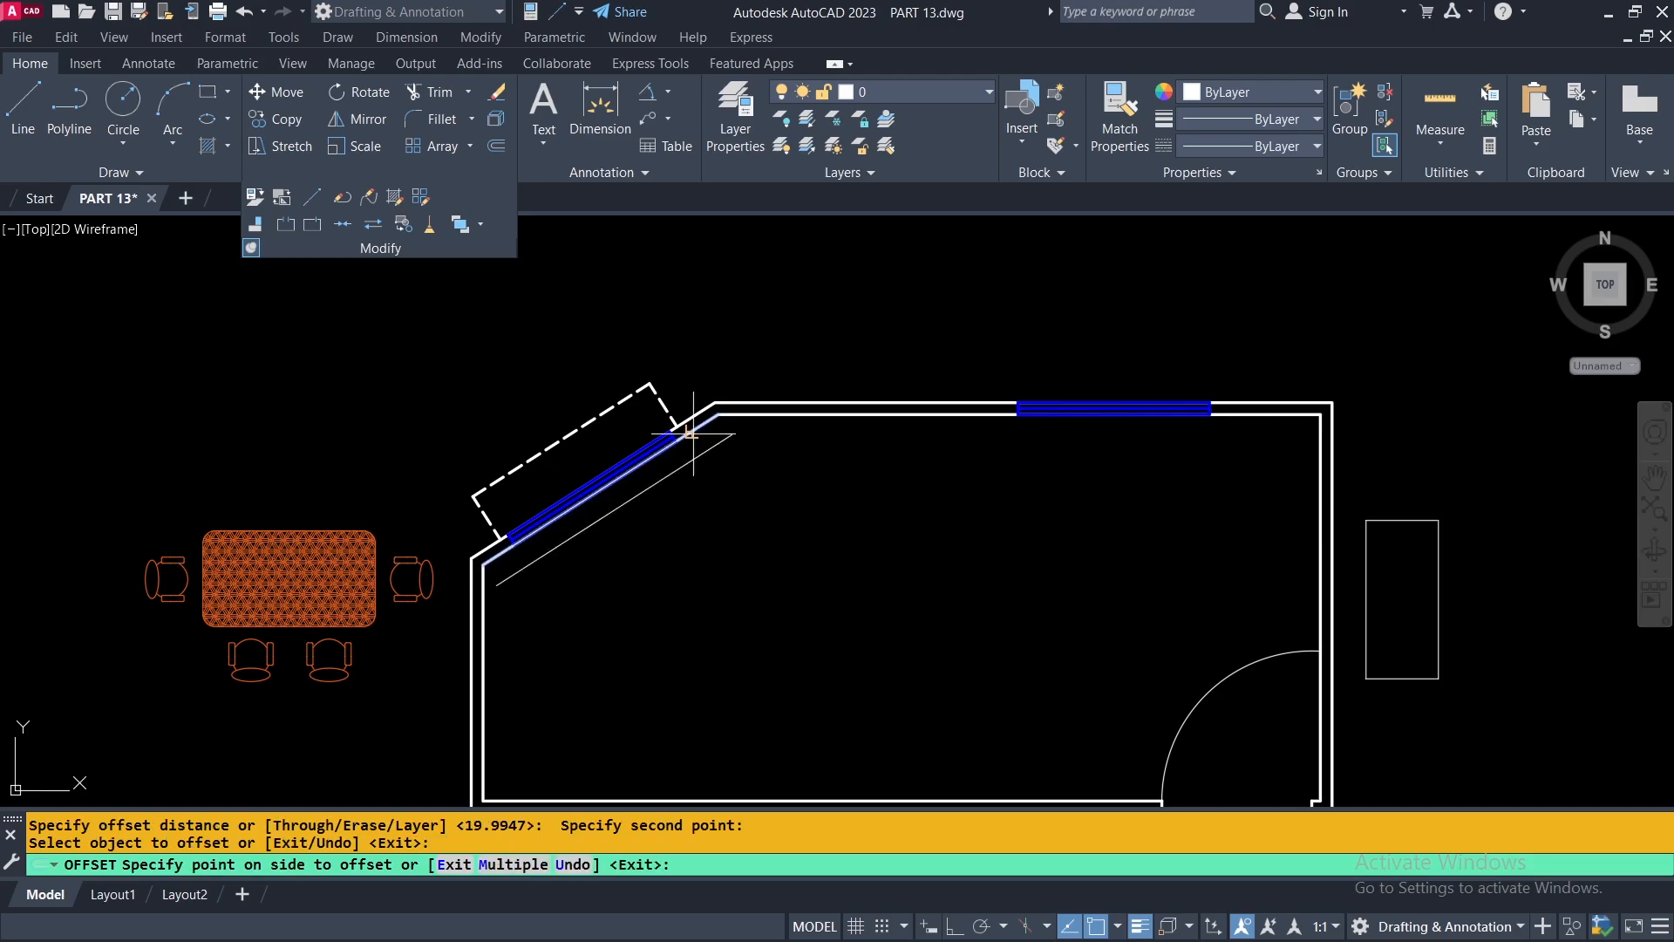
pyautogui.click(756, 506)
pyautogui.click(515, 606)
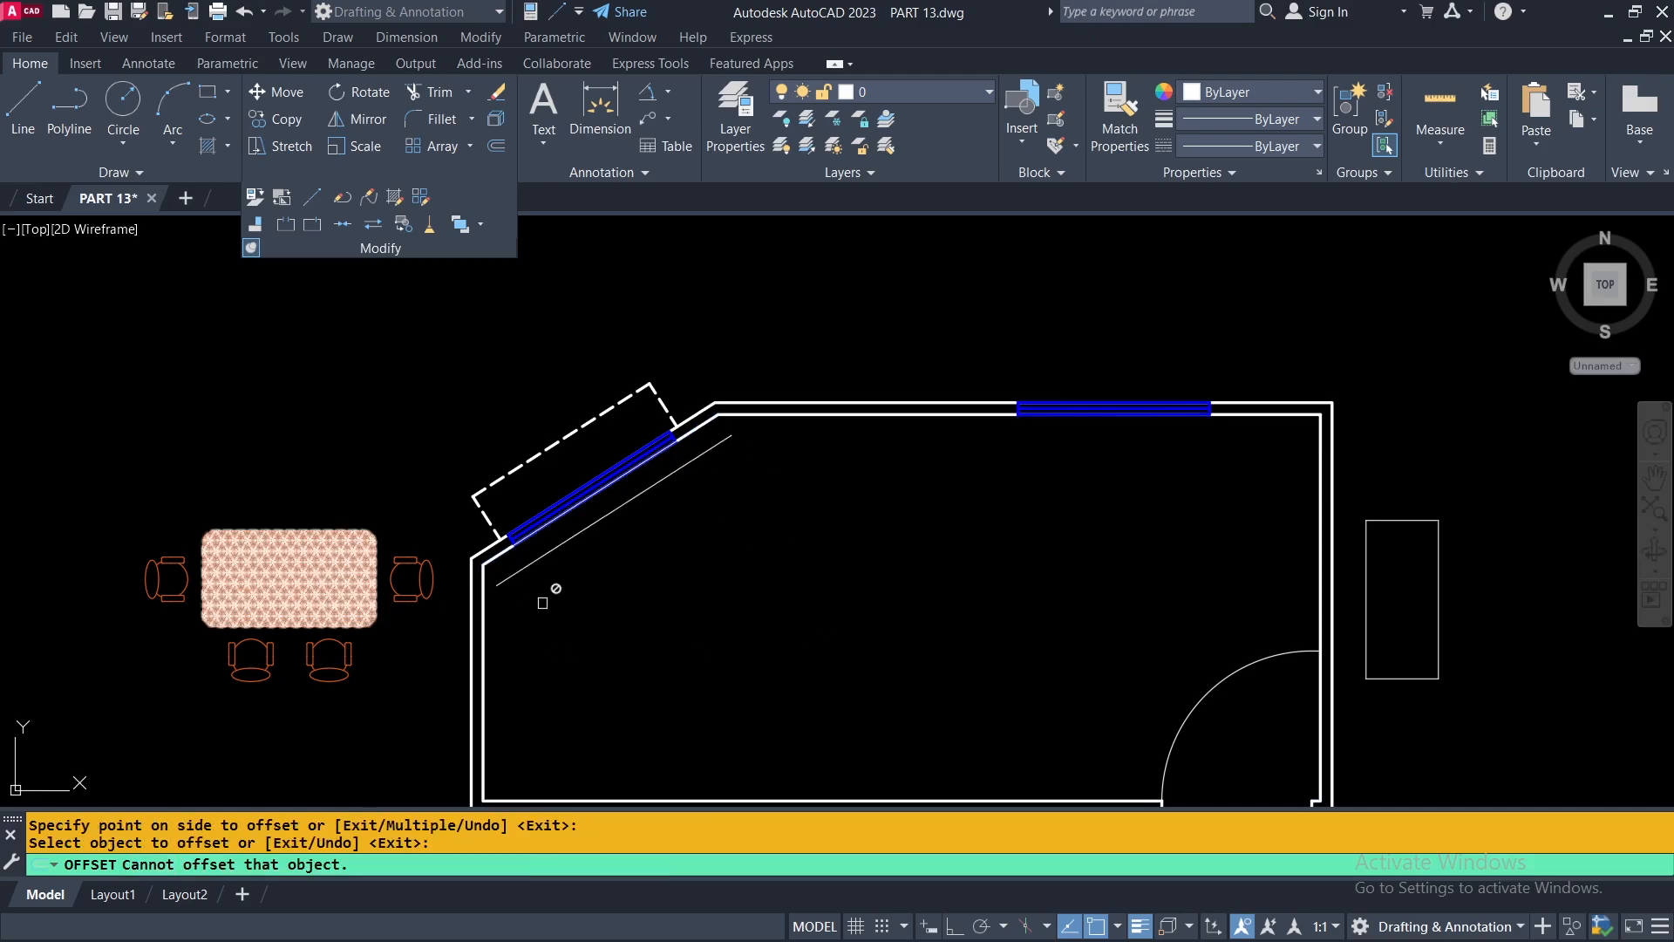
pyautogui.click(307, 533)
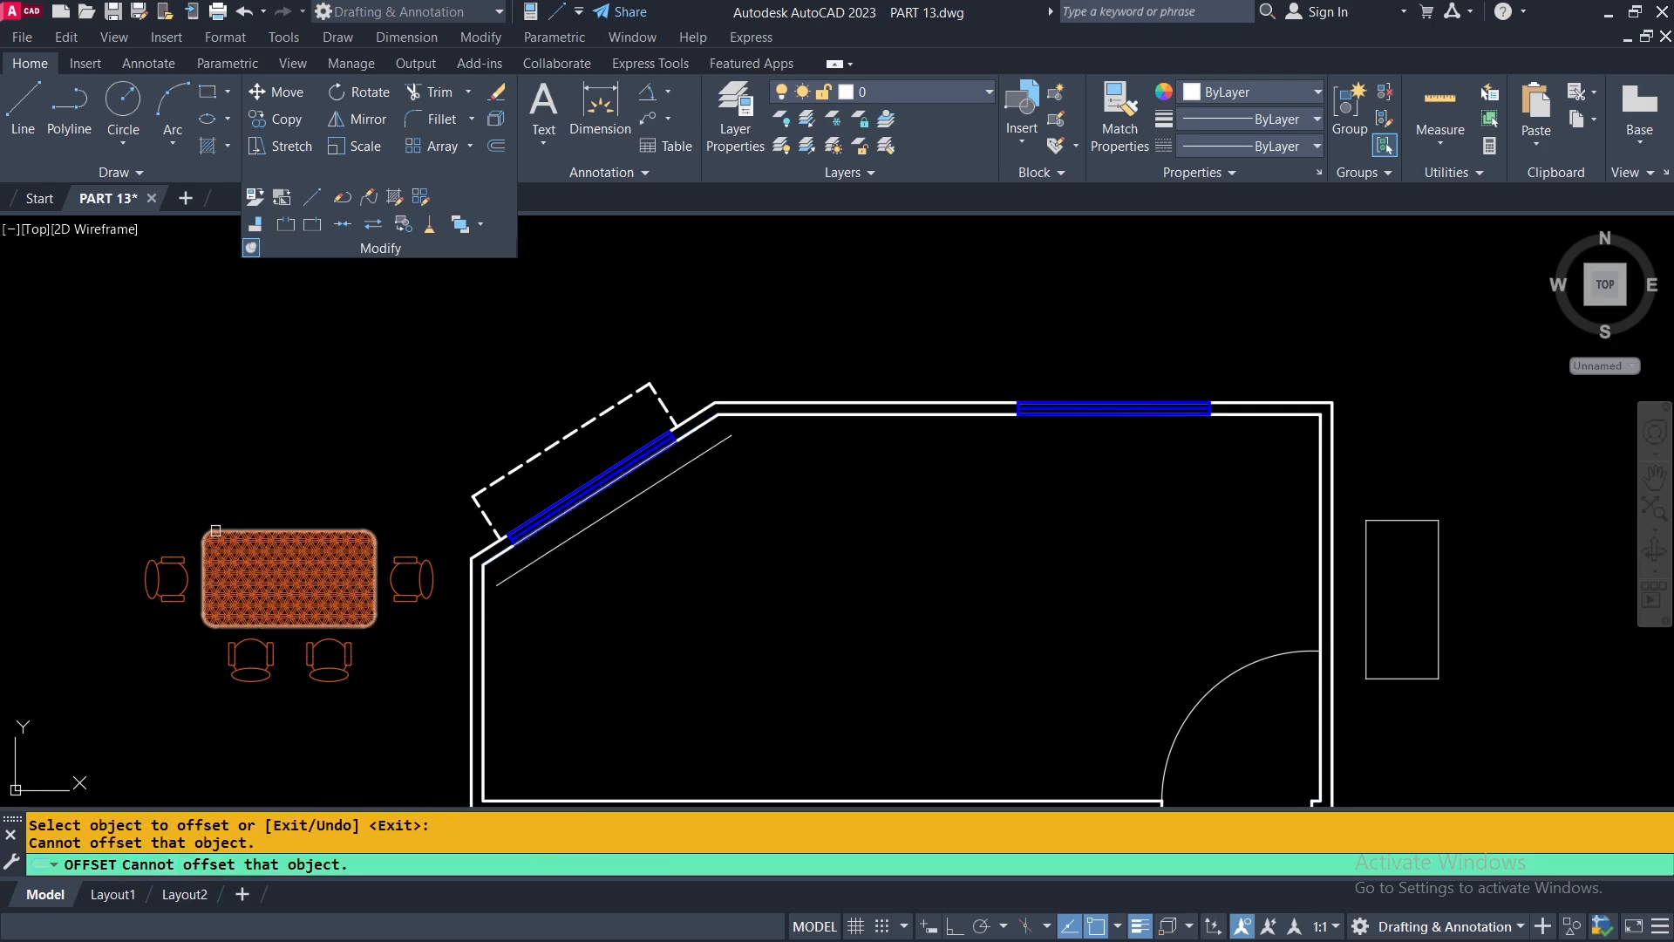
pyautogui.scroll(4, 231, 525)
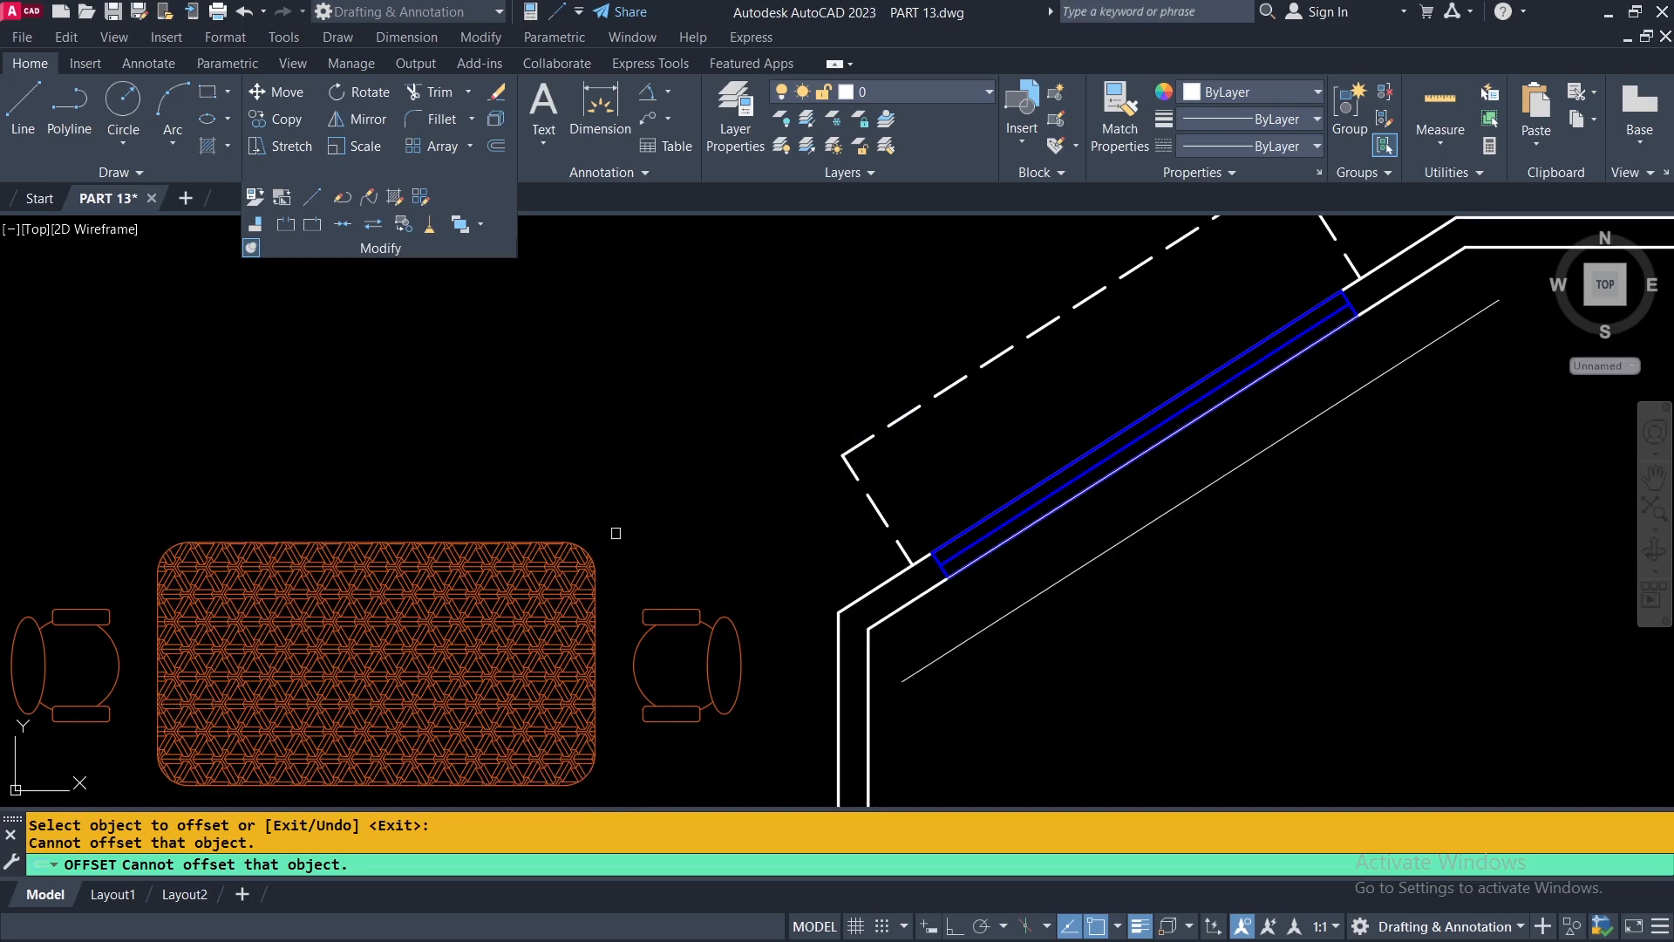
pyautogui.scroll(-2, 554, 537)
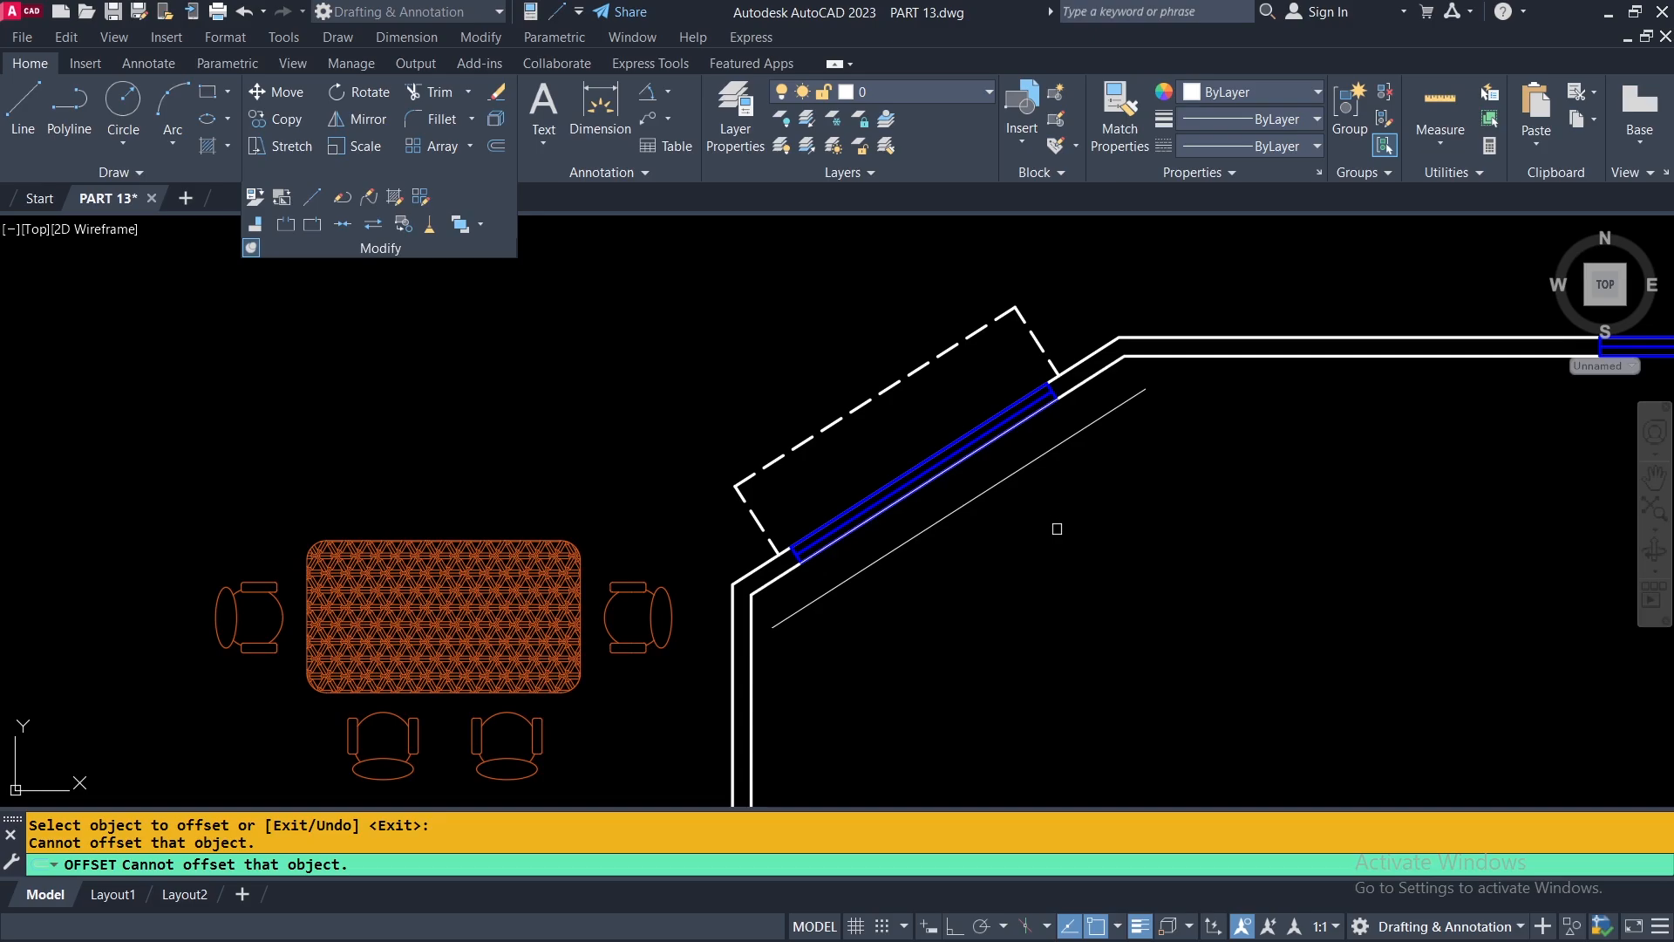
pyautogui.moveTo(1036, 588); pyautogui.dragTo(1003, 523, button='middle')
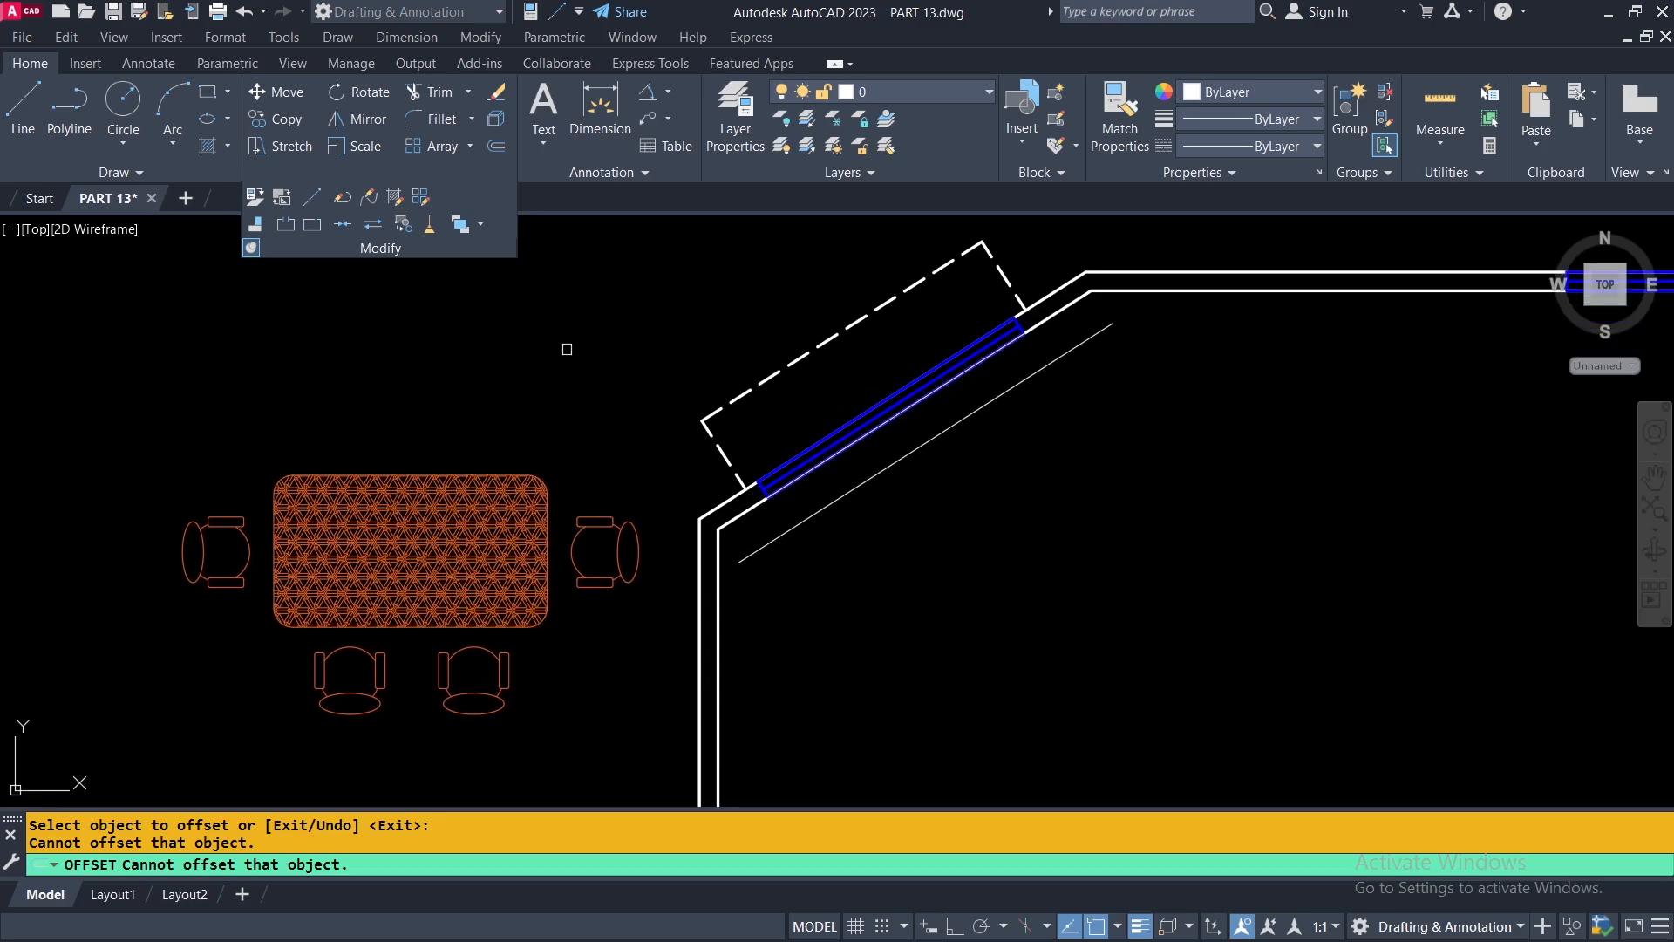
pyautogui.press('Return')
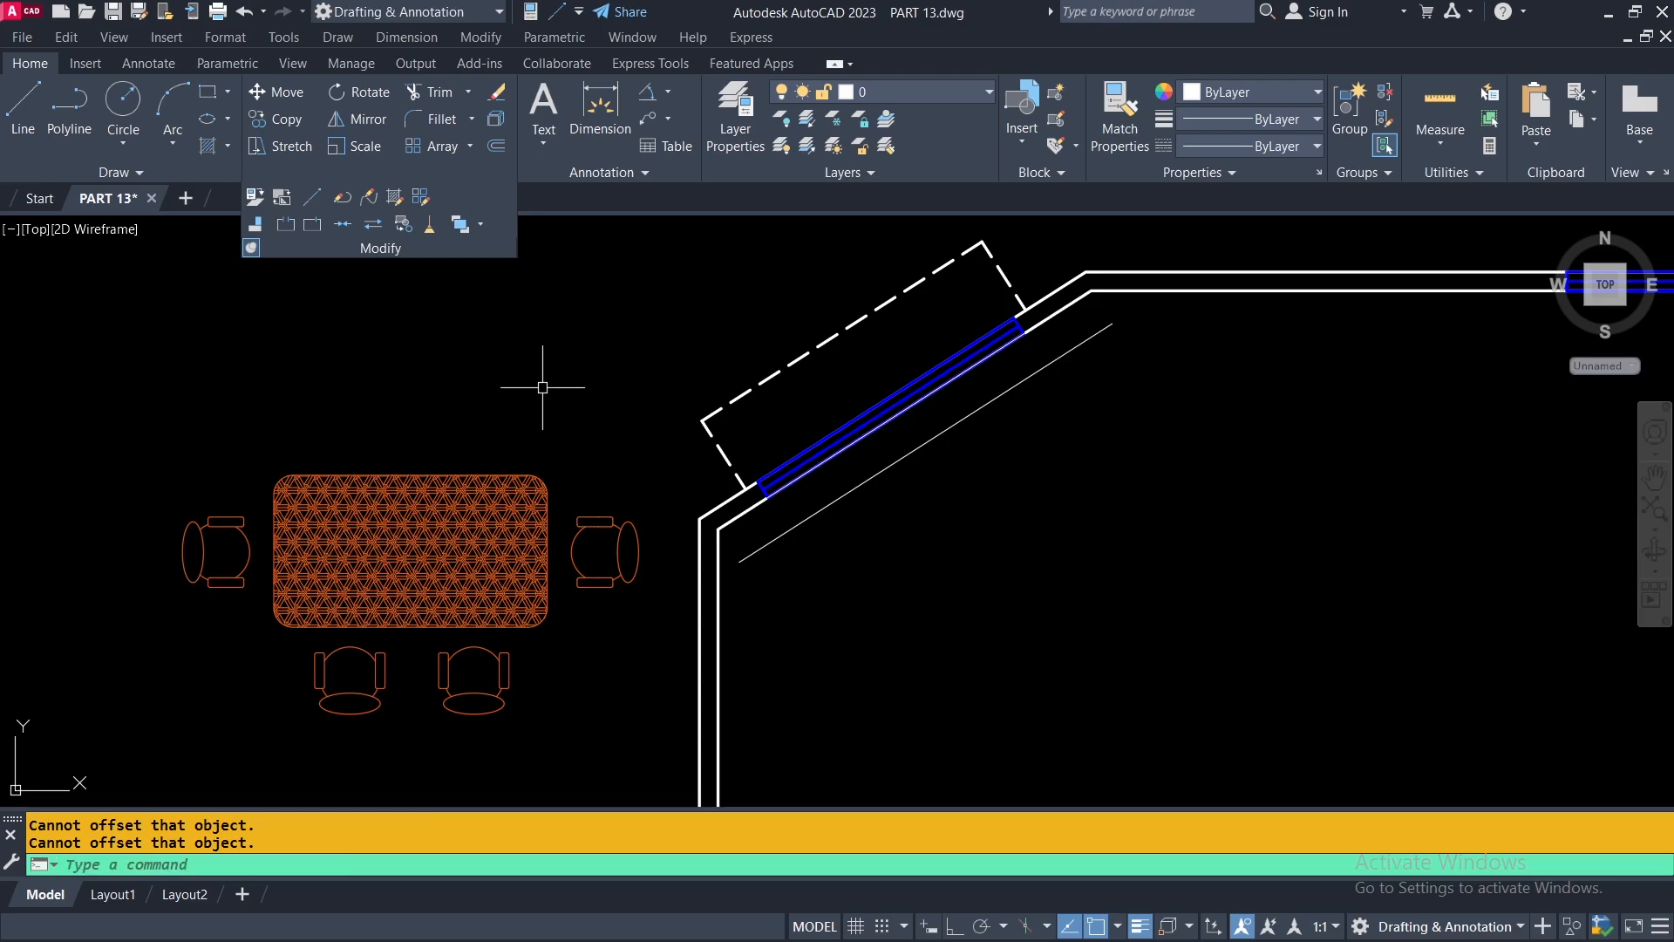
# Start aligning the dining set group by matching the start of the table's upper straight edge to the lower end of the offset line.
pyautogui.click(257, 226)
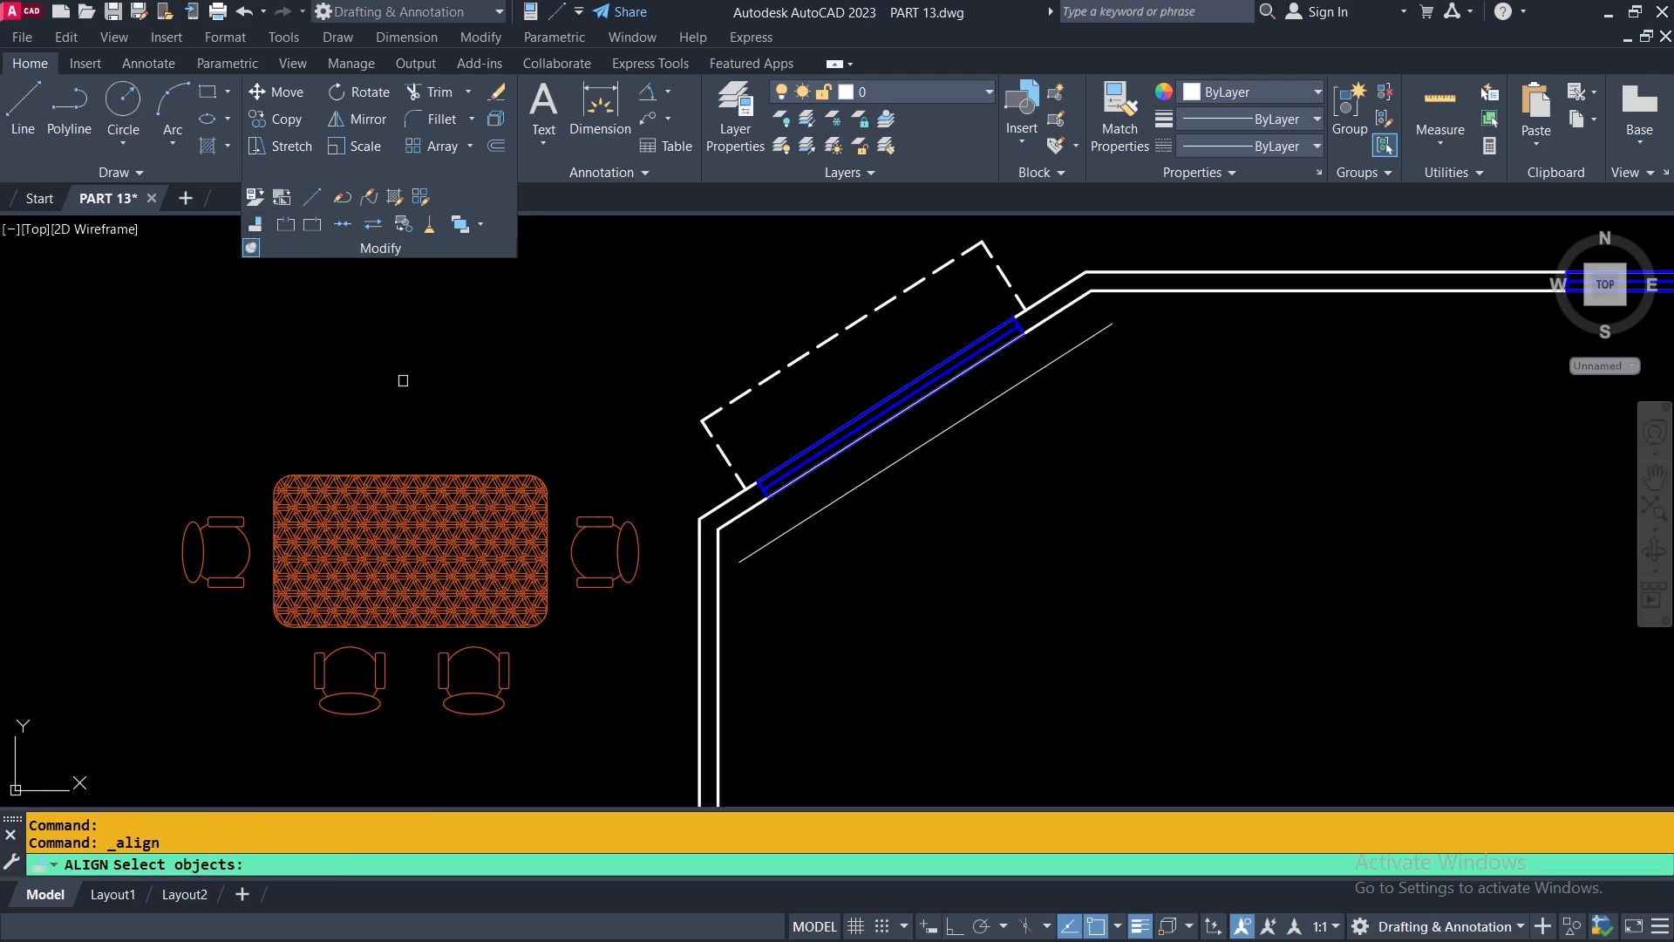
pyautogui.click(470, 543)
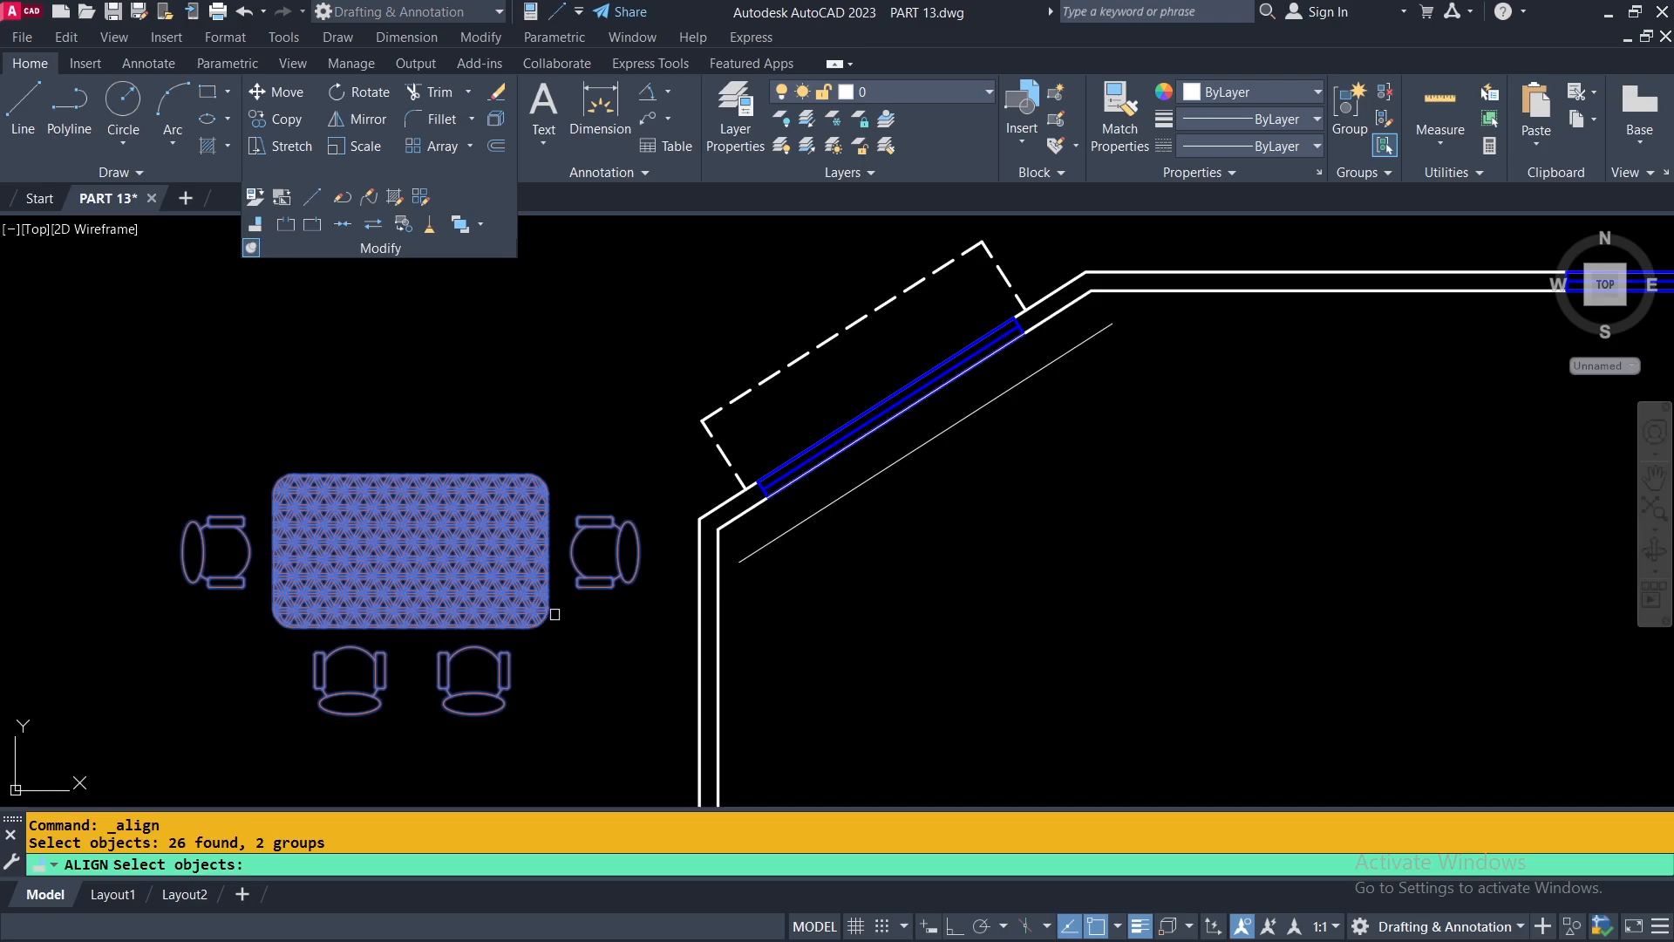
pyautogui.press('Return')
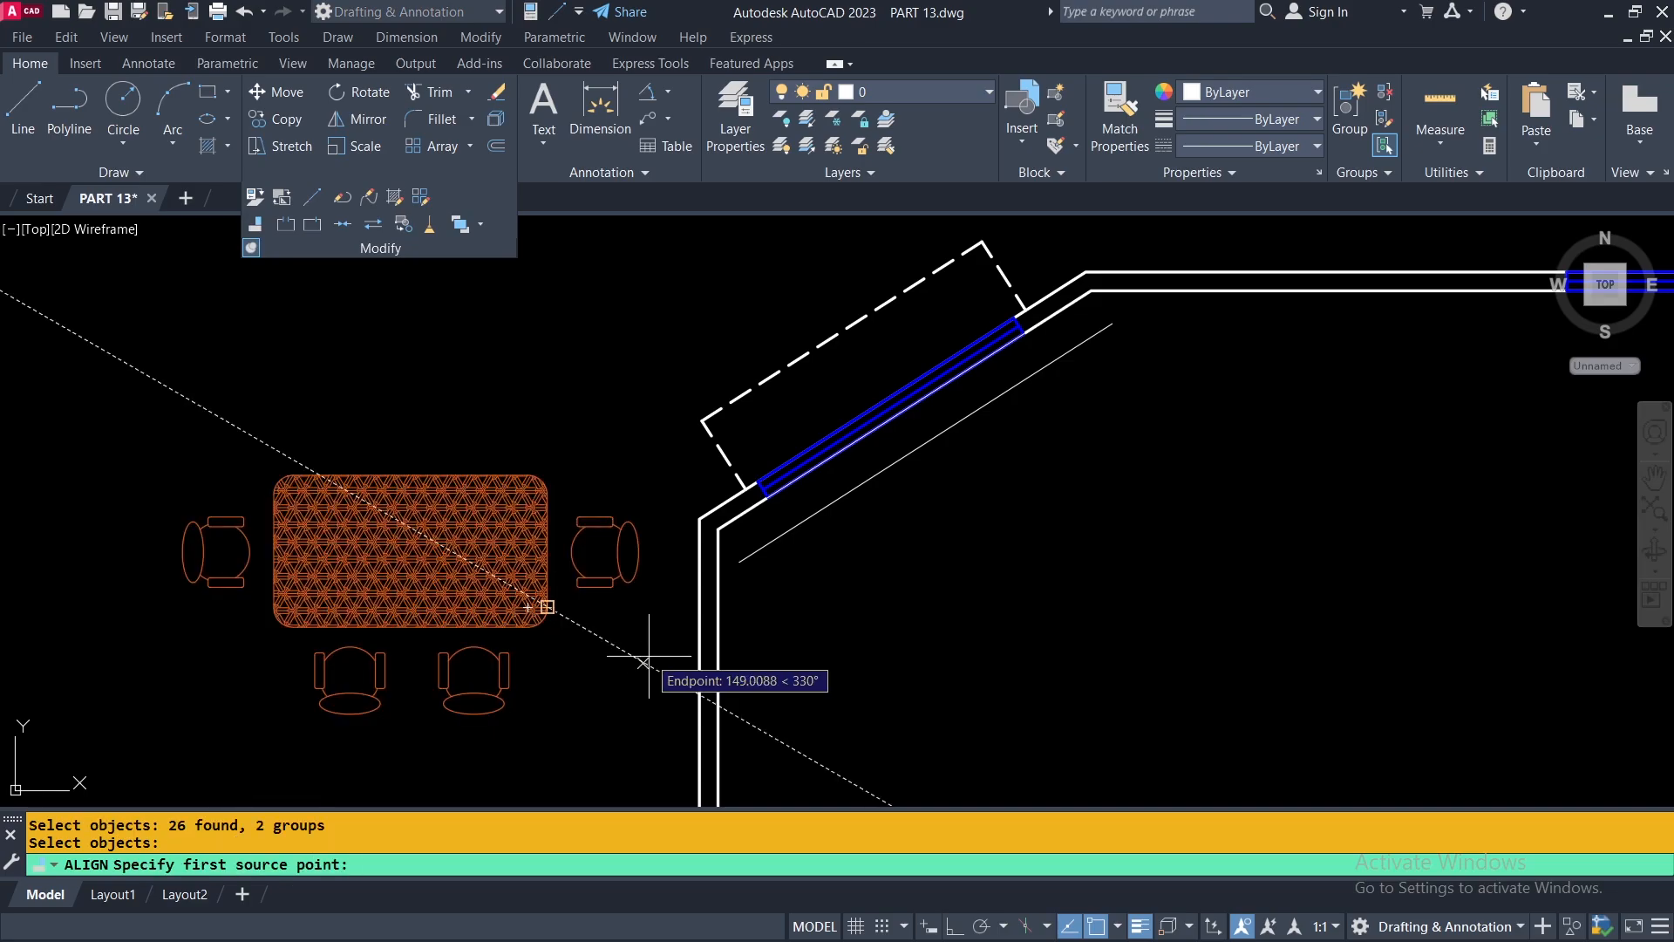
pyautogui.scroll(2, 276, 445)
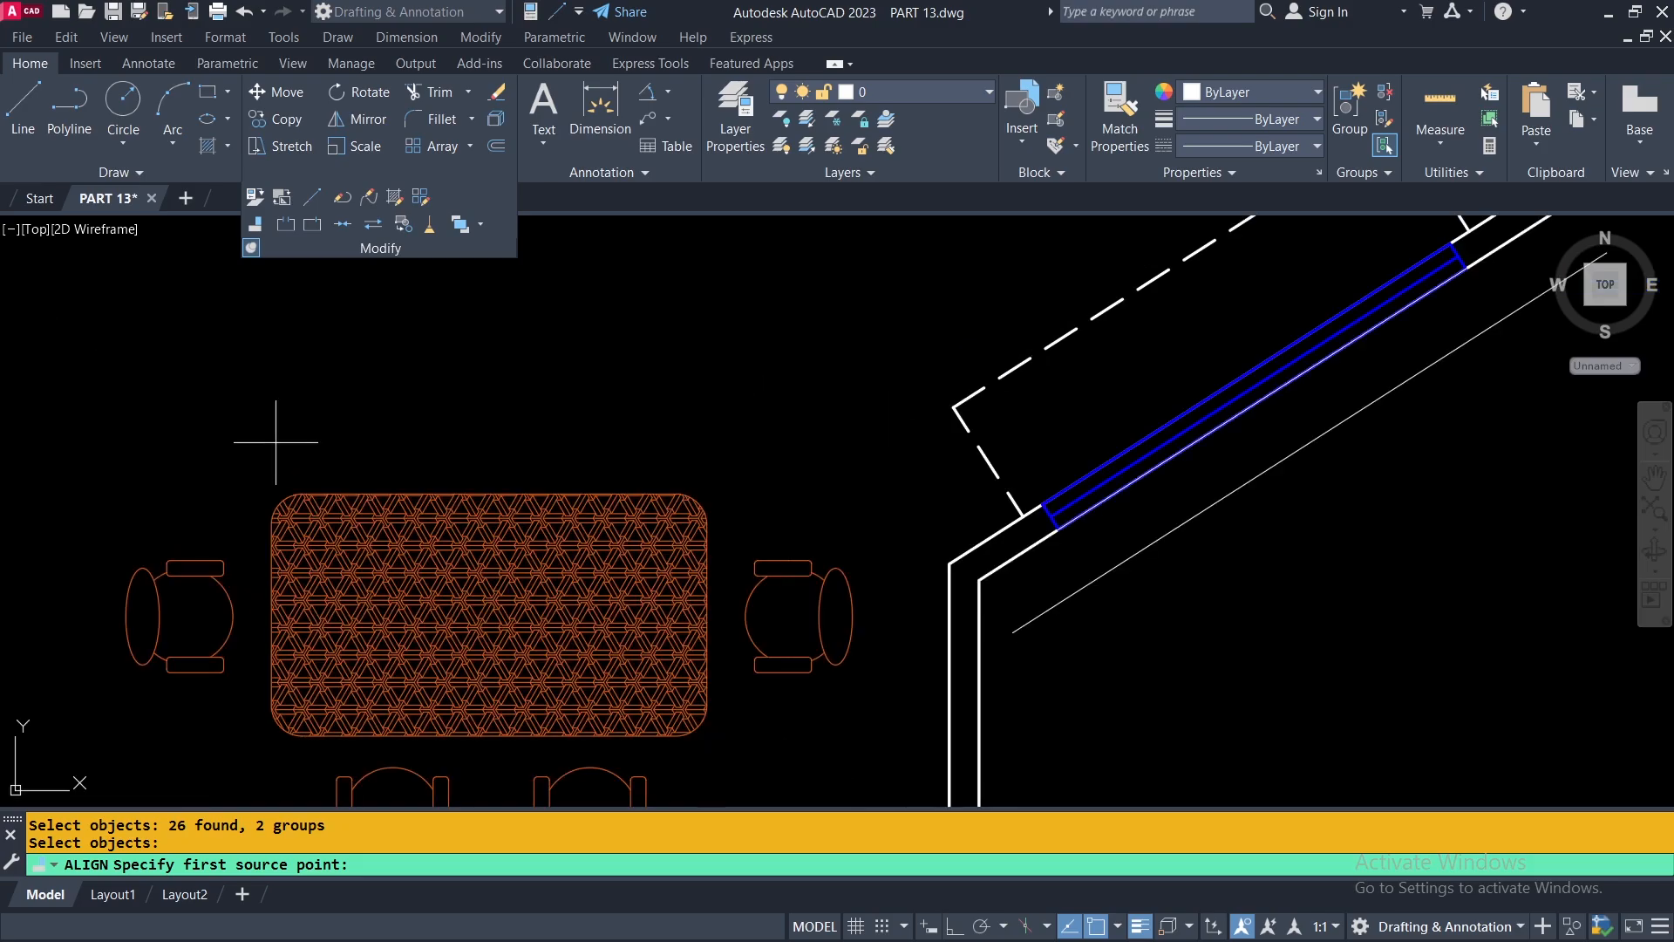
pyautogui.scroll(4, 311, 477)
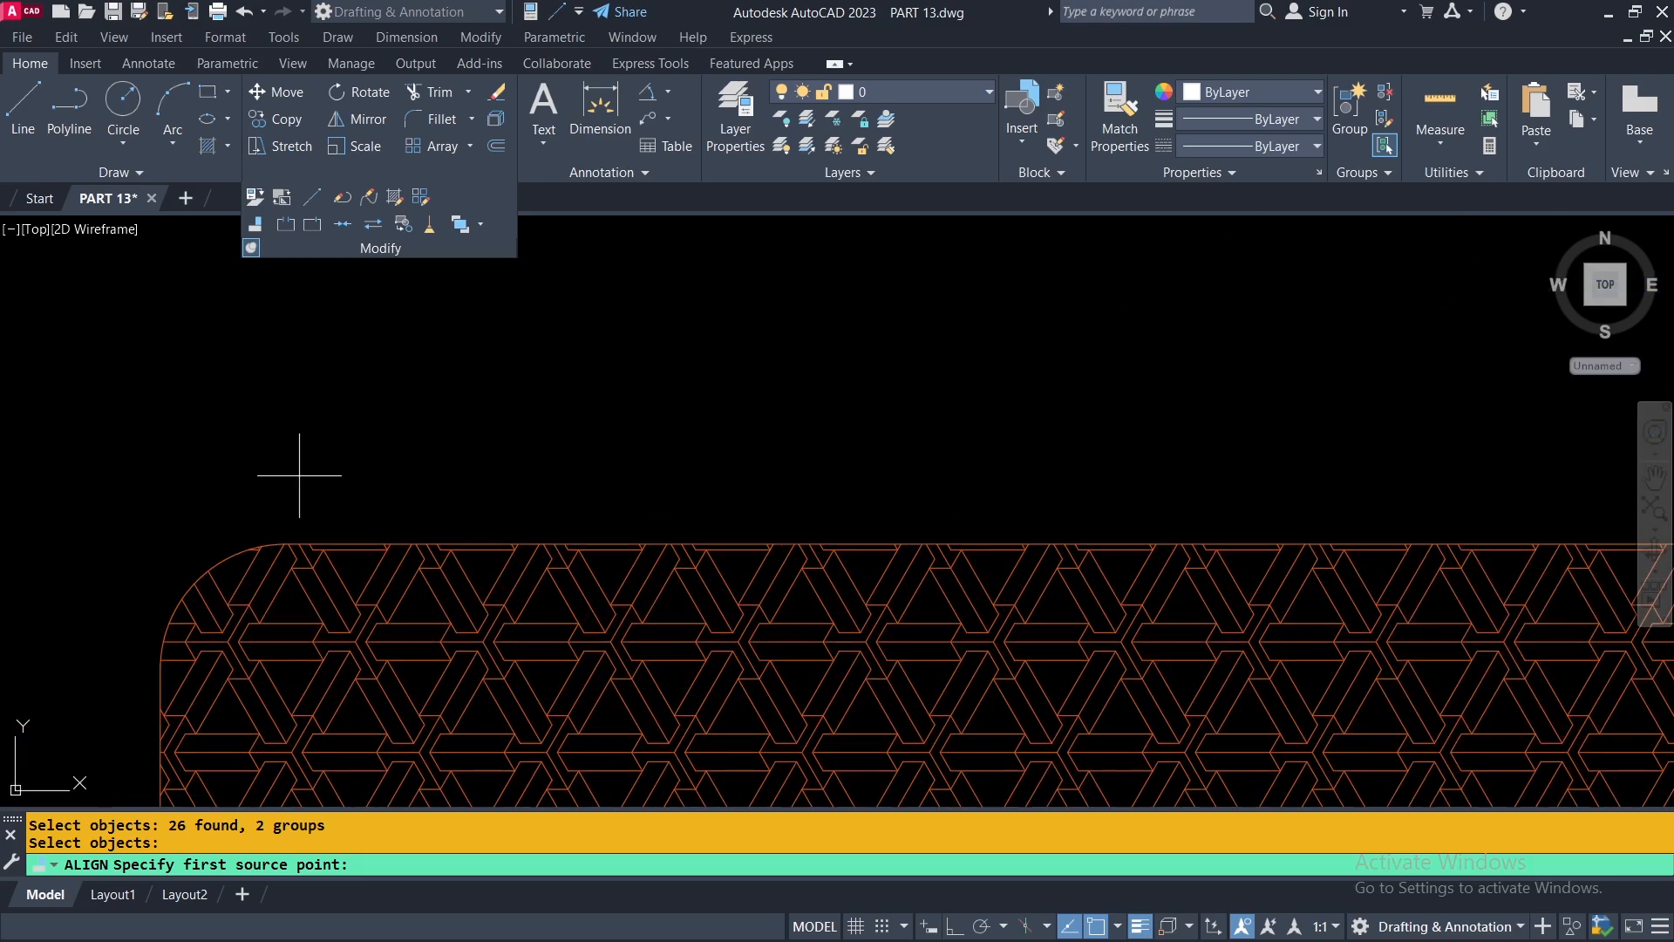
pyautogui.click(286, 542)
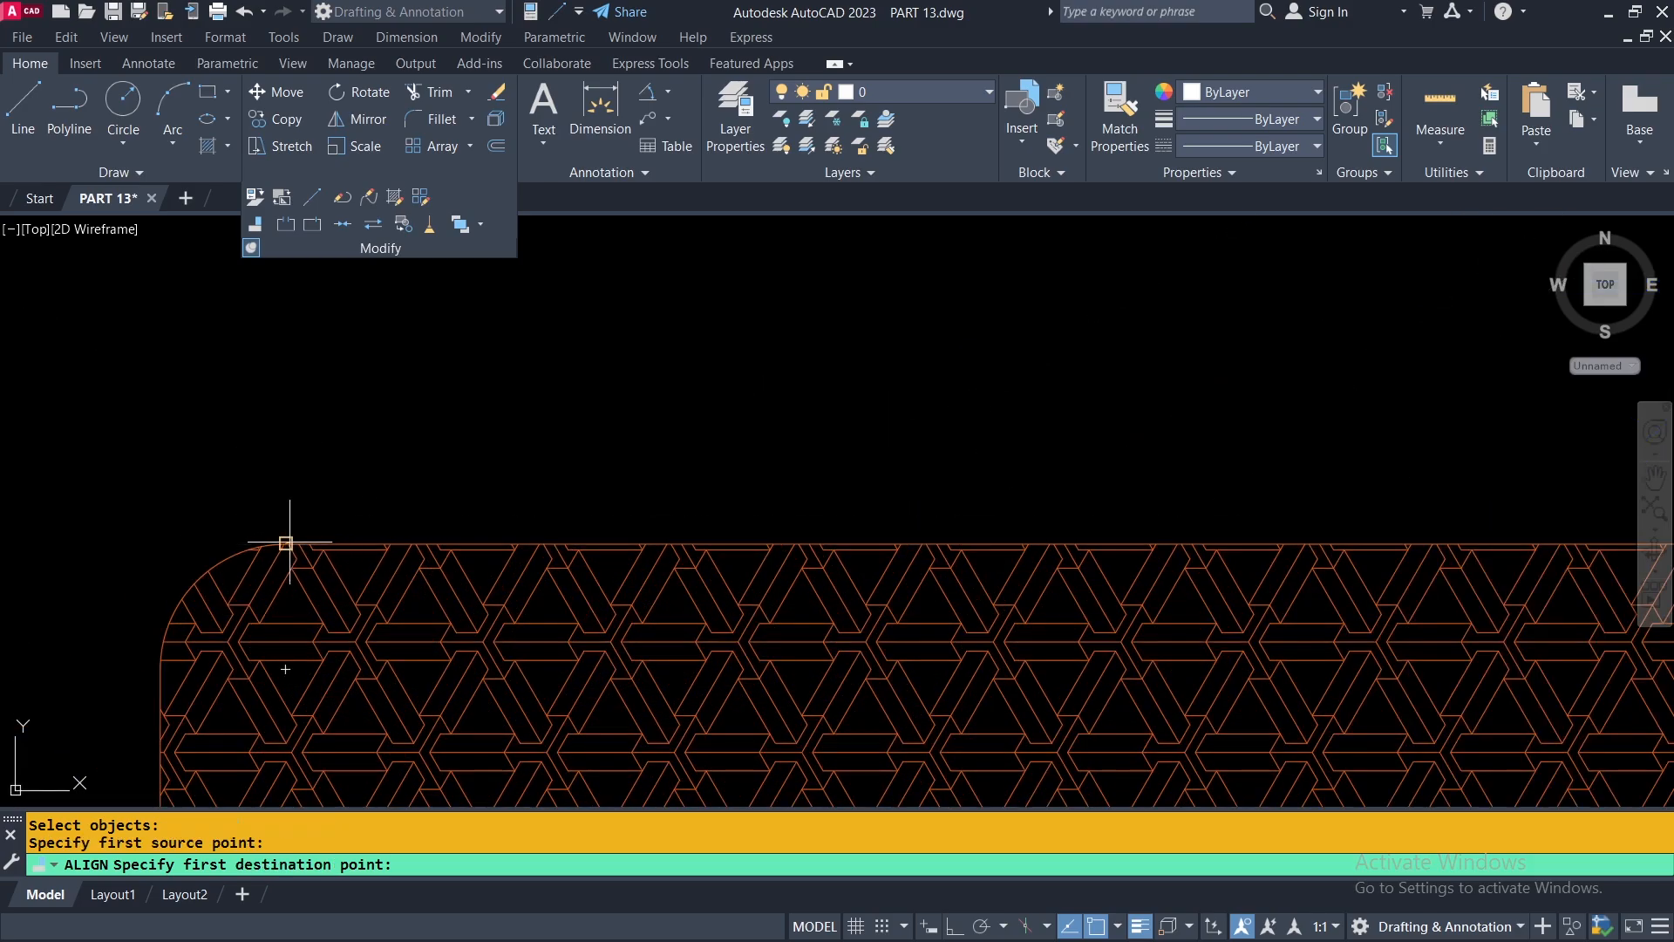
pyautogui.scroll(-5, 289, 539)
pyautogui.scroll(-3, 289, 539)
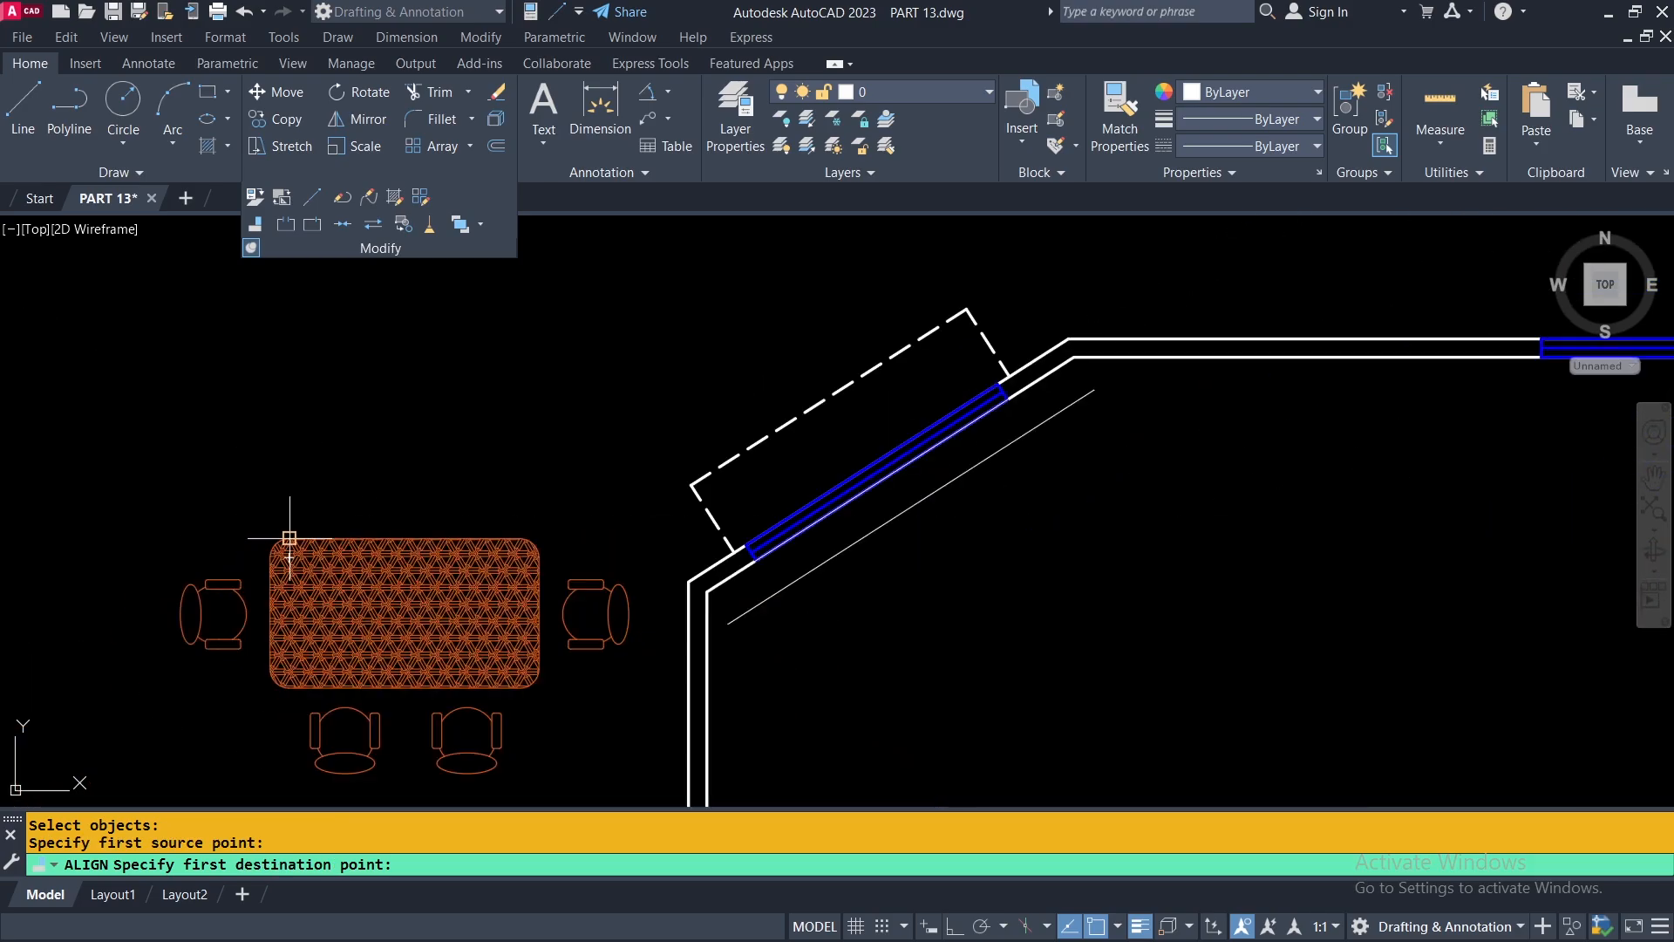
pyautogui.click(729, 624)
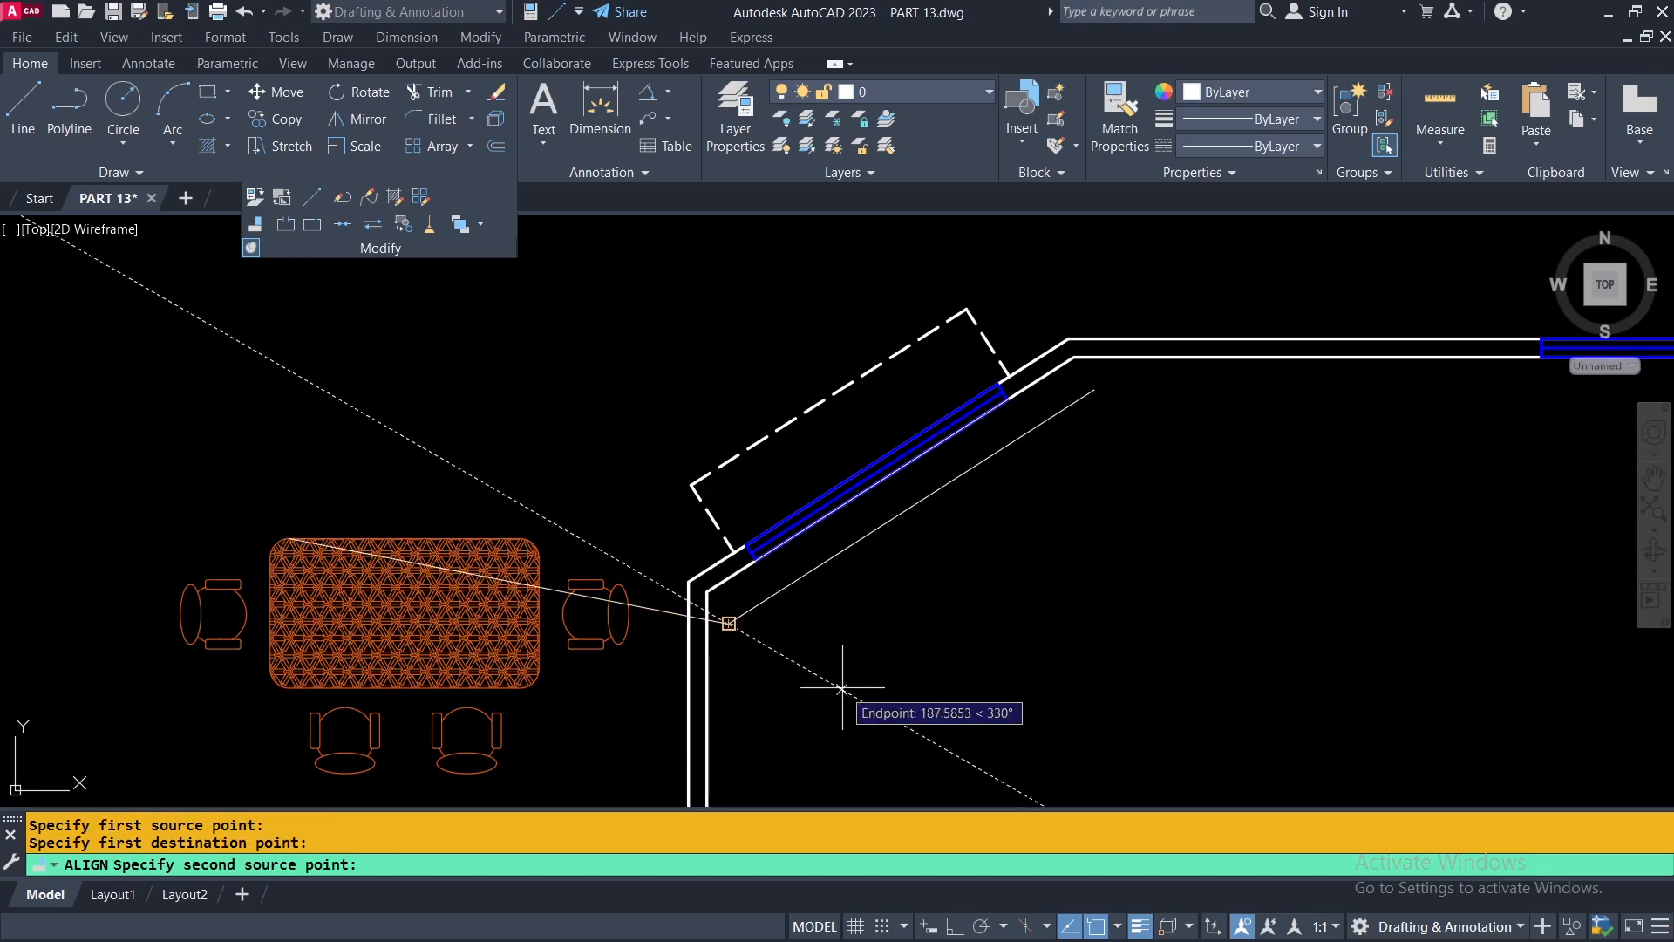
# Match the other end of the table's upper edge to the offset line's upper end and finish the alignment without scaling.
pyautogui.scroll(5, 552, 553)
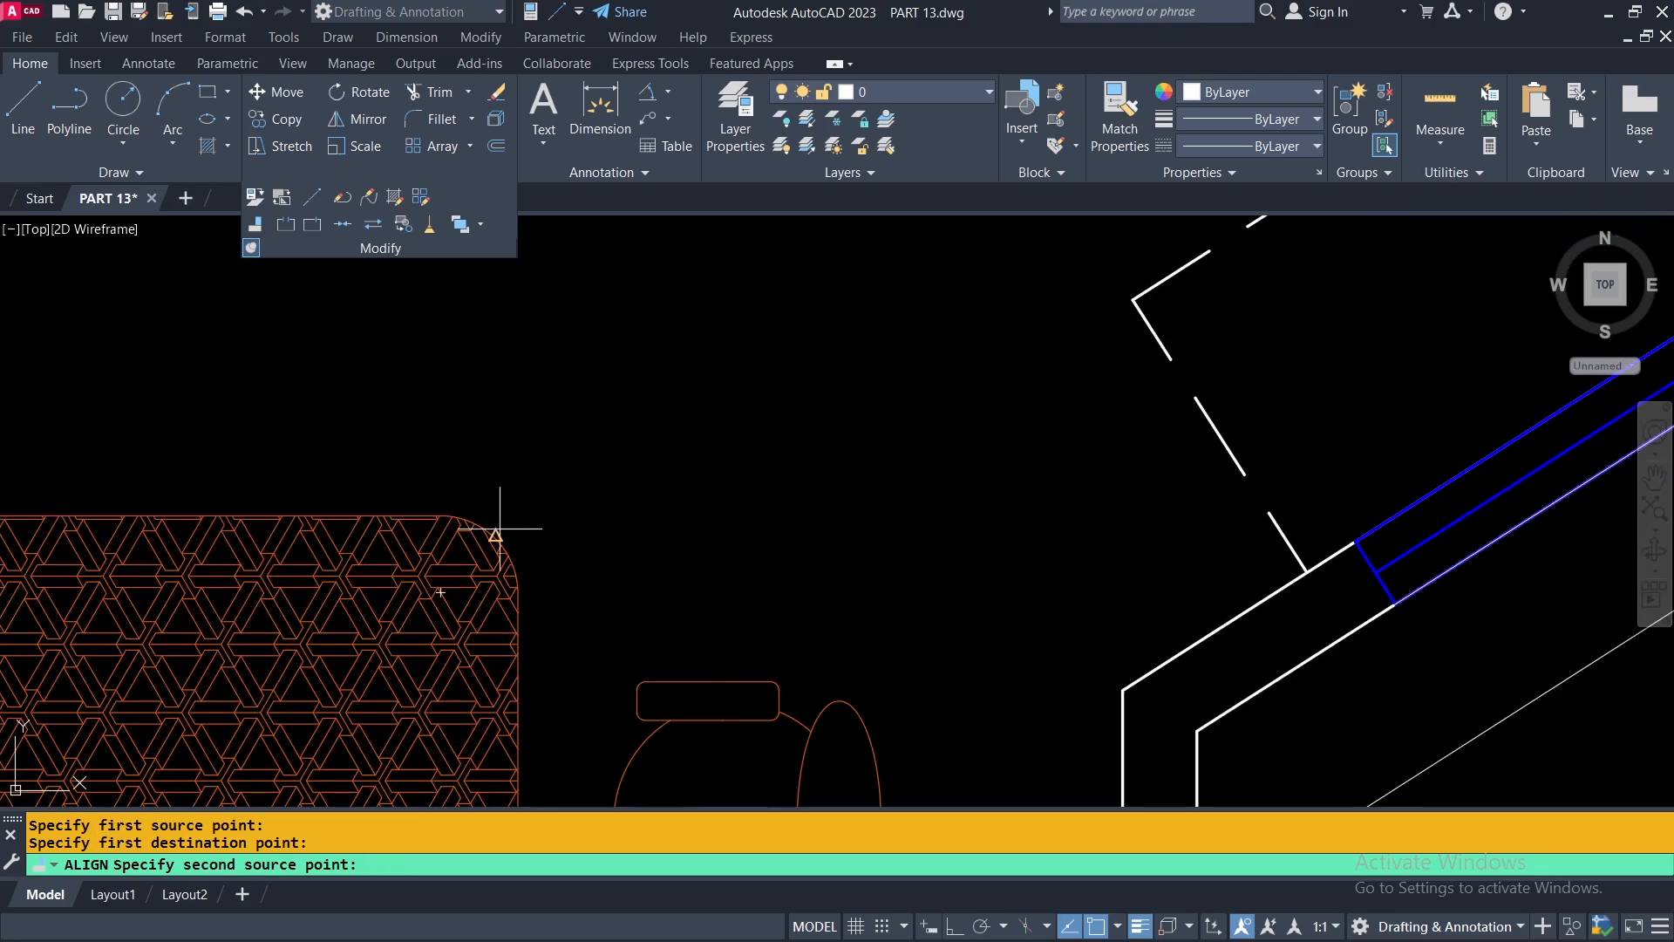
pyautogui.click(441, 515)
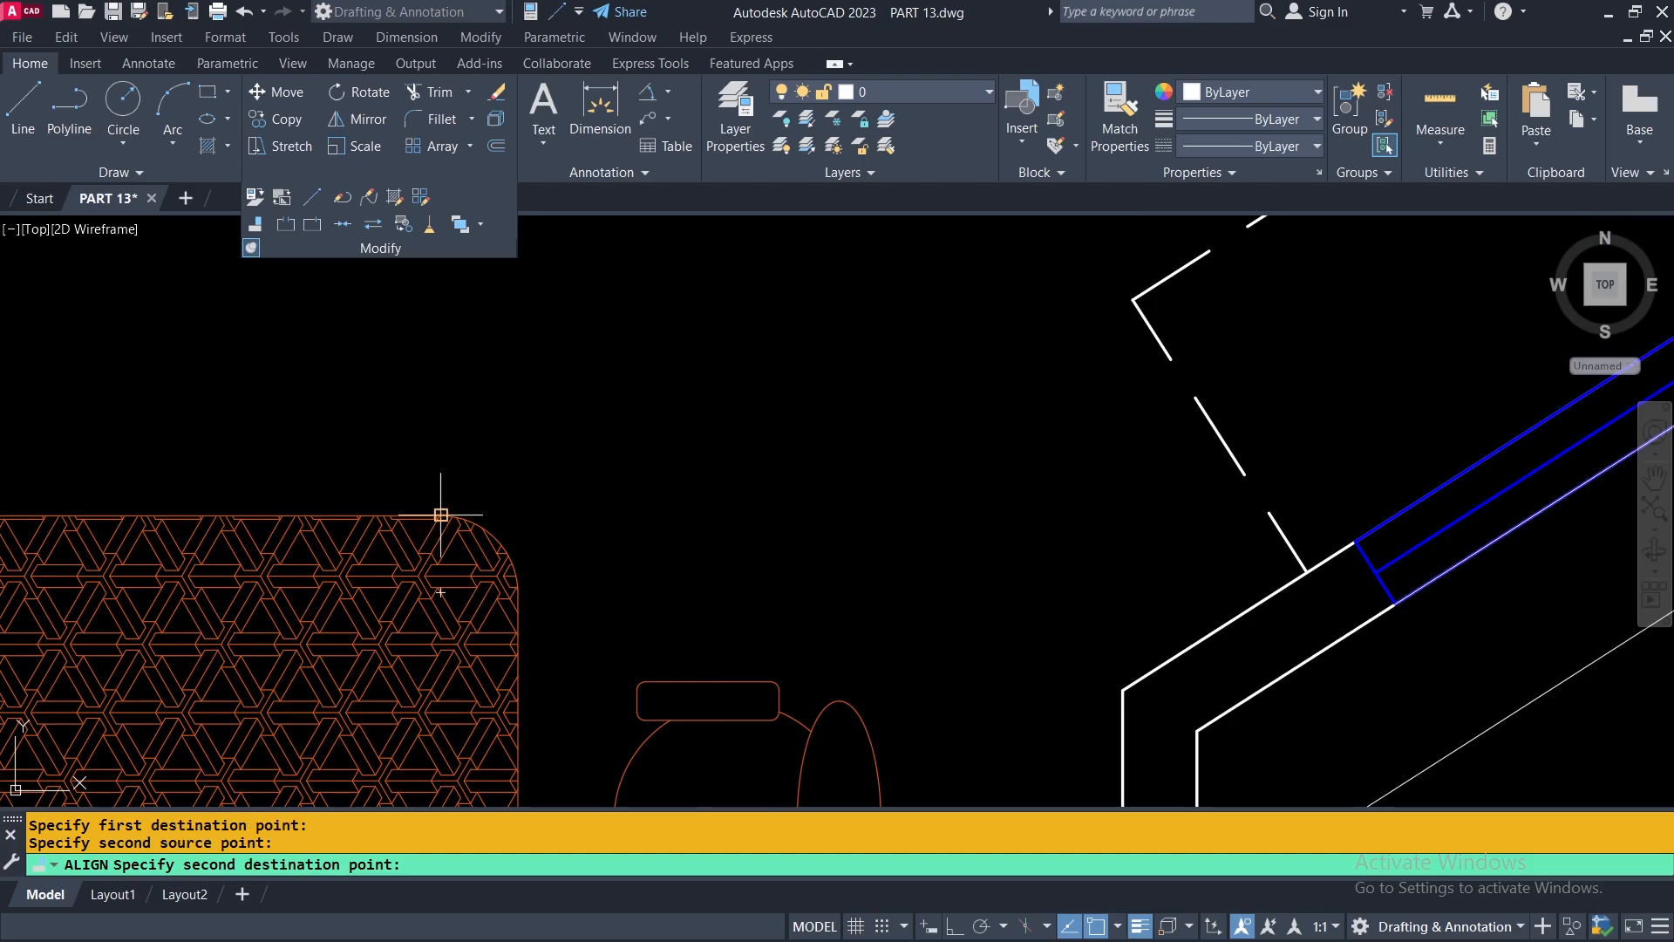
pyautogui.scroll(-5, 441, 514)
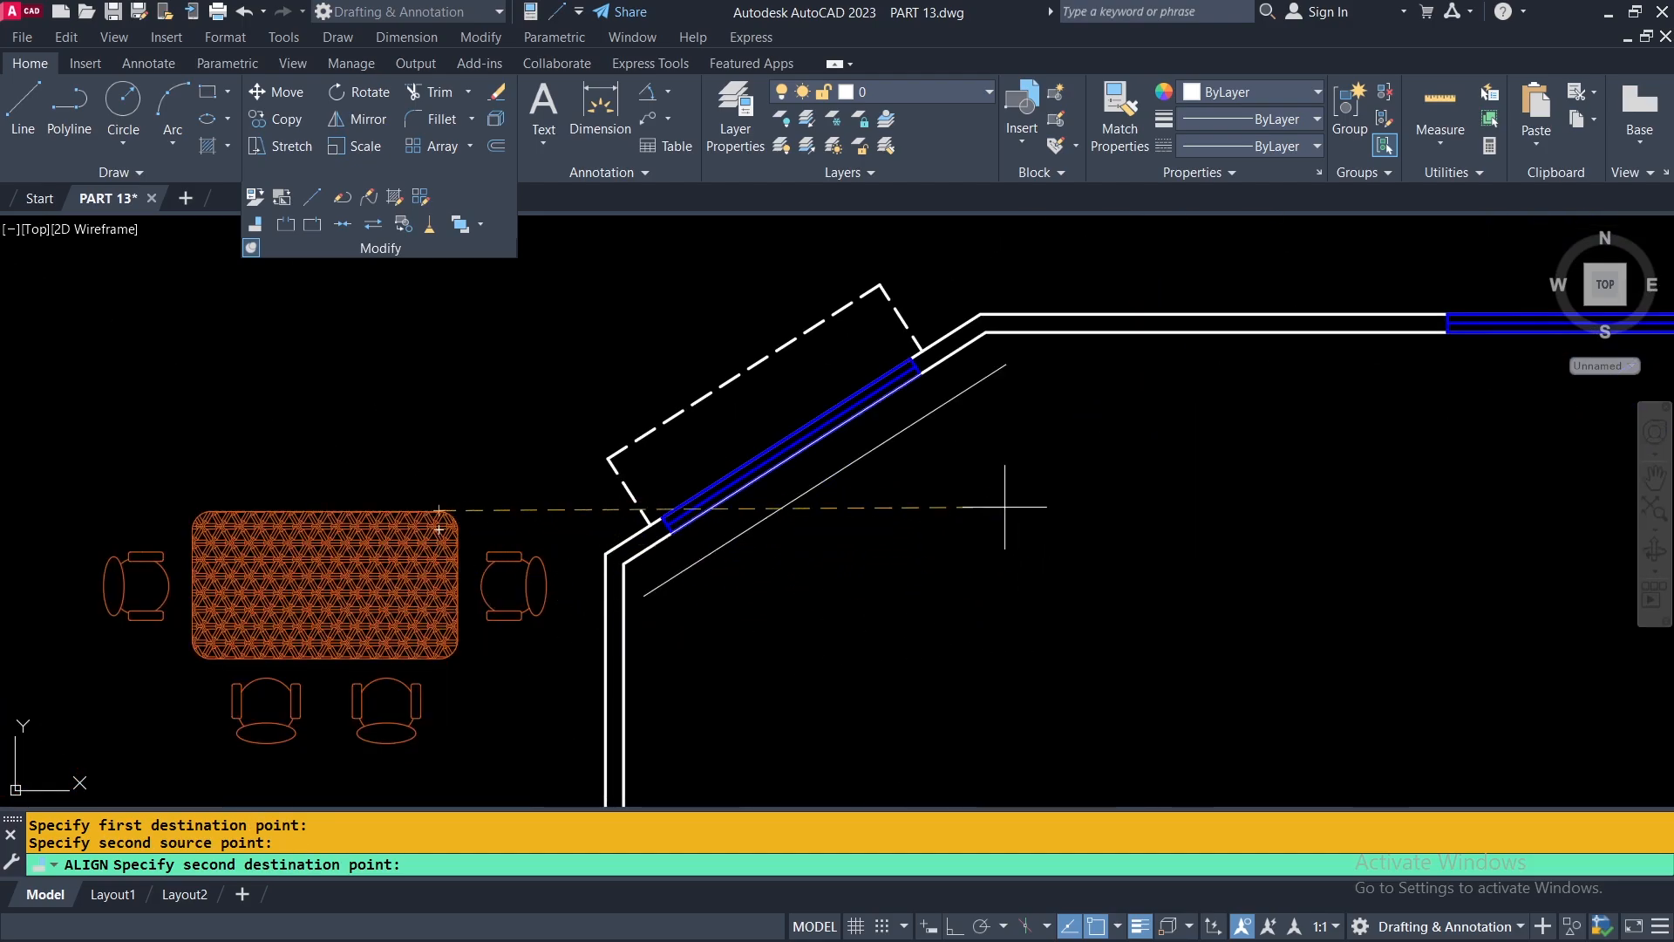
pyautogui.click(1006, 363)
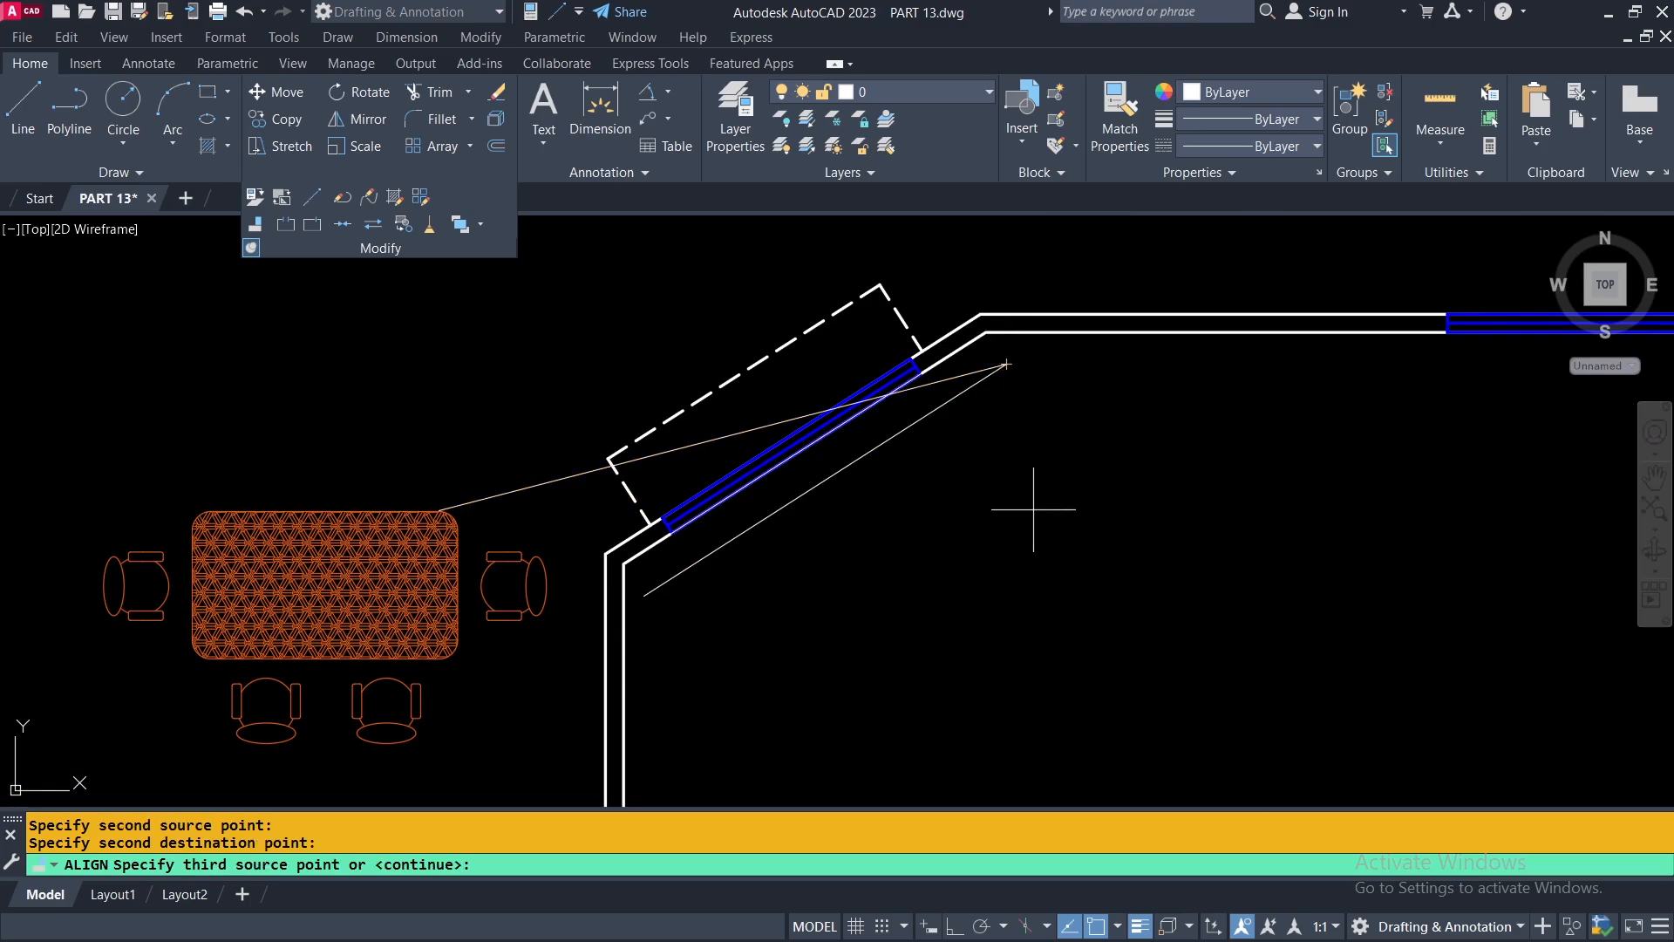
pyautogui.press('Return')
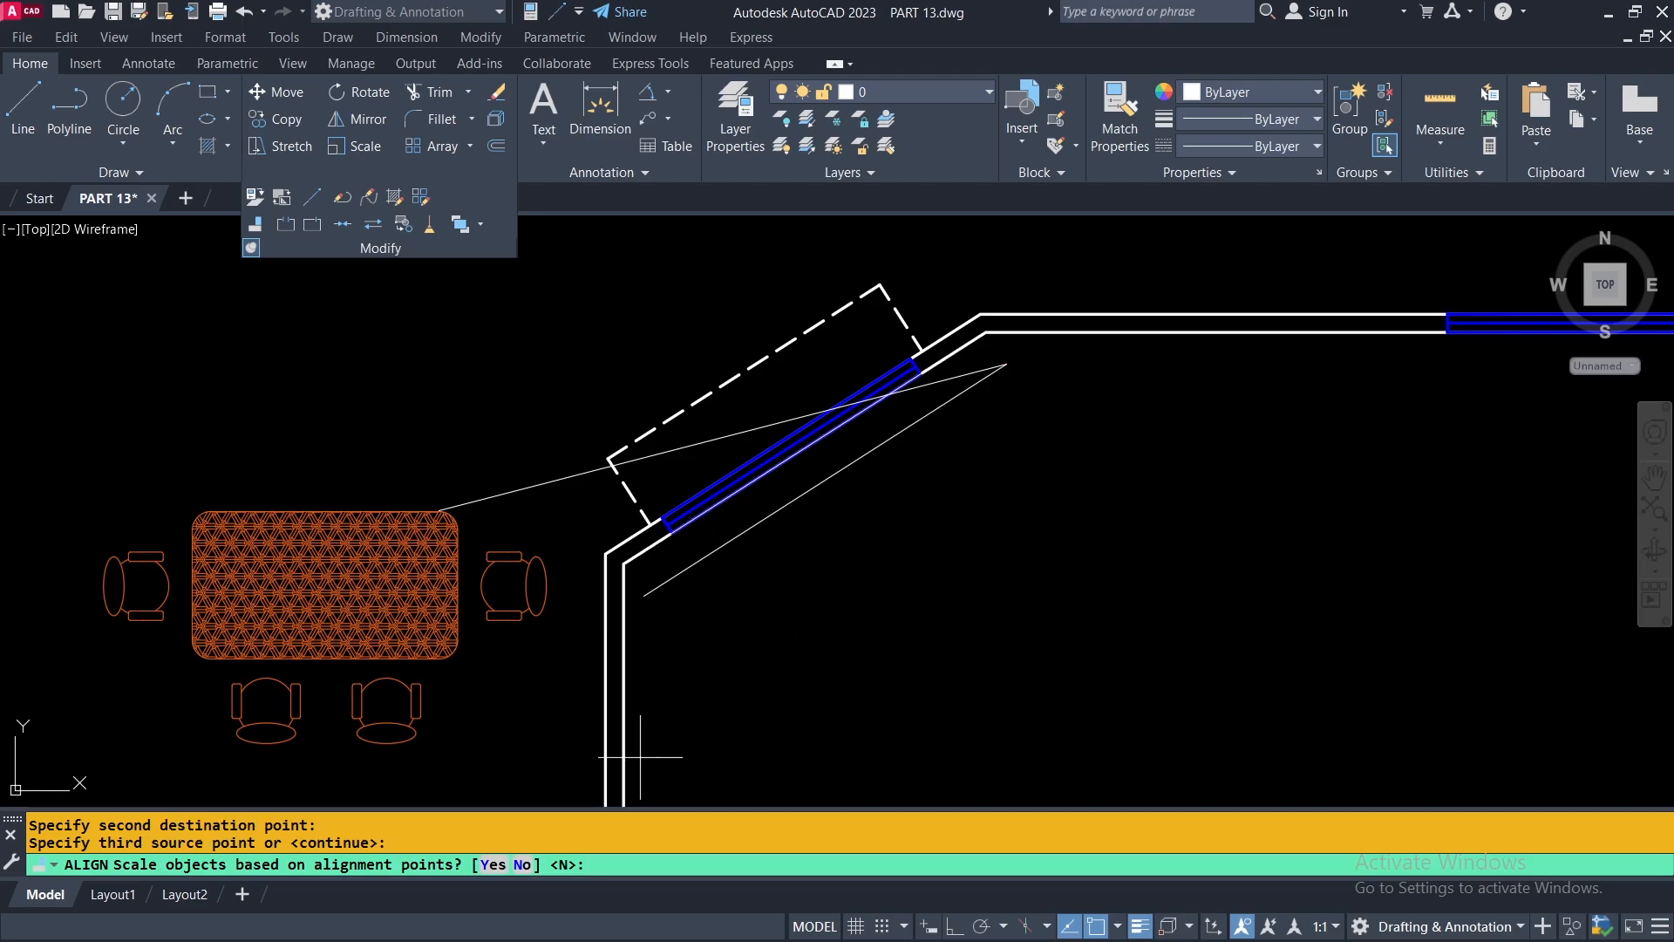
pyautogui.rightClick(863, 526)
pyautogui.click(910, 634)
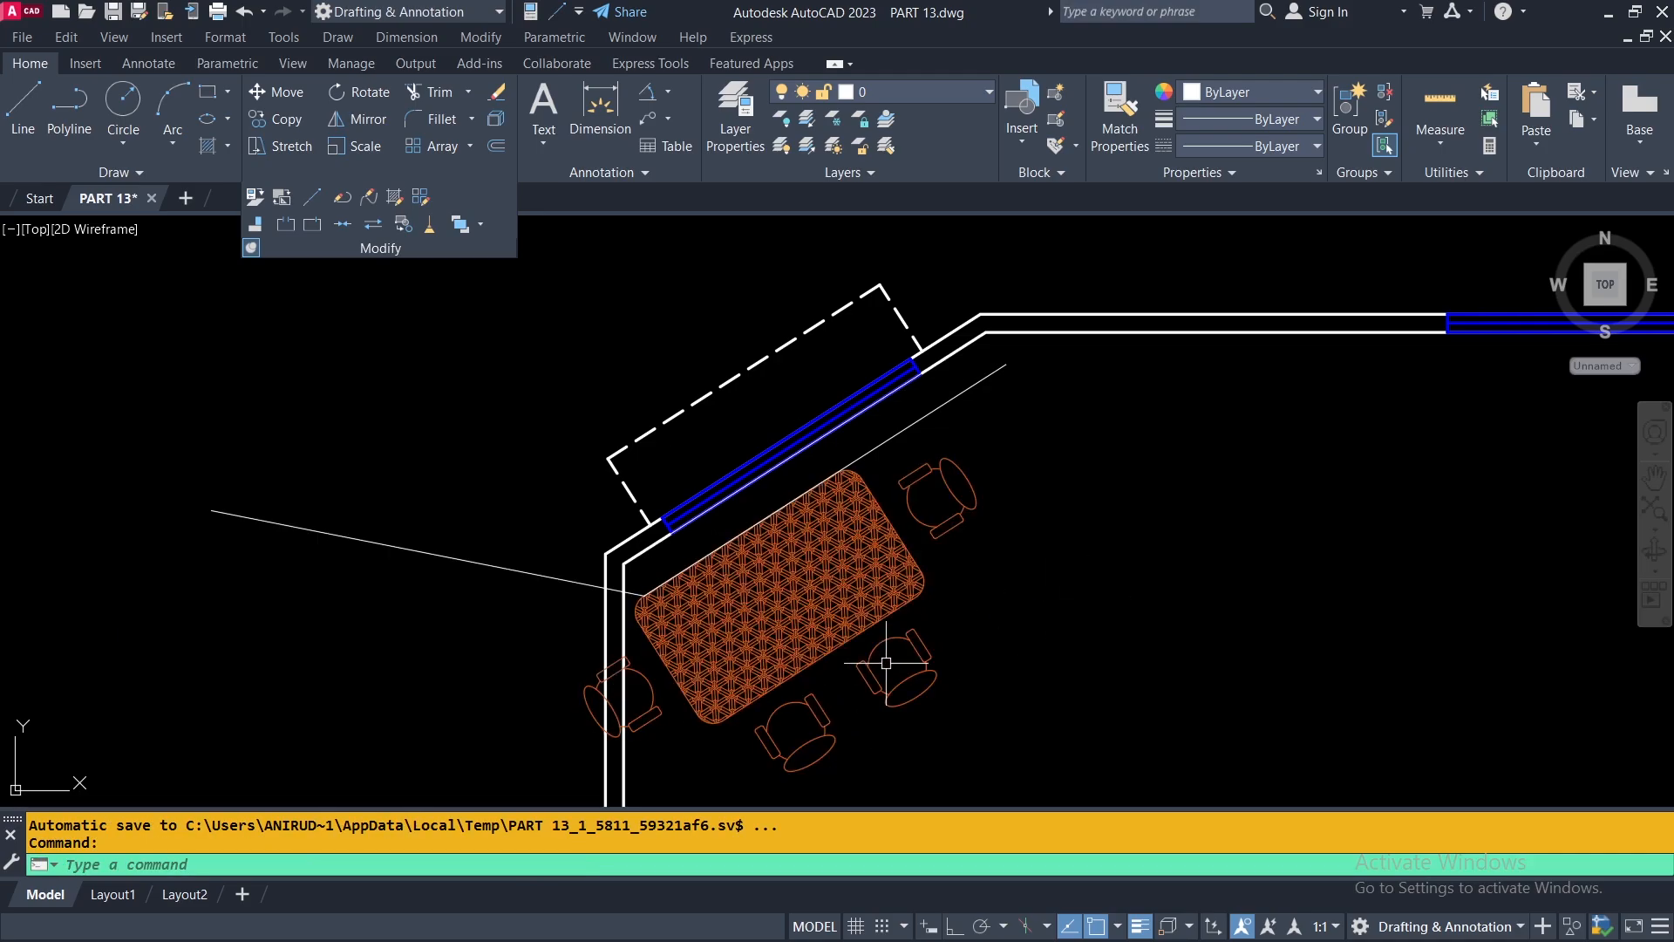
# Move the dining set from the midpoint of the table's wall-side edge to the midpoint of the offset line.
pyautogui.moveTo(1034, 657); pyautogui.dragTo(919, 581, button='middle')
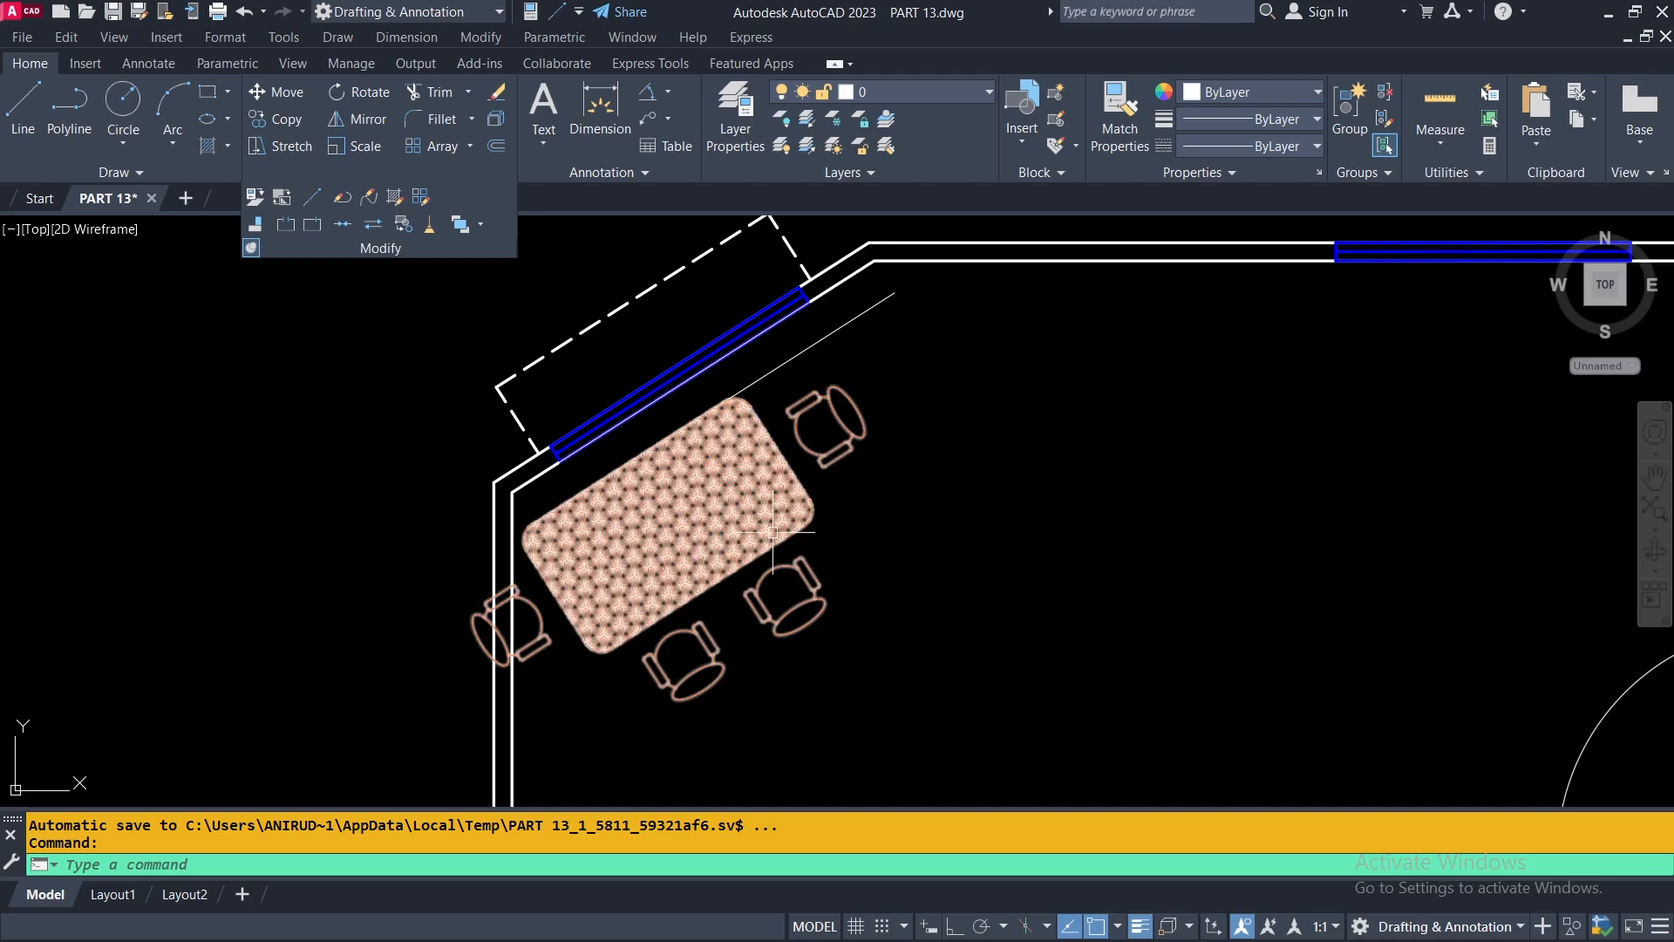
pyautogui.click(258, 94)
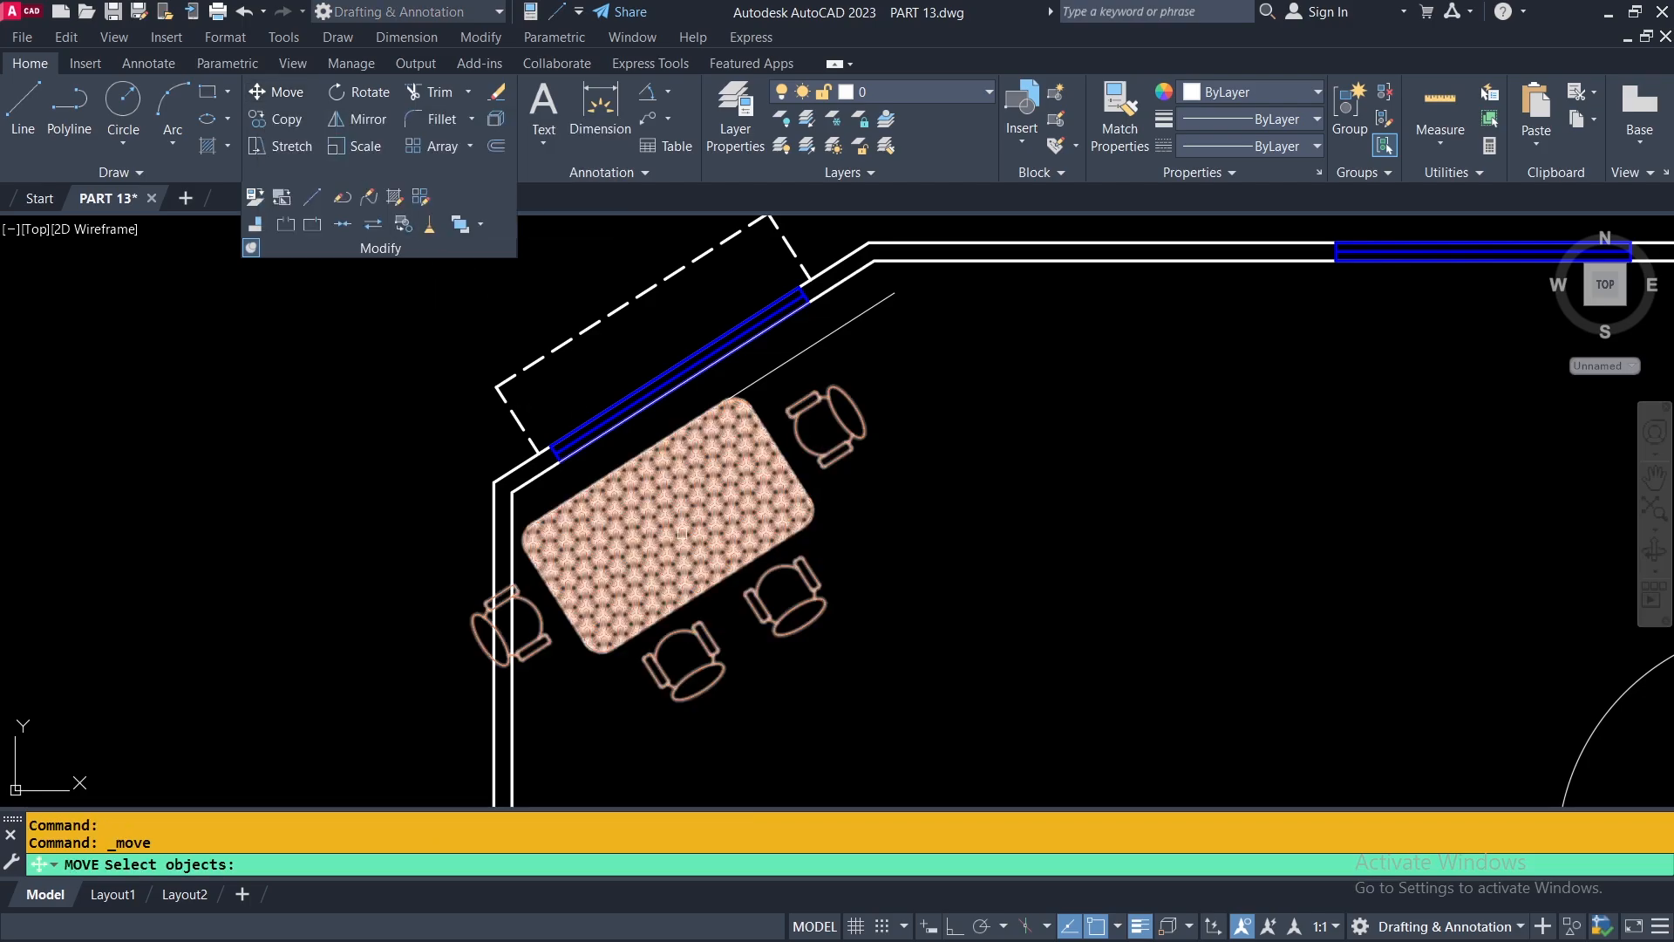
pyautogui.click(680, 521)
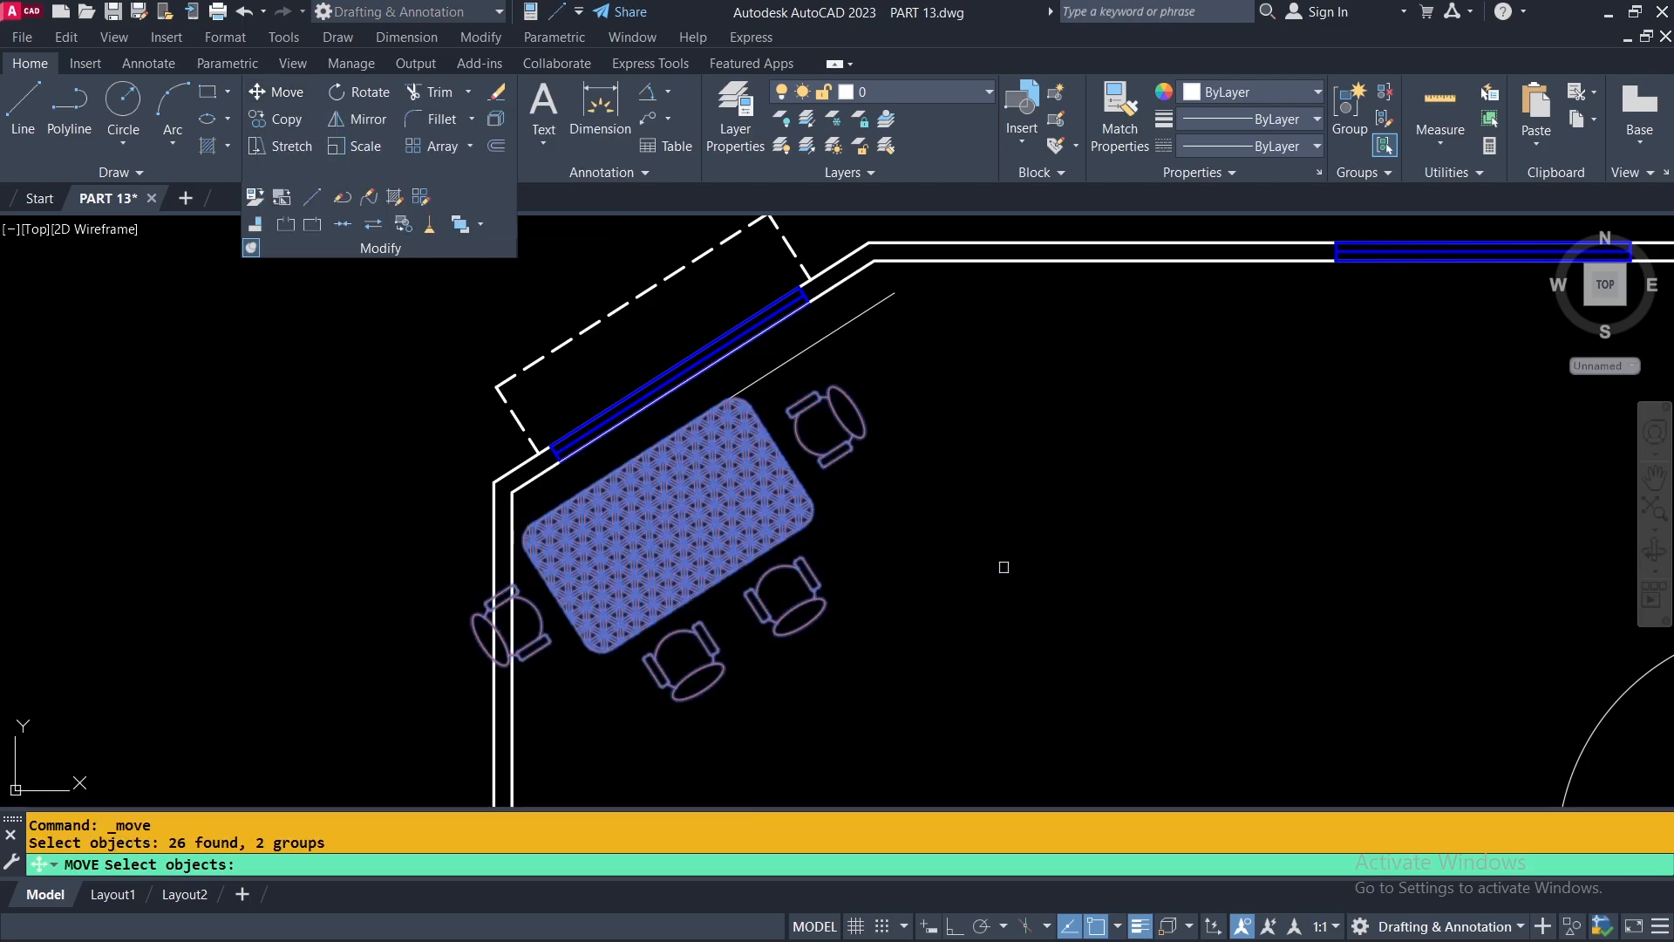
pyautogui.press('Return')
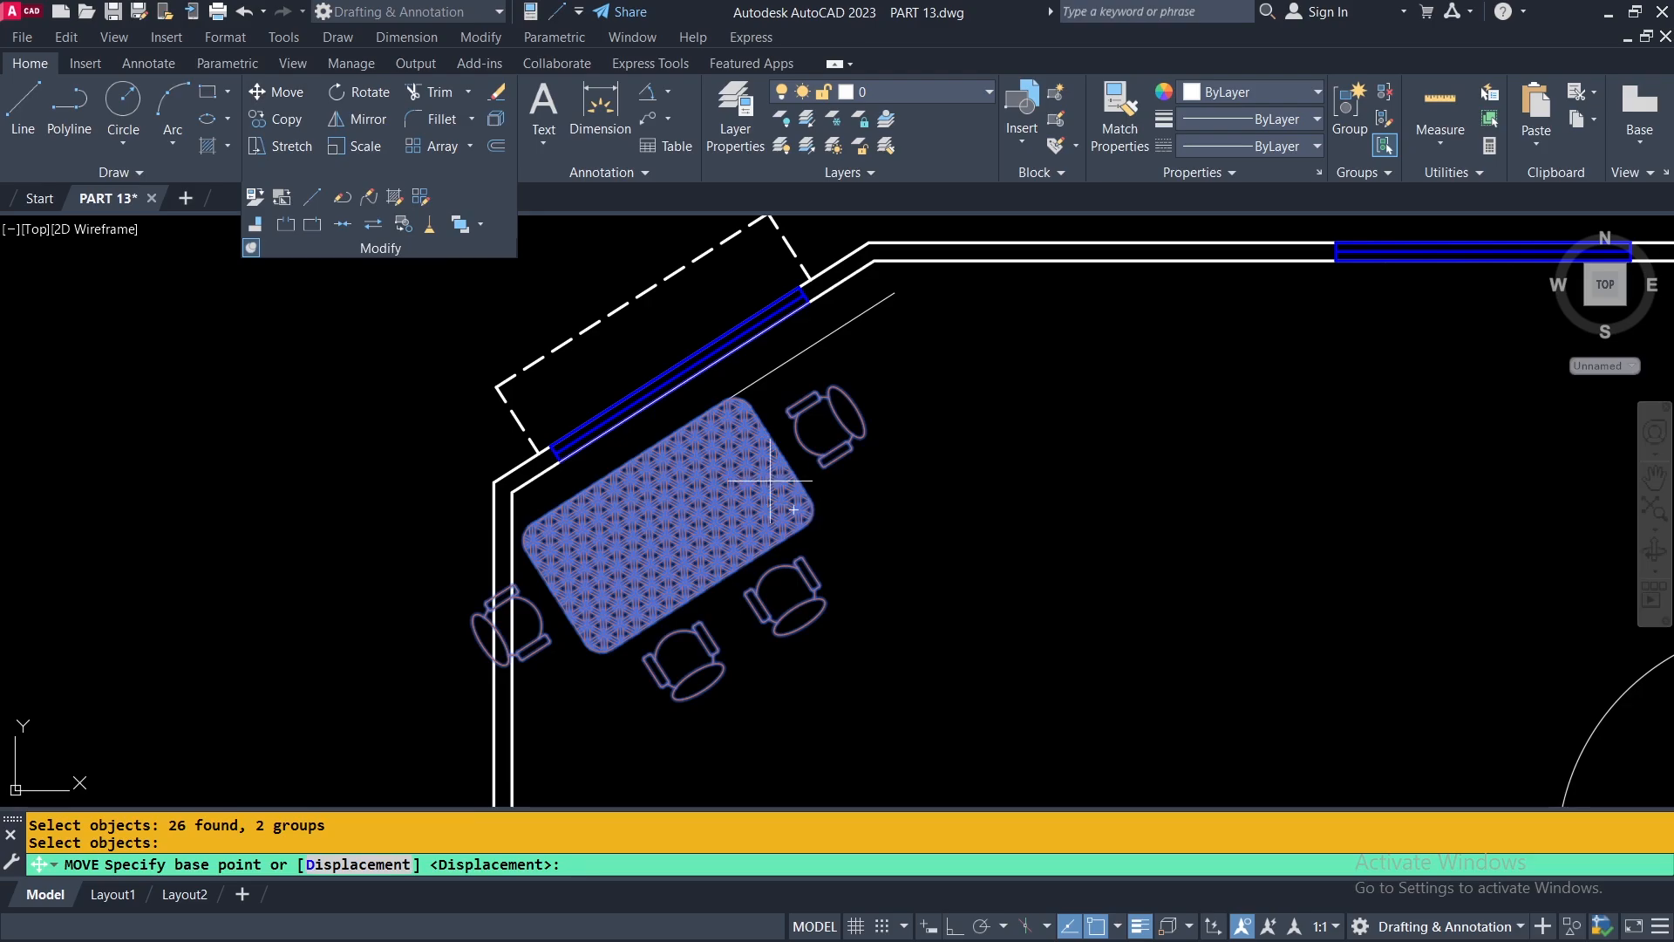
pyautogui.scroll(4, 626, 460)
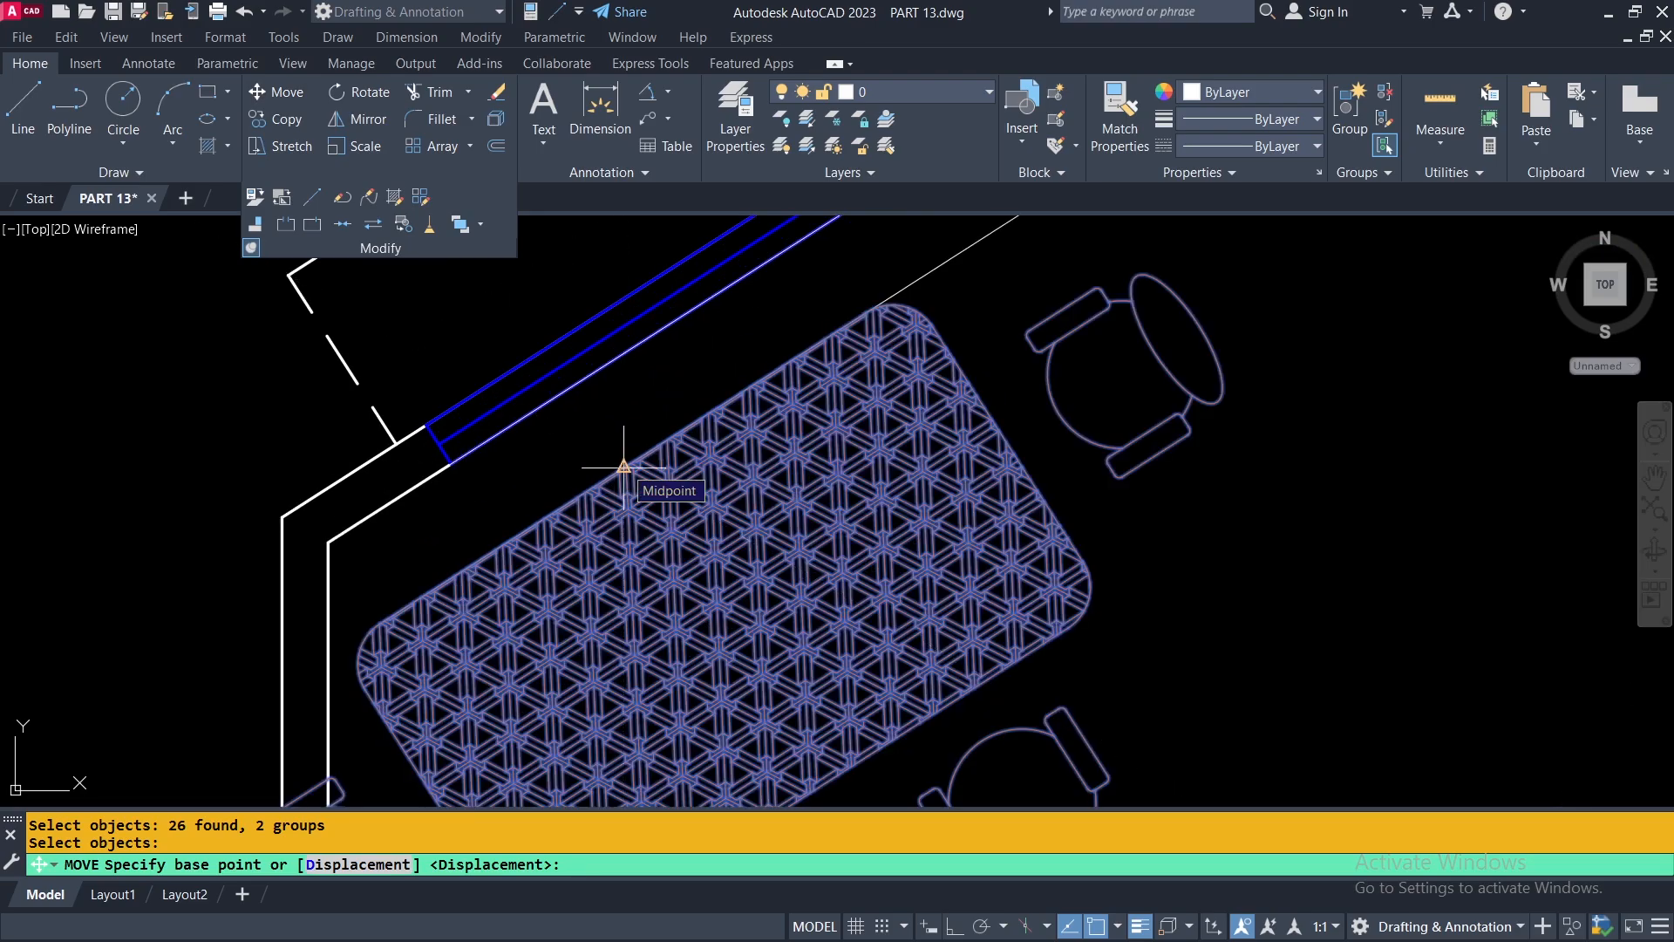
pyautogui.click(625, 467)
pyautogui.scroll(-3, 729, 486)
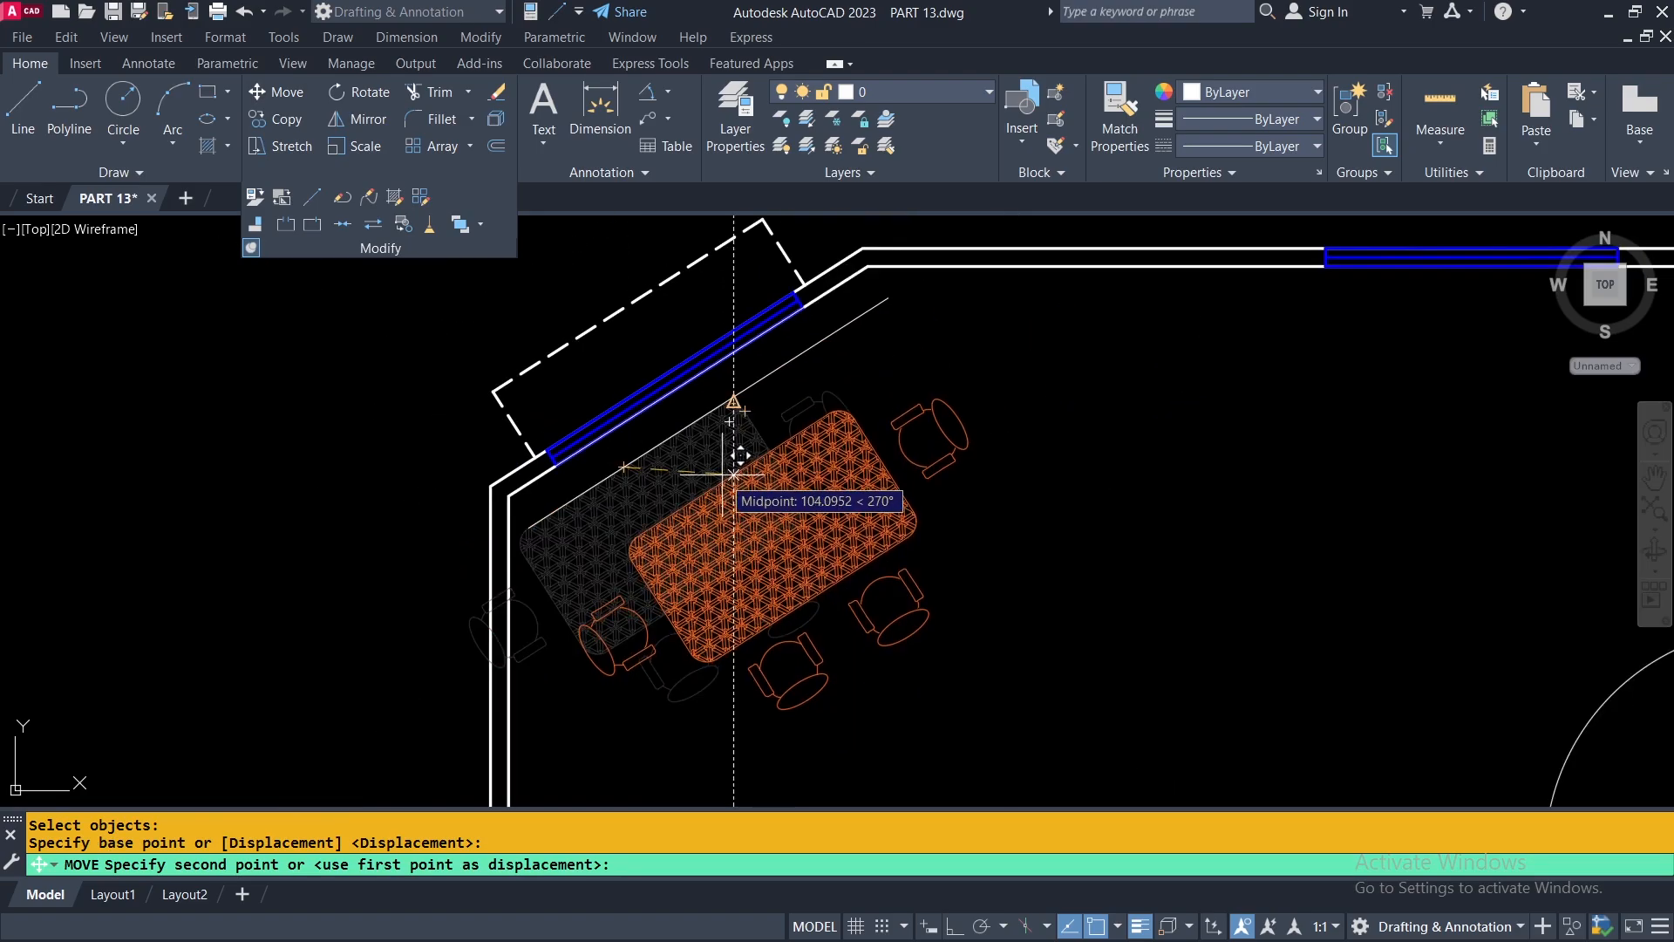
pyautogui.scroll(5, 736, 381)
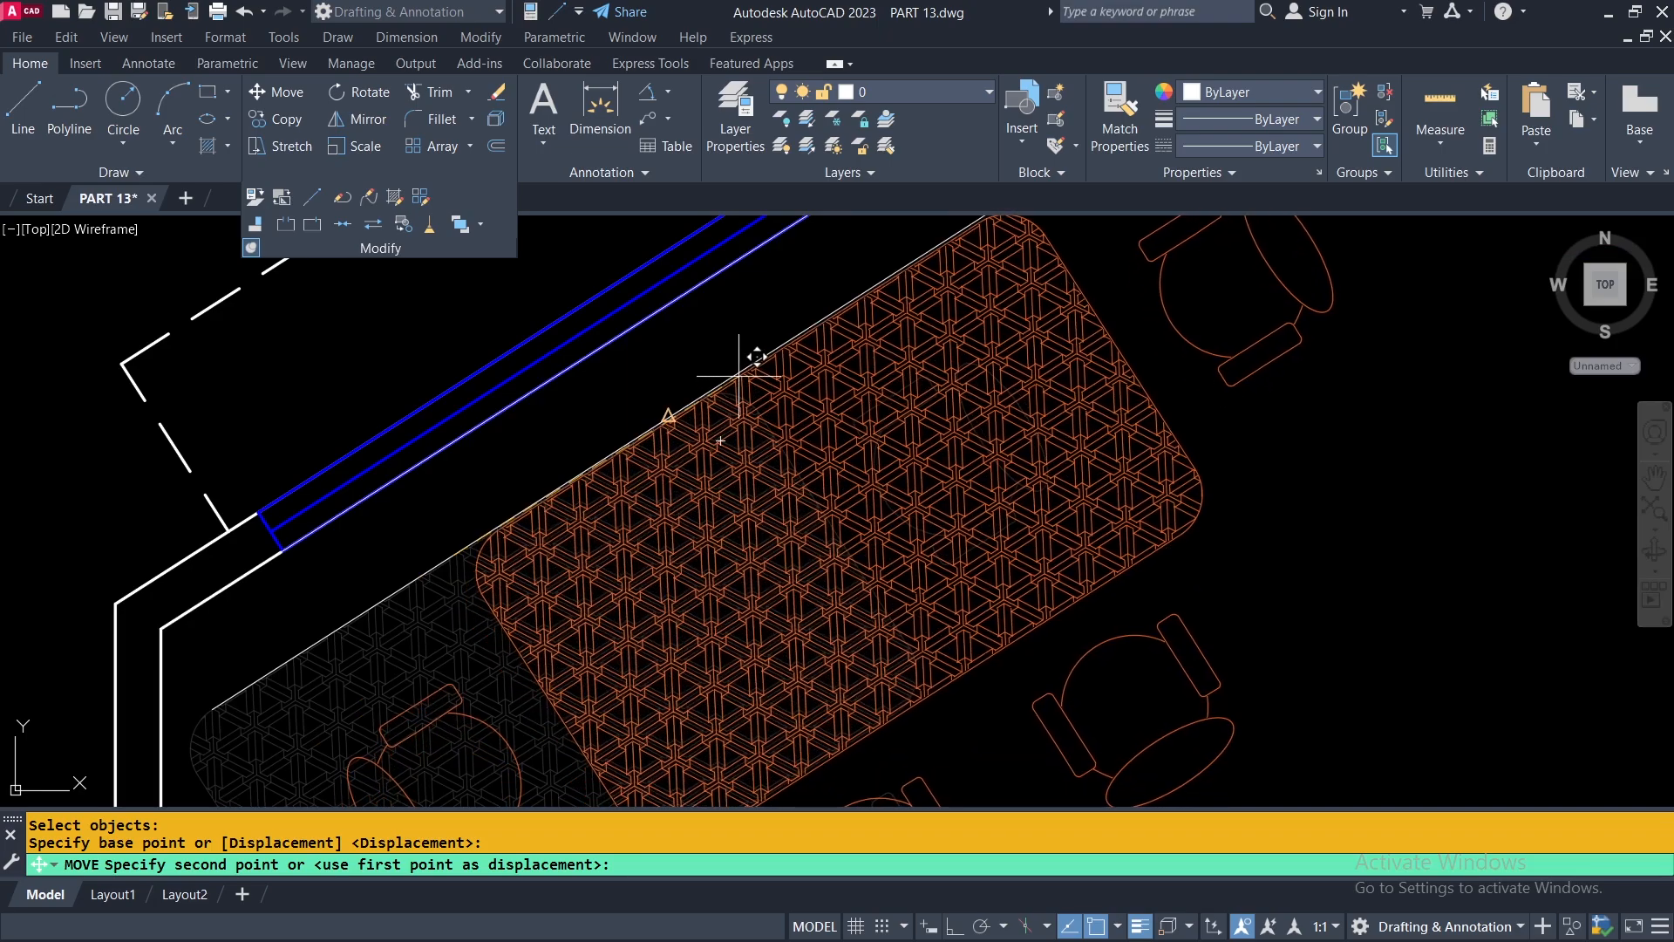
pyautogui.click(668, 410)
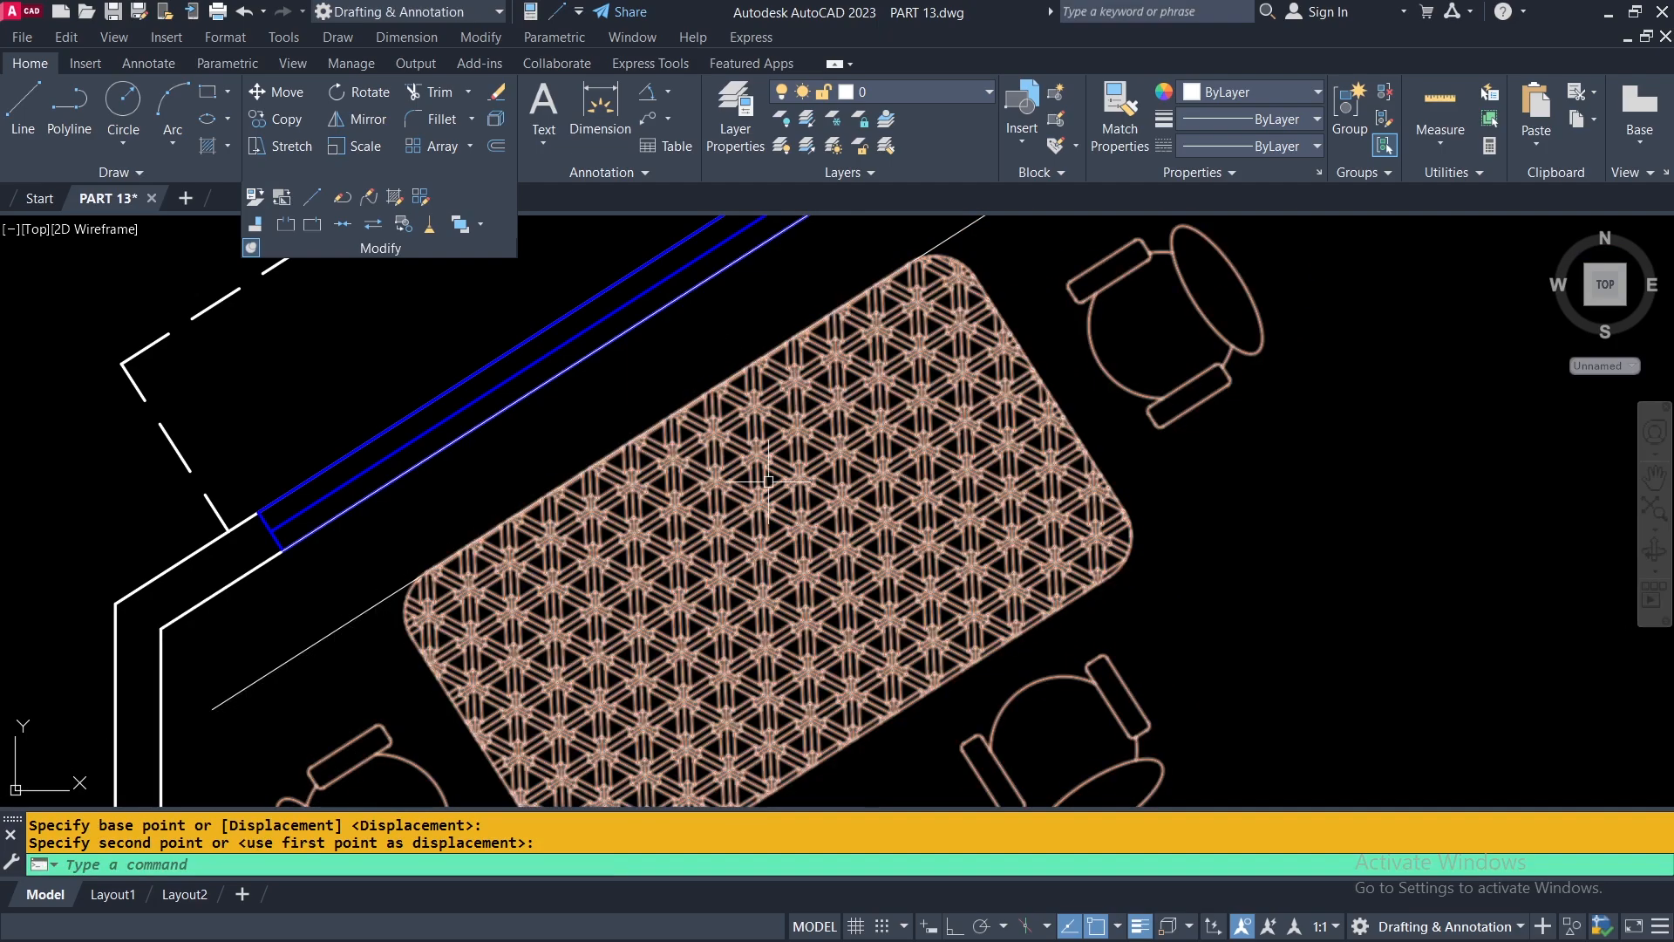
# Erase the offset guide line between the table and the angled wall.
pyautogui.scroll(-4, 767, 467)
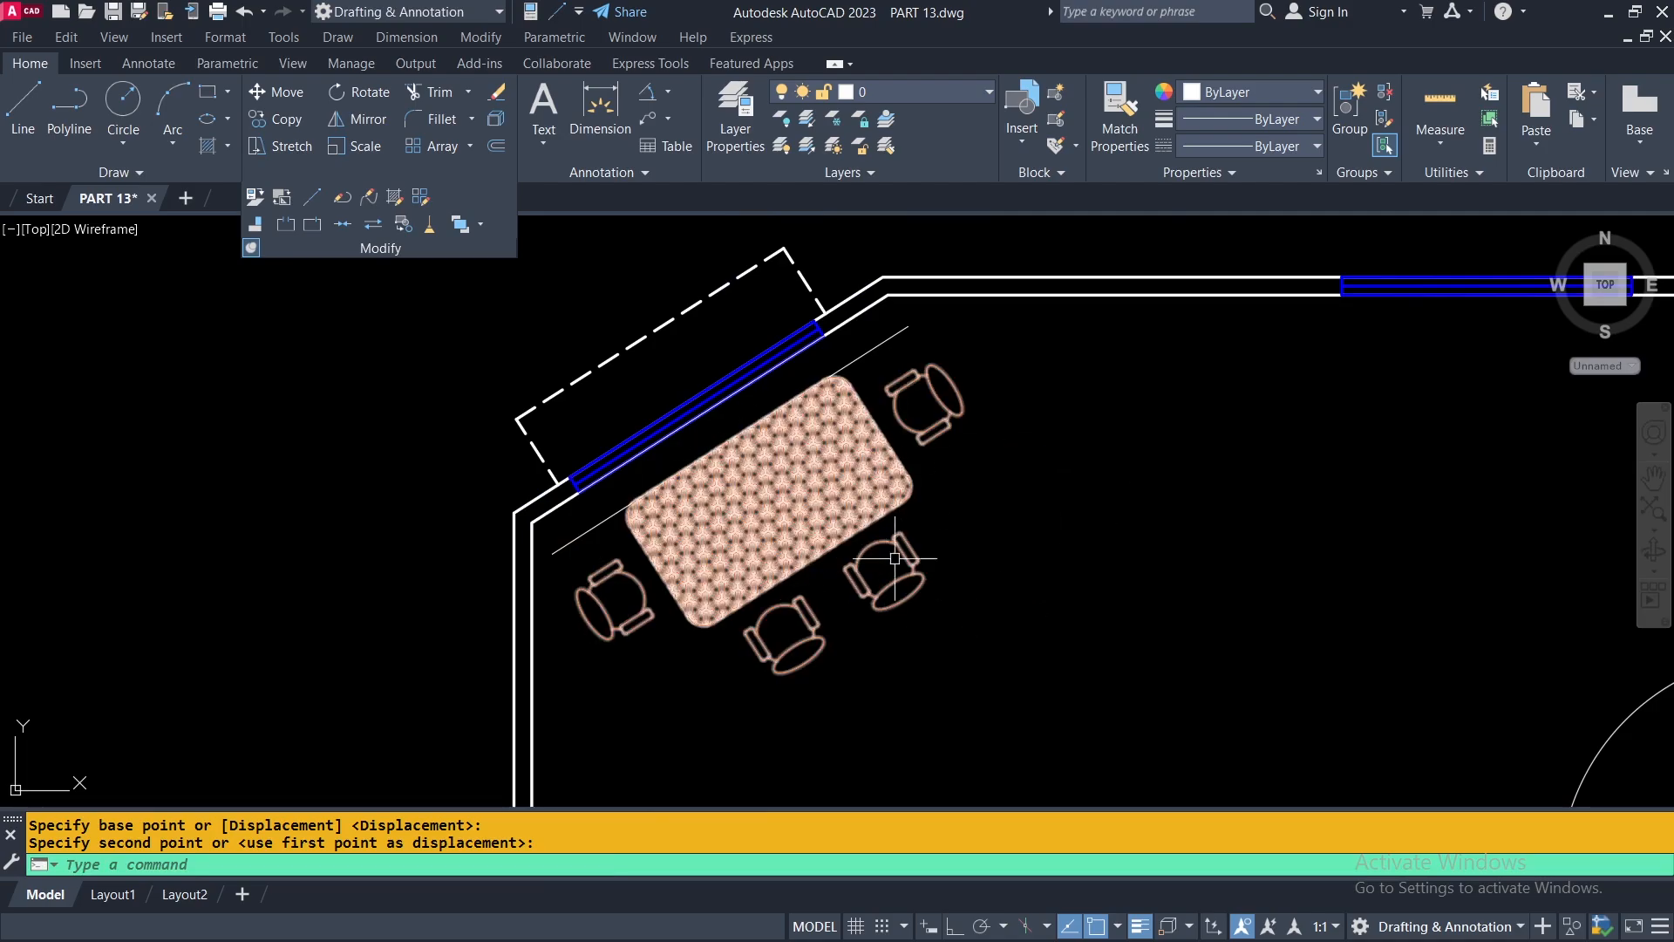
pyautogui.click(892, 341)
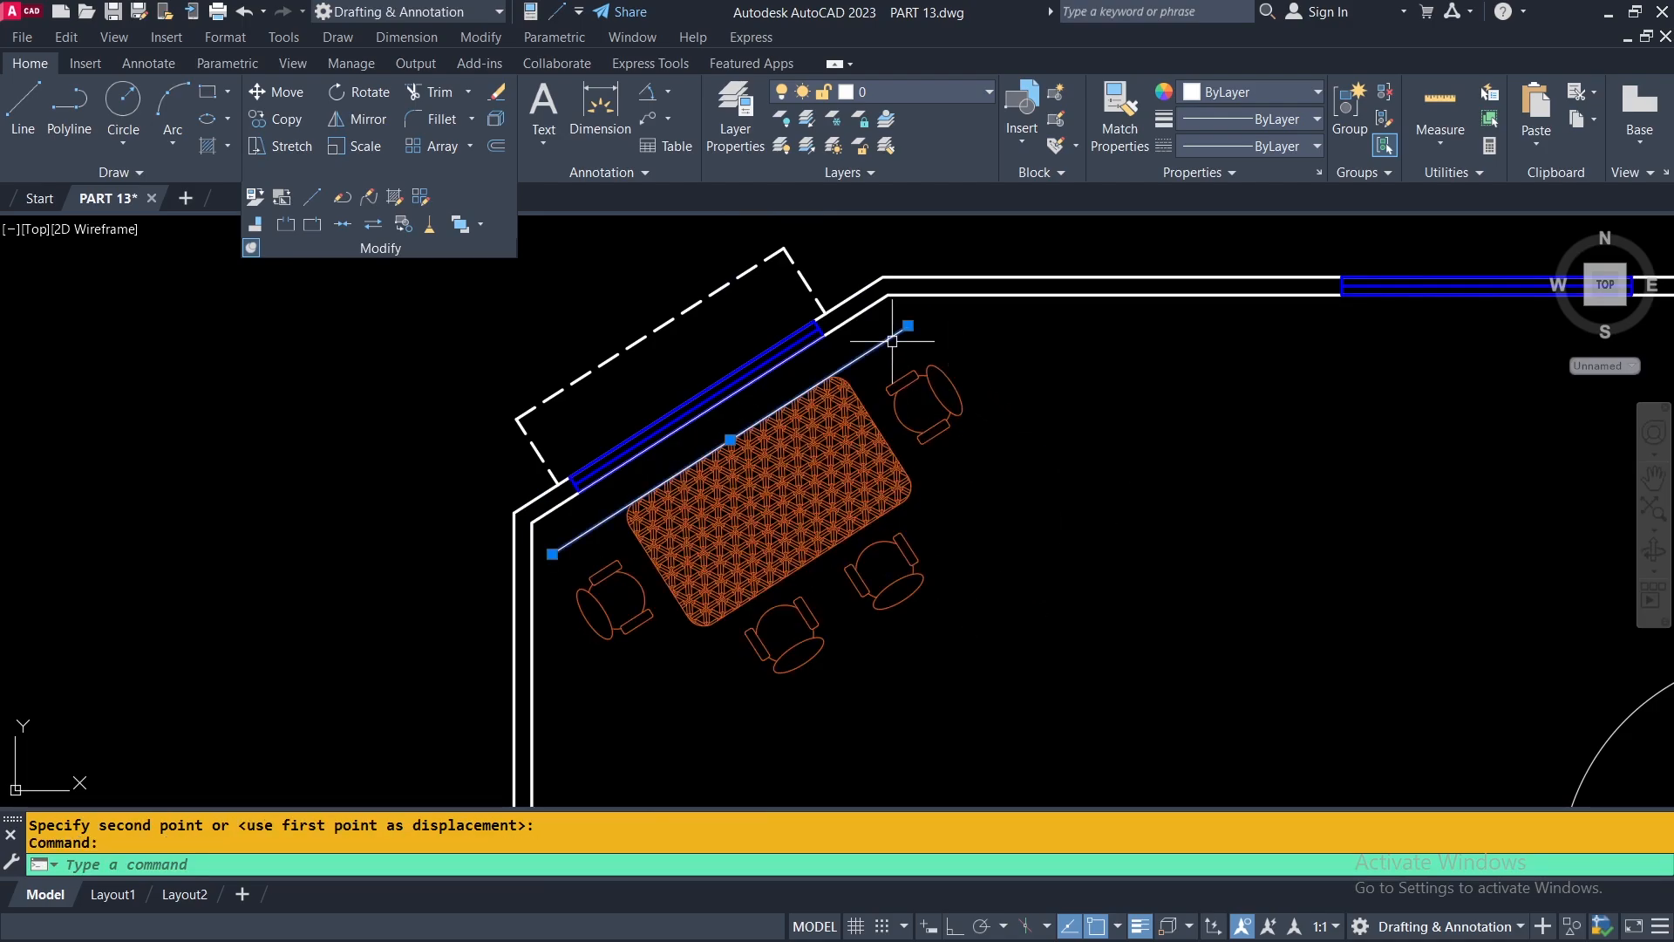
pyautogui.press('Delete')
pyautogui.scroll(-4, 938, 477)
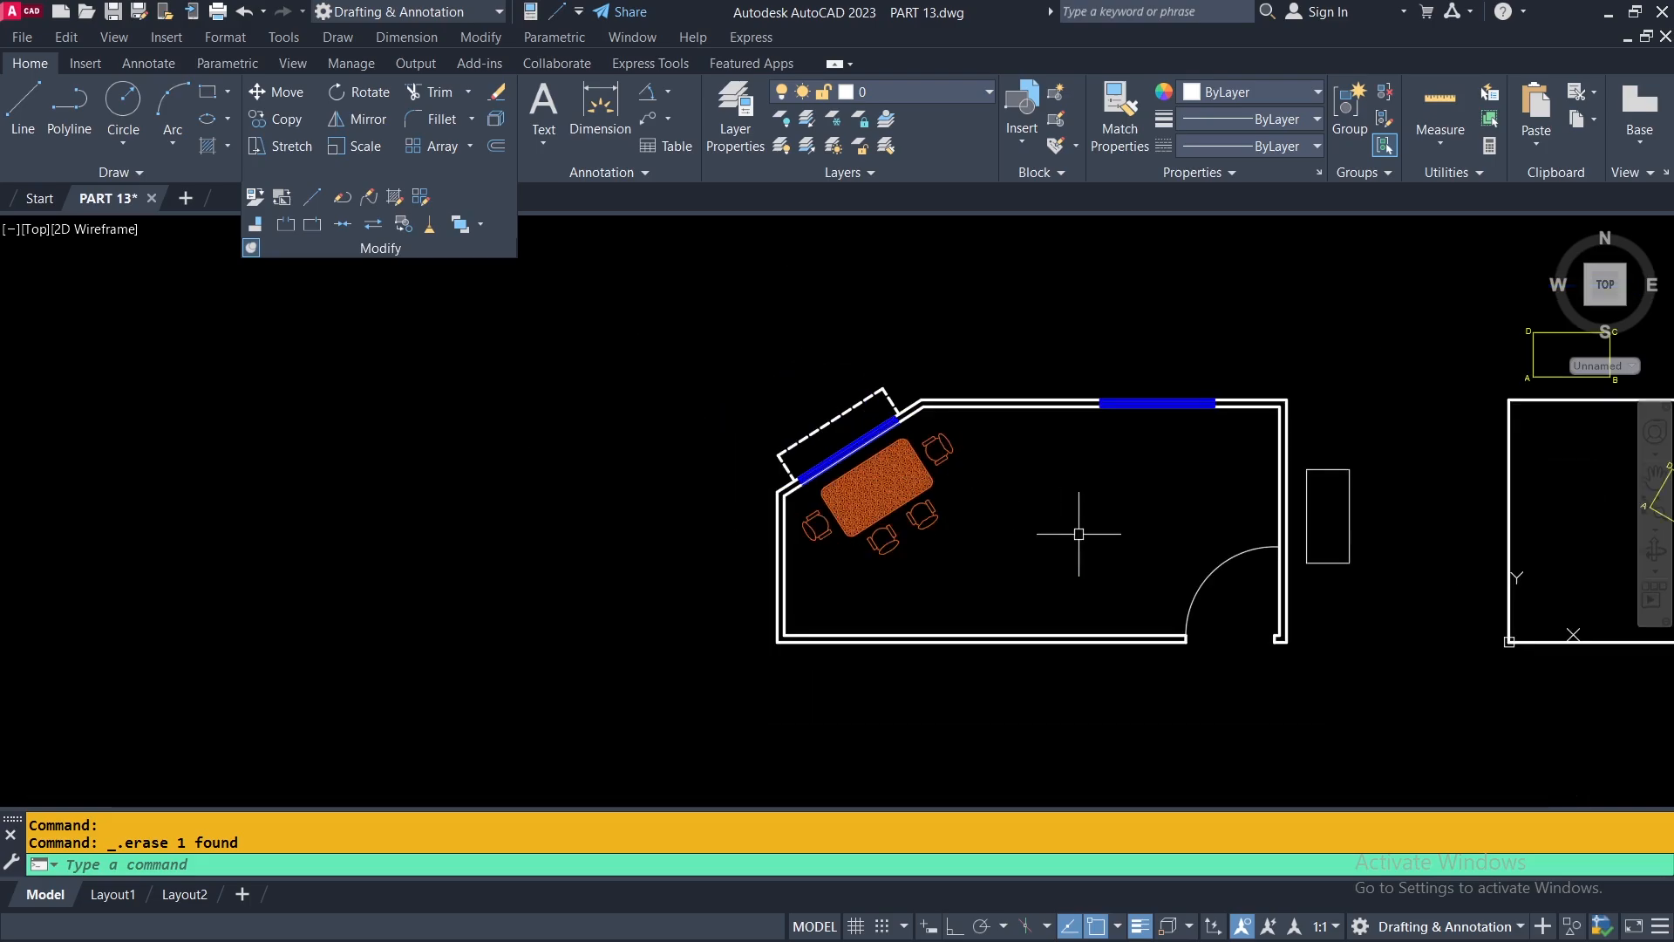
# Erase the aligned rectangle and triangles inside the large white rectangle.
pyautogui.moveTo(1079, 534); pyautogui.dragTo(496, 570, button='middle')
pyautogui.moveTo(1311, 534); pyautogui.dragTo(957, 504, button='middle')
pyautogui.scroll(6, 758, 484)
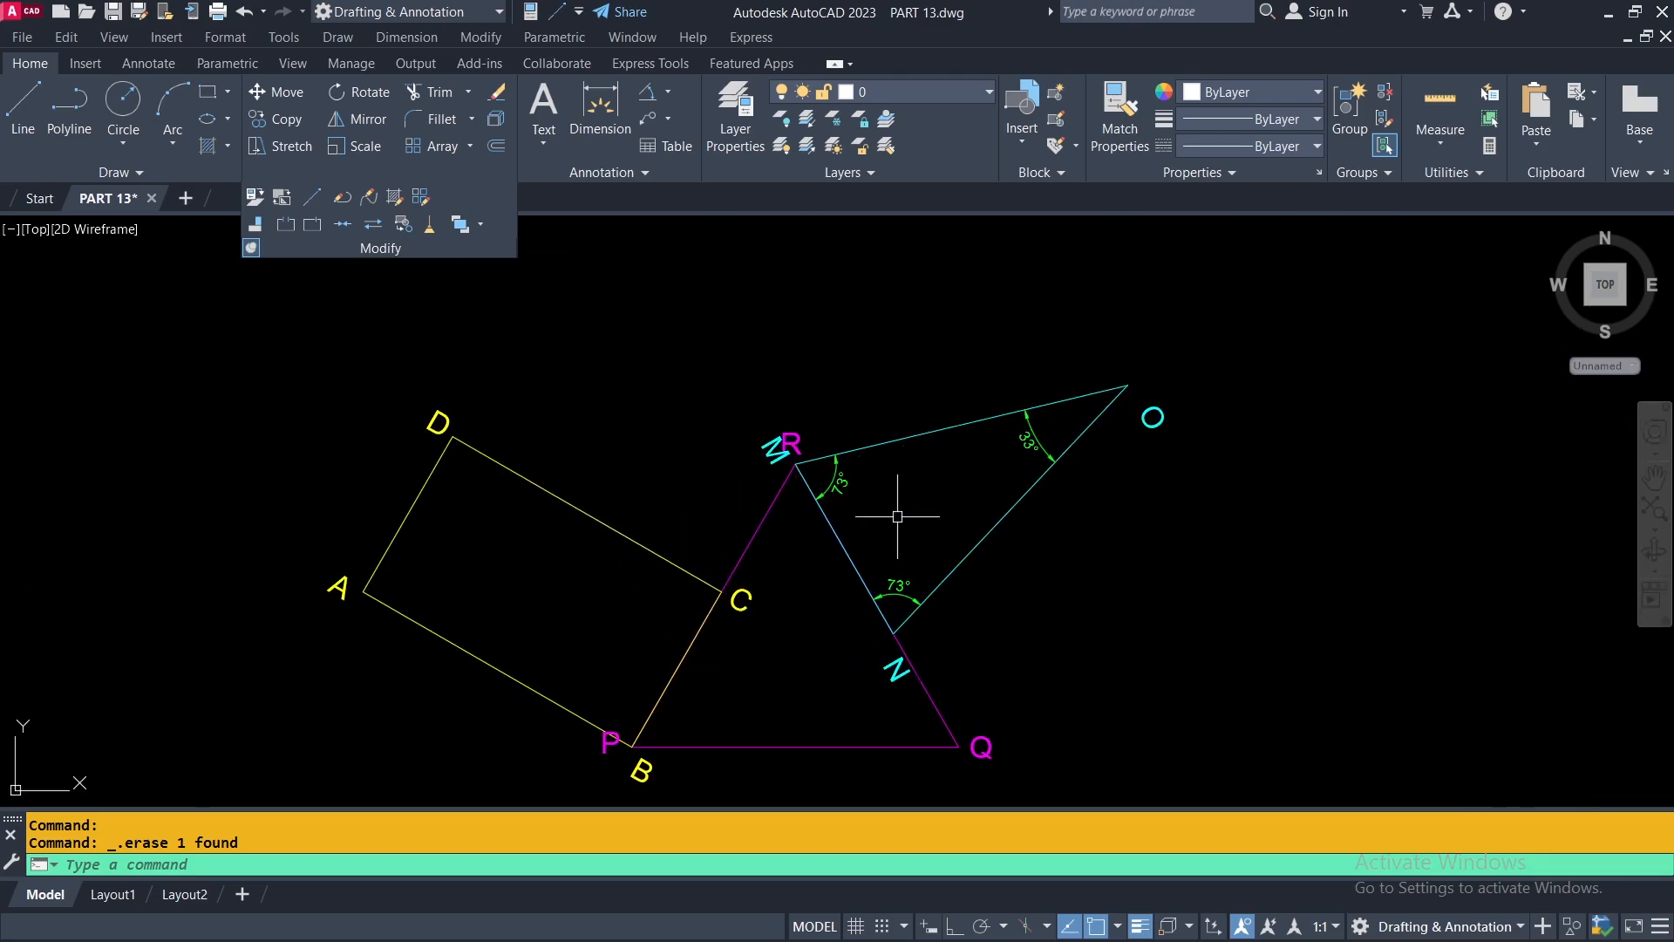
pyautogui.scroll(-6, 962, 602)
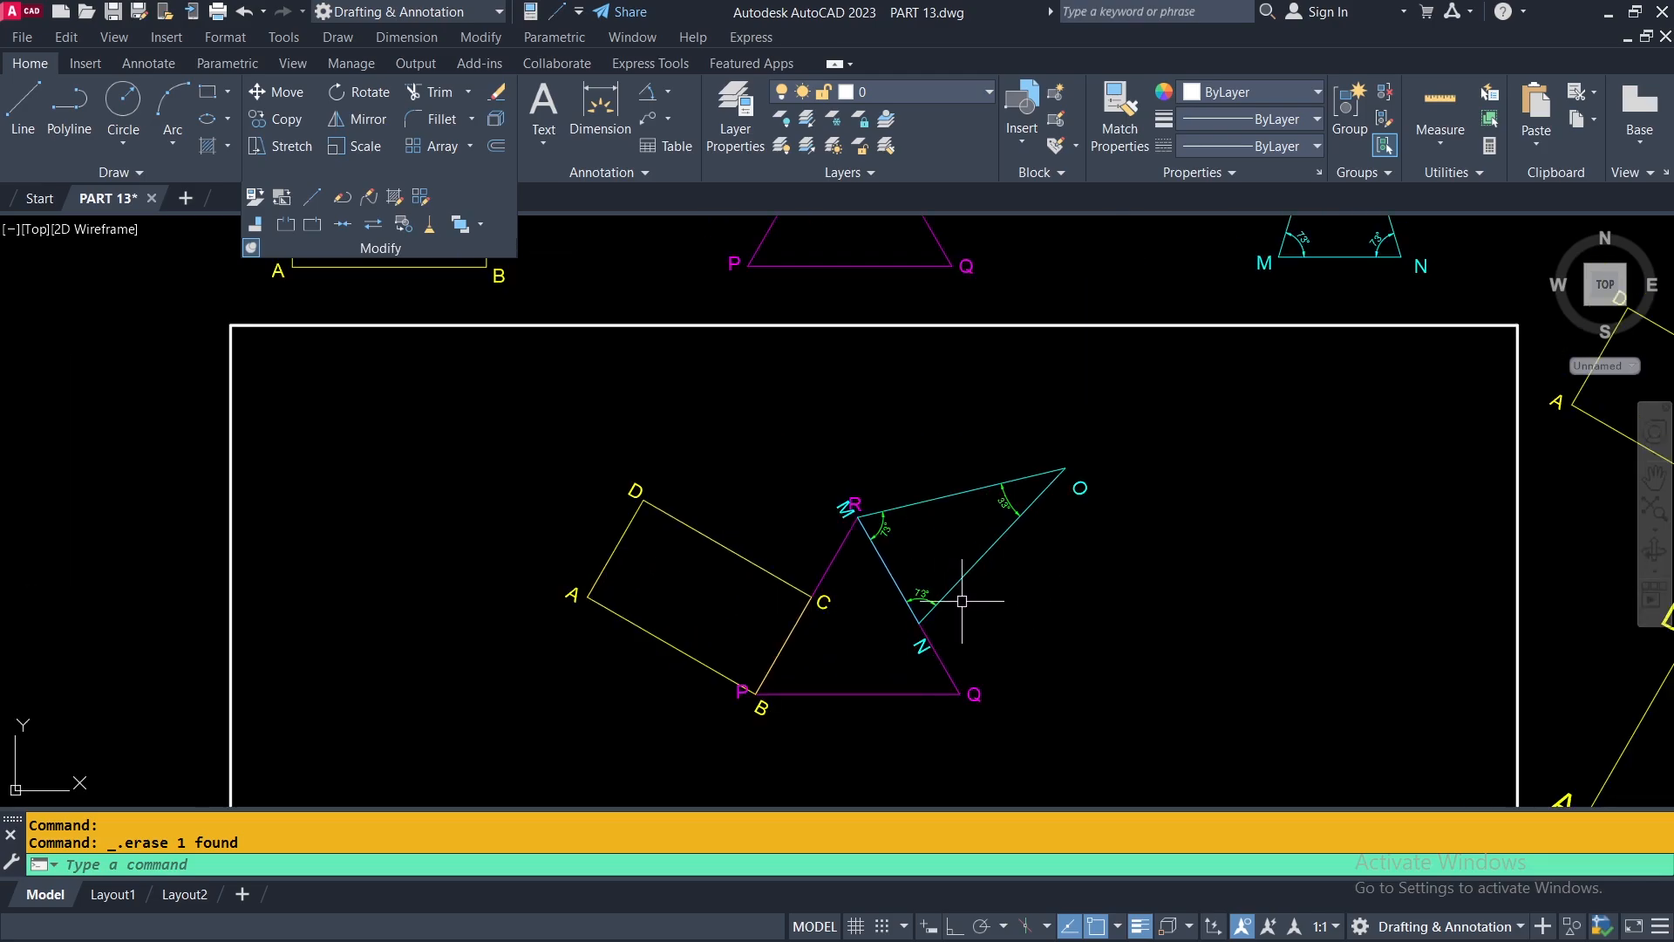
pyautogui.click(1068, 534)
pyautogui.click(823, 654)
pyautogui.press('Delete')
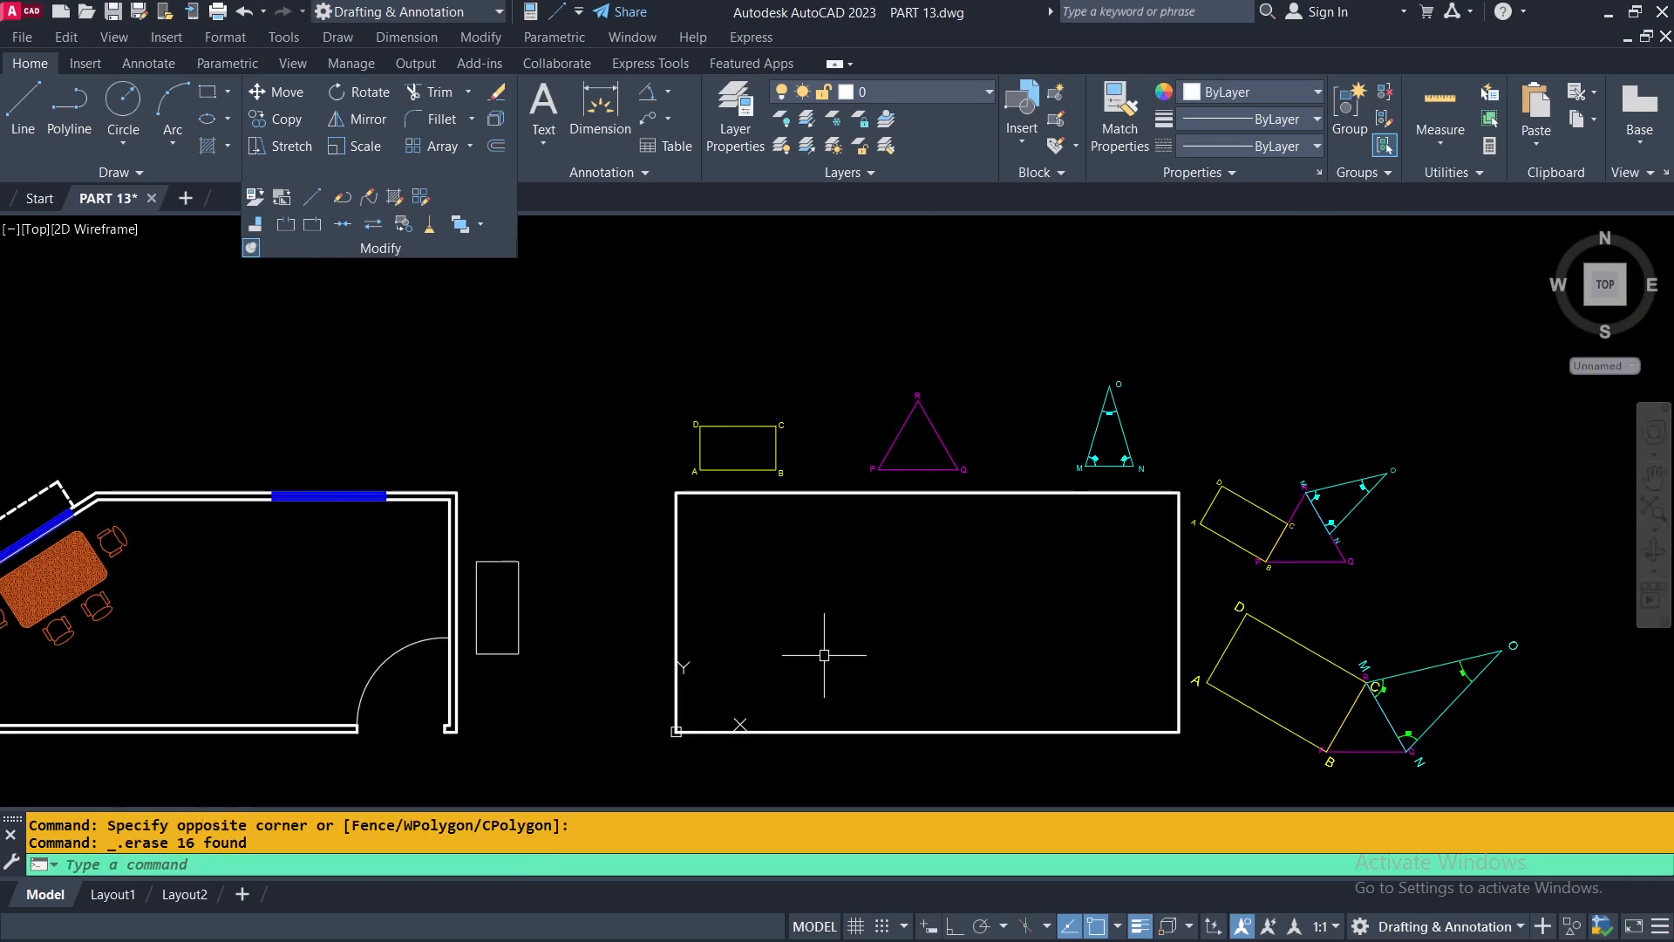
# Copy the labelled rectangle ABCD and triangles PQR and MNO from above the white rectangle straight down into it.
pyautogui.click(267, 121)
pyautogui.click(1181, 355)
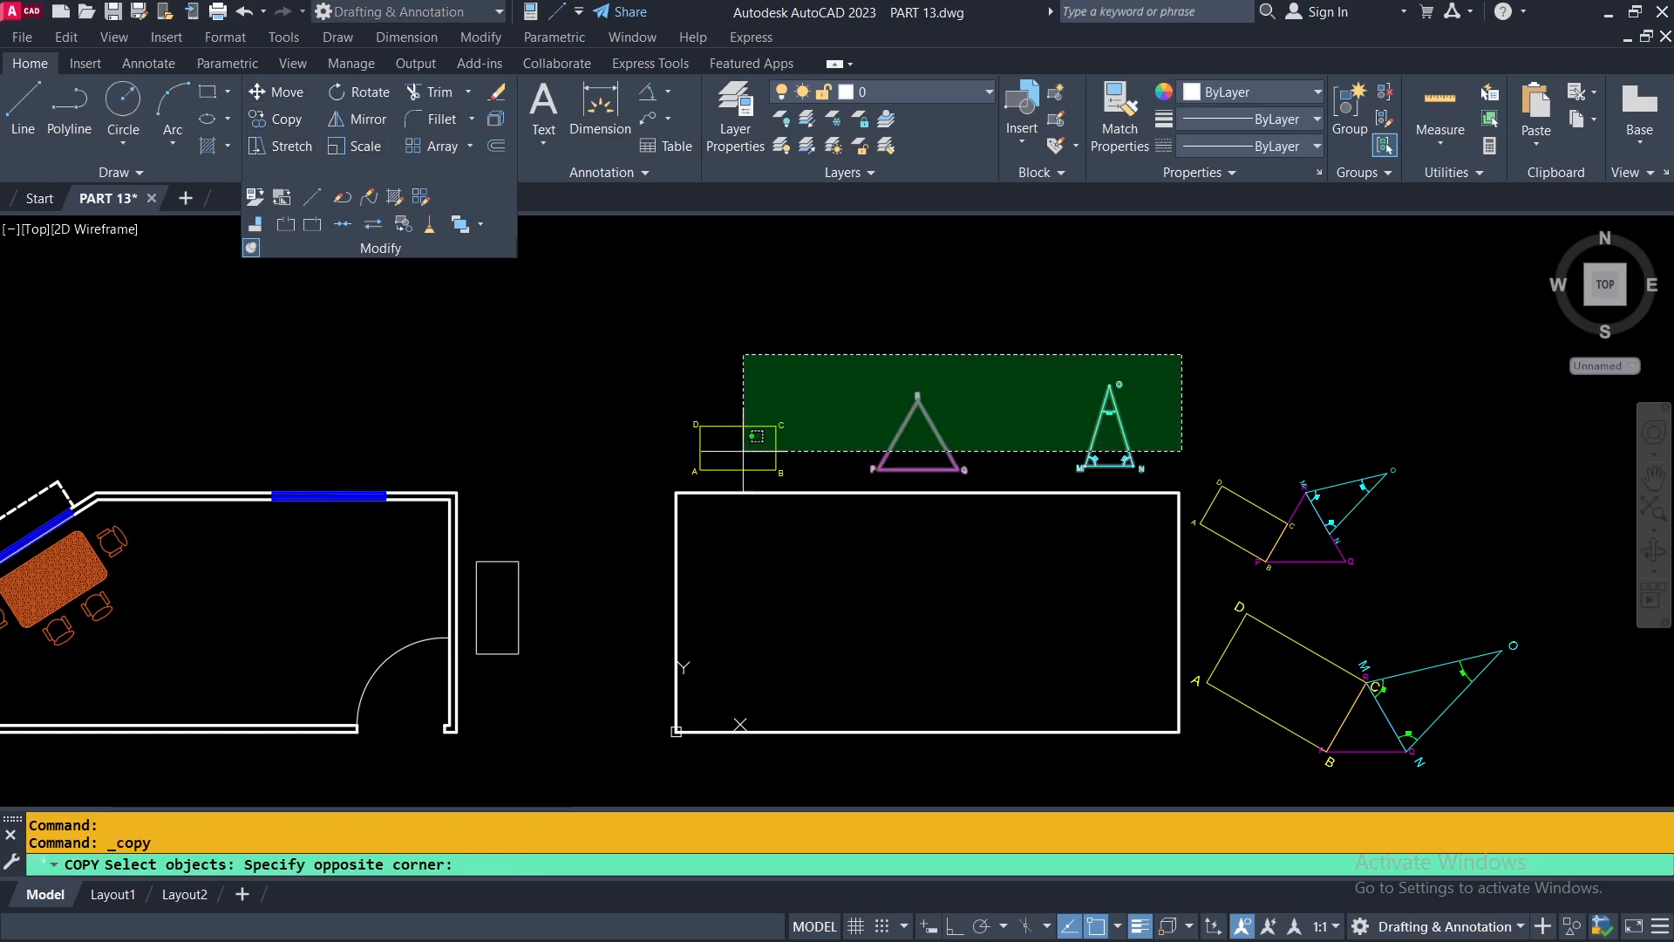
pyautogui.click(740, 459)
pyautogui.press('Return')
pyautogui.click(1001, 423)
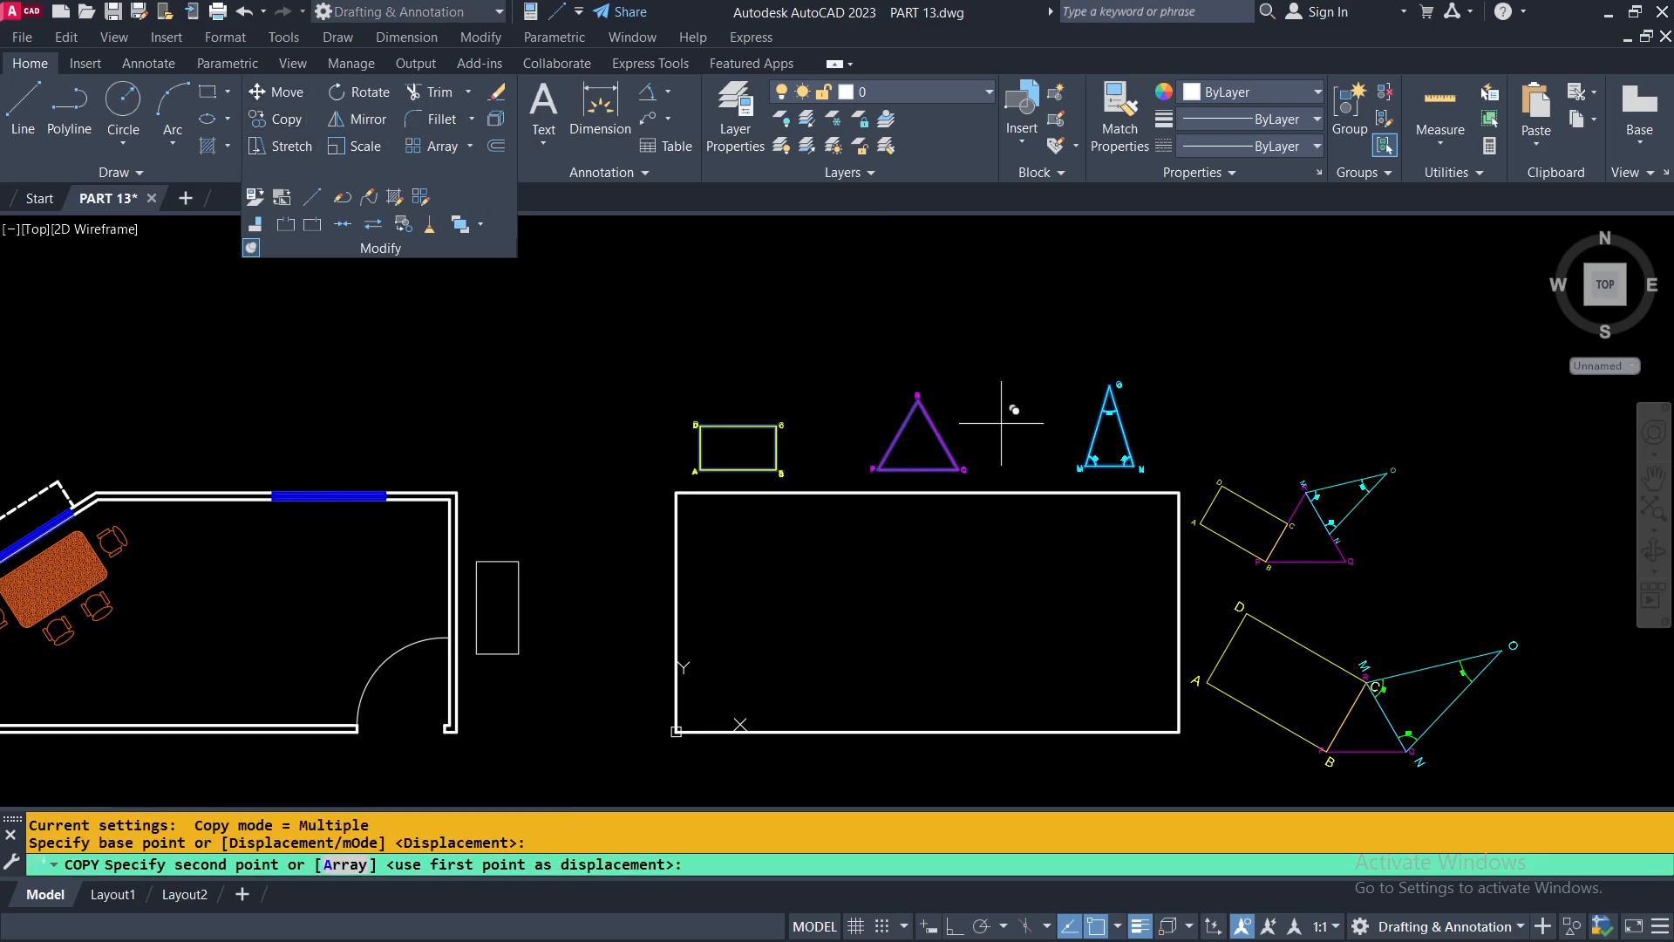
pyautogui.click(1001, 604)
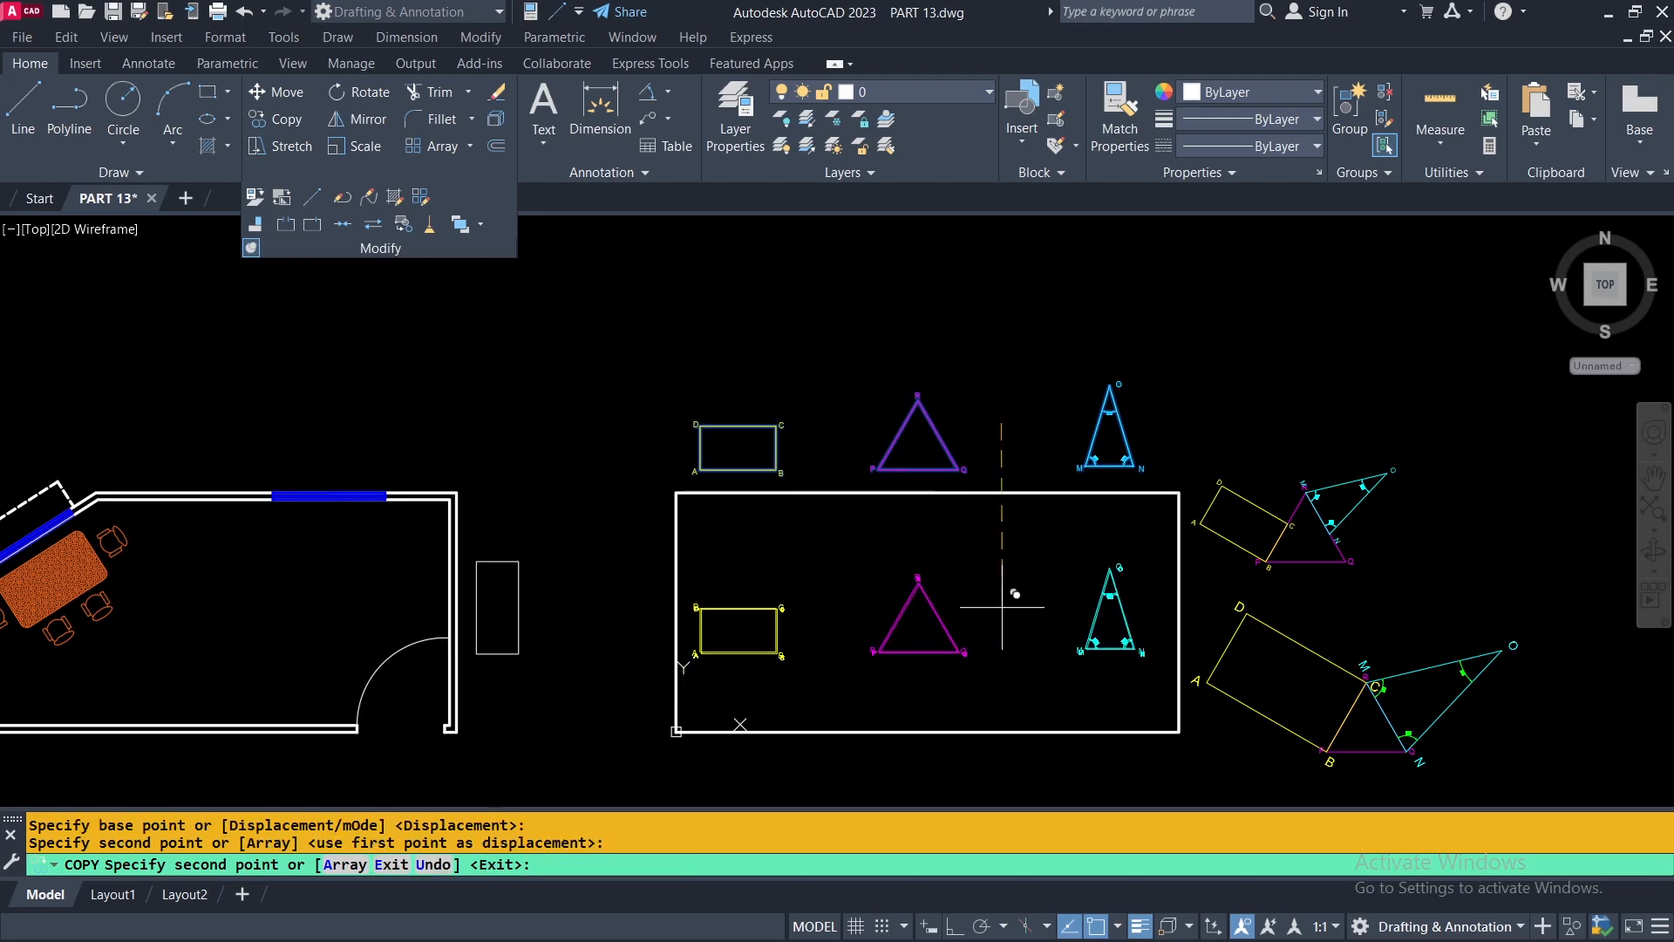
pyautogui.press('Escape')
# Hide the room with its dining set, the three shapes above the white rectangle, and the smaller aligned example beside it.
pyautogui.scroll(2, 1000, 682)
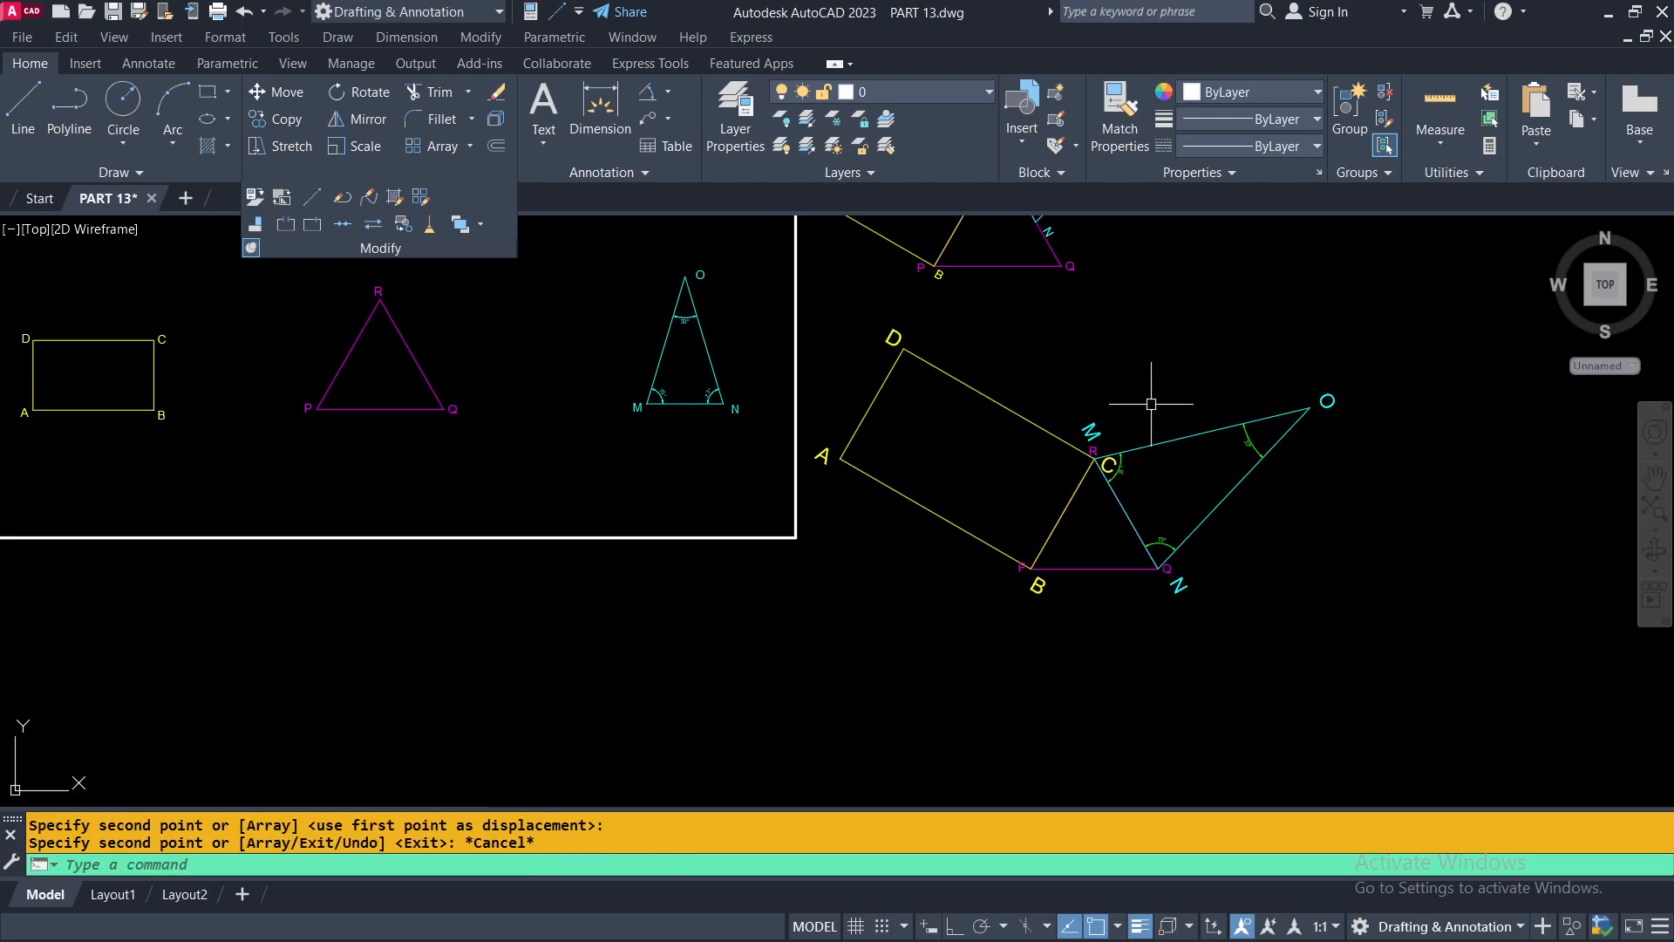
pyautogui.scroll(-3, 1195, 615)
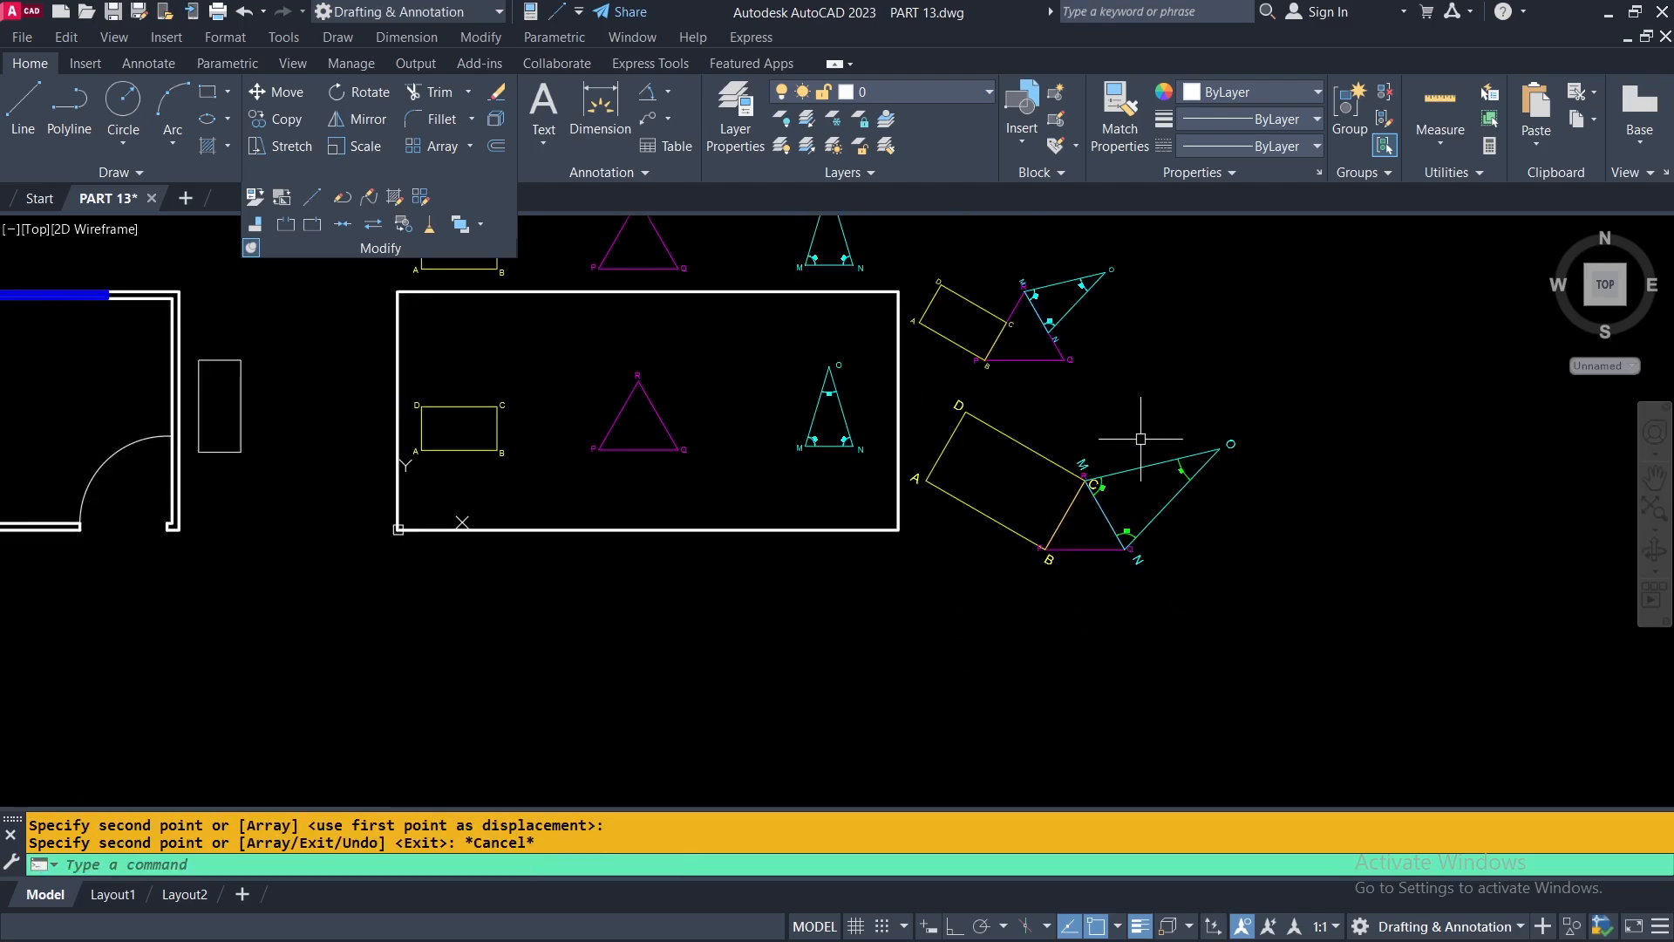
pyautogui.scroll(-2, 1192, 567)
pyautogui.click(1091, 384)
pyautogui.click(714, 462)
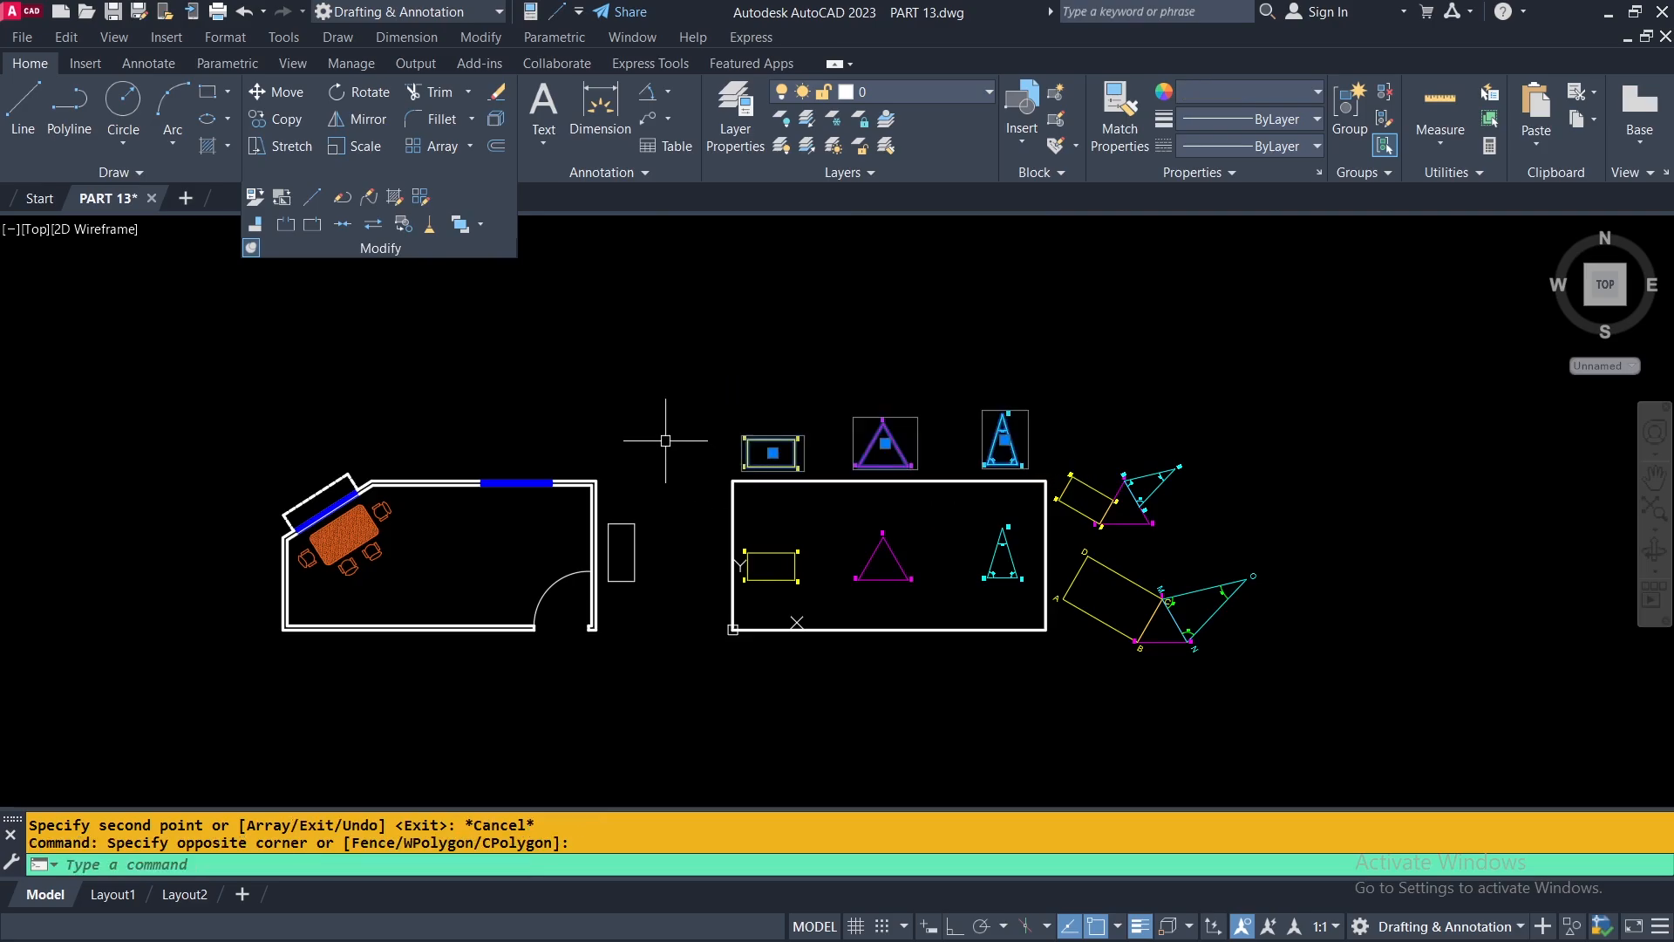
pyautogui.click(657, 439)
pyautogui.click(343, 639)
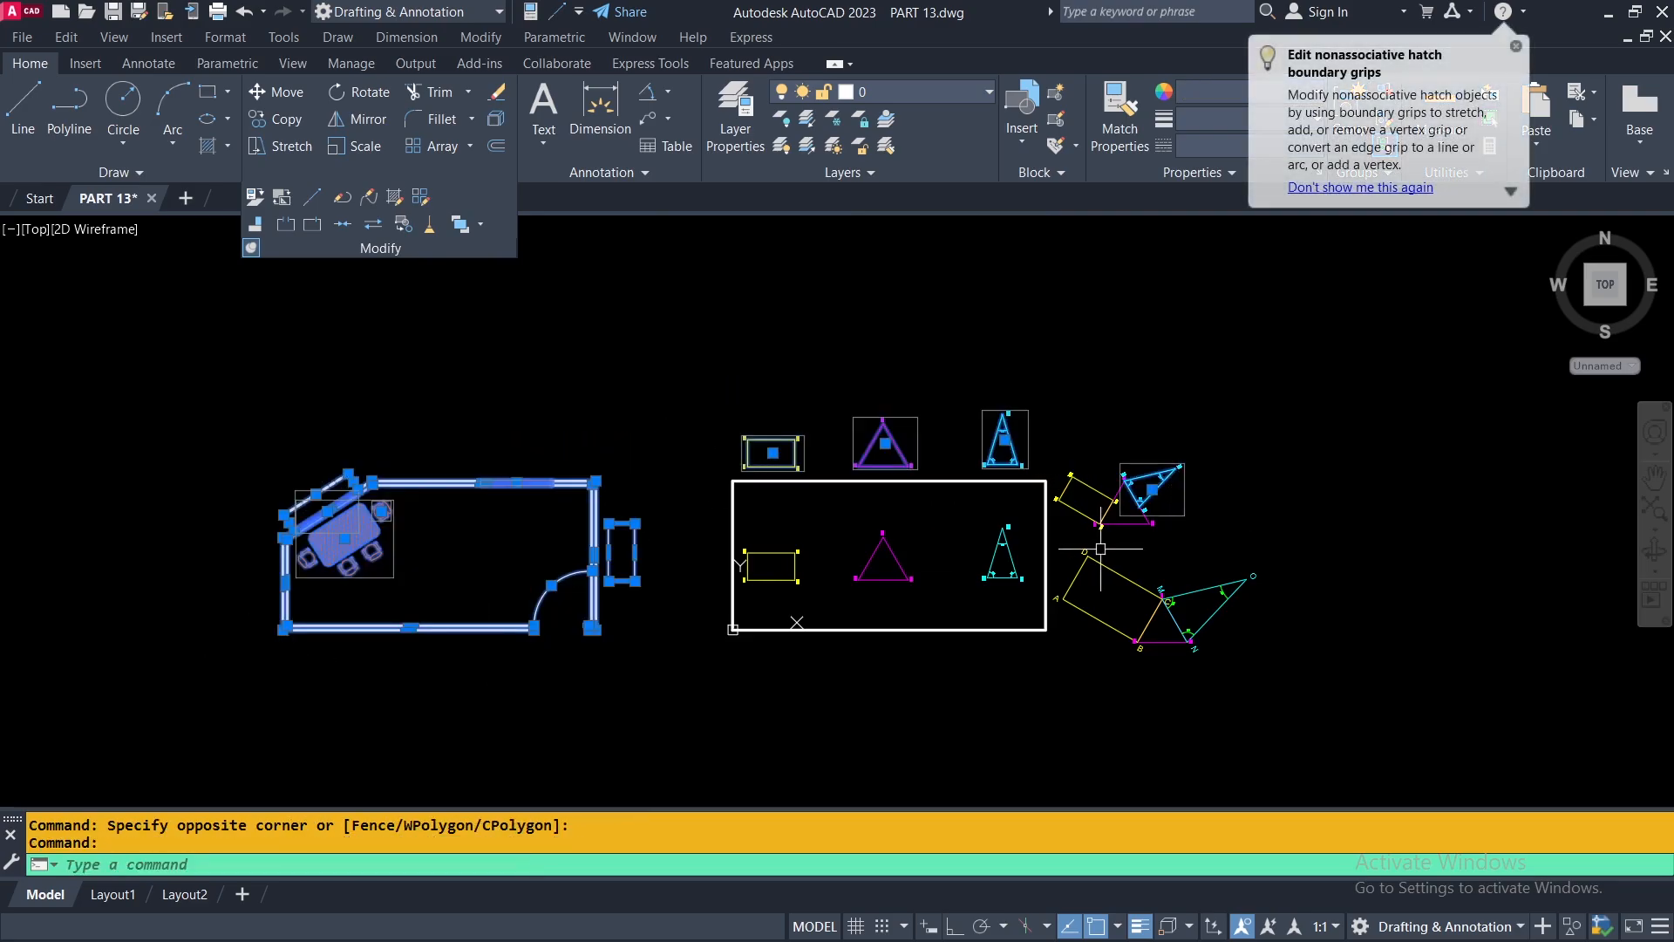
pyautogui.click(1199, 423)
pyautogui.click(1050, 565)
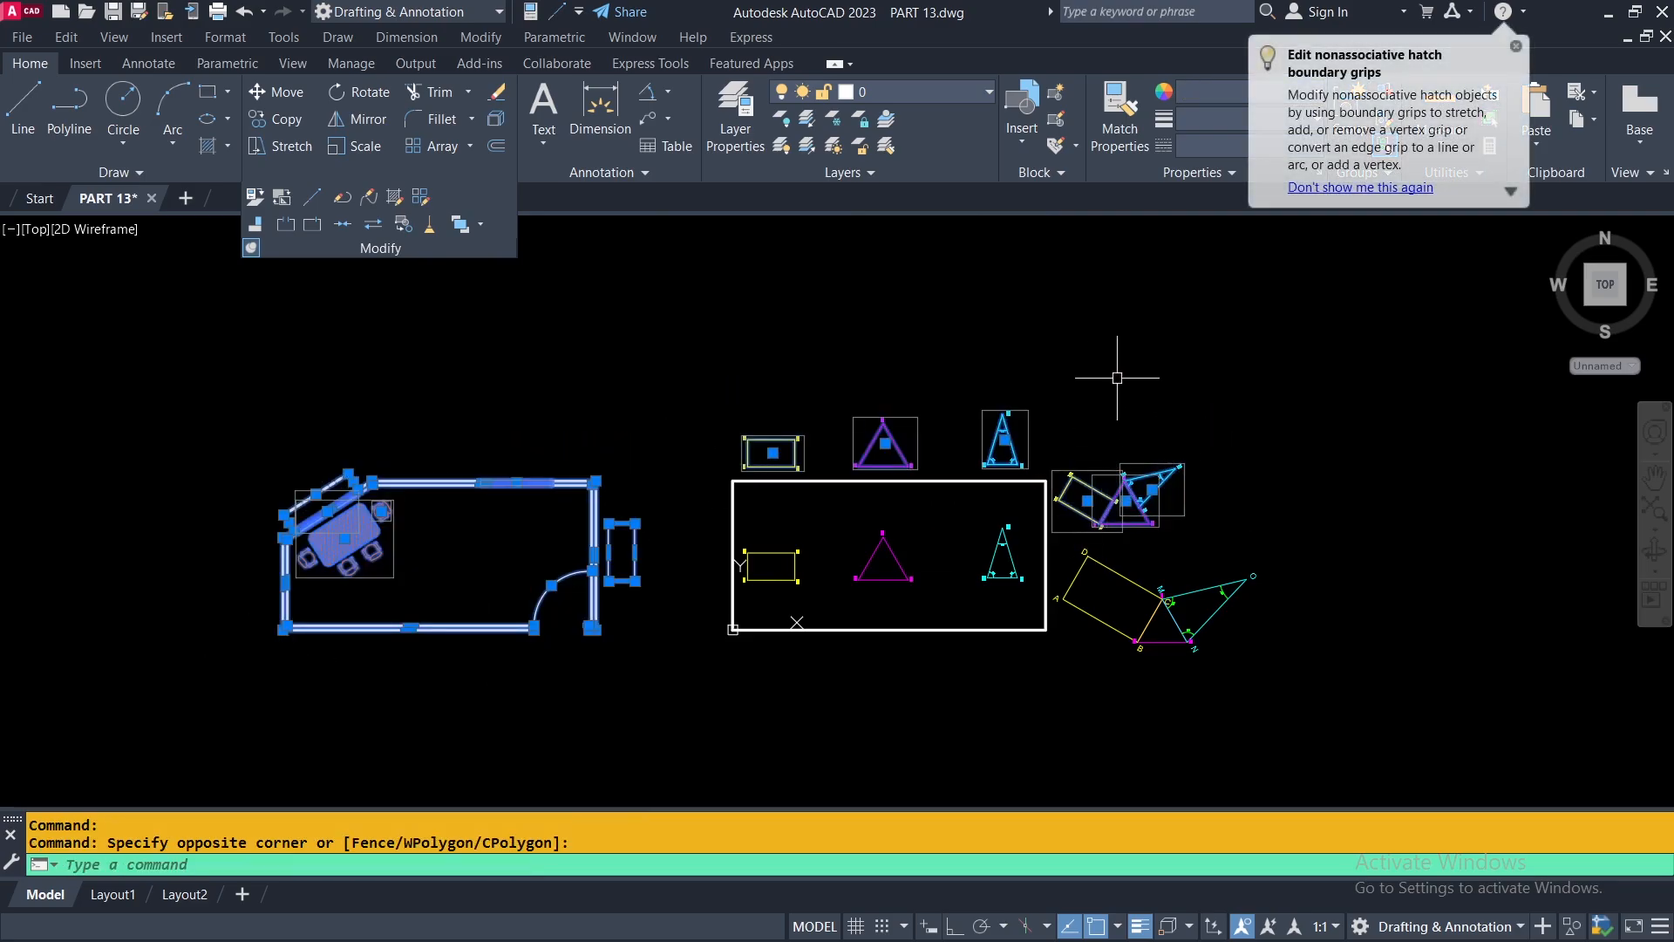
pyautogui.rightClick(1125, 381)
pyautogui.moveTo(1195, 475)
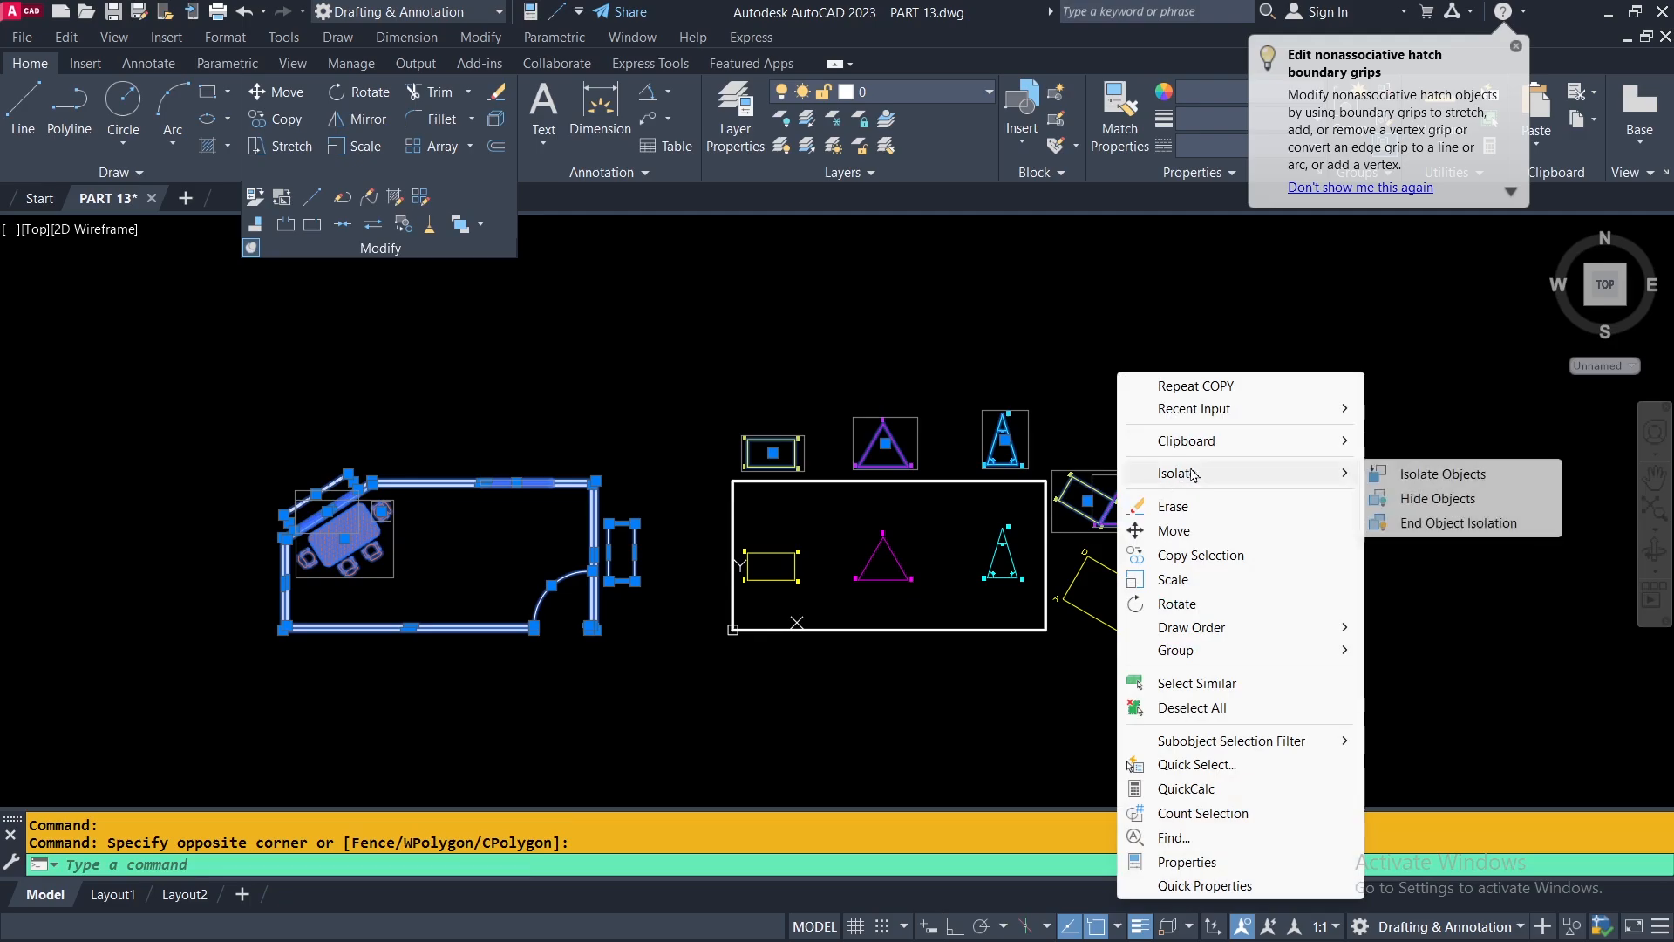
pyautogui.click(1413, 499)
# Align triangle MNO inside the white rectangle to triangle PQR, matching M to R and N to Q, with scaling to the alignment points.
pyautogui.scroll(4, 1081, 611)
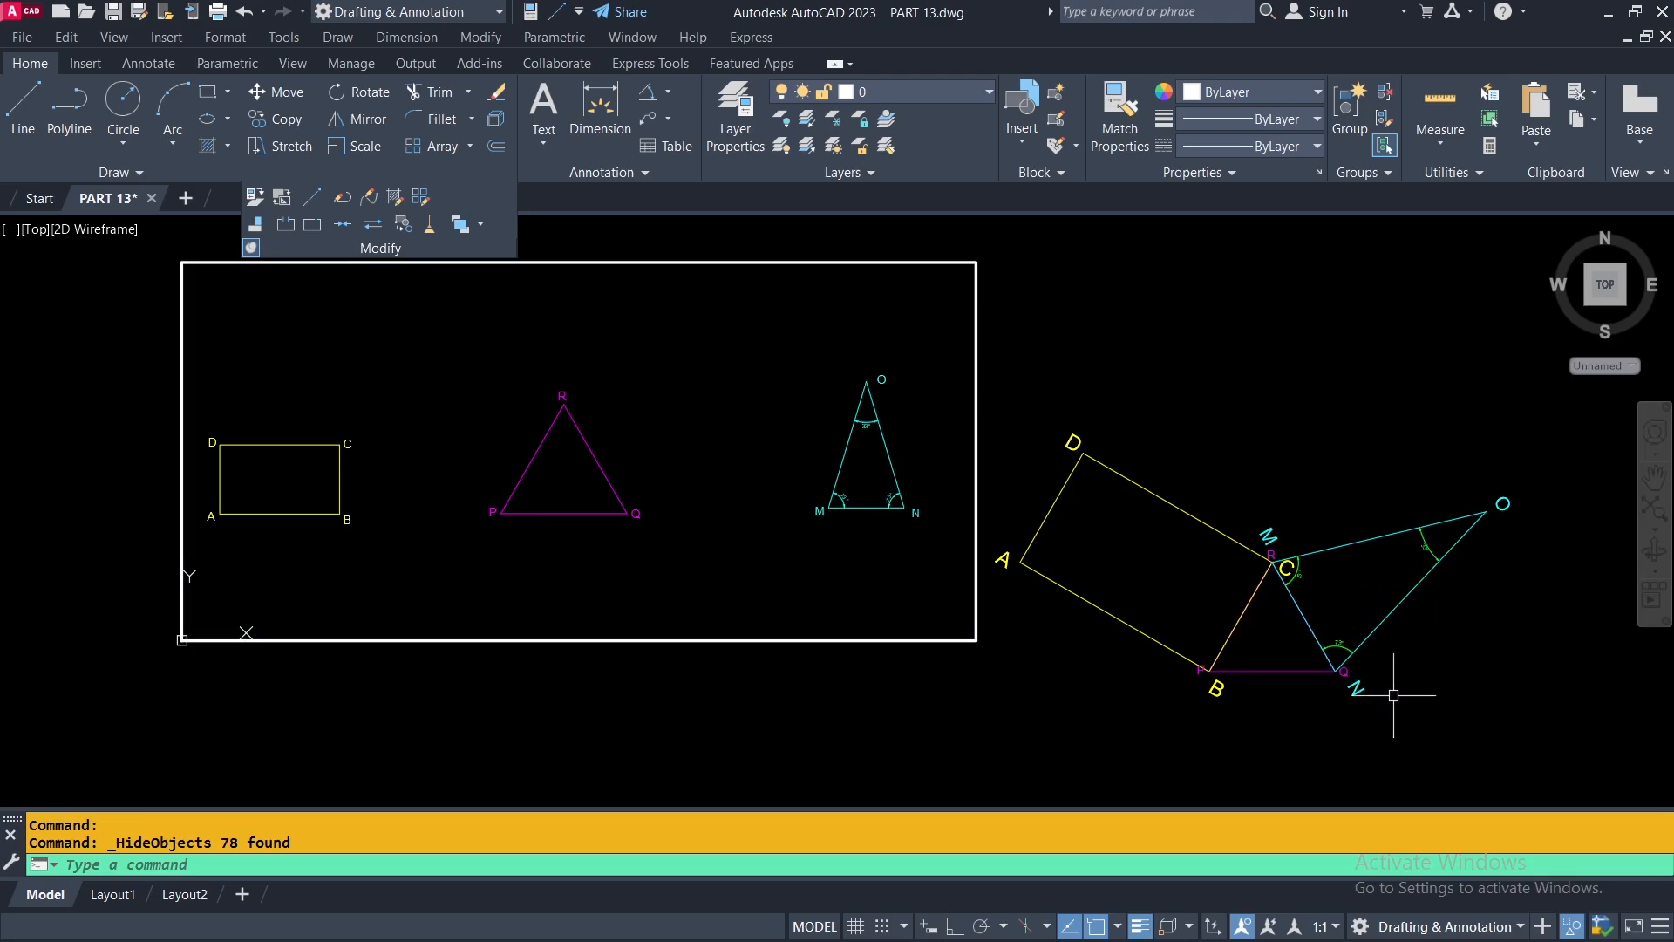
pyautogui.scroll(4, 1333, 656)
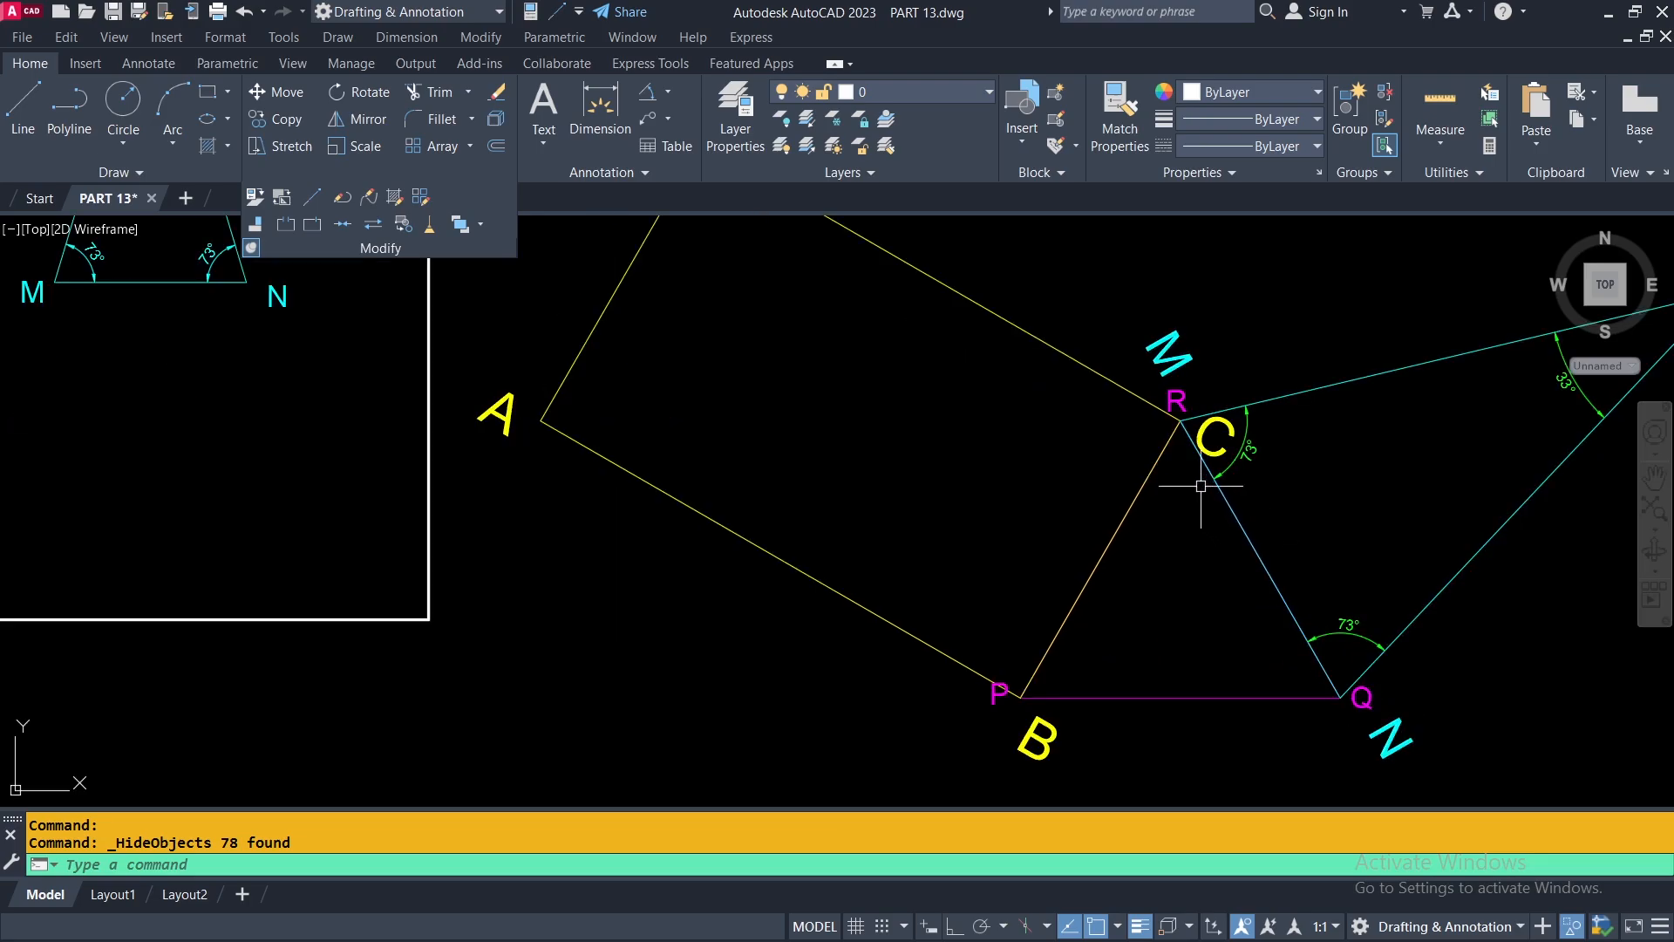
pyautogui.scroll(-4, 1335, 680)
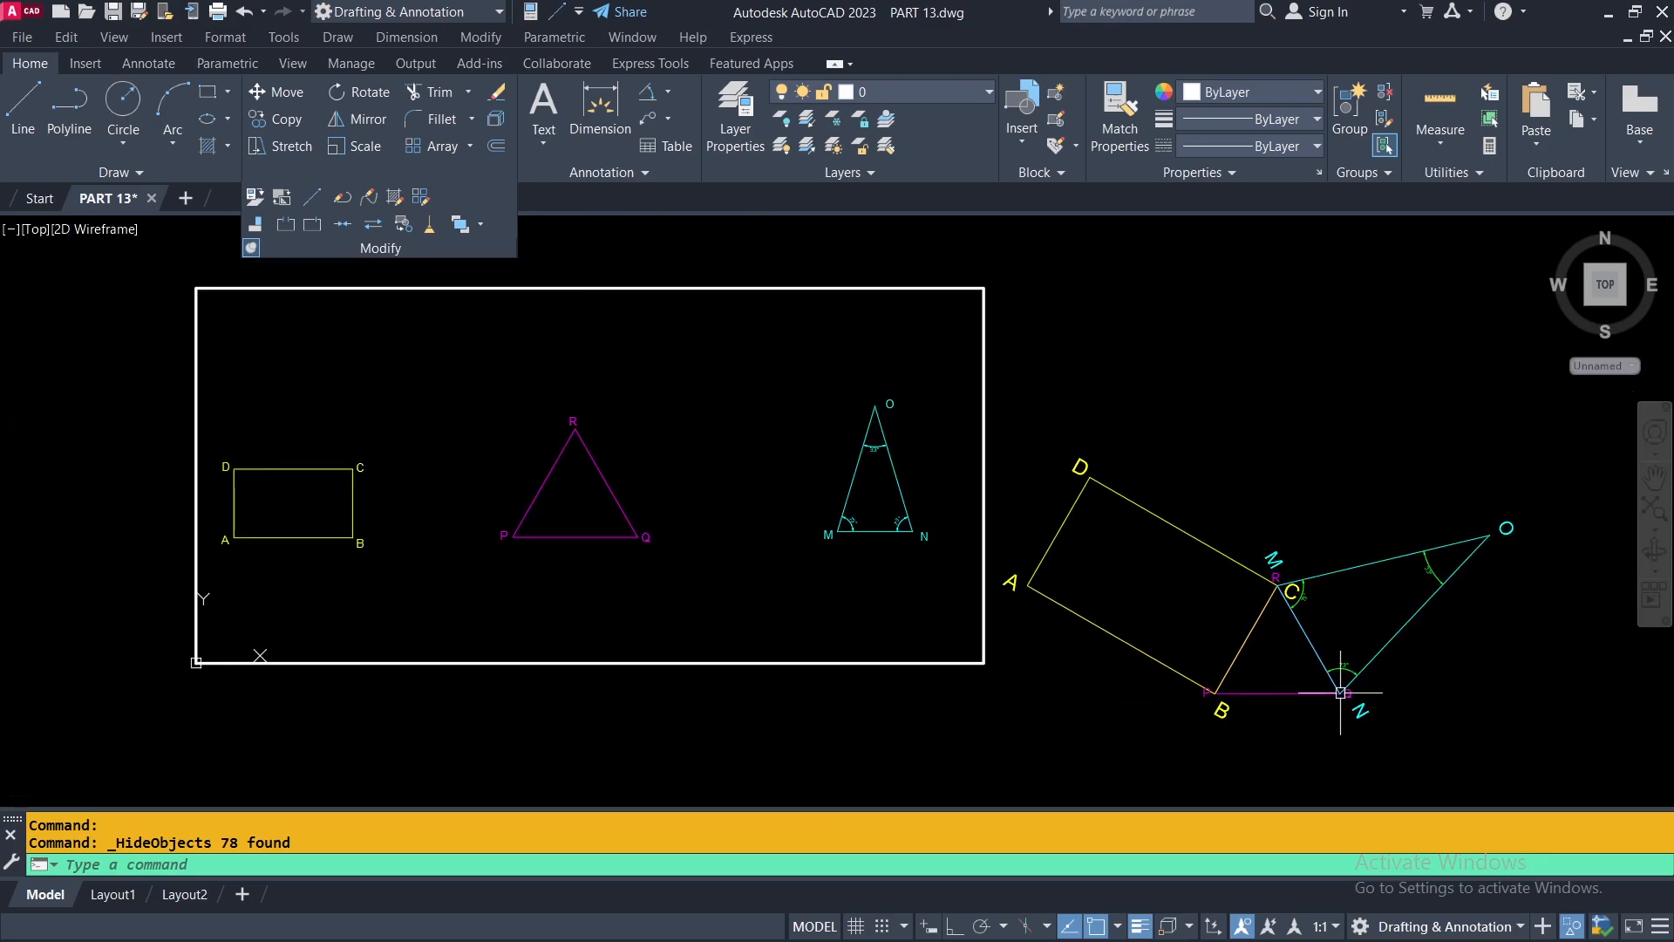
pyautogui.moveTo(495, 590); pyautogui.dragTo(878, 610, button='middle')
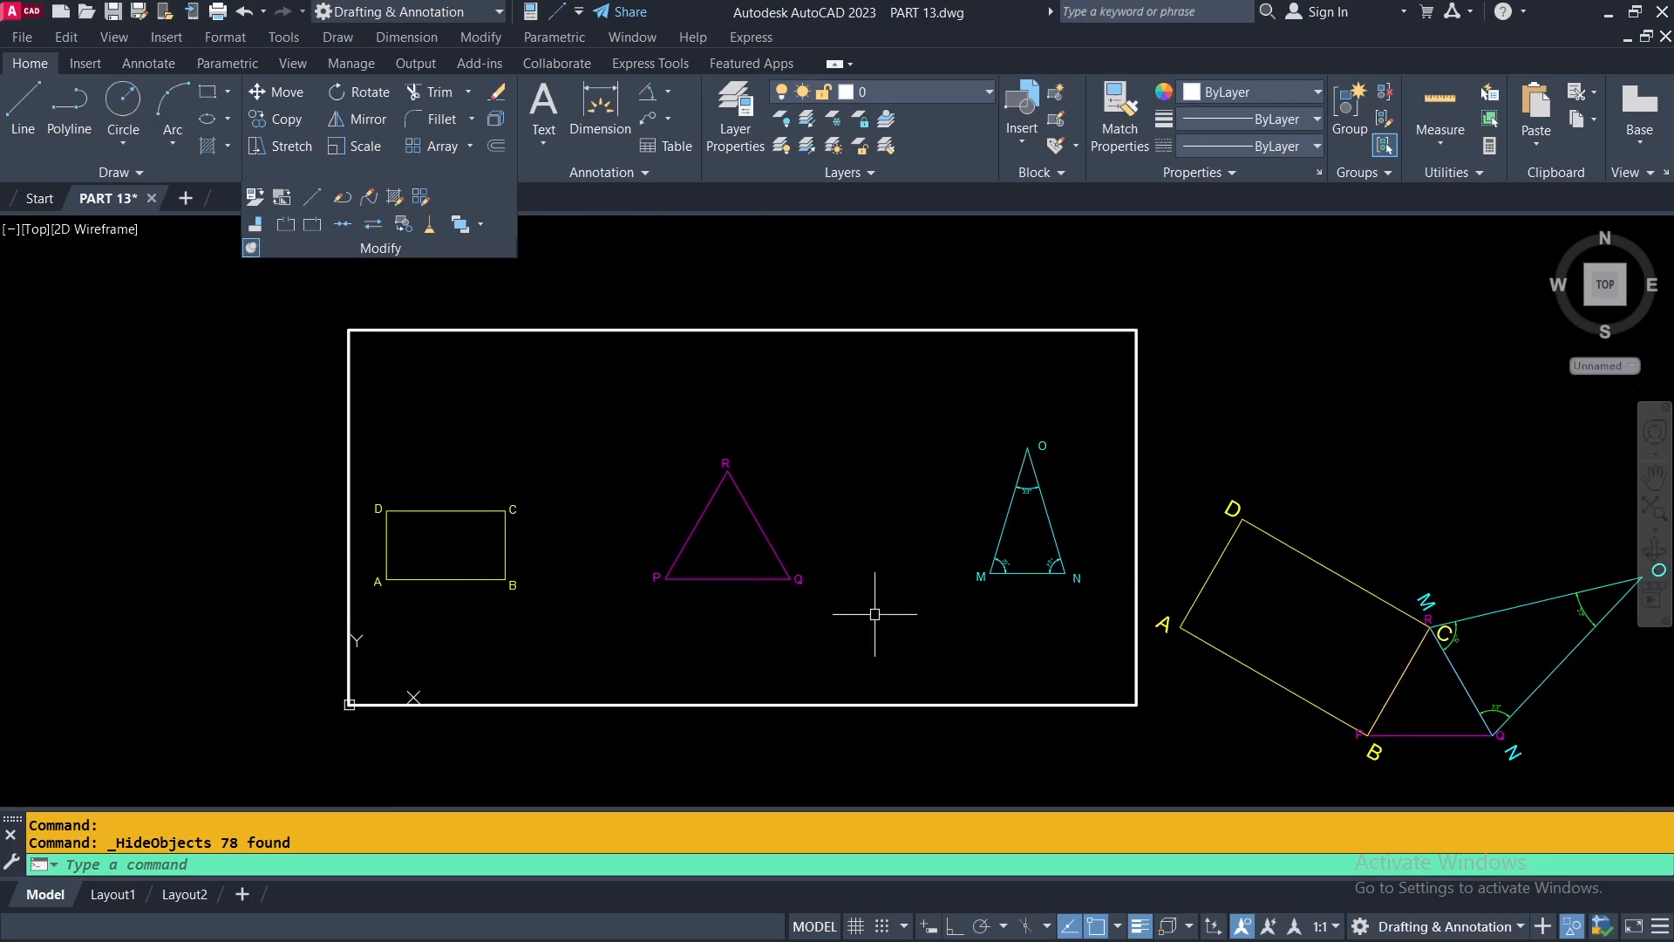
pyautogui.click(256, 224)
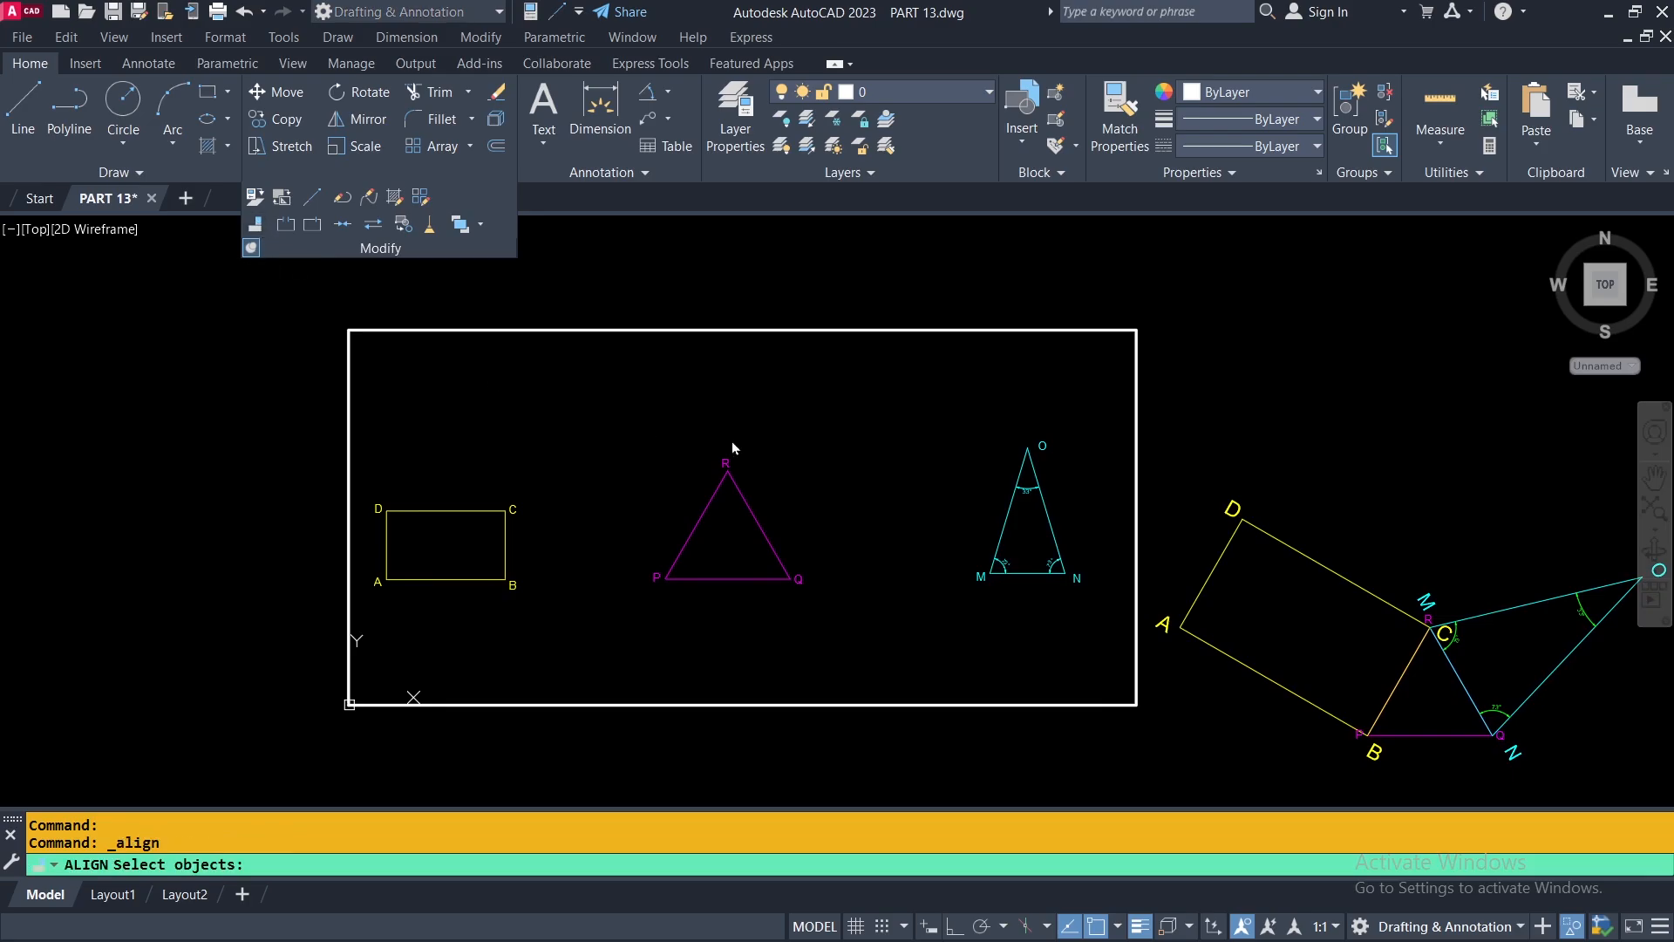
pyautogui.click(1024, 573)
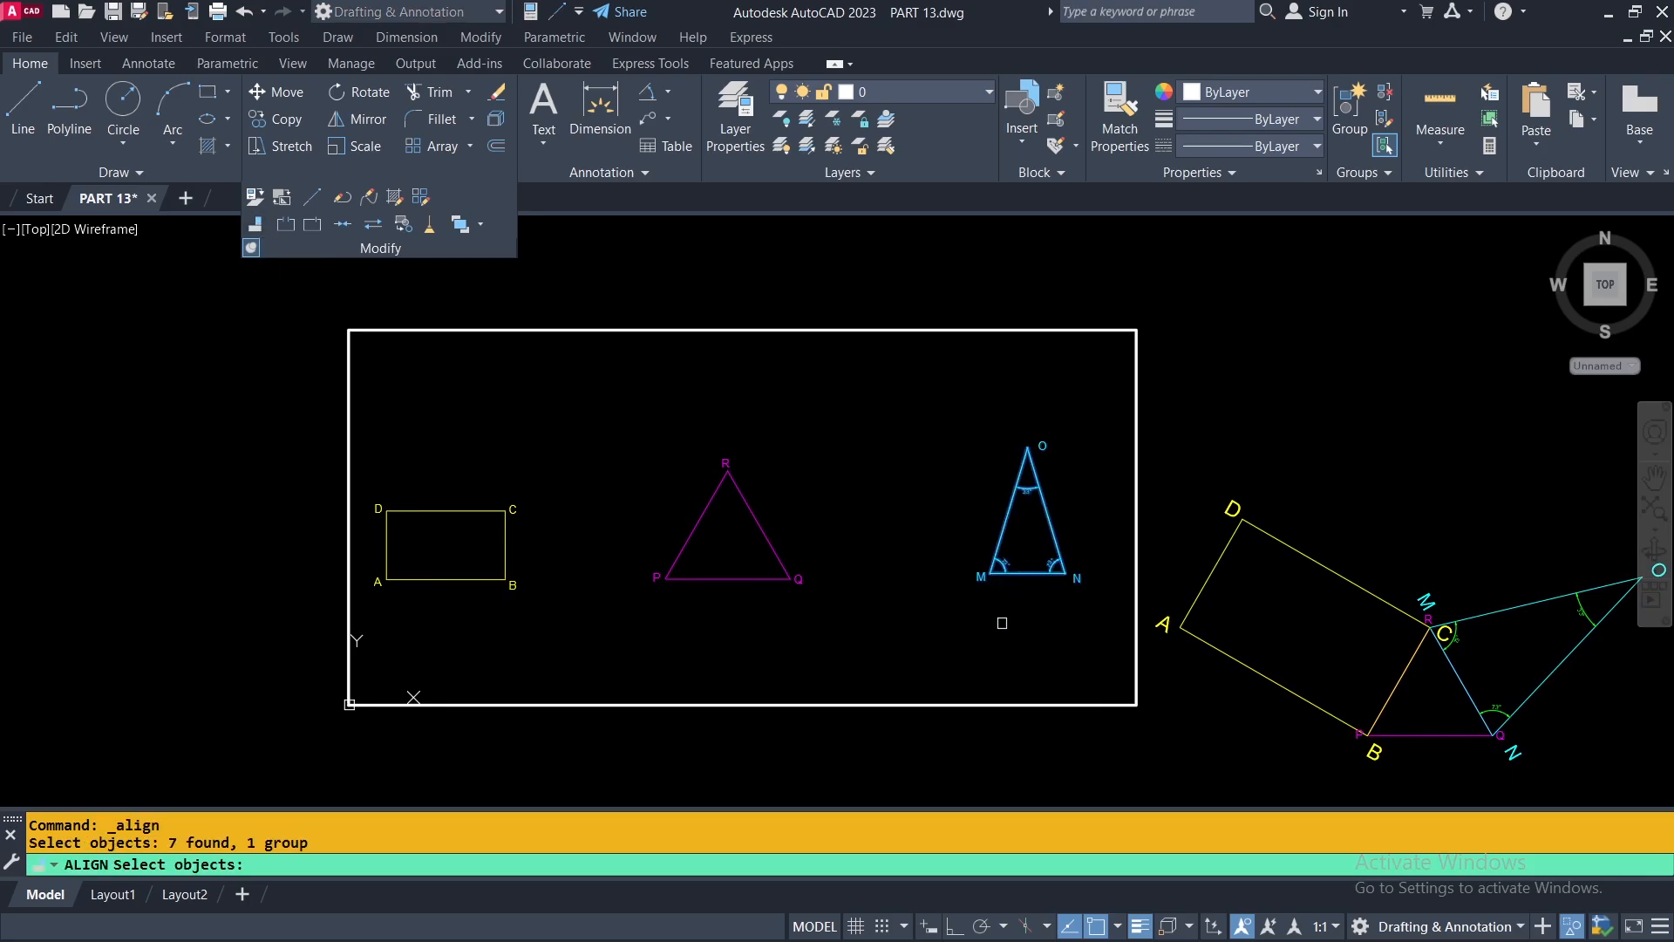
pyautogui.press('Return')
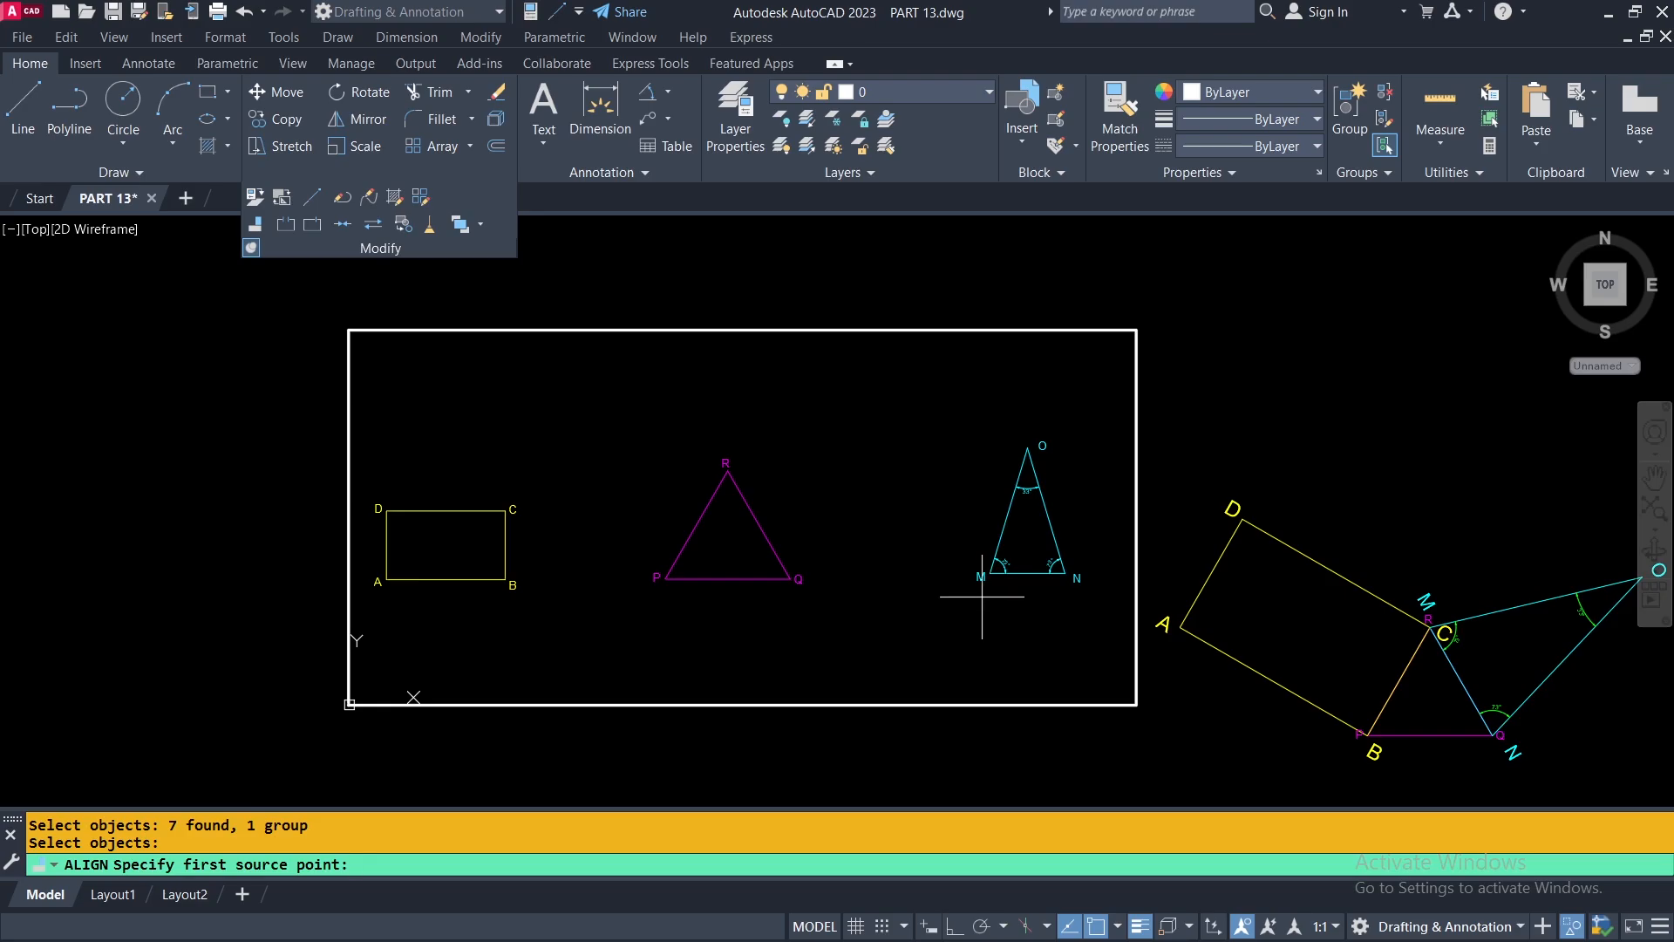
pyautogui.scroll(4, 982, 597)
pyautogui.moveTo(1022, 689); pyautogui.dragTo(1115, 745, button='middle')
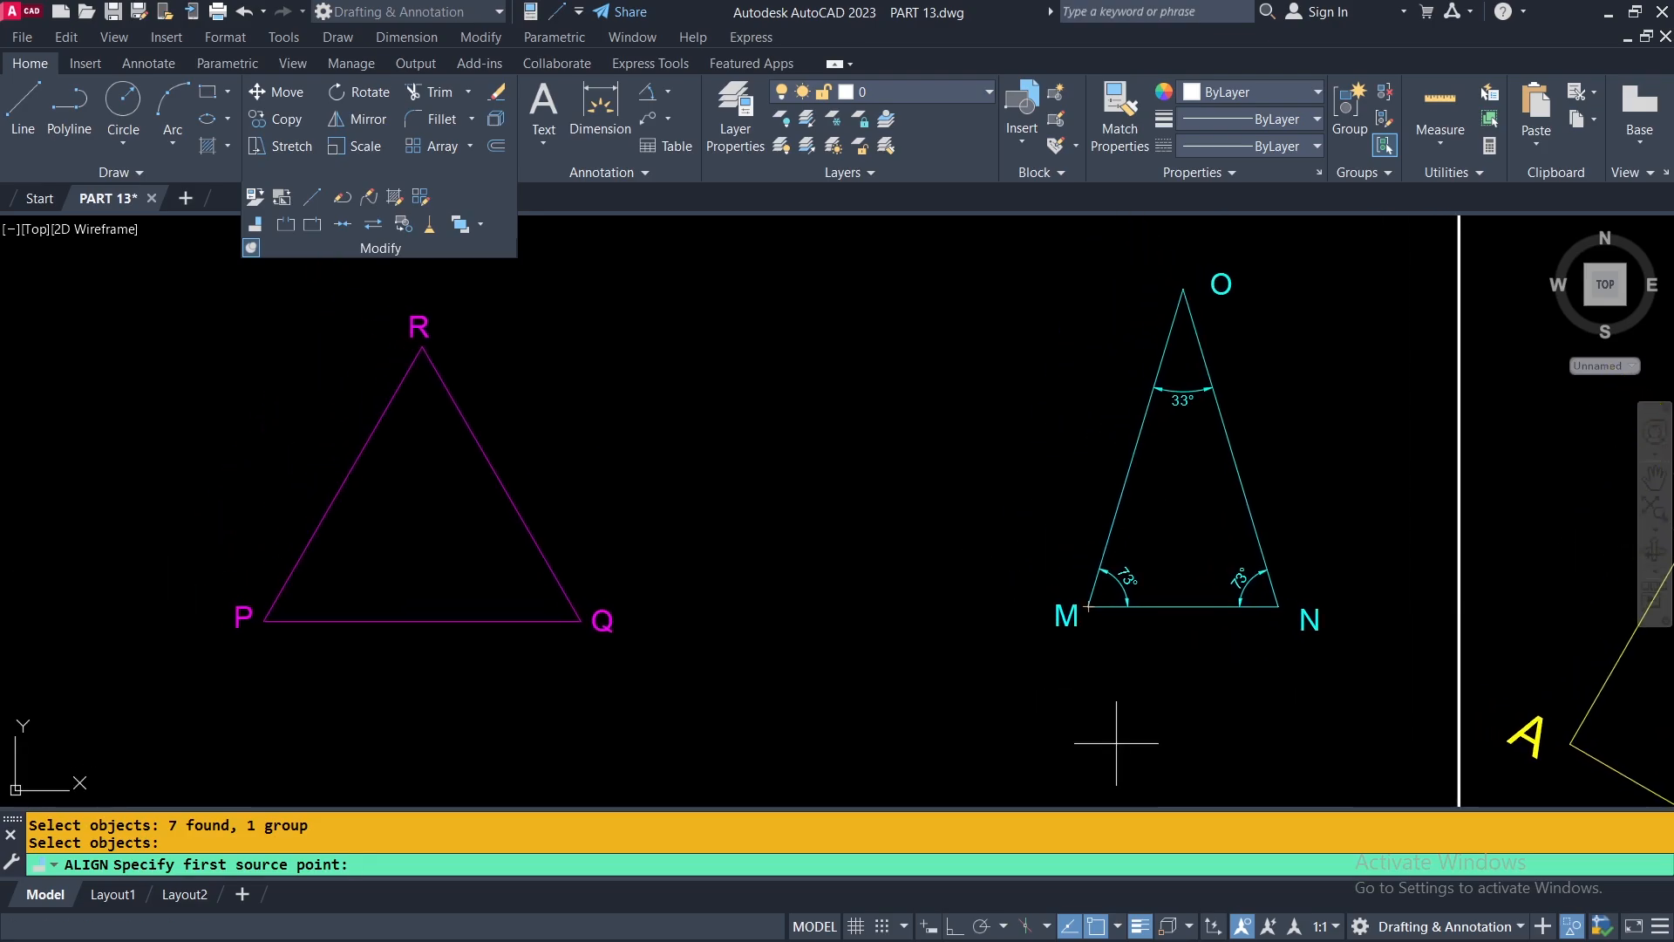
pyautogui.click(1087, 605)
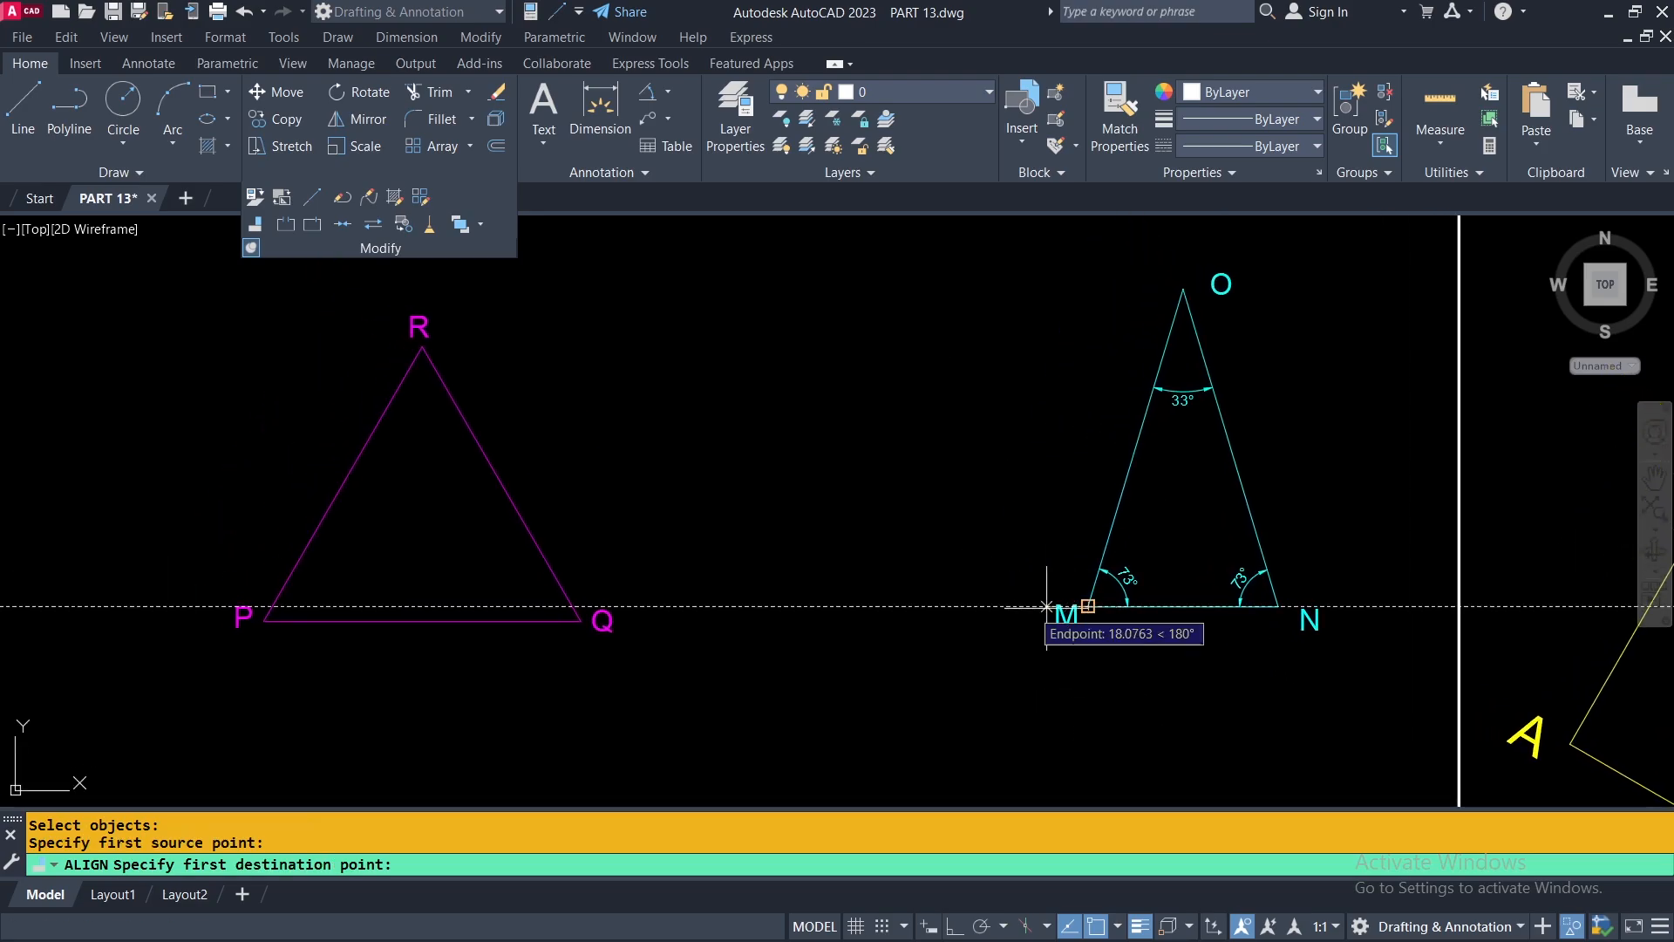
pyautogui.click(422, 345)
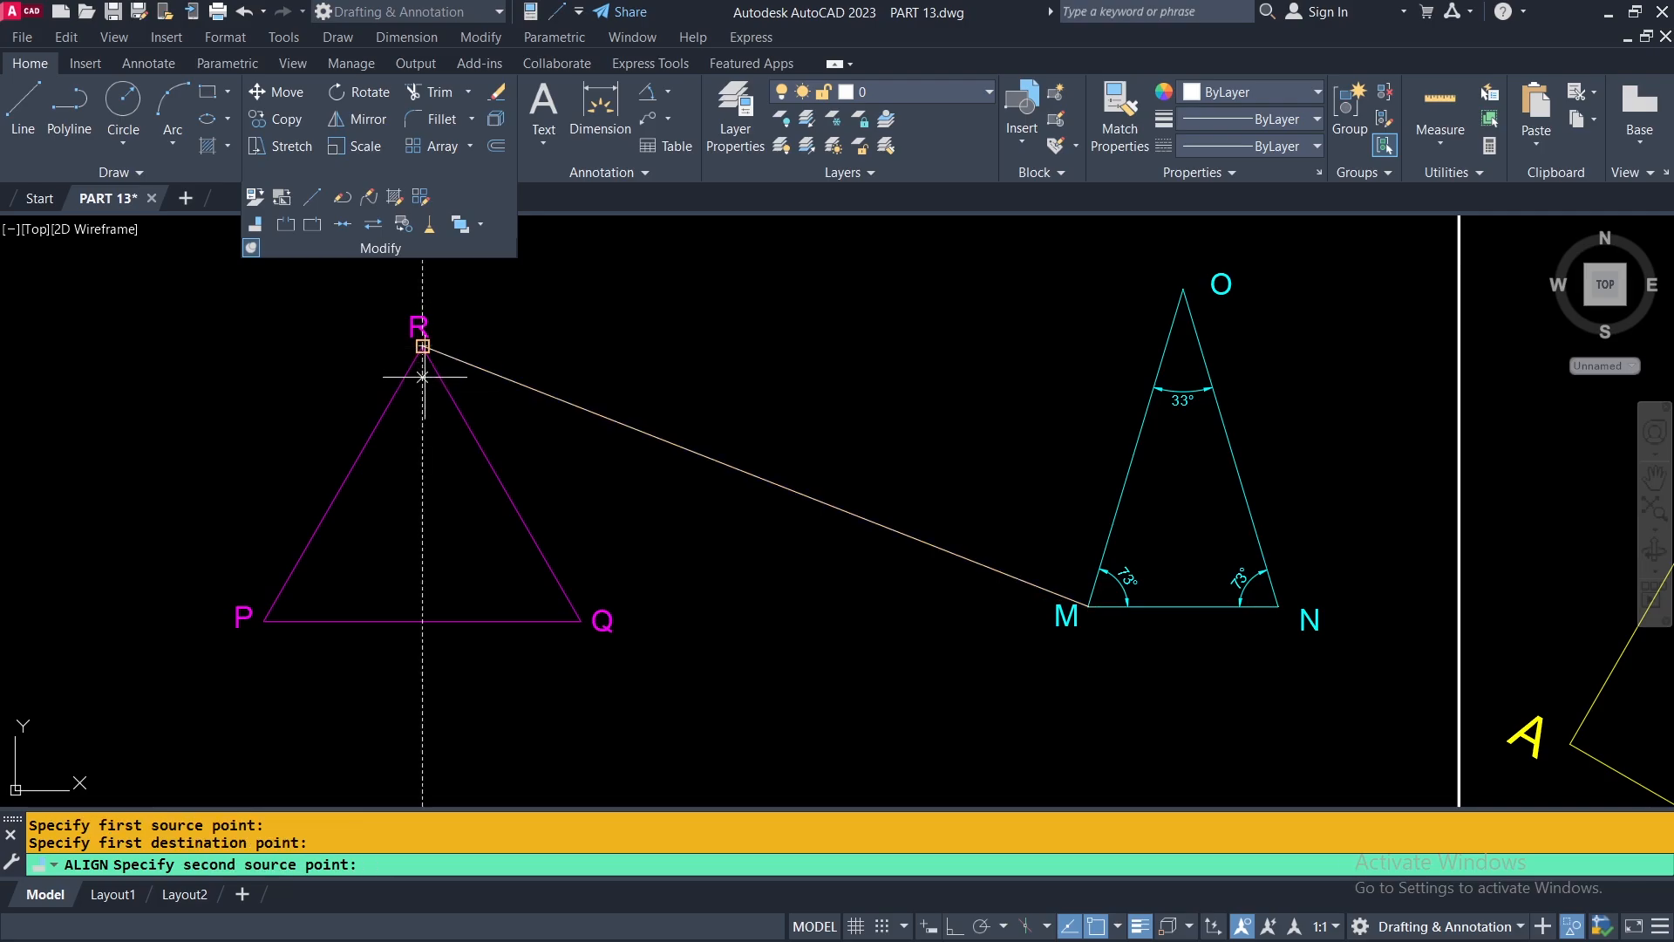
pyautogui.click(1278, 605)
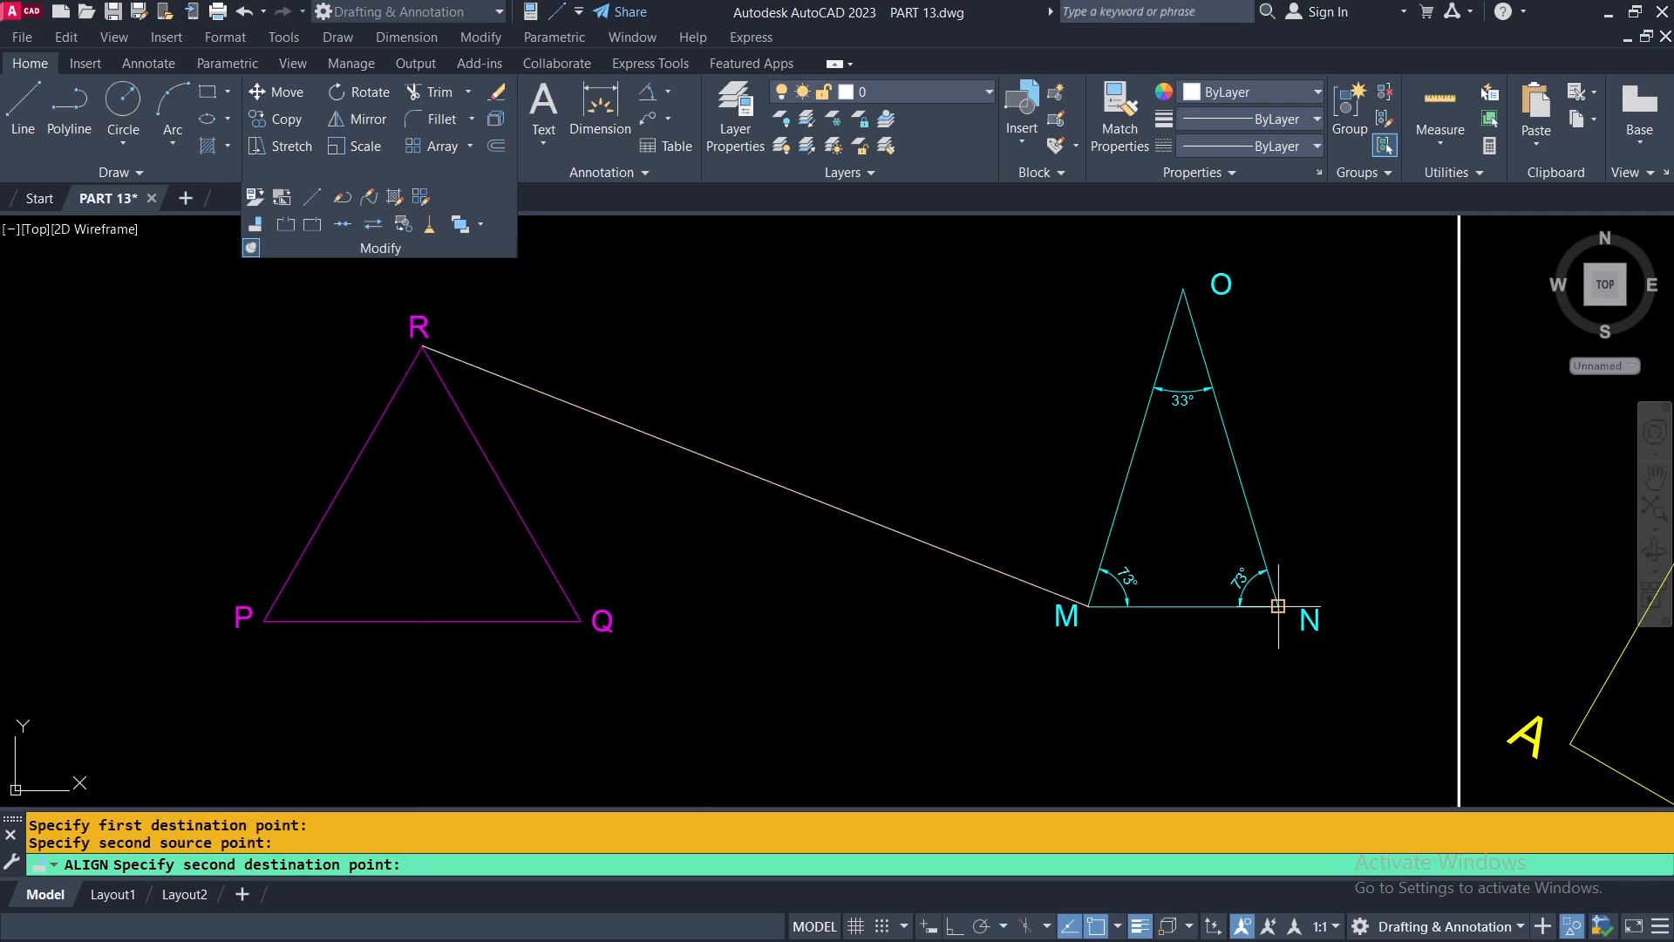
pyautogui.click(581, 621)
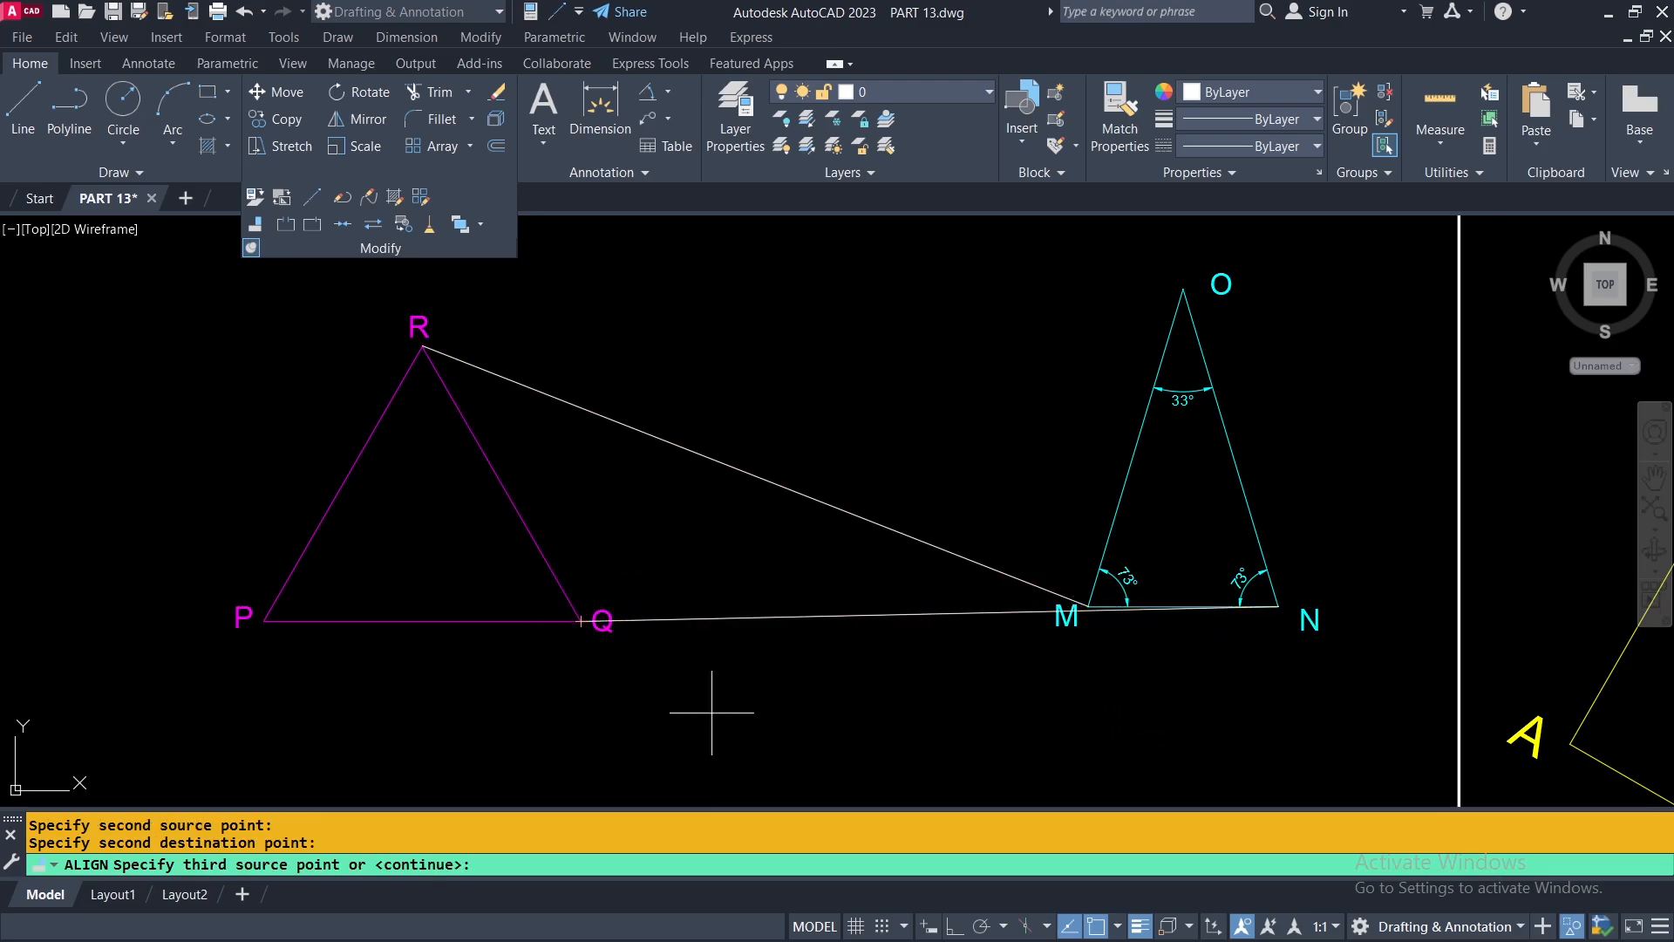
pyautogui.press('Return')
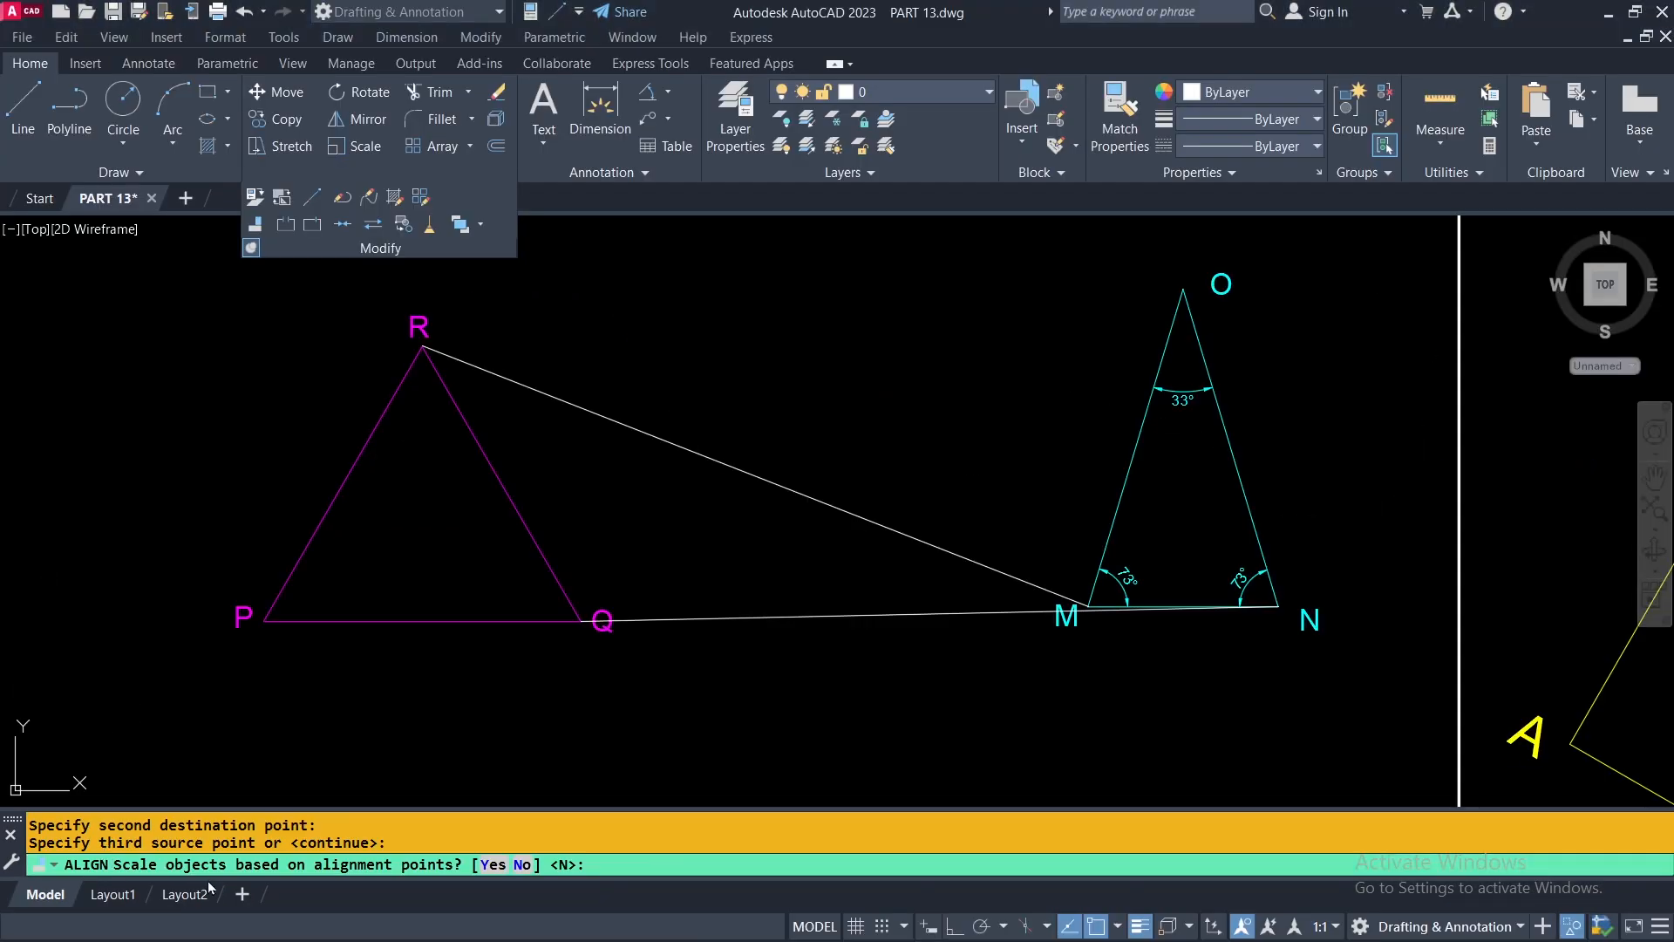
pyautogui.click(493, 864)
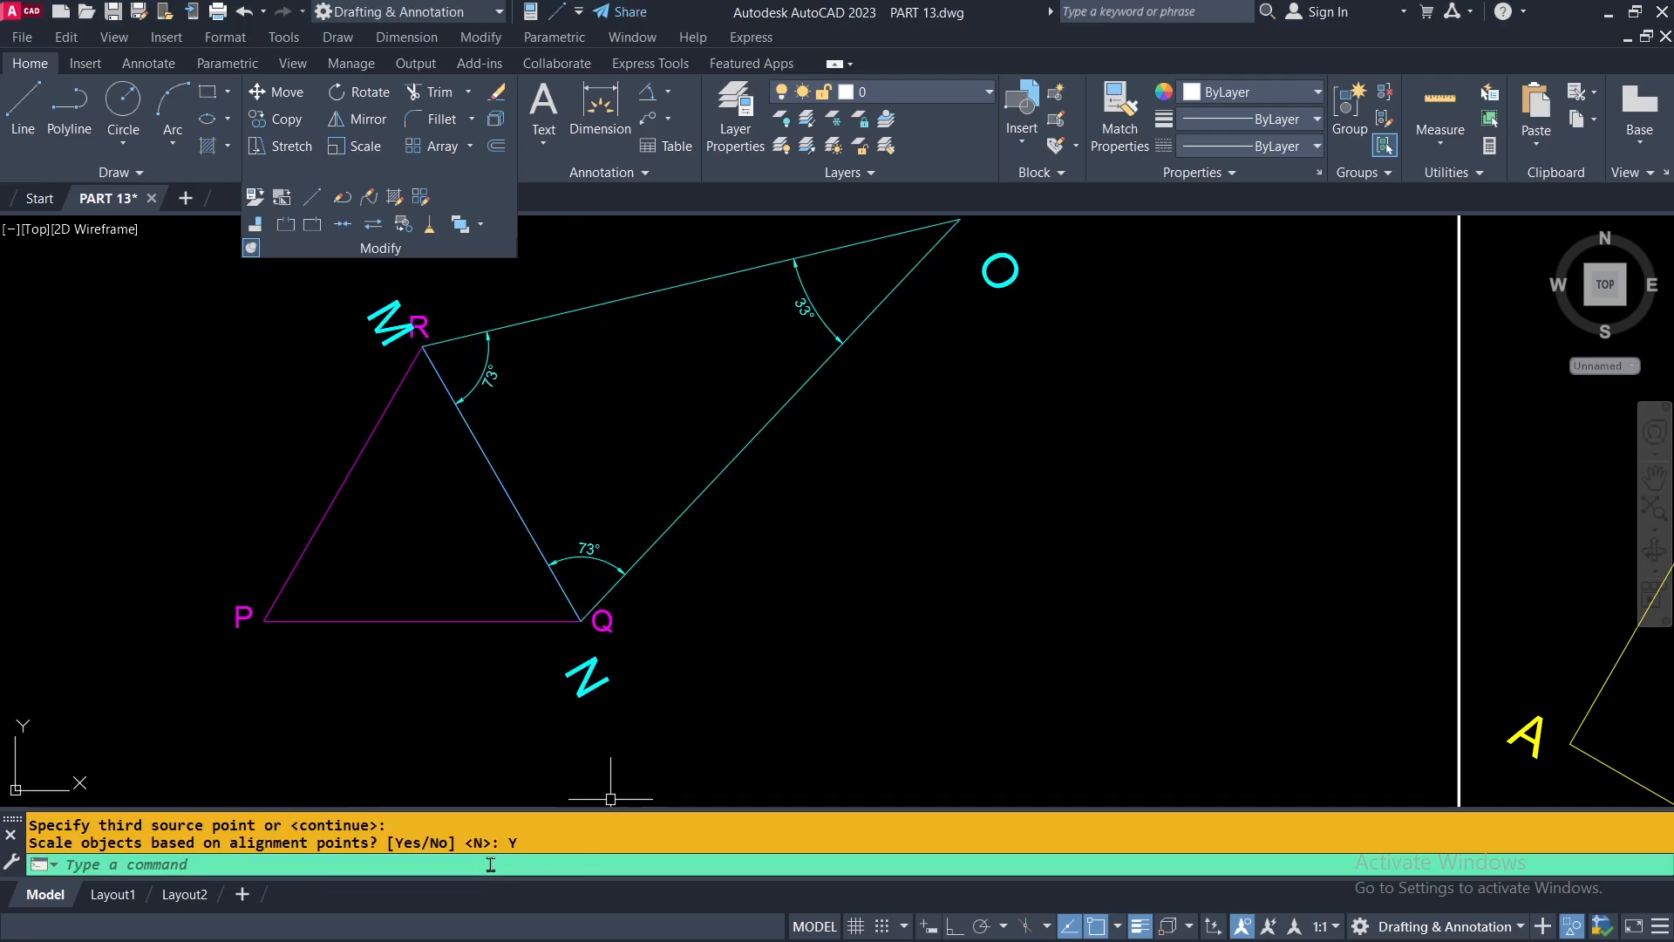
# End the object isolation to bring back the hidden room, shapes and smaller example.
pyautogui.scroll(-2, 872, 589)
pyautogui.moveTo(931, 626); pyautogui.dragTo(871, 538, button='middle')
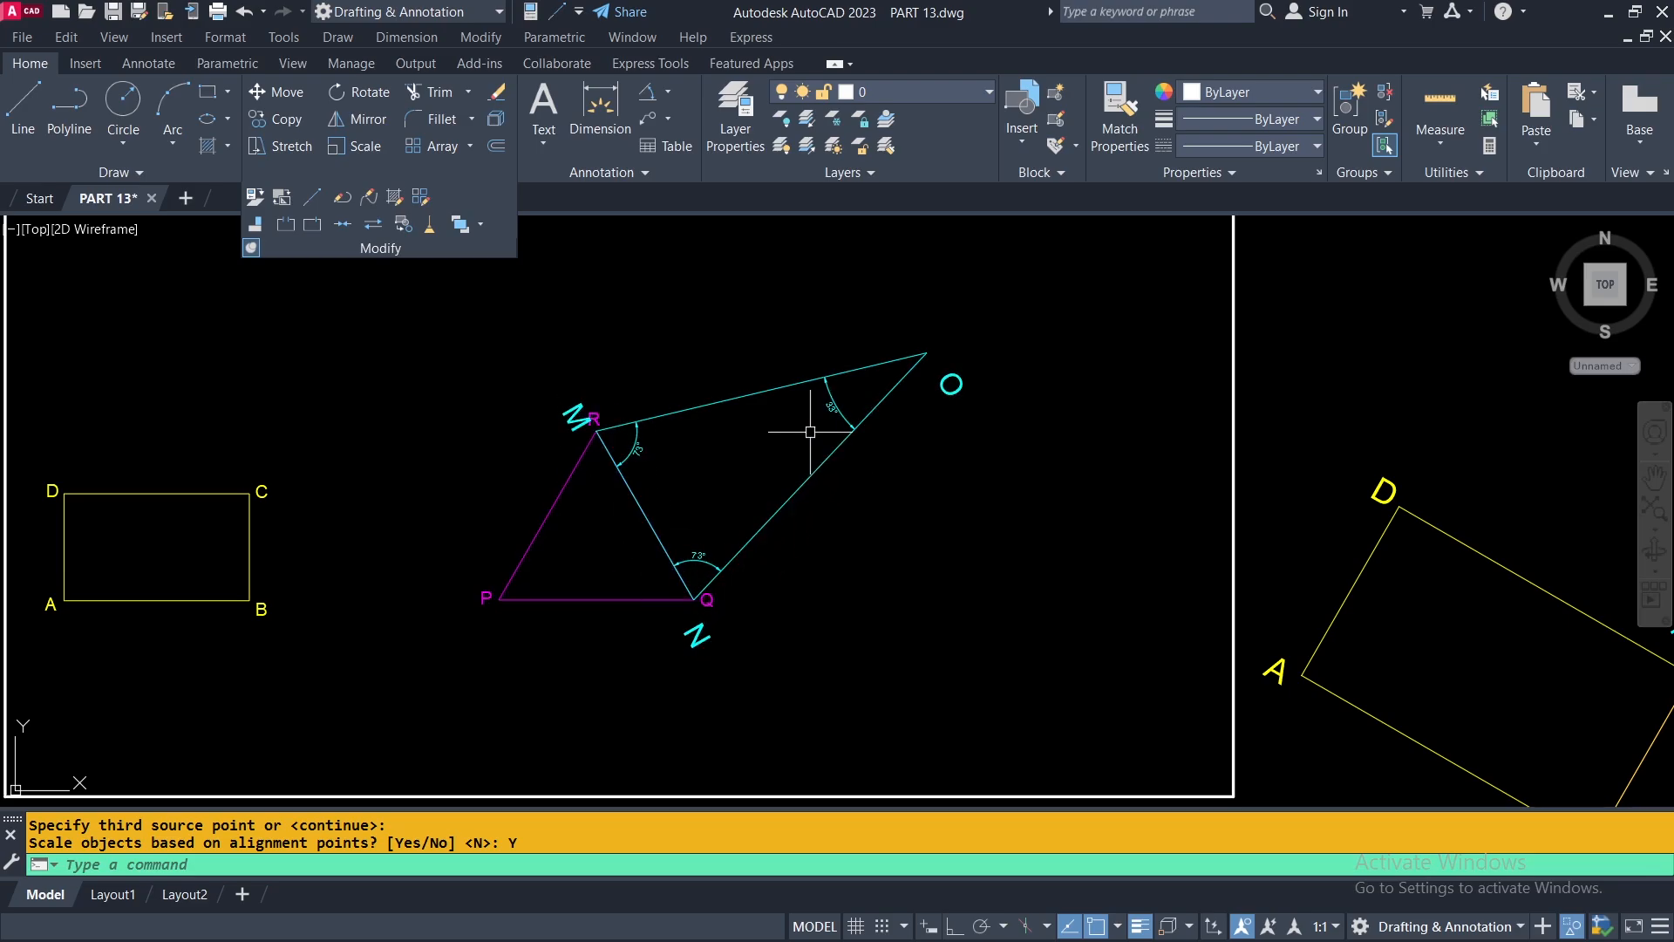
pyautogui.scroll(2, 758, 434)
pyautogui.moveTo(755, 437); pyautogui.dragTo(803, 450, button='middle')
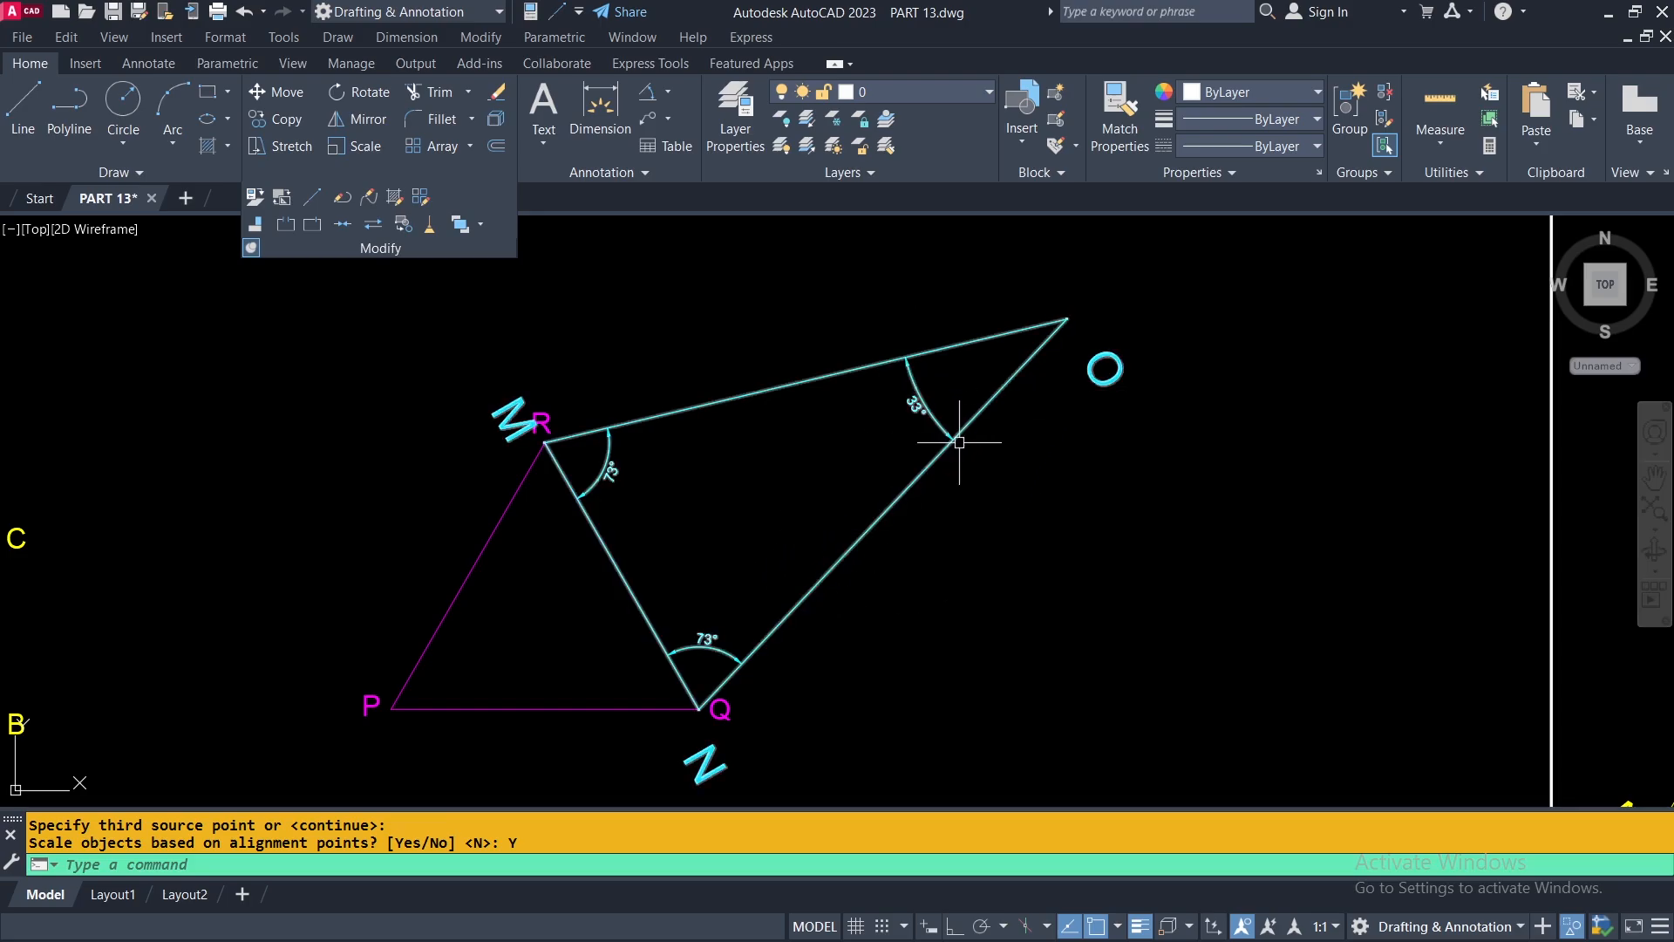
pyautogui.scroll(-2, 697, 445)
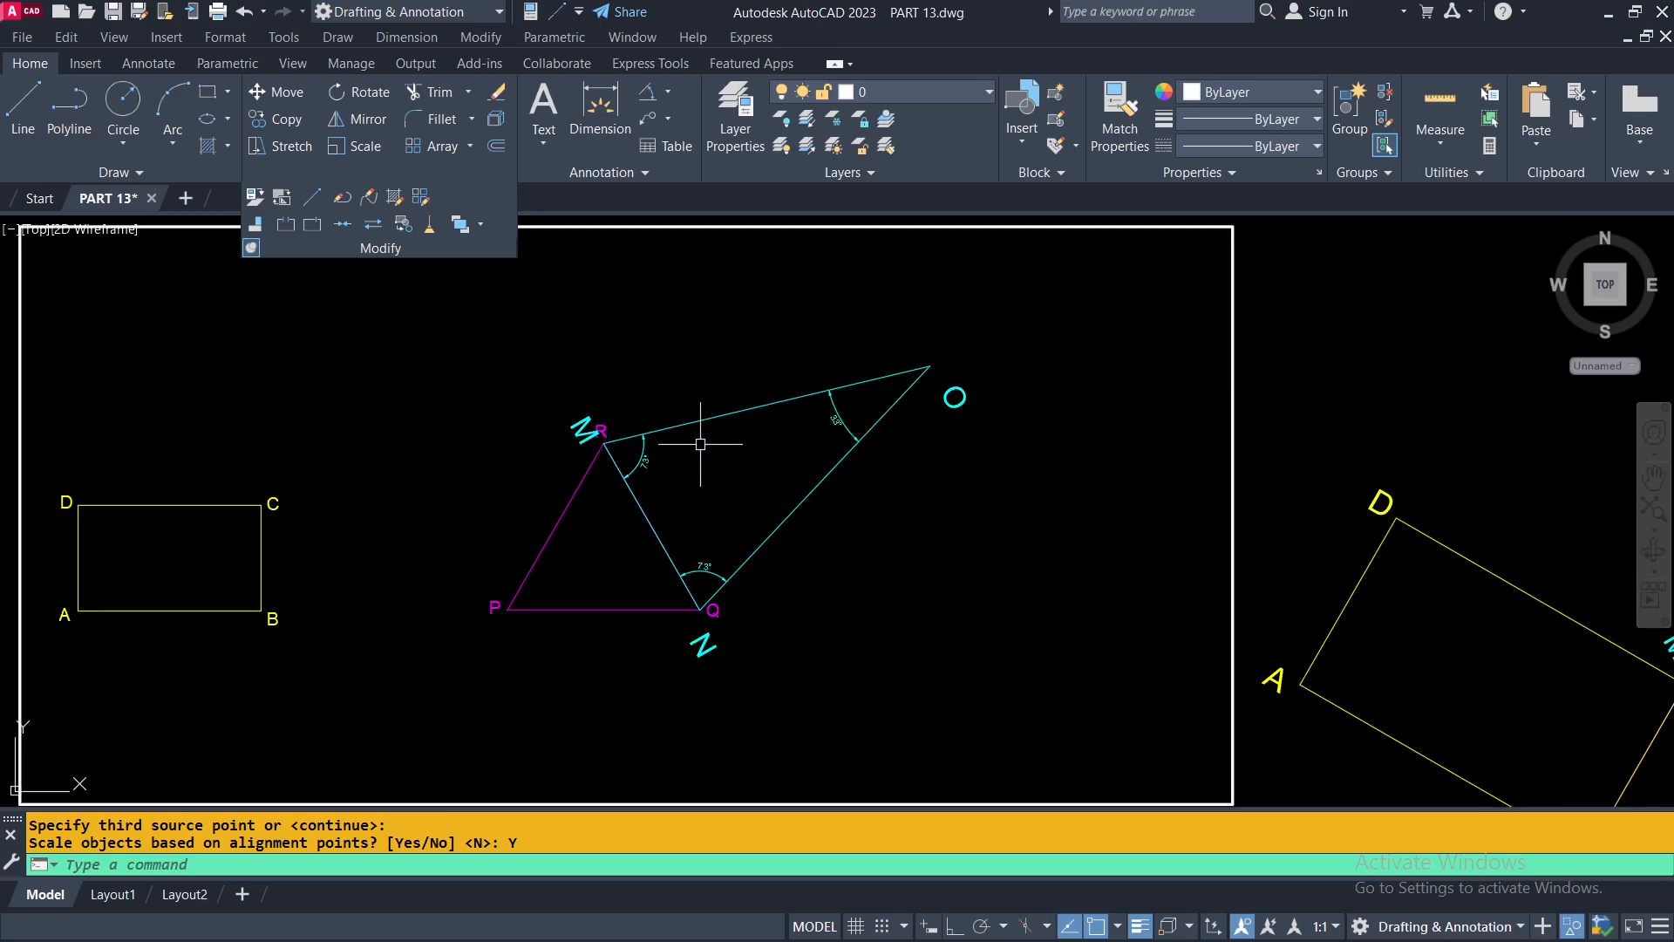
pyautogui.moveTo(868, 529); pyautogui.dragTo(896, 643, button='middle')
pyautogui.rightClick(941, 415)
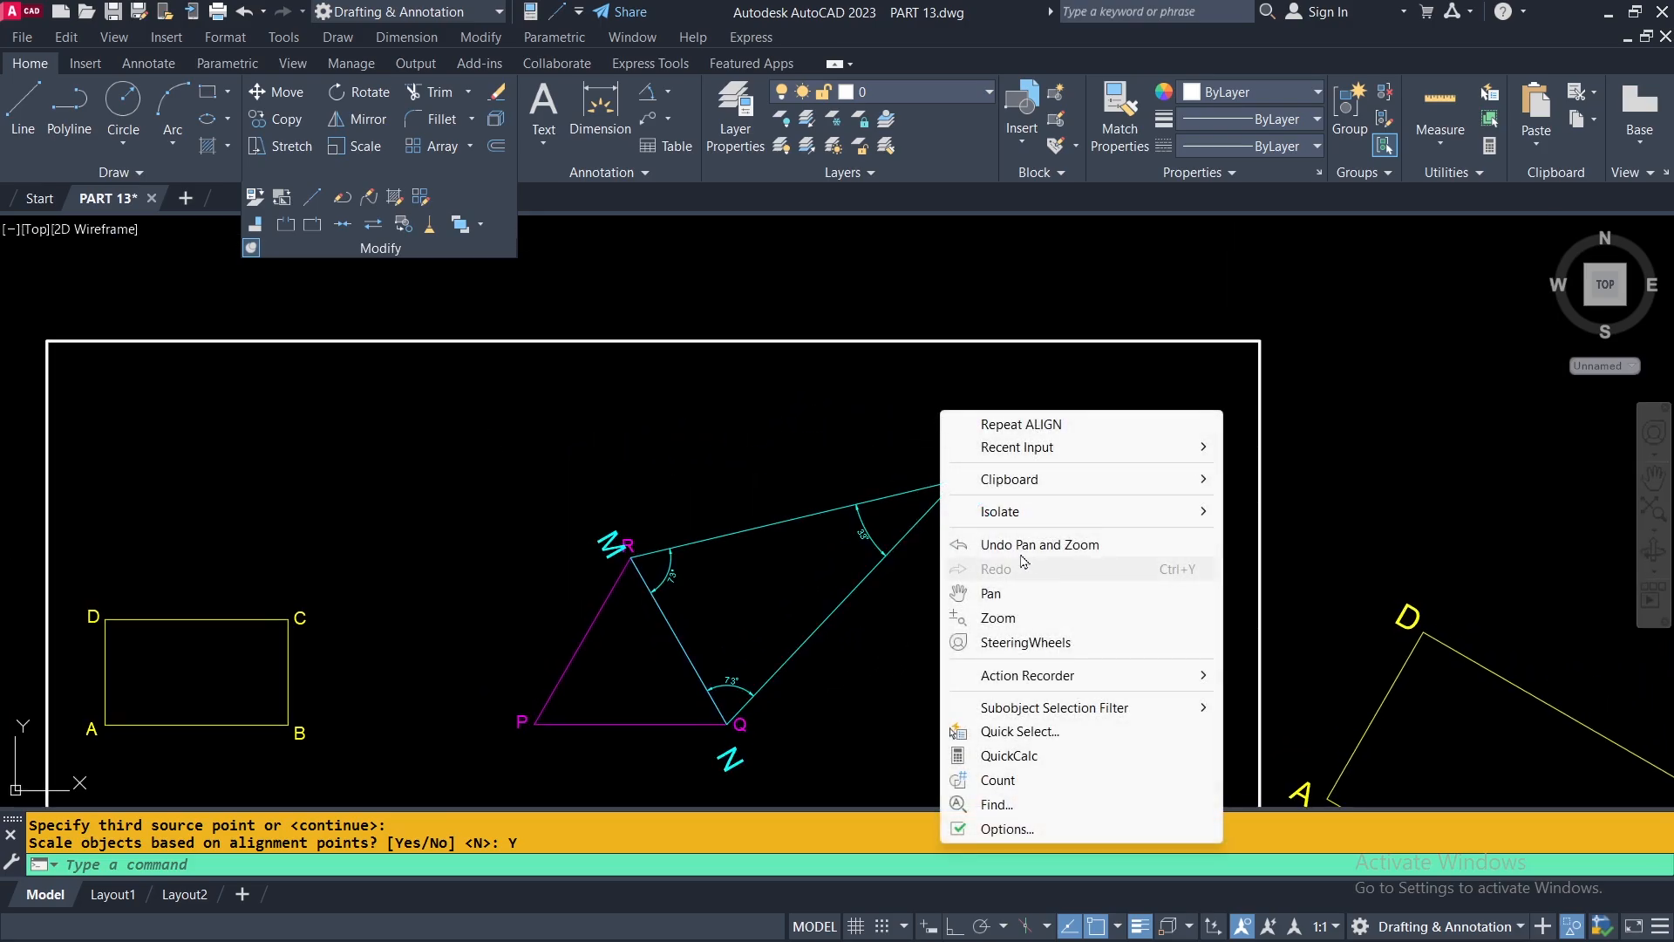
pyautogui.moveTo(1021, 519)
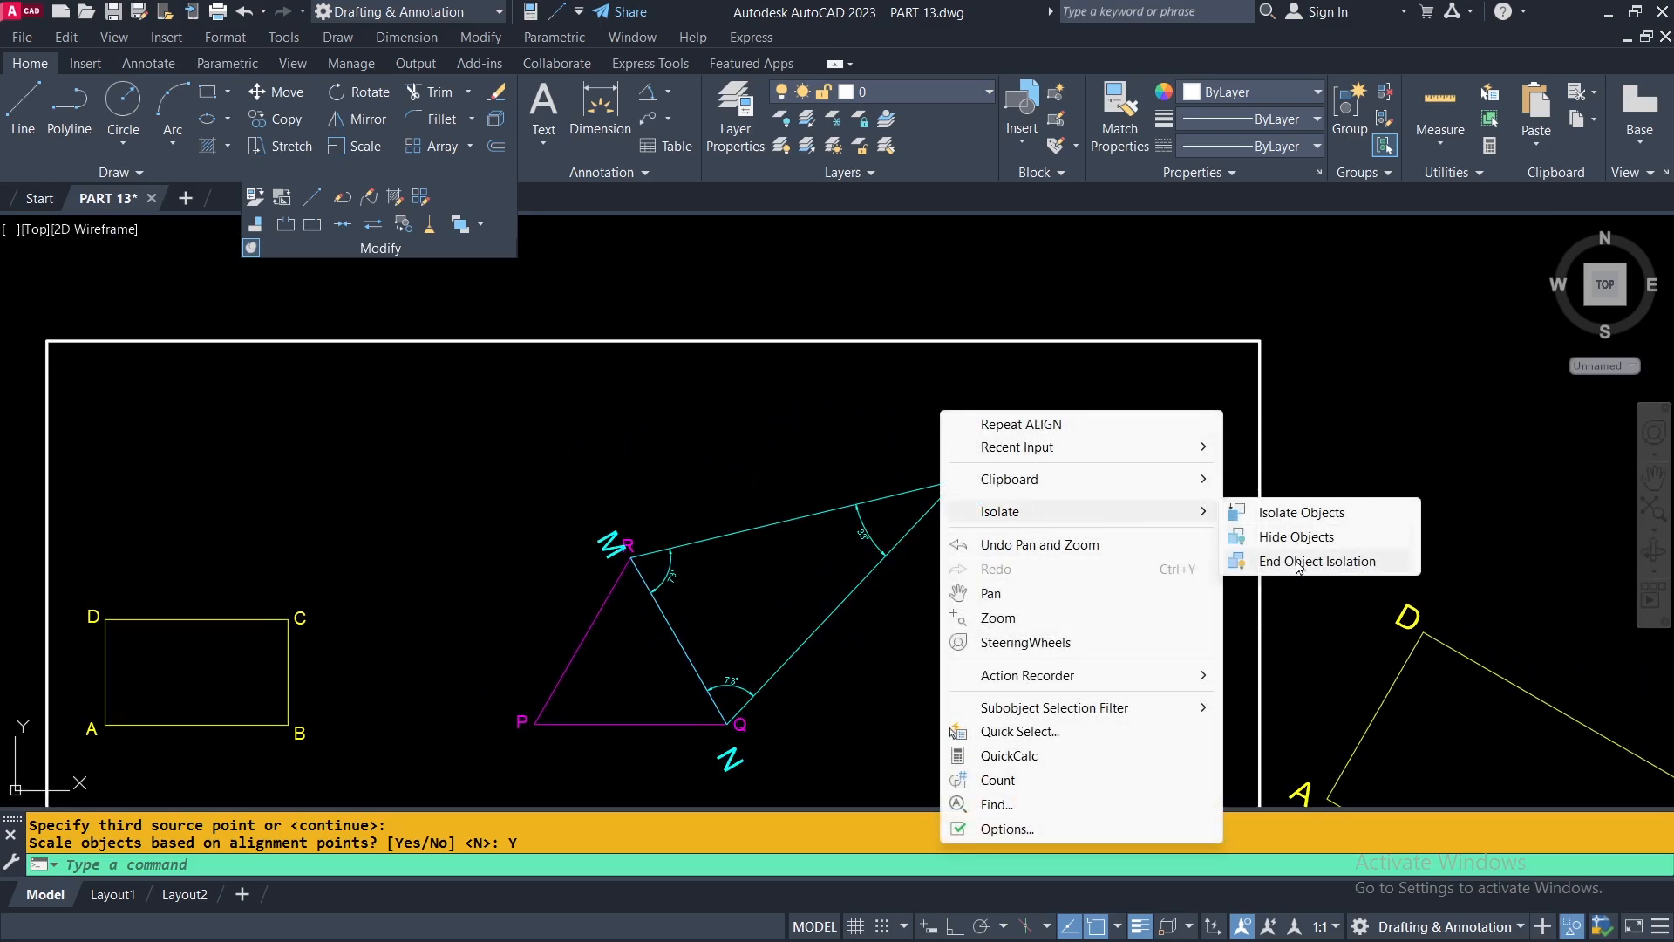
pyautogui.click(1297, 562)
# Compare the angles of the original triangle MNO above the white rectangle with those of the scaled, aligned copy inside it.
pyautogui.scroll(-2, 1001, 605)
pyautogui.scroll(5, 1032, 463)
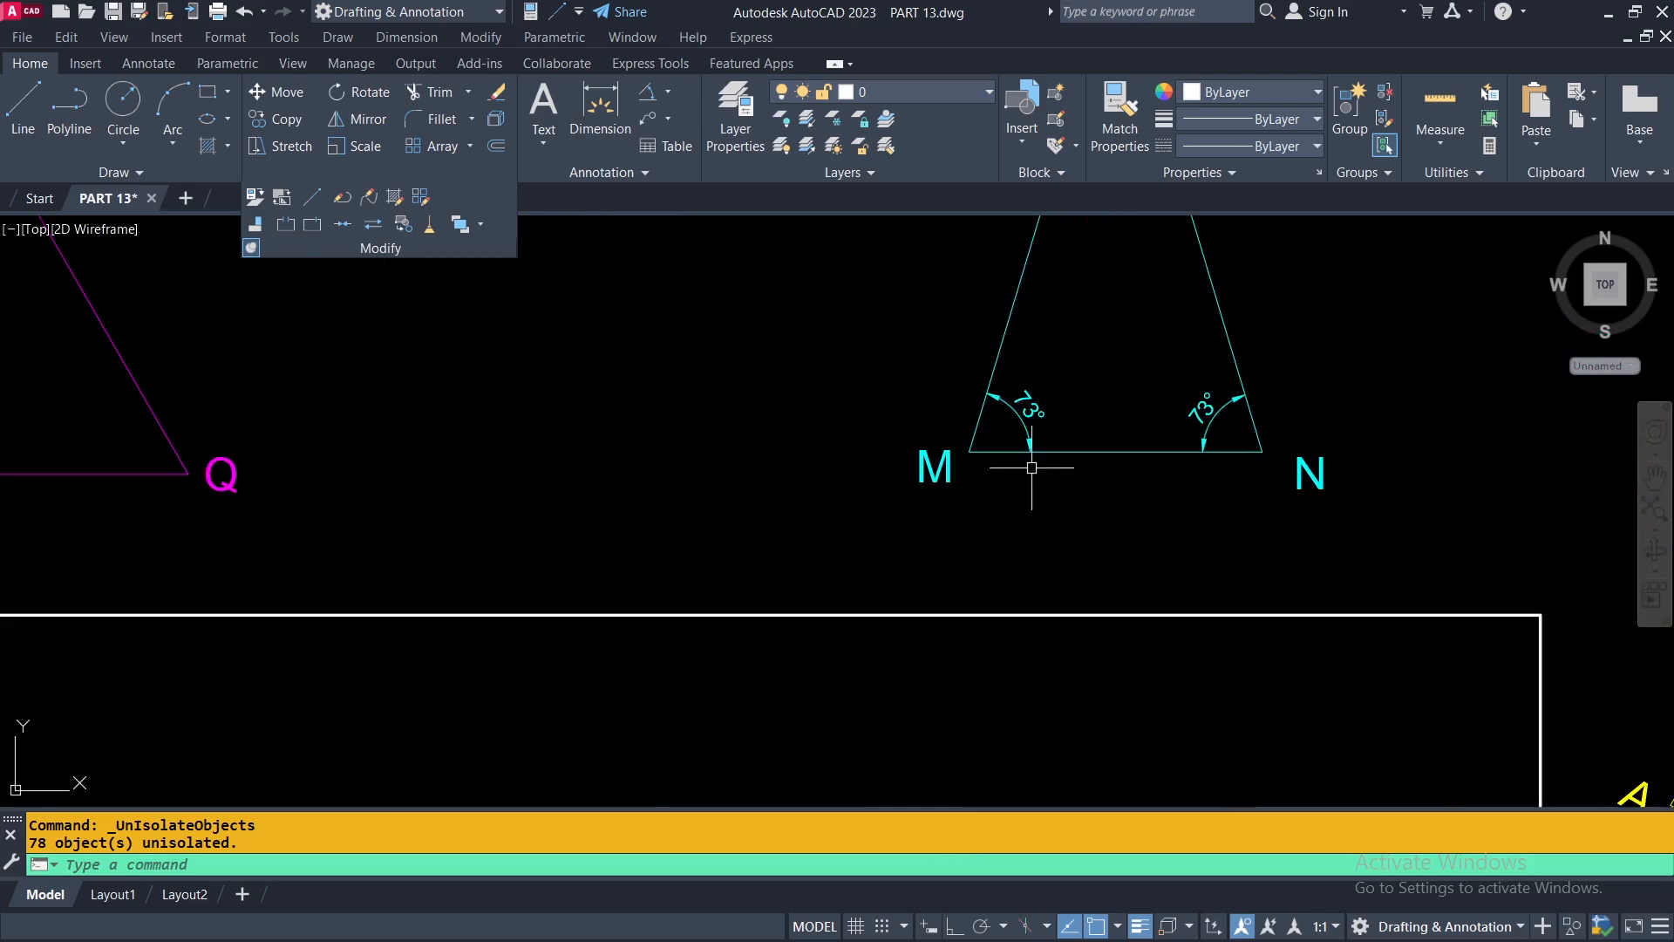
pyautogui.moveTo(1107, 451); pyautogui.dragTo(1047, 543, button='middle')
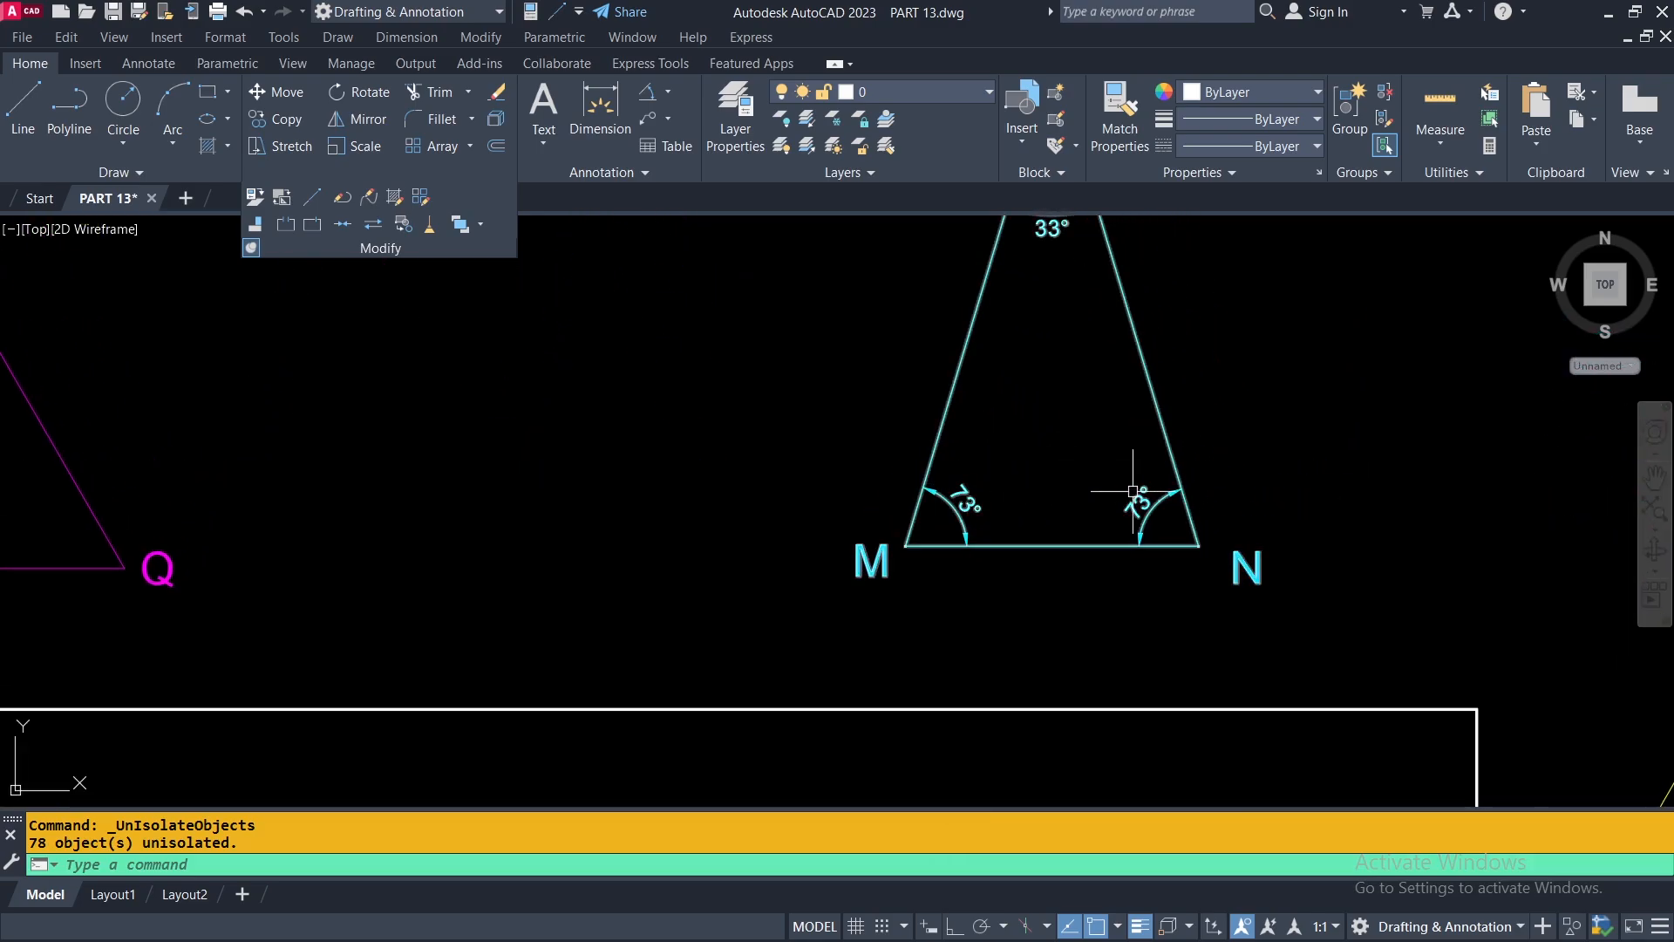
pyautogui.moveTo(1132, 494); pyautogui.dragTo(1128, 577, button='middle')
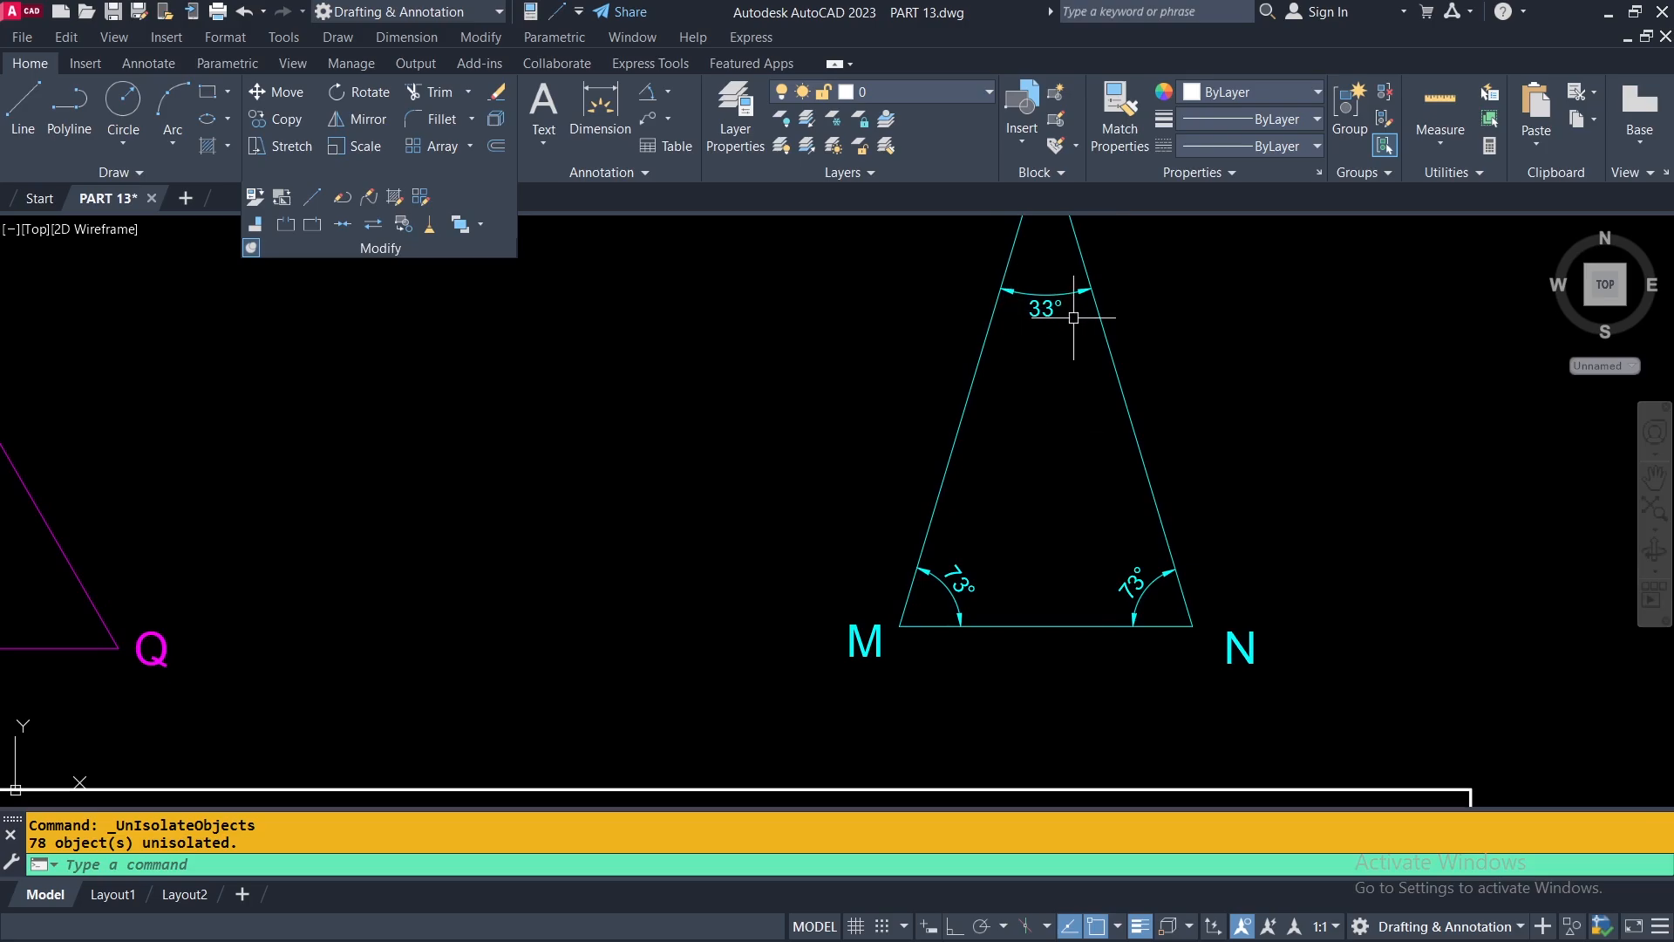
pyautogui.scroll(-5, 1073, 317)
pyautogui.scroll(4, 875, 584)
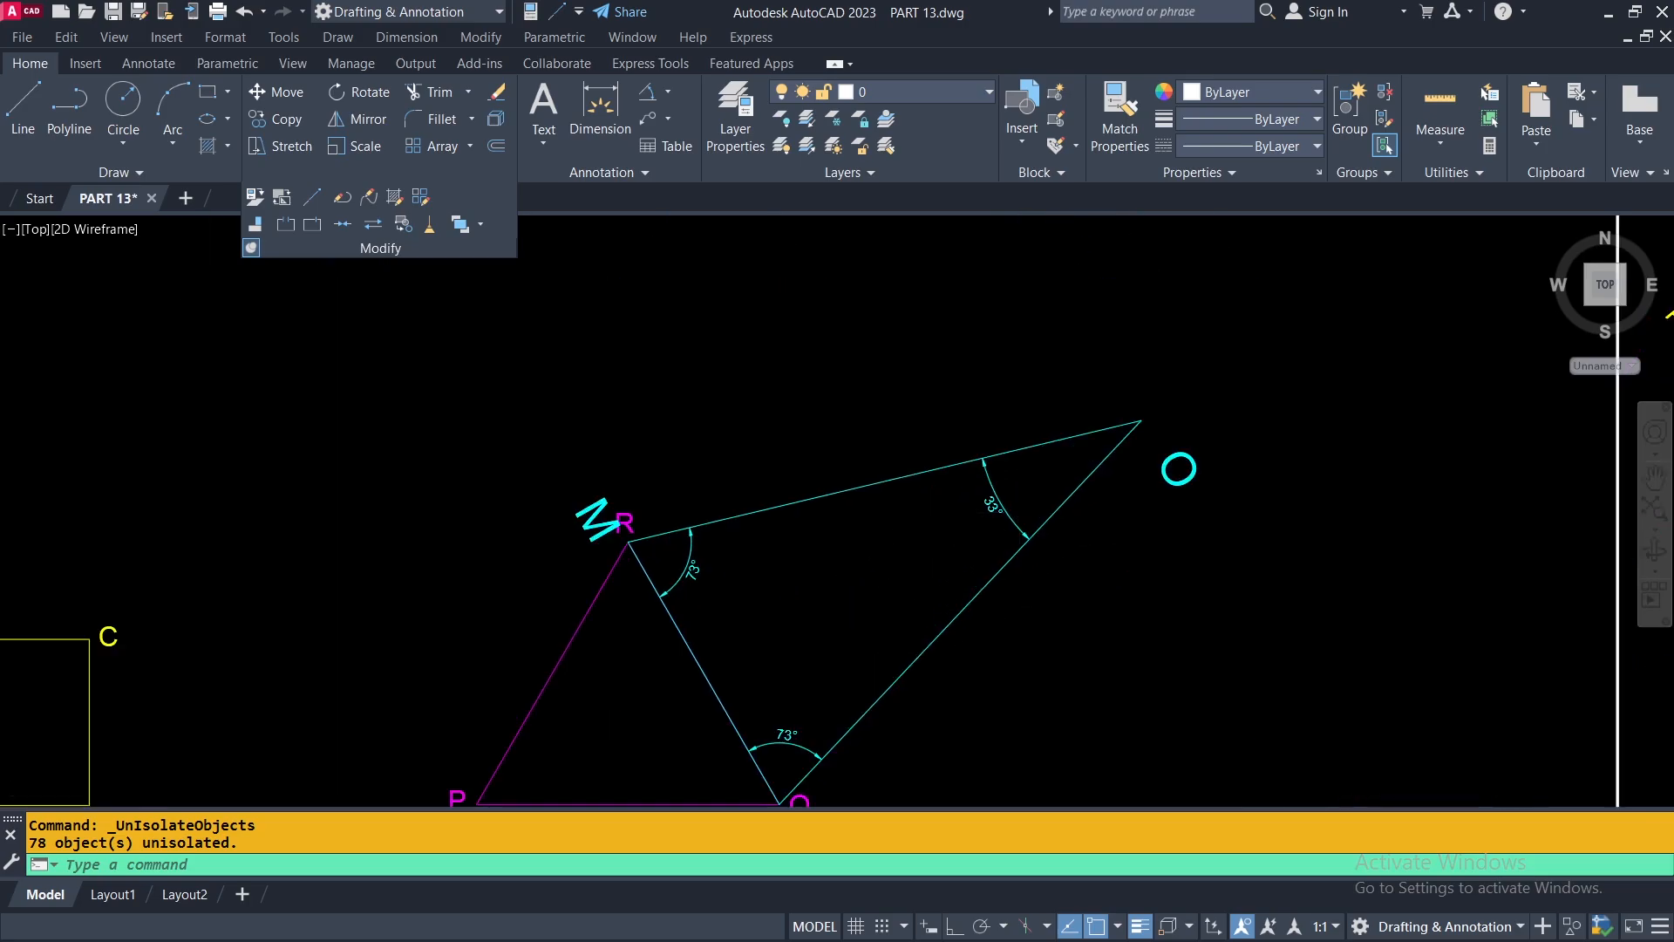
pyautogui.scroll(4, 946, 523)
pyautogui.moveTo(993, 516); pyautogui.dragTo(1132, 291, button='middle')
pyautogui.scroll(-2, 493, 363)
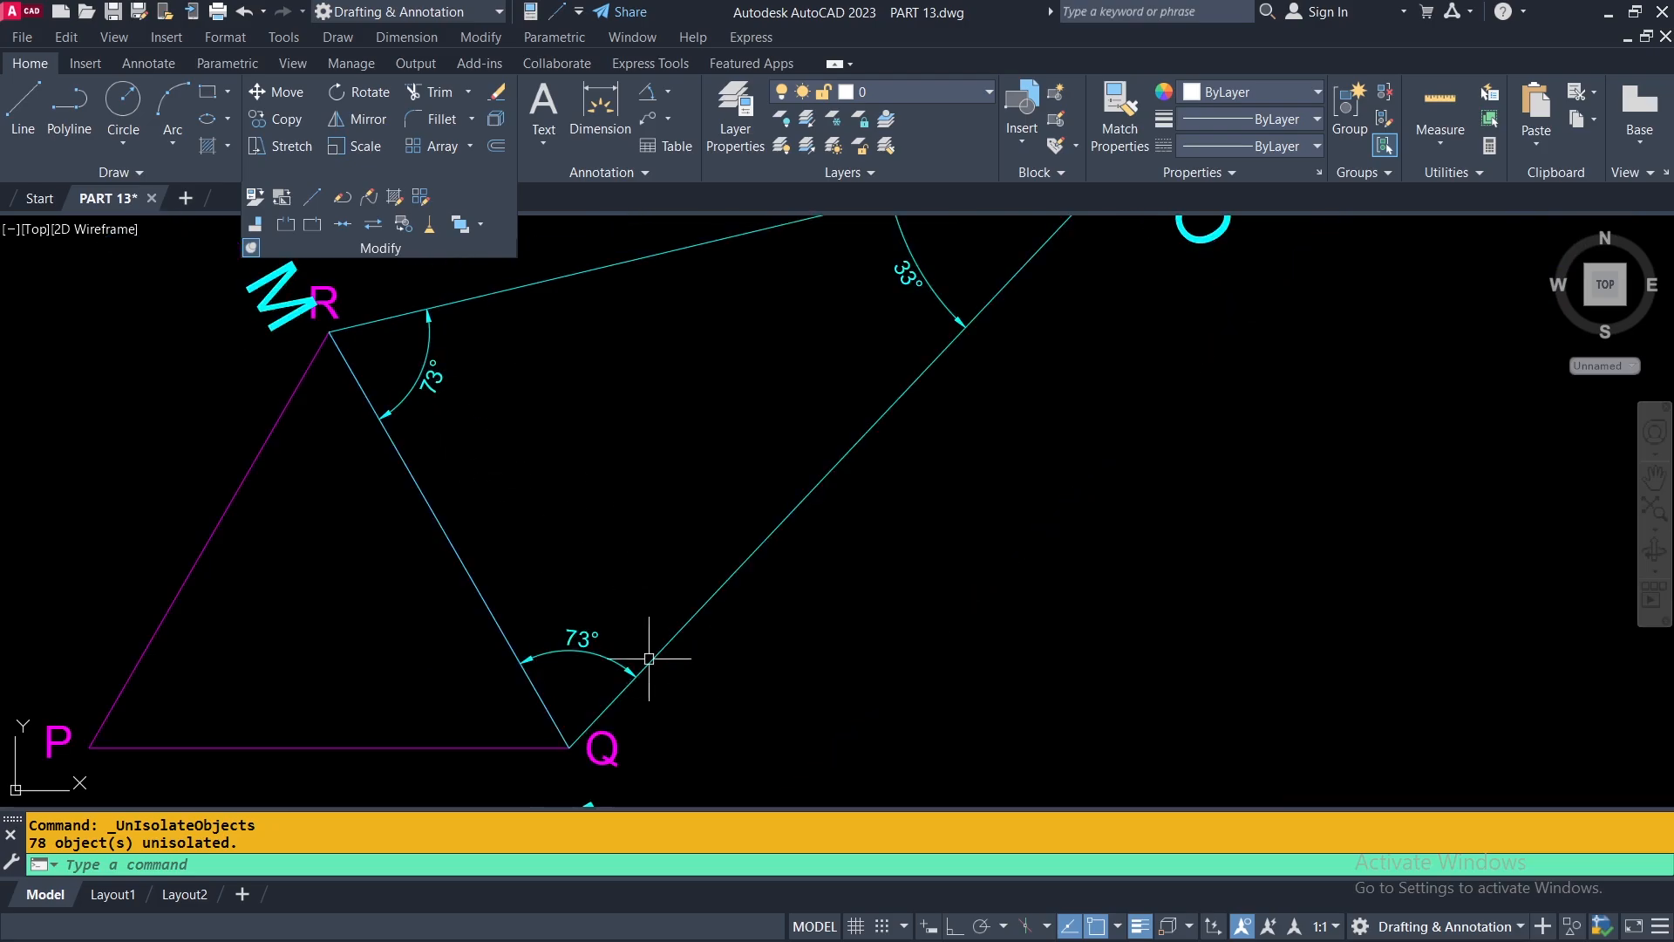
pyautogui.scroll(-2, 747, 666)
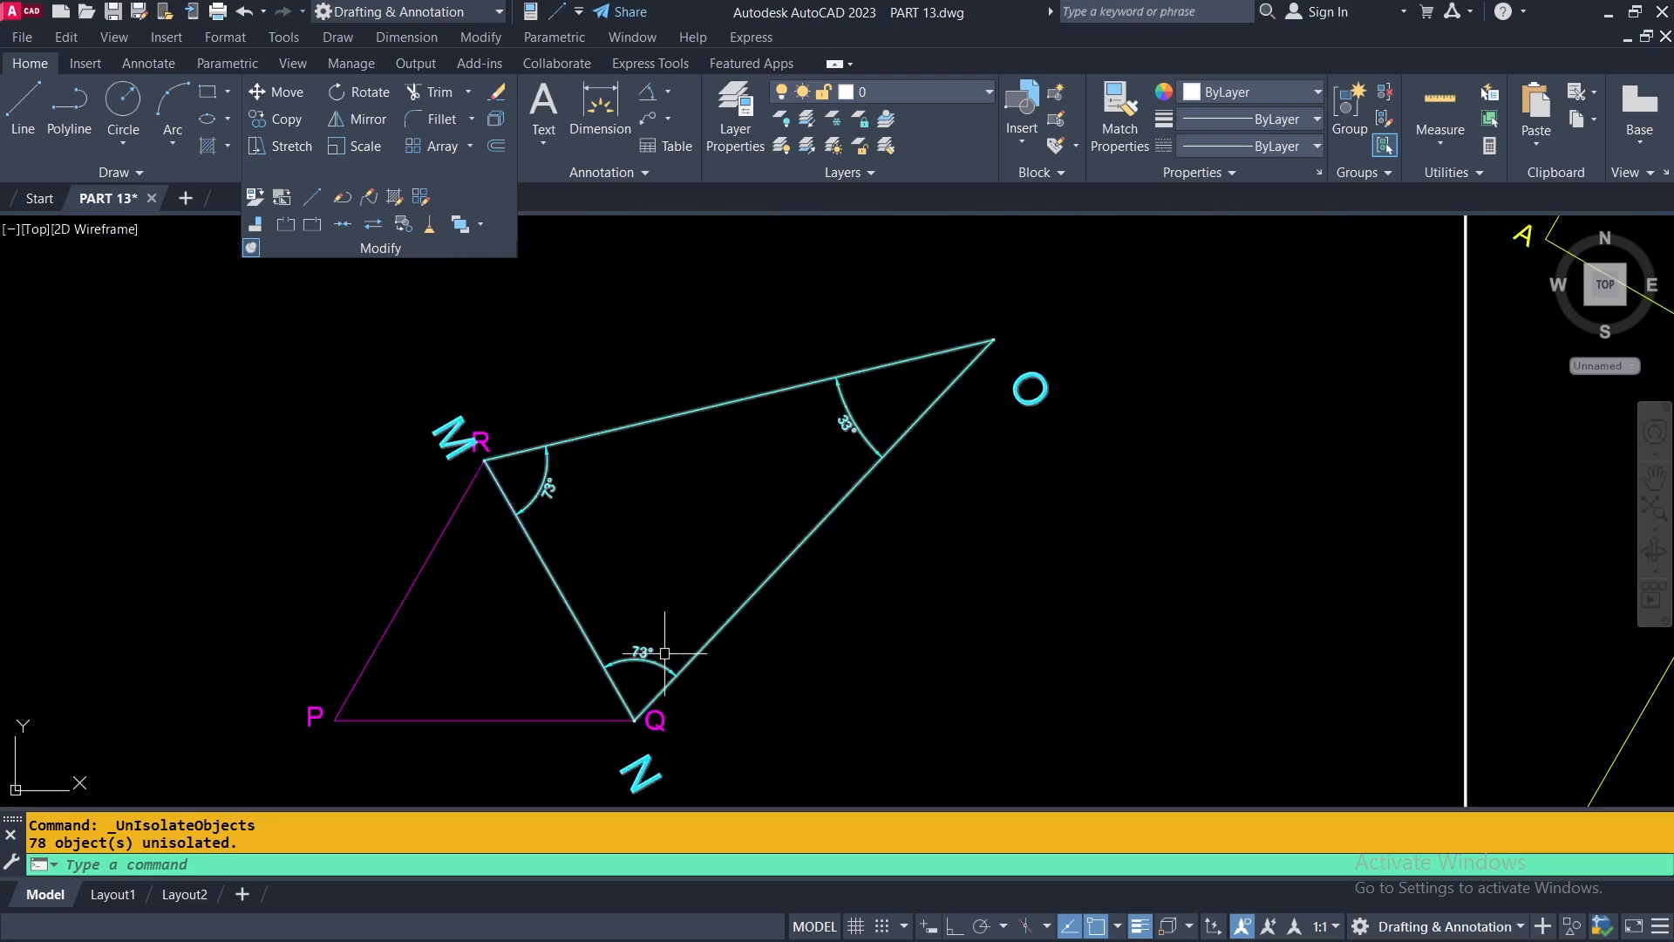
# Align rectangle ABCD inside the white rectangle to triangle PQR, matching B to P and C to R, with scaling to the alignment points.
pyautogui.moveTo(643, 639)
pyautogui.mouseDown(button='middle')
pyautogui.moveTo(855, 628)
pyautogui.moveTo(1068, 548)
pyautogui.mouseUp(button='middle')
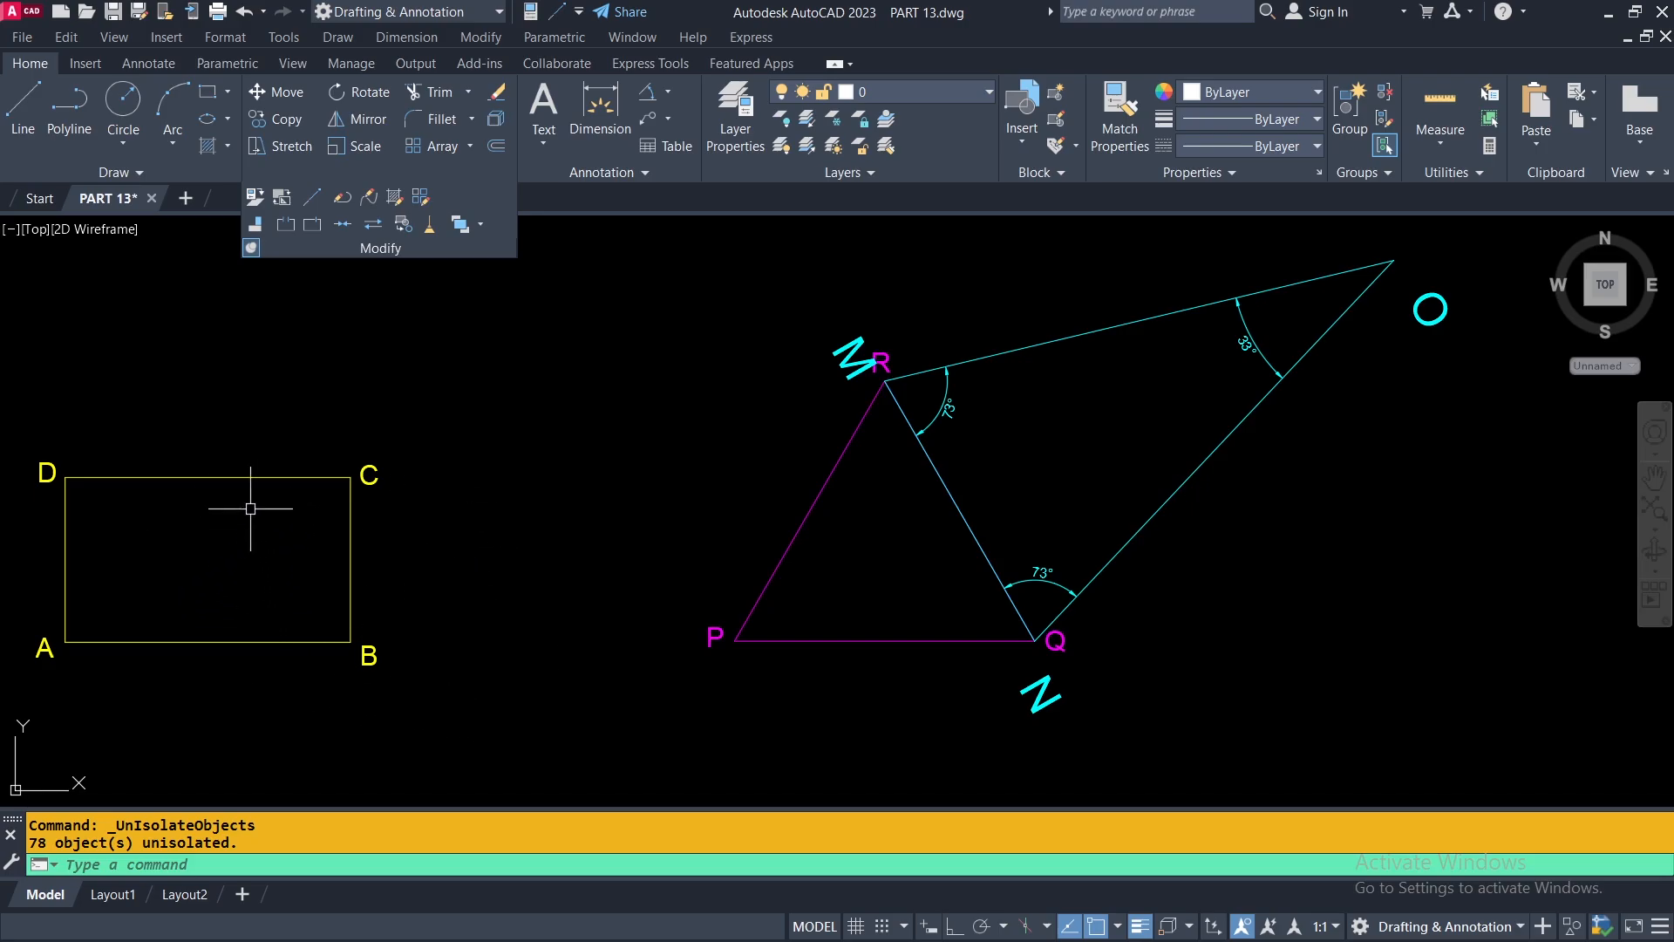
pyautogui.click(257, 224)
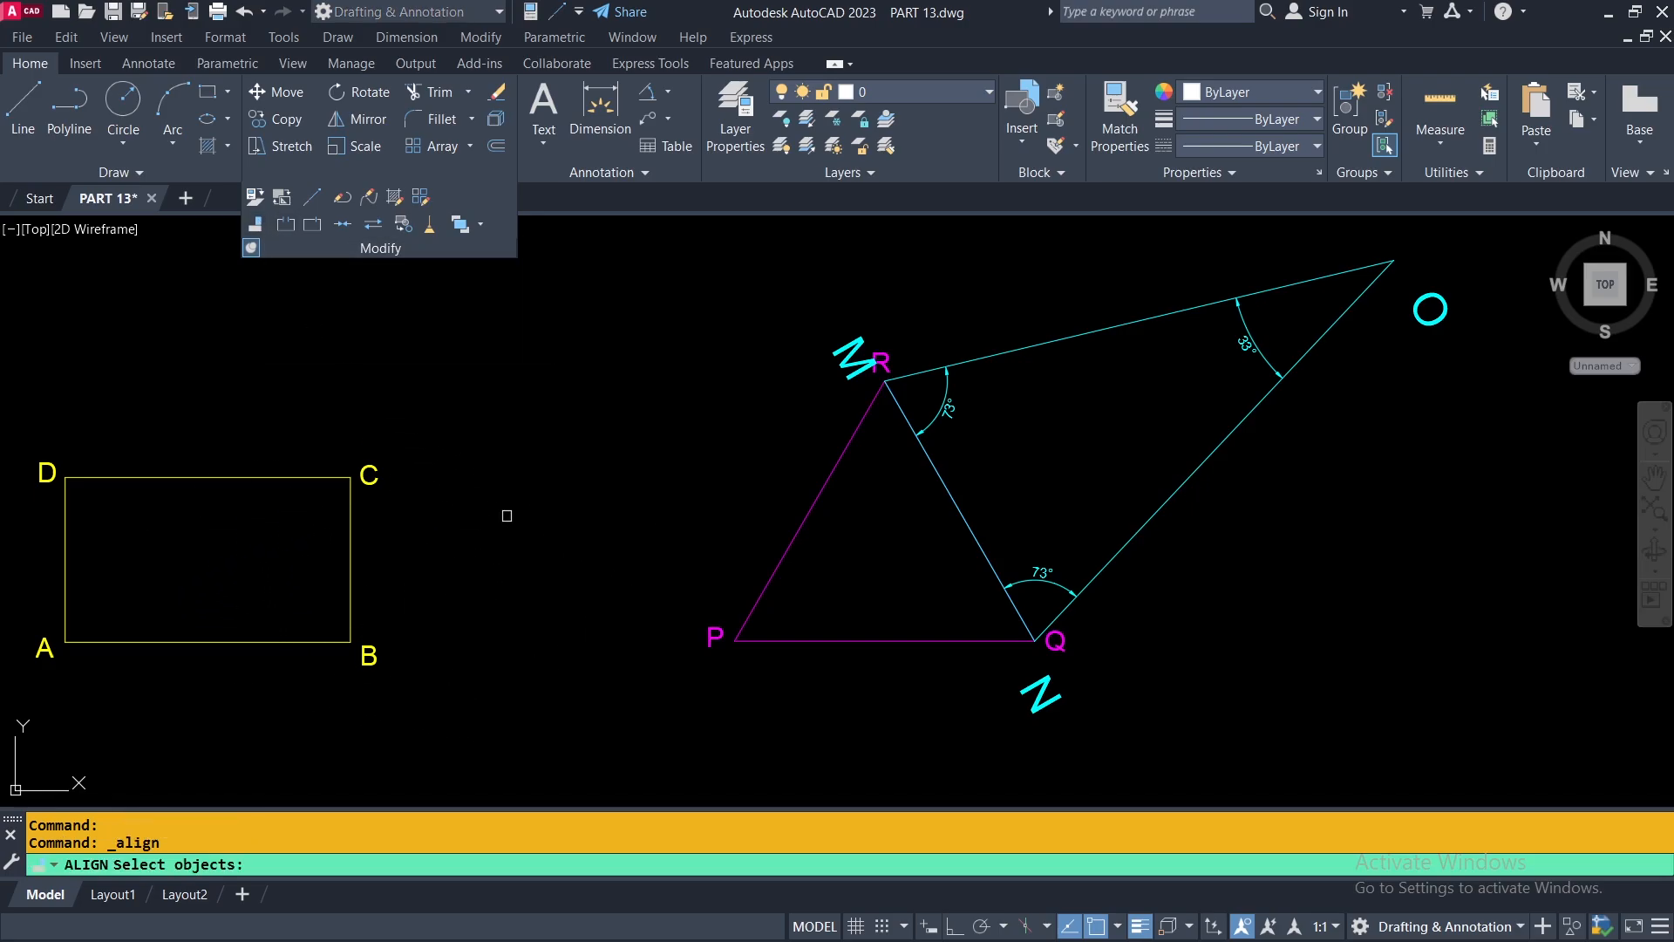
pyautogui.click(352, 552)
pyautogui.press('Return')
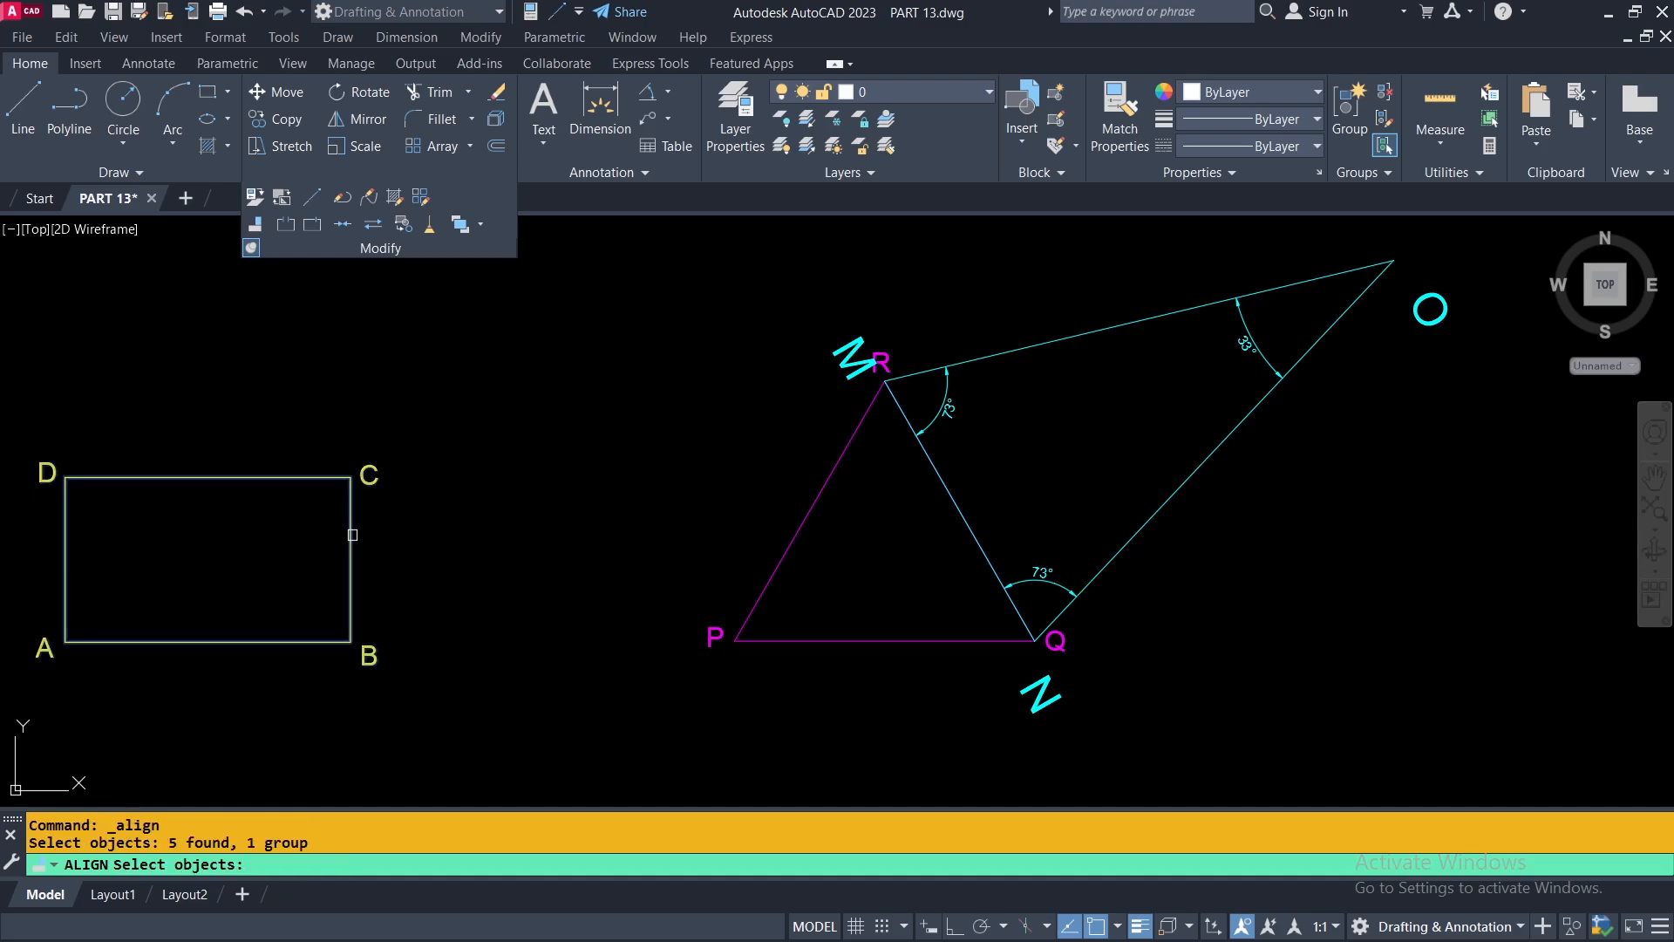
pyautogui.press('Return')
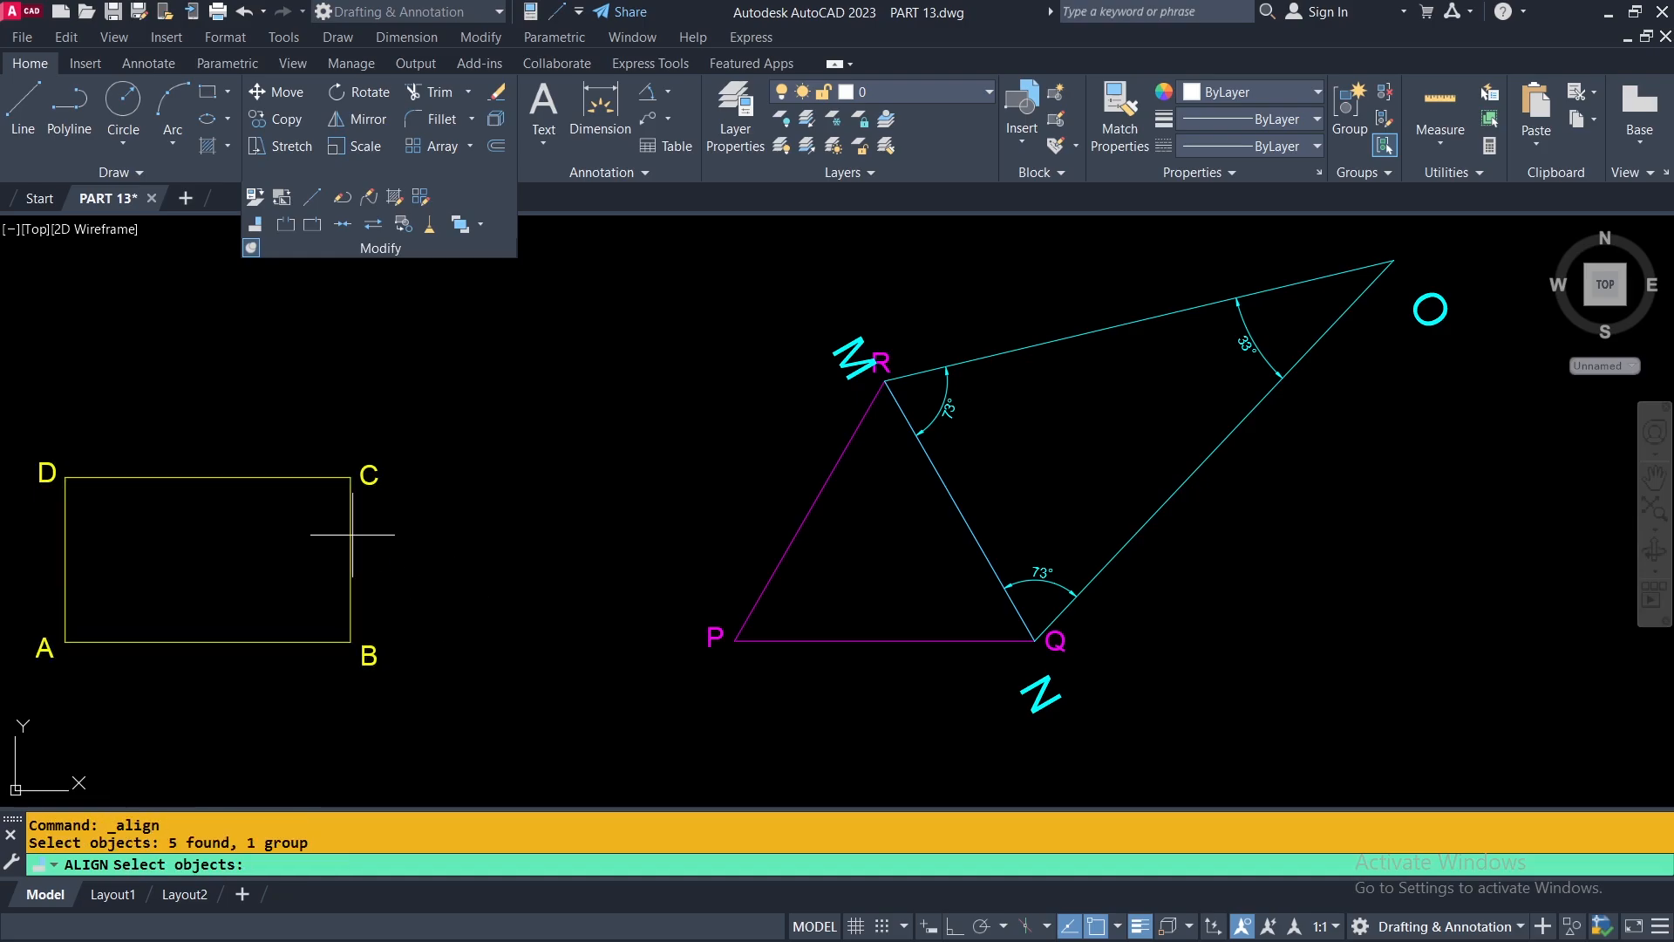
pyautogui.click(351, 642)
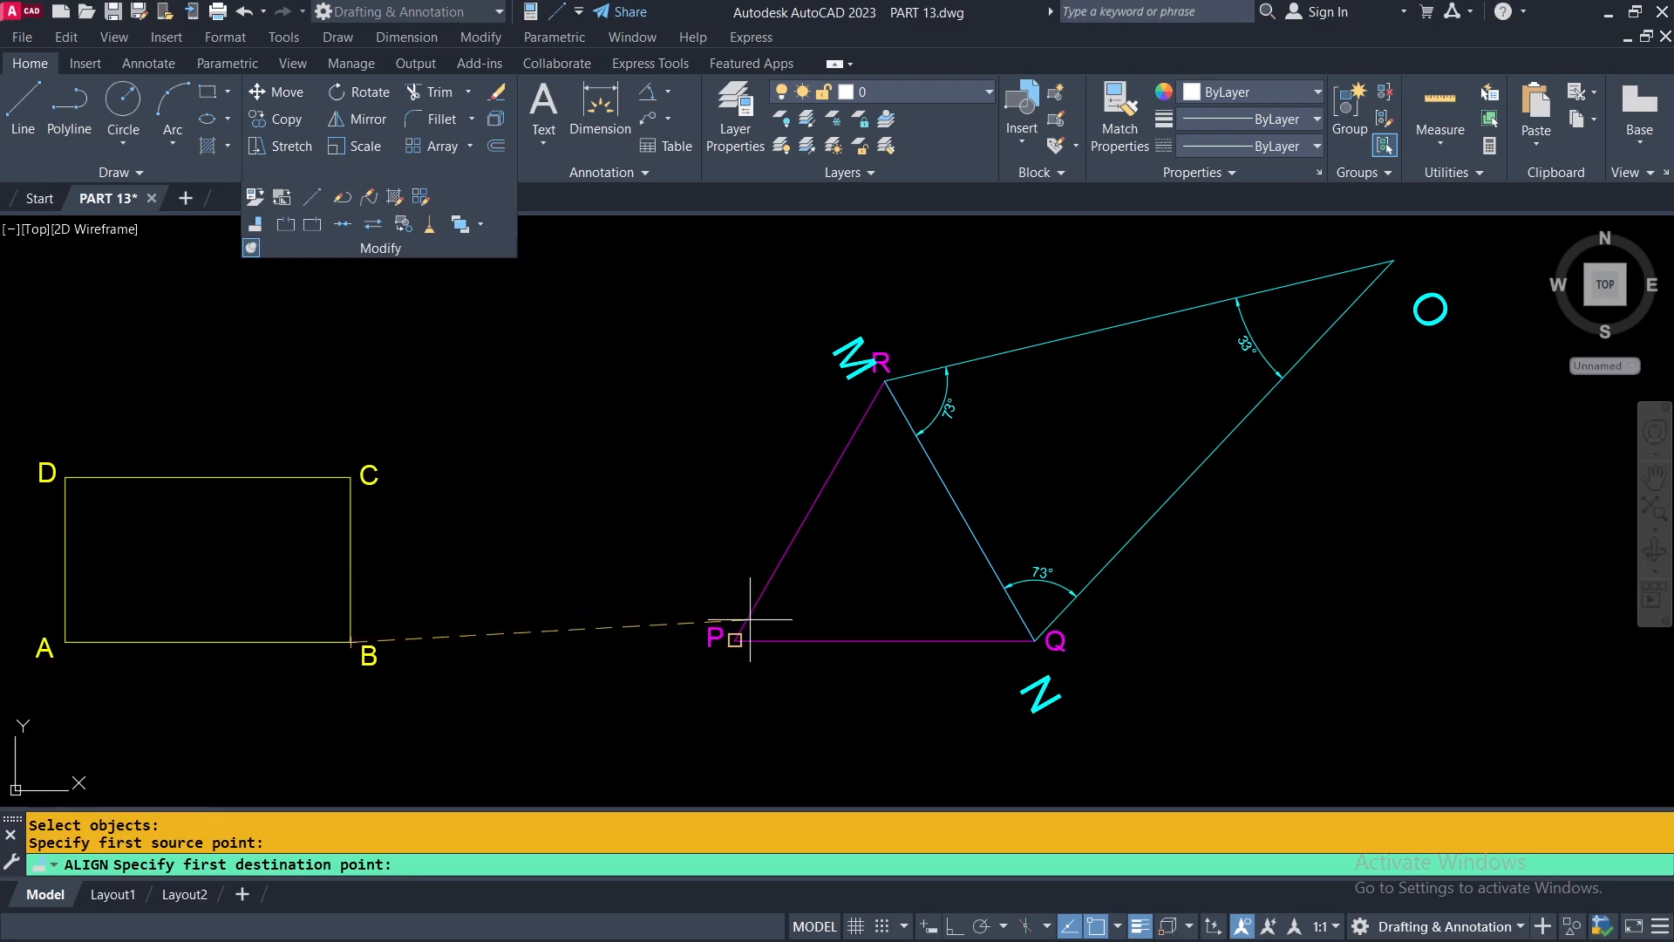
pyautogui.click(735, 641)
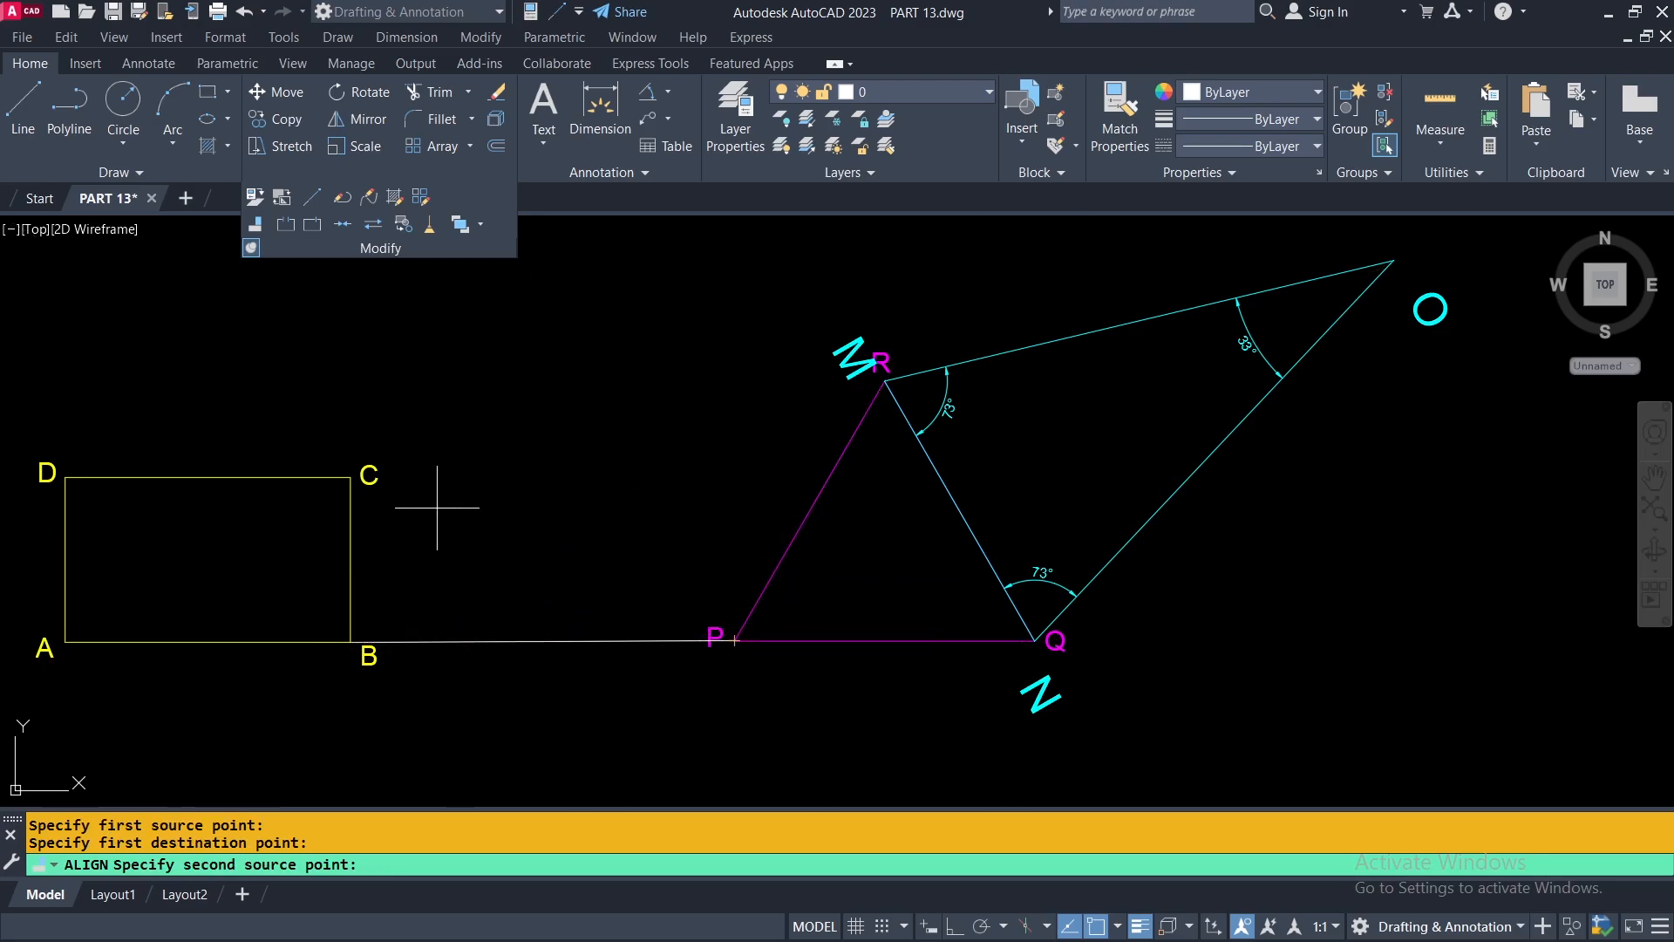
pyautogui.click(350, 476)
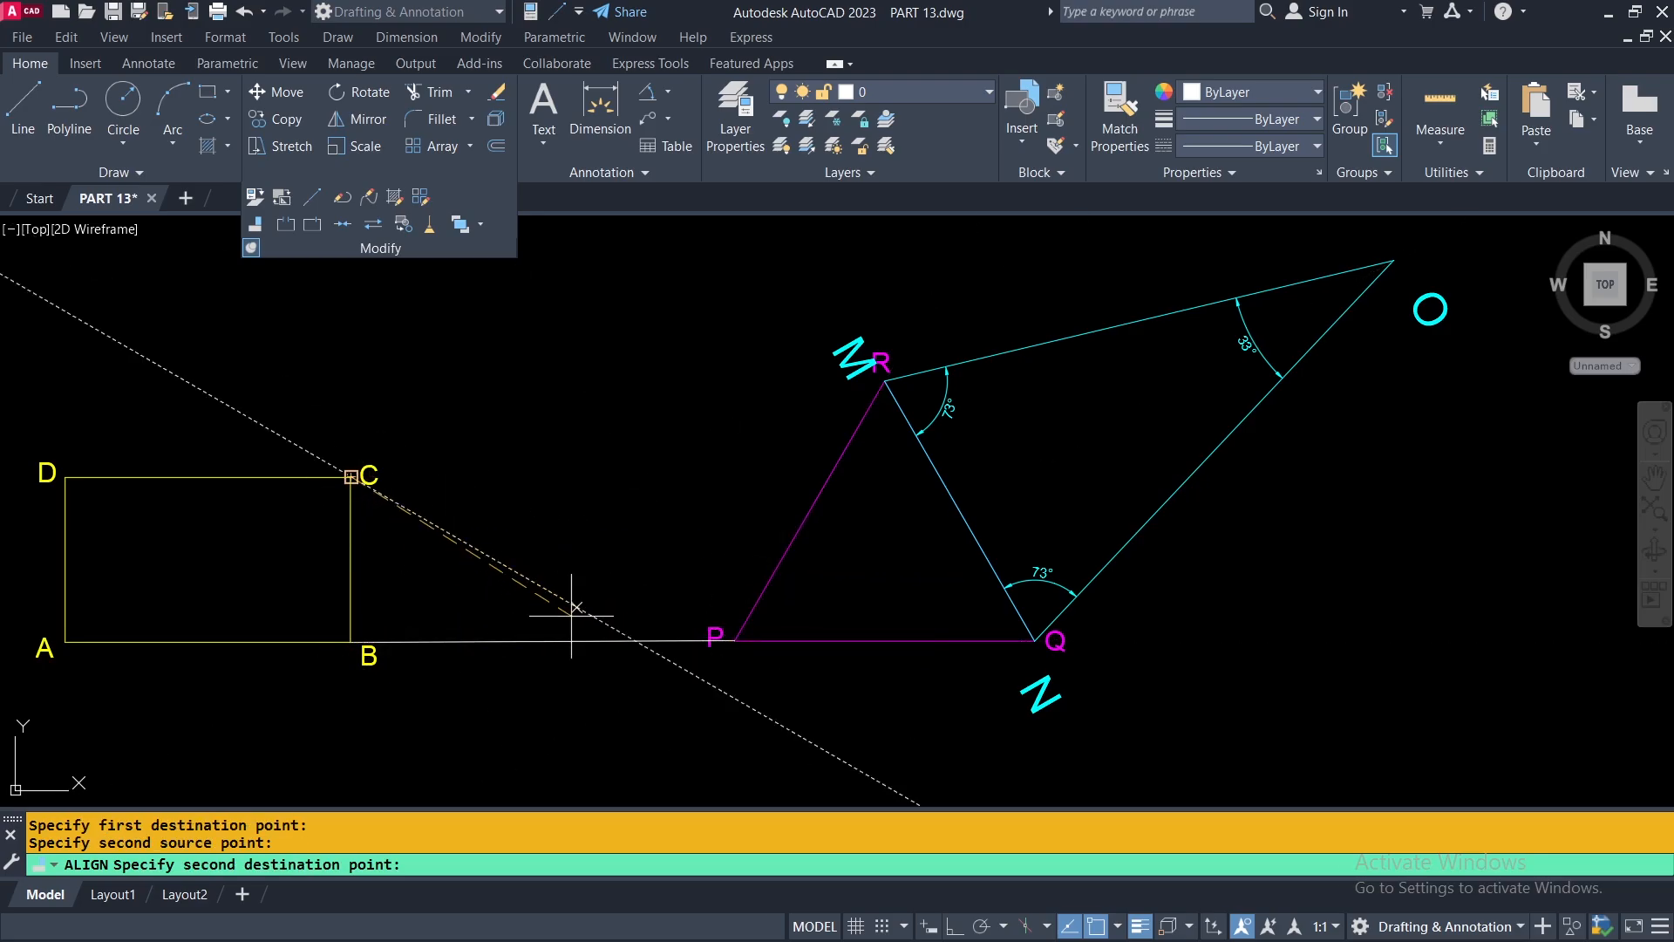
pyautogui.click(884, 381)
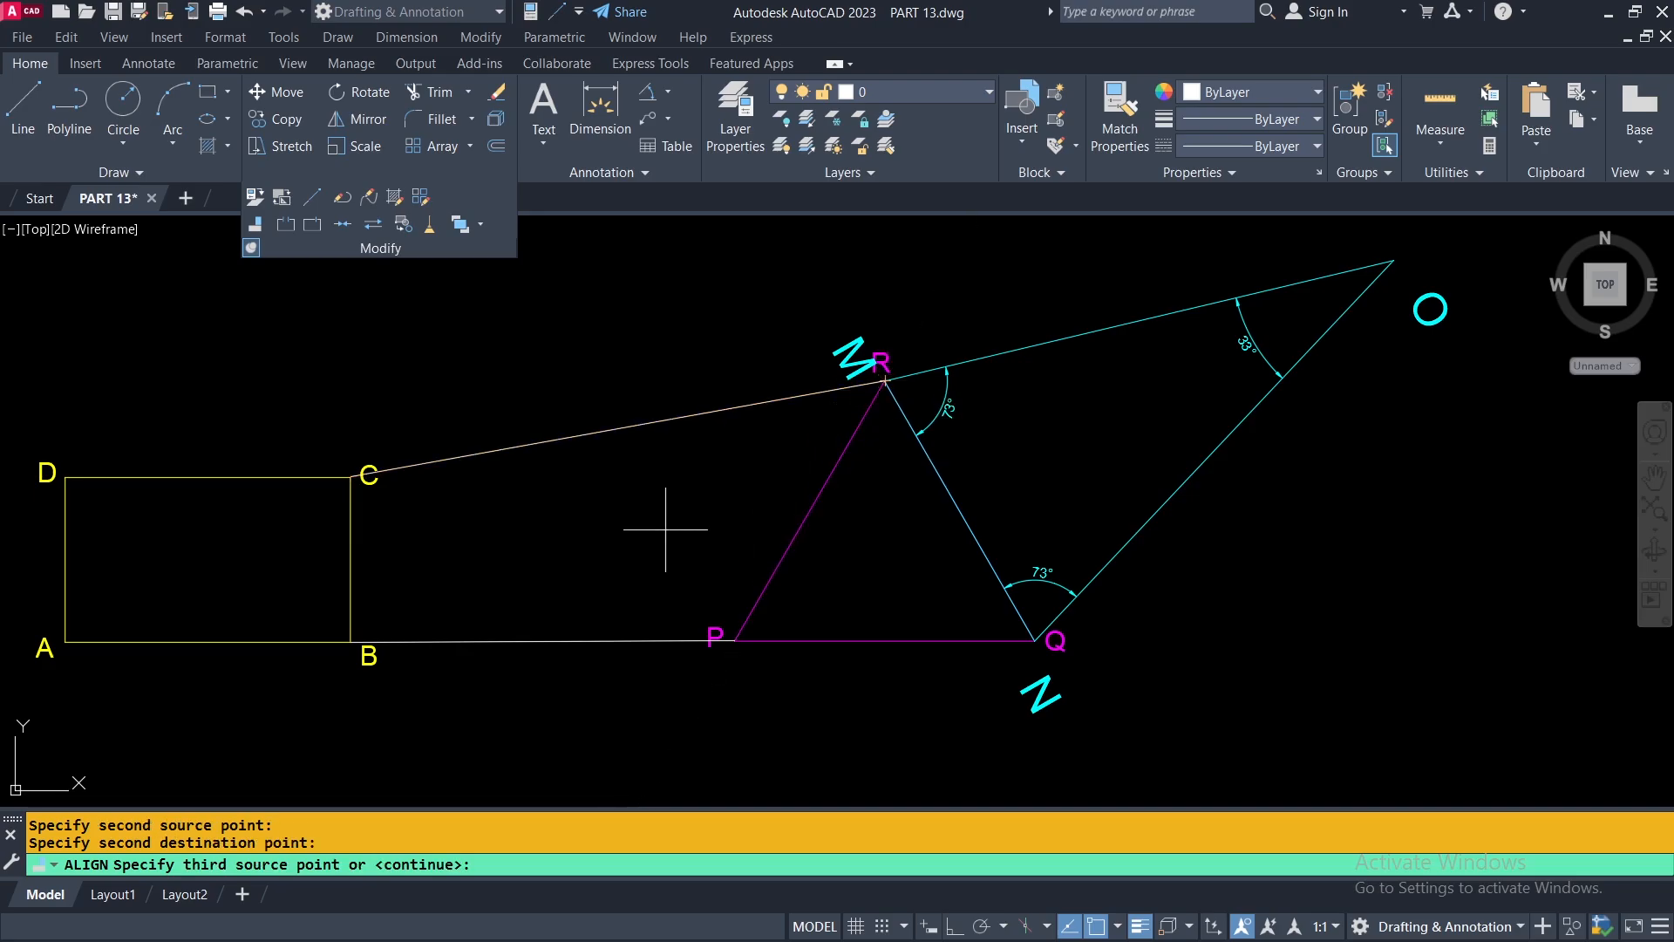
pyautogui.press('Return')
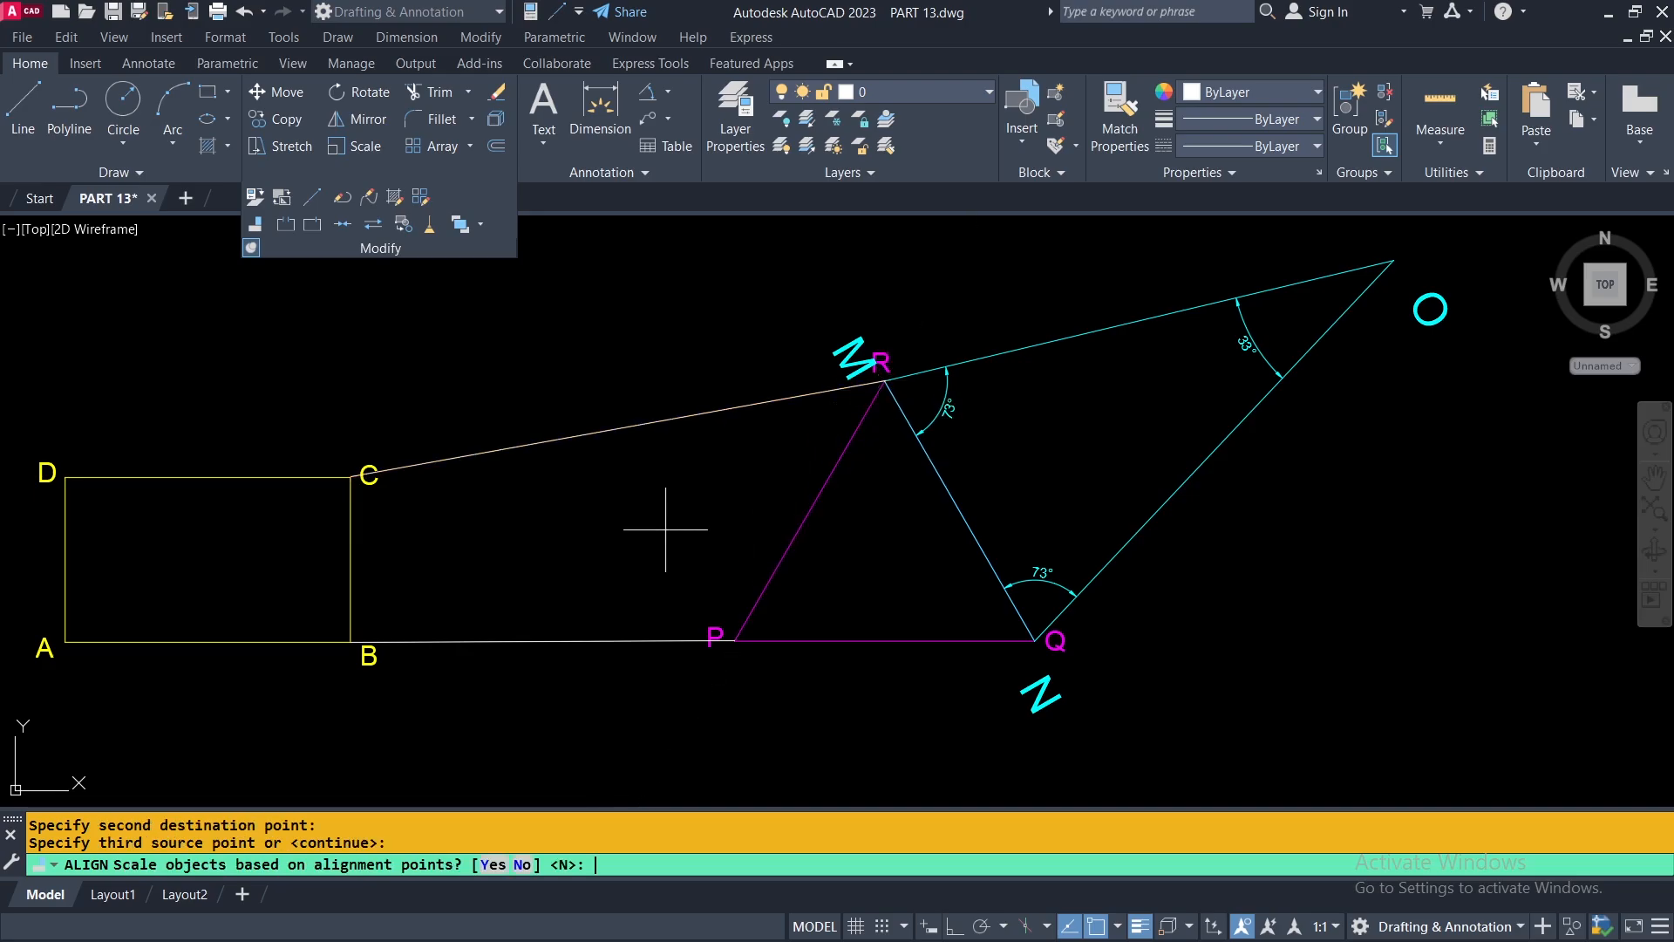
pyautogui.click(493, 866)
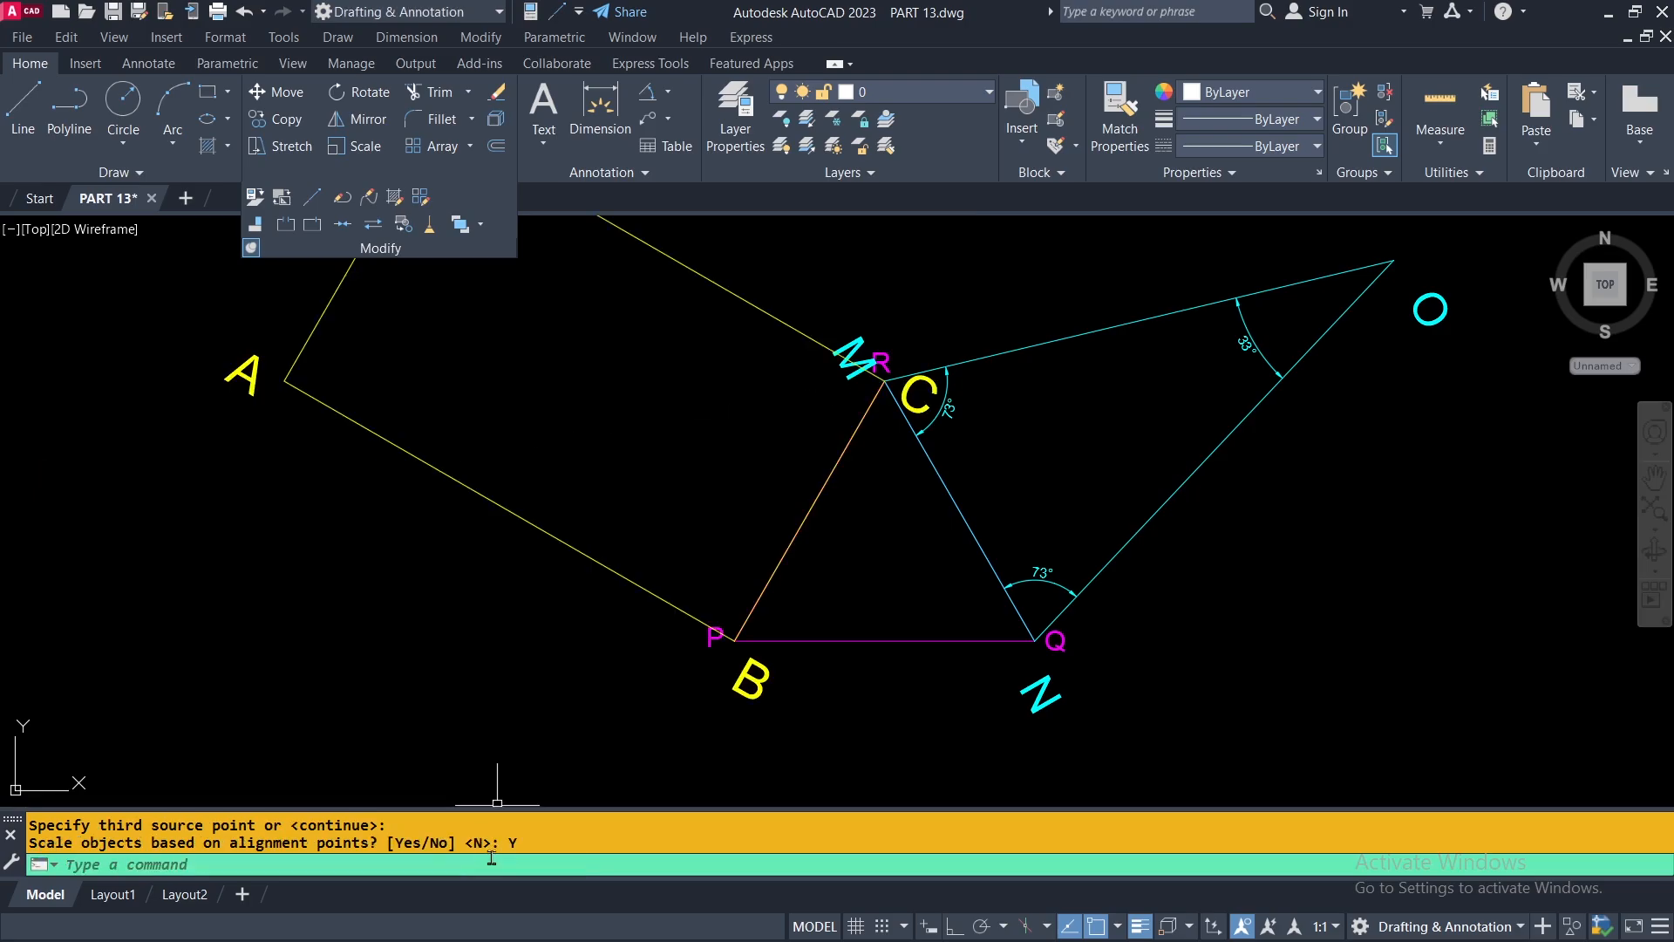
# Compare the scaled, aligned rectangle ABCD inside the white rectangle with the original ABCD above it.
pyautogui.scroll(-2, 748, 766)
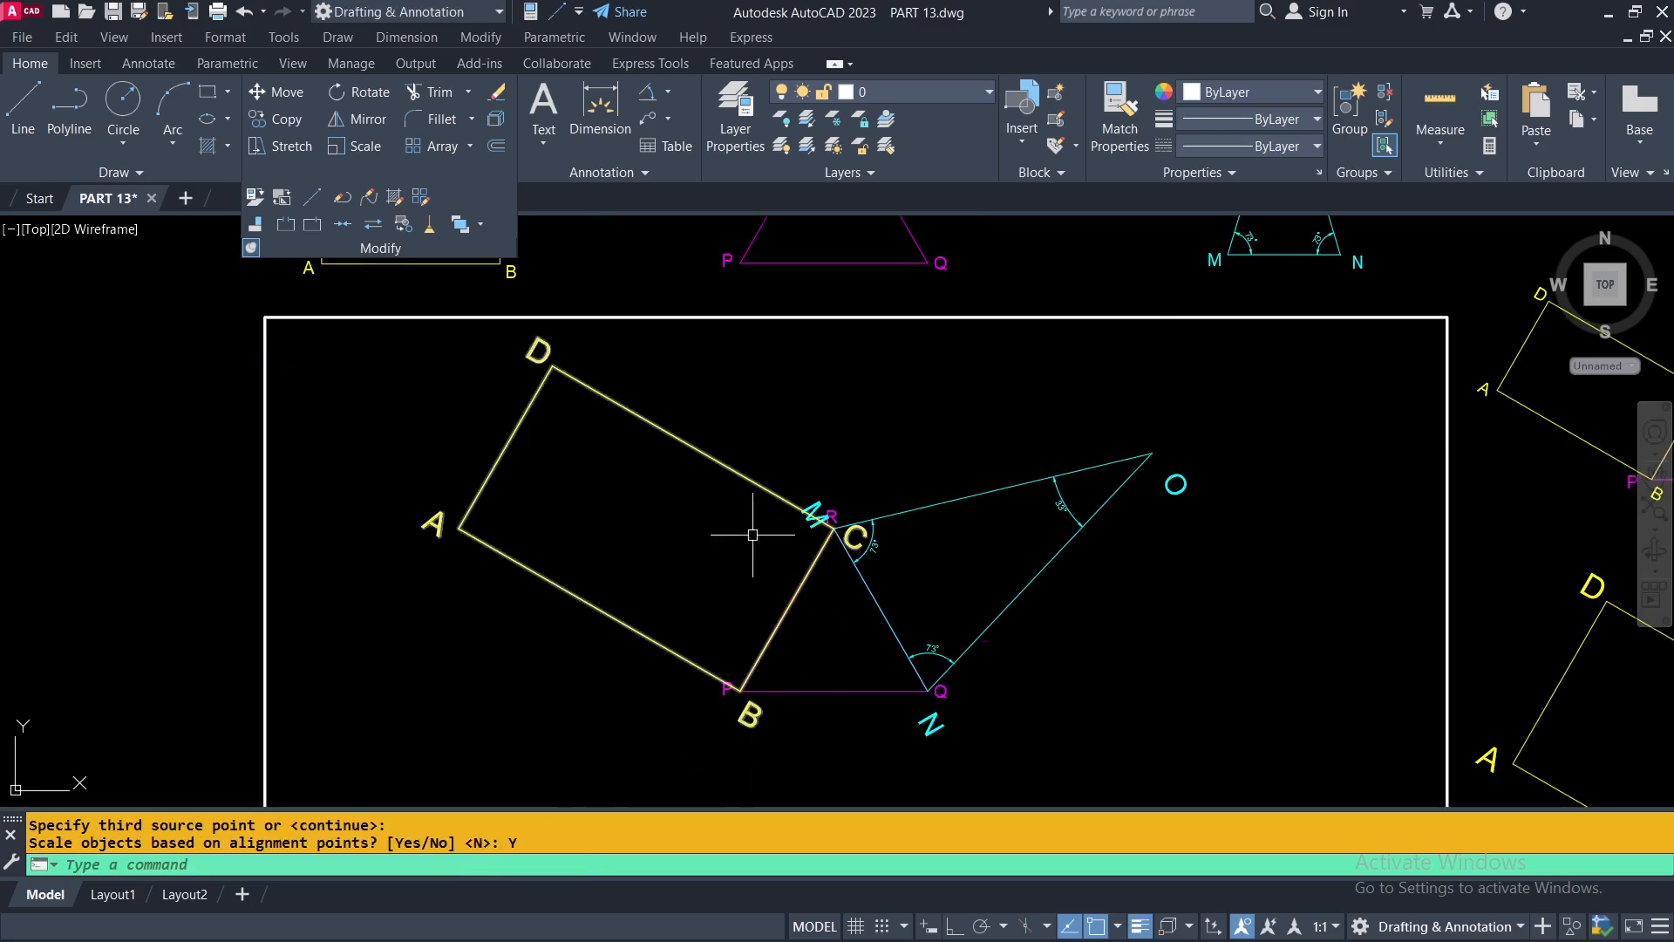
pyautogui.scroll(-4, 728, 632)
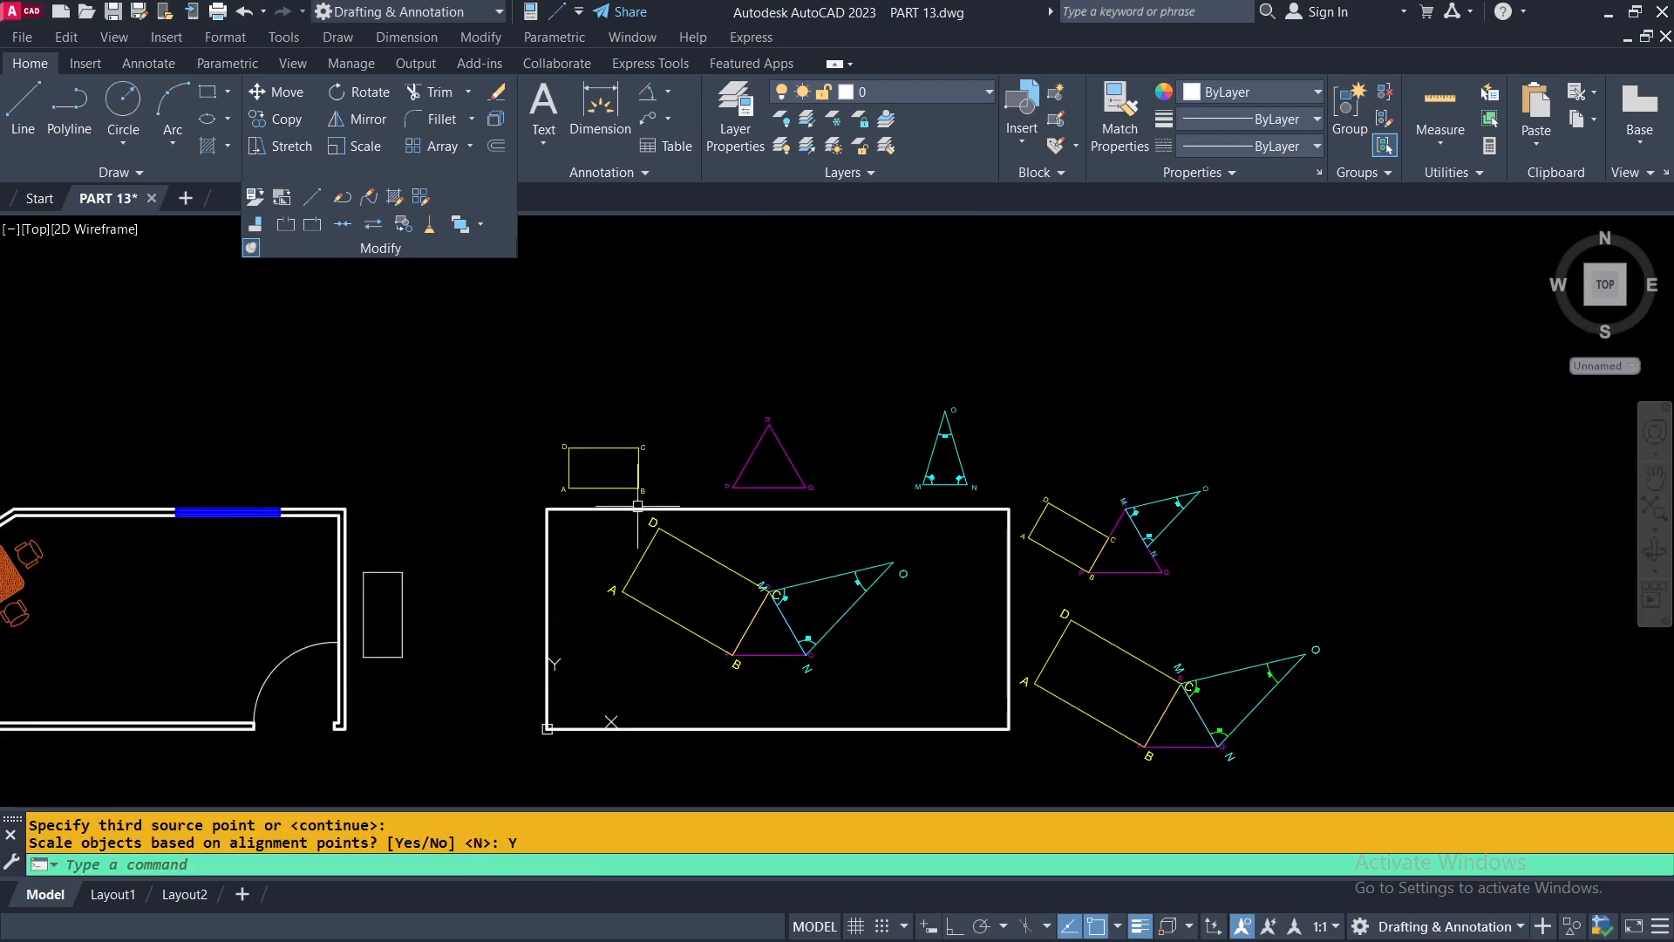
pyautogui.scroll(6, 643, 448)
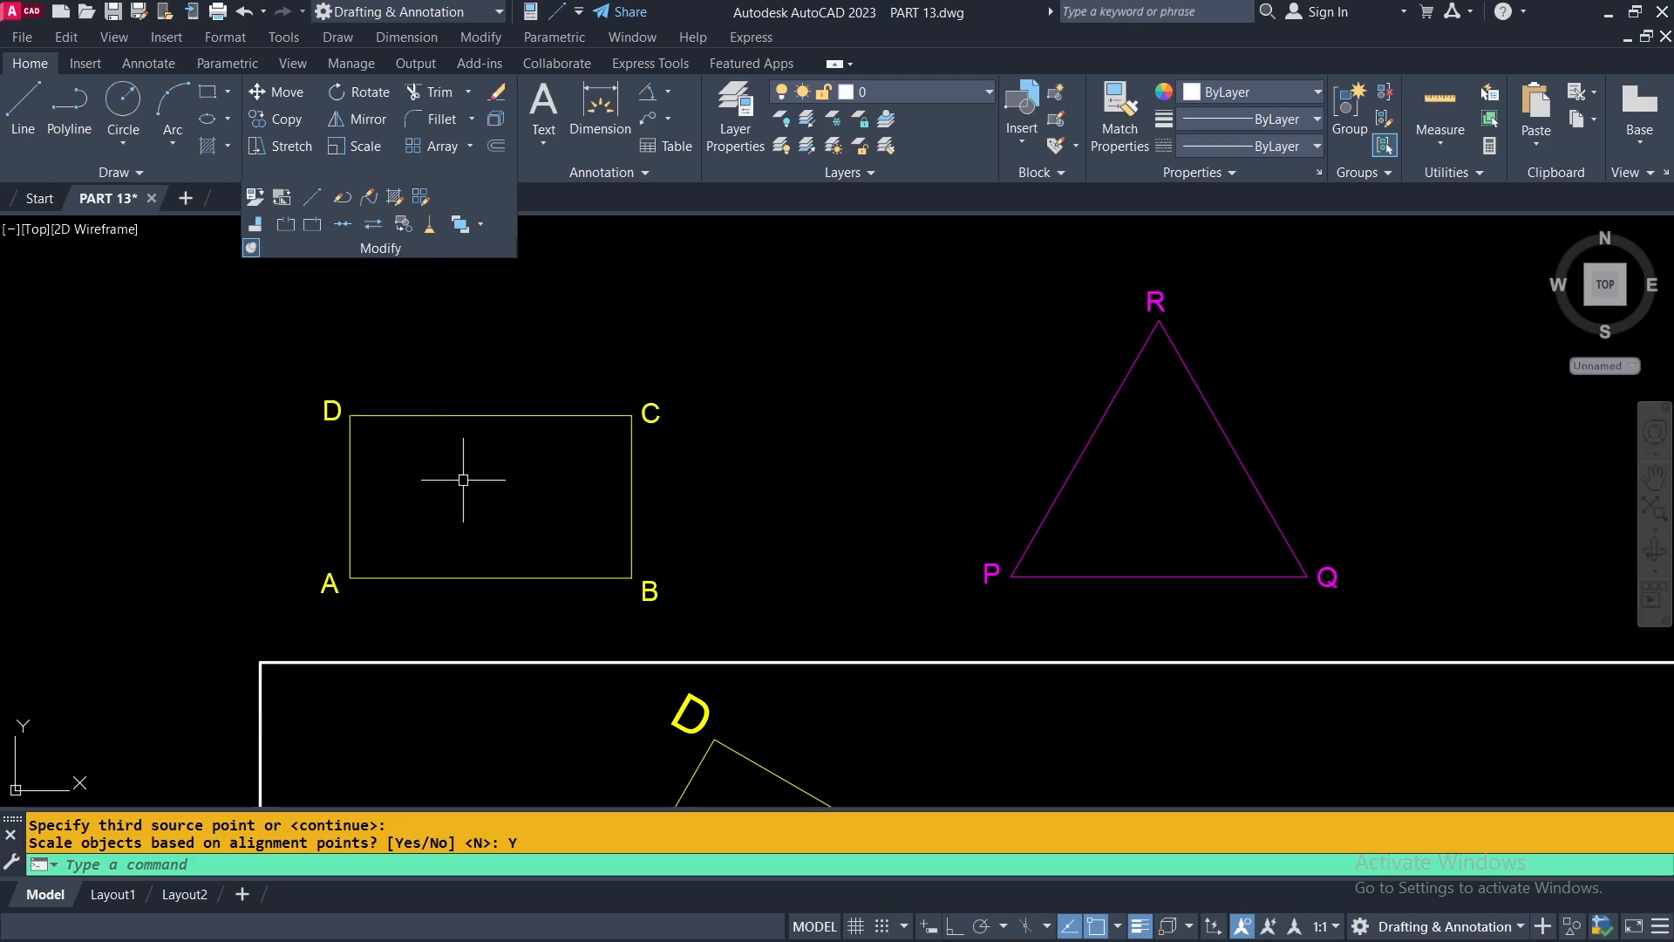
pyautogui.scroll(-3, 507, 474)
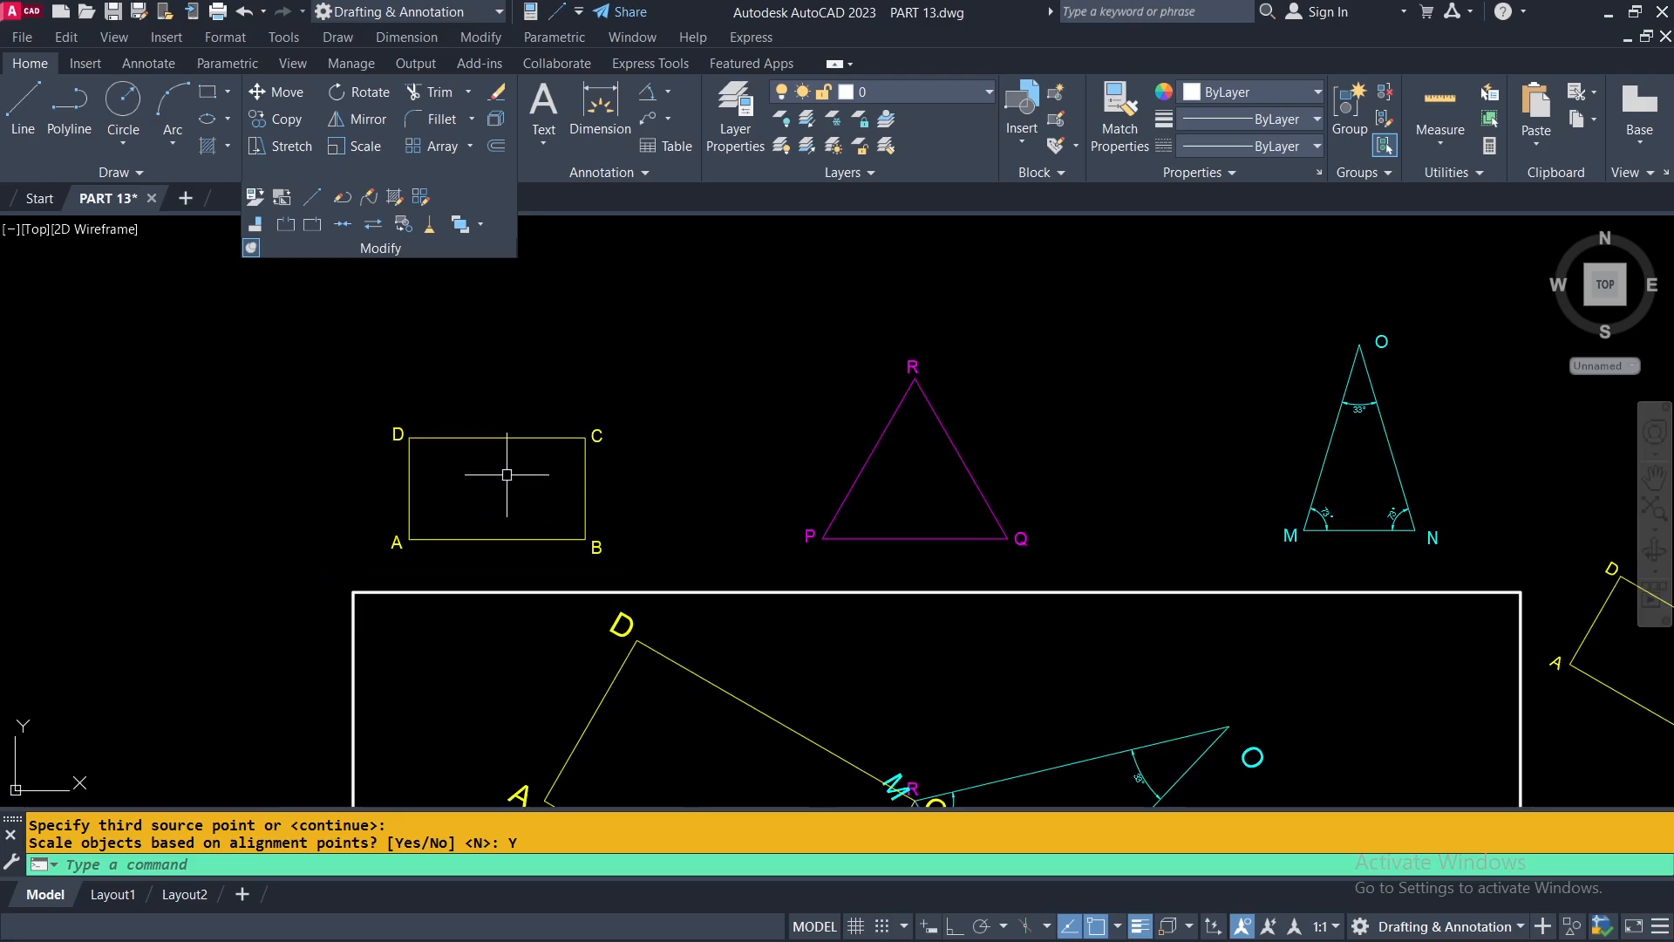
pyautogui.scroll(-3, 730, 486)
pyautogui.moveTo(864, 597); pyautogui.dragTo(824, 484, button='middle')
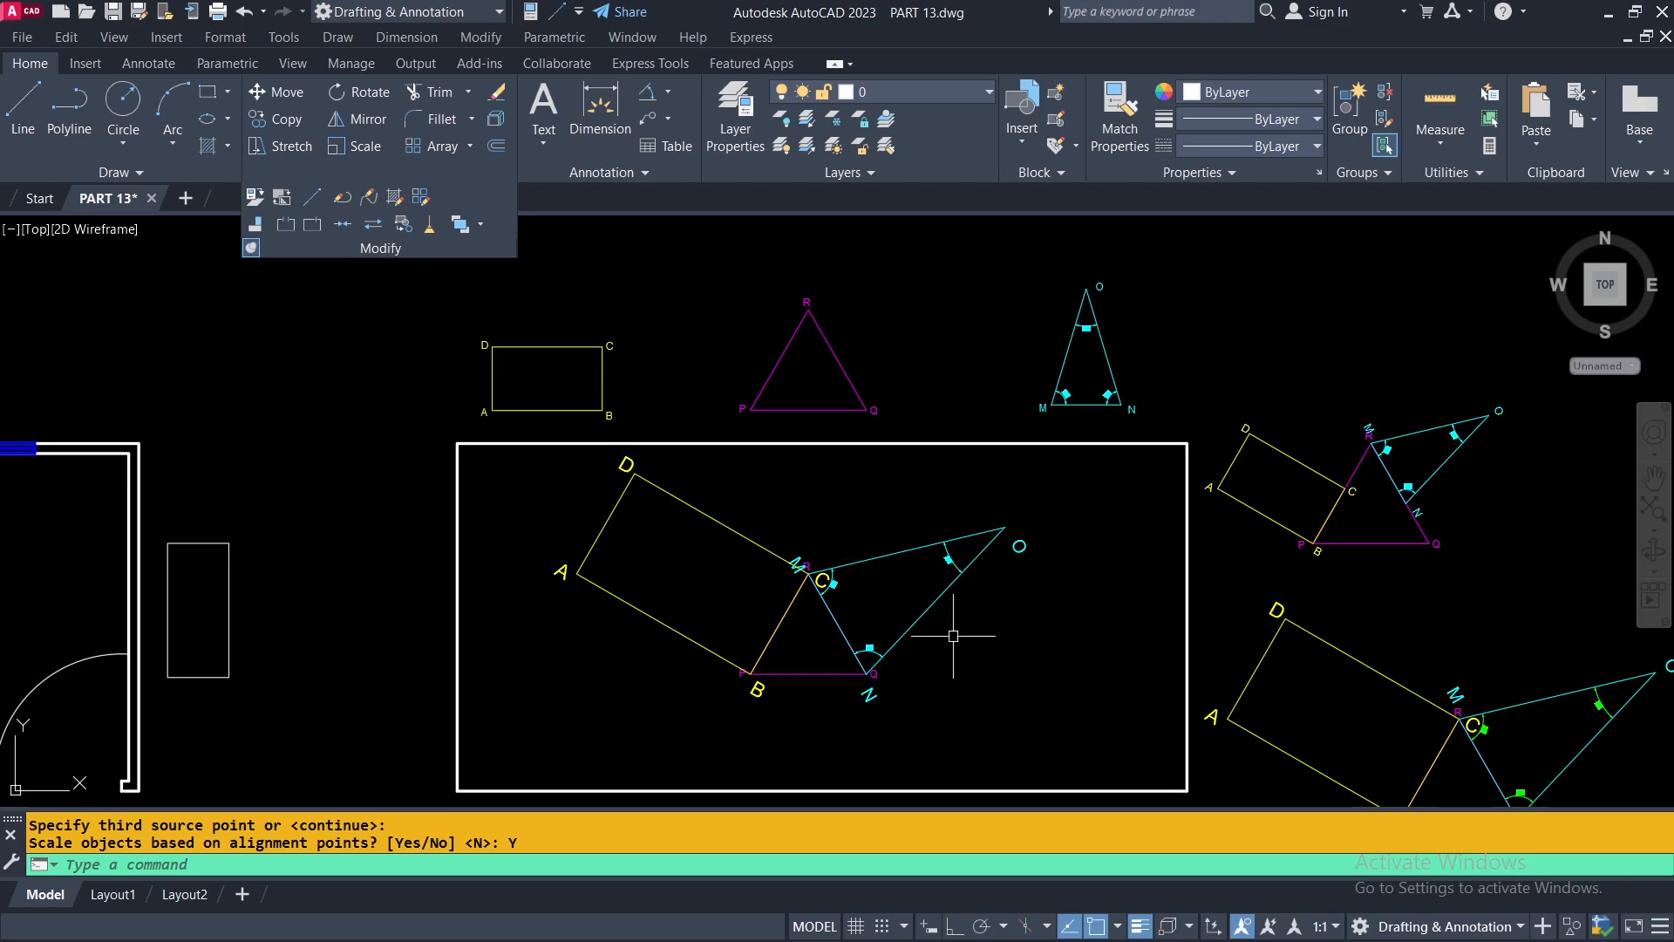
pyautogui.moveTo(964, 636); pyautogui.dragTo(1285, 569, button='middle')
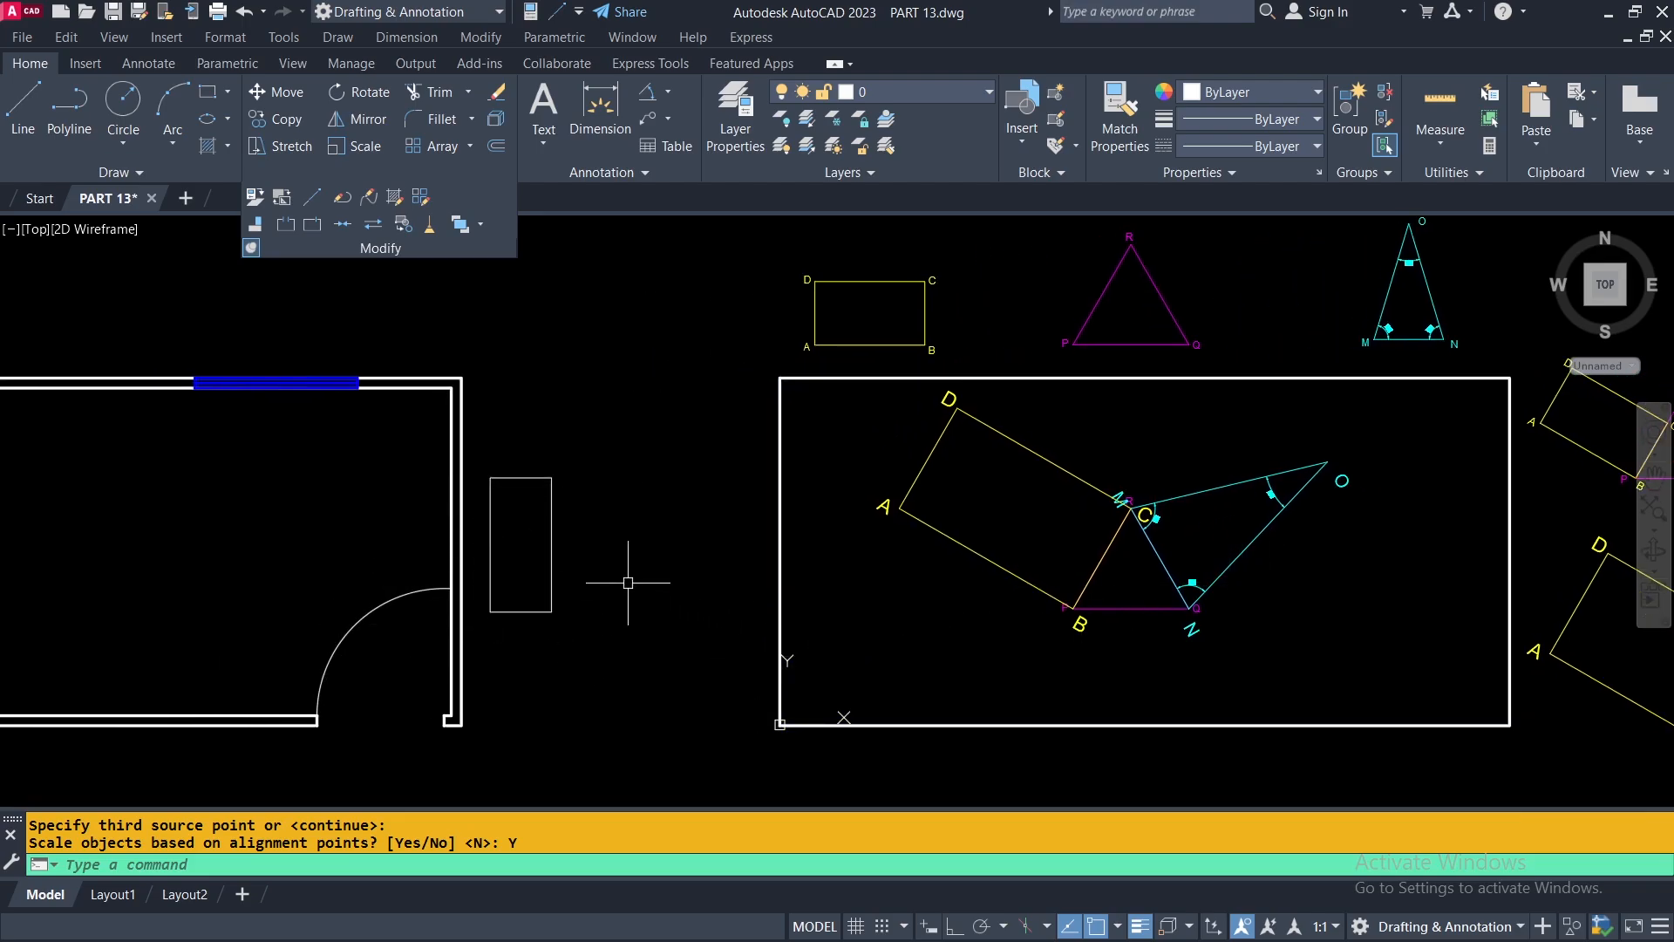
# Hide the room together with its dining set, keeping the small upright rectangle beside it displayed.
pyautogui.scroll(-4, 547, 388)
pyautogui.click(524, 363)
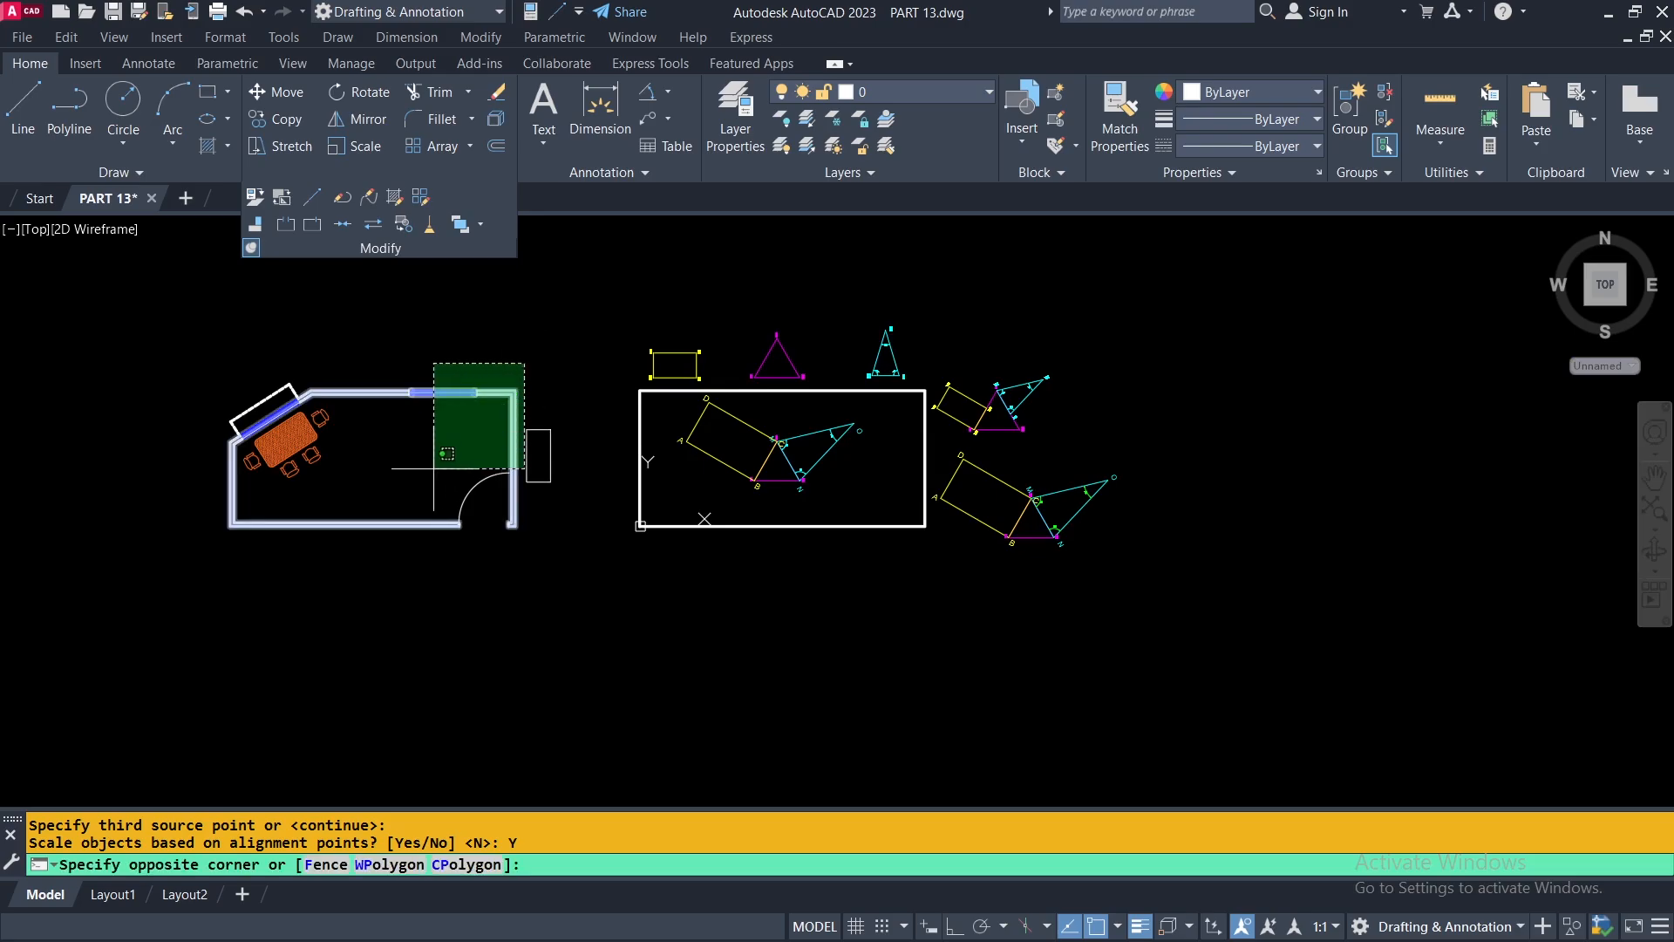
pyautogui.click(210, 571)
pyautogui.rightClick(399, 416)
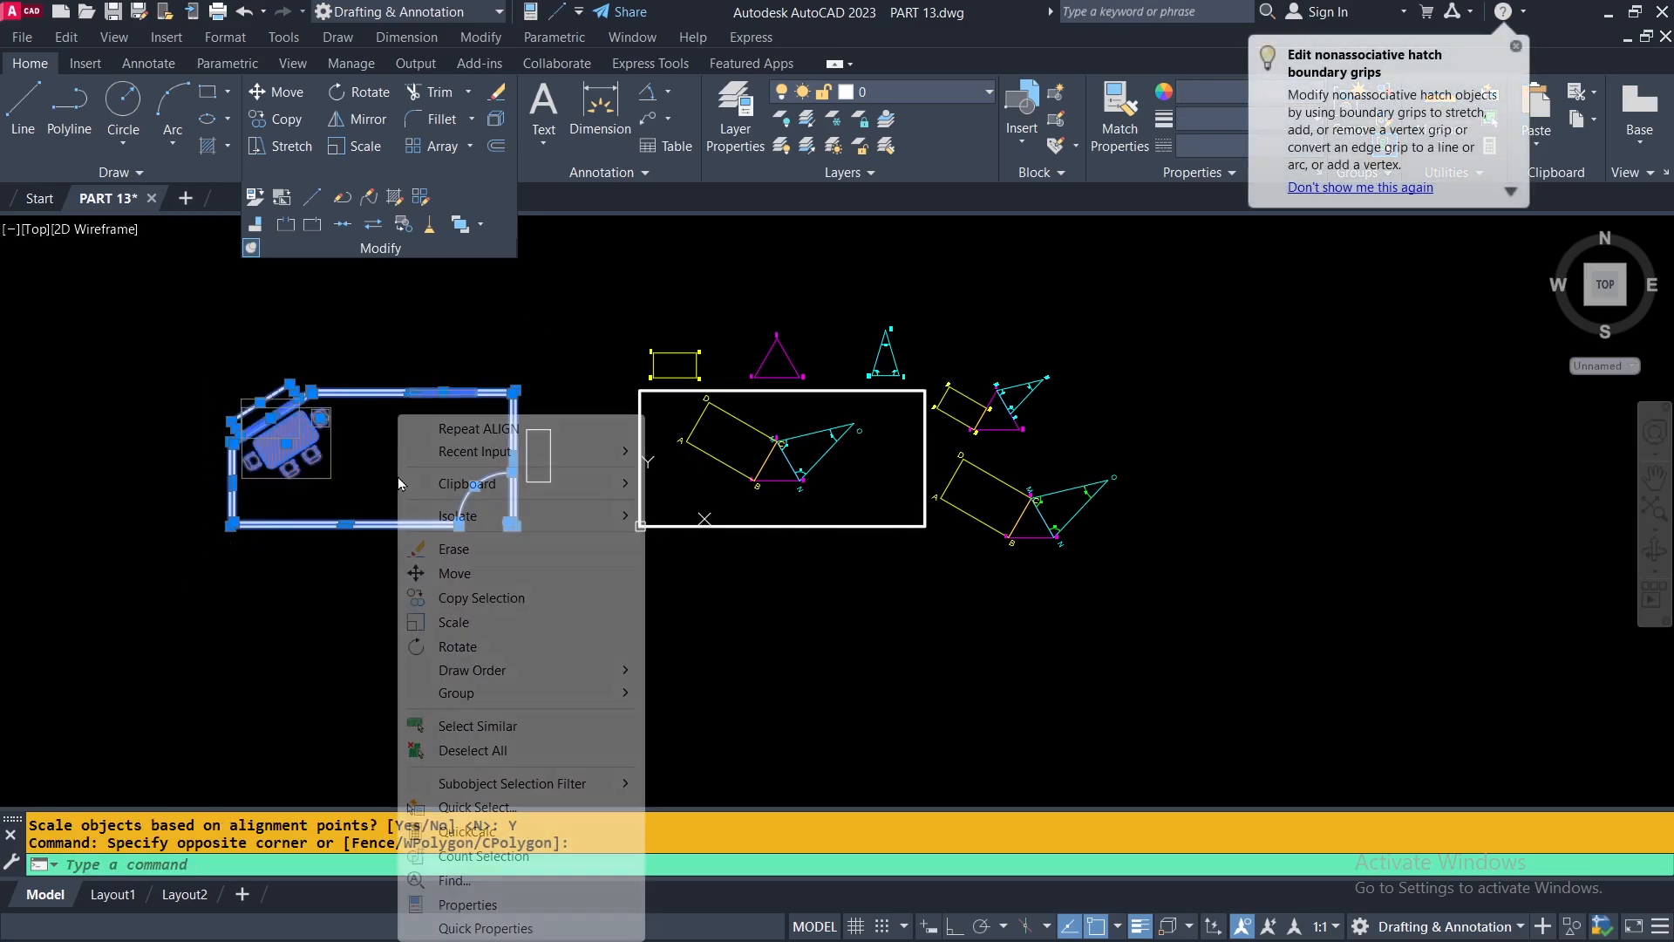
pyautogui.moveTo(482, 530)
pyautogui.click(789, 542)
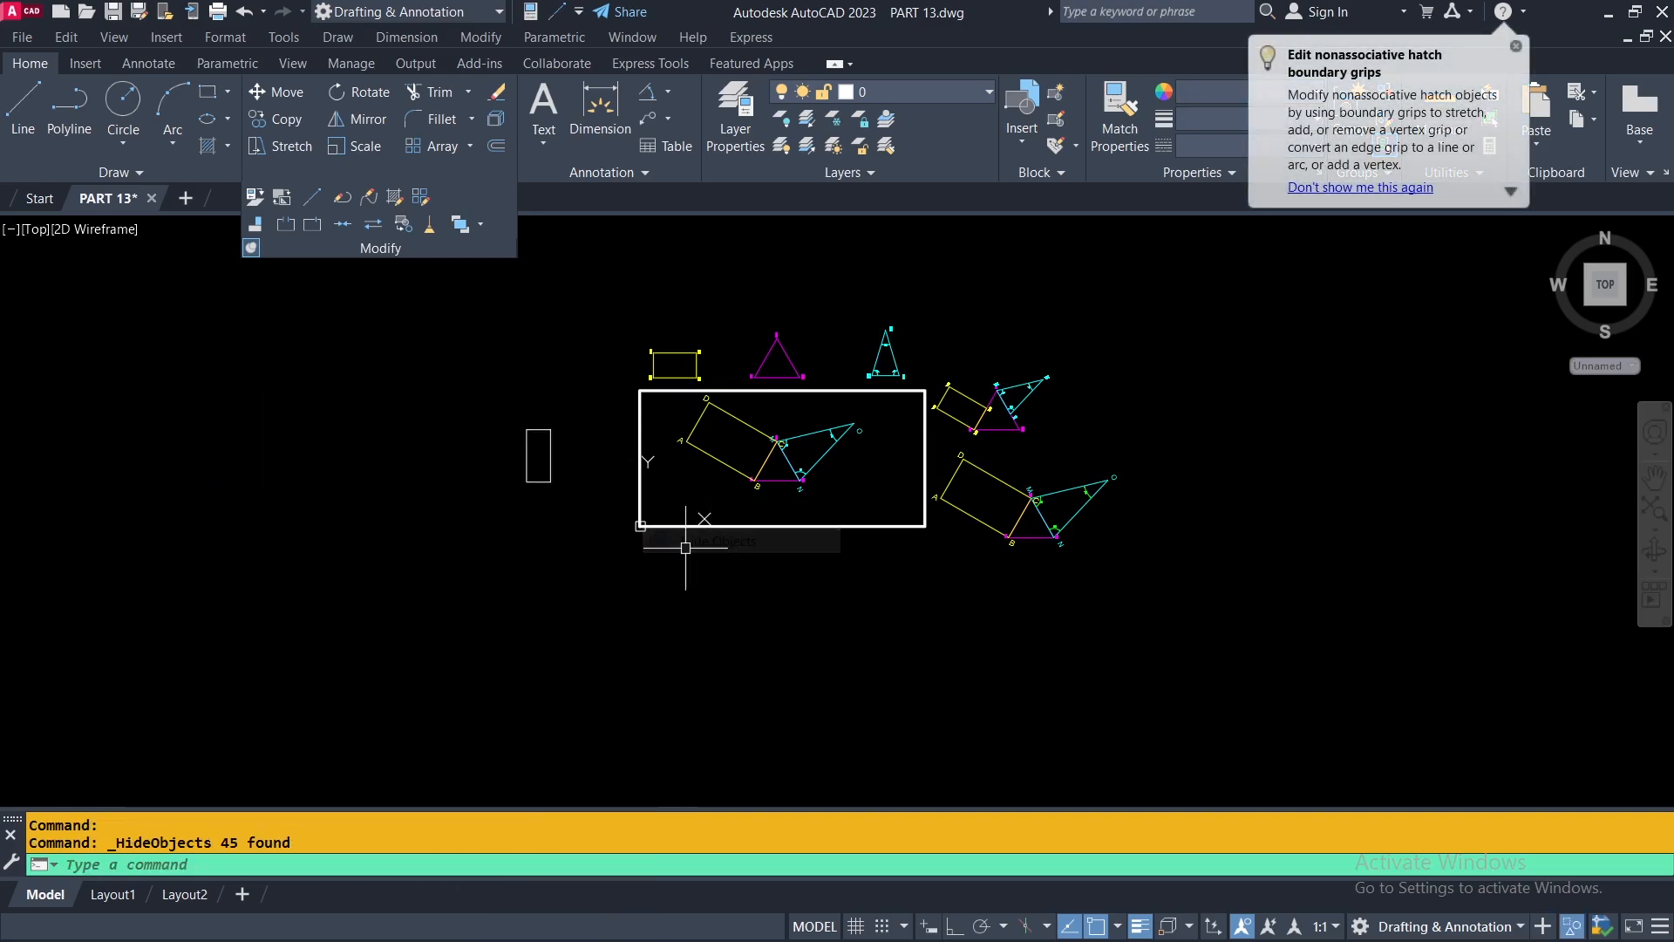
pyautogui.scroll(2, 482, 422)
pyautogui.scroll(4, 482, 422)
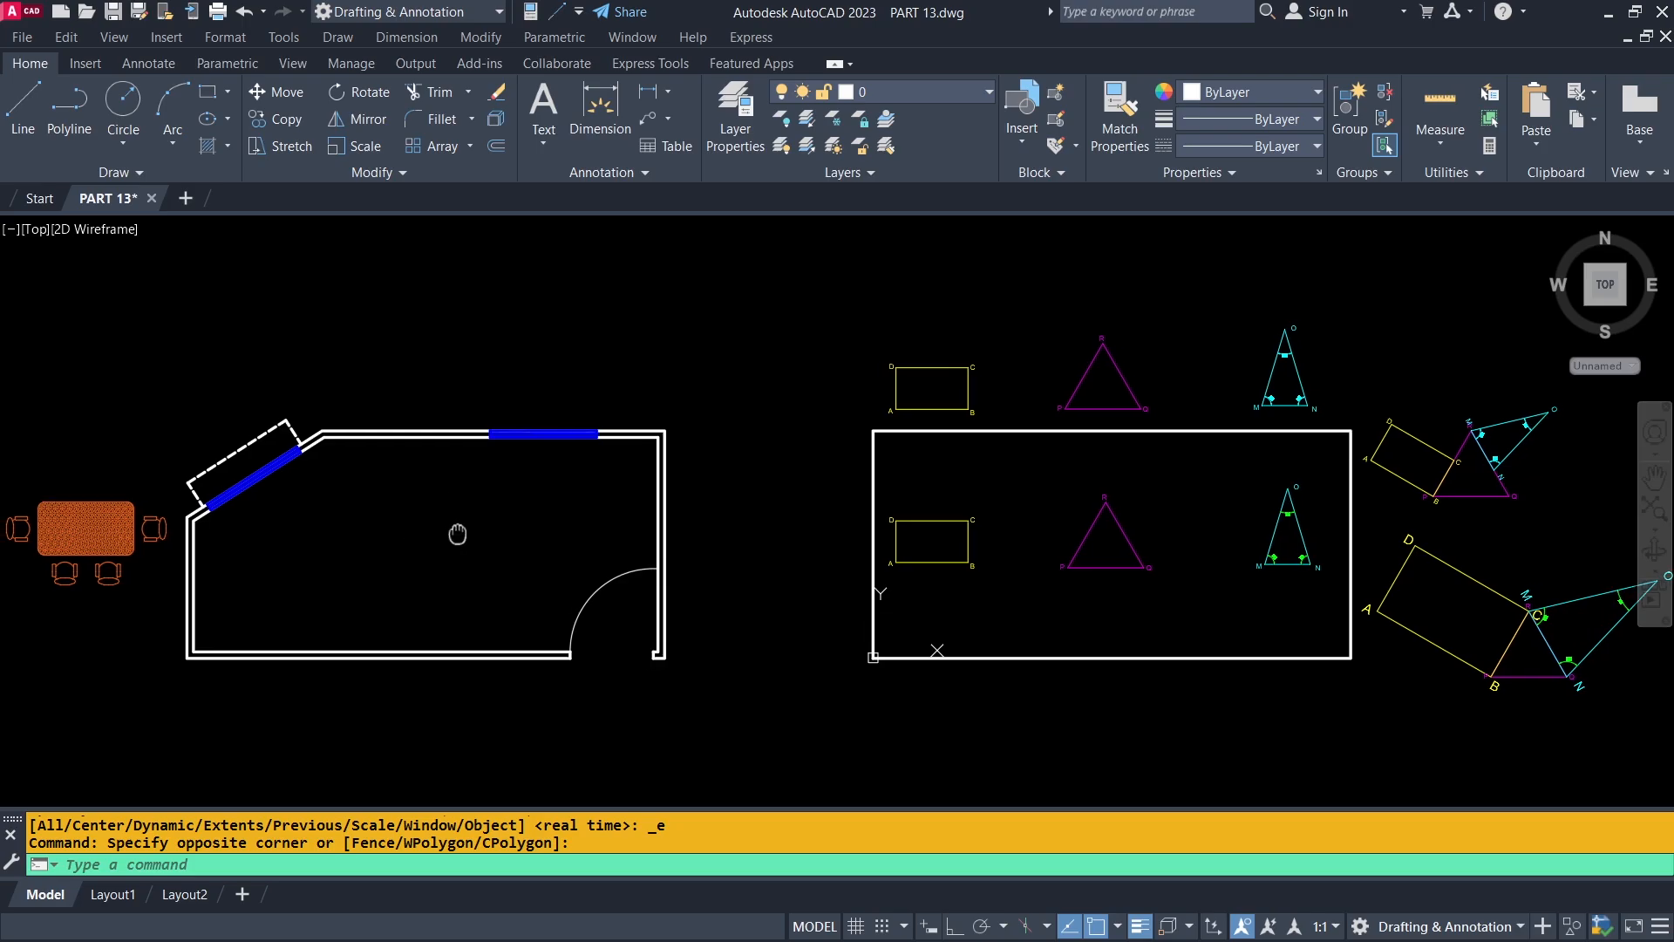
# Isolate the dining table and its four chairs standing outside the room.
pyautogui.moveTo(460, 535); pyautogui.dragTo(843, 480, button='middle')
pyautogui.scroll(4, 371, 498)
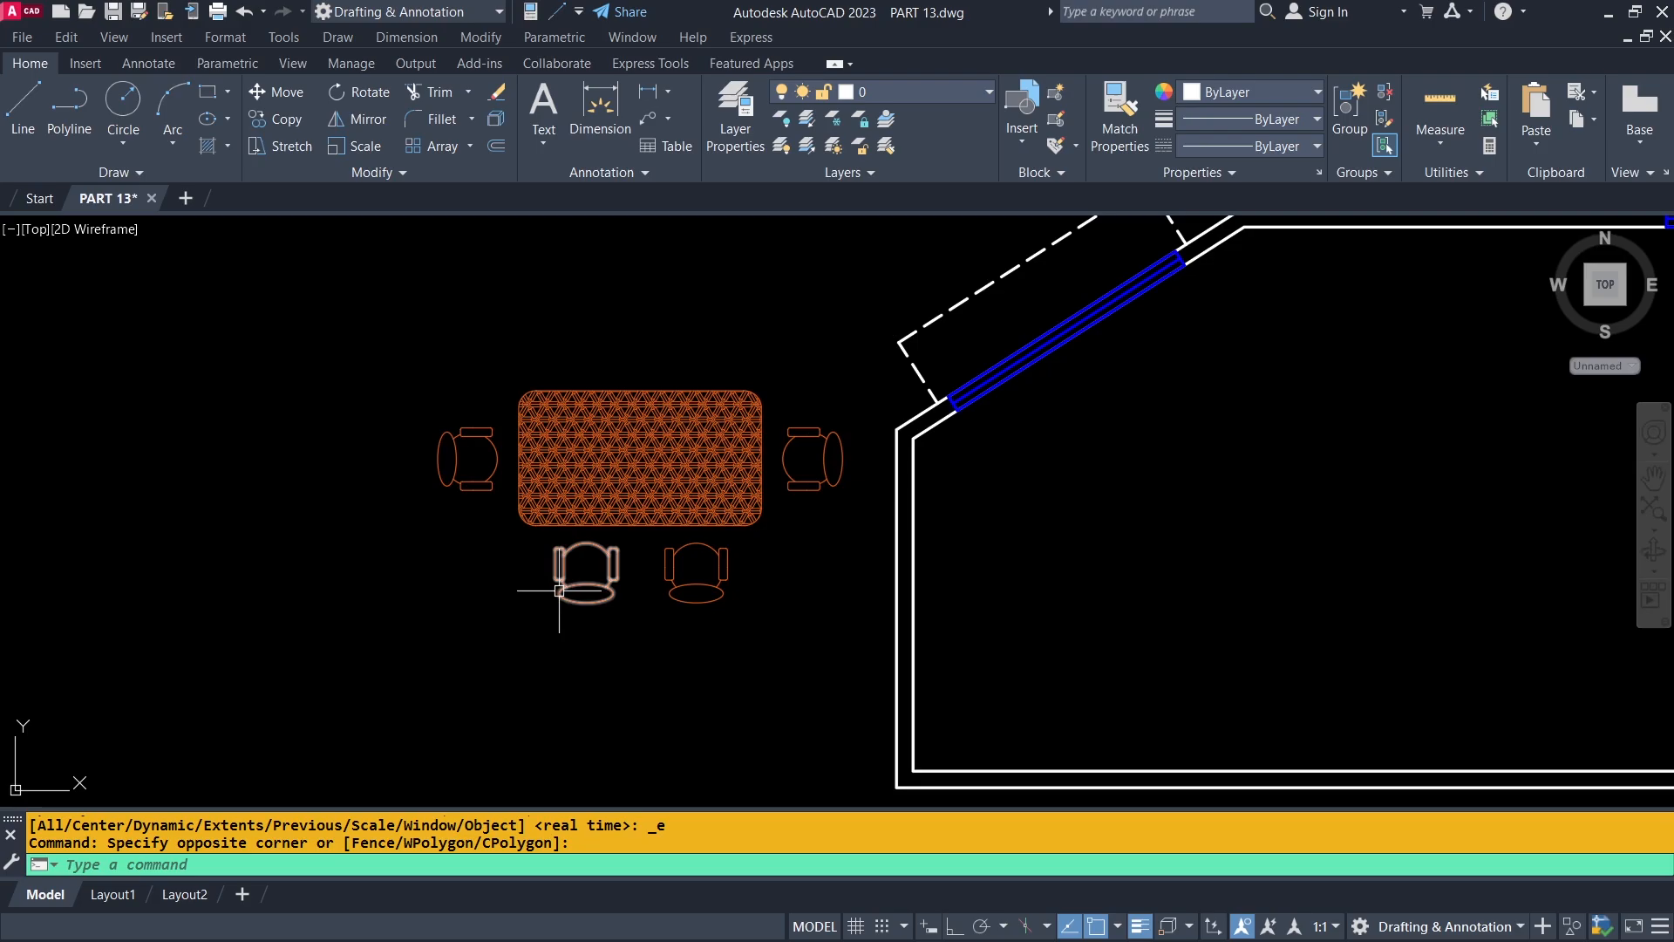
pyautogui.click(858, 356)
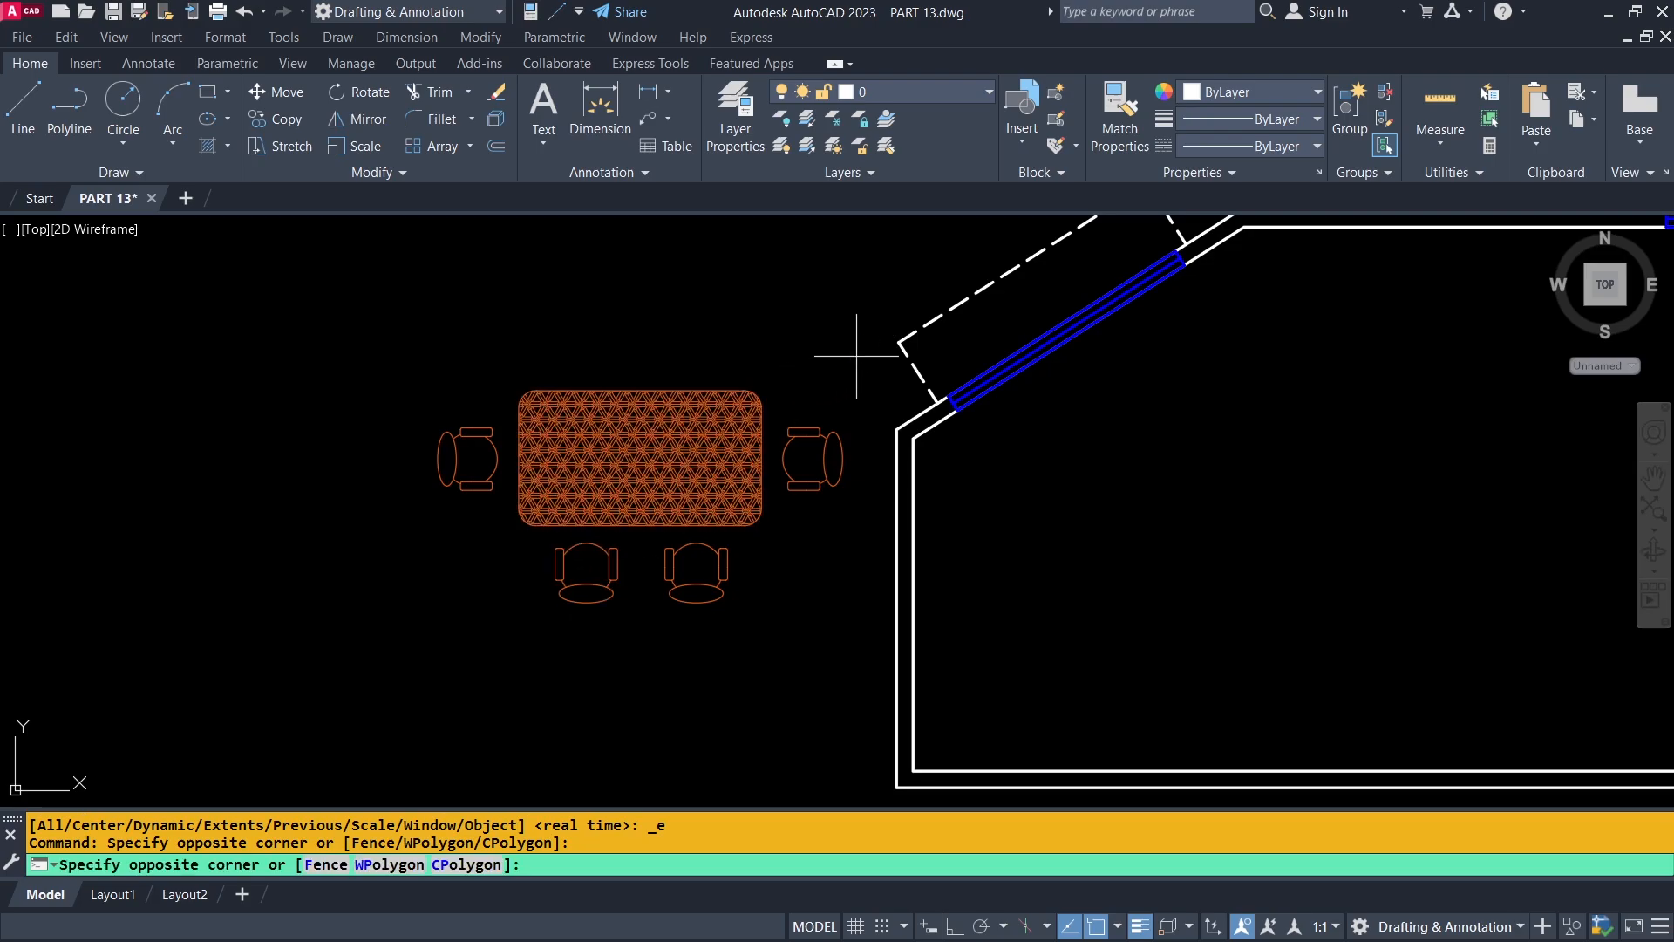
pyautogui.click(427, 611)
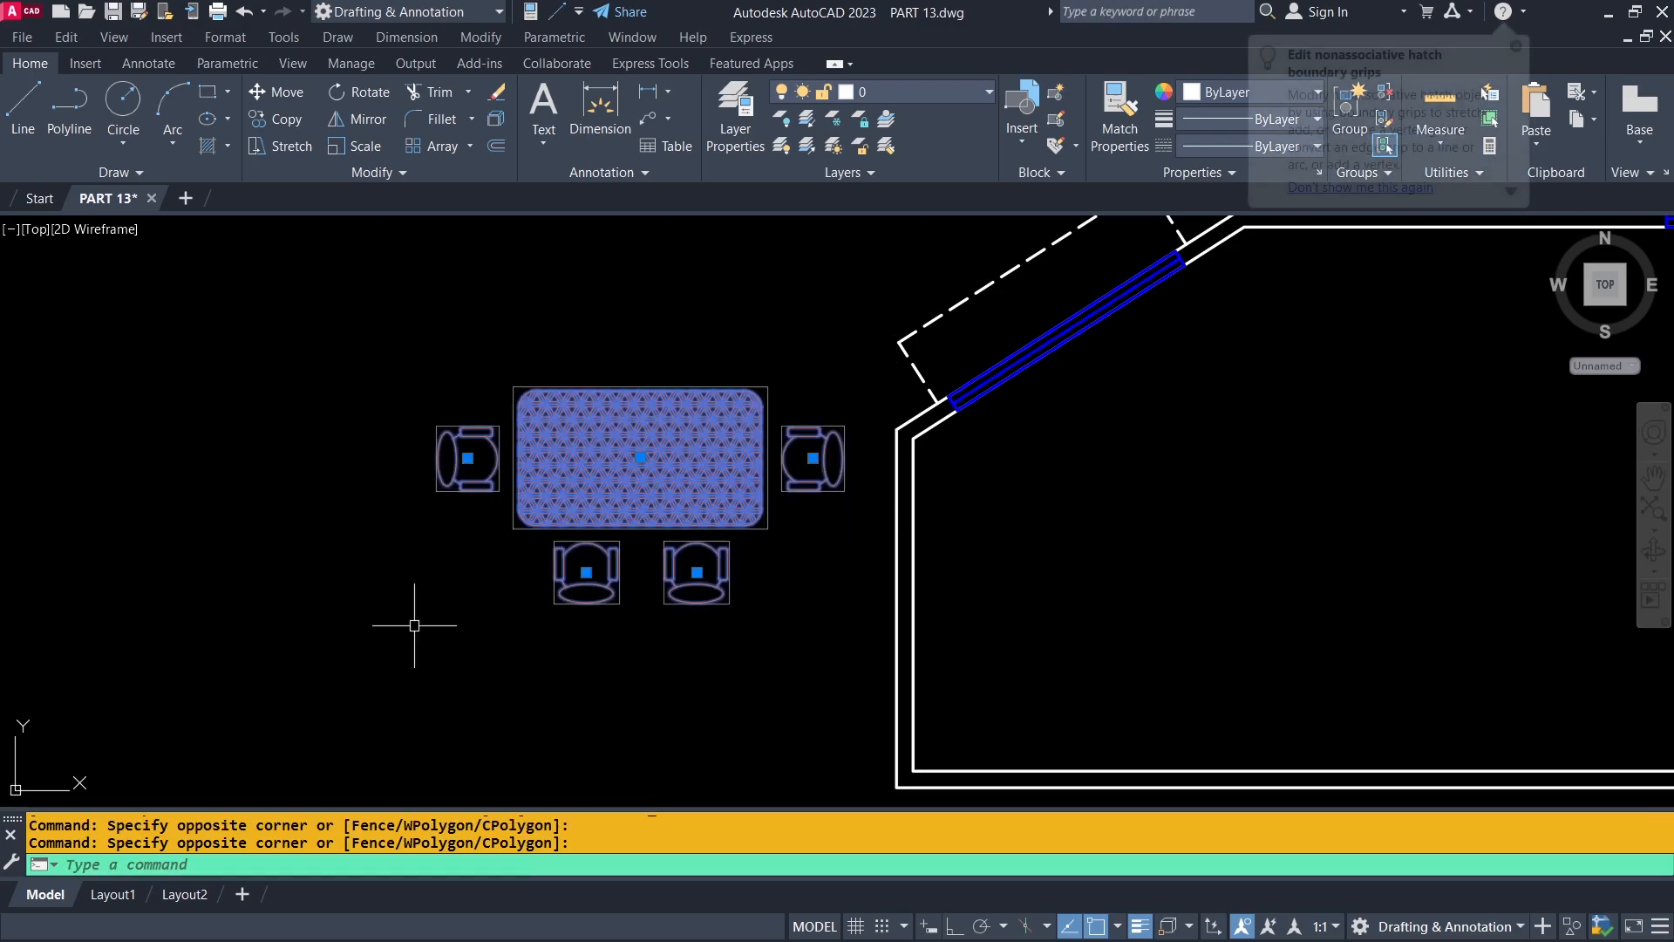
pyautogui.rightClick(483, 331)
pyautogui.moveTo(545, 434)
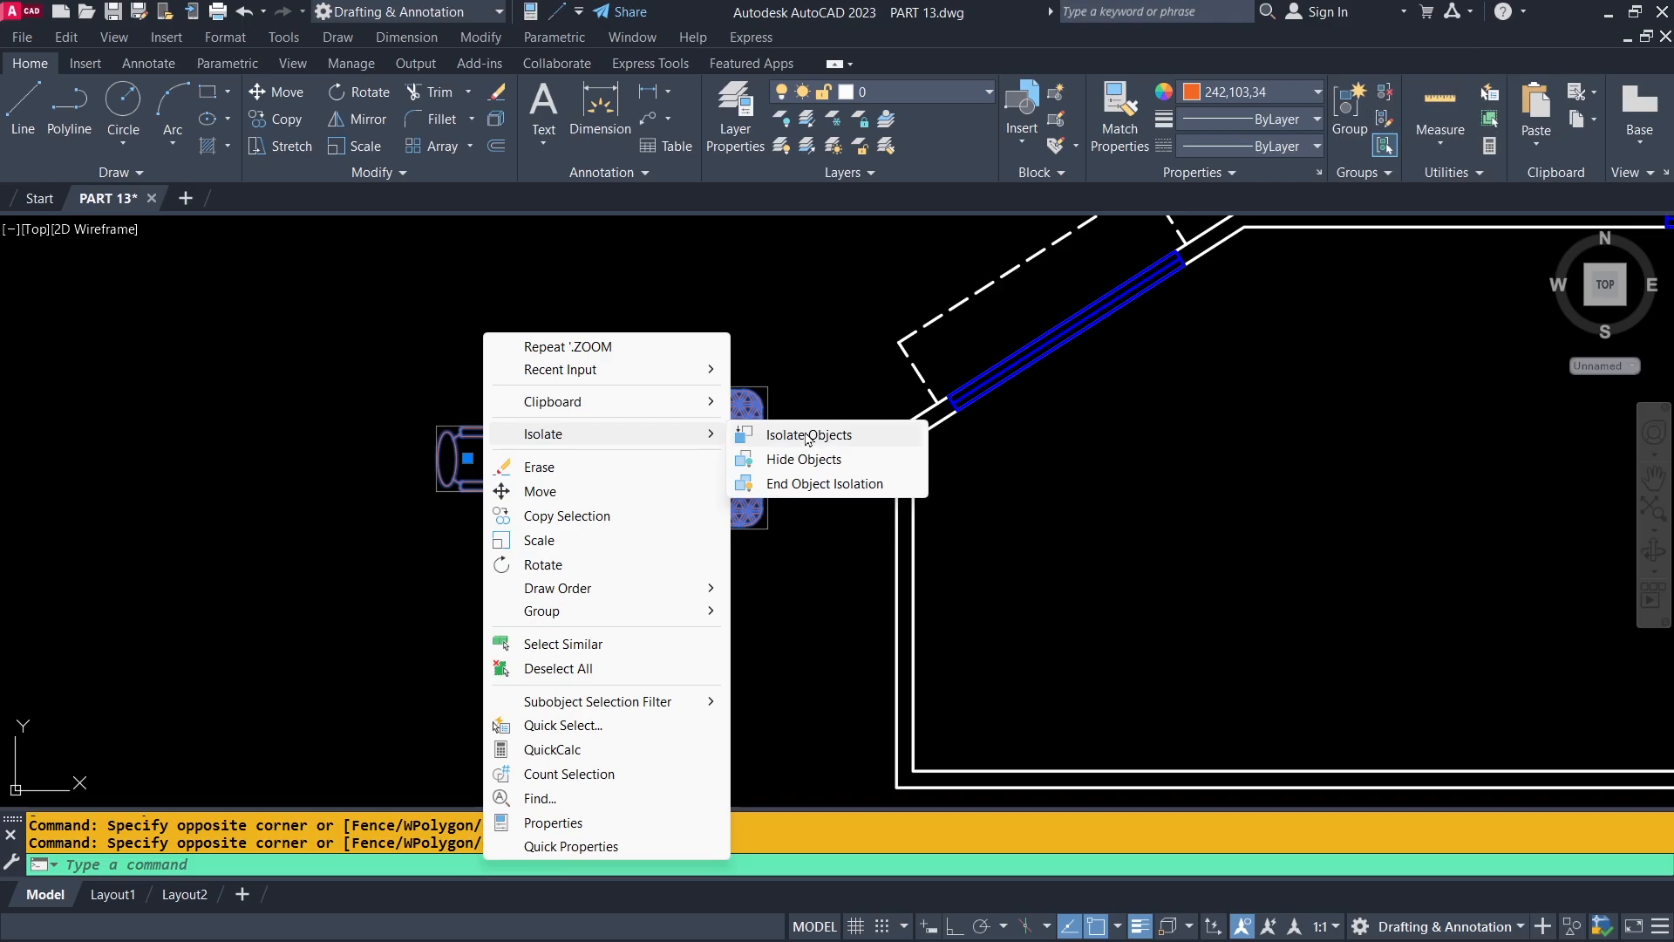
pyautogui.click(808, 437)
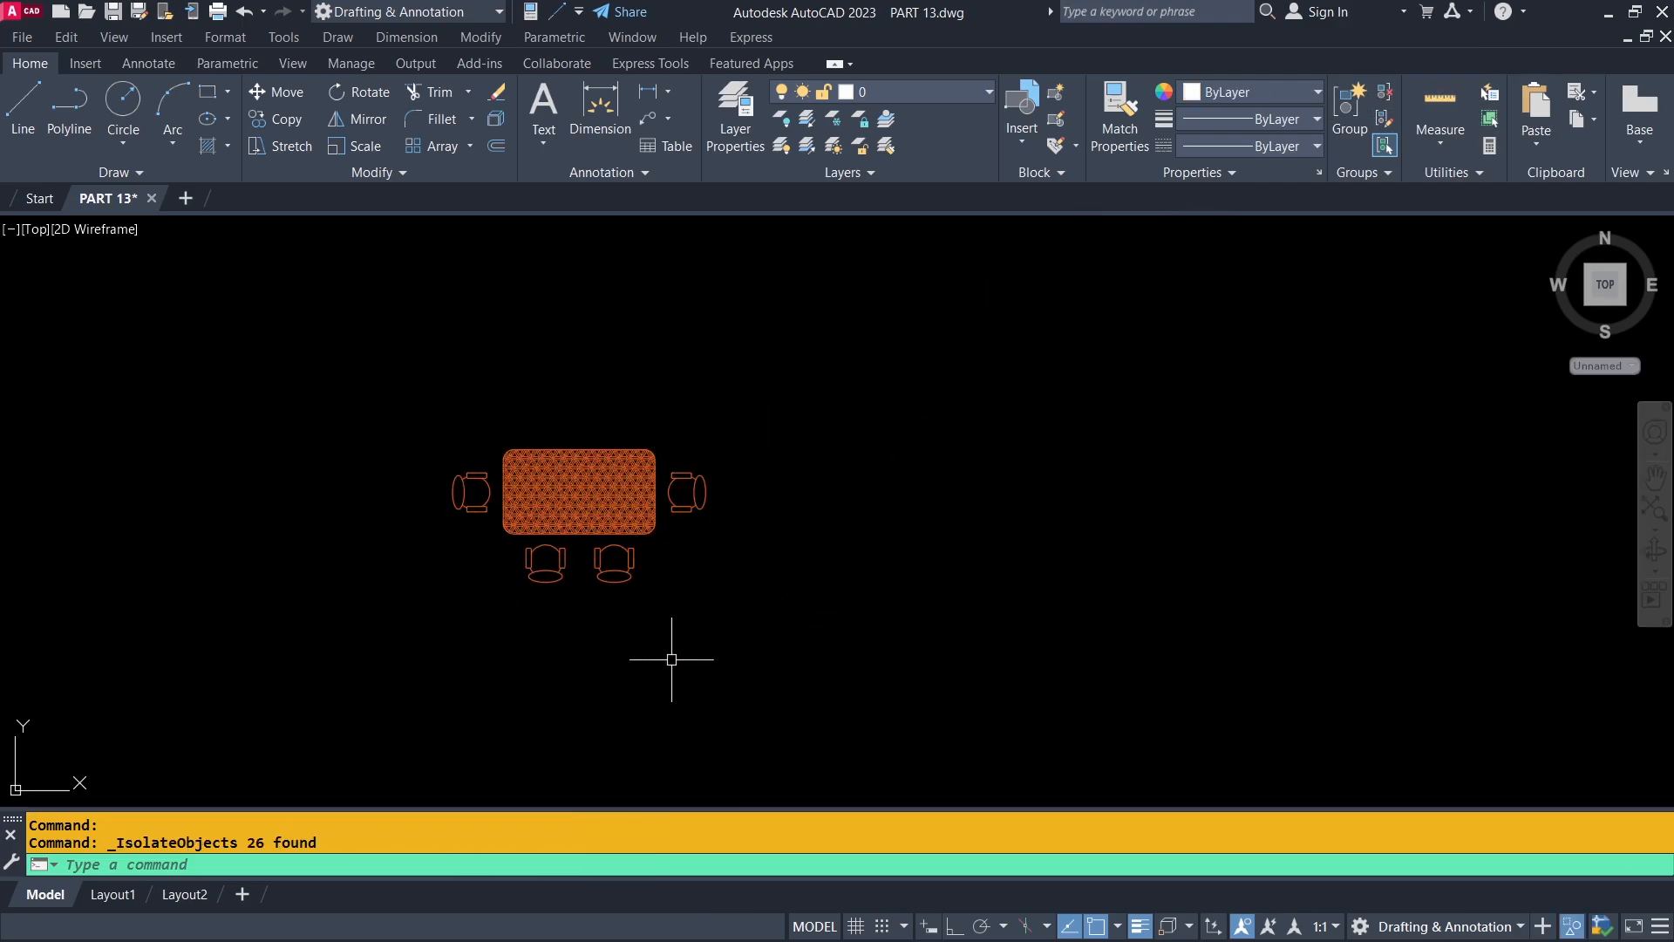
# Check the isolated dining set, and end the object isolation to bring back the room and the labelled shapes.
pyautogui.scroll(-3, 673, 601)
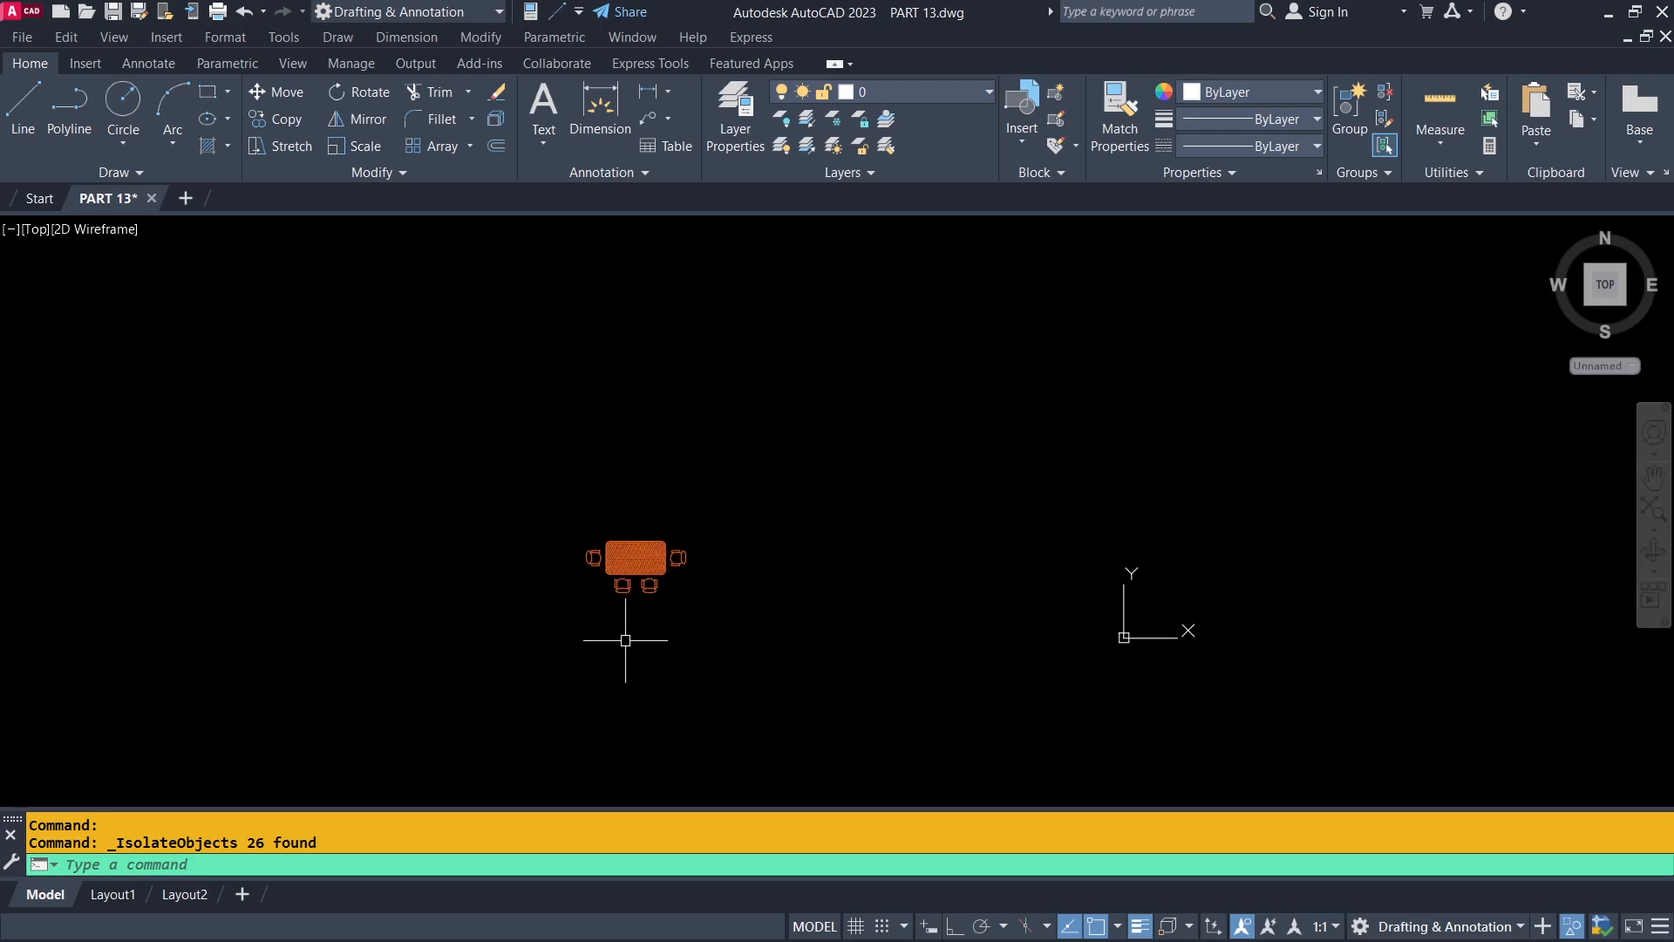
pyautogui.scroll(6, 626, 640)
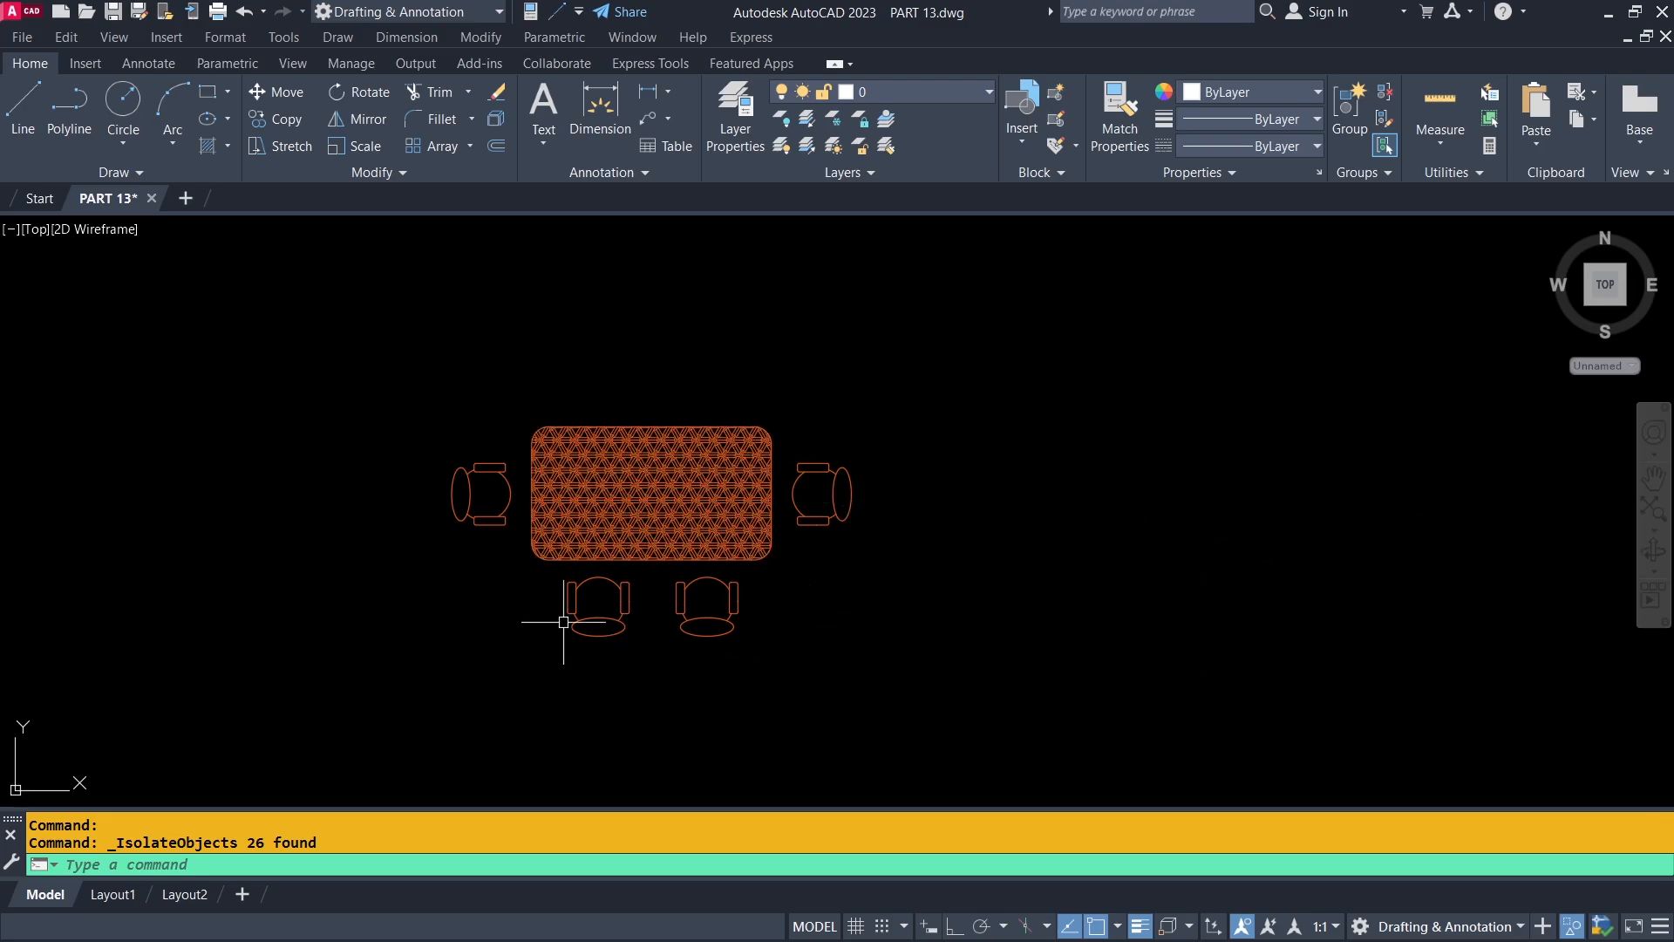
pyautogui.scroll(2, 534, 543)
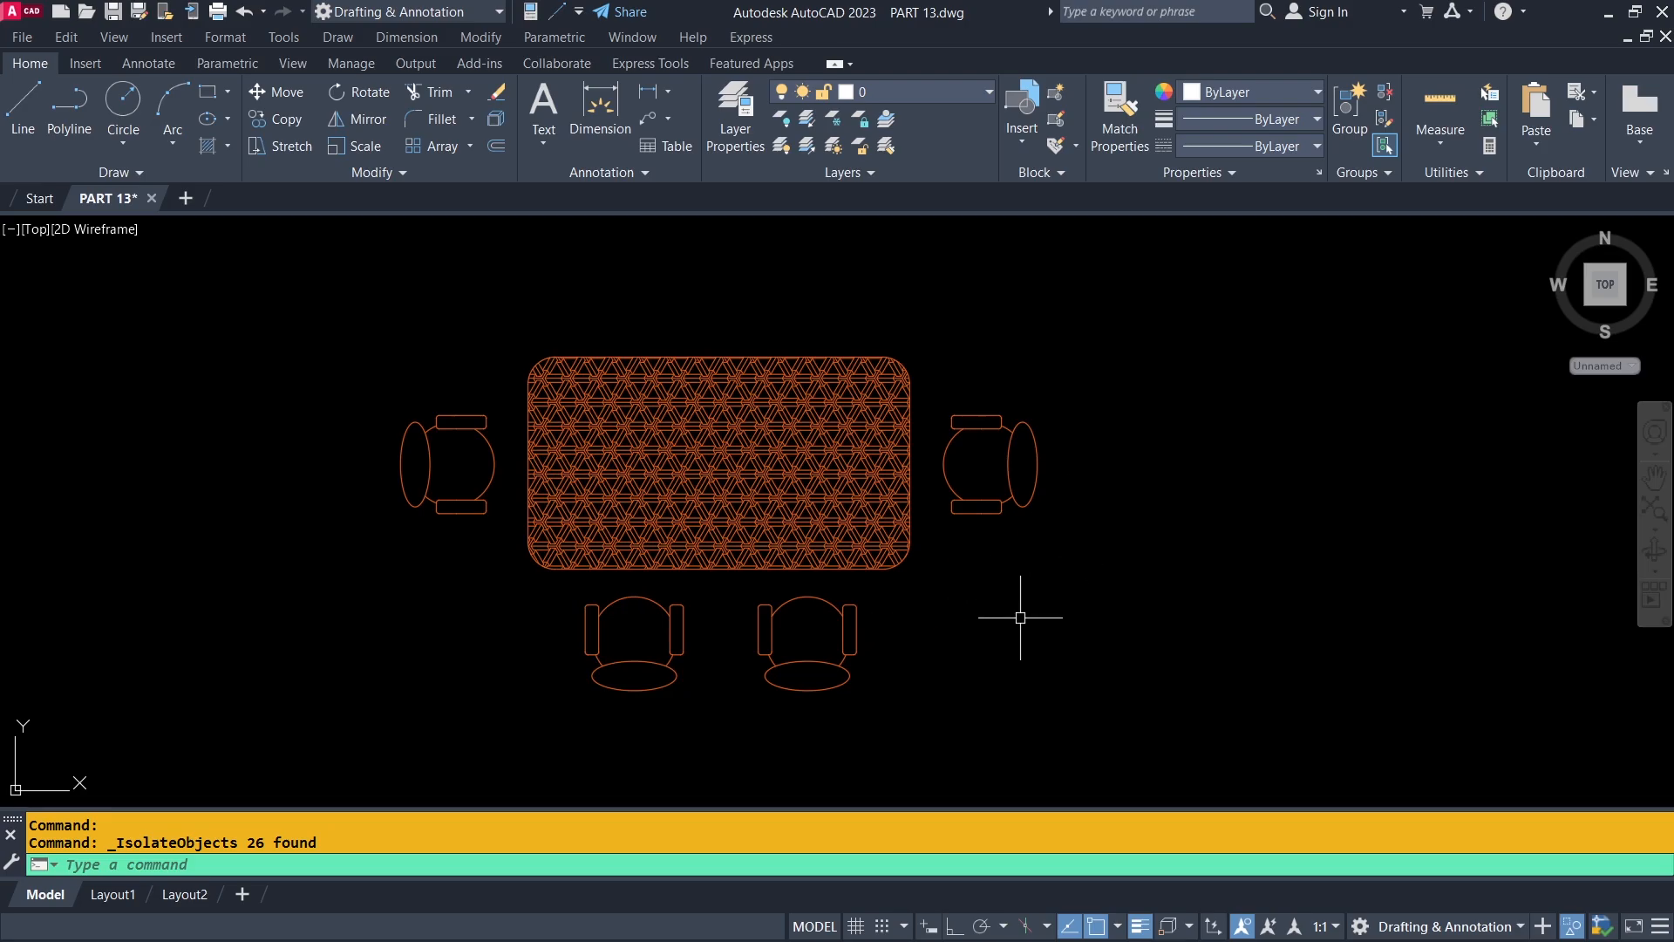
pyautogui.scroll(-2, 724, 519)
pyautogui.rightClick(1081, 340)
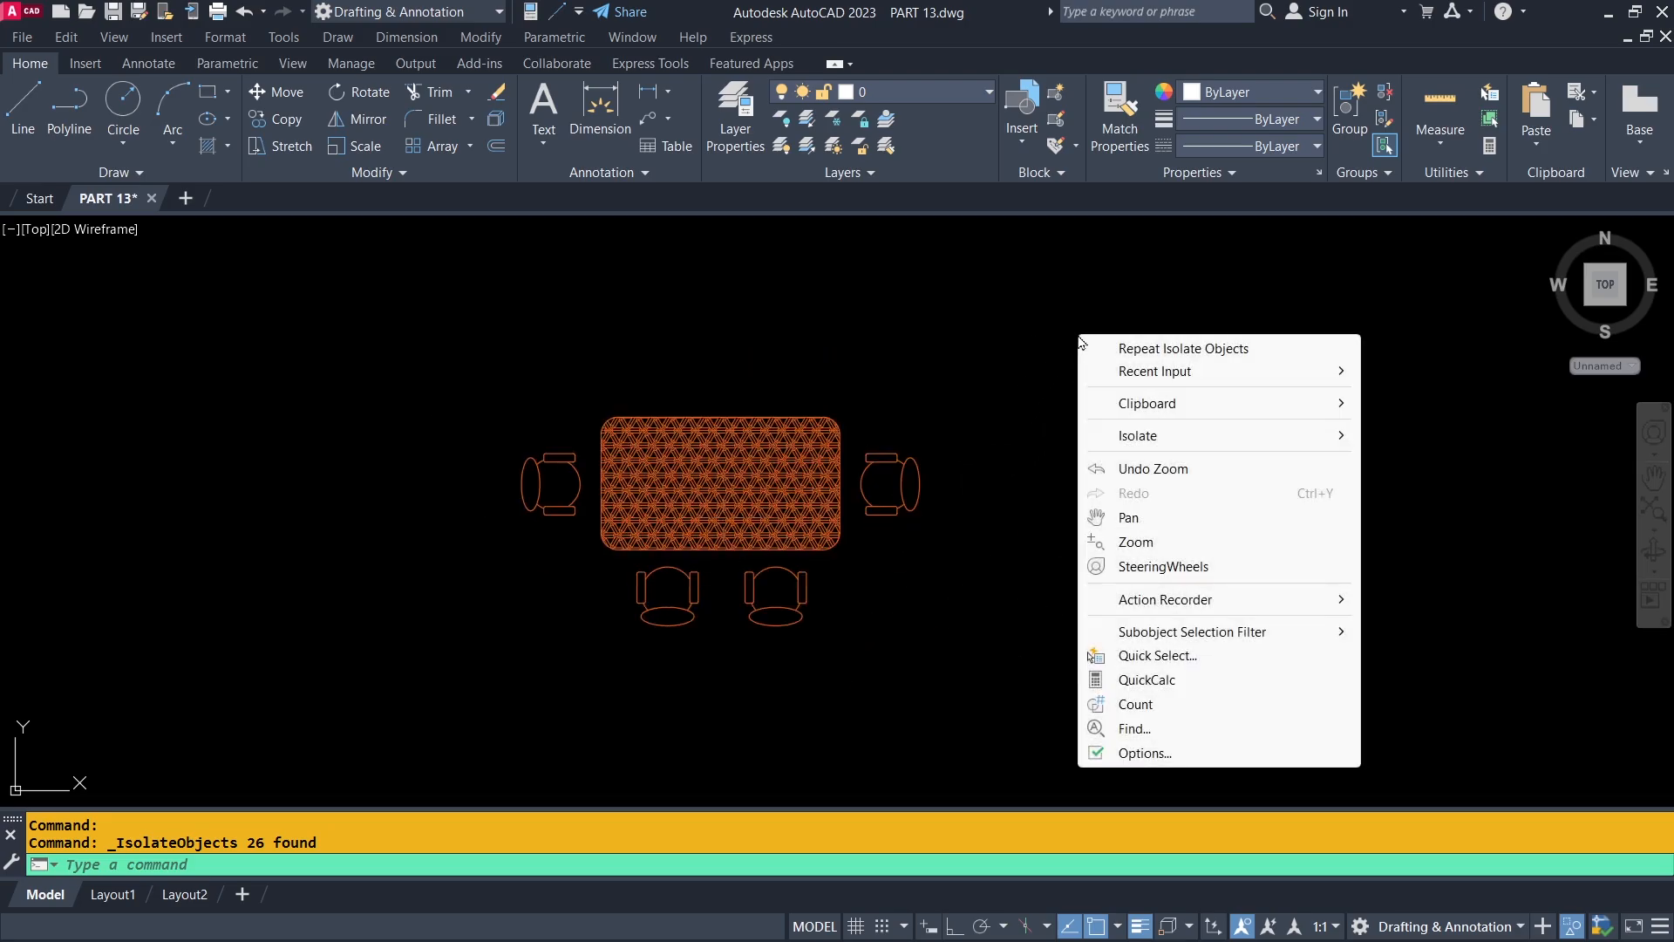
pyautogui.moveTo(1153, 436)
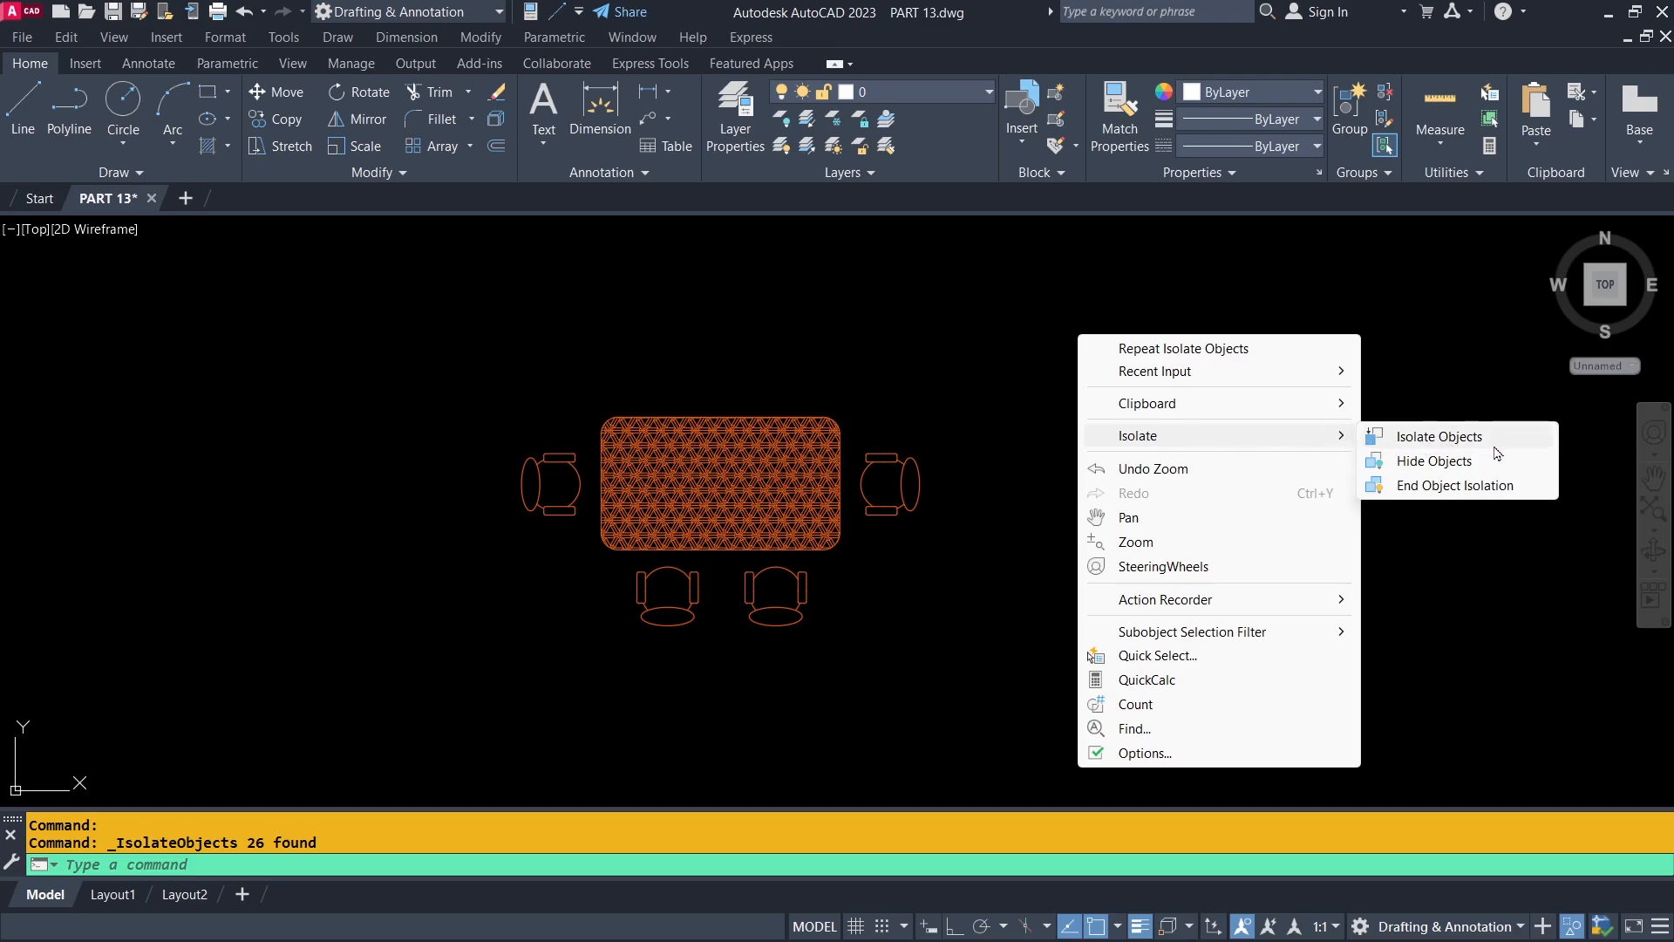
pyautogui.click(1461, 486)
pyautogui.scroll(-2, 1012, 493)
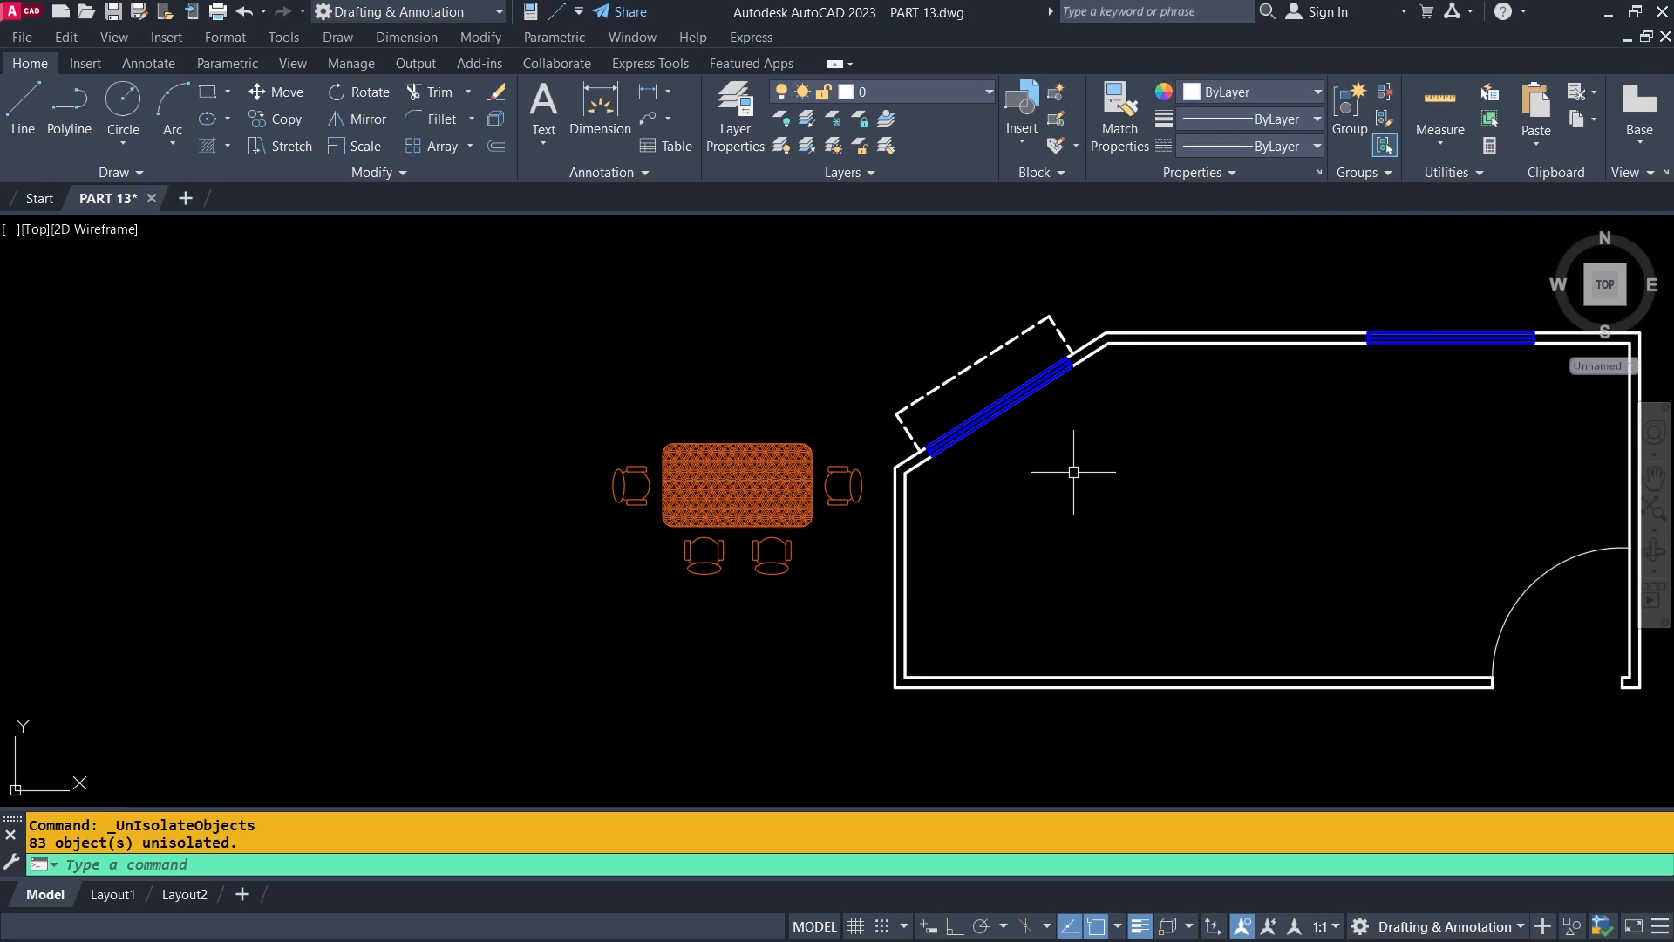
pyautogui.scroll(-2, 1080, 471)
pyautogui.moveTo(1166, 475); pyautogui.dragTo(598, 474, button='middle')
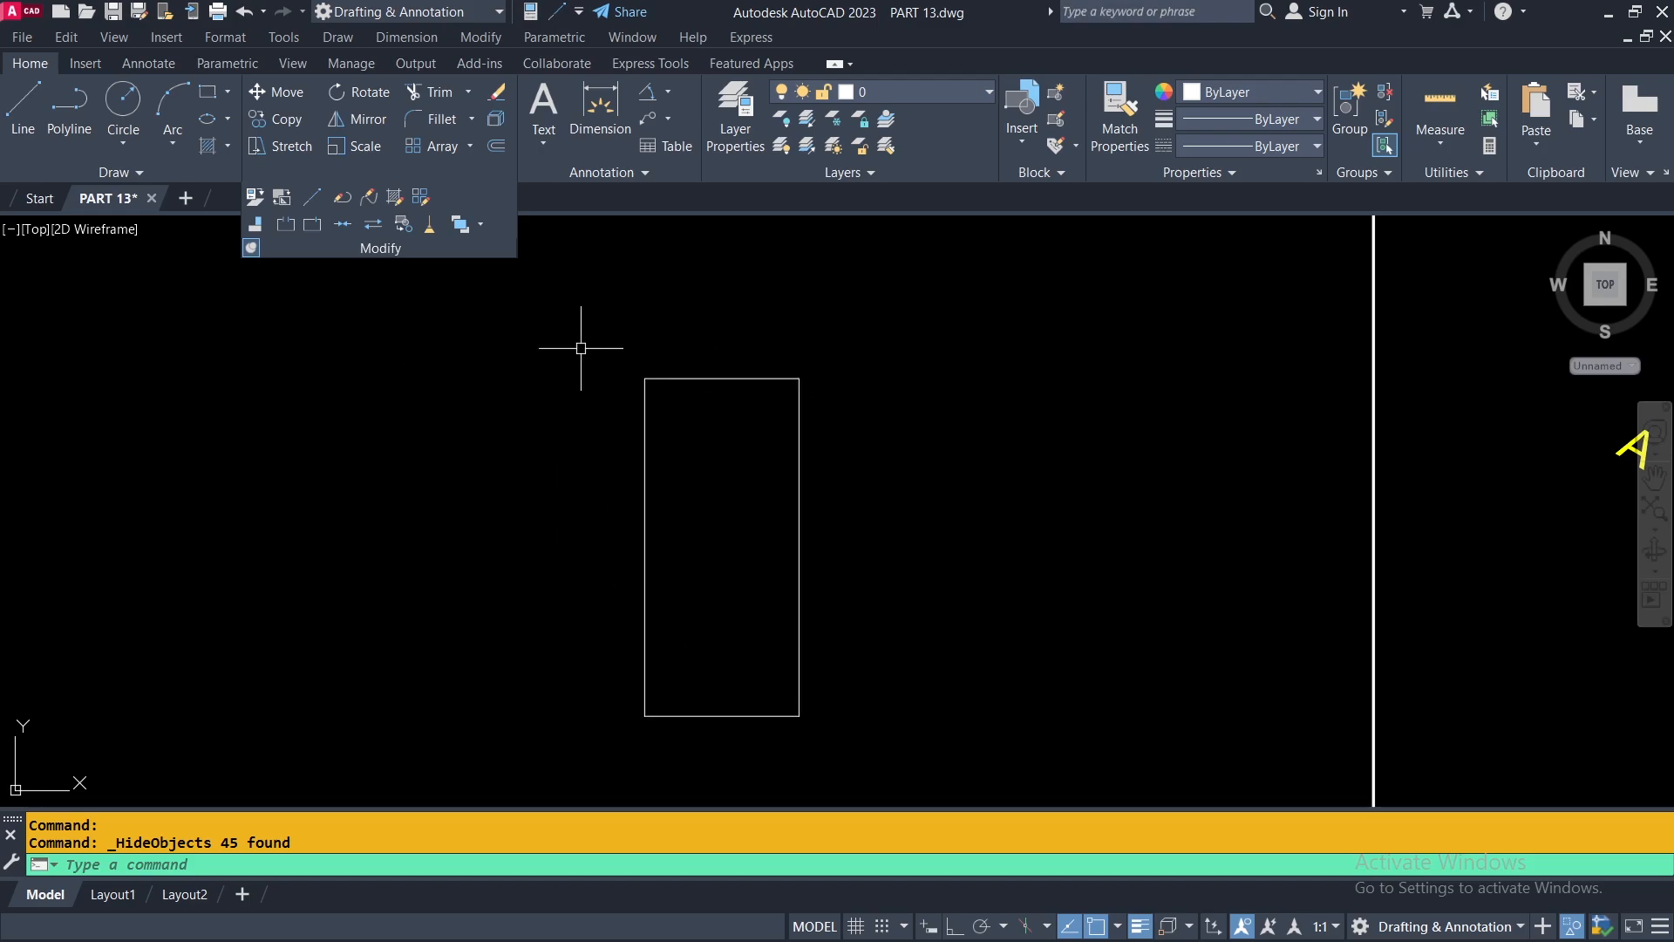
# Rotate a copy of the small upright rectangle by 120° about its lower-left corner, keeping the original in place.
pyautogui.click(359, 92)
pyautogui.click(641, 616)
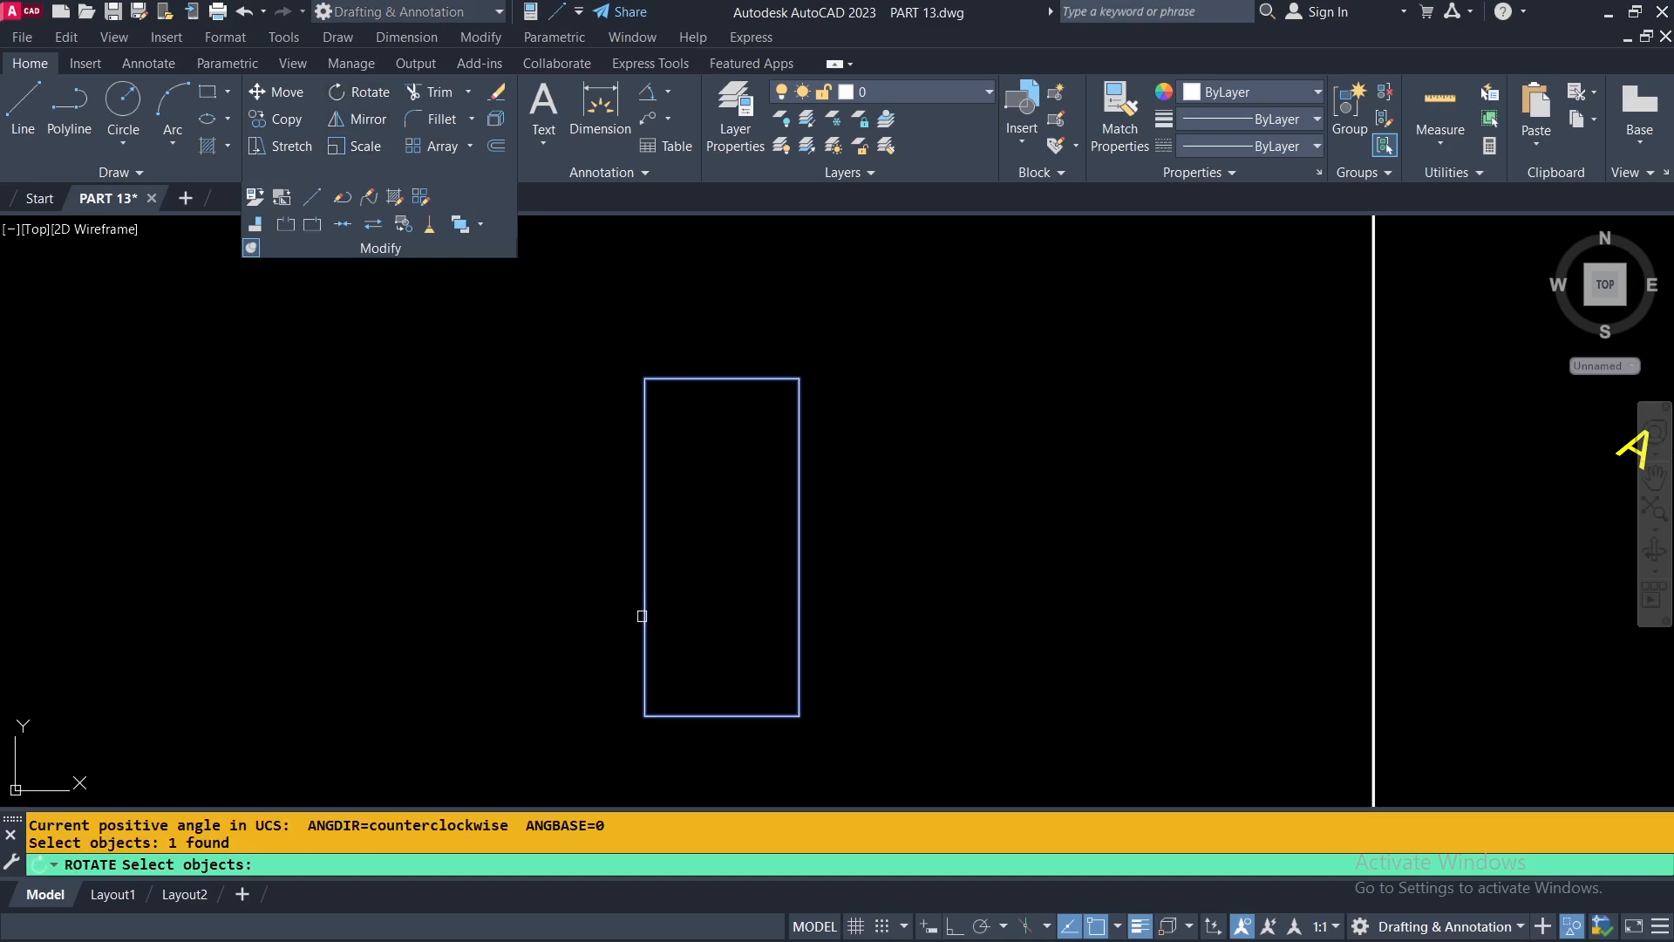
pyautogui.press('Return')
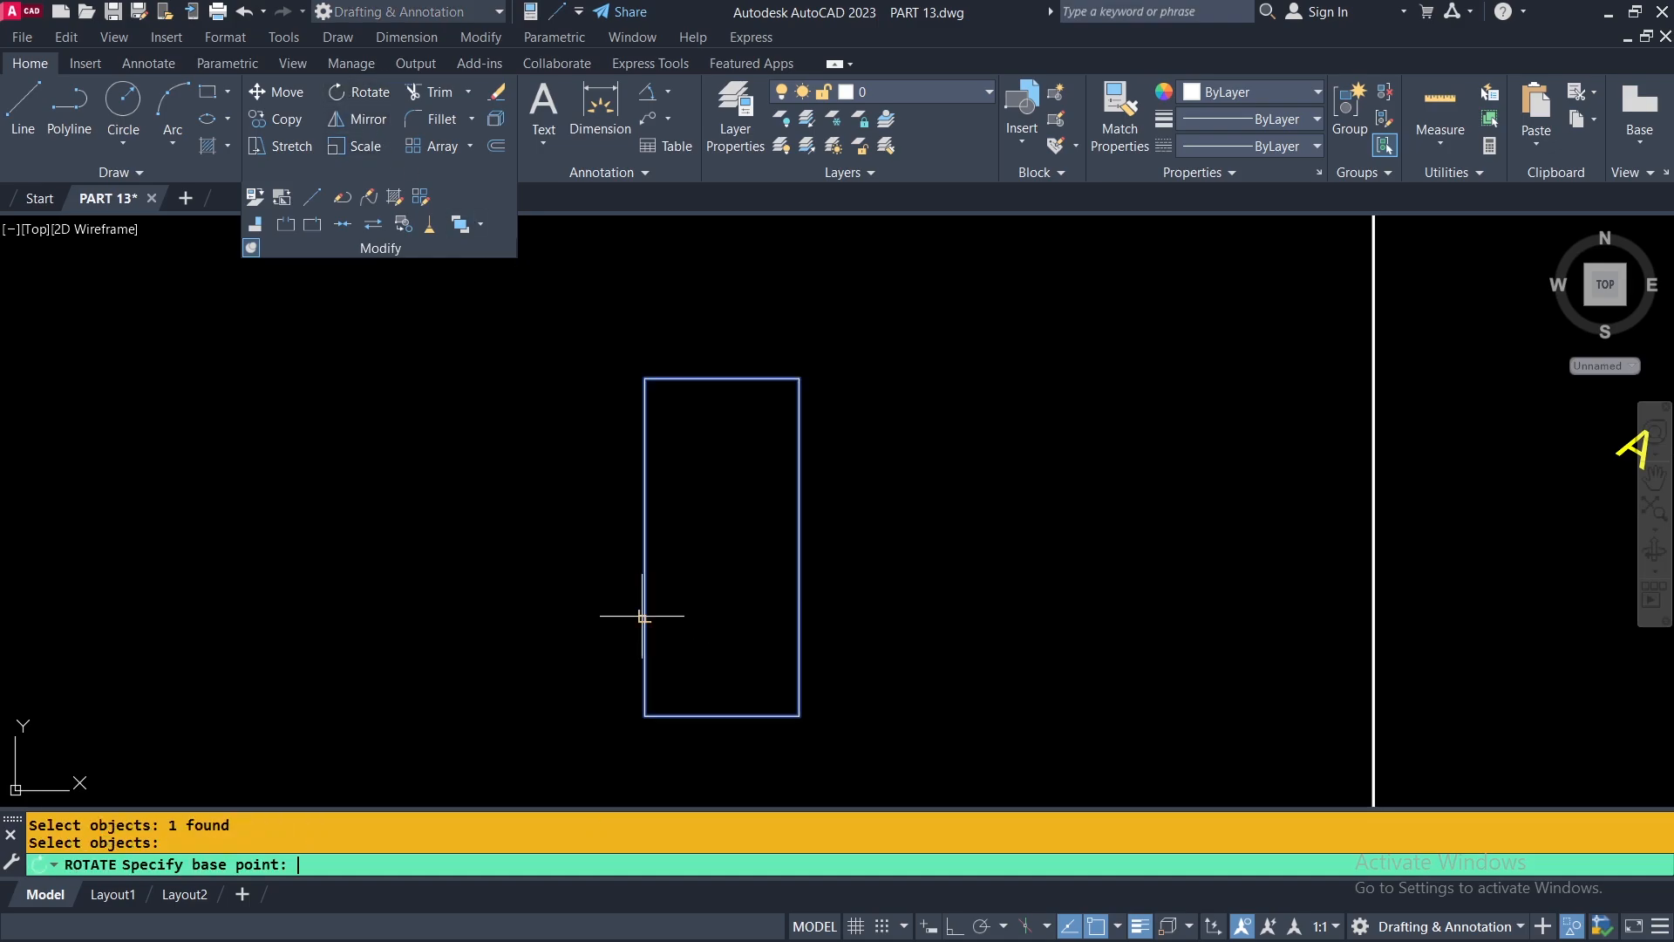
pyautogui.click(645, 716)
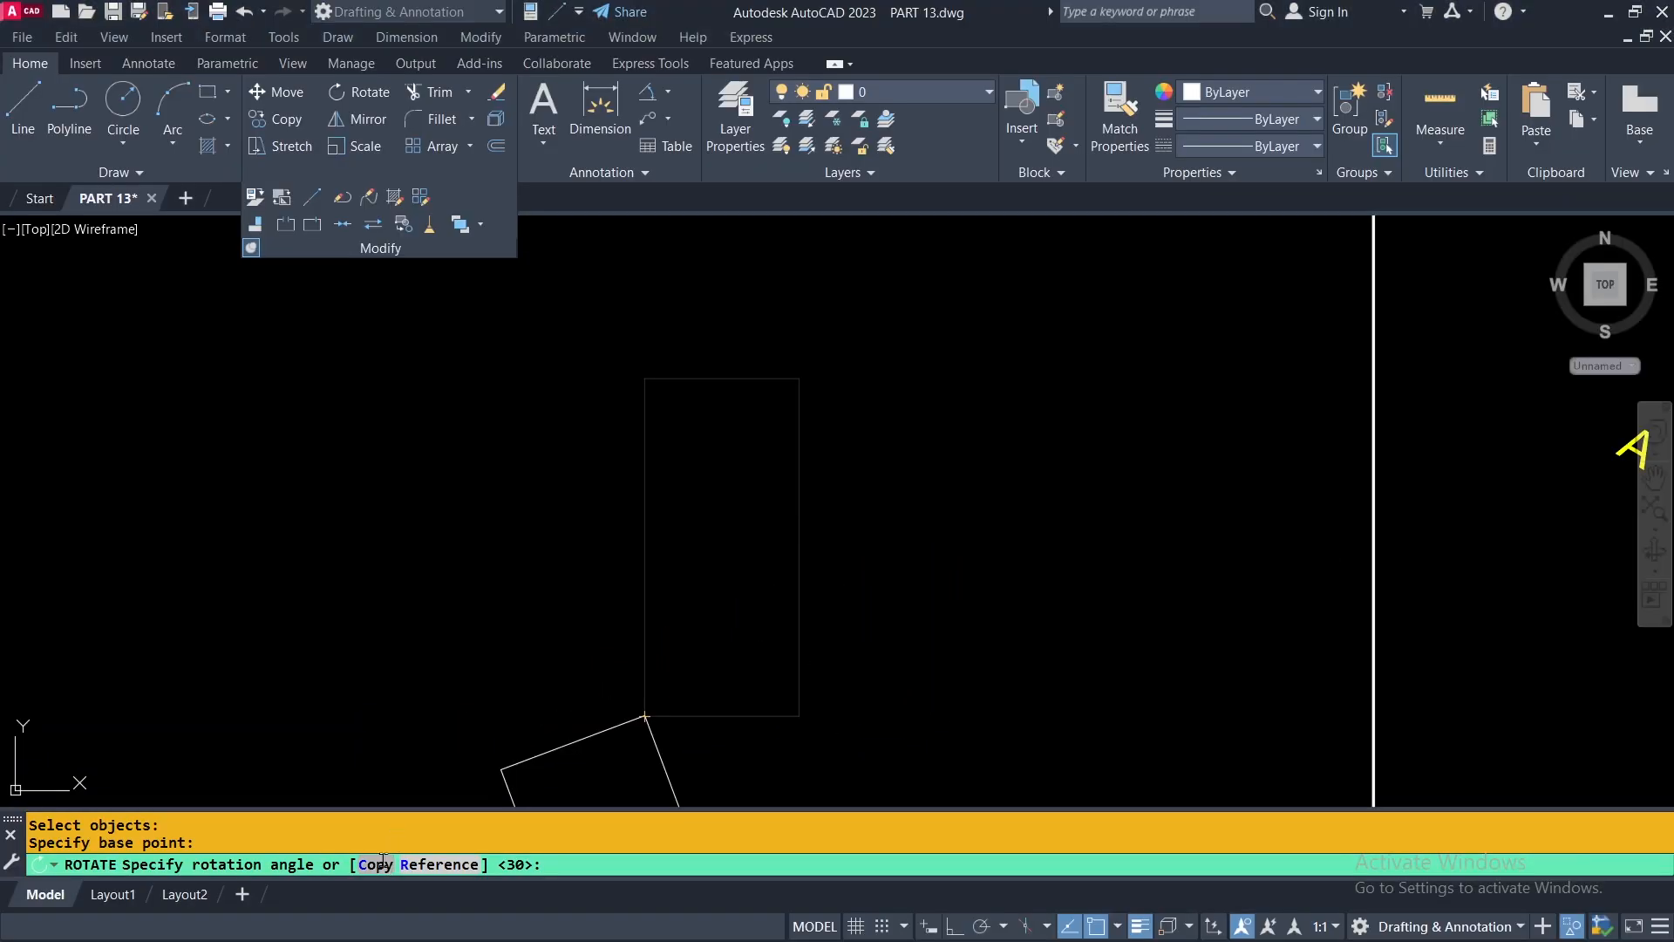
pyautogui.click(375, 864)
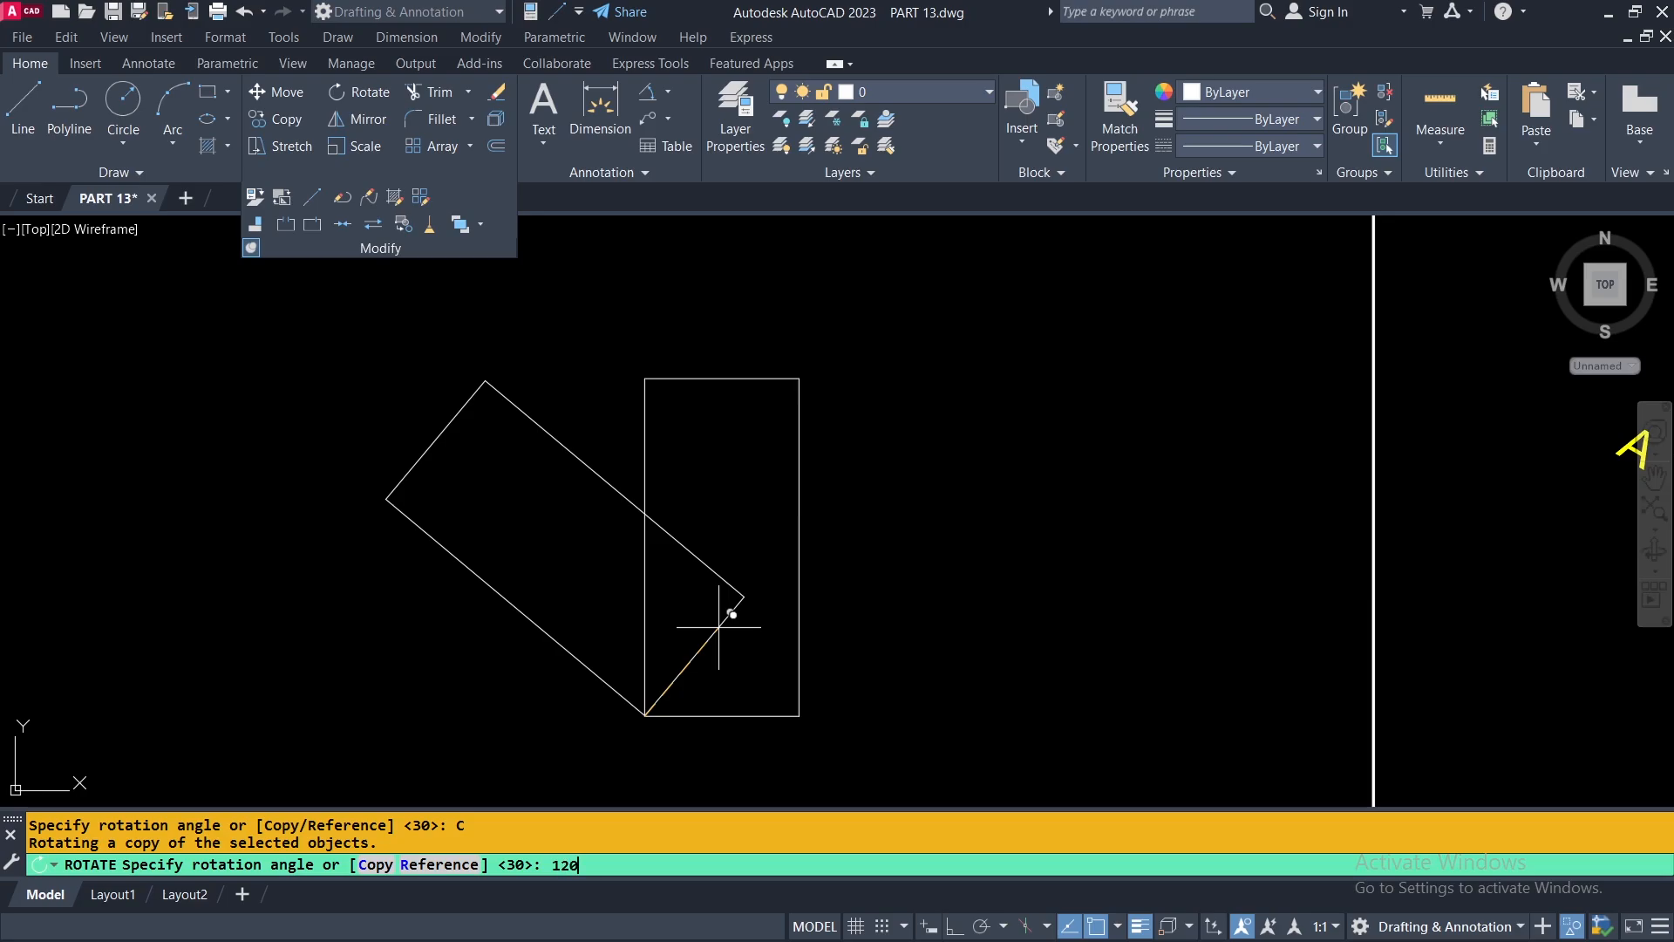
pyautogui.press('Return')
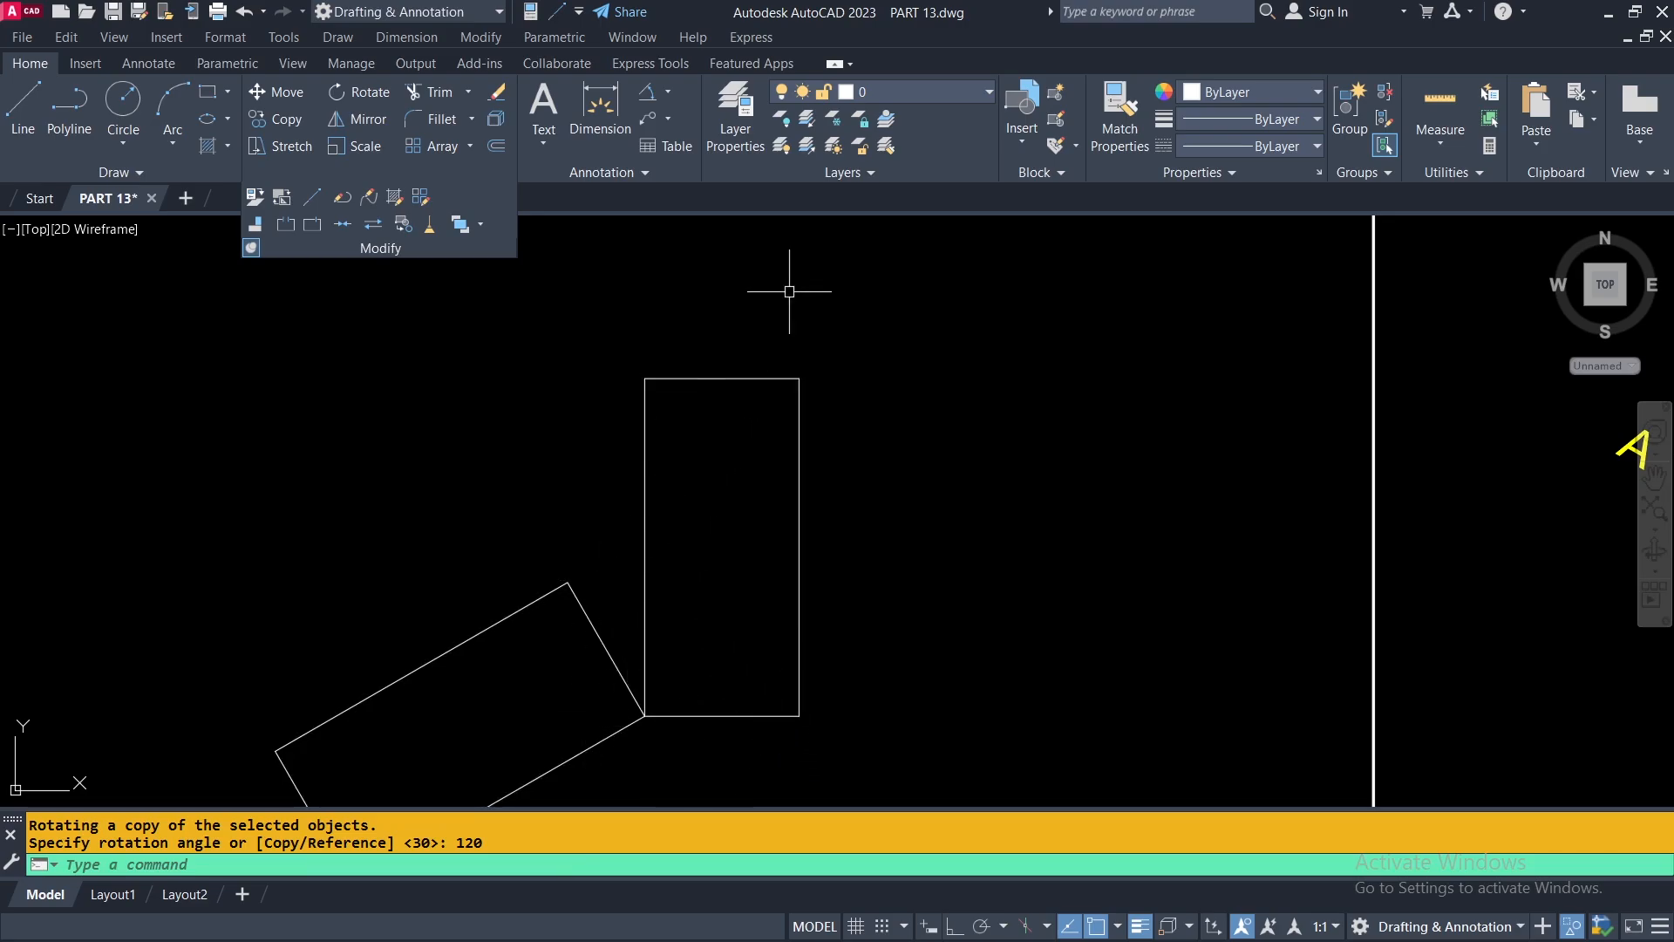
# Add an angular dimension between the rotated copy's short upper-right edge and the upright rectangle's bottom edge, with the arc above their shared corner.
pyautogui.click(646, 92)
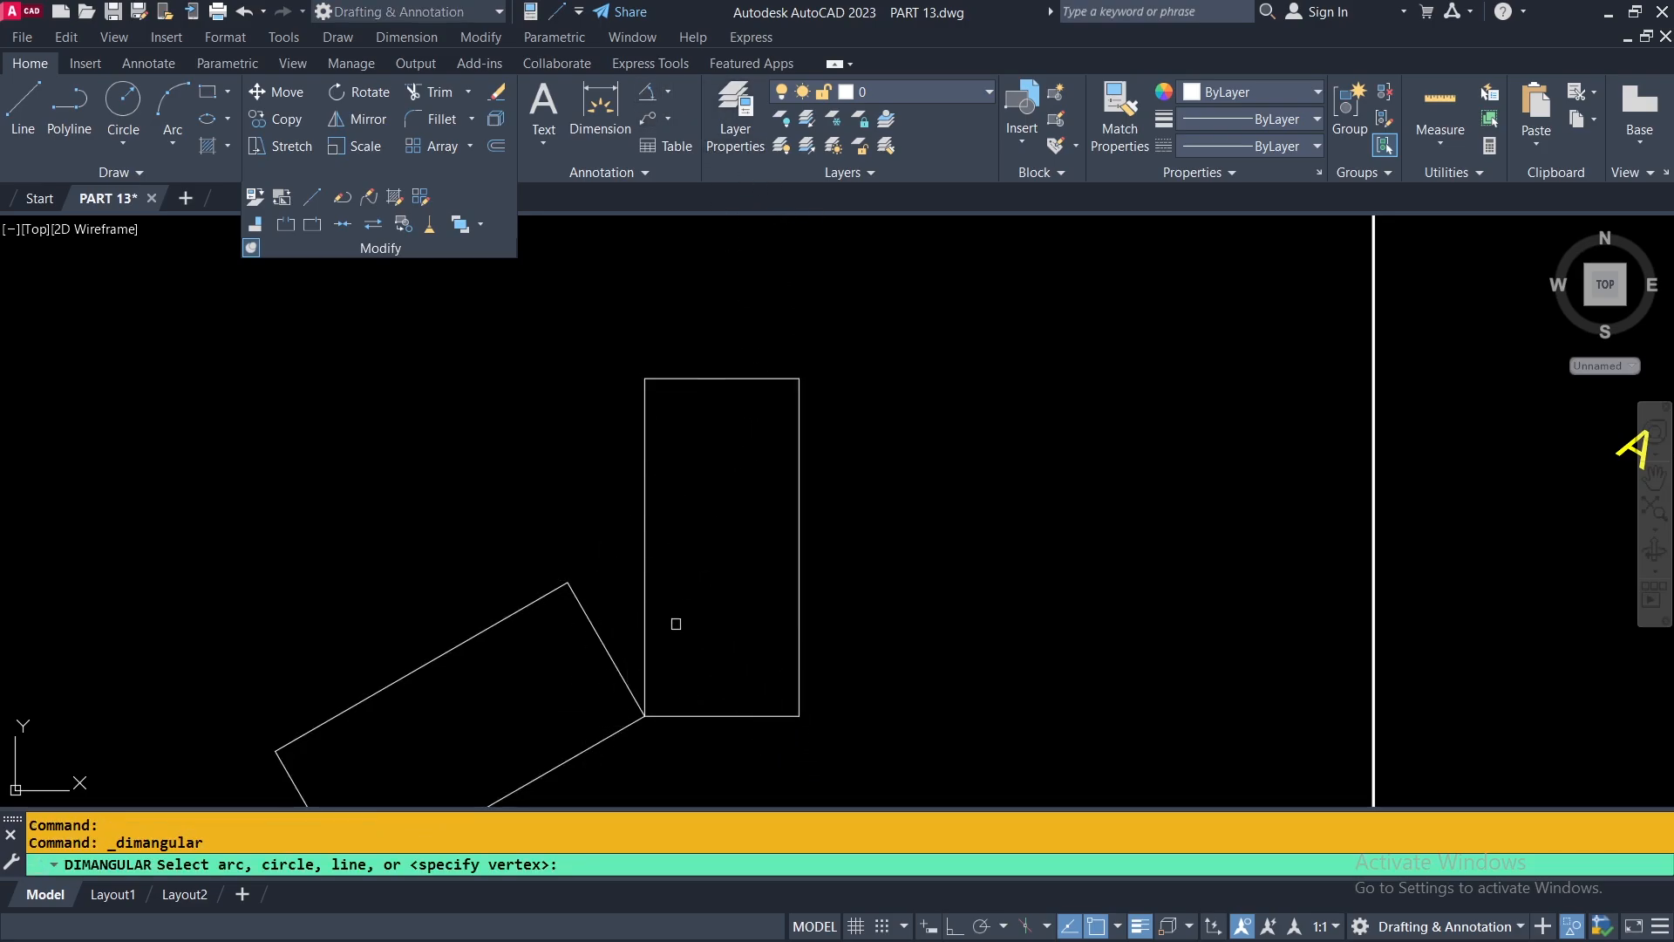
pyautogui.click(592, 629)
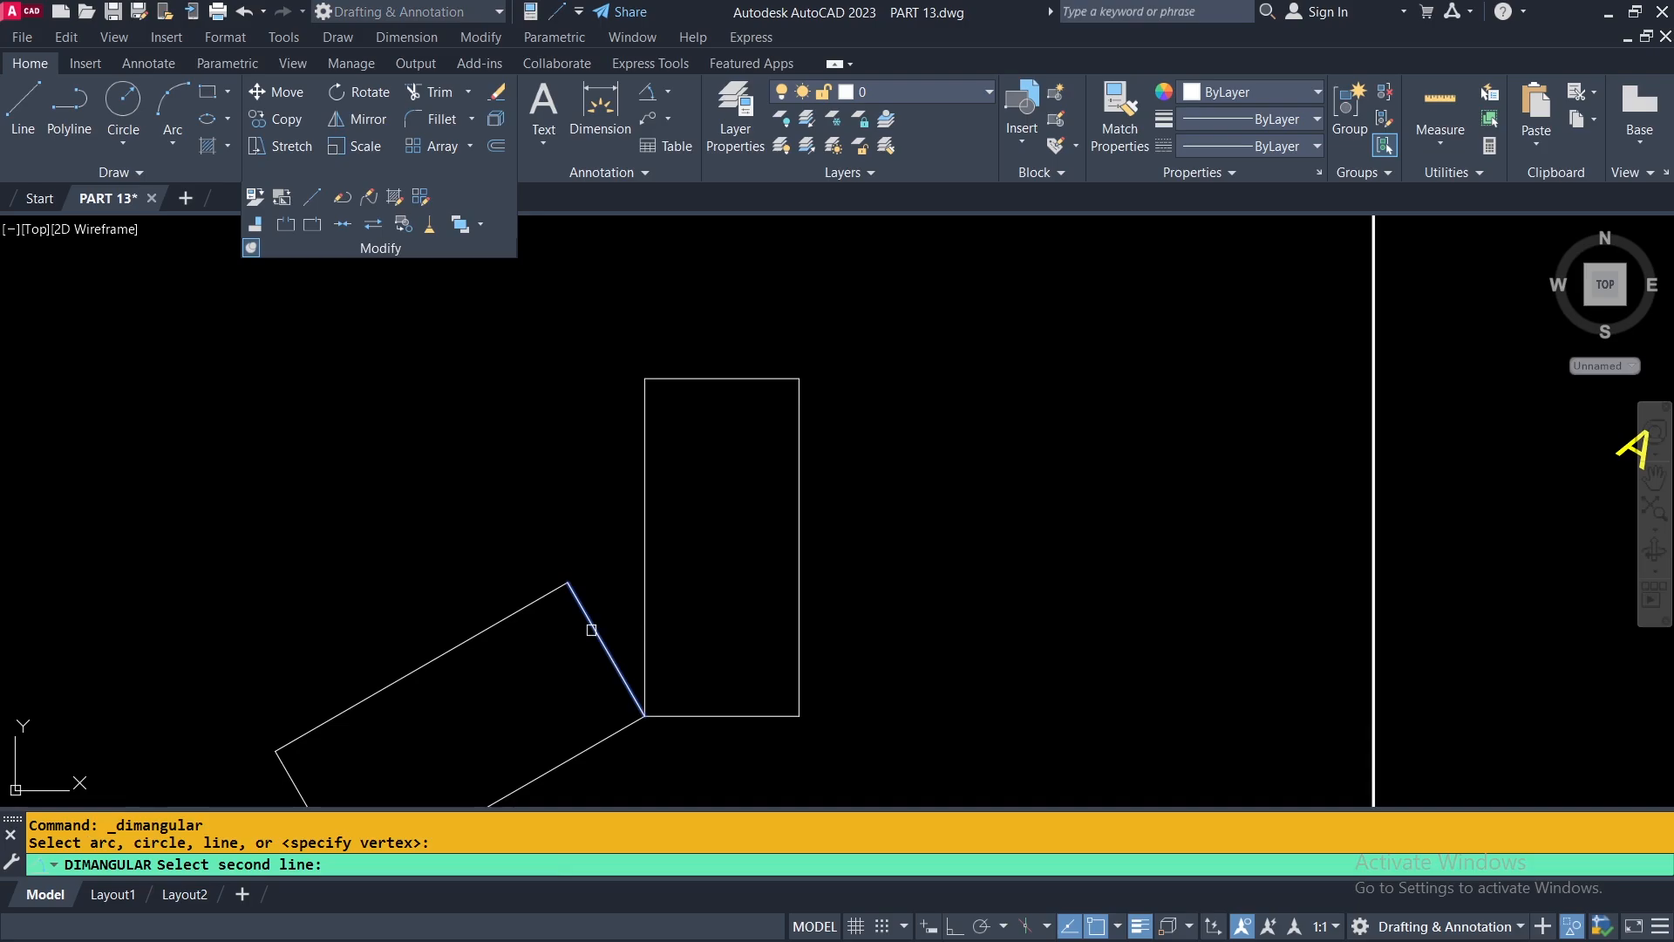
pyautogui.click(703, 713)
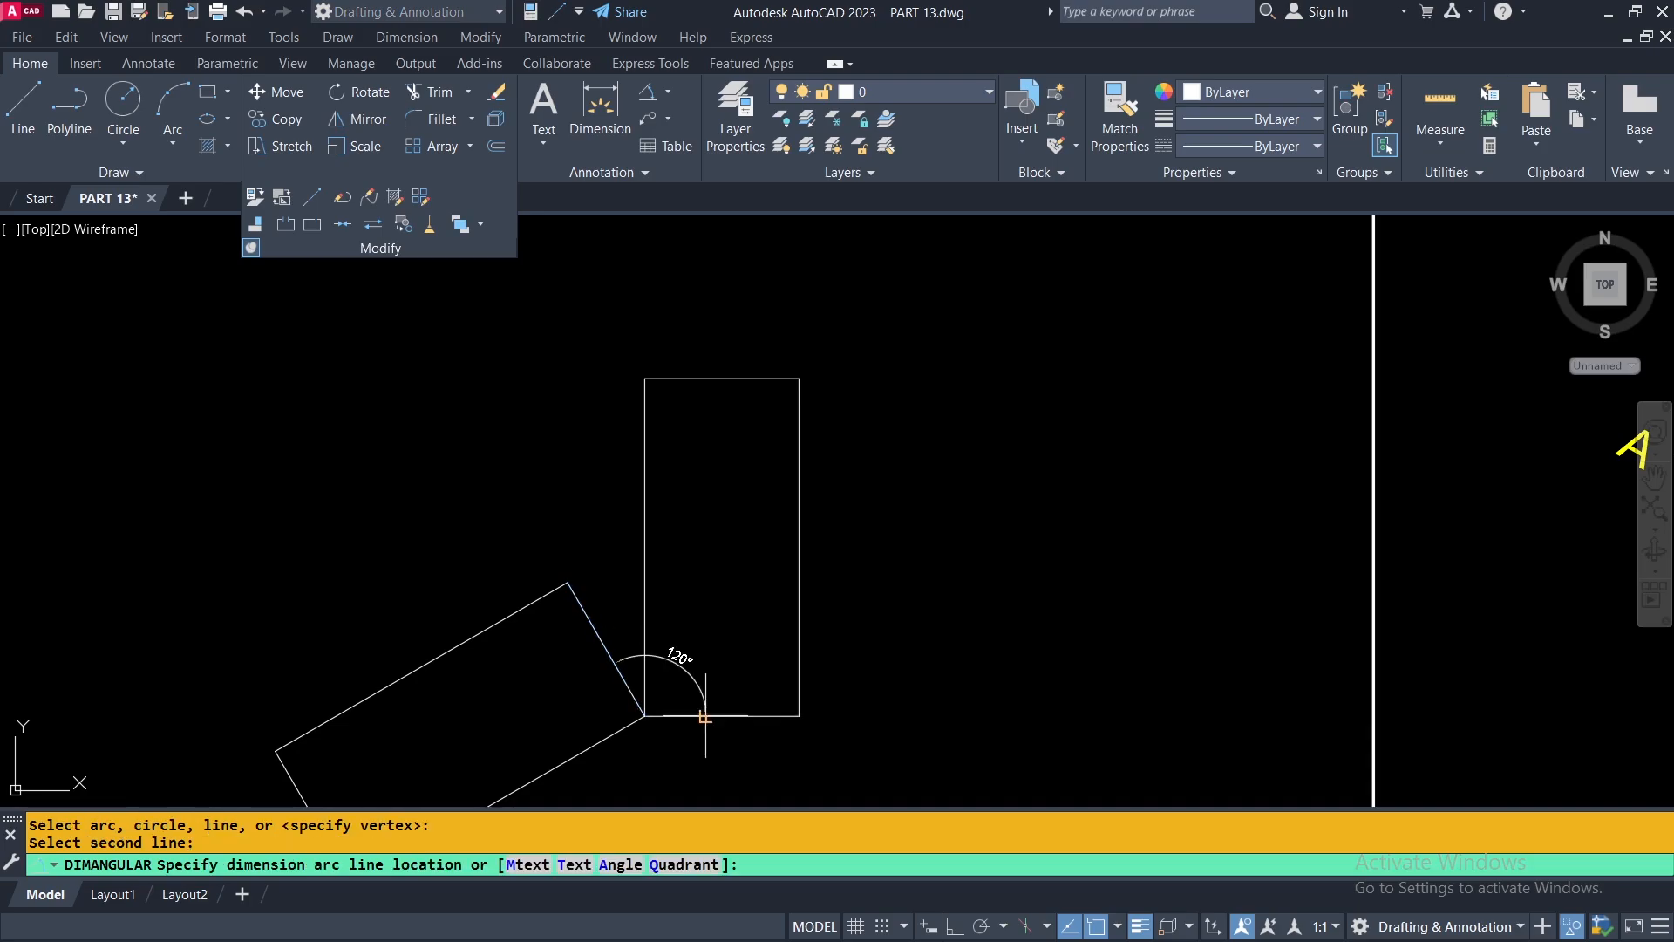
pyautogui.click(708, 637)
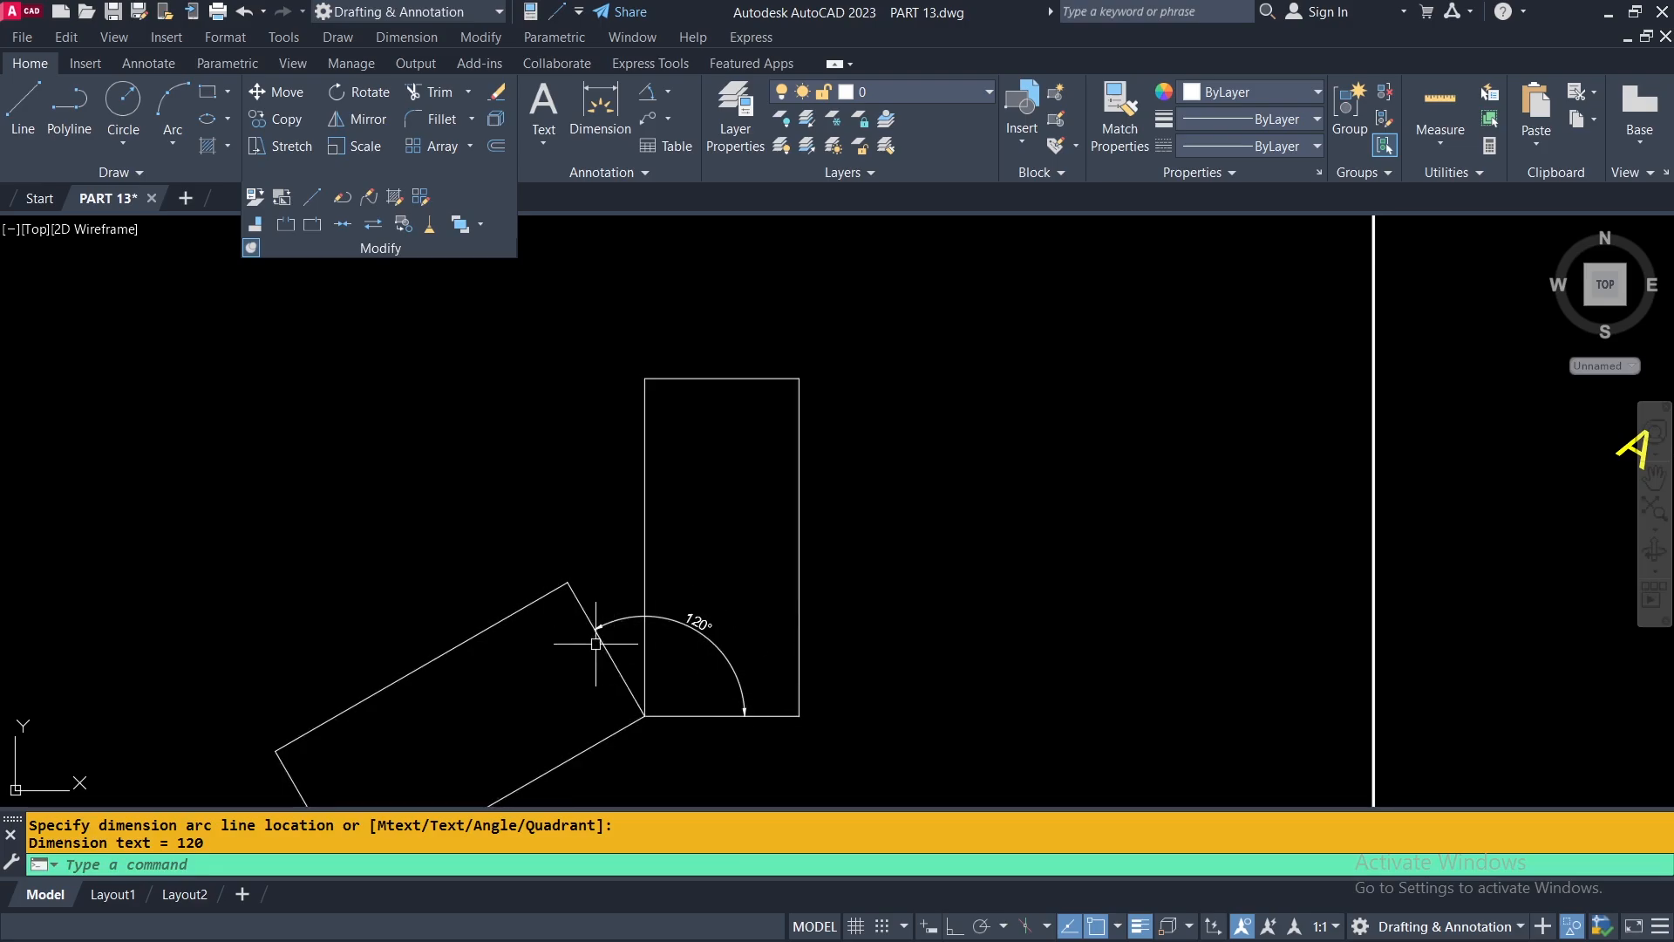
pyautogui.moveTo(735, 608); pyautogui.dragTo(785, 485, button='middle')
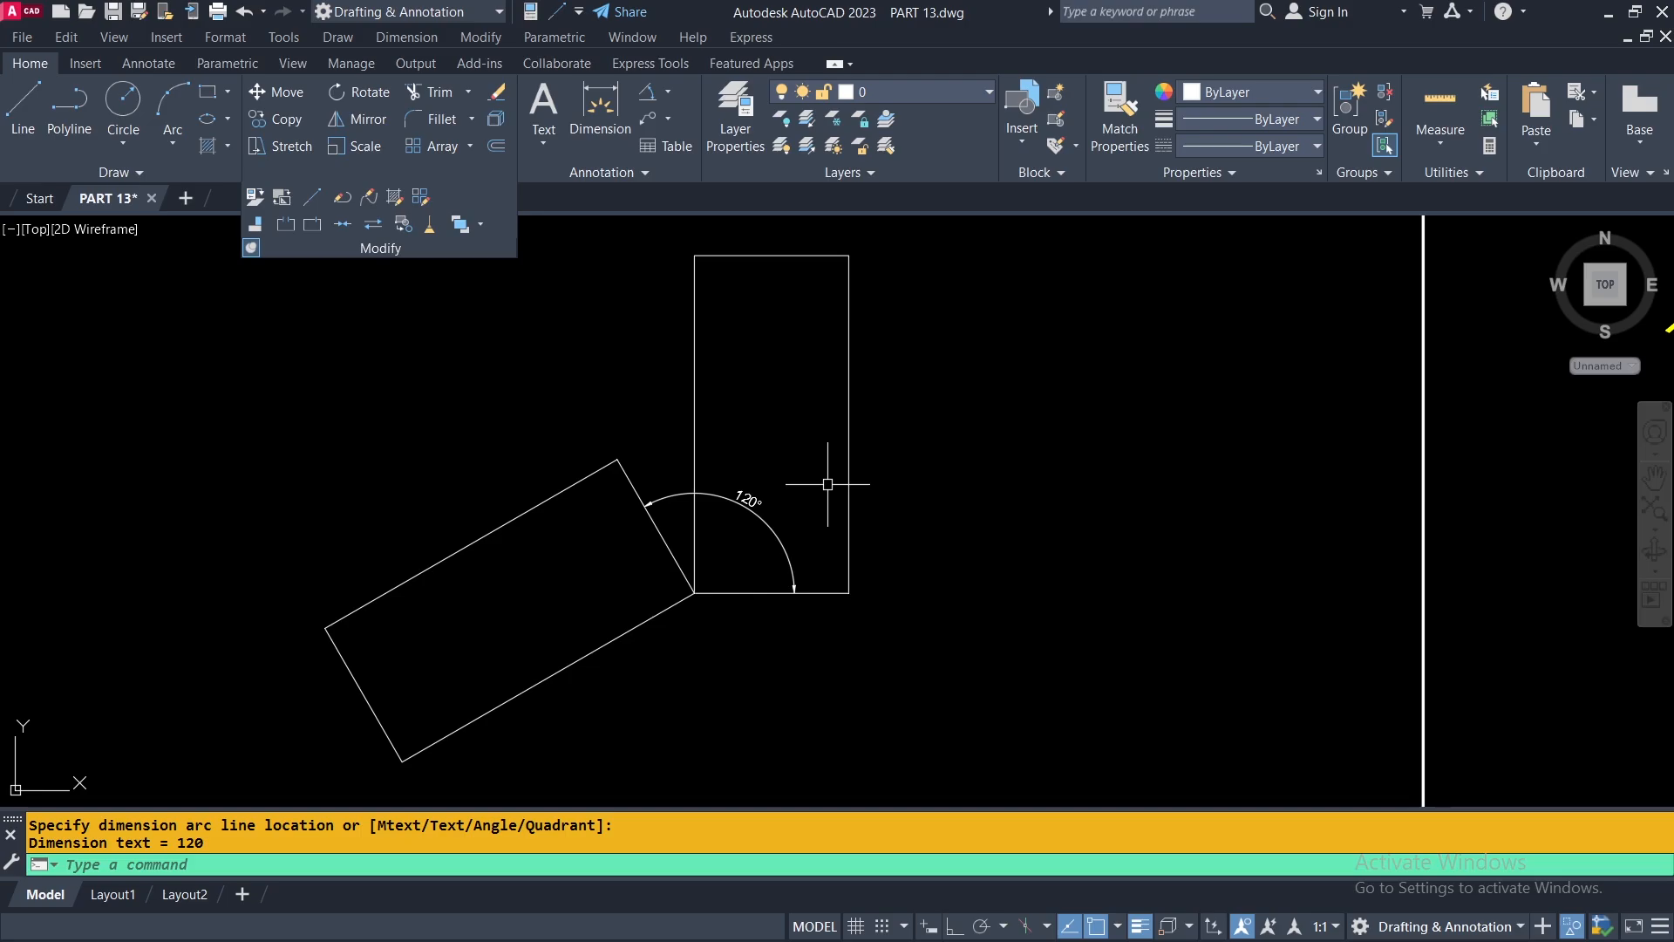
pyautogui.scroll(-3, 827, 484)
pyautogui.moveTo(1351, 504); pyautogui.dragTo(674, 576, button='middle')
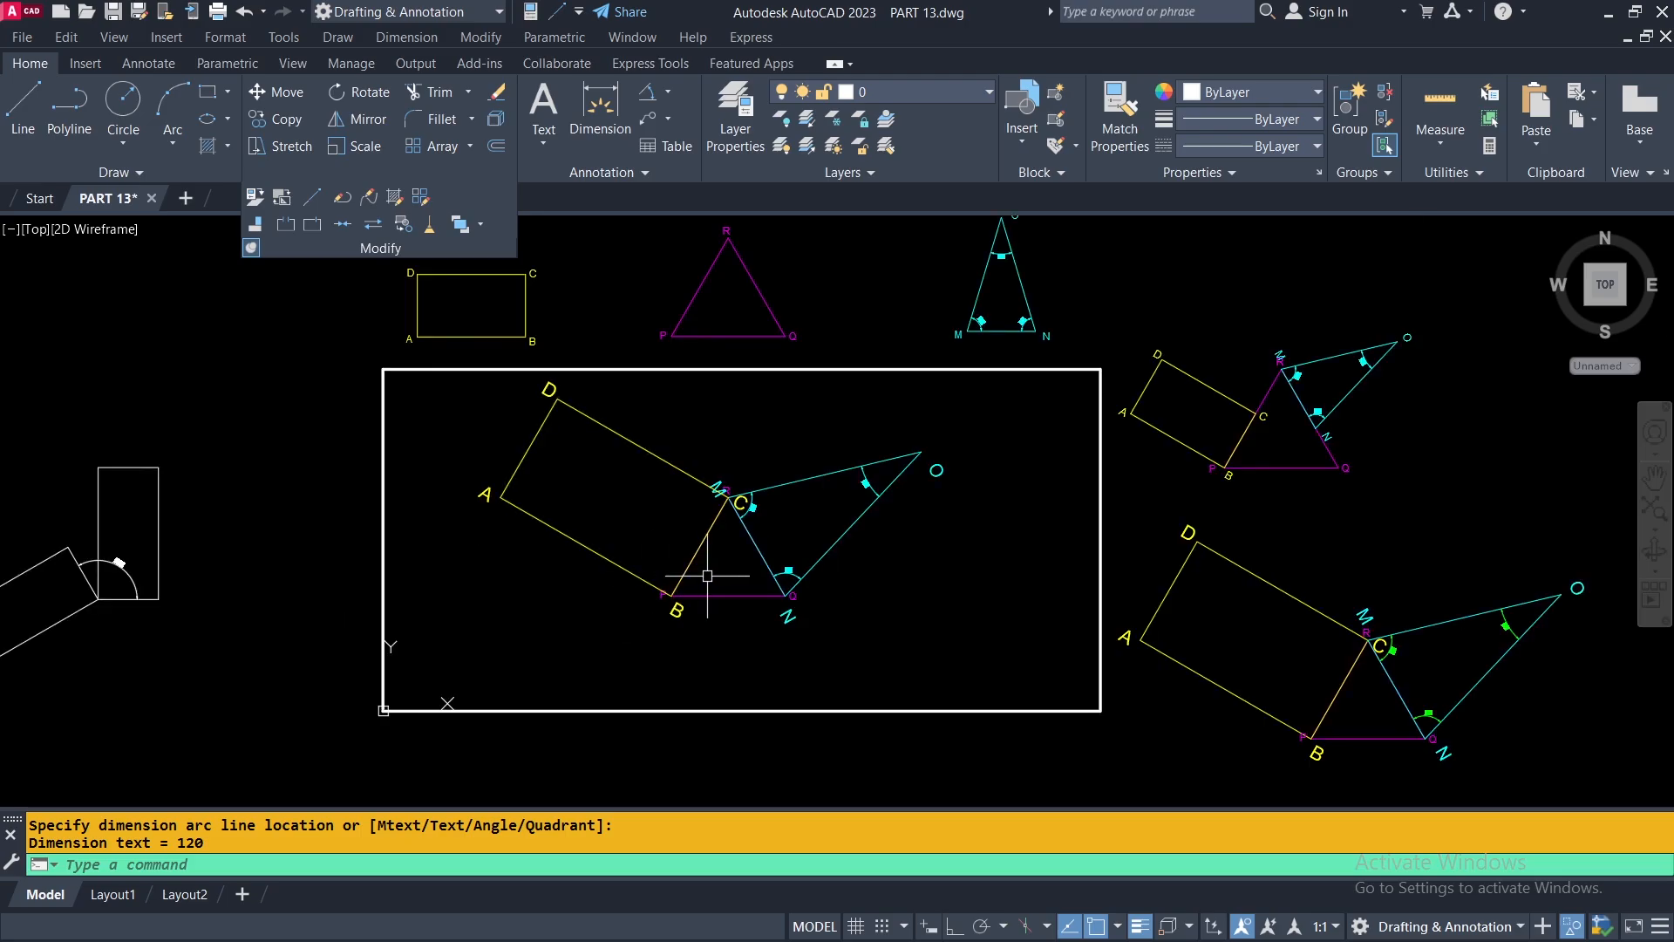